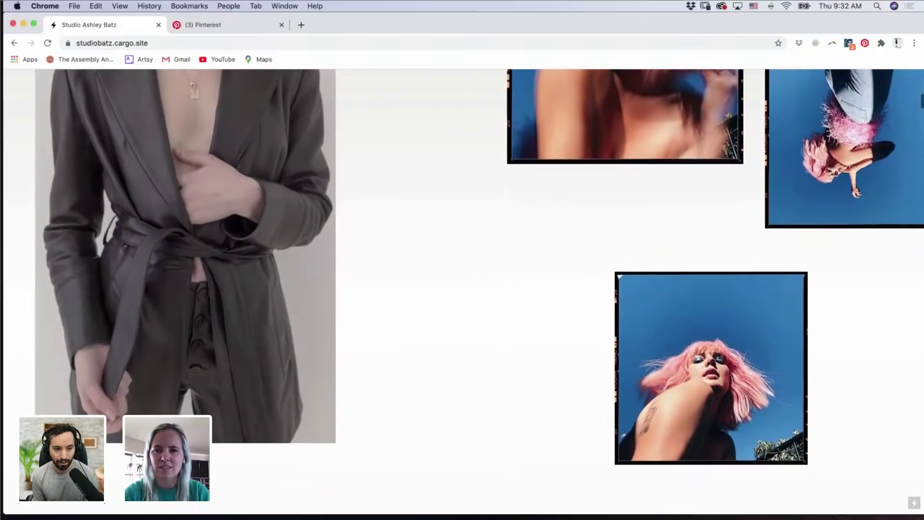
Step: Examine the leather-suit photo and the framed pink-haired portraits on the portfolio homepage
scroll(462, 289, "down", 3)
scroll(462, 289, "down", 2)
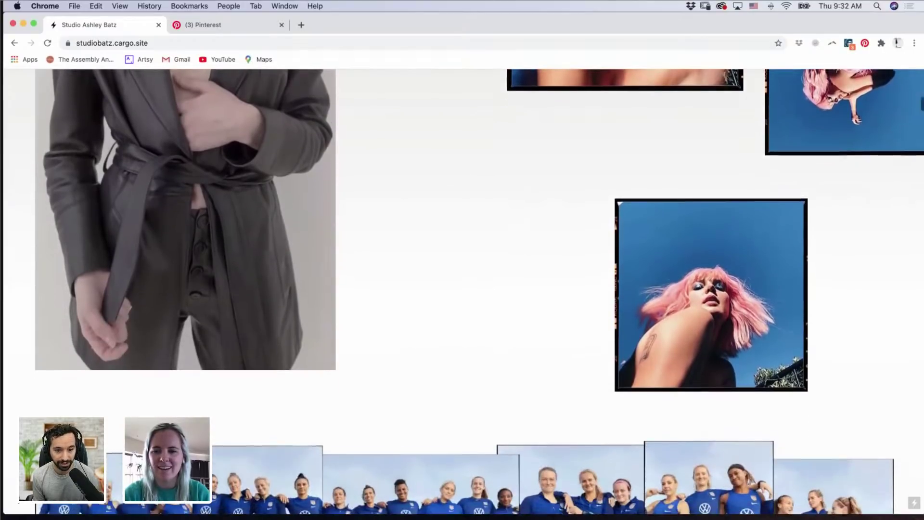
scroll(461, 288, "up", 6)
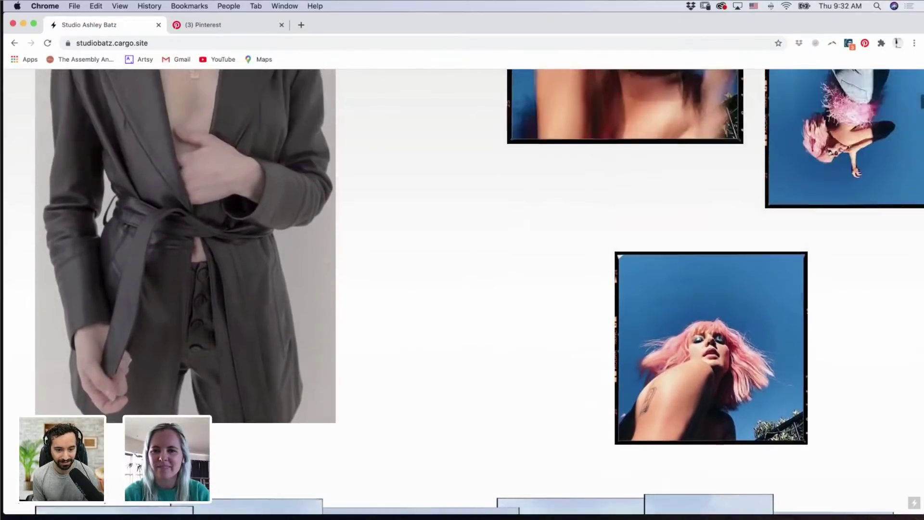
scroll(652, 282, "up", 1)
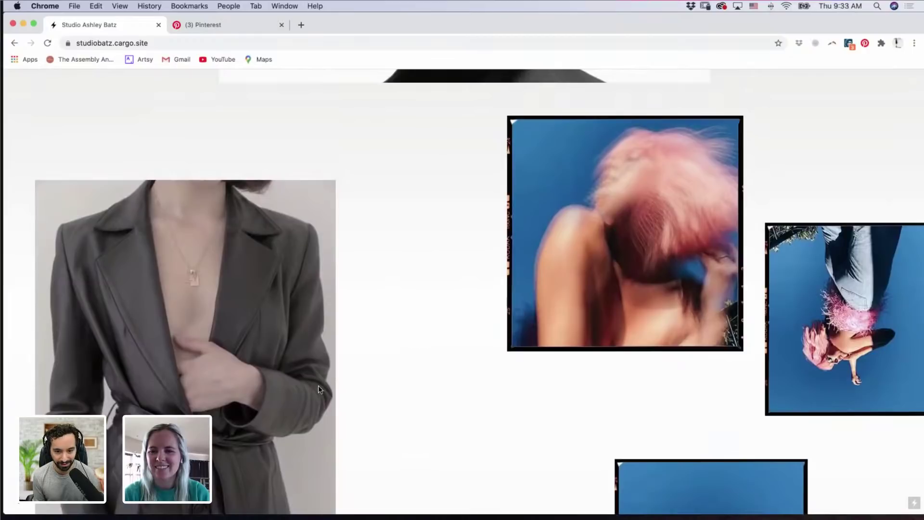
scroll(319, 385, "down", 1)
scroll(318, 384, "down", 1)
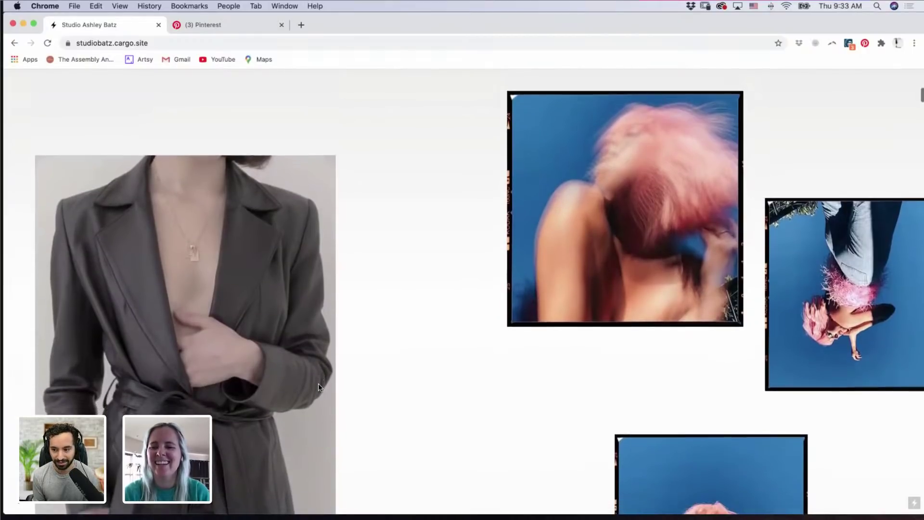
scroll(318, 383, "down", 5)
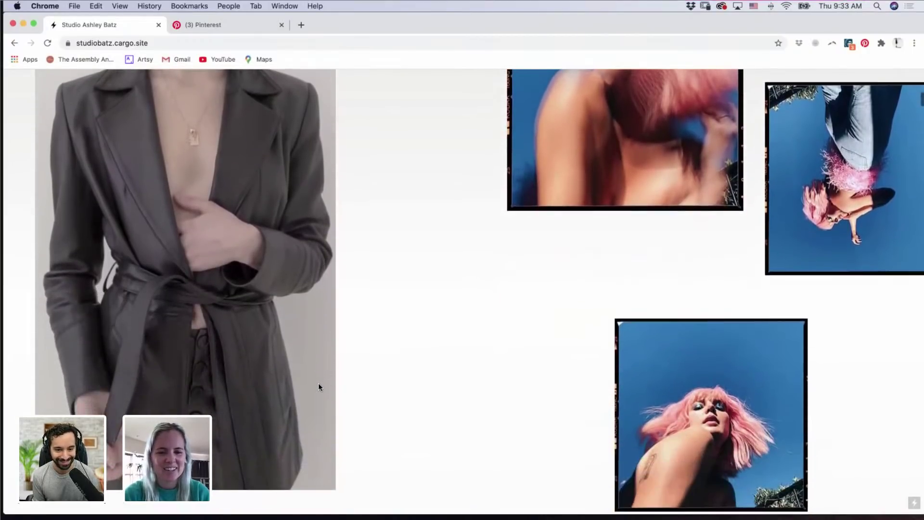
scroll(318, 382, "down", 3)
scroll(318, 383, "down", 4)
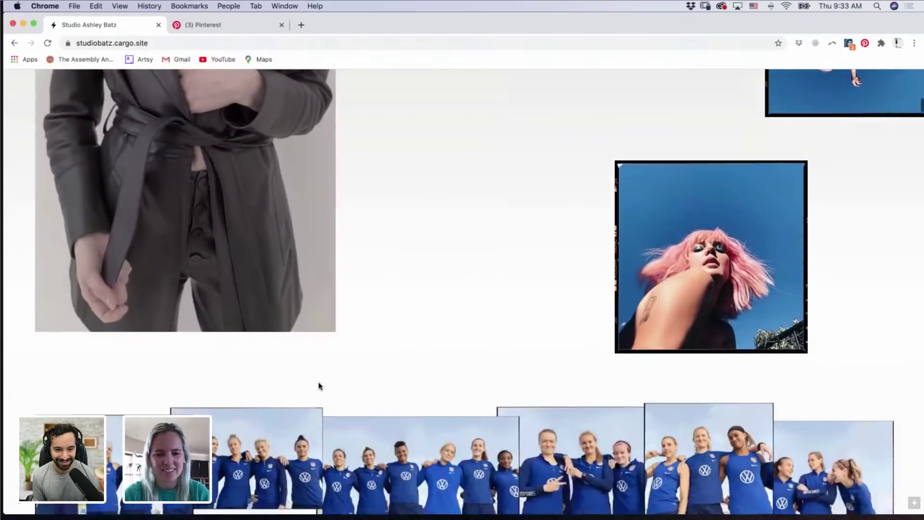
Step: Review the overlapping team photos in blue jerseys and the black-and-white fashion images beneath them
scroll(319, 385, "down", 4)
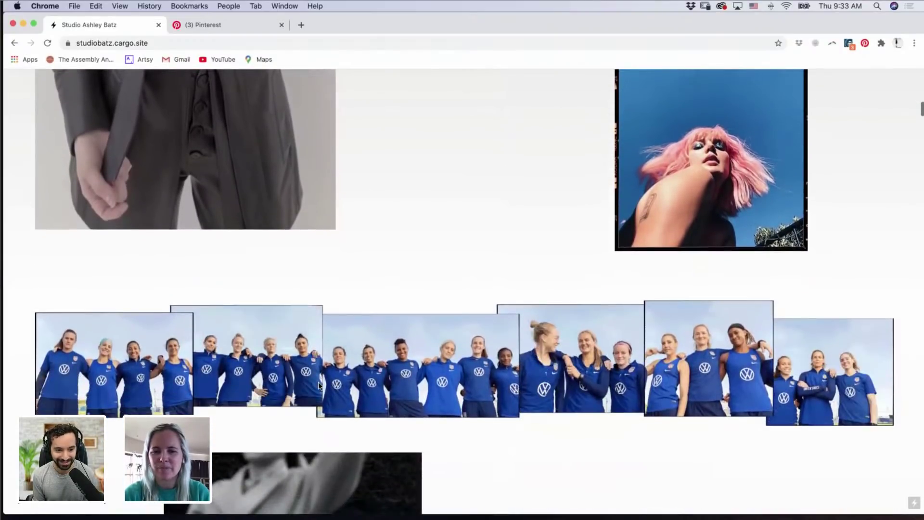
scroll(318, 385, "down", 3)
scroll(319, 385, "down", 3)
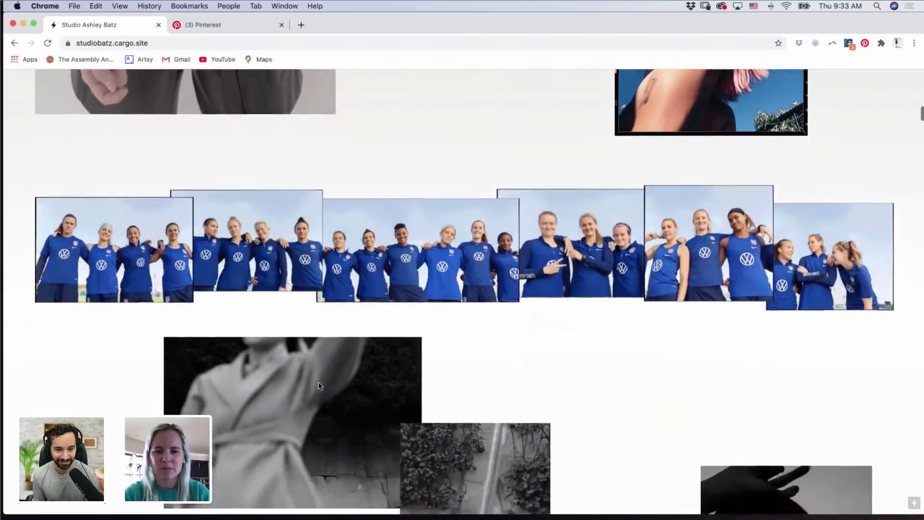
scroll(318, 385, "down", 3)
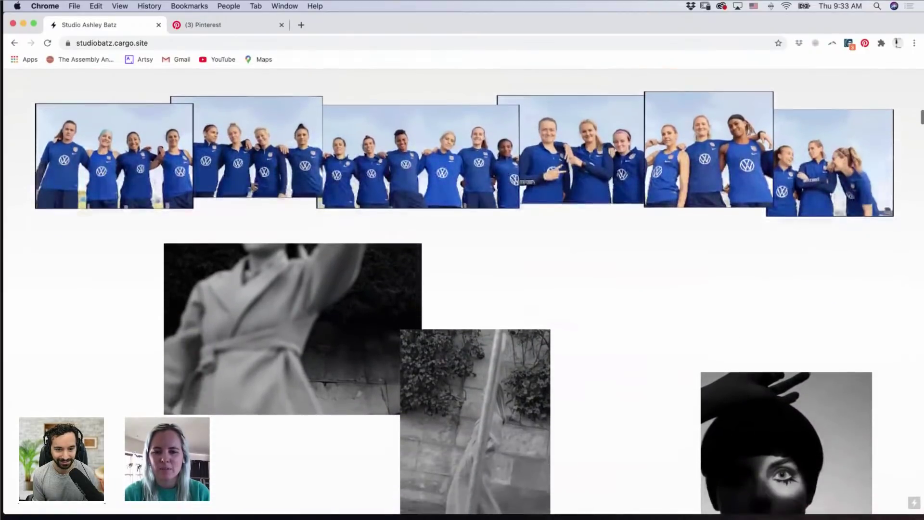
scroll(318, 385, "down", 5)
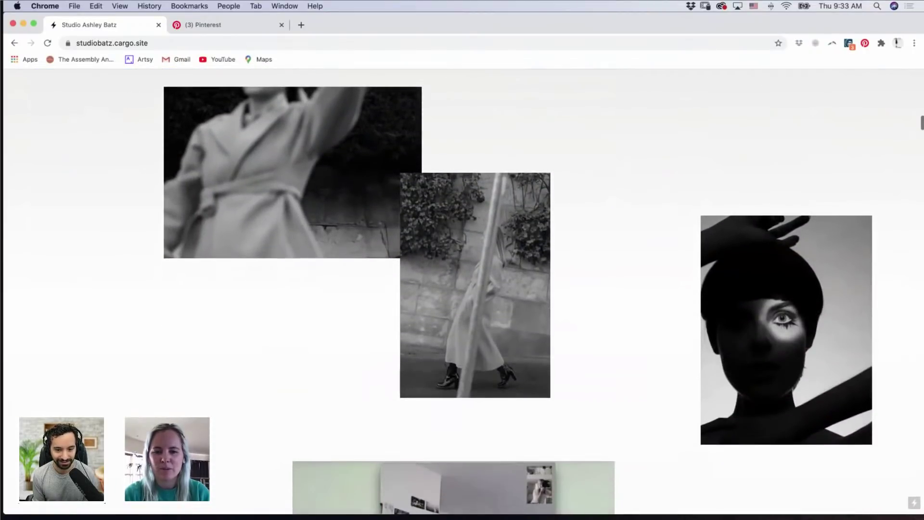
scroll(319, 385, "down", 3)
scroll(318, 385, "down", 2)
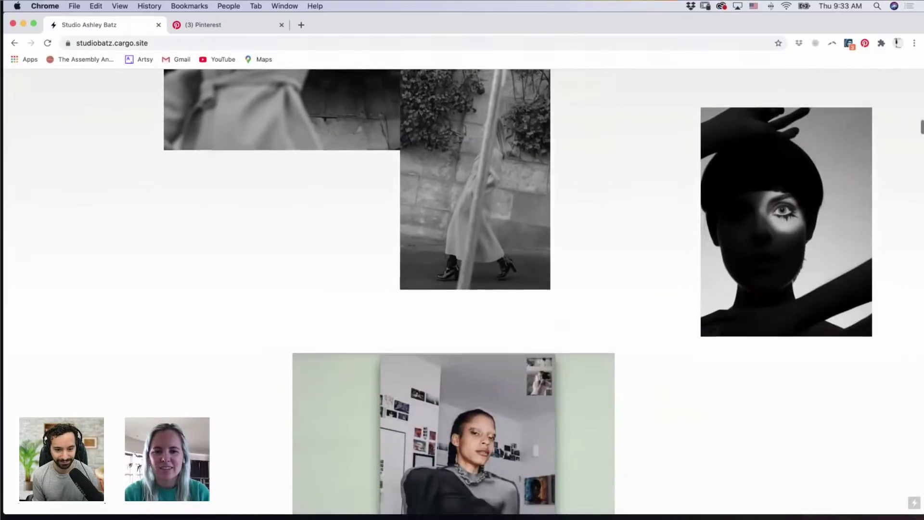
Step: Look through the taped-photo fashion collages on green, keyboard and brown paper backgrounds
scroll(543, 453, "down", 5)
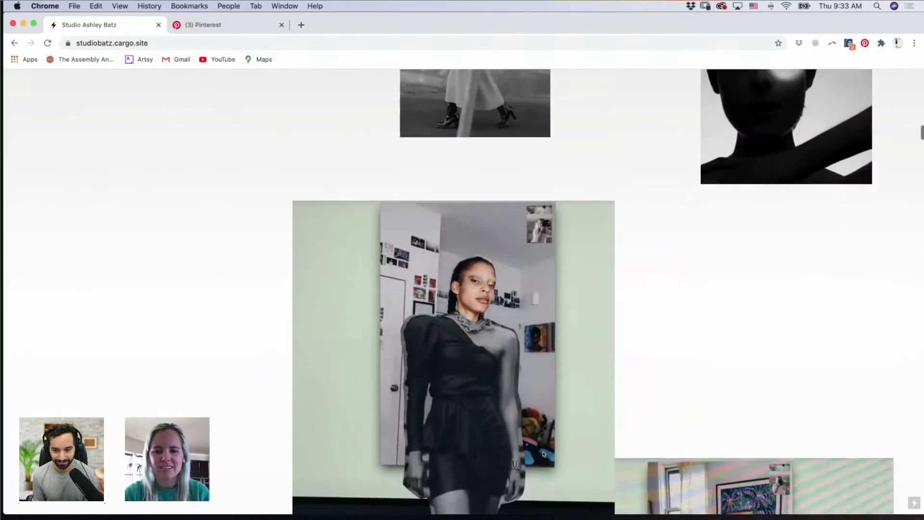
scroll(461, 288, "down", 3)
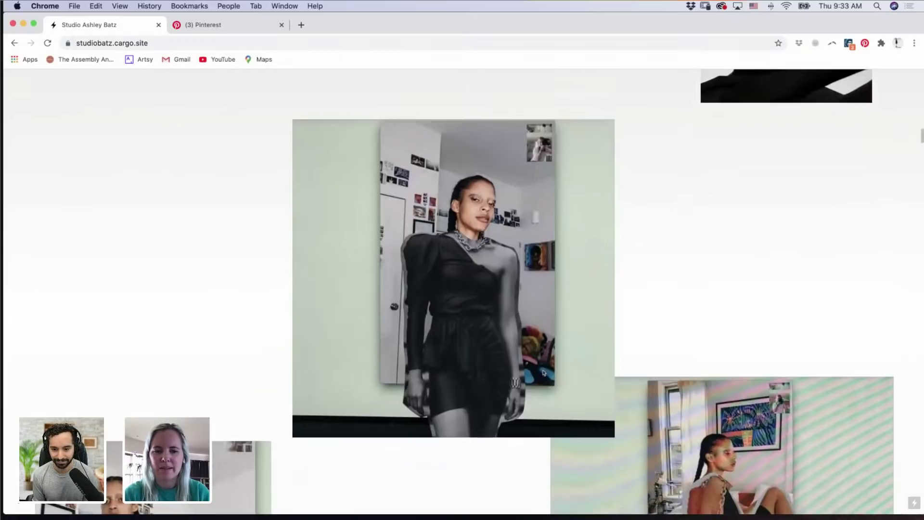
scroll(462, 289, "down", 3)
scroll(544, 308, "down", 8)
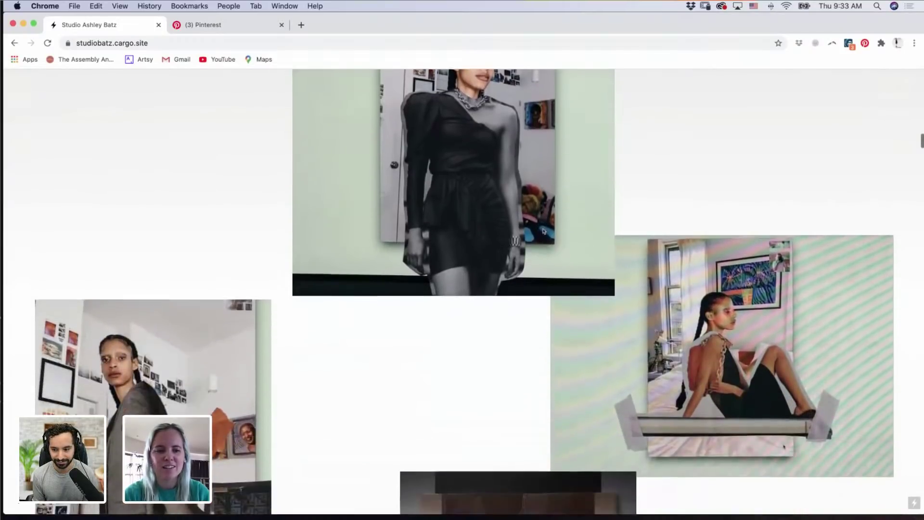
scroll(544, 288, "down", 8)
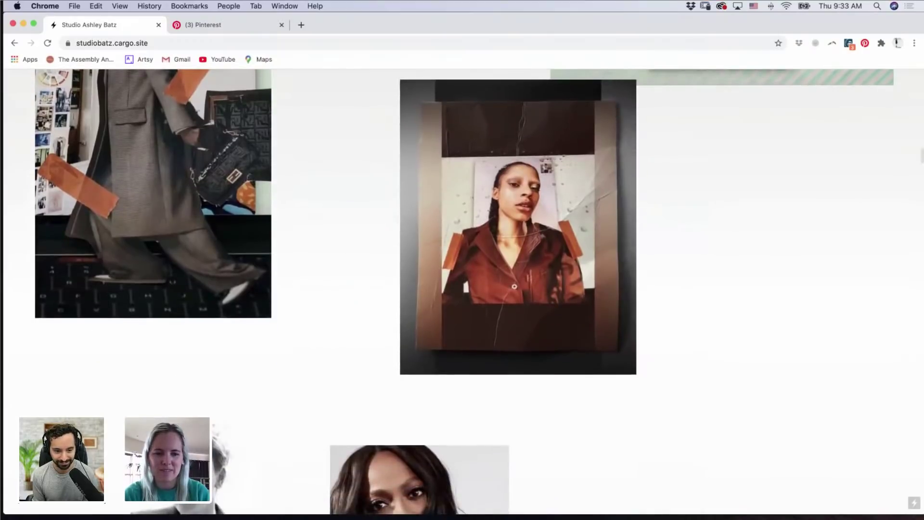
scroll(461, 289, "down", 4)
scroll(462, 288, "down", 3)
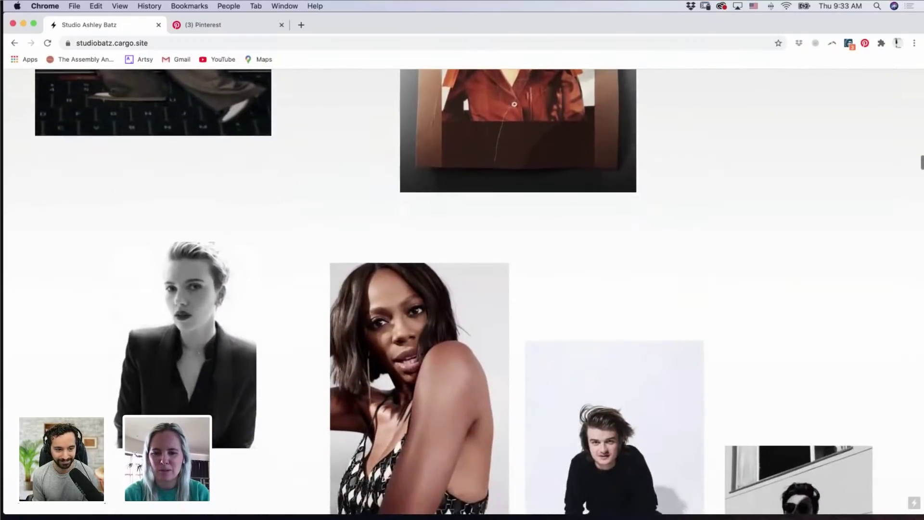
Step: Examine the staggered row of four studio and street portraits in the portfolio
scroll(461, 289, "down", 3)
scroll(462, 289, "down", 3)
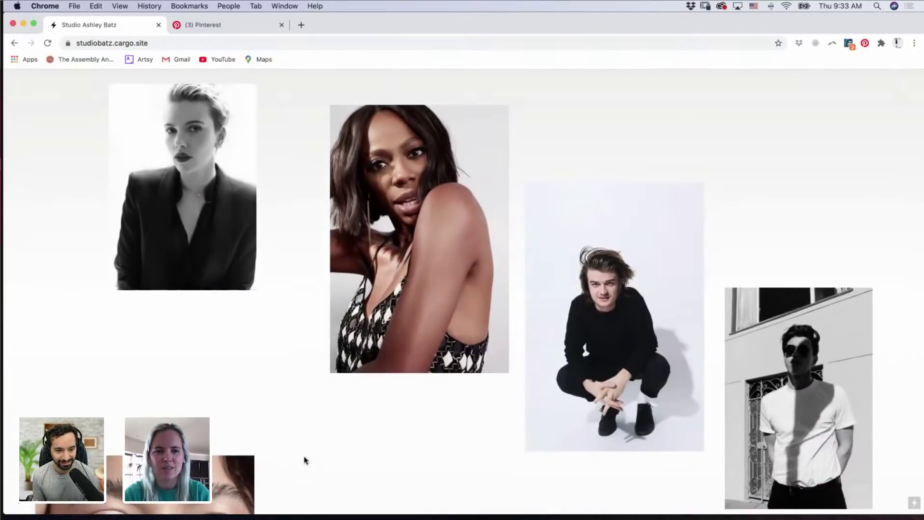
scroll(304, 457, "down", 1)
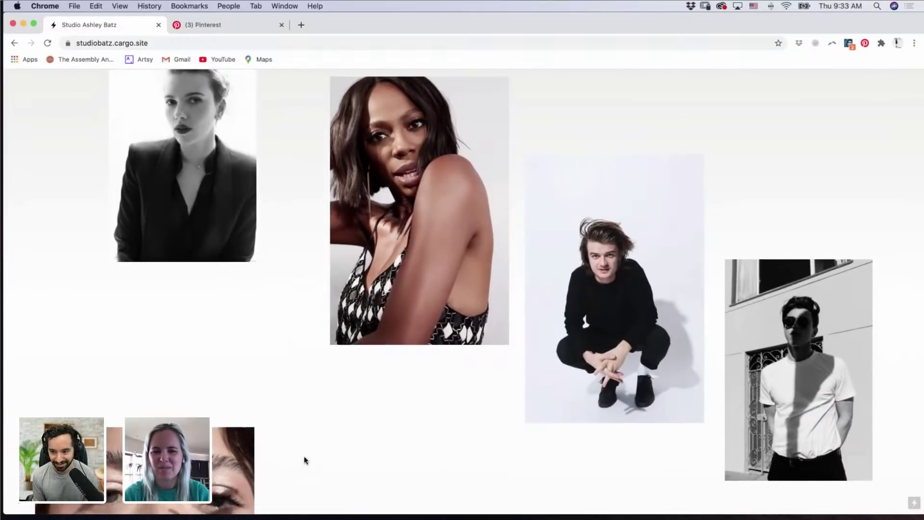
scroll(304, 455, "down", 2)
scroll(304, 455, "down", 2)
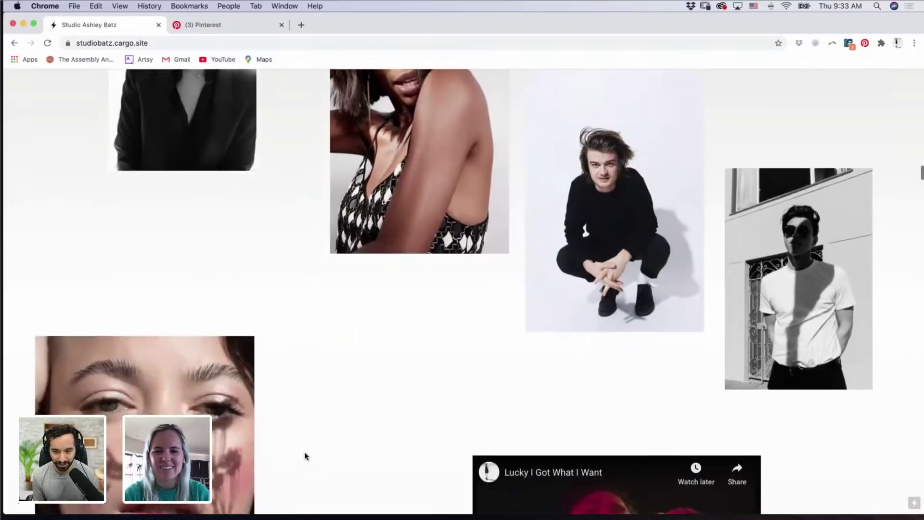
scroll(304, 456, "up", 5)
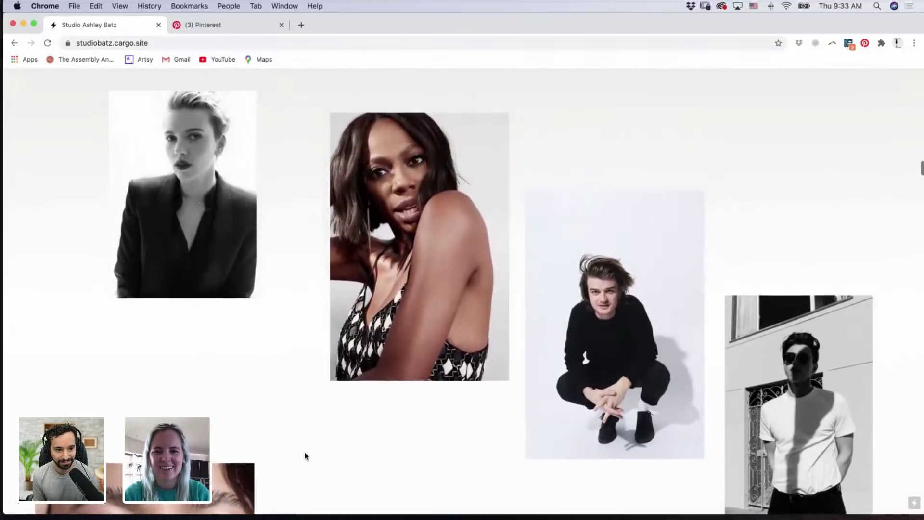
scroll(304, 455, "down", 4)
scroll(304, 454, "down", 3)
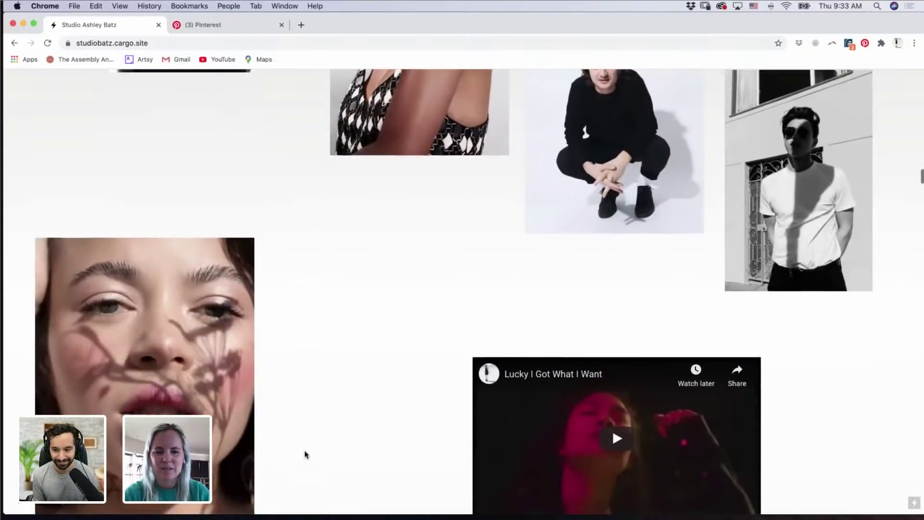
Step: Review the close-up beauty portrait, the "Lucky I Got What I Want" video and the red-themed photo group
scroll(304, 454, "down", 4)
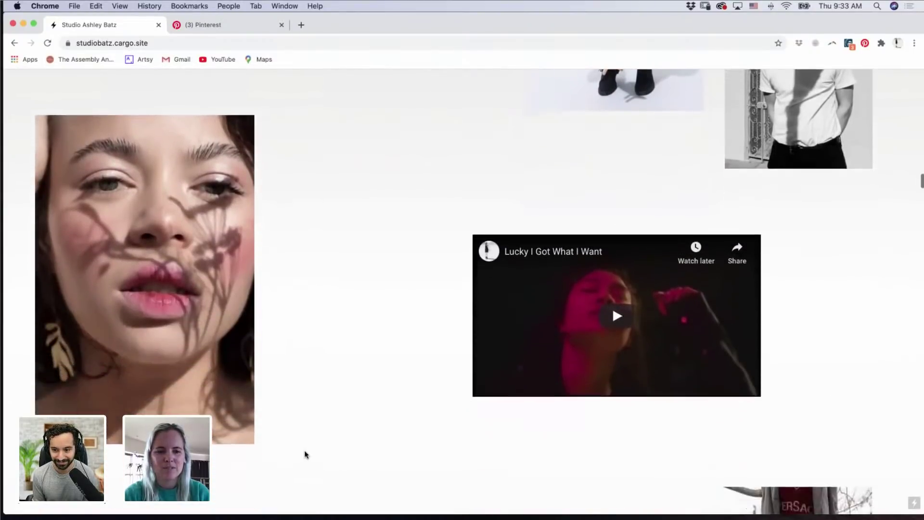
scroll(304, 455, "down", 5)
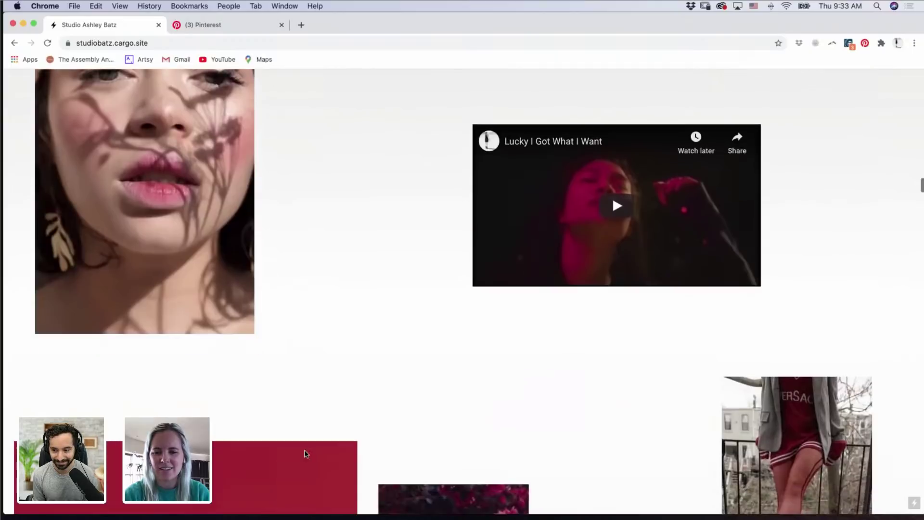
scroll(305, 454, "down", 4)
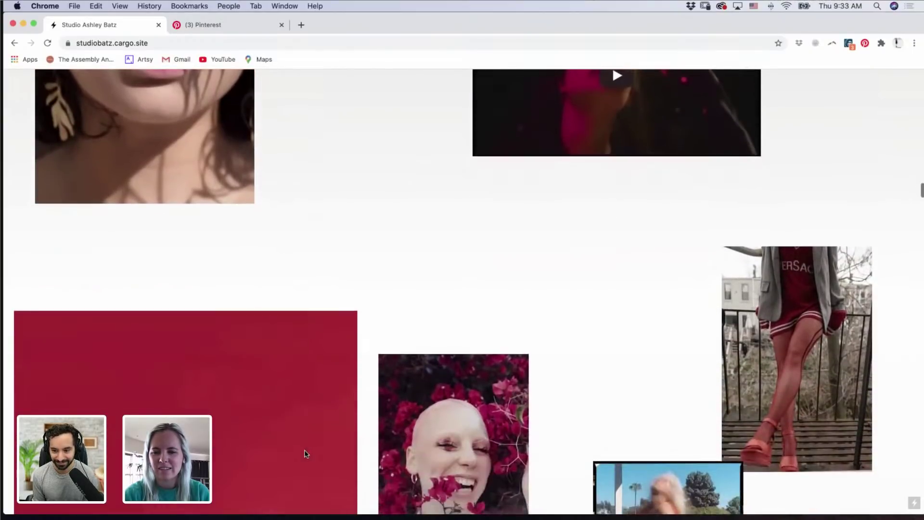
scroll(305, 454, "down", 5)
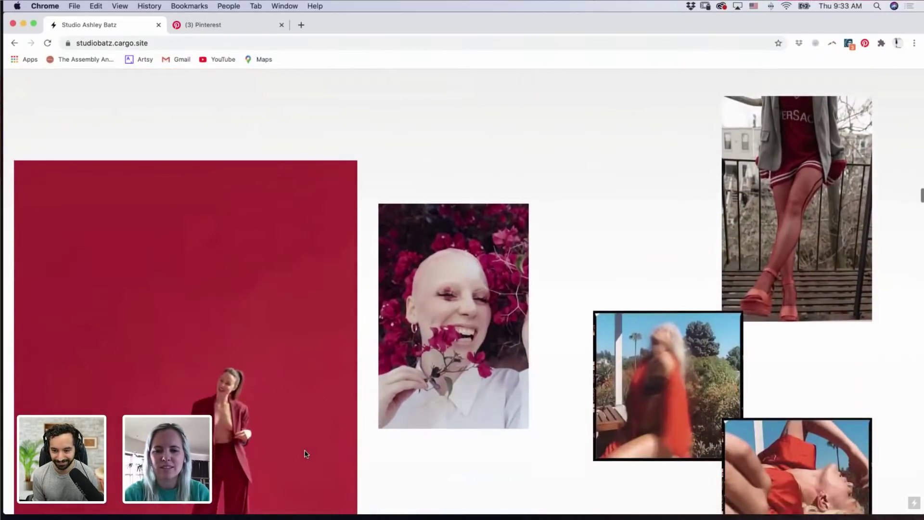
scroll(306, 454, "down", 2)
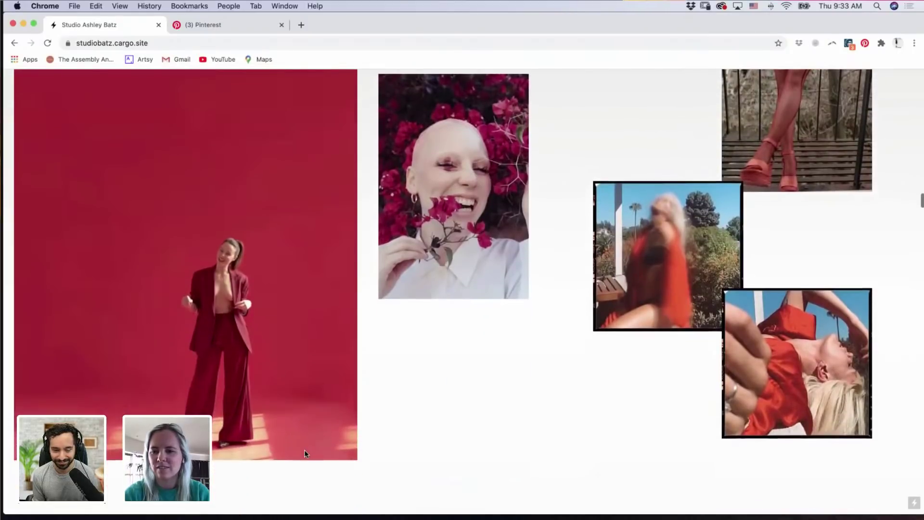
scroll(306, 454, "down", 3)
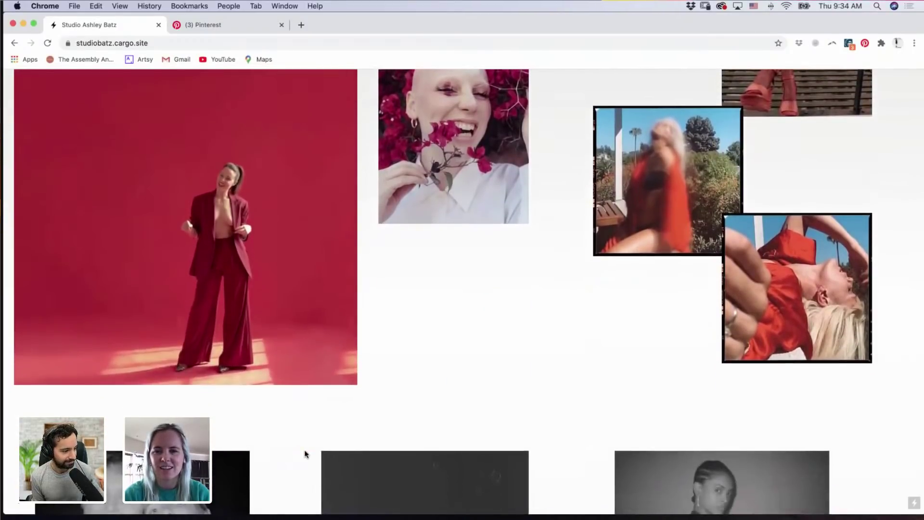
Step: Look over the three stacked black-and-white film photo pairs below the red-themed group
scroll(305, 455, "down", 2)
scroll(304, 453, "down", 6)
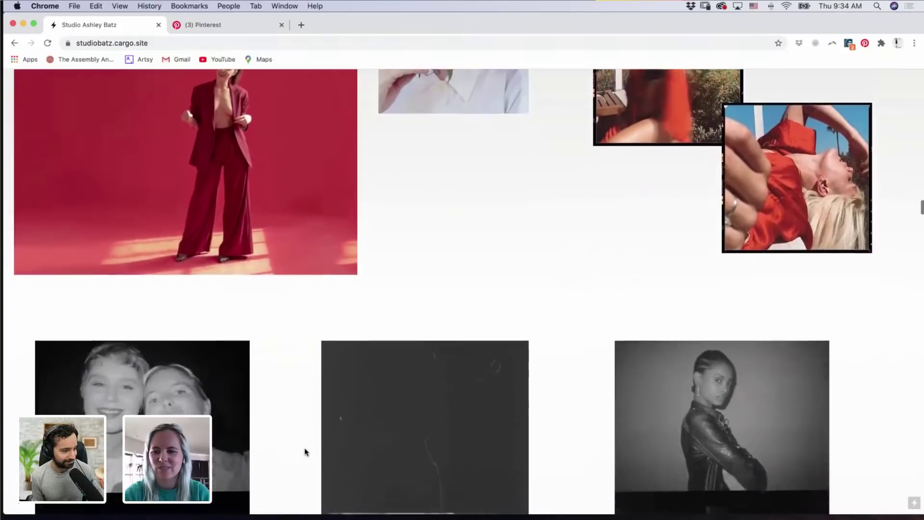
scroll(304, 452, "down", 10)
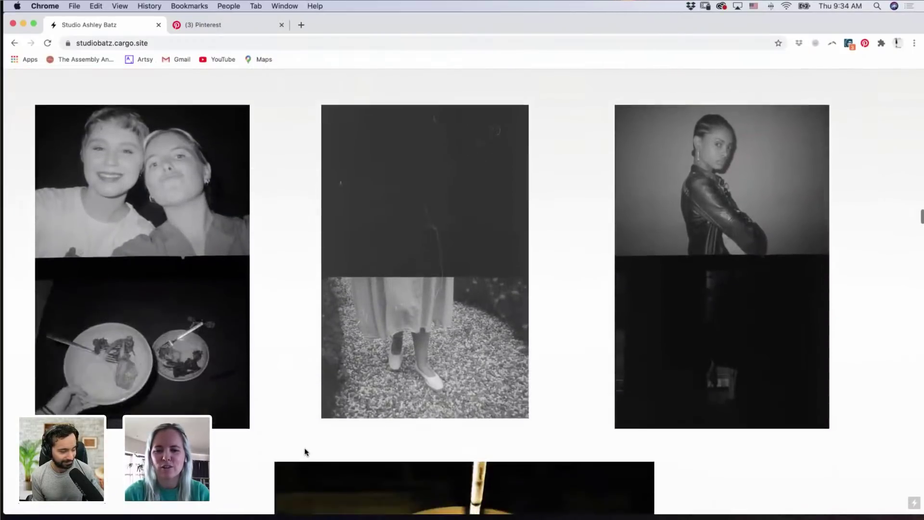
scroll(305, 451, "down", 4)
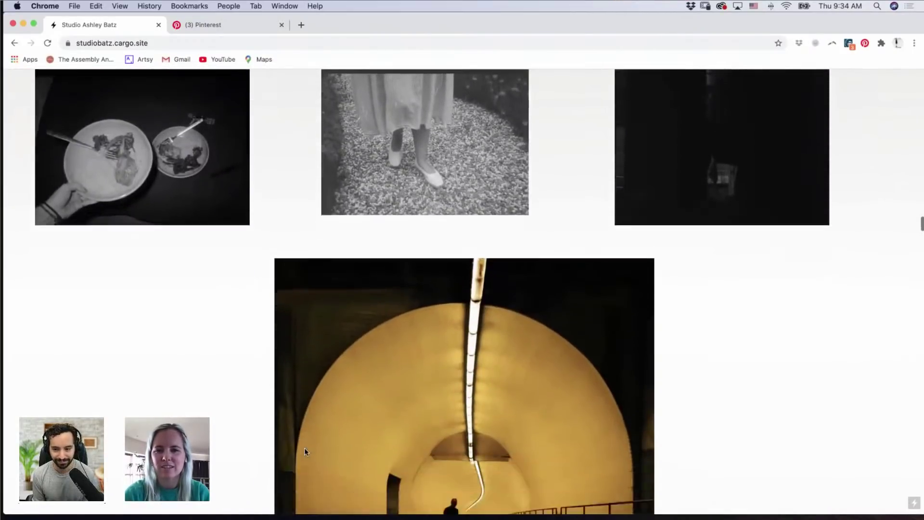
Step: Examine the yellow tunnel photograph and the backlit portrait of the man in a beanie
scroll(305, 451, "down", 1)
scroll(305, 451, "down", 3)
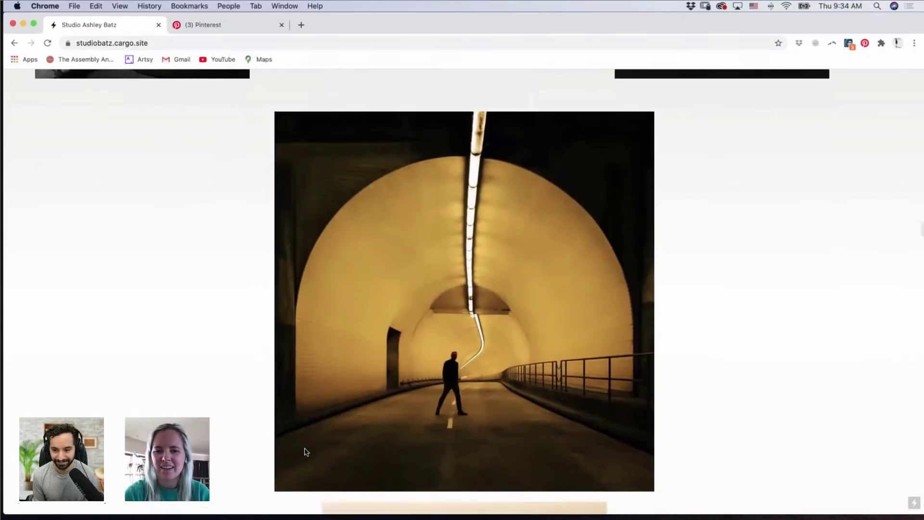
scroll(464, 288, "down", 1)
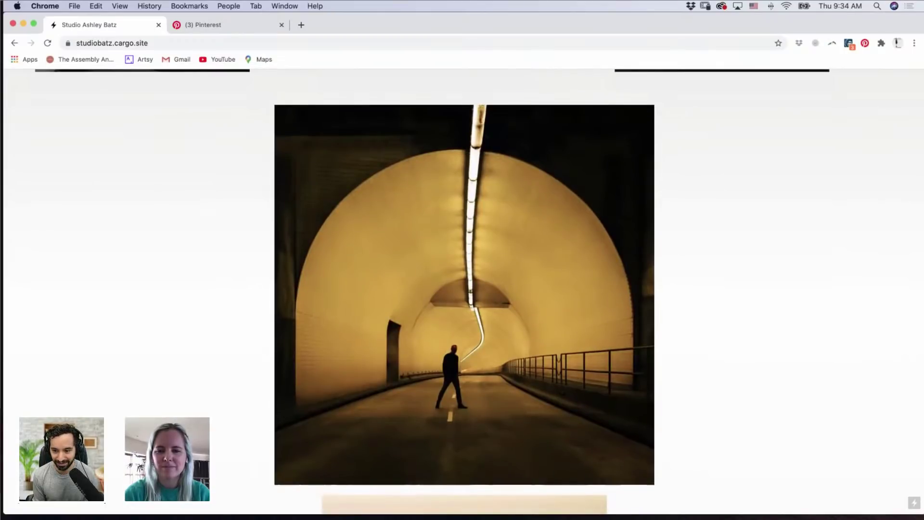
scroll(464, 289, "down", 3)
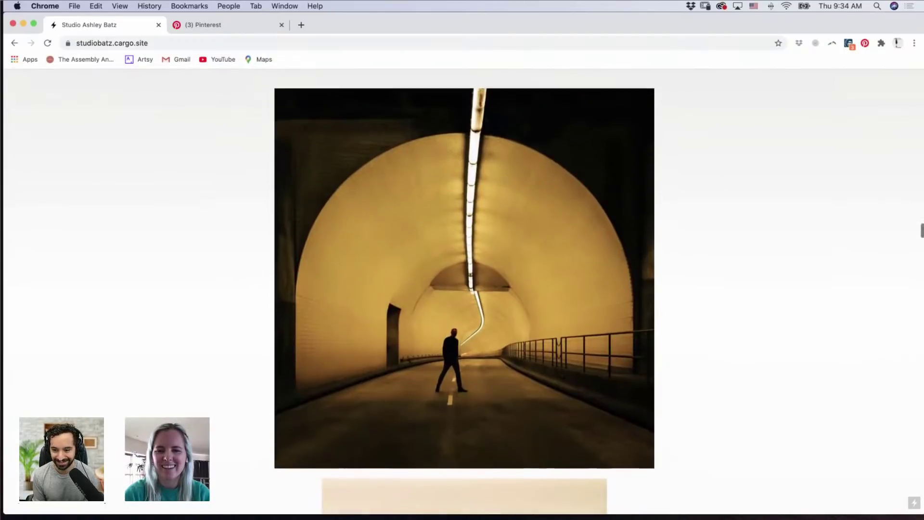
scroll(464, 288, "down", 4)
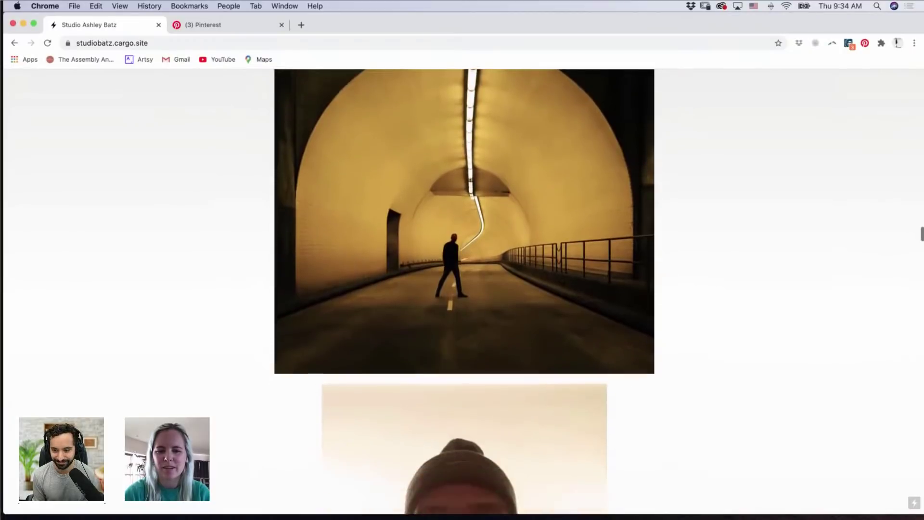
scroll(464, 289, "down", 4)
scroll(464, 289, "down", 5)
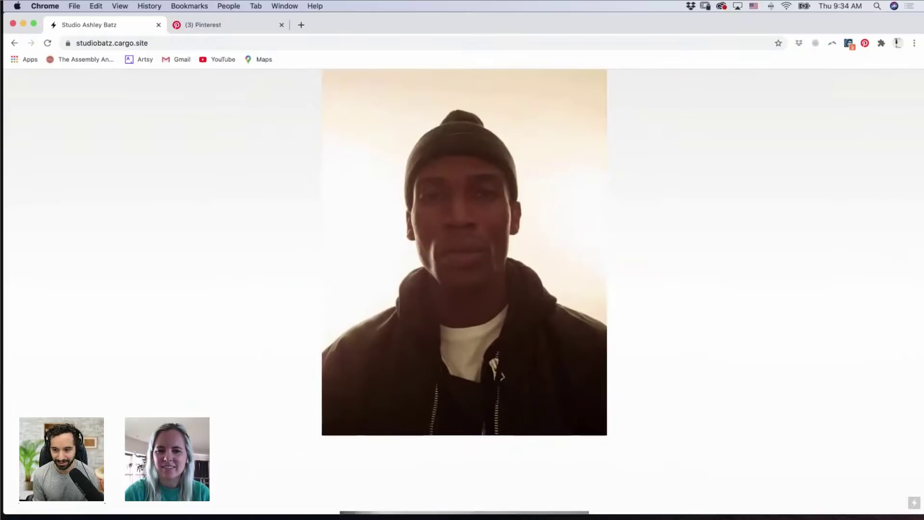
Step: Examine the black-and-white close-up of a closed-eyed face with a succulent branch, below the beanie portrait
scroll(464, 289, "down", 2)
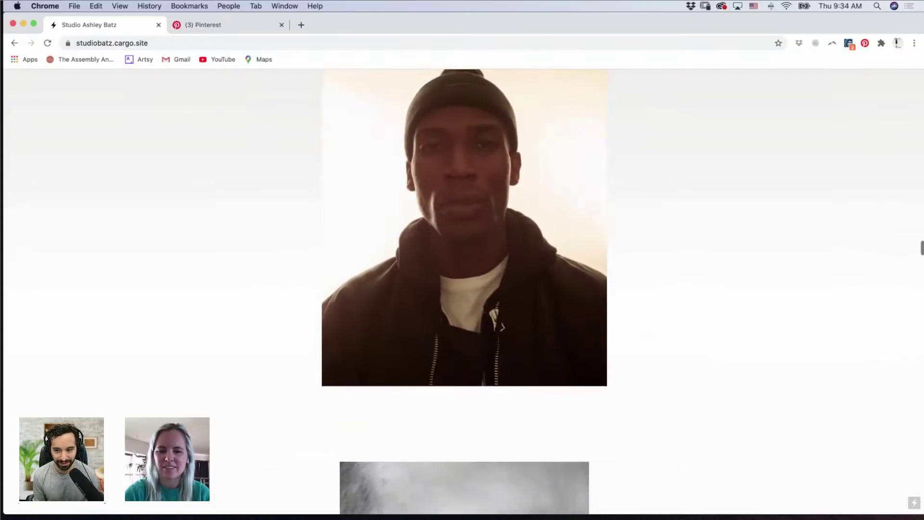
scroll(464, 289, "down", 1)
scroll(463, 289, "down", 2)
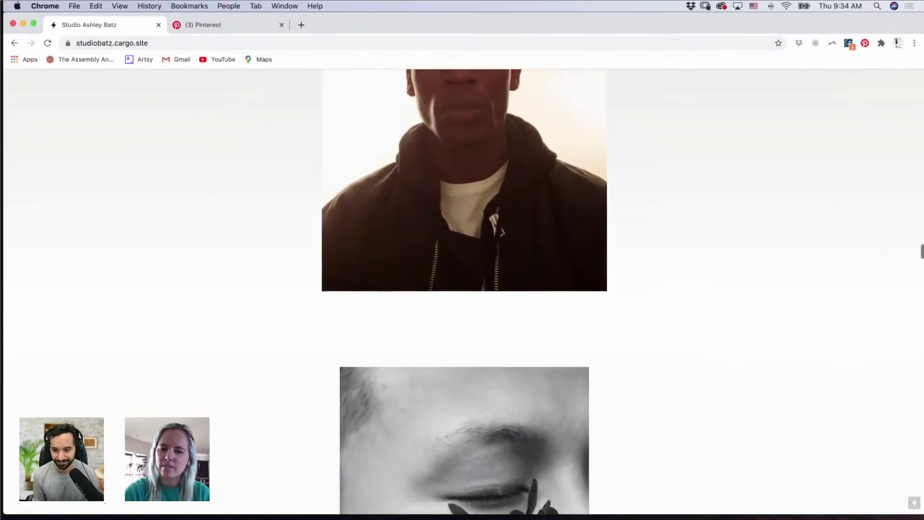
scroll(464, 289, "down", 1)
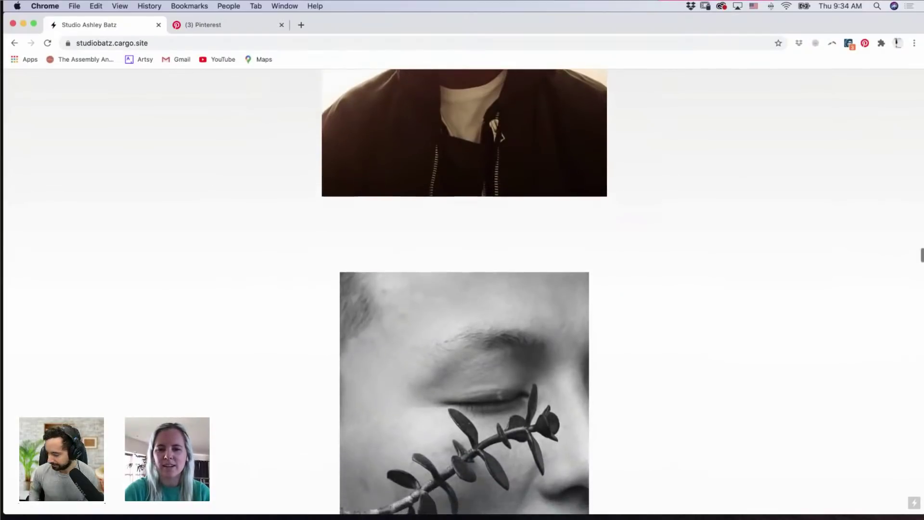
scroll(464, 289, "down", 1)
scroll(464, 289, "down", 2)
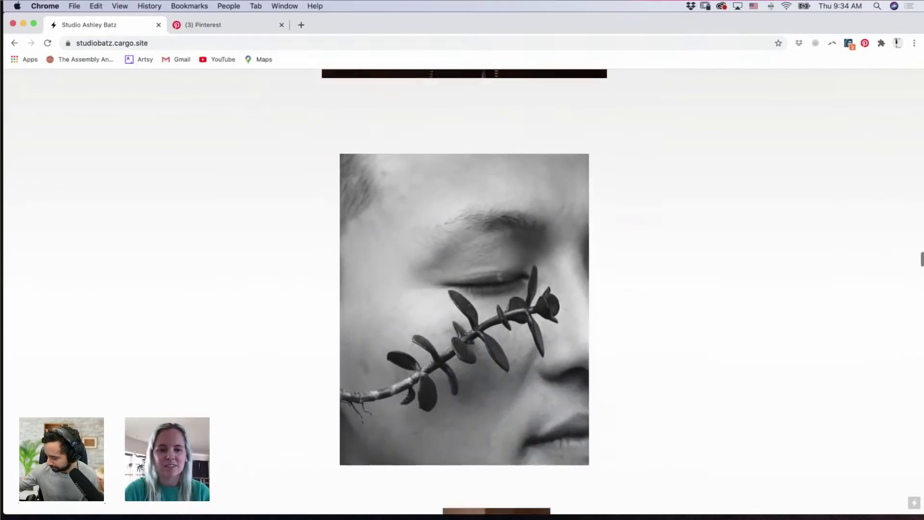
scroll(464, 288, "down", 2)
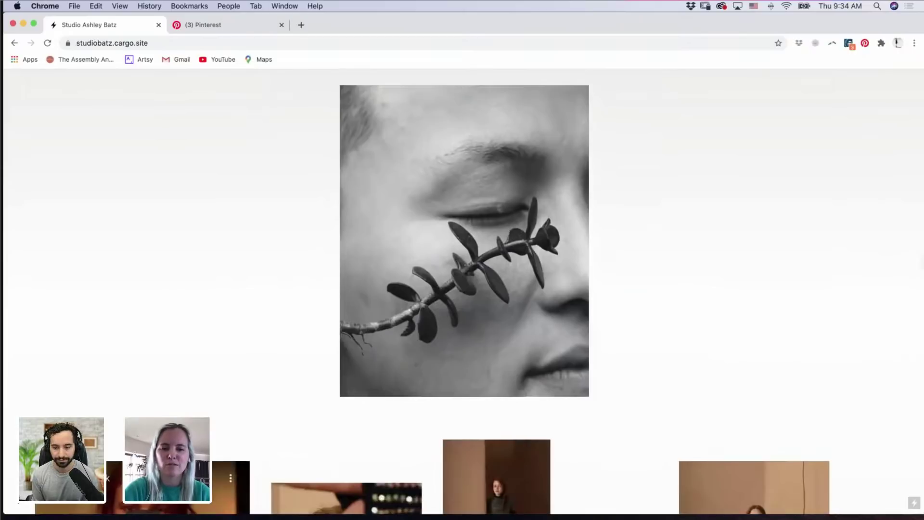
Step: Review the "Sadie Sink" video and the four warm-toned fashion portraits grouped around it
scroll(464, 289, "down", 2)
scroll(464, 288, "down", 3)
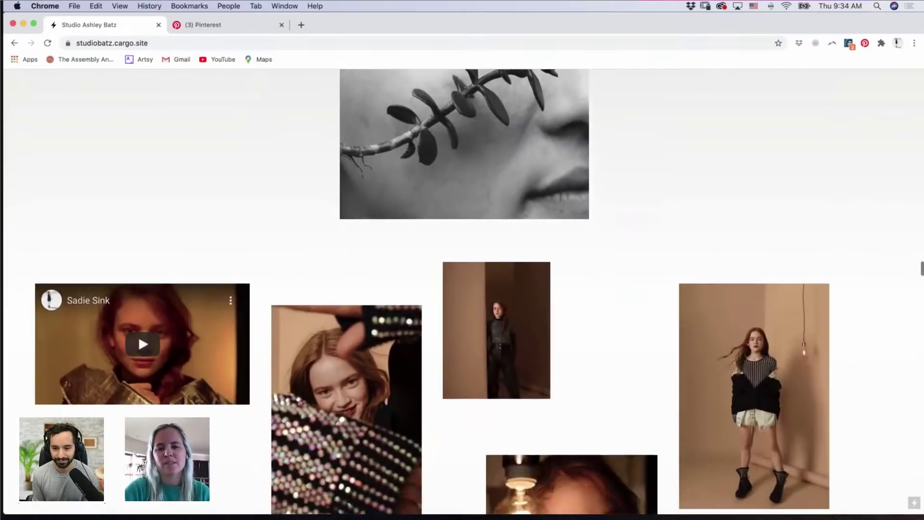
scroll(464, 289, "down", 2)
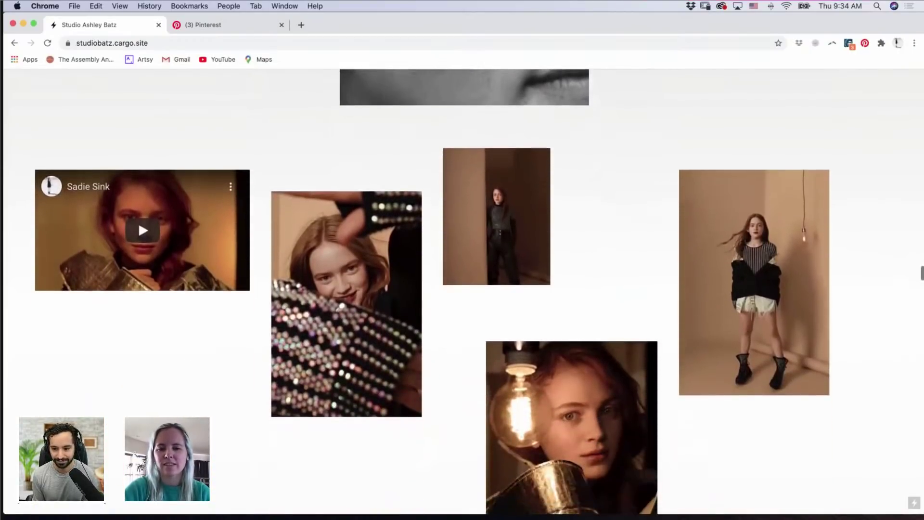
scroll(464, 289, "down", 1)
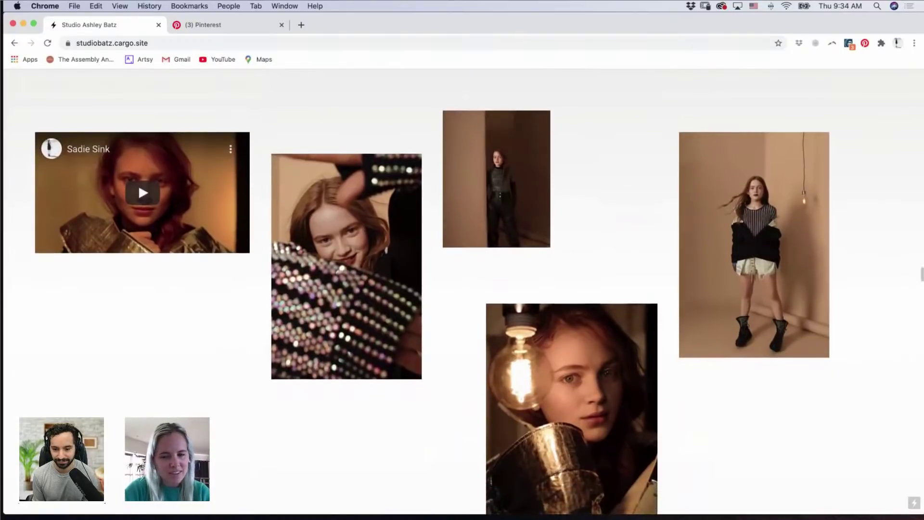
scroll(464, 288, "down", 1)
scroll(464, 288, "down", 1)
scroll(464, 289, "down", 1)
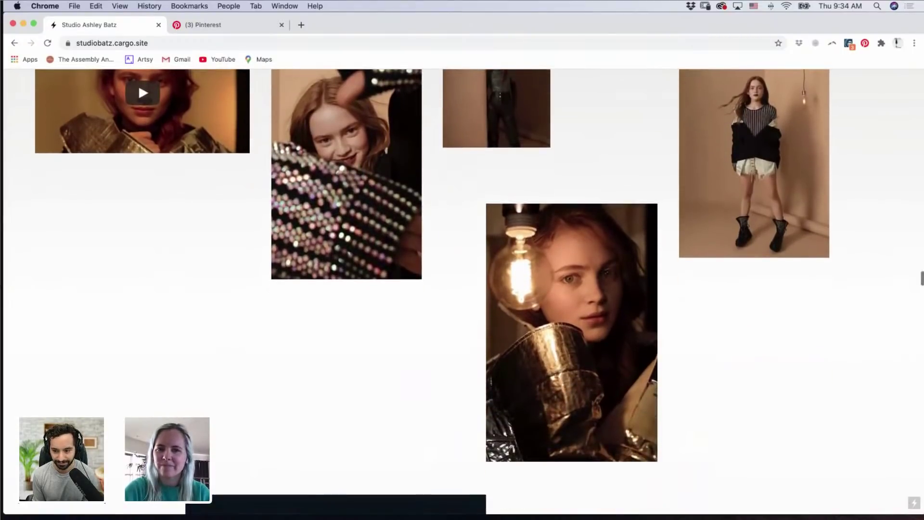
scroll(463, 289, "down", 2)
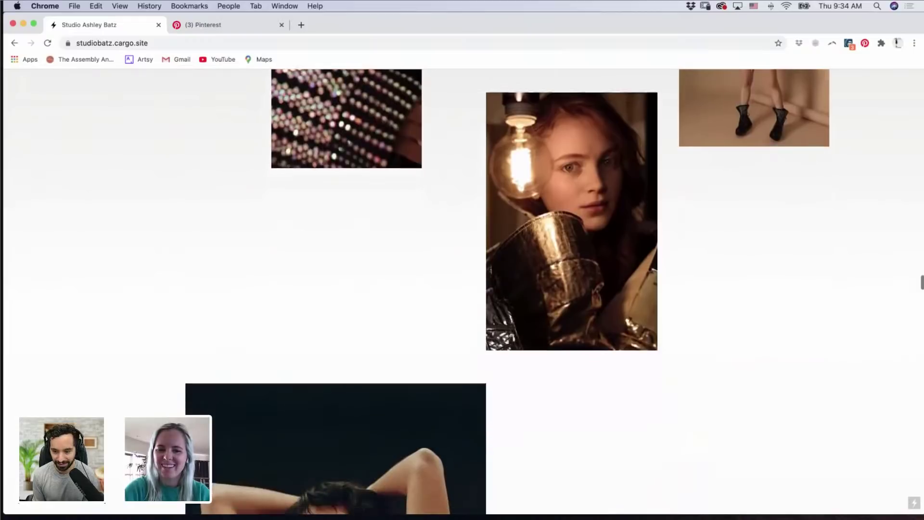
Step: Return to the start of the portfolio homepage, passing back over the tunnel photograph and the staggered portraits
scroll(463, 289, "up", 6)
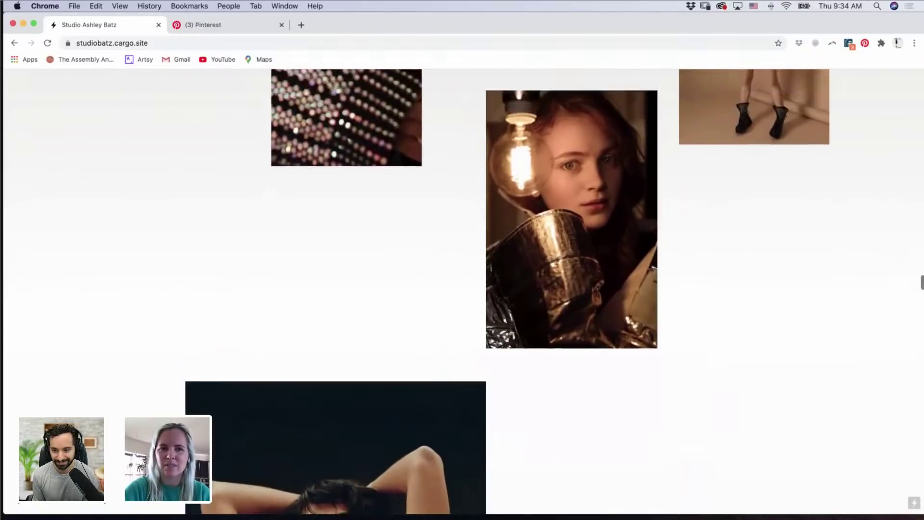
scroll(464, 289, "up", 10)
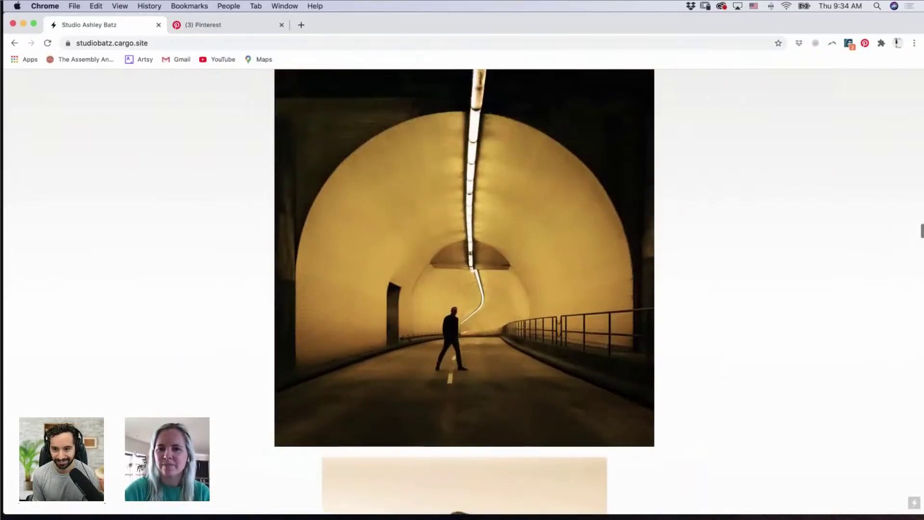
scroll(783, 99, "up", 15)
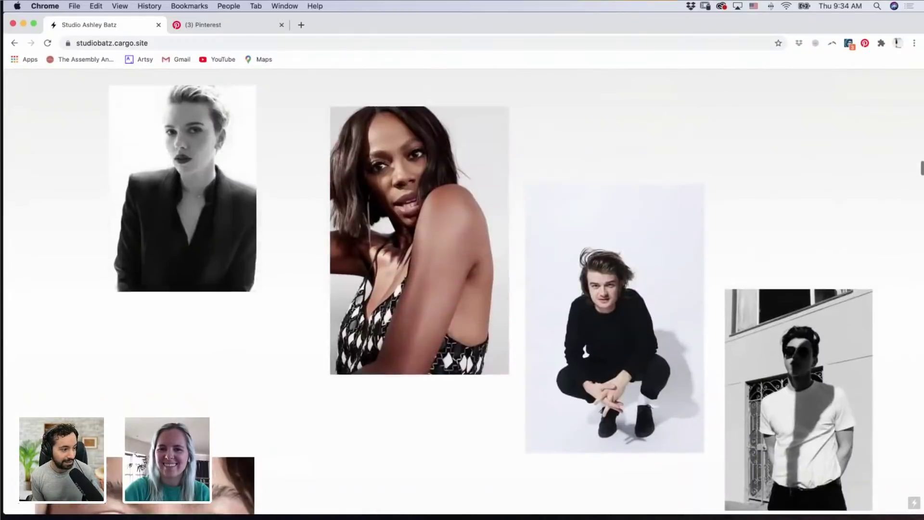
scroll(783, 99, "up", 15)
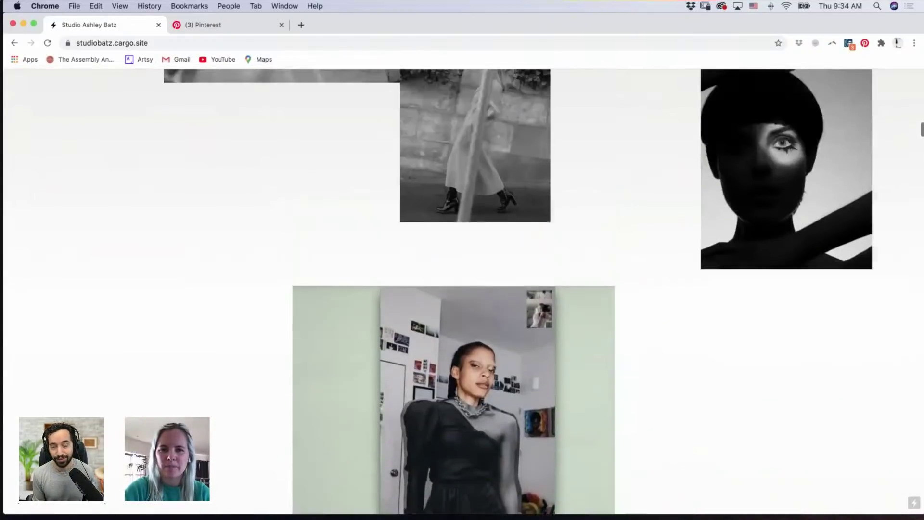
scroll(464, 289, "up", 15)
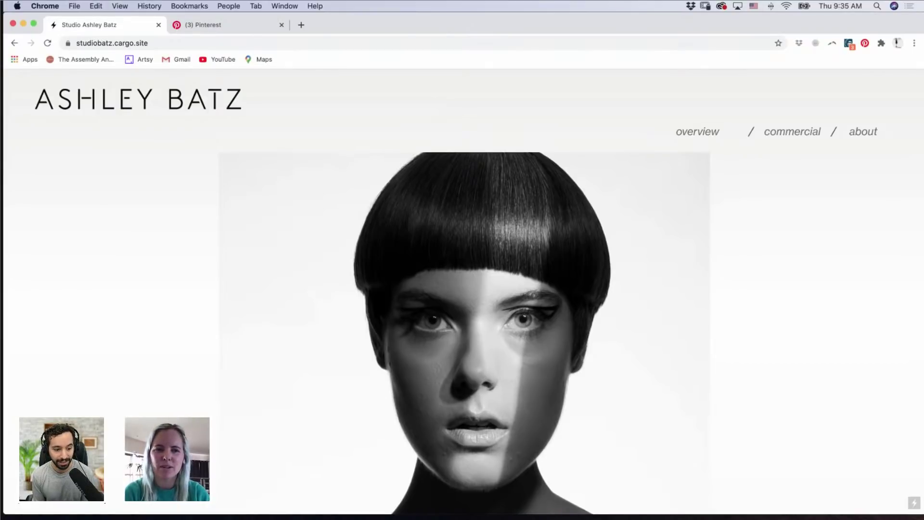
Step: Look over the opening bob-haircut portrait, the blazer photo and the pink-hair film frames, and return to the site header
scroll(462, 289, "down", 5)
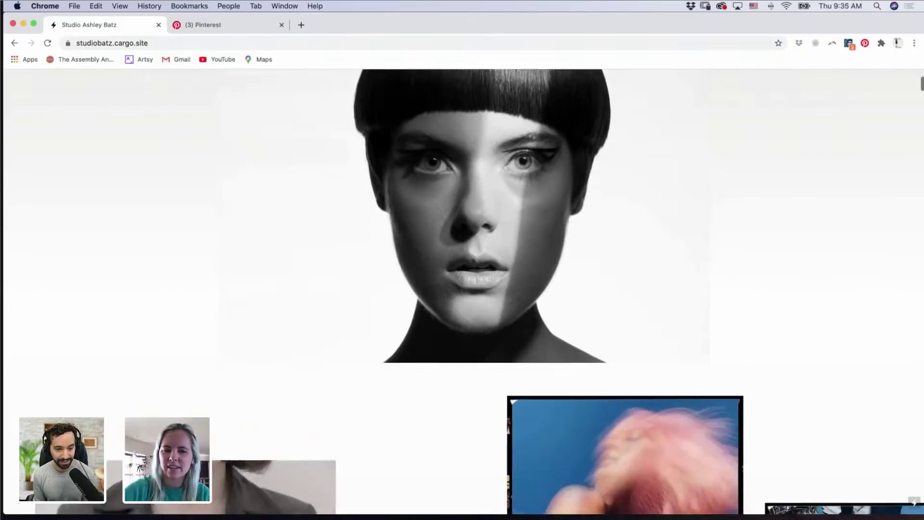
scroll(461, 289, "down", 4)
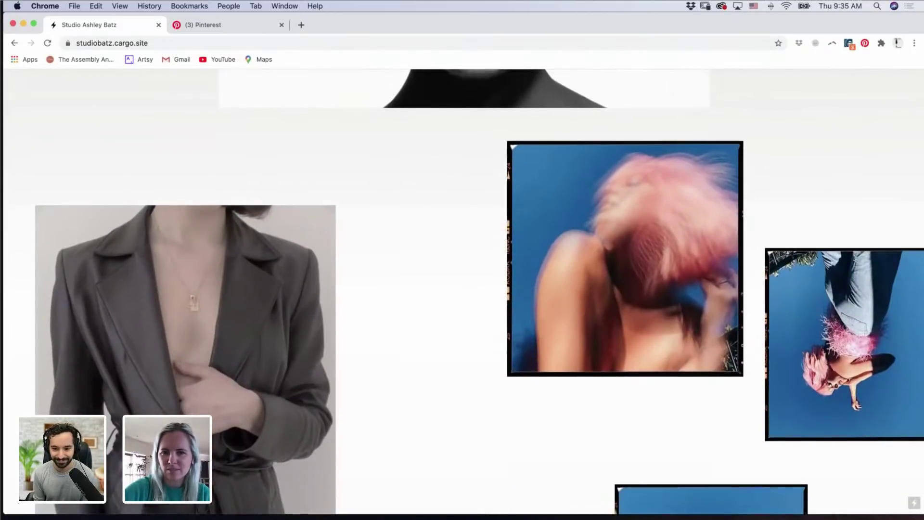
scroll(462, 289, "up", 9)
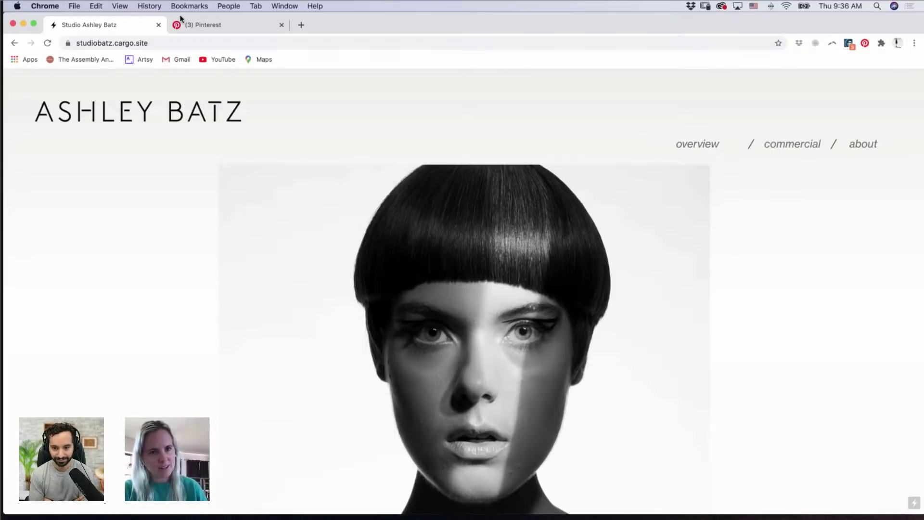
Step: Switch to Pinterest and look through the street photography pins on the EMPTY STREETS board
left_click(188, 27)
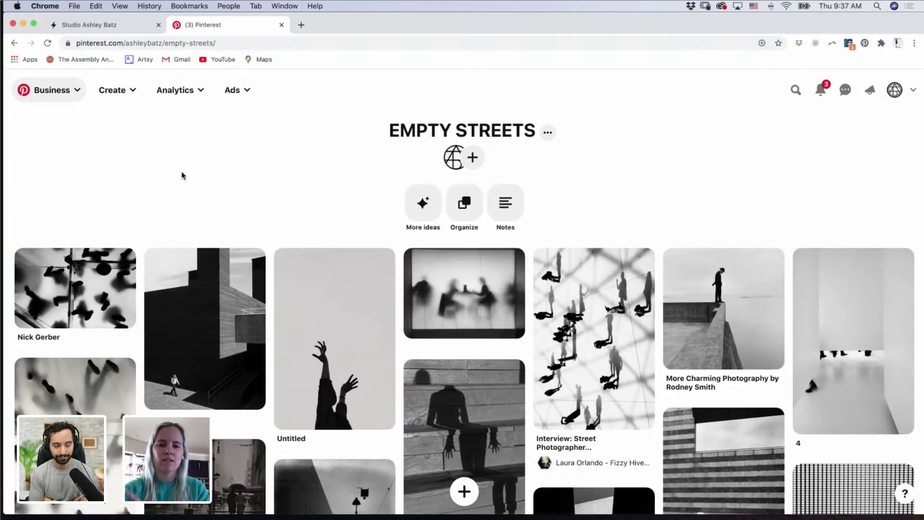
scroll(181, 175, "down", 1)
scroll(182, 175, "down", 2)
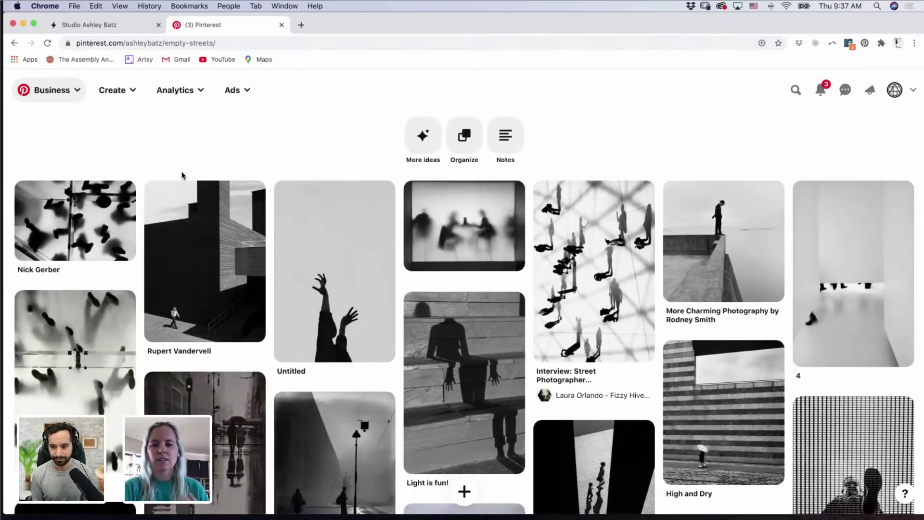
scroll(182, 175, "down", 5)
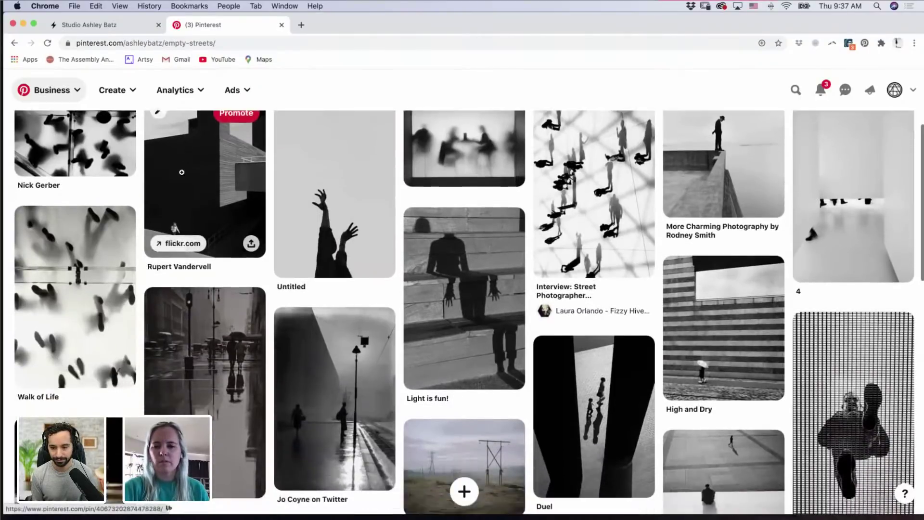
scroll(182, 172, "down", 2)
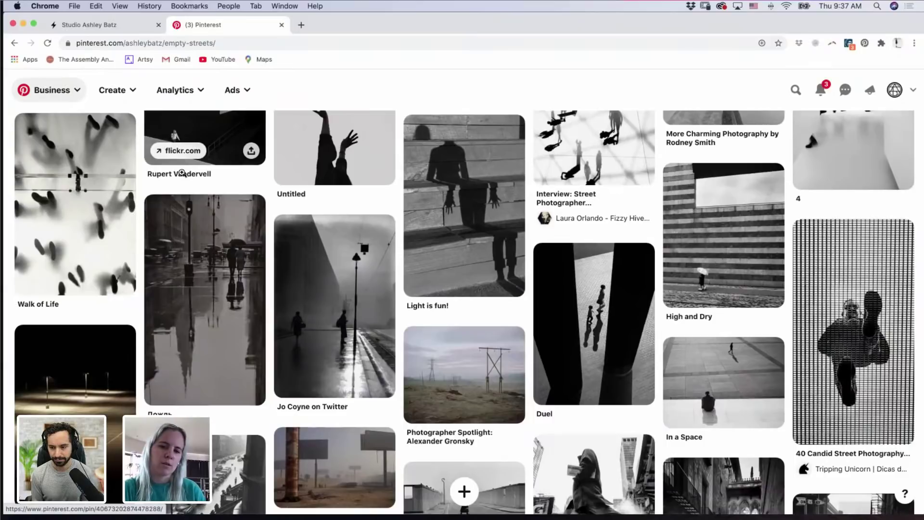
scroll(182, 172, "down", 4)
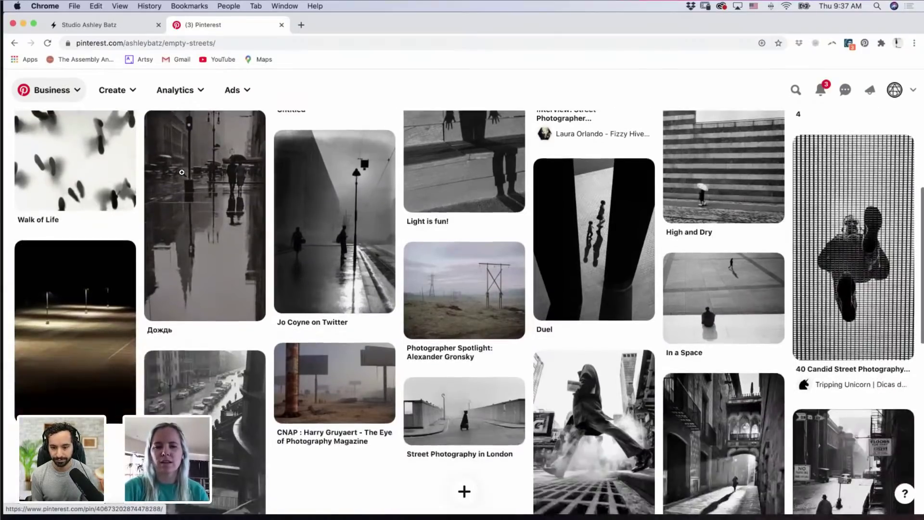
scroll(181, 172, "down", 3)
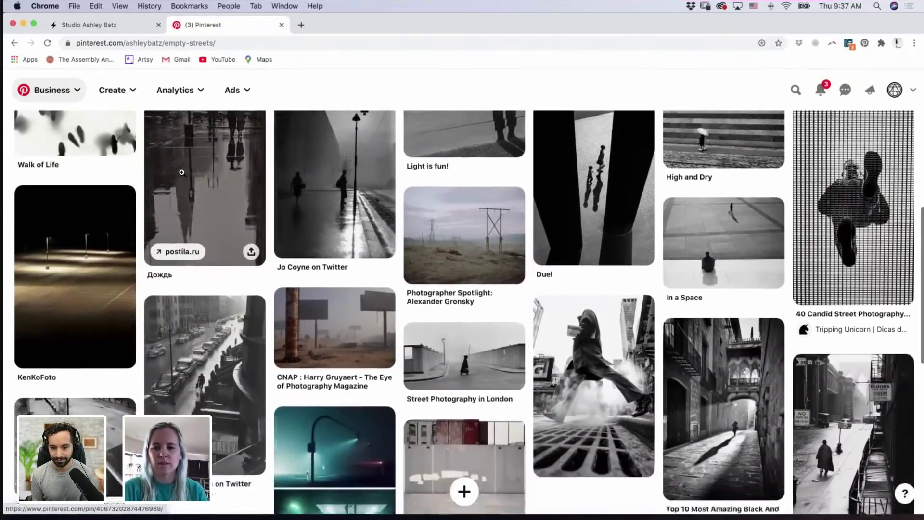
scroll(182, 172, "down", 4)
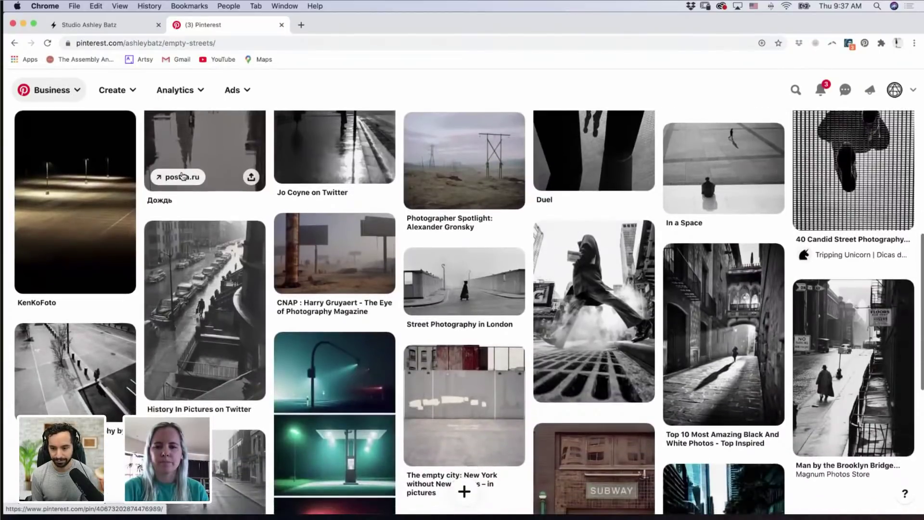
scroll(183, 176, "down", 1)
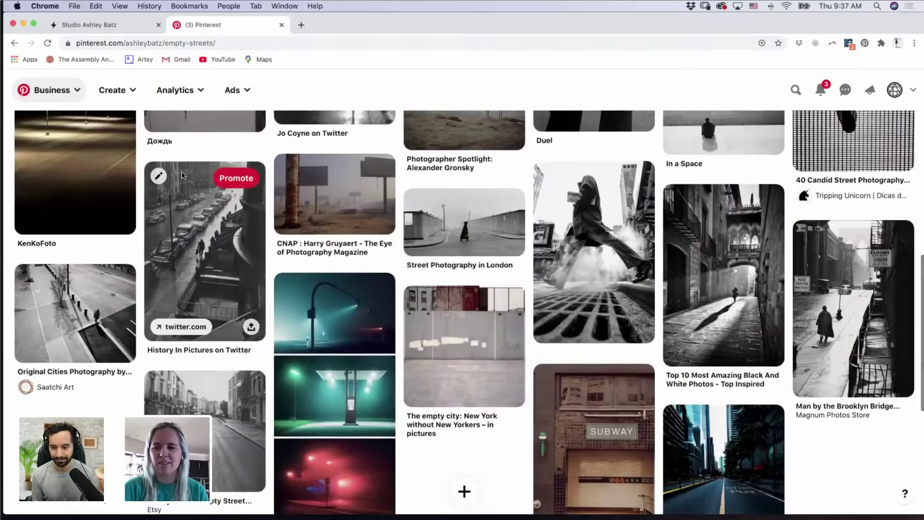
scroll(182, 174, "down", 2)
Step: Re-examine the earlier EMPTY STREETS pins, including the rainy street reflection and the foggy lamppost scene
scroll(182, 172, "up", 2)
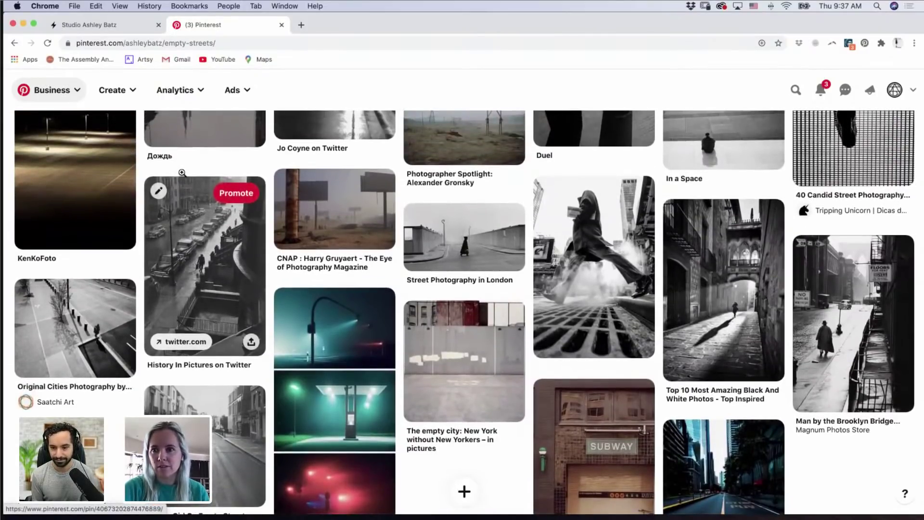
scroll(182, 172, "up", 3)
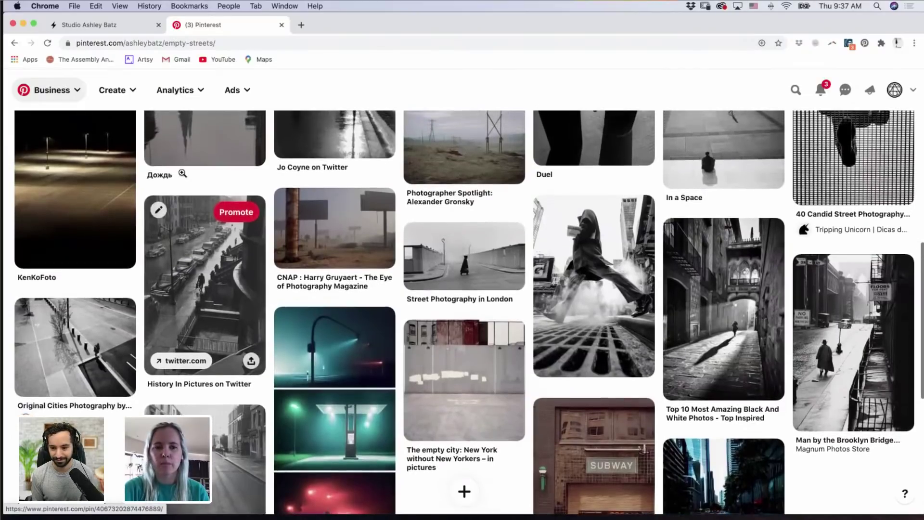
scroll(182, 172, "up", 4)
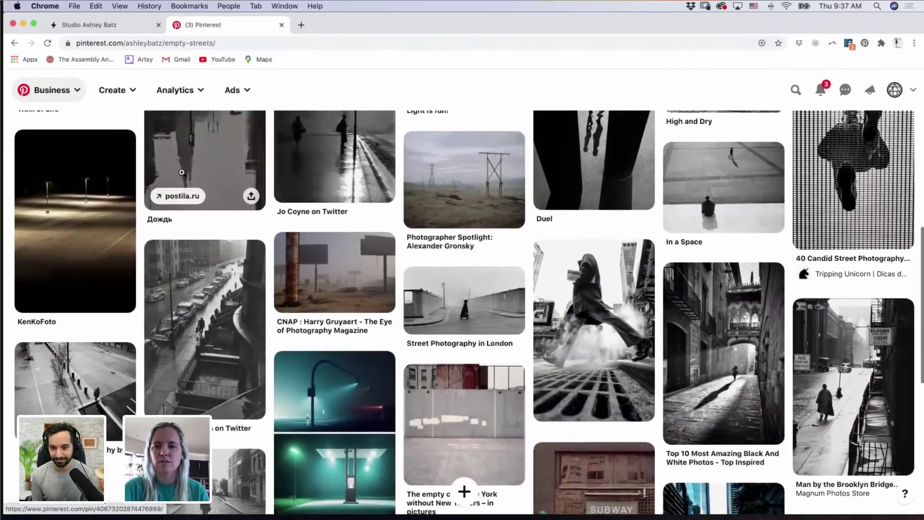
scroll(182, 173, "up", 2)
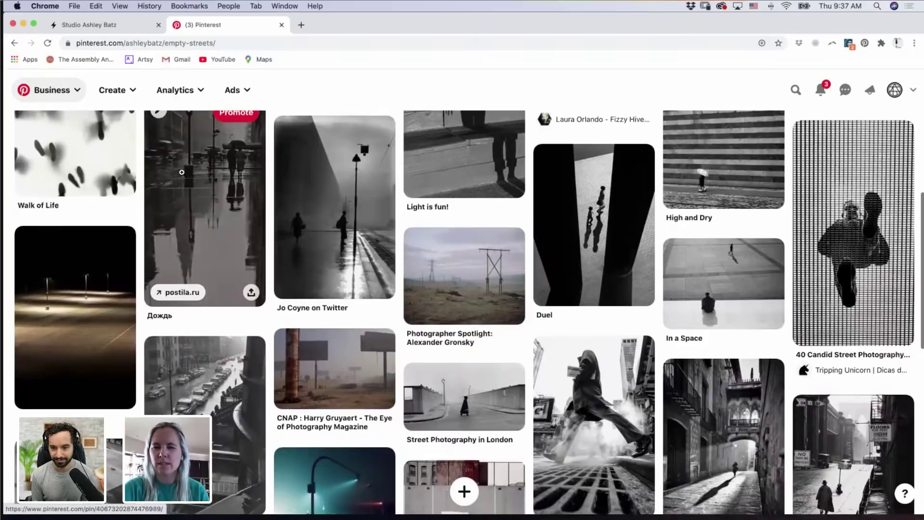
scroll(182, 173, "up", 1)
scroll(182, 173, "up", 5)
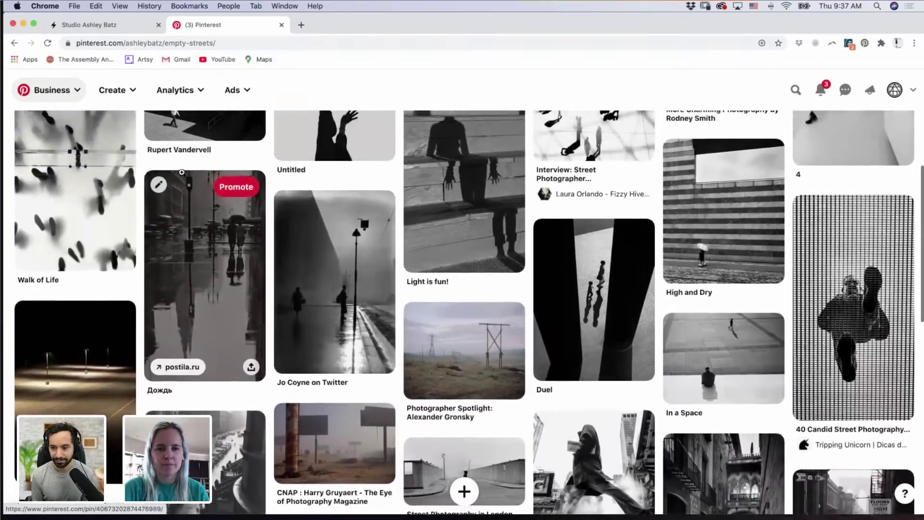
scroll(182, 172, "up", 2)
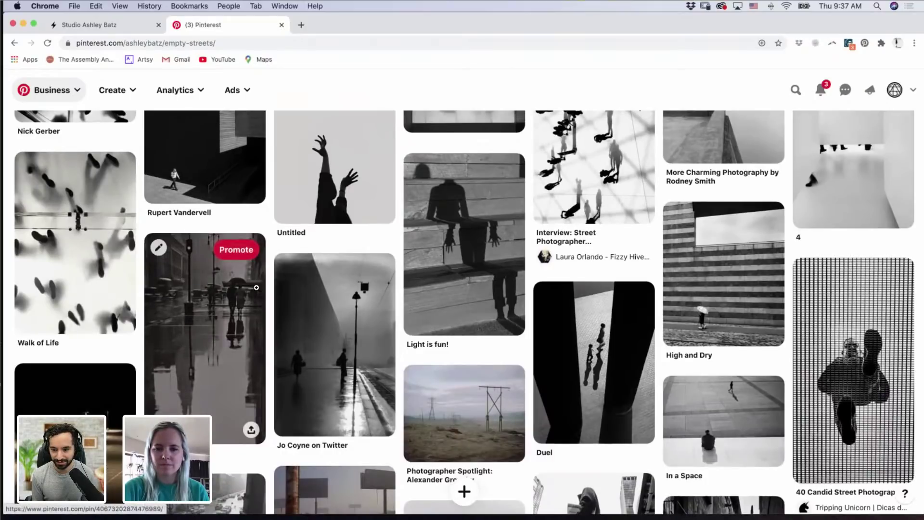
scroll(285, 345, "down", 1)
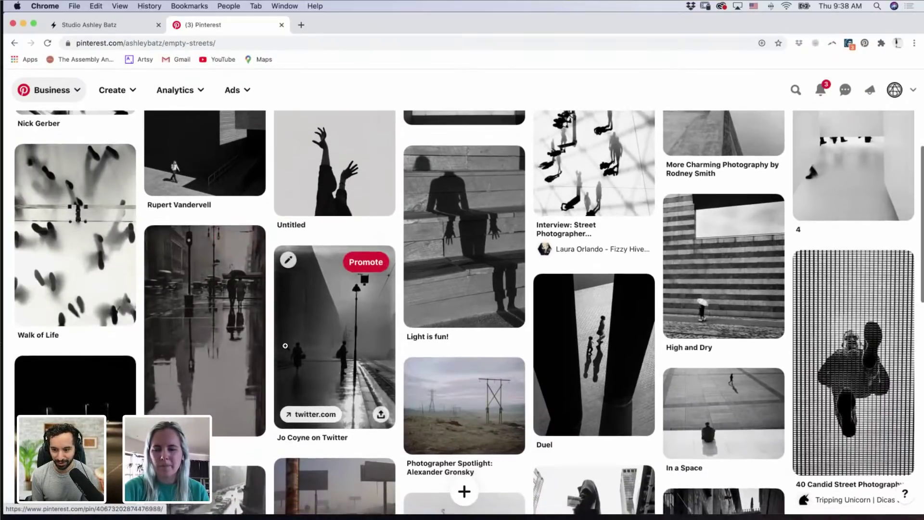
scroll(286, 346, "down", 1)
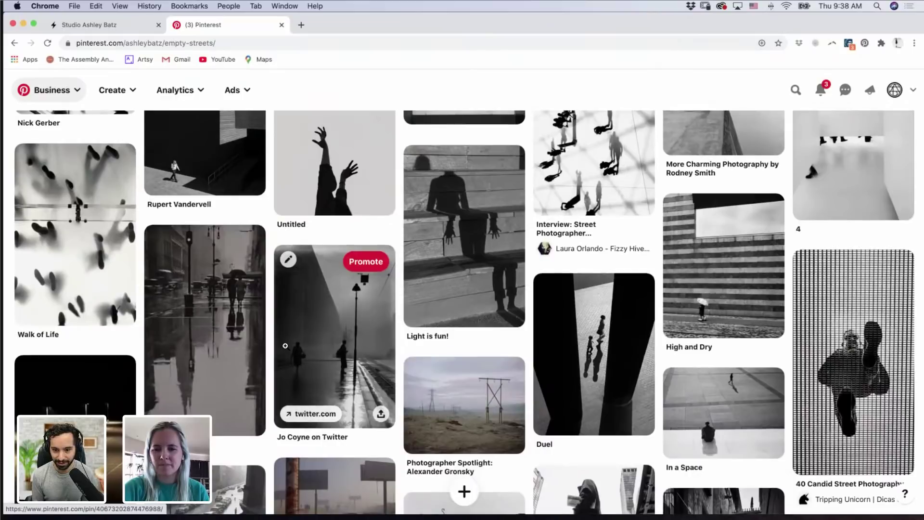
scroll(286, 346, "down", 5)
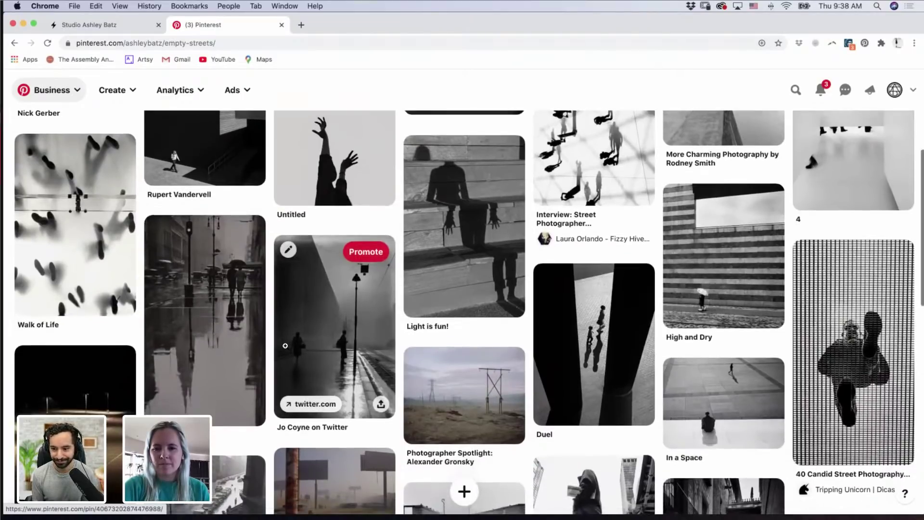
Step: Open the In a Space pin for a closer look at its seated figure, and return to the EMPTY STREETS board
scroll(285, 346, "down", 2)
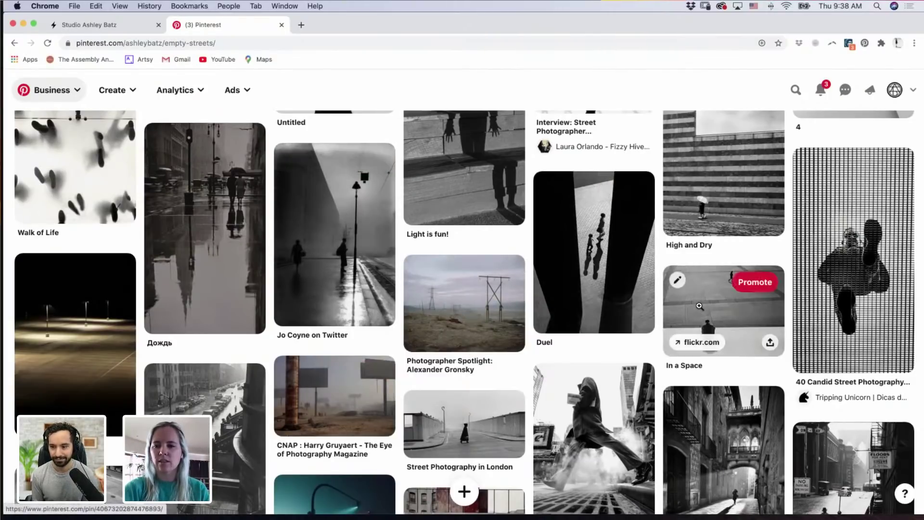
left_click(699, 306)
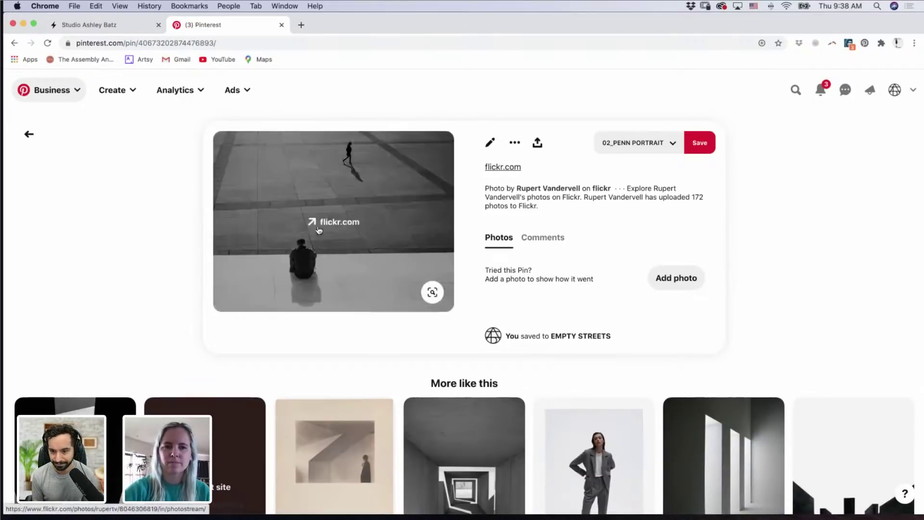
left_click(29, 135)
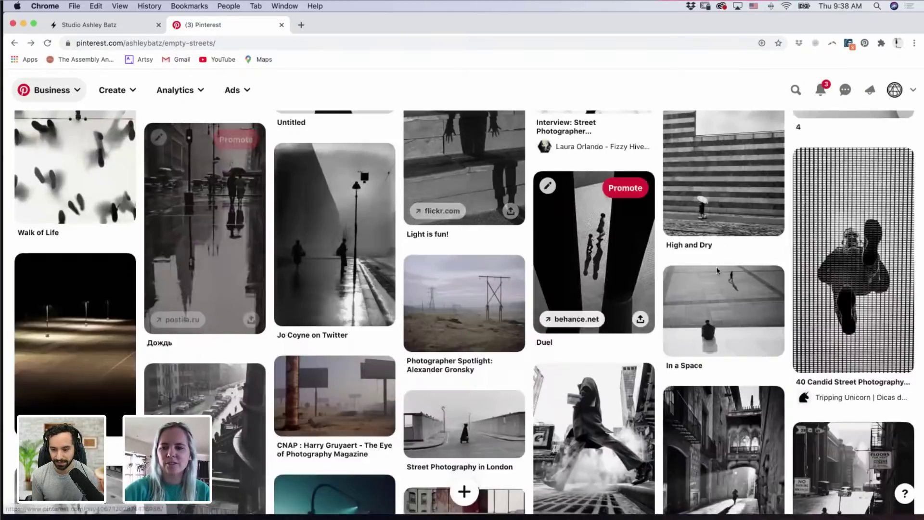
Step: Open the 40 Candid Street Photography pin, examine the figure above the grid, and return to the board
left_click(852, 269)
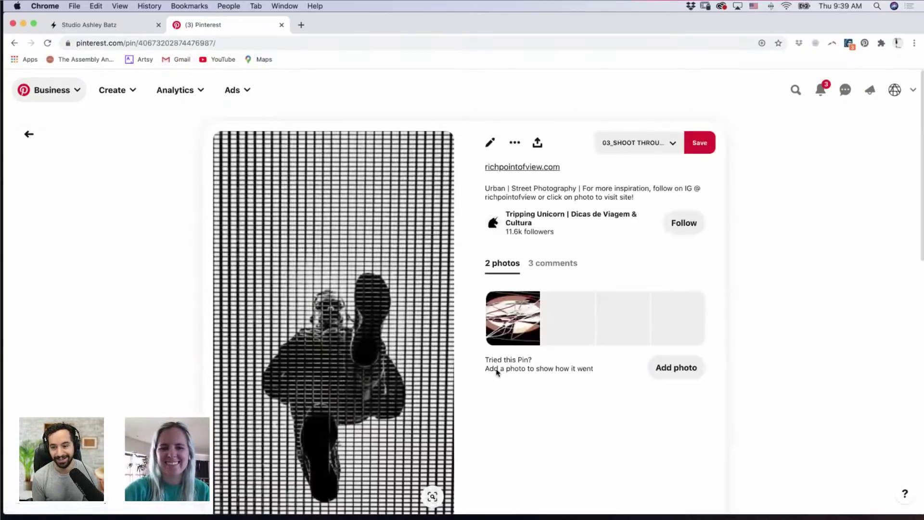
scroll(497, 372, "down", 2)
scroll(497, 371, "down", 1)
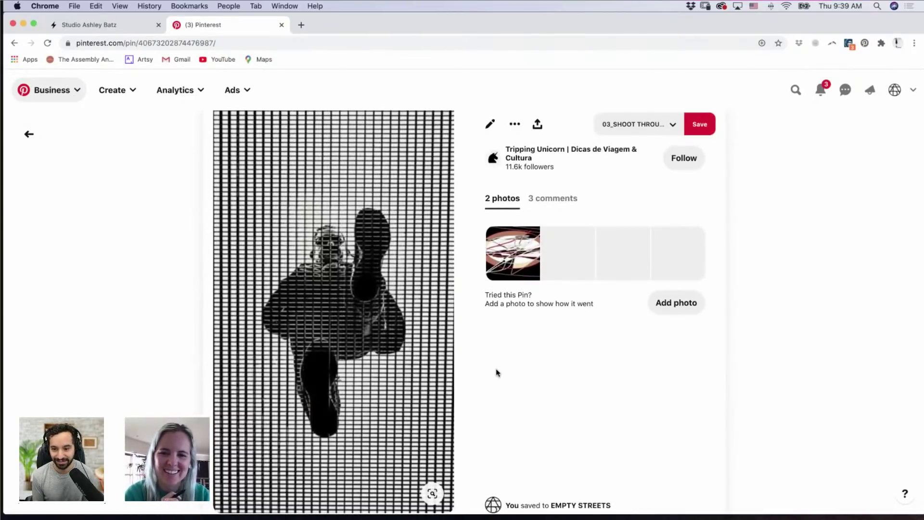
left_click(30, 136)
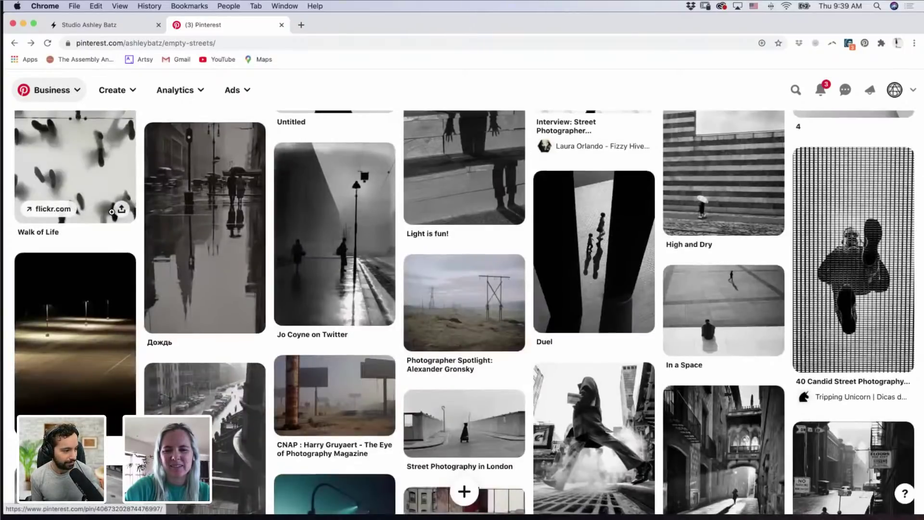
Step: Look over the pins further down the board, including the night street lights and alley scenes, and return to its first row
scroll(115, 217, "down", 3)
scroll(118, 221, "down", 4)
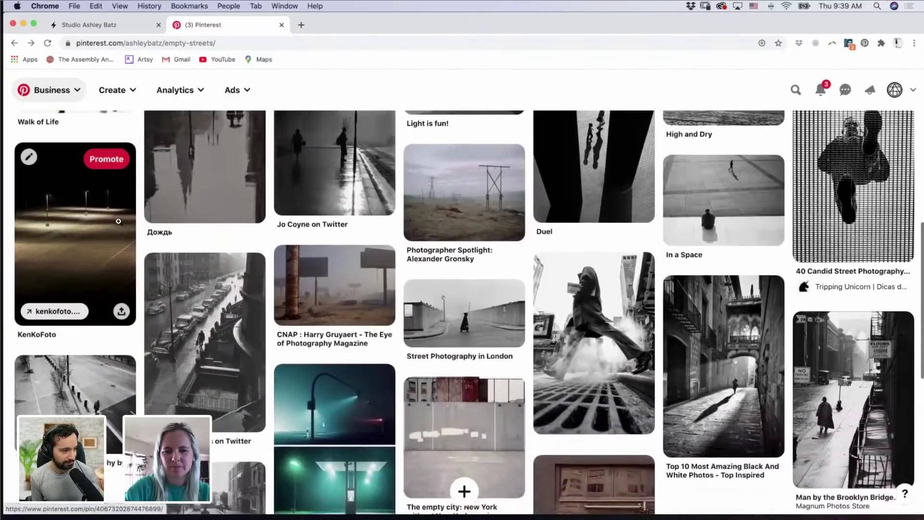
scroll(119, 220, "down", 1)
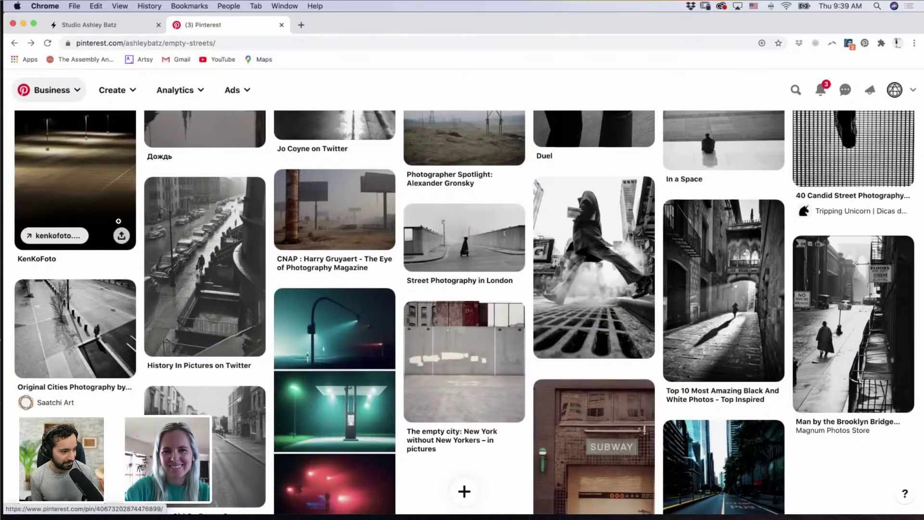
scroll(118, 221, "up", 7)
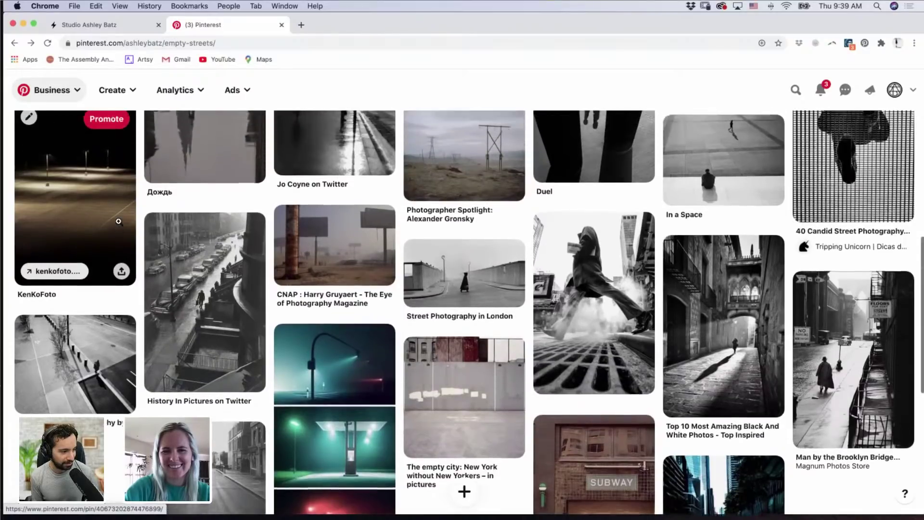
scroll(119, 221, "up", 10)
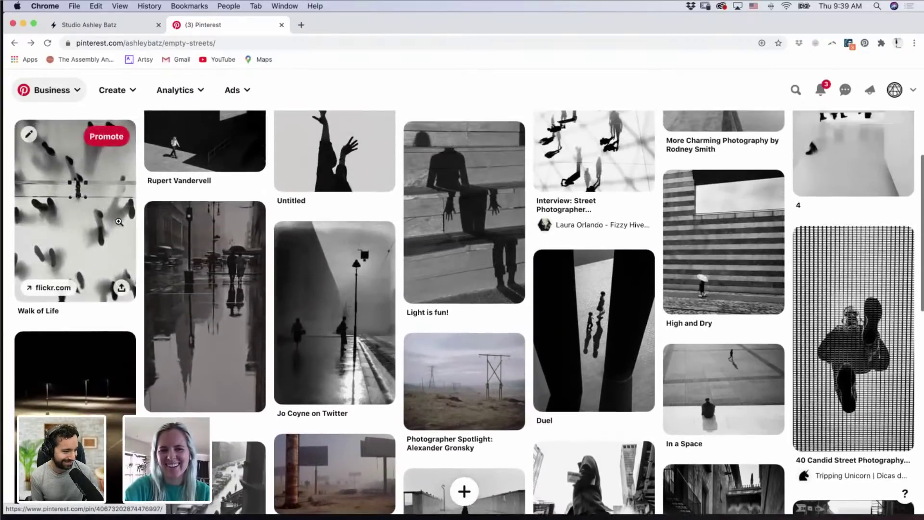
scroll(118, 224, "up", 1)
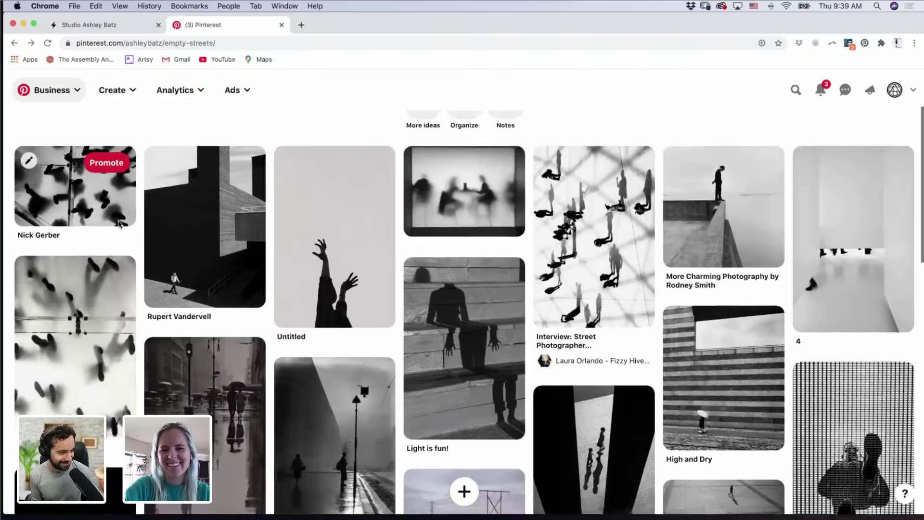
Step: Examine the shadow and silhouette pins in the board's first rows, including the Walk of Life footprints and the raised hands
scroll(118, 224, "down", 1)
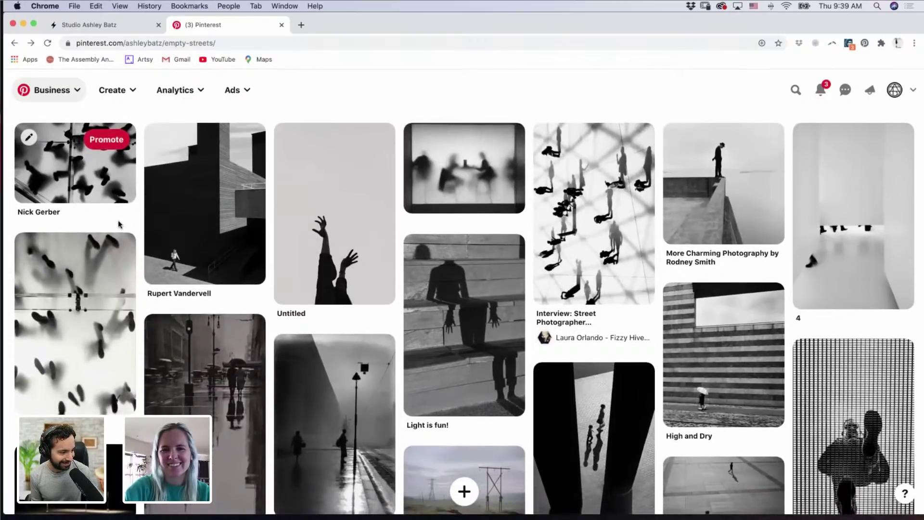
scroll(119, 225, "down", 1)
scroll(119, 224, "down", 1)
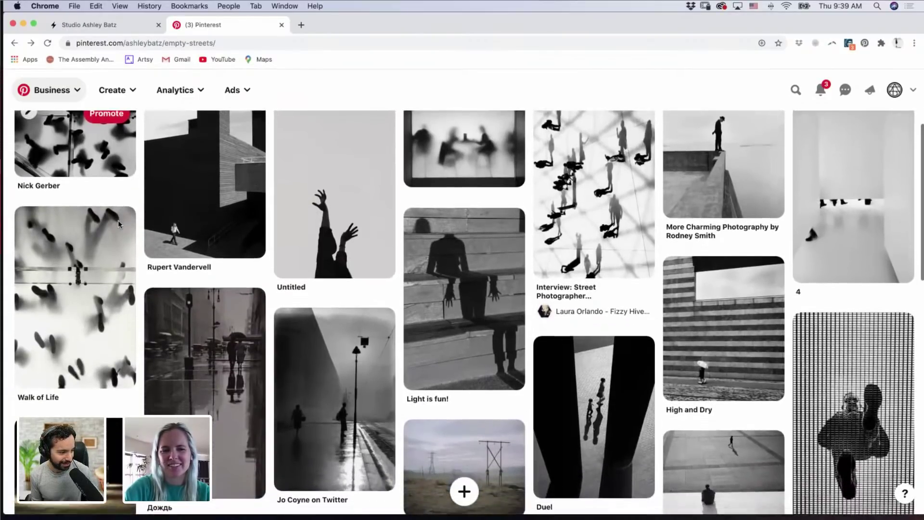
scroll(119, 225, "down", 2)
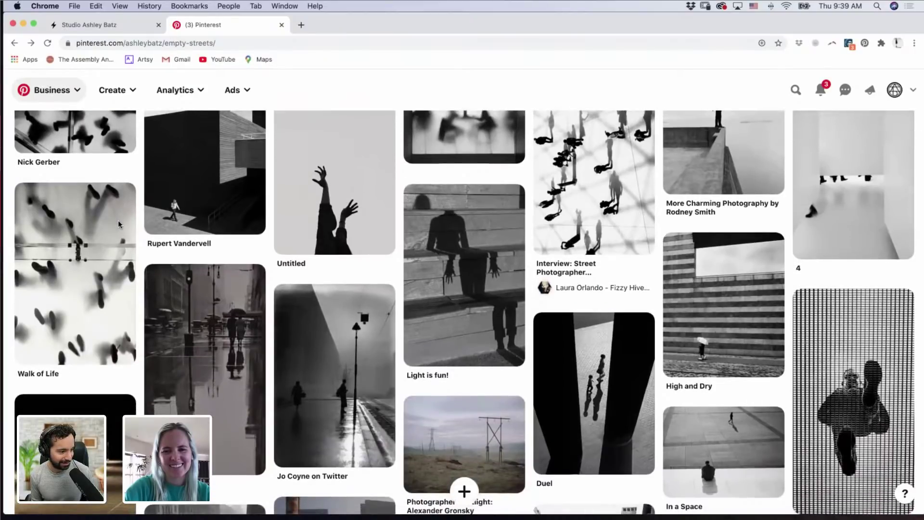
mouse_move(119, 222)
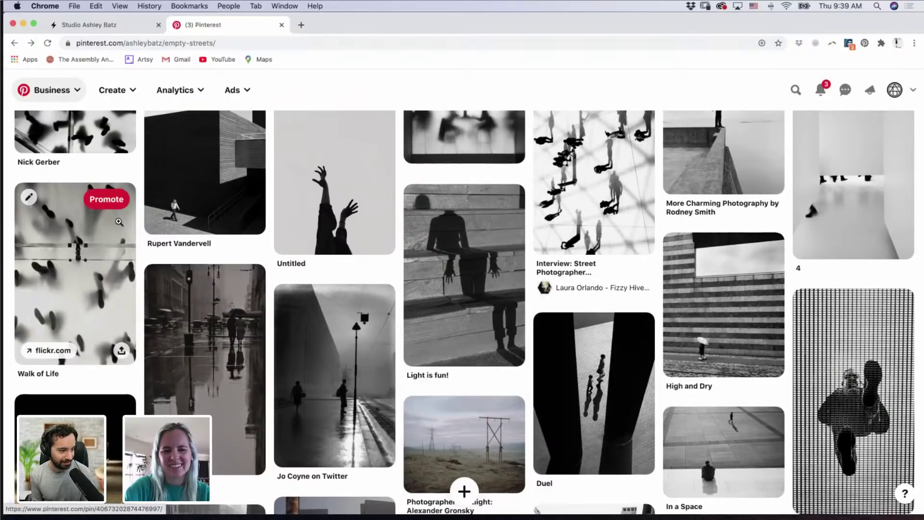
scroll(120, 222, "down", 1)
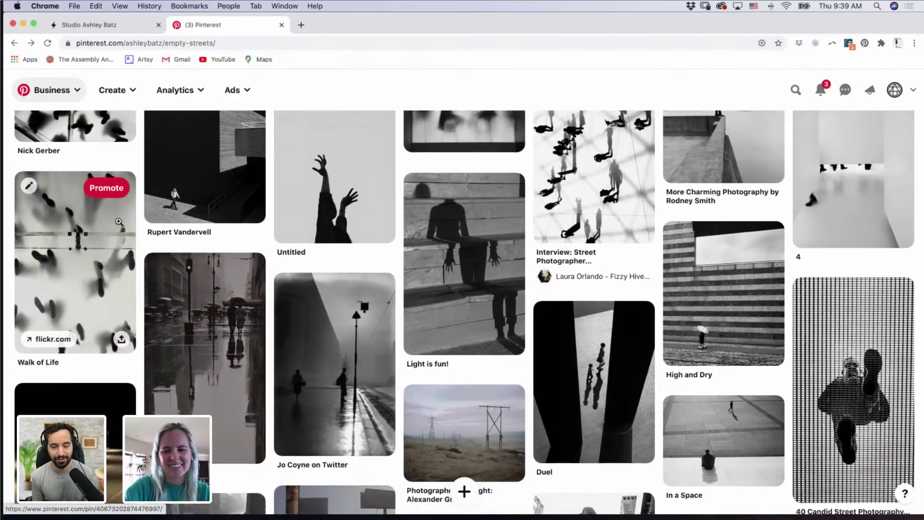
scroll(119, 222, "down", 1)
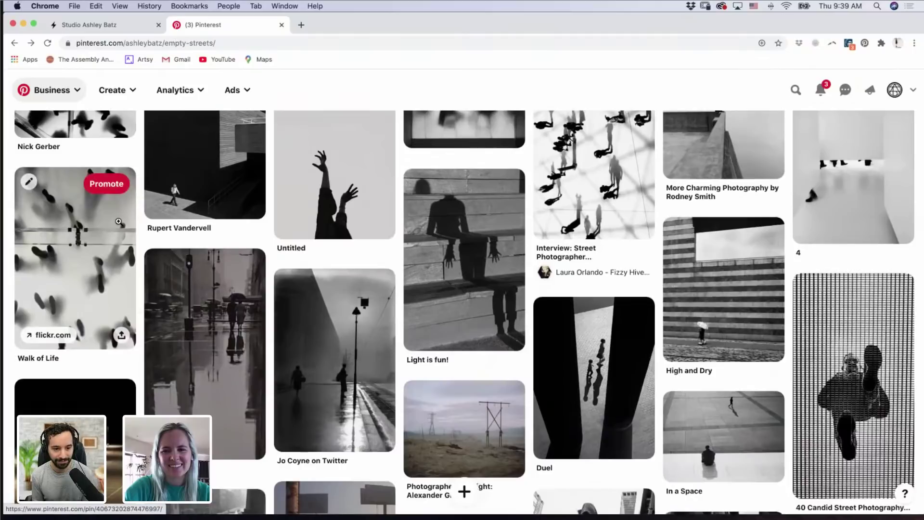
scroll(118, 221, "down", 1)
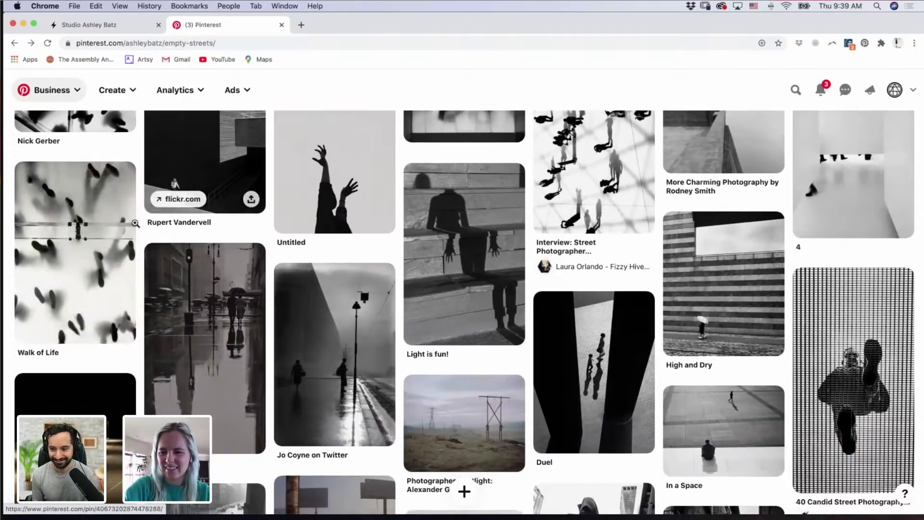
scroll(139, 223, "down", 2)
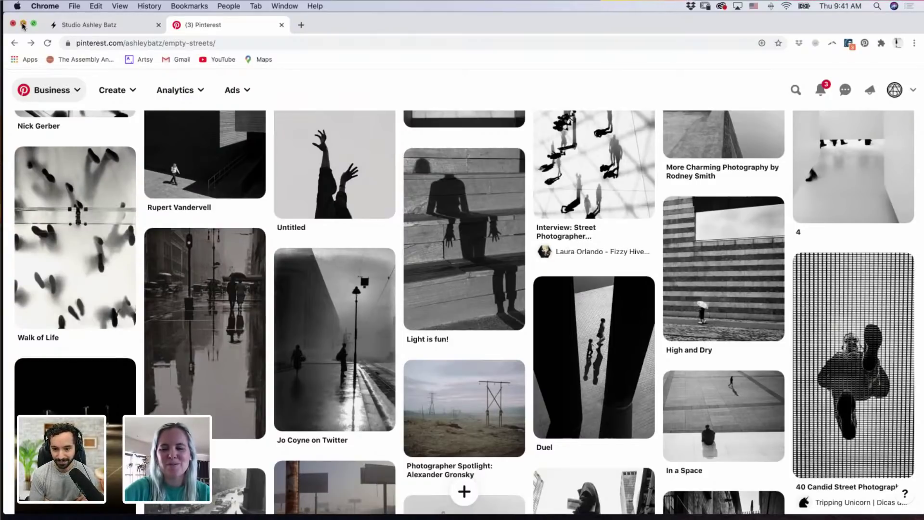
Step: View _R6A8948 copy 3.jpg in Preview, revisit the Pinterest board in the browser, and minimize both windows
left_click(22, 24)
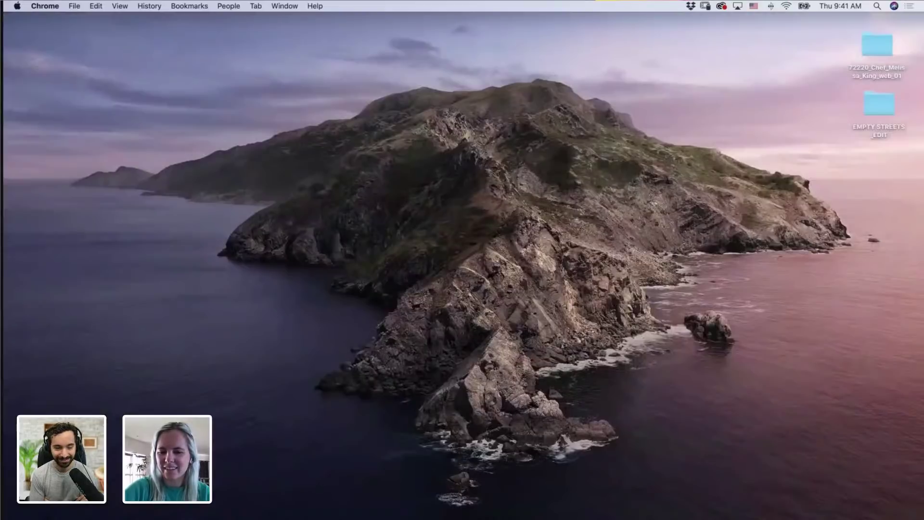
left_click(621, 513)
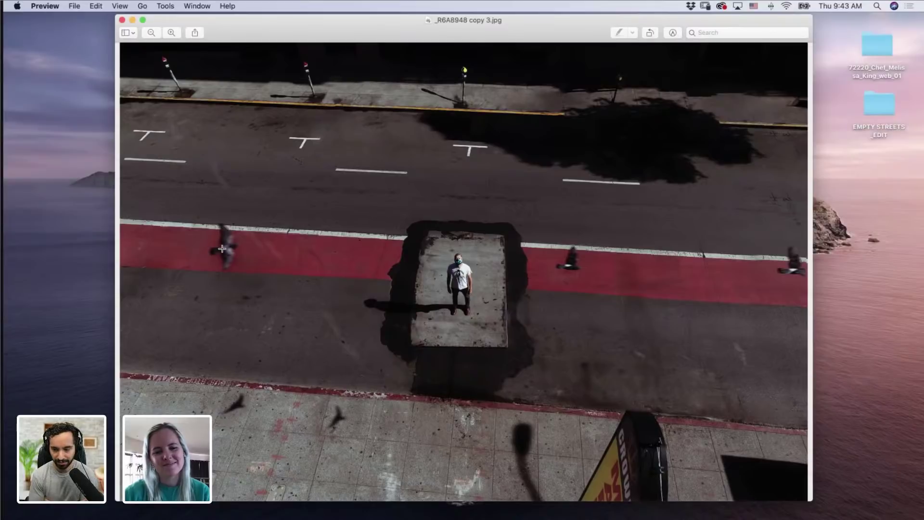
key("super+Tab")
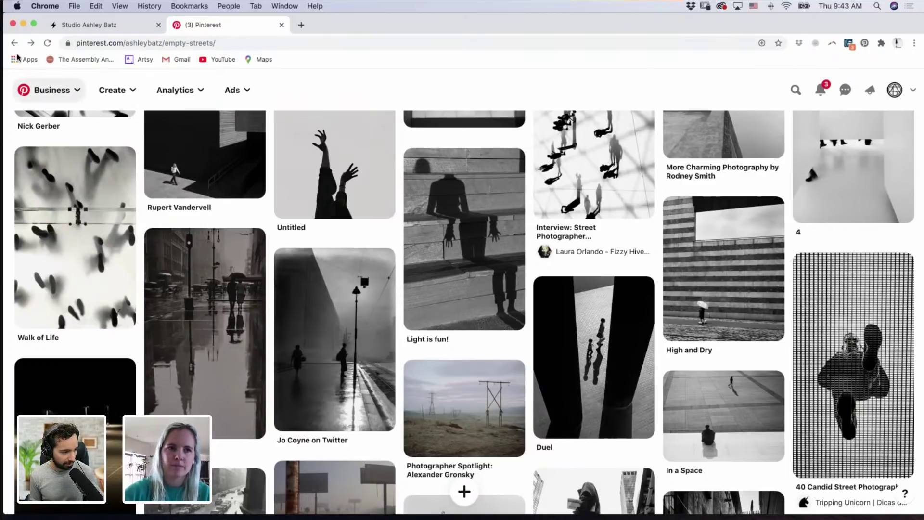
left_click(23, 24)
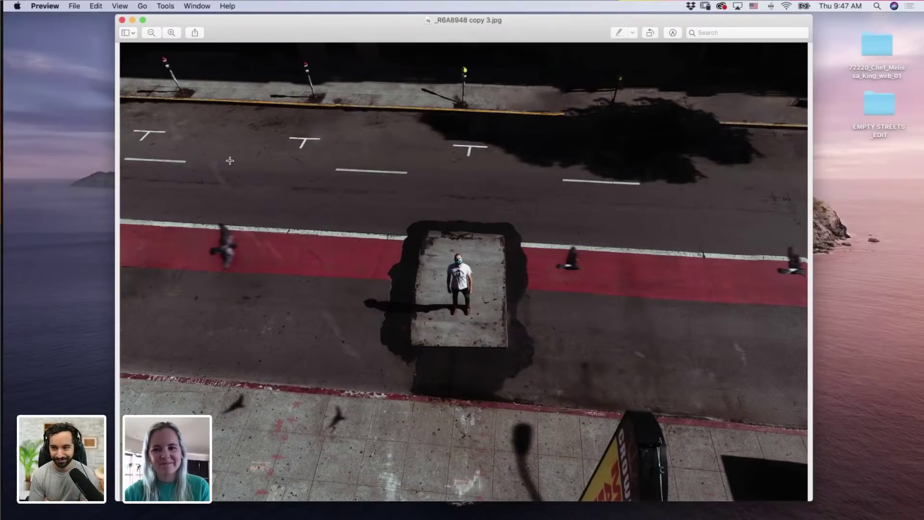
left_click(132, 20)
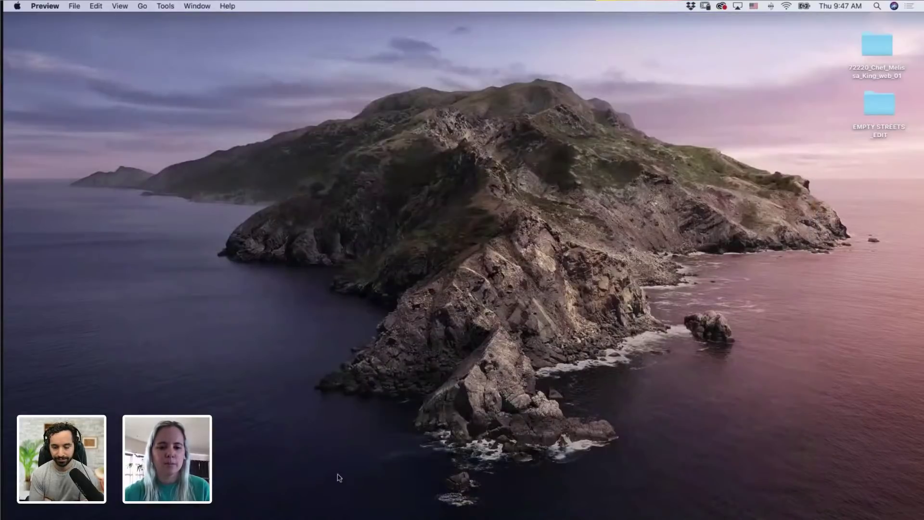
Step: Switch to Adobe Bridge and preview the ORIGINALS frames from _R6A8908.CR2 through _R6A8912.CR2
left_click(731, 500)
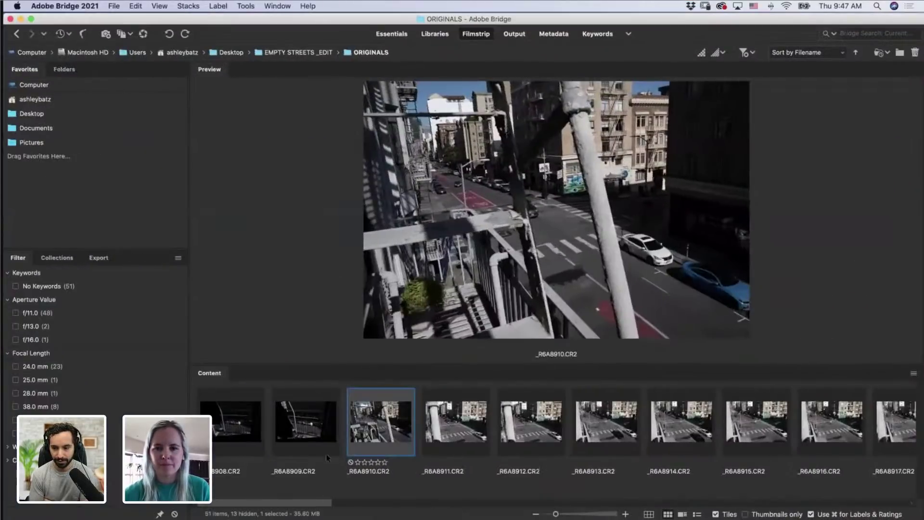
left_click(226, 430)
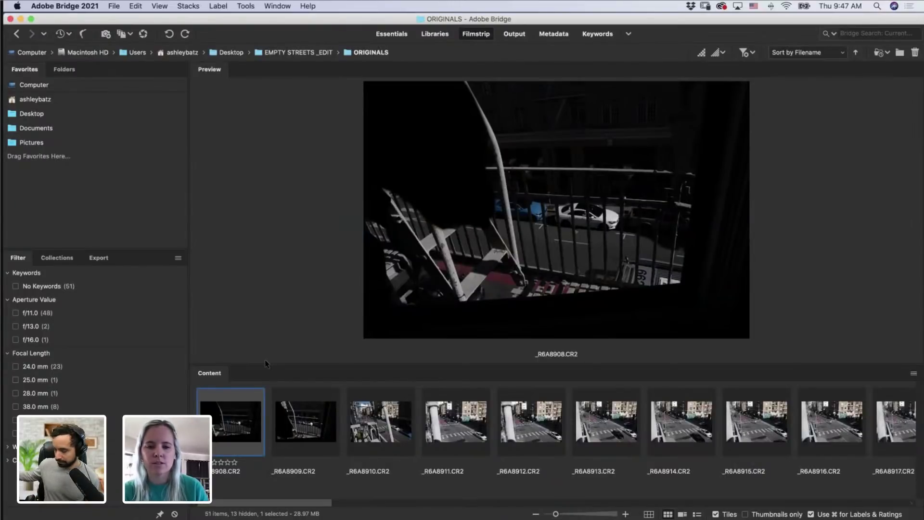
key("Right")
key("Right")
key("Right")
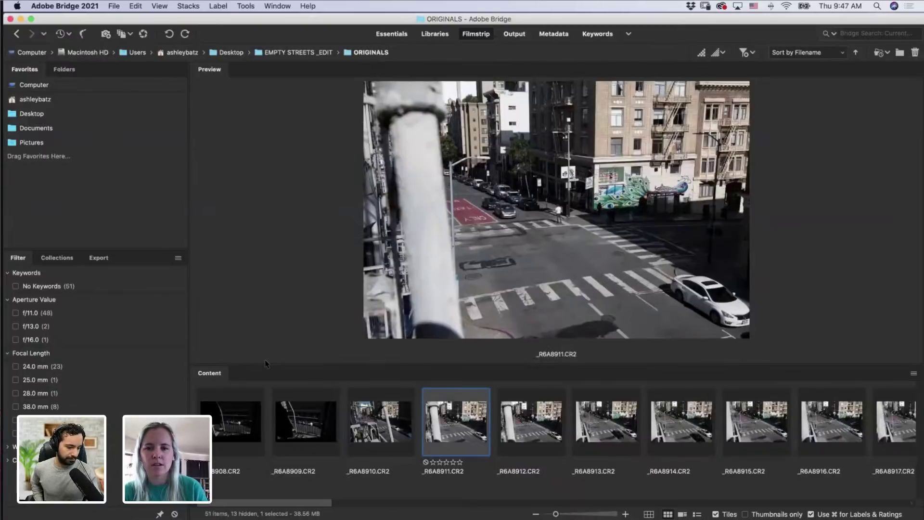
key("Right")
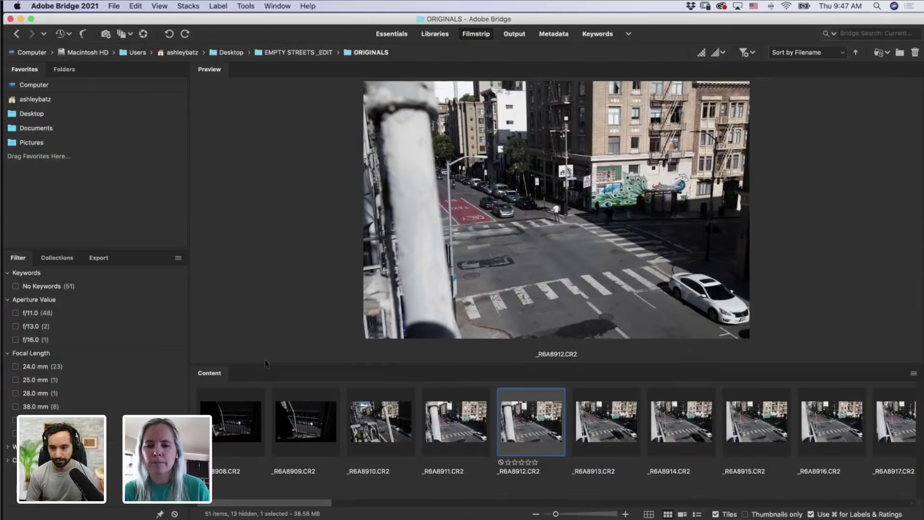
Step: Preview the wide intersection frames one by one from _R6A8913.CR2 through _R6A8918.CR2
key("Right")
key("Right")
key("Right")
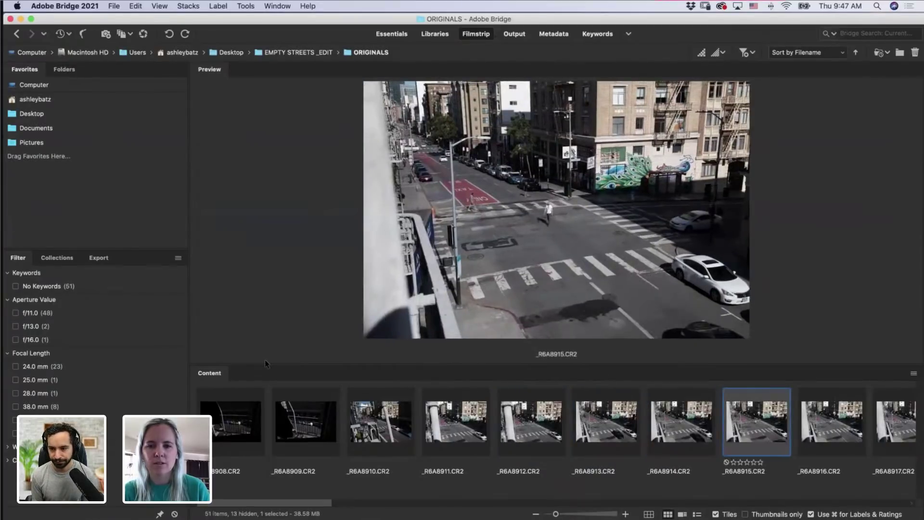
key("Right")
key("Right")
key("Right")
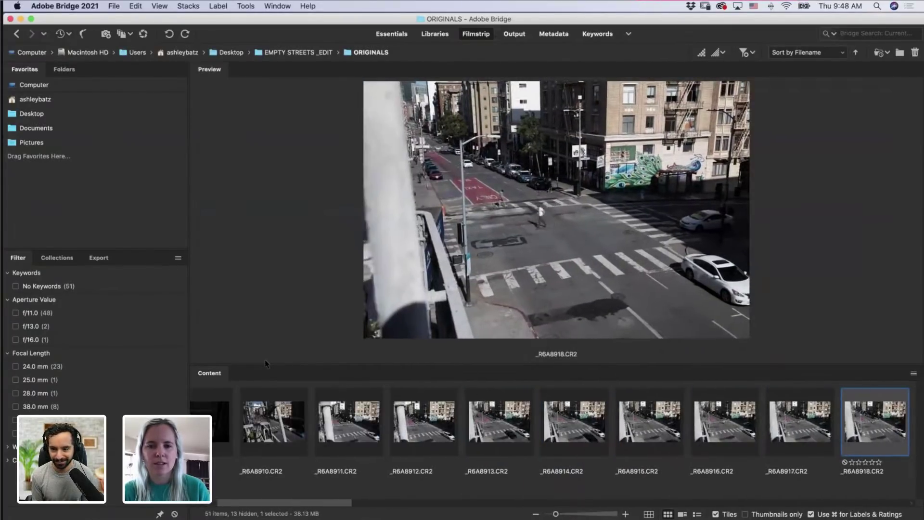
Step: Preview the closer crosswalk frames from _R6A8919.CR2 onward, up to the overhead bus shot _R6A8924.CR2
key("Right")
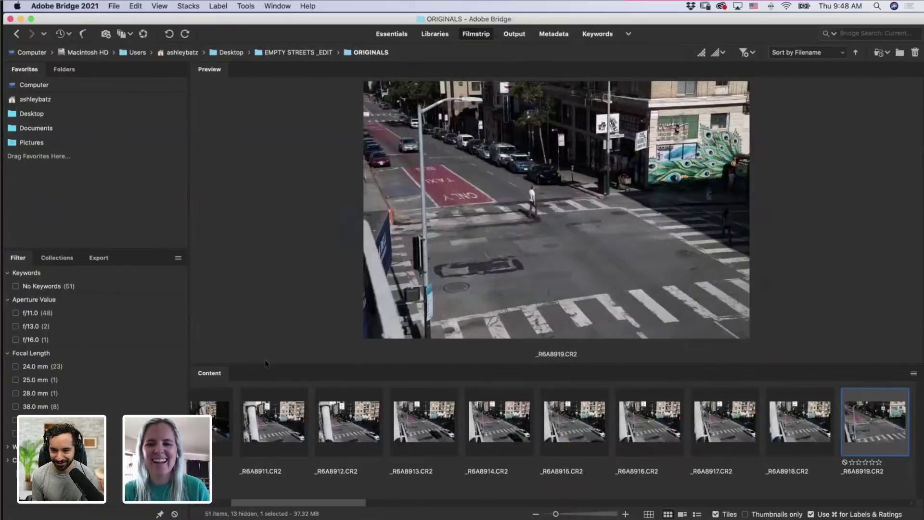
key("Right")
key("Right")
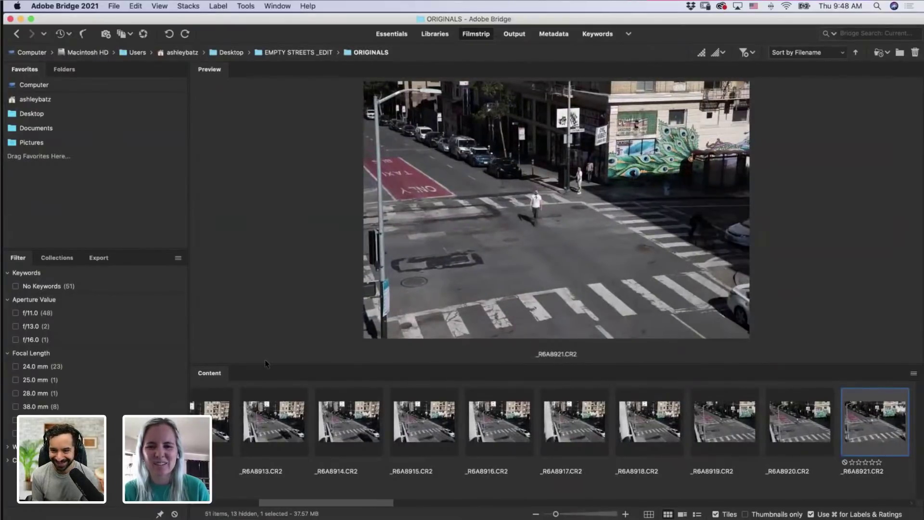
key("Right")
key("Right")
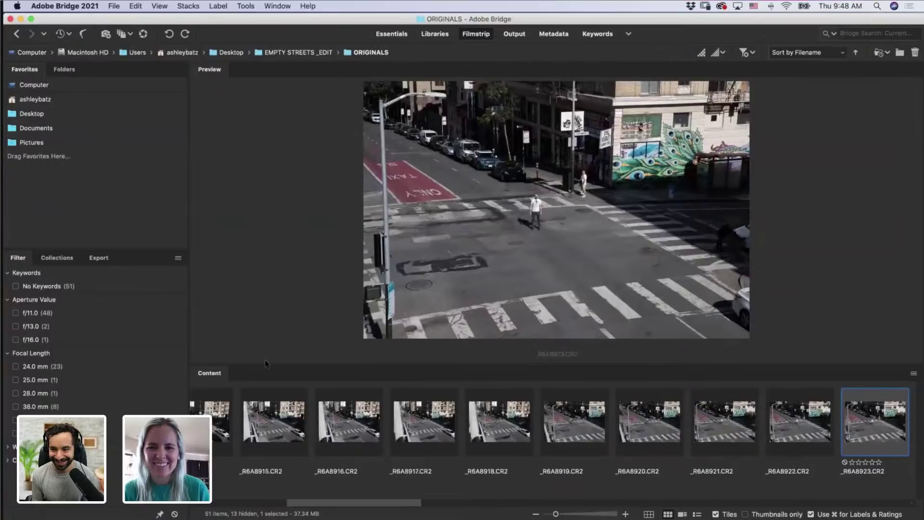
key("Right")
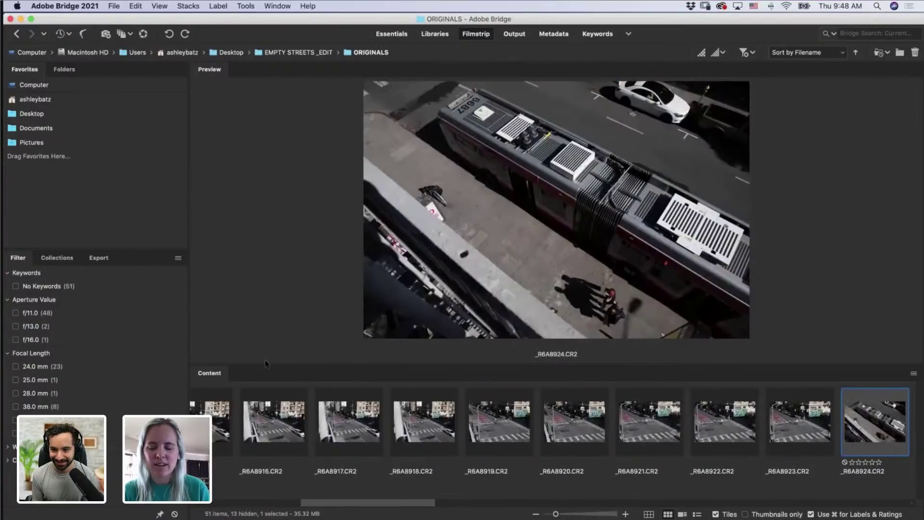
Step: Go back through the crosswalk frames to _R6A8921.CR2, with the pedestrian crossing the intersection
key("Left")
key("Left")
key("Left")
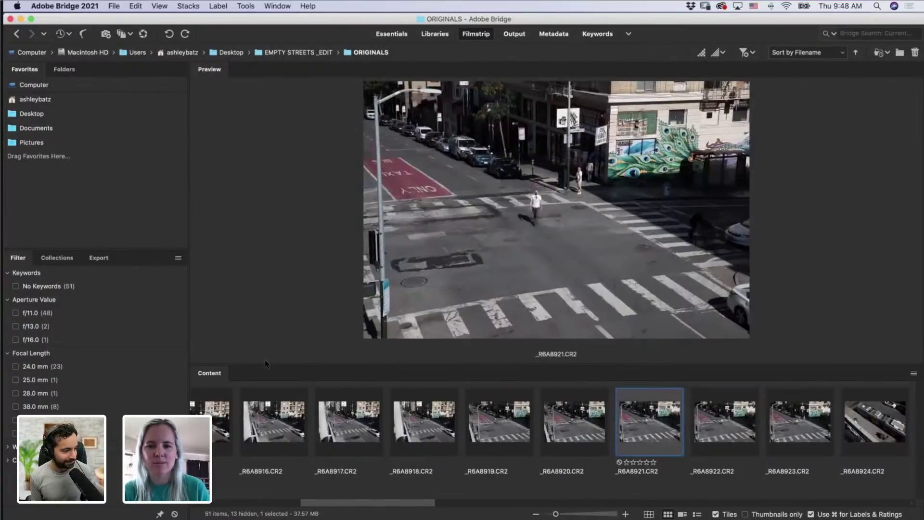
Step: Step back to the wide frame _R6A8918.CR2 and compare it with the closer crosswalk frames up to _R6A8923.CR2
key("Left")
key("Left")
key("Left")
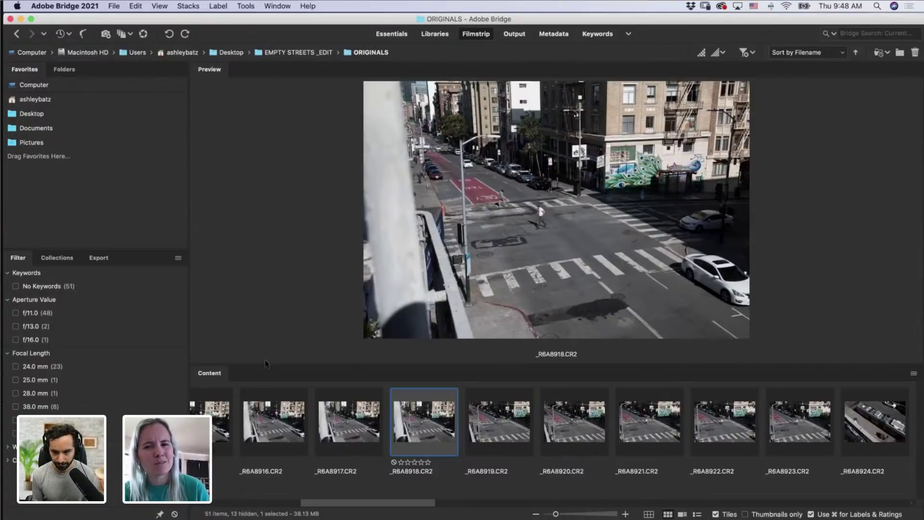
key("Right")
key("Right")
key("Right")
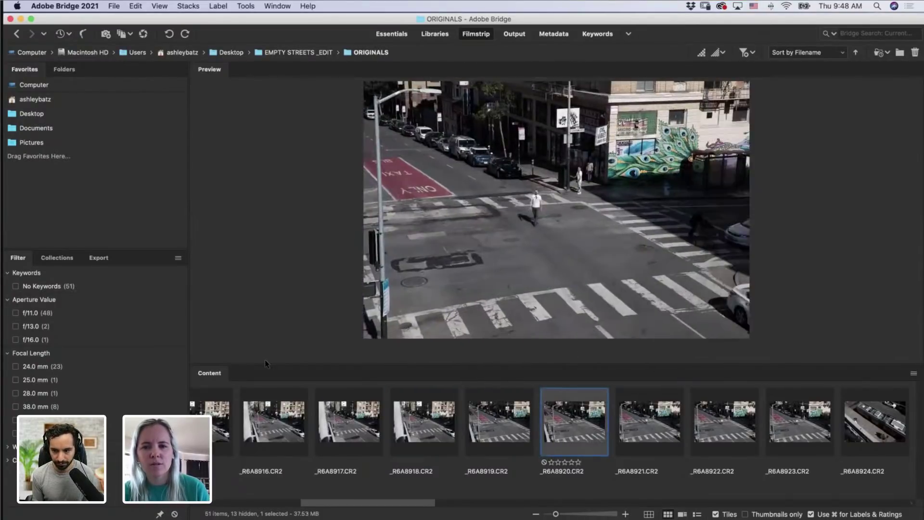
key("Right")
key("Right")
key("Right")
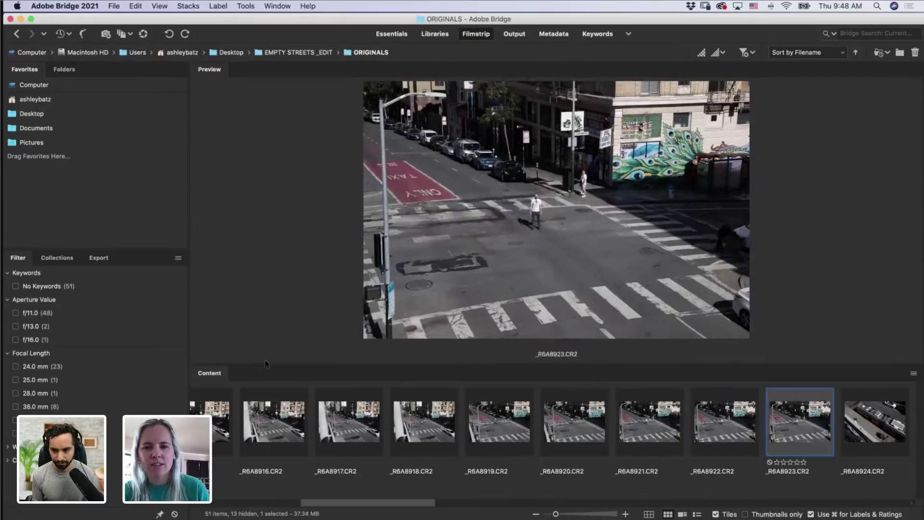
Step: Preview the overhead bus shots from _R6A8924.CR2 onward, up to the intersection frame _R6A8928.CR2
key("Right")
key("Right")
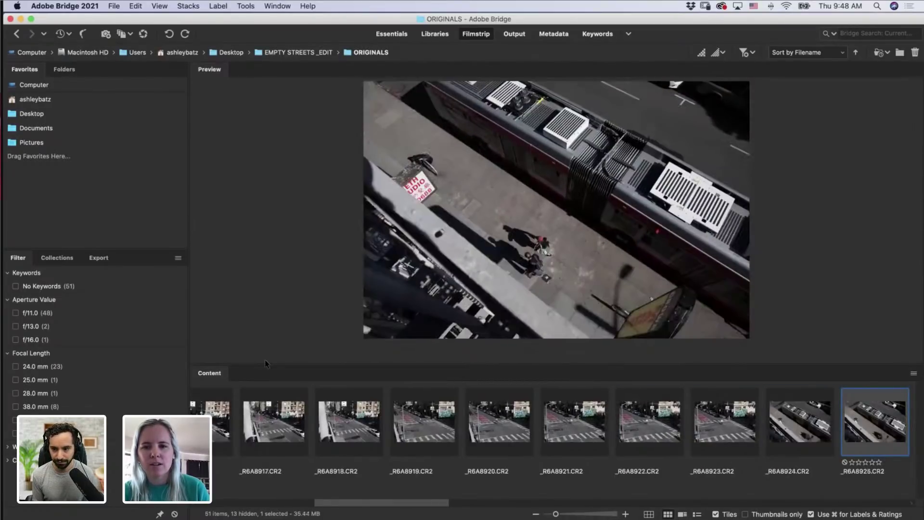
key("Right")
key("Right")
key("Right")
key("Right")
key("Right")
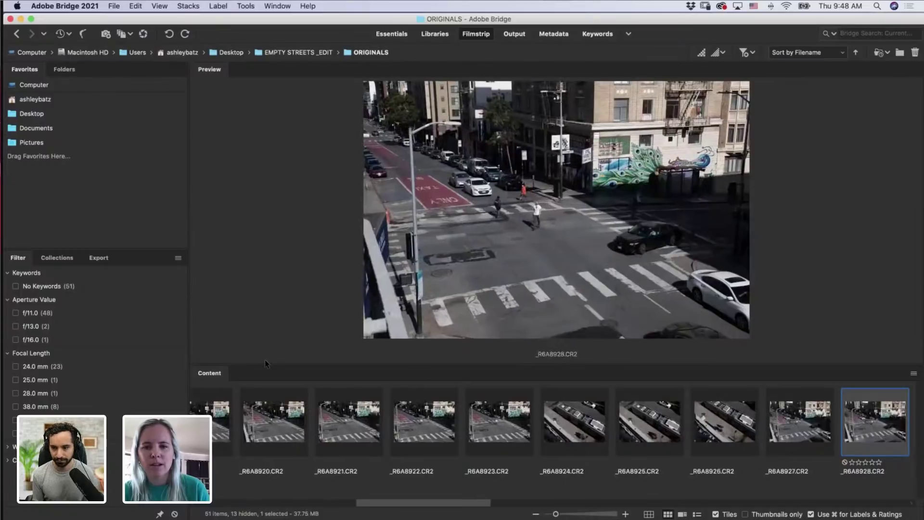
Step: Preview the remaining intersection frames from _R6A8929.CR2 up to the overhead red-lane shot _R6A8940.CR2
key("Right")
key("Right")
key("Right")
key("Right")
key("Right")
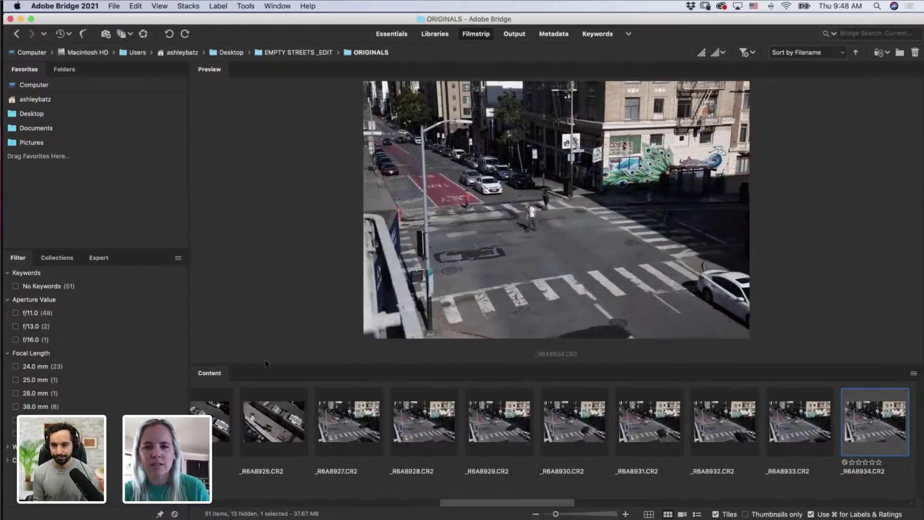
key("Right")
key("Right")
key("Right")
key("Right")
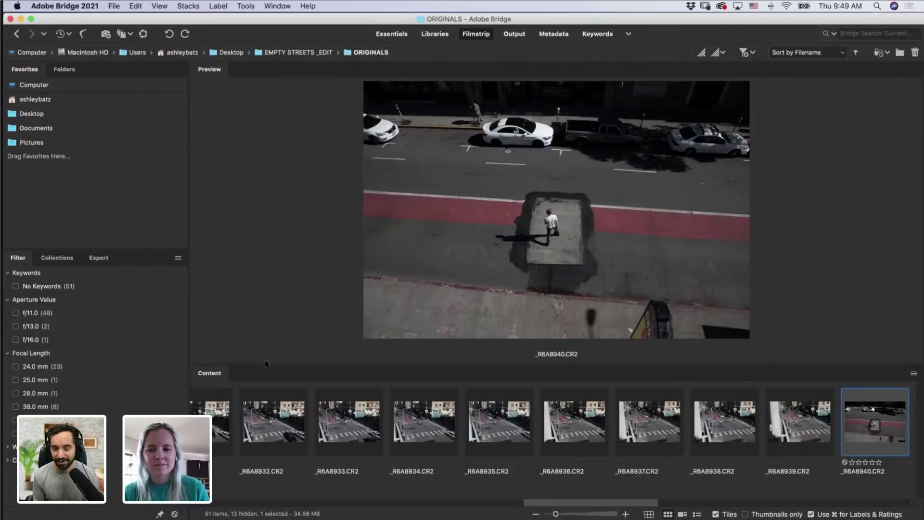
Step: Review the intersection frames in reverse order from _R6A8939.CR2 back to _R6A8930.CR2
key("Left")
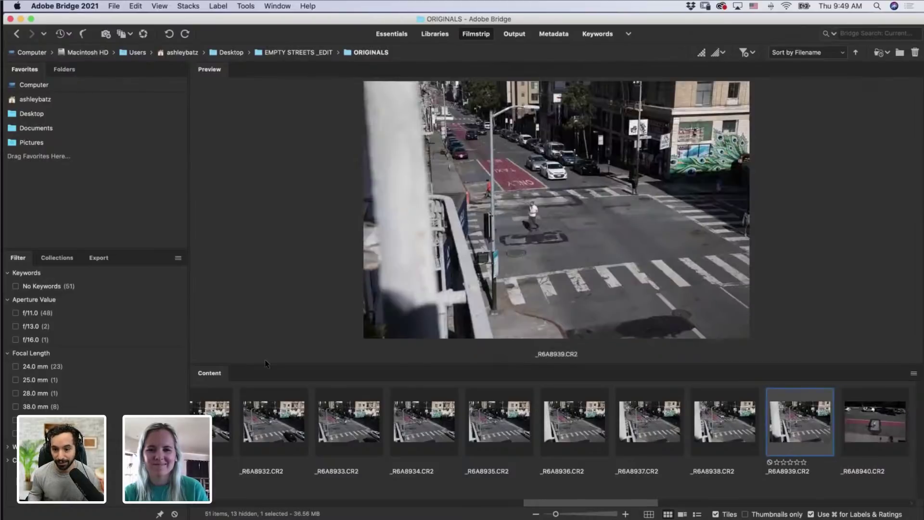
key("Left")
key("Left")
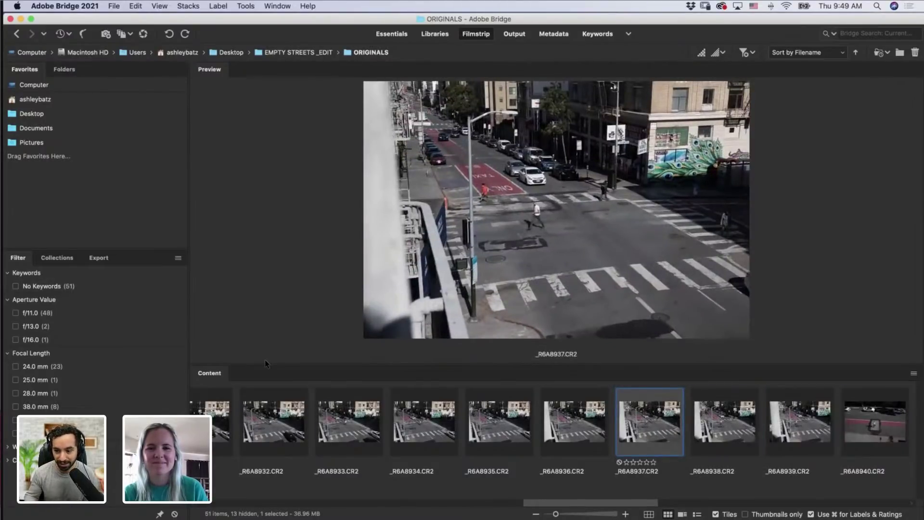
key("Left")
key("Left")
key("Left")
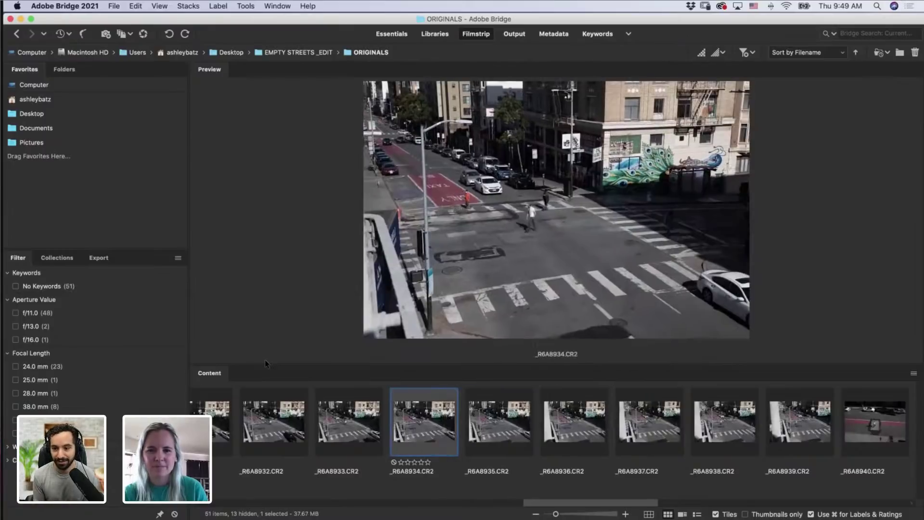
key("Left")
key("Left")
key("Left")
key("Left")
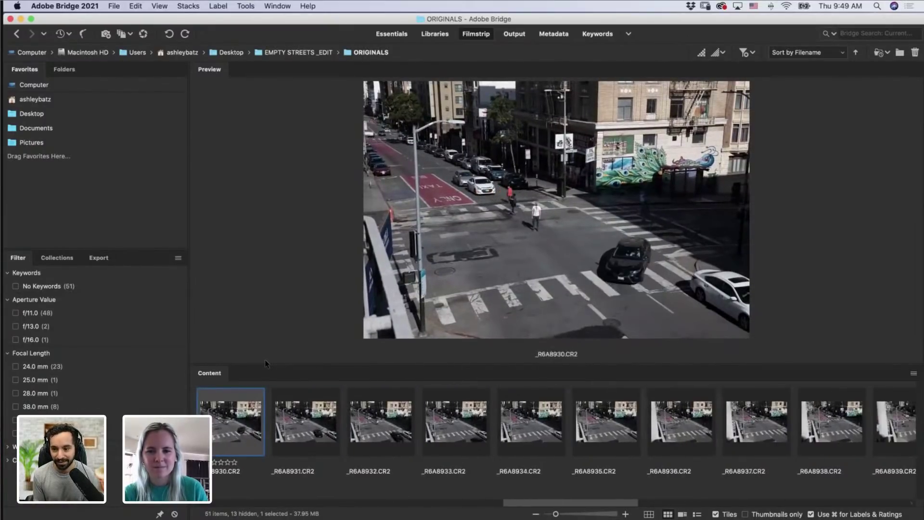
Step: Continue back from _R6A8929.CR2 past the overhead bus shots to the crosswalk frame _R6A8923.CR2
key("Left")
key("Left")
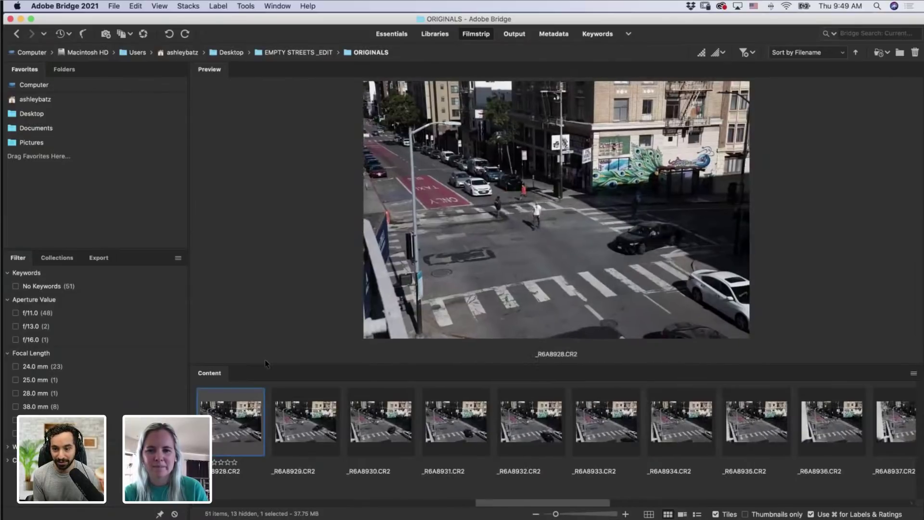
key("Left")
key("Left")
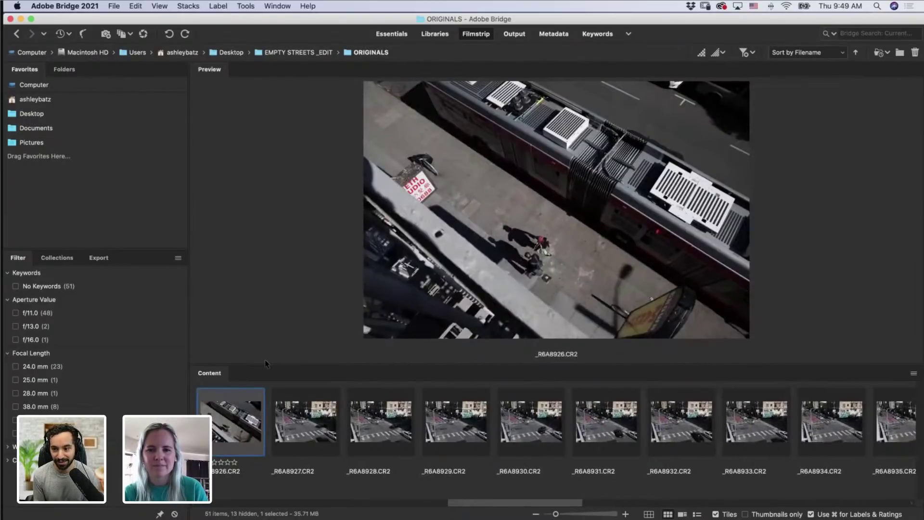
key("Left")
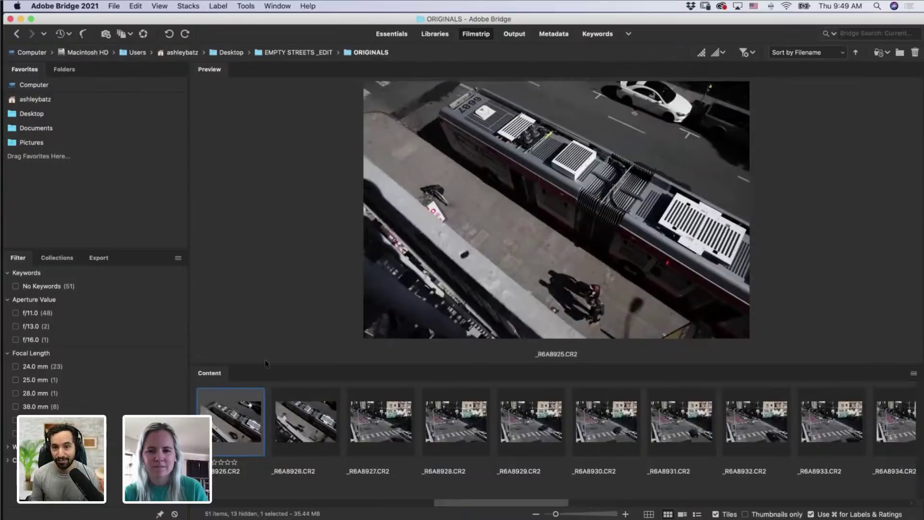
key("Left")
key("Left")
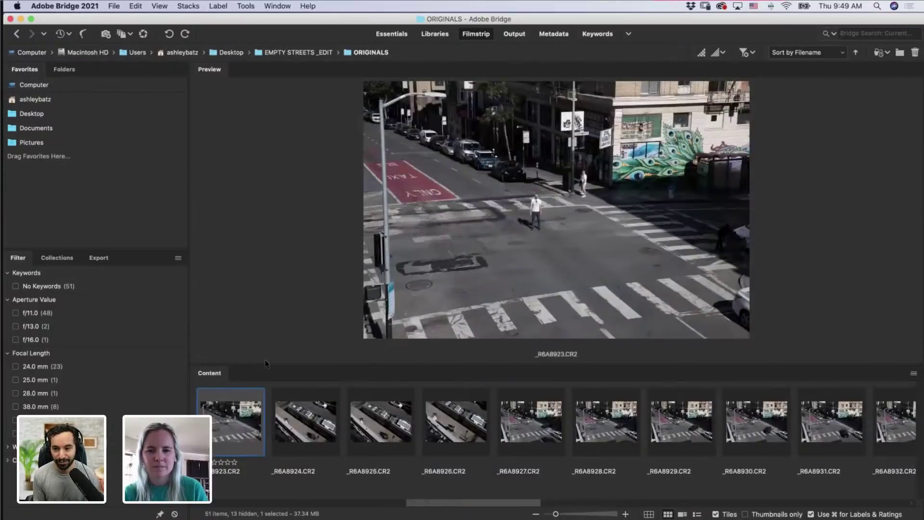
Step: Compare the crosswalk frames _R6A8922.CR2 and _R6A8923.CR2, and go back through the earlier ones to _R6A8919.CR2
key("Left")
key("Right")
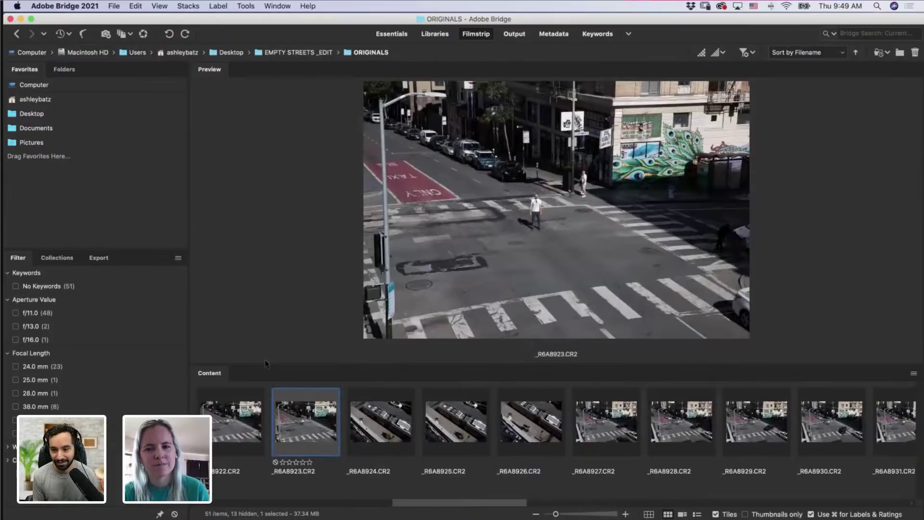
key("Left")
key("Left")
key("Left")
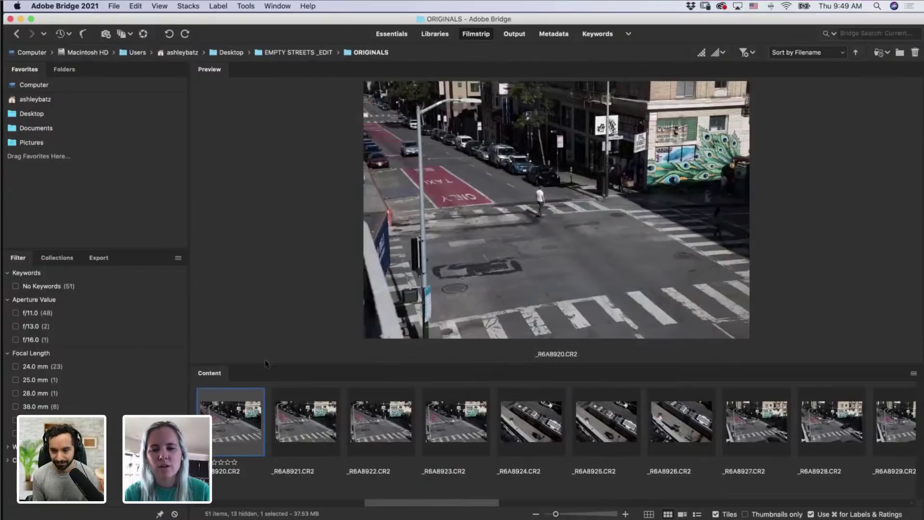
key("Left")
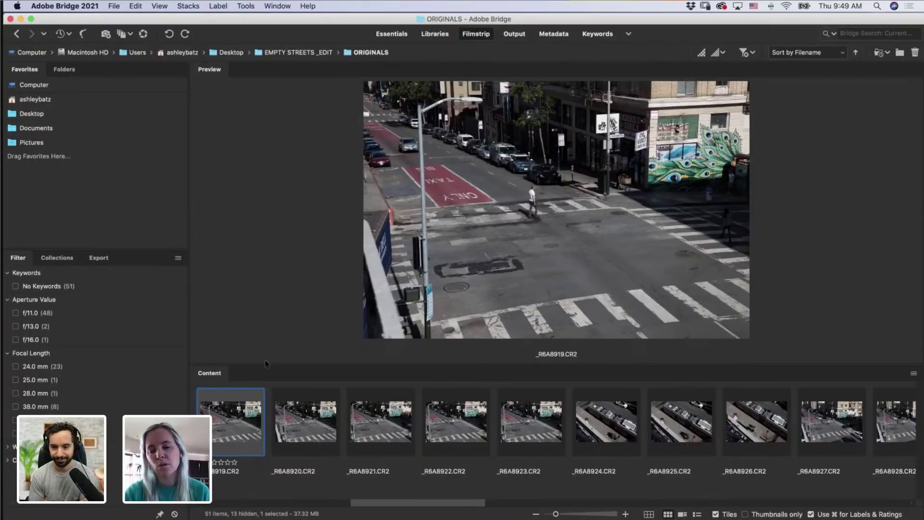
Step: Select the crosswalk frame _R6A8922.CR2 and rate it one star
key("Right")
key("Right")
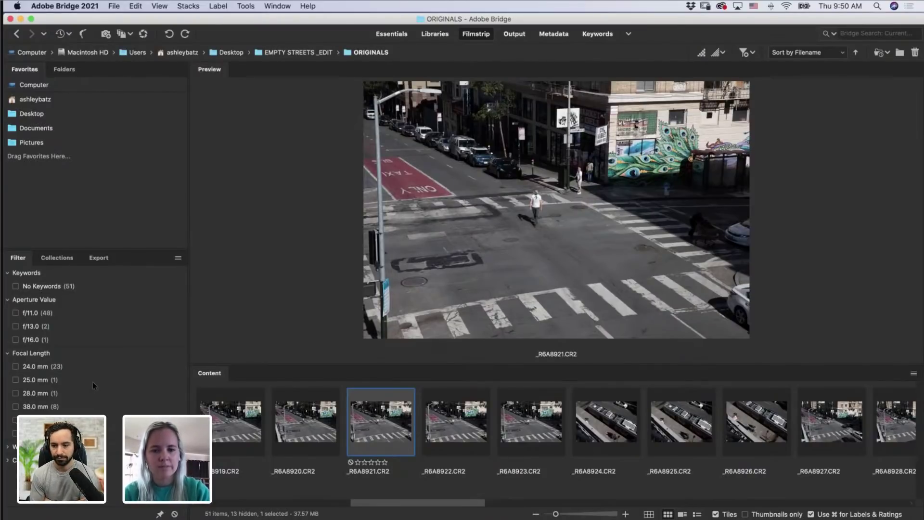
key("Right")
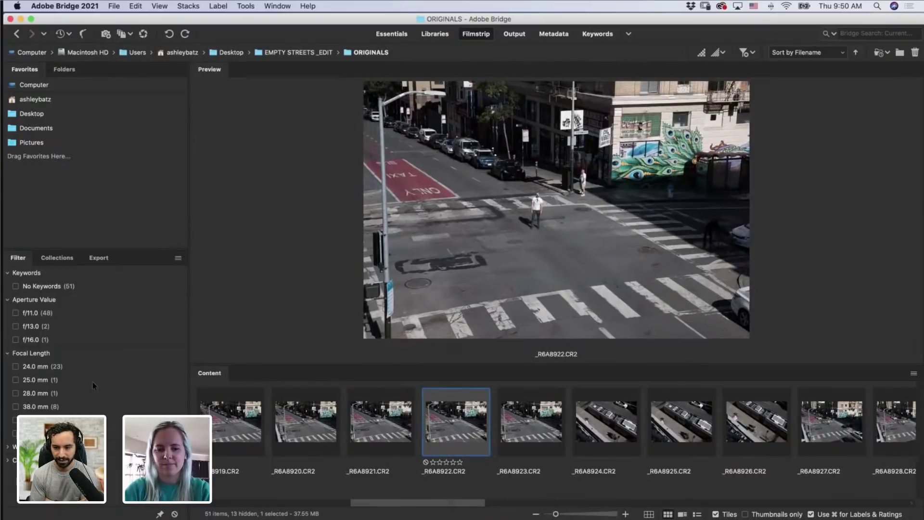
key("super+1")
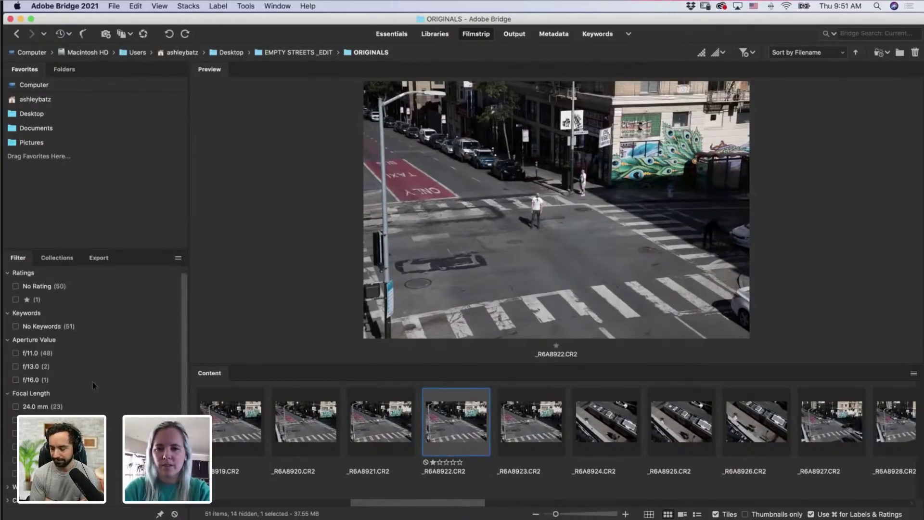
Step: Review the frames following _R6A8922.CR2, past the overhead bus shots, up to _R6A8928.CR2
key("Right")
key("Right")
key("Right")
key("Right")
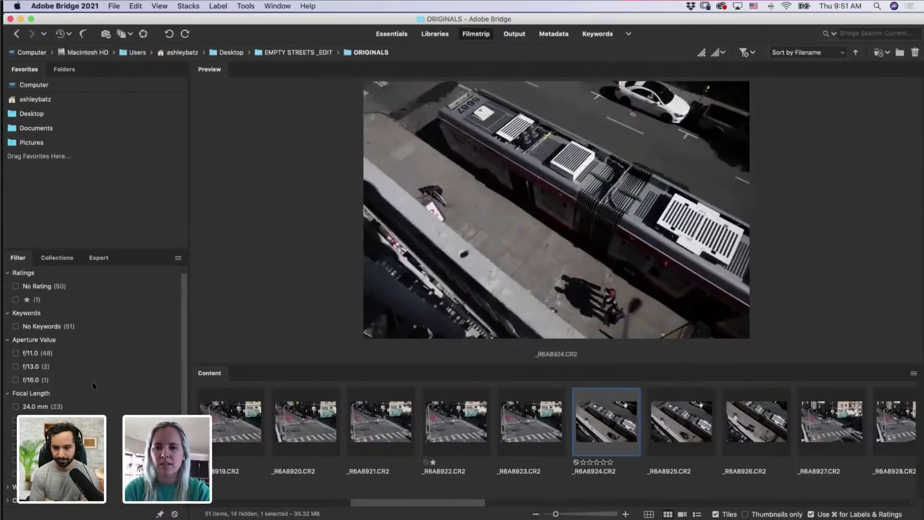
key("Right")
key("Right")
key("Right")
key("Right")
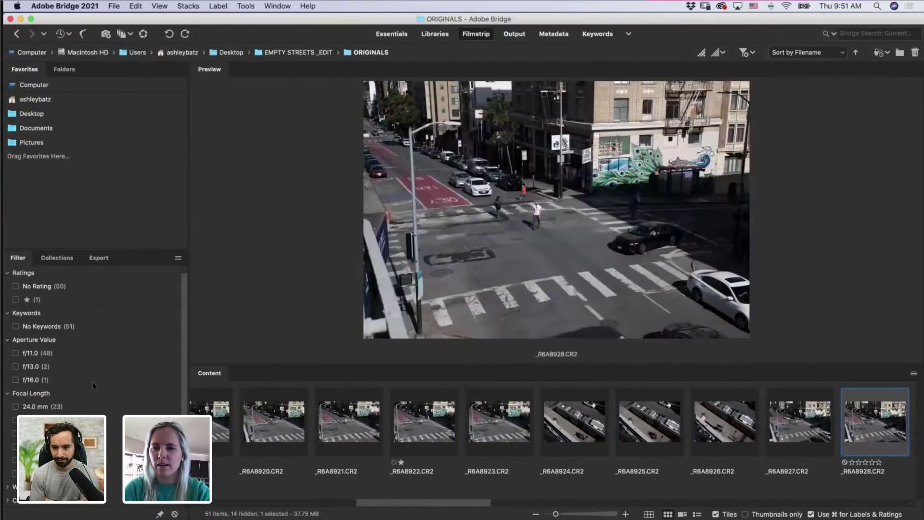
Step: Go through the following intersection frames to _R6A8937.CR2 and rate it one star
key("Right")
key("Right")
key("Right")
key("Right")
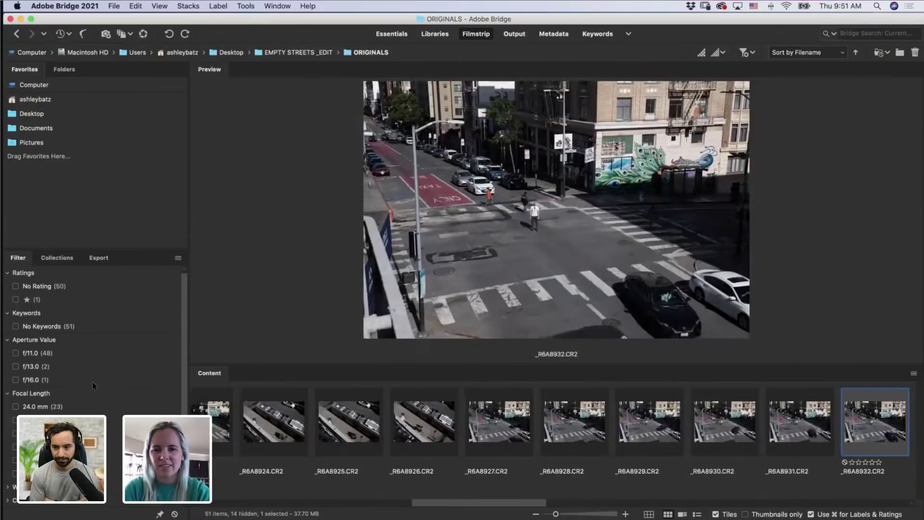
key("Right")
key("Right")
key("Right")
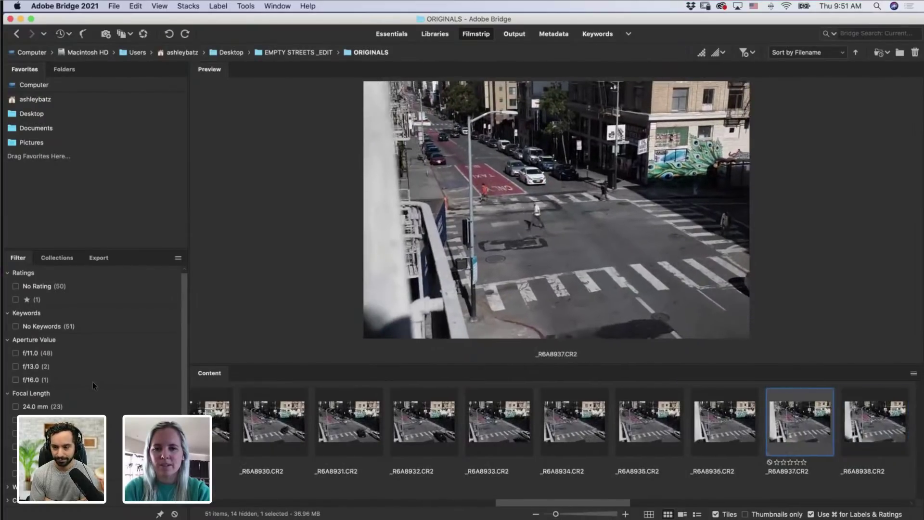
key("super+1")
Step: Move on through the overhead red-lane frames to _R6A8946.CR2 and rate it one star
key("Right")
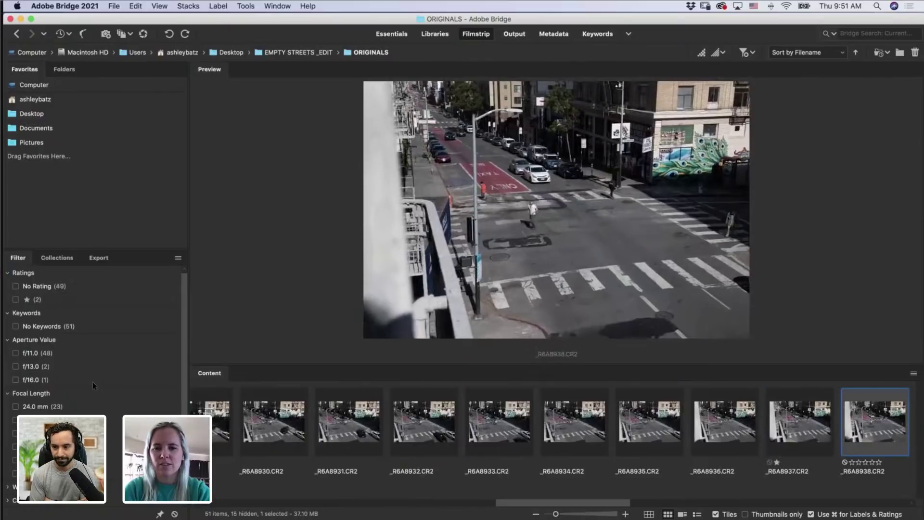
key("Right")
key("Right")
key("Right")
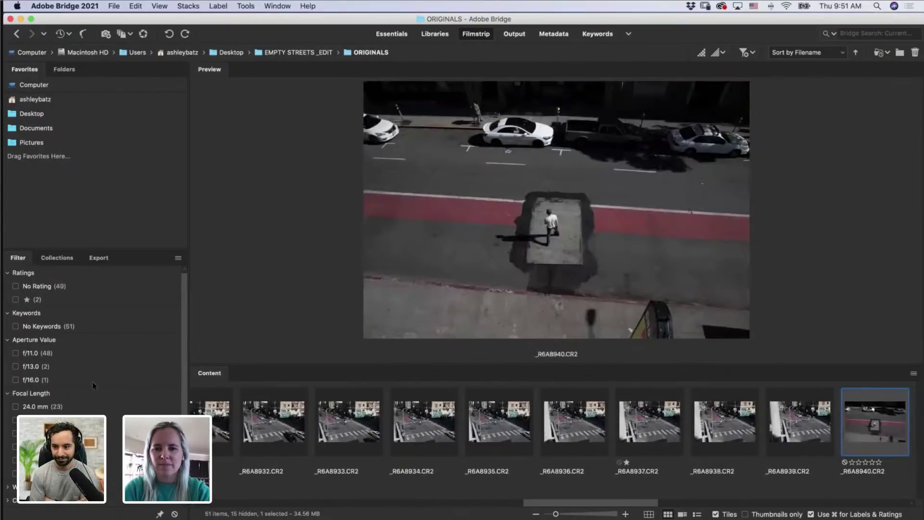
key("Right")
key("Right")
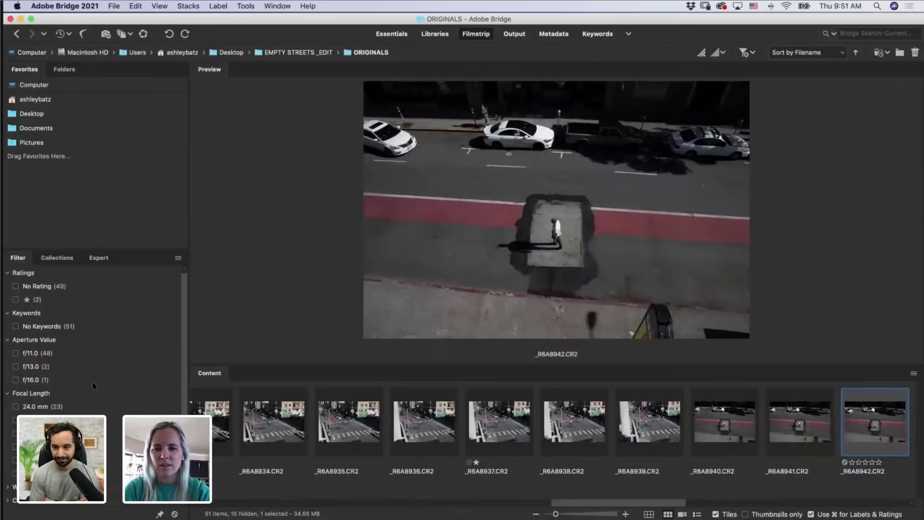
key("Right")
key("Right")
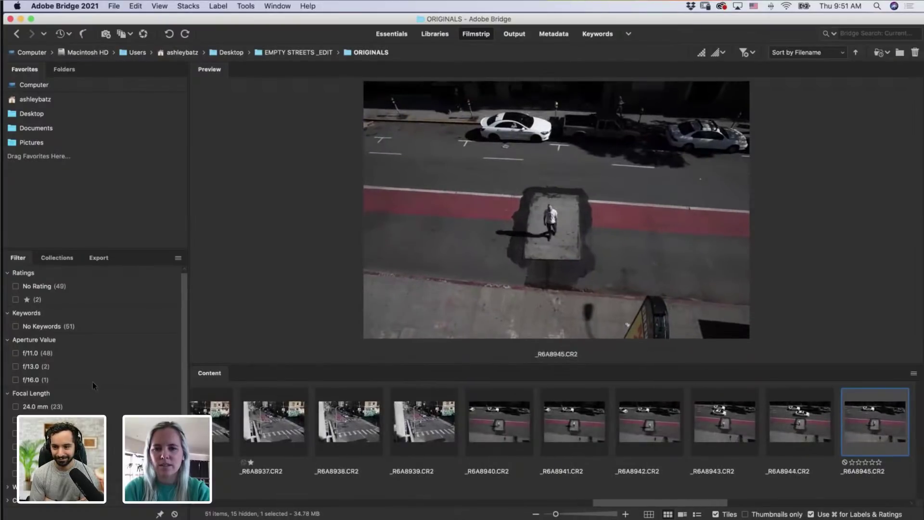
key("Right")
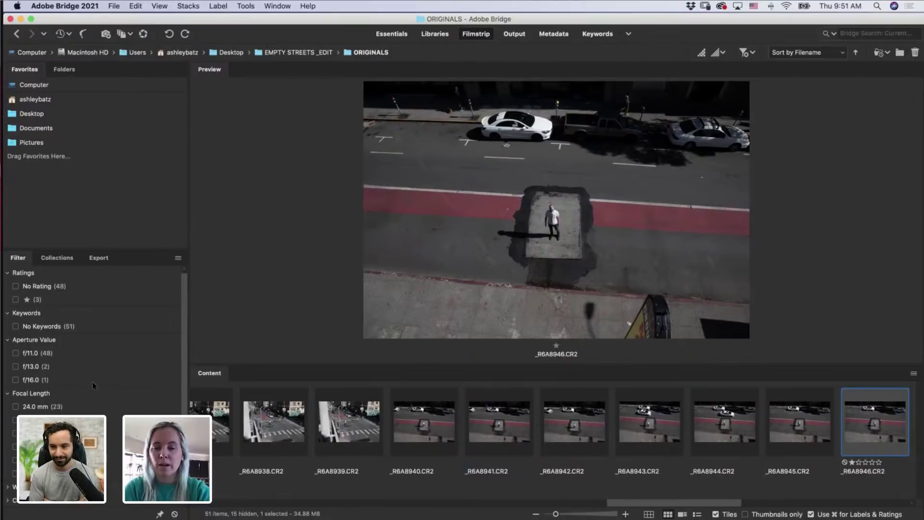
Step: Rate _R6A8947.CR2 and _R6A8948.CR2 one star each, checking _R6A8947.CR2 against the frame before it
key("Right")
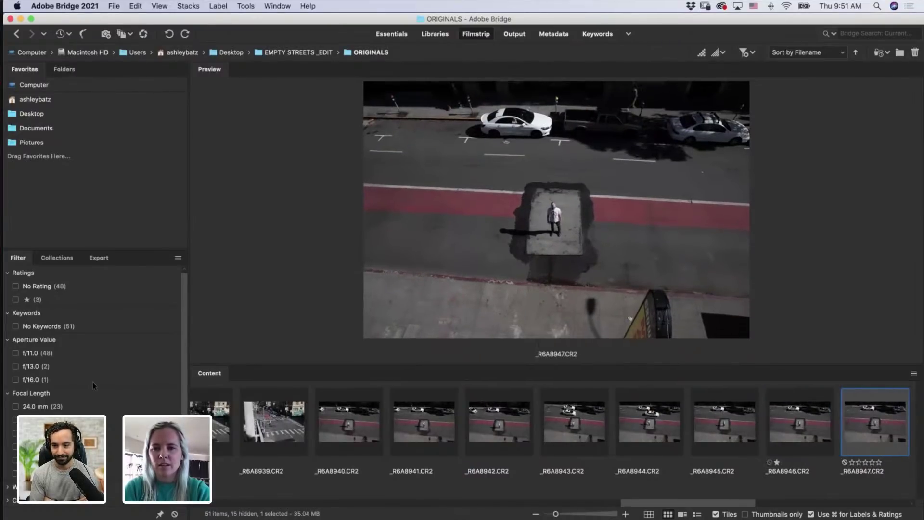
key("super+1")
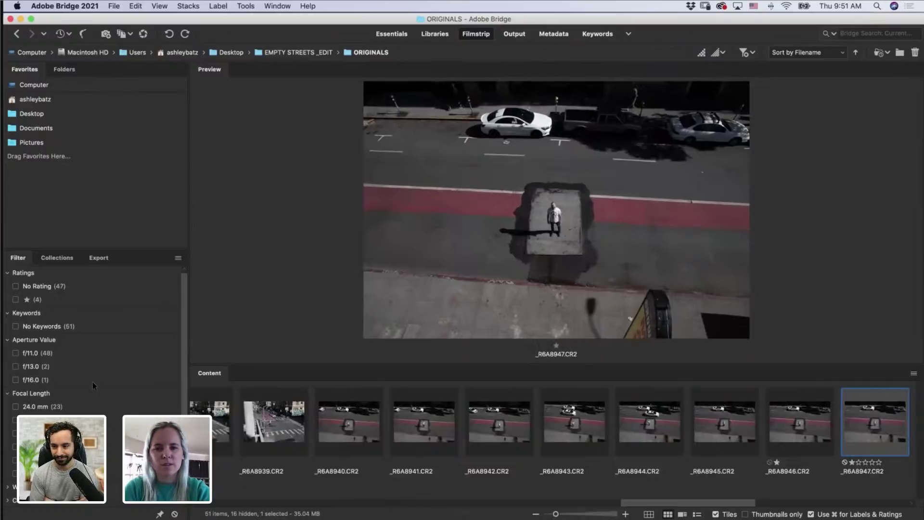
key("Left")
key("Right")
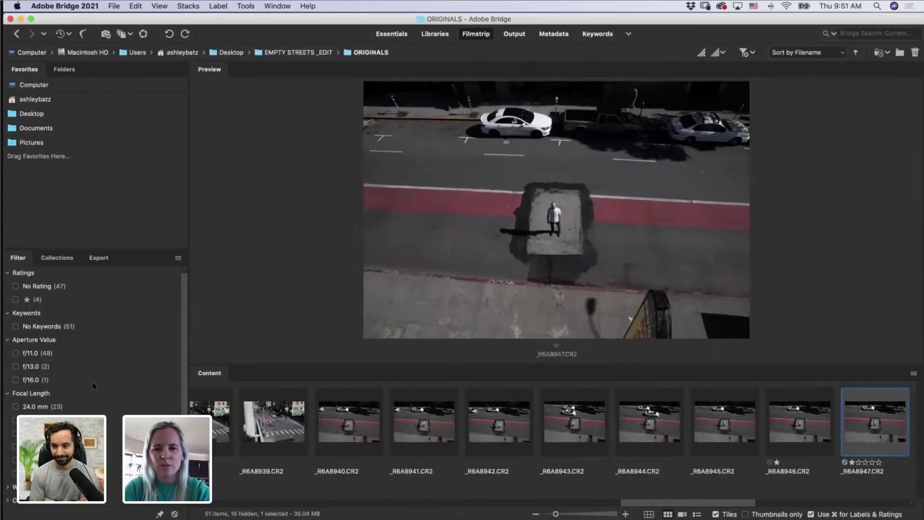
key("Right")
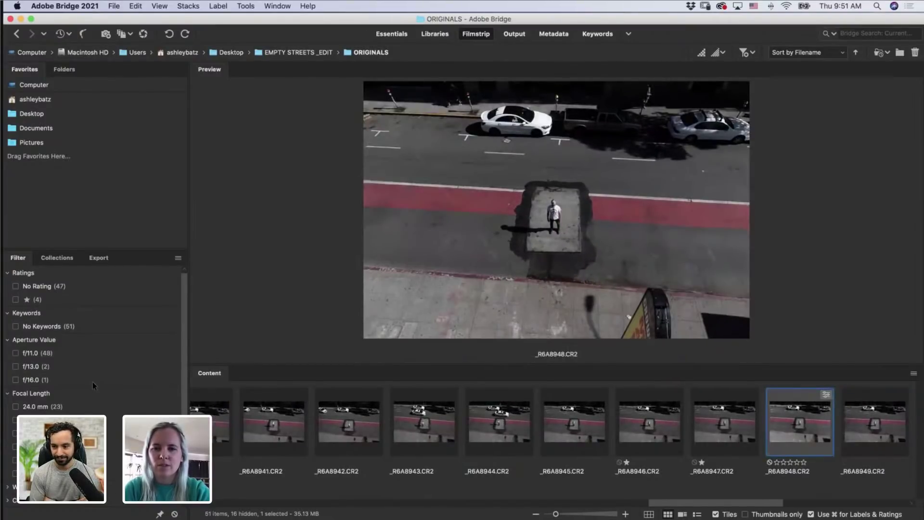
key("super+1")
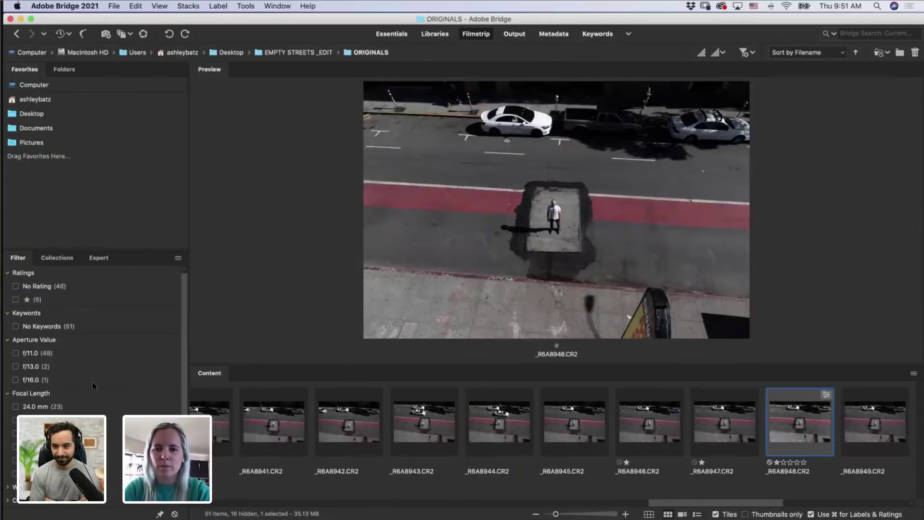
Step: Move on past _R6A8949.CR2 and _R6A8950.CR2, and rate _R6A8951.CR2 and _R6A8952.CR2 one star each
key("Right")
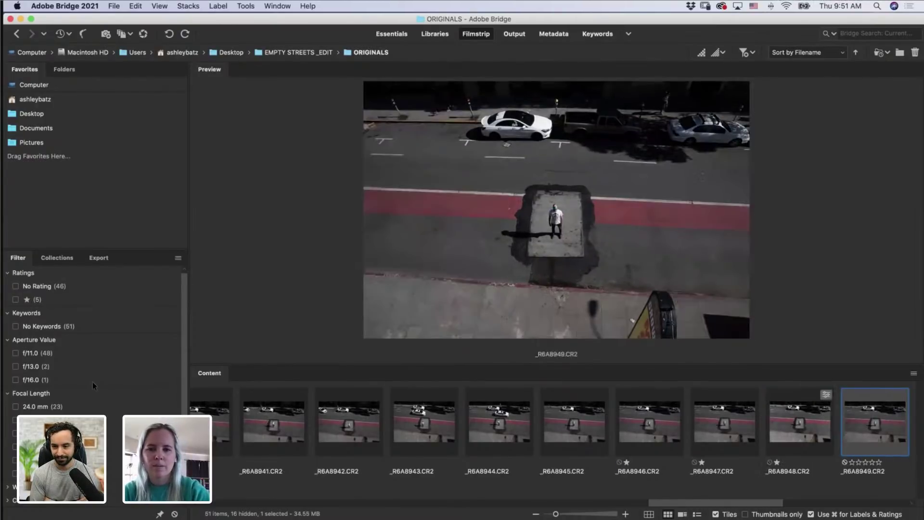
key("Right")
key("Right")
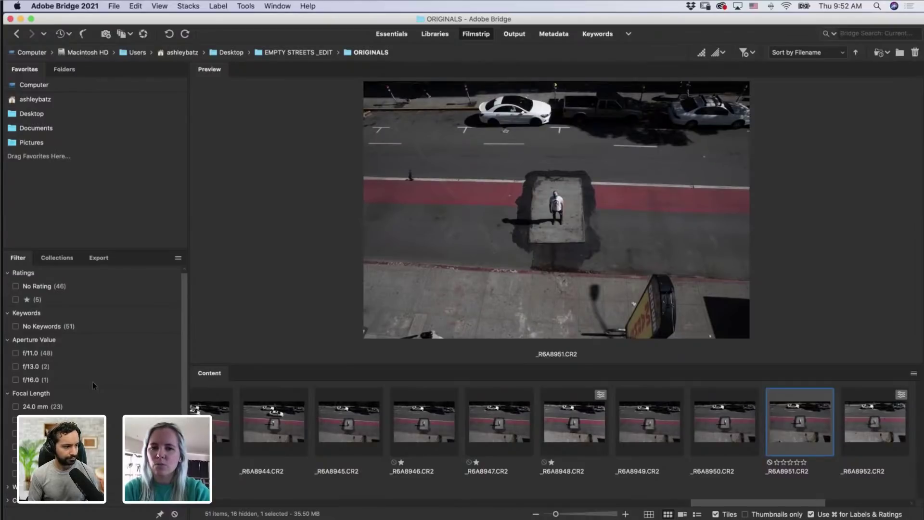
key("super+1")
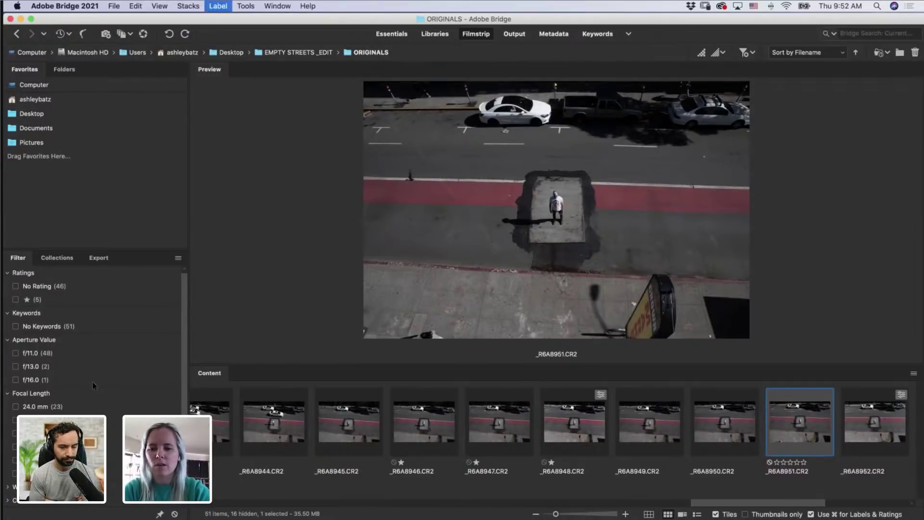
key("Right")
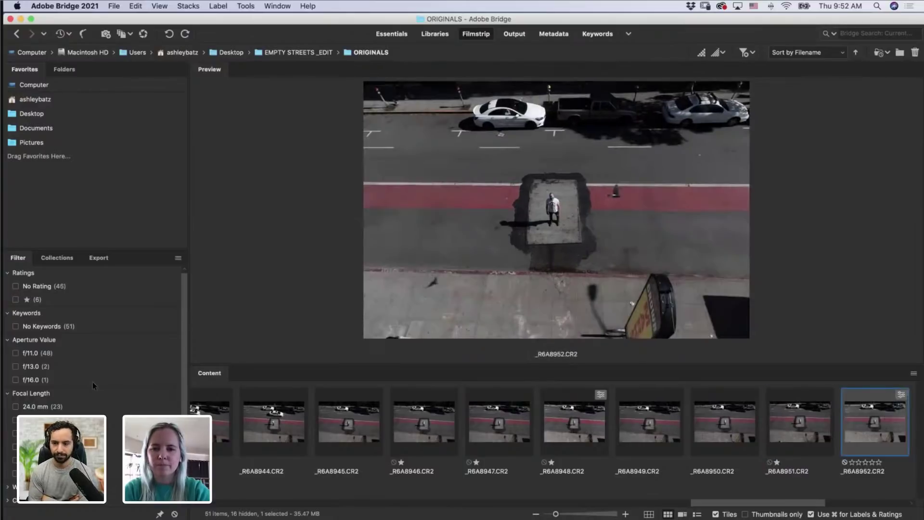
key("super+1")
Step: Rate the following two bird frames, _R6A8953.CR2 and _R6A8954.CR2, one star each
key("Right")
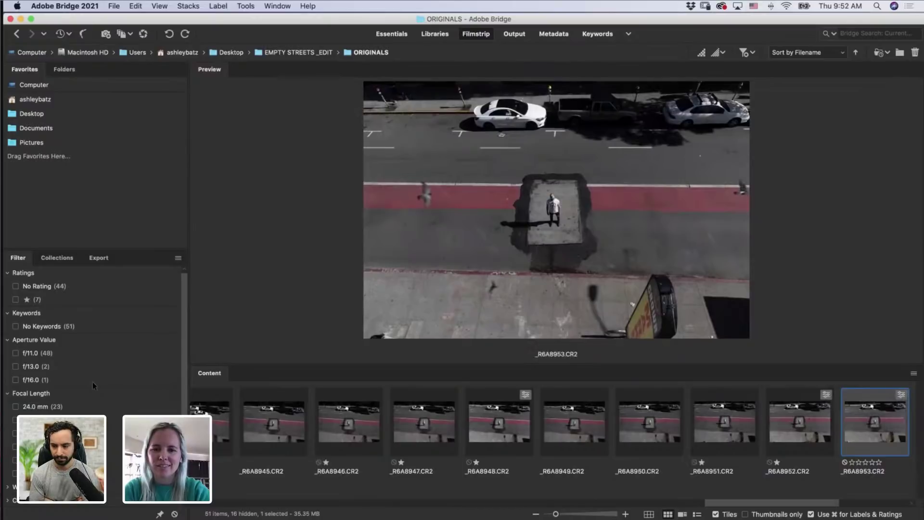
key("super+1")
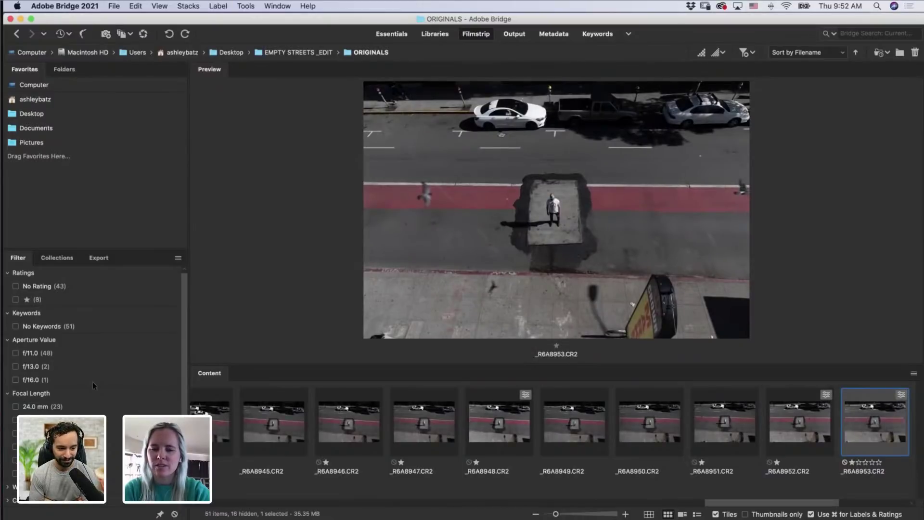
key("Right")
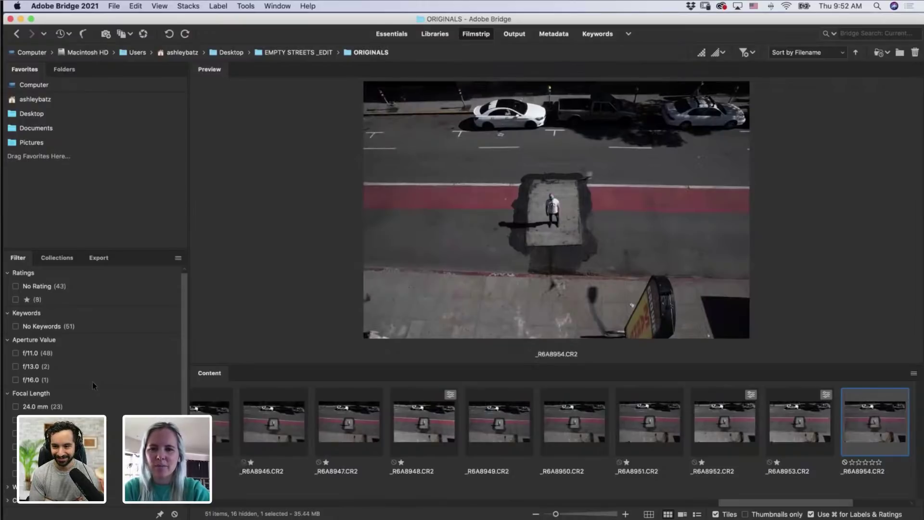
key("super+1")
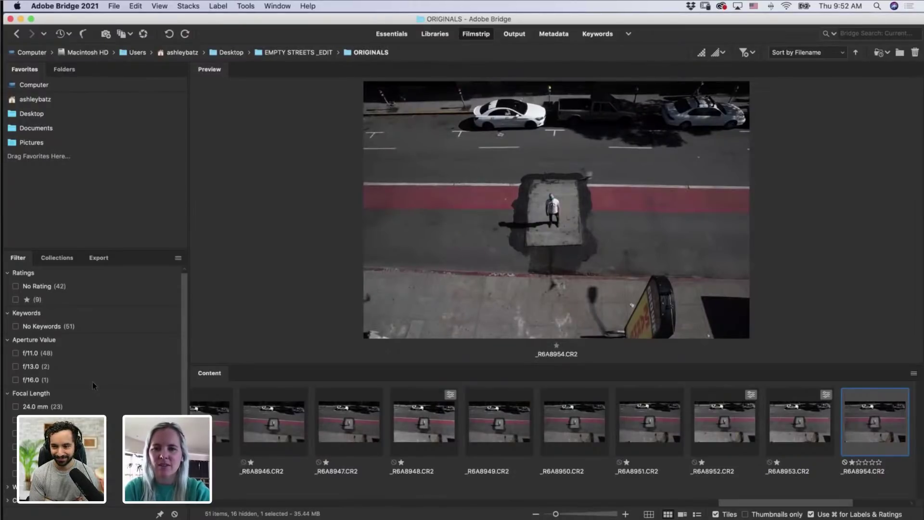
Step: Rate _R6A8956.CR2 and _R6A8958.CR2 one star each, leaving _R6A8955.CR2 and _R6A8957.CR2 unrated
key("Right")
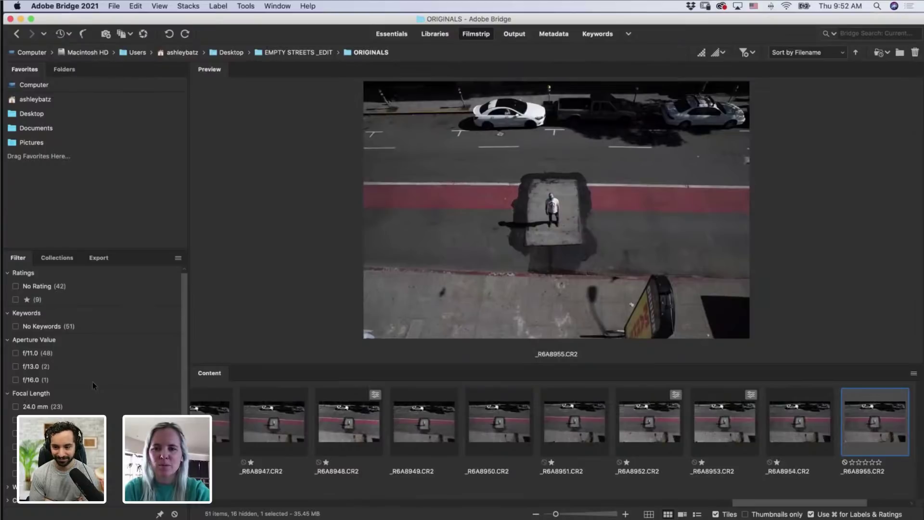
key("Right")
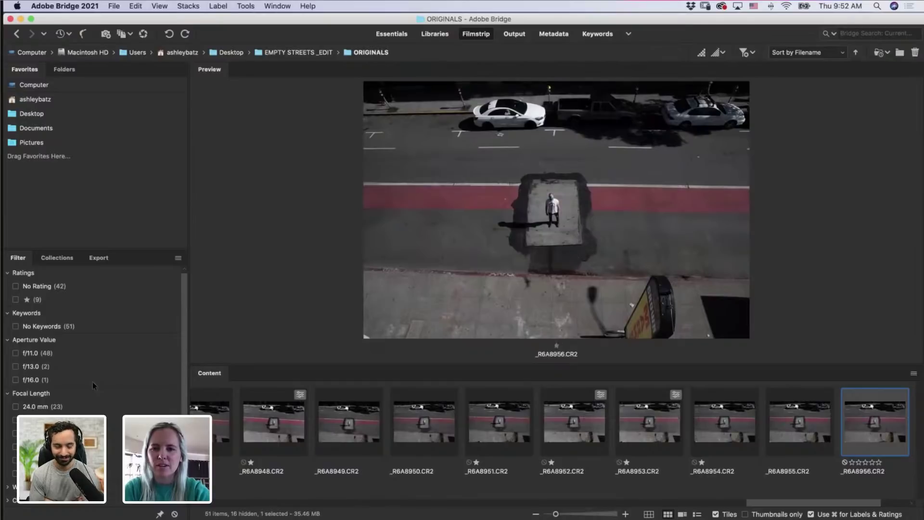
key("super+1")
key("Right")
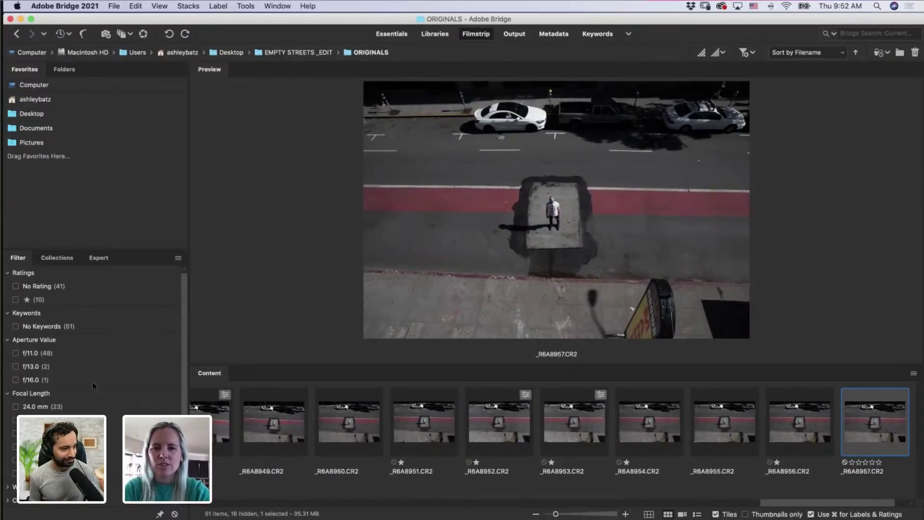
key("Right")
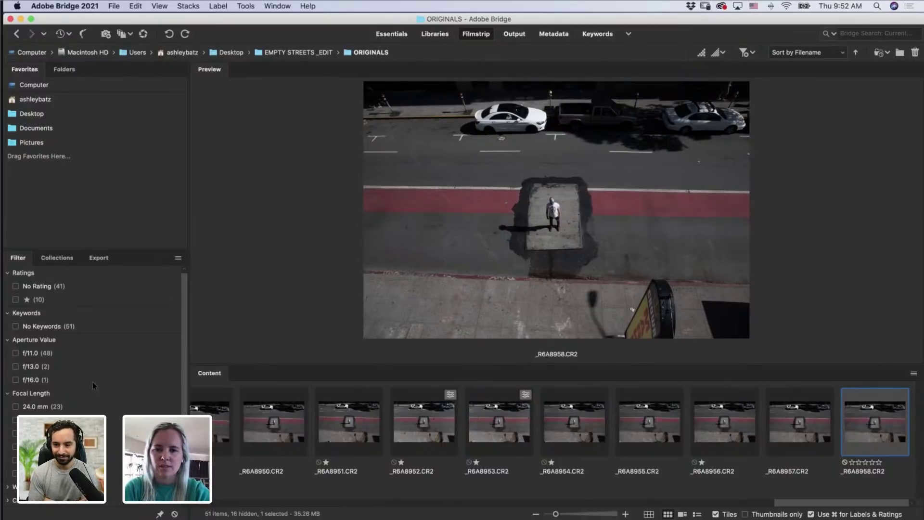
key("super+1")
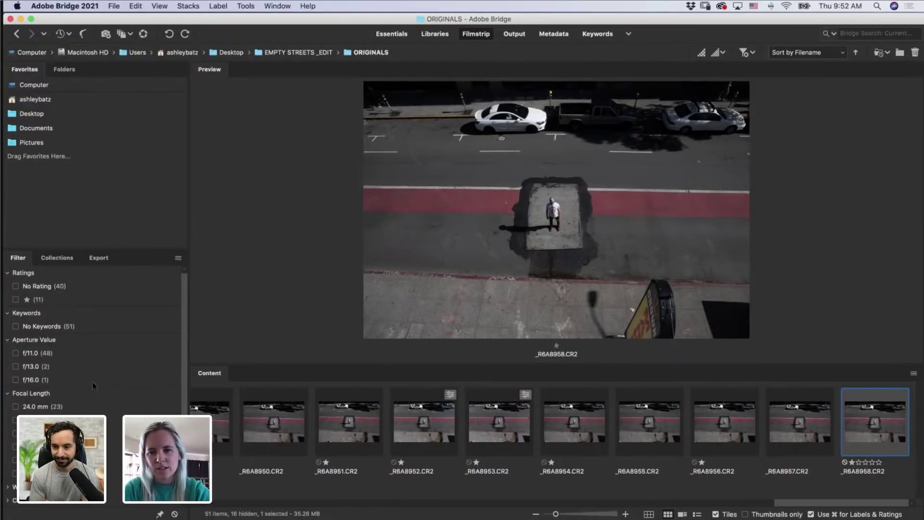
Step: Review the overhead red-lane frames backwards from _R6A8958.CR2 to _R6A8944.CR2
key("Left")
key("Left")
key("Left")
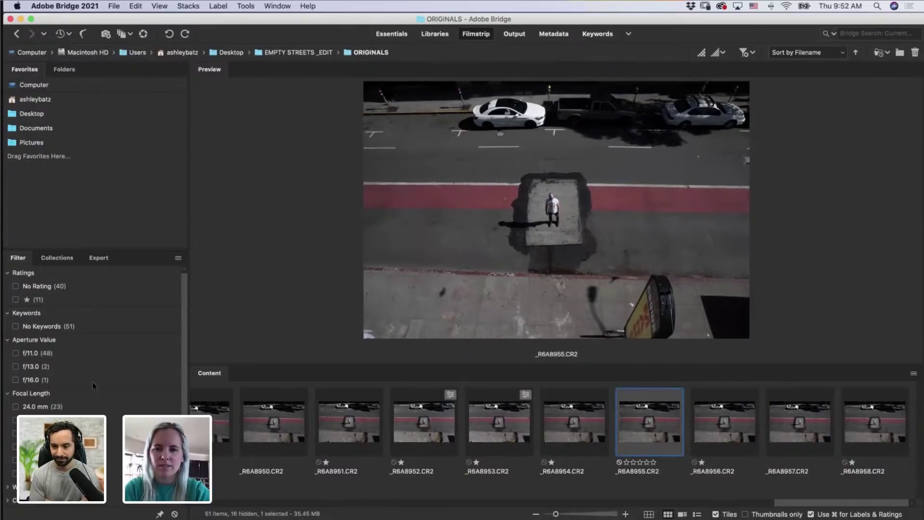
key("Left")
key("Left")
key("Left")
key("Left")
key("Left")
key("Left")
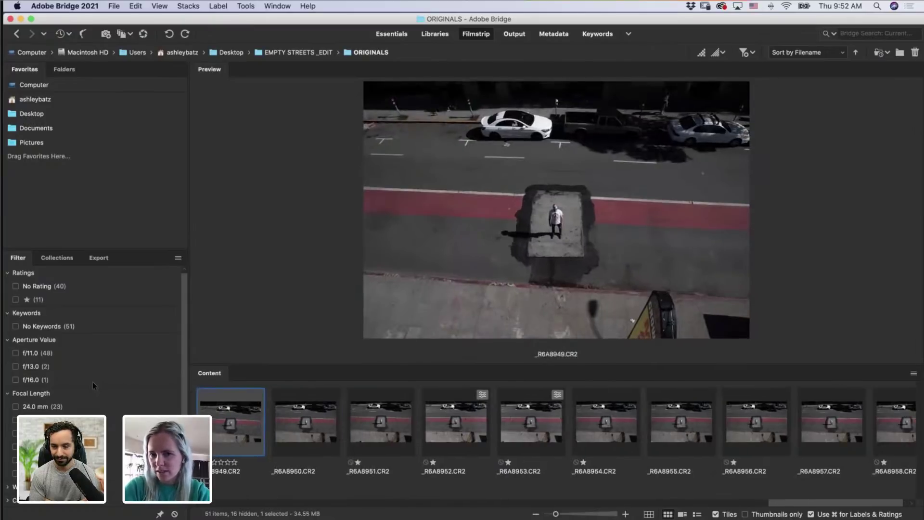
key("Left")
key("Left")
key("Left")
key("Left")
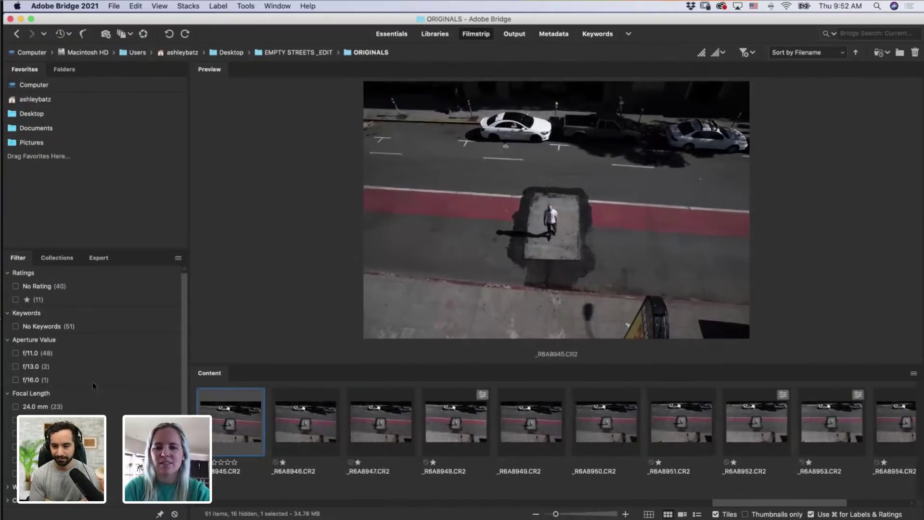
key("Left")
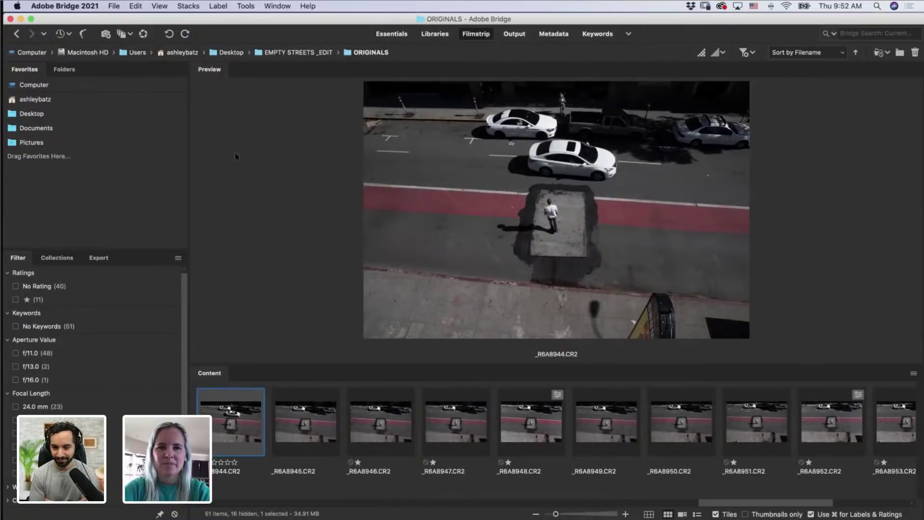
Step: Try a one-star rating on _R6A8944.CR2 and remove the rating from it again
left_click(248, 6)
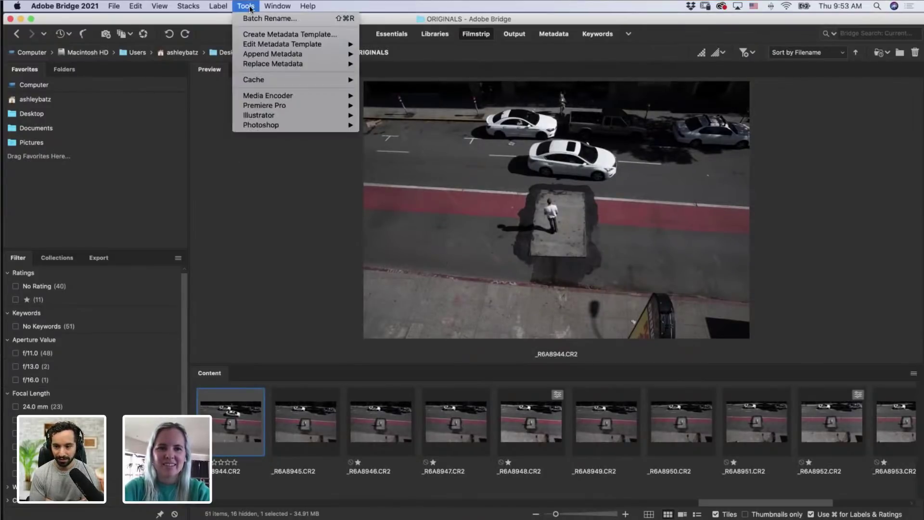
mouse_move(228, 8)
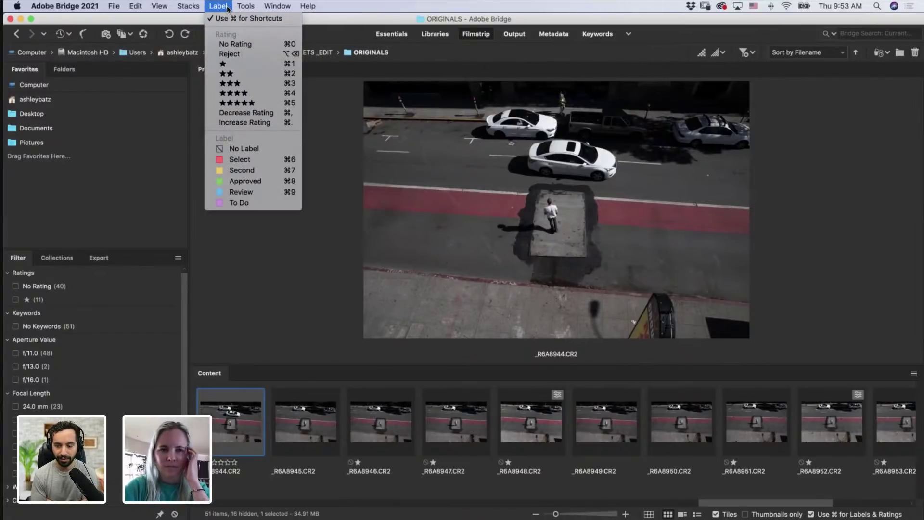
left_click(232, 65)
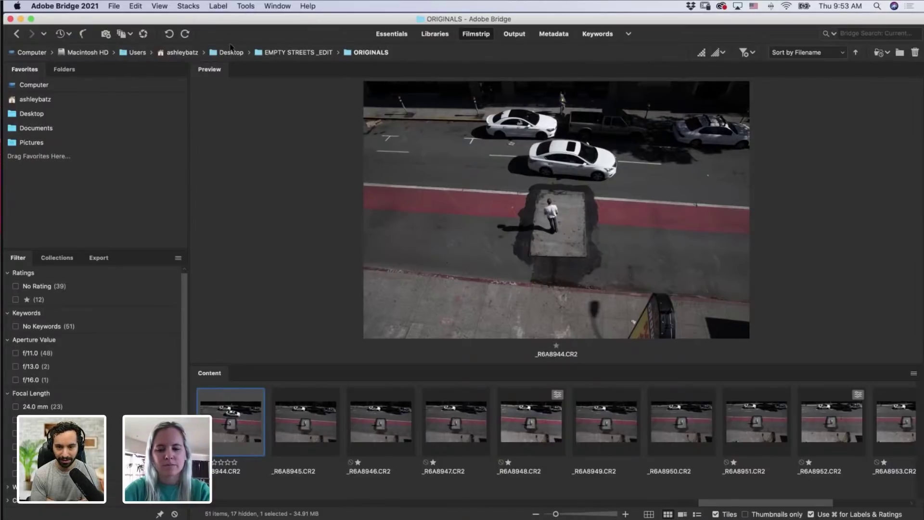
key("super+0")
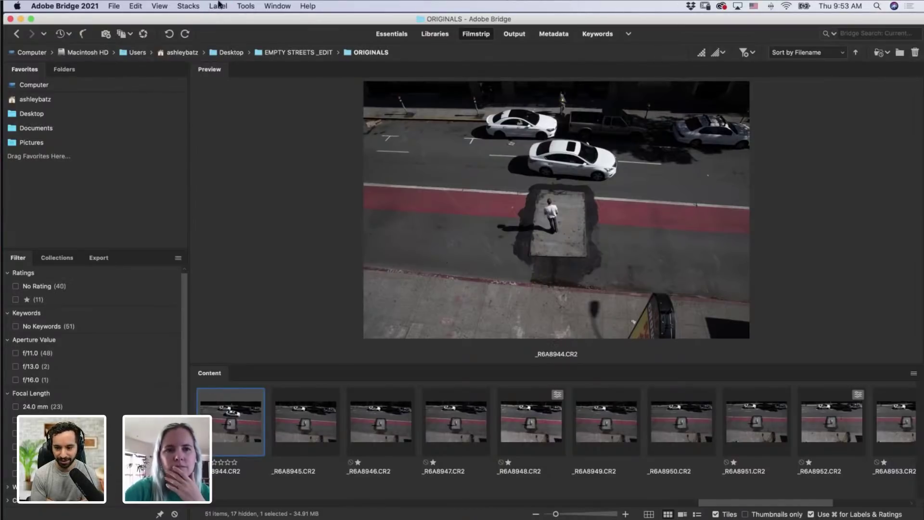
left_click(166, 7)
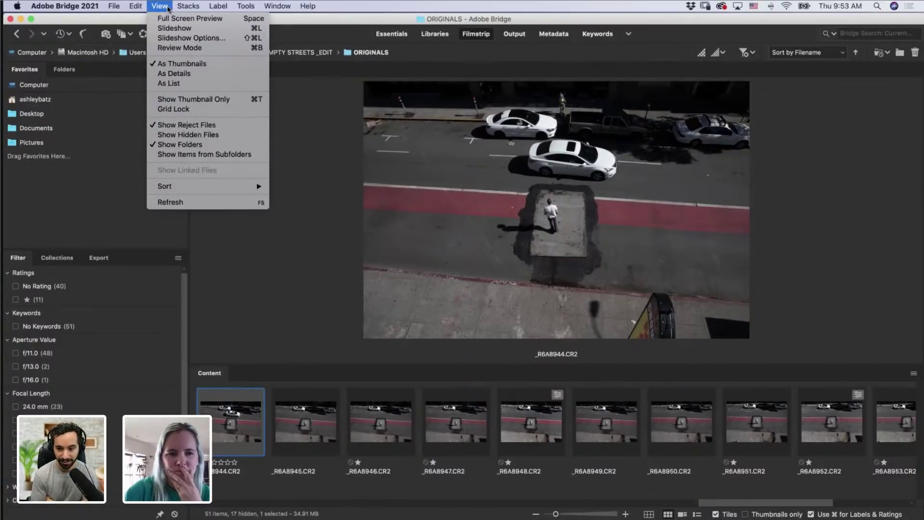
key("Escape")
Step: Filter the folder to one-star frames only and select the first of them, _R6A8922.CR2
scroll(256, 441, "left", 15)
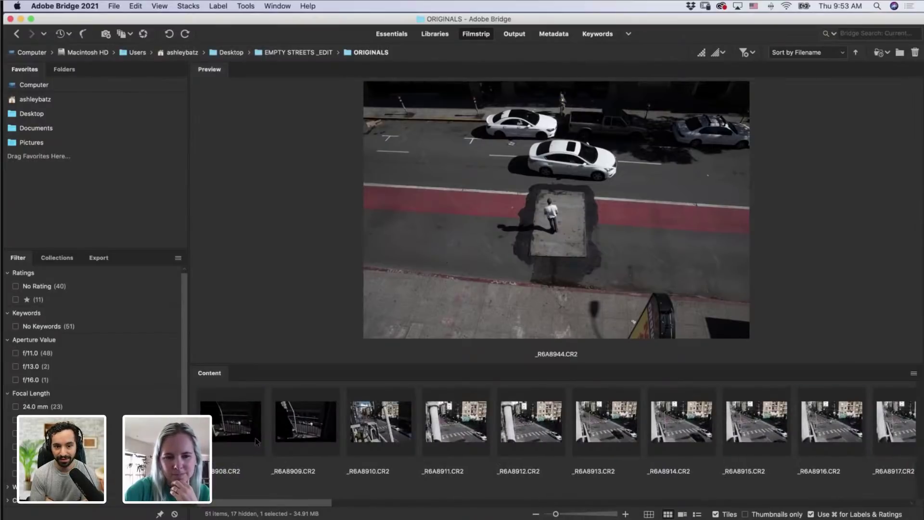
left_click(15, 300)
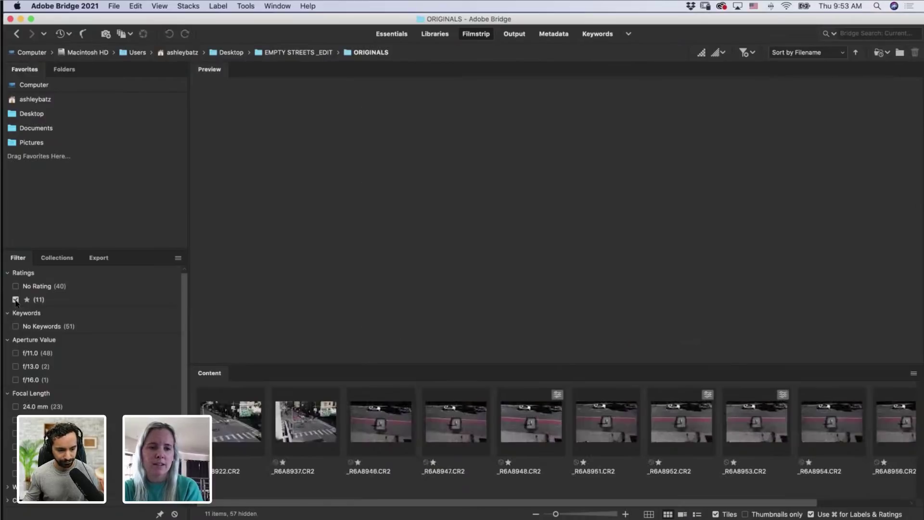
left_click(236, 432)
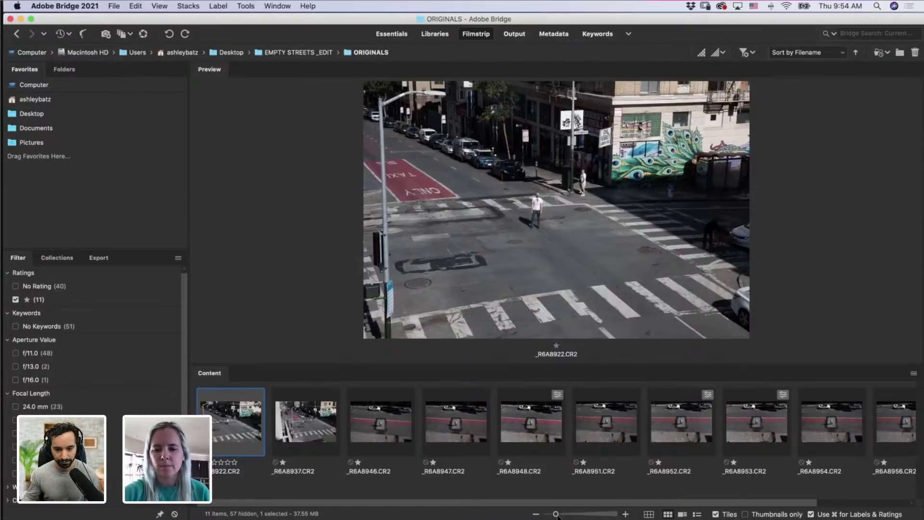
Step: Try larger filmstrip thumbnails, then make them slightly smaller so that more frames fit in the row
left_click_drag(555, 514, 558, 516)
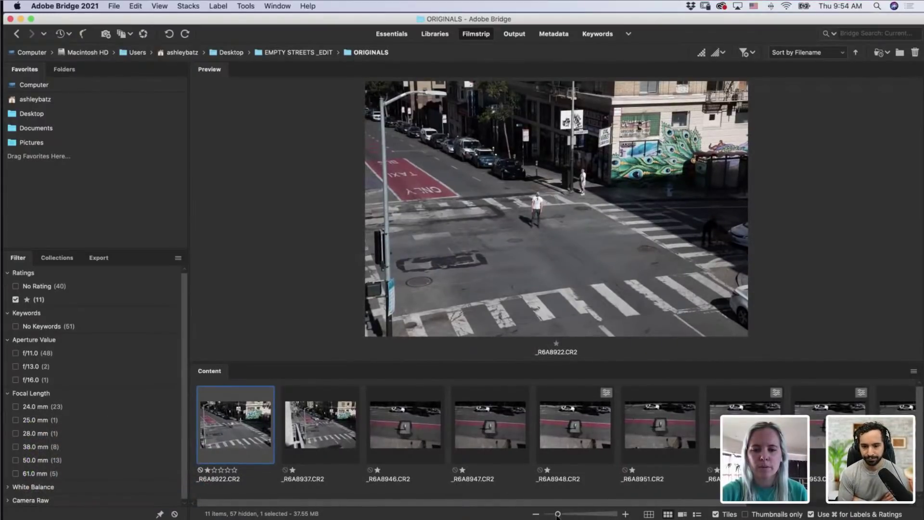
left_click_drag(559, 515, 560, 516)
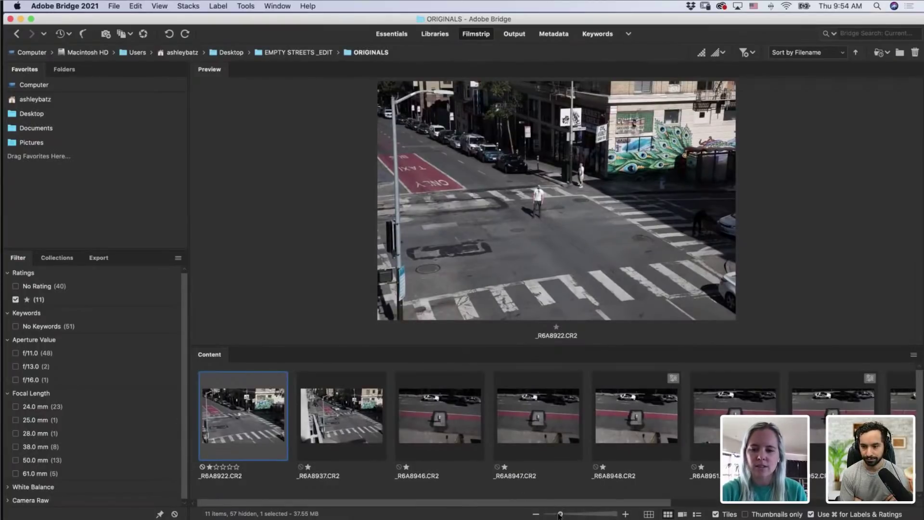
left_click_drag(560, 515, 553, 515)
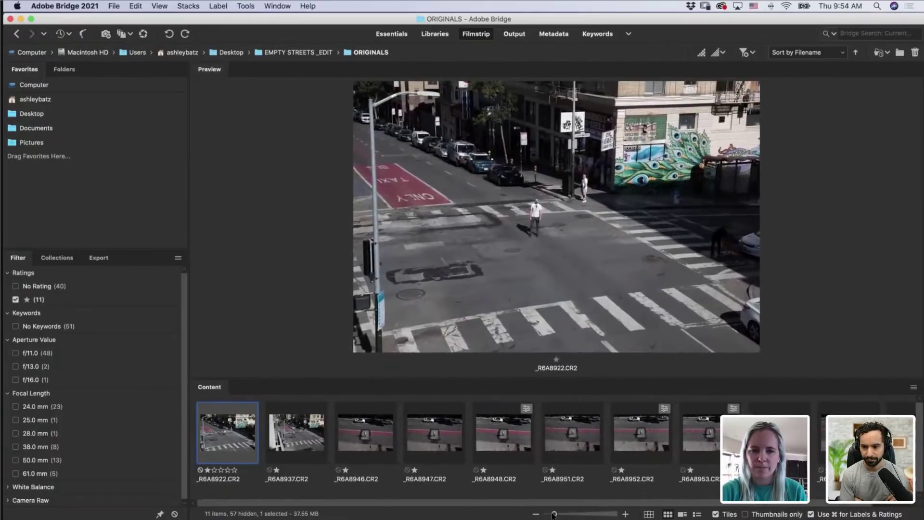
Step: Compare the intersection frames _R6A8922.CR2 and _R6A8937.CR2 side by side and rate both five stars
left_click(286, 441)
key("Left")
left_click(277, 436, "shift")
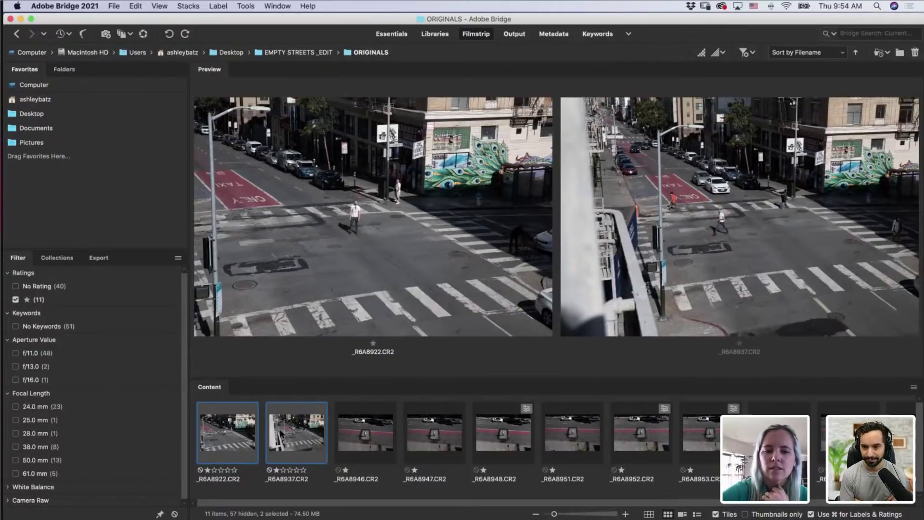
left_click(303, 471)
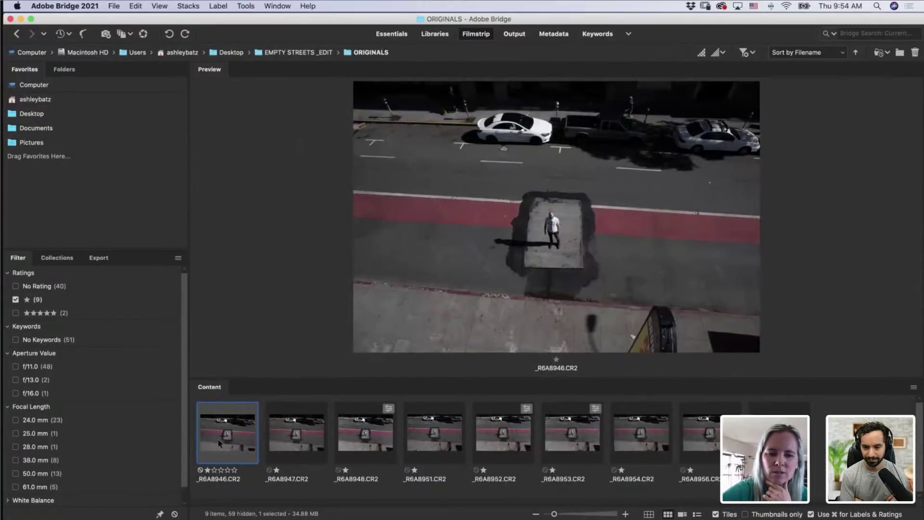
Step: Check the one-star frames _R6A8946.CR2 and _R6A8947.CR2, and switch the rating filter to five-star frames only
left_click(289, 443)
left_click(221, 435)
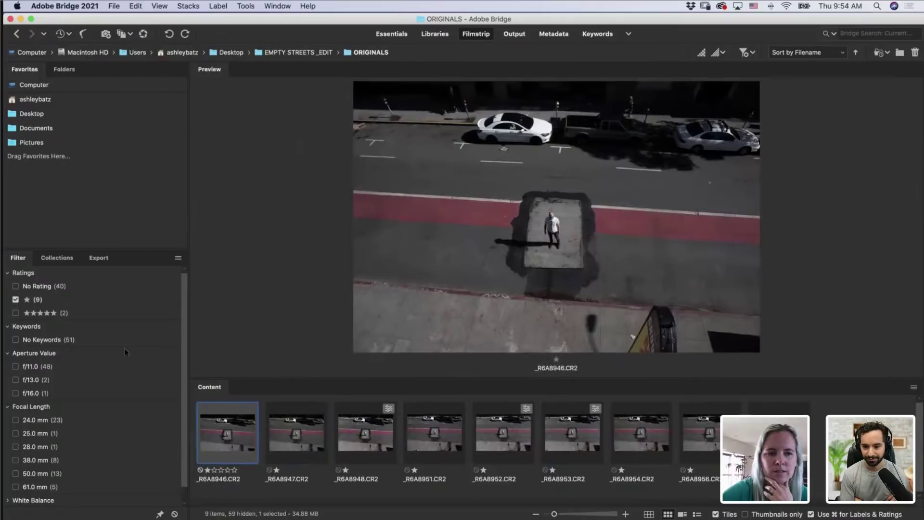
left_click(37, 299)
left_click(41, 313)
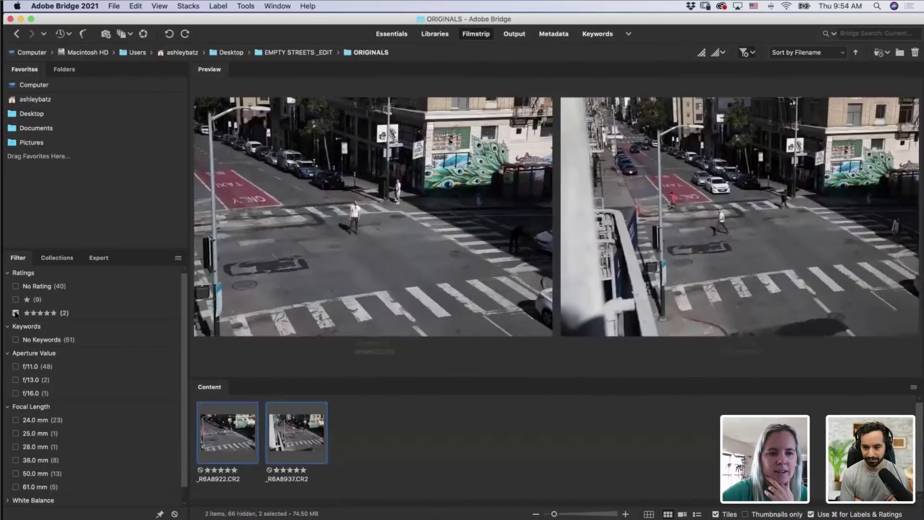
Step: Rate _R6A8922.CR2 one star and switch the rating filter back to one-star frames only
left_click(224, 441)
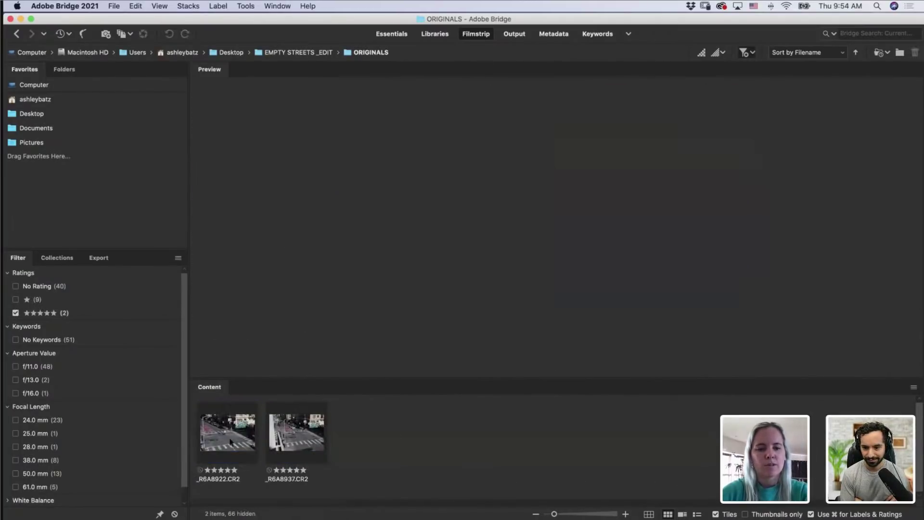
key("super+1")
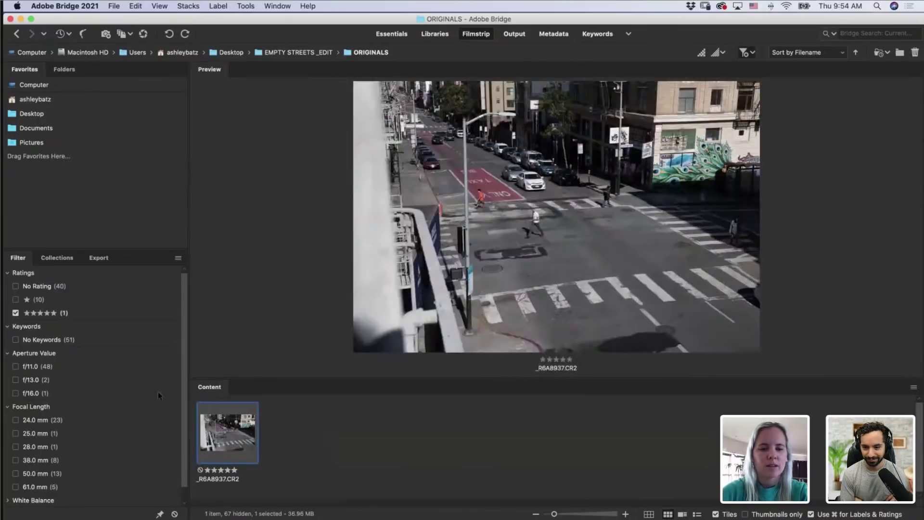
left_click(16, 313)
left_click(16, 300)
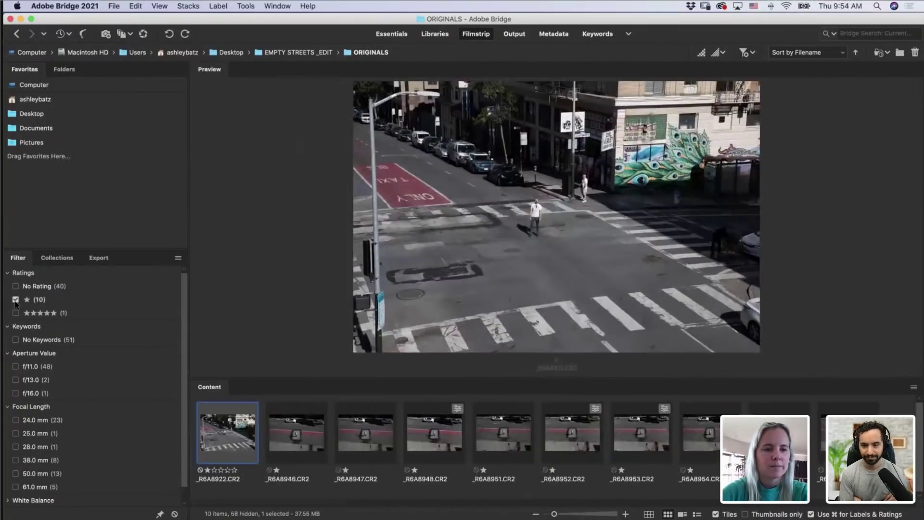
Step: Compare the one-star frames _R6A8946.CR2 to _R6A8948.CR2 side by side and rate _R6A8947.CR2 five stars
key("Right")
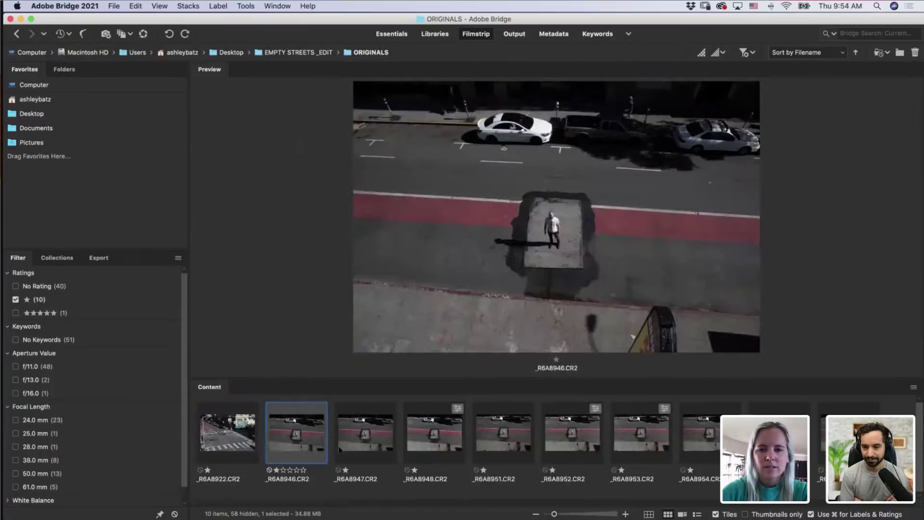
left_click(437, 436, "shift")
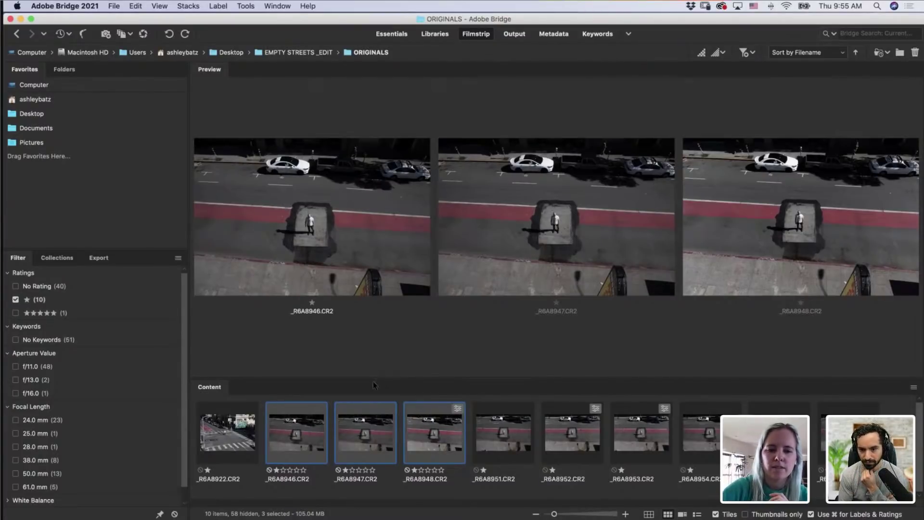
left_click(356, 433)
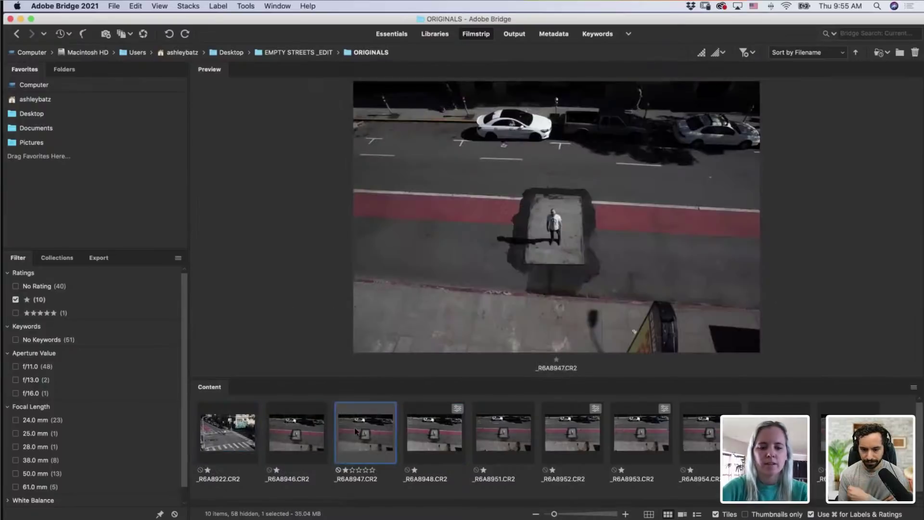
key("super+5")
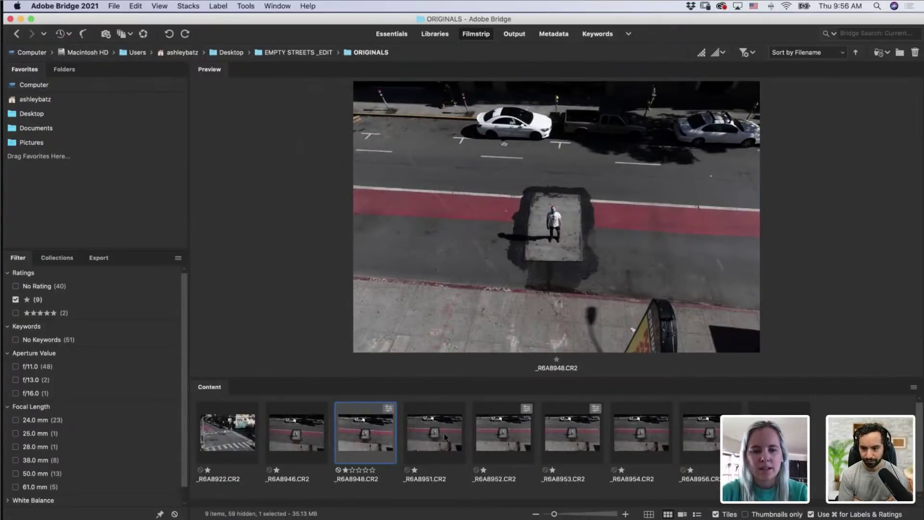
Step: Compare _R6A8948.CR2, _R6A8951.CR2 and _R6A8952.CR2 side by side and rate _R6A8948.CR2 and _R6A8952.CR2 five stars
left_click(510, 431, "shift")
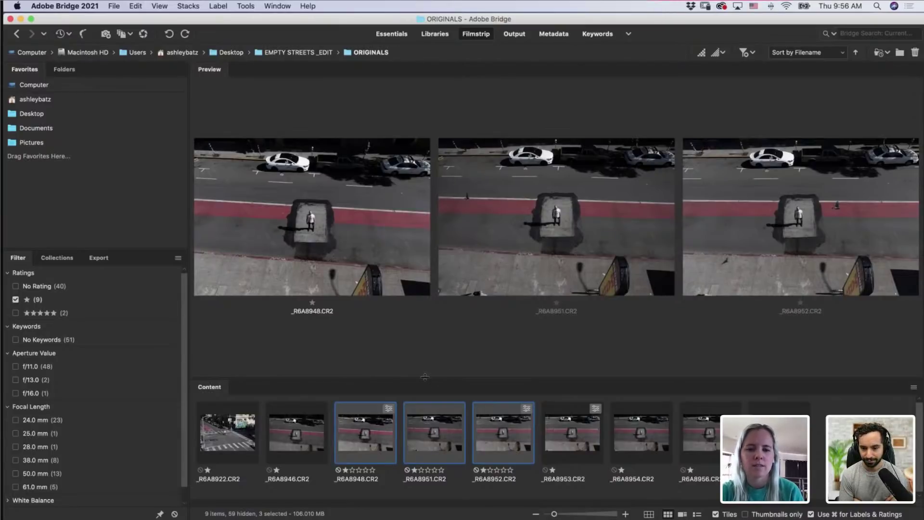
left_click(351, 430)
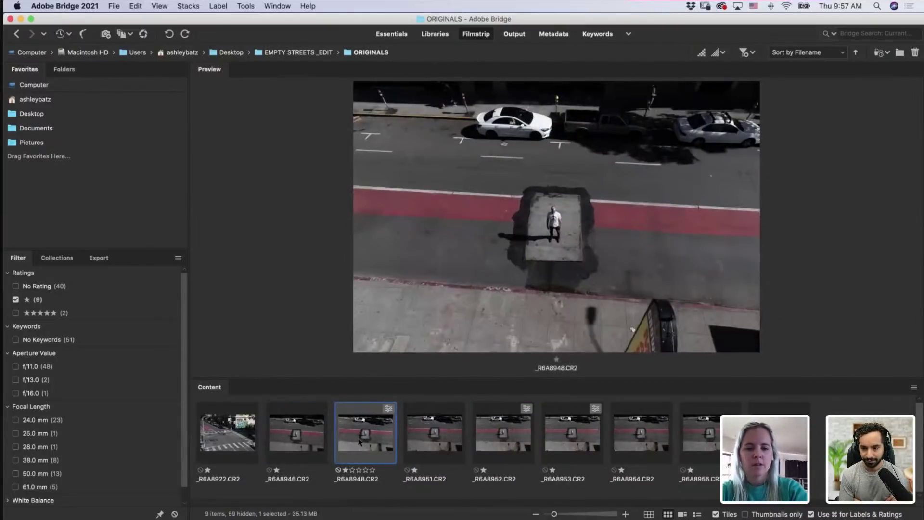
key("super+5")
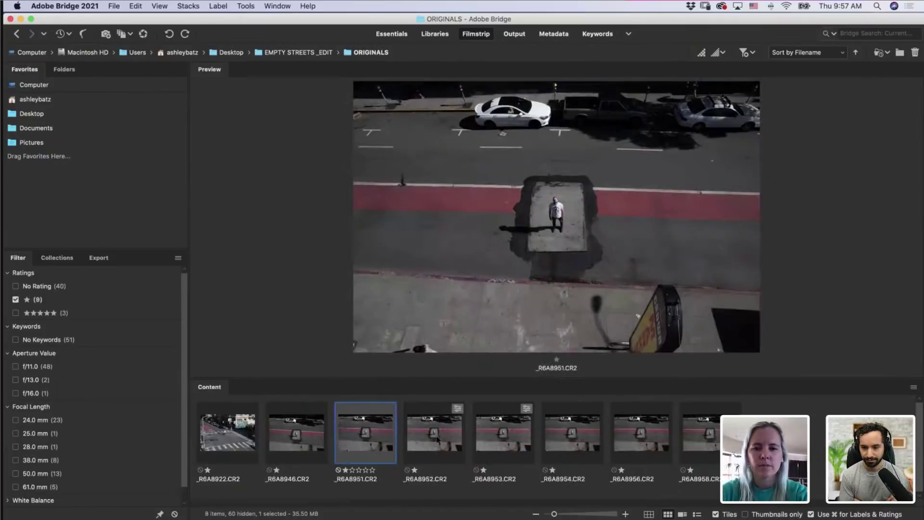
left_click(437, 438)
key("super+5")
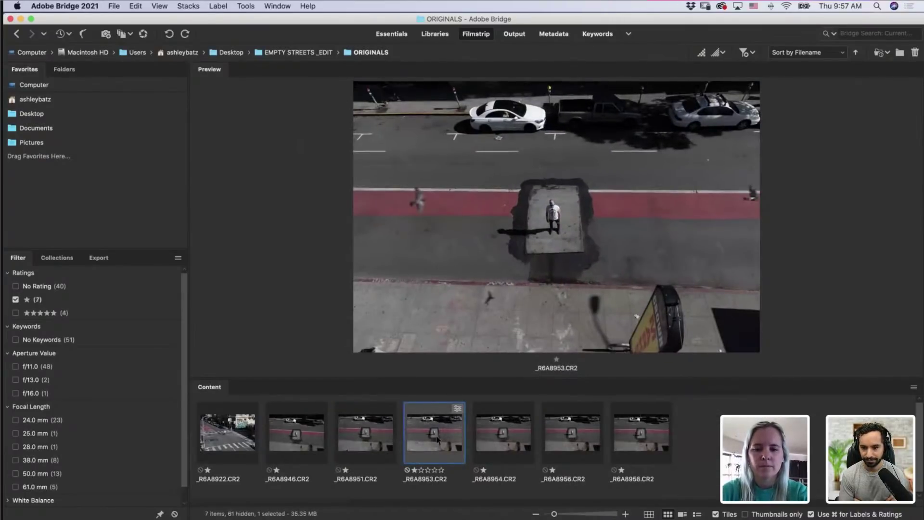
Step: Compare _R6A8953.CR2, _R6A8954.CR2 and _R6A8956.CR2 side by side and rate _R6A8953.CR2 five stars
left_click(566, 442, "shift")
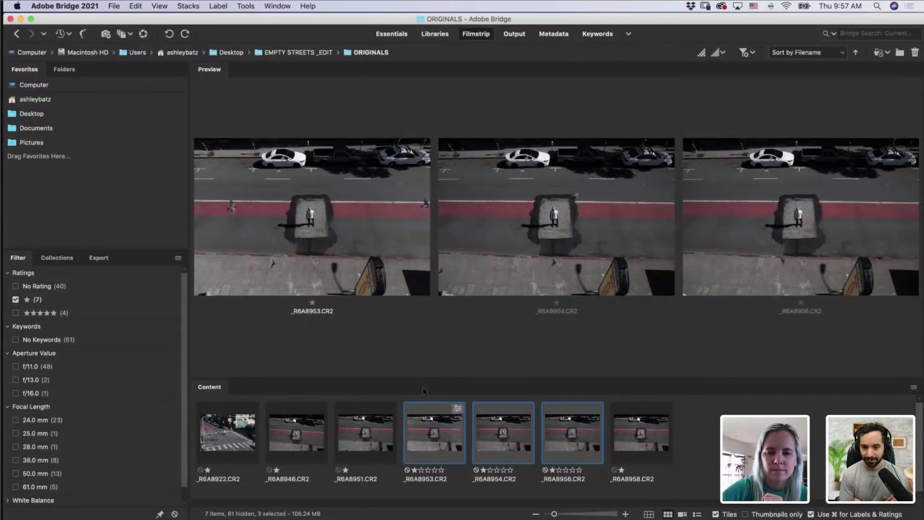
key("Left")
left_click(428, 435)
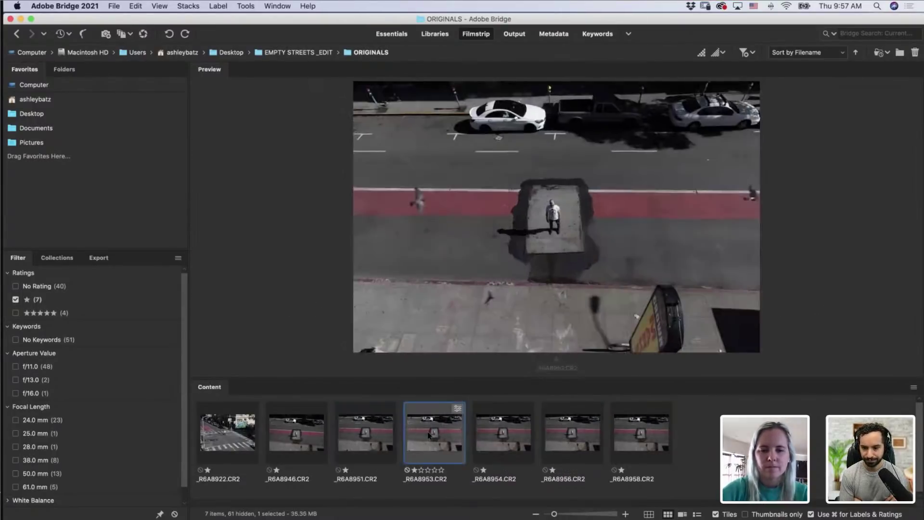
key("super+5")
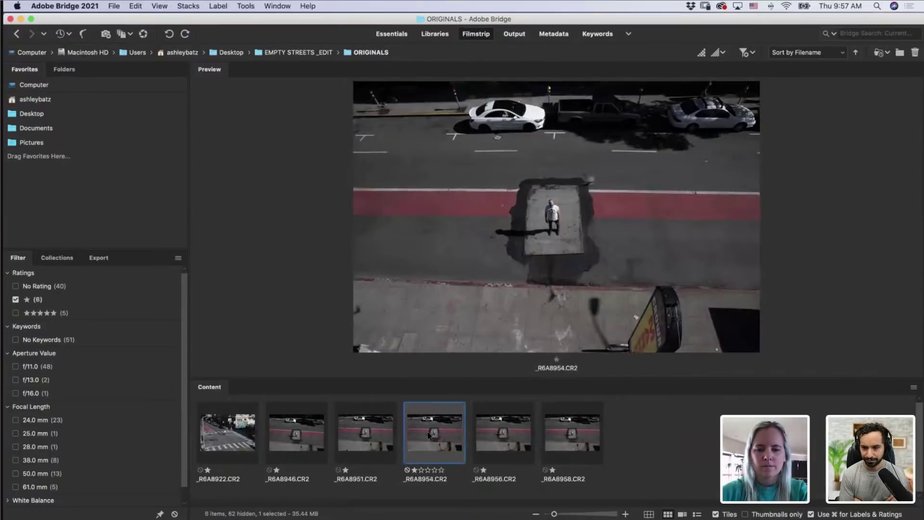
Step: Compare _R6A8954.CR2, _R6A8956.CR2 and _R6A8958.CR2, and switch the rating filter to five-star frames only
left_click(565, 440, "shift")
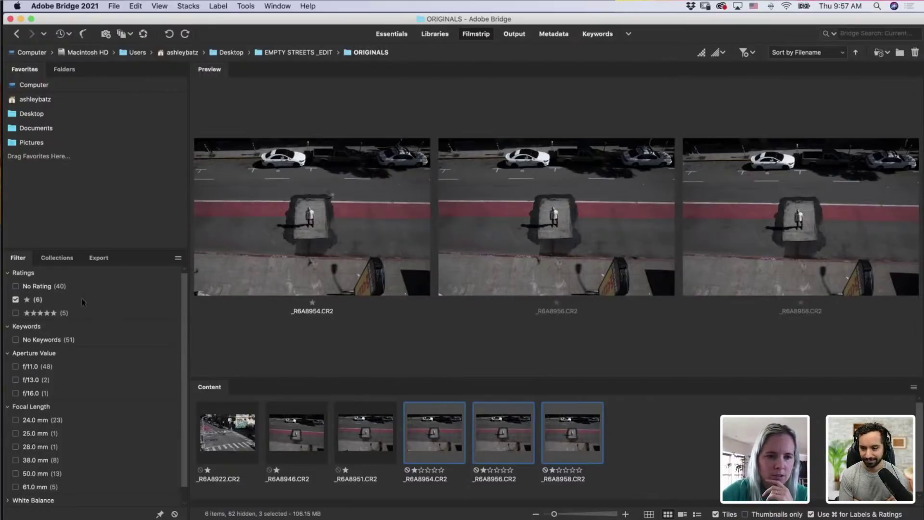
left_click(18, 300)
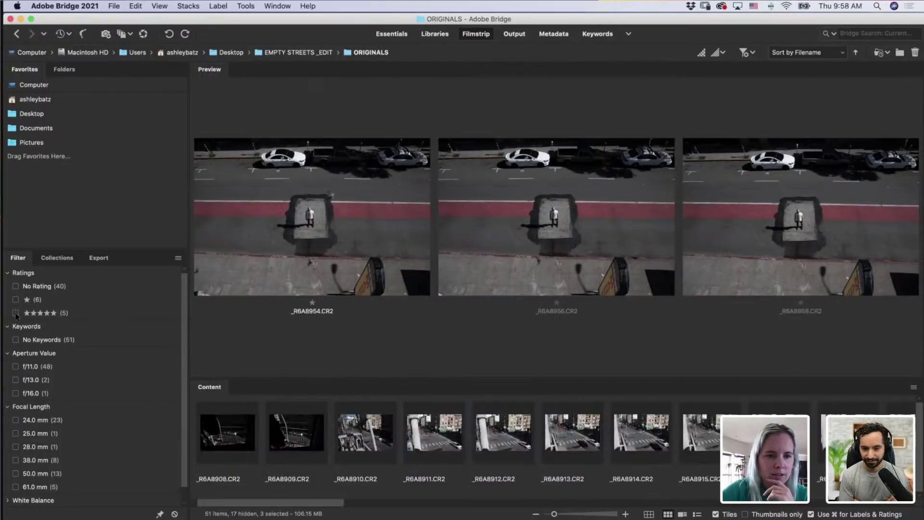
left_click(16, 313)
Step: Preview all five-star frames together and make the filmstrip thumbnails slightly smaller to enlarge the preview area
left_click(219, 440)
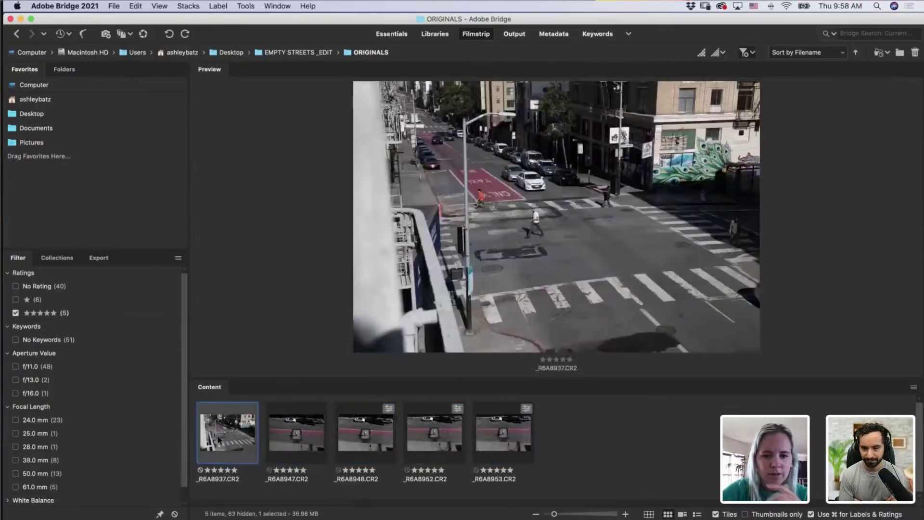
left_click(520, 437, "shift")
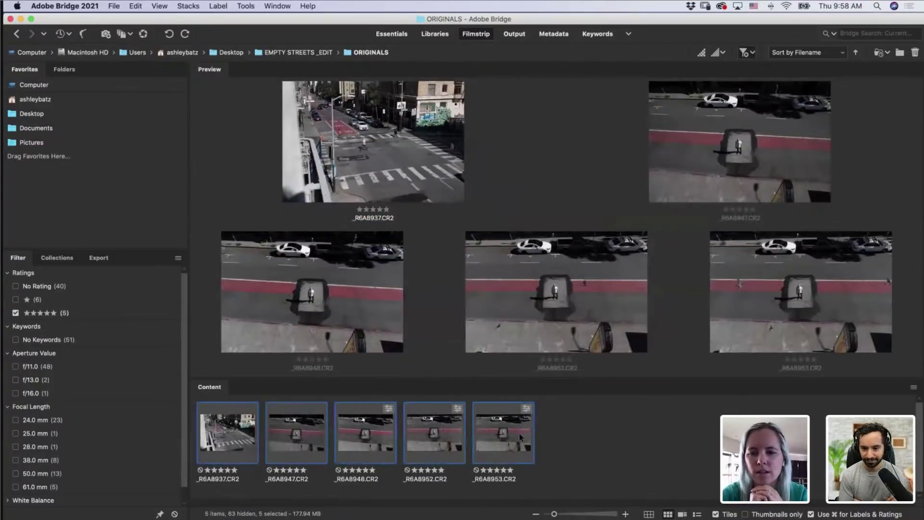
left_click_drag(554, 514, 544, 515)
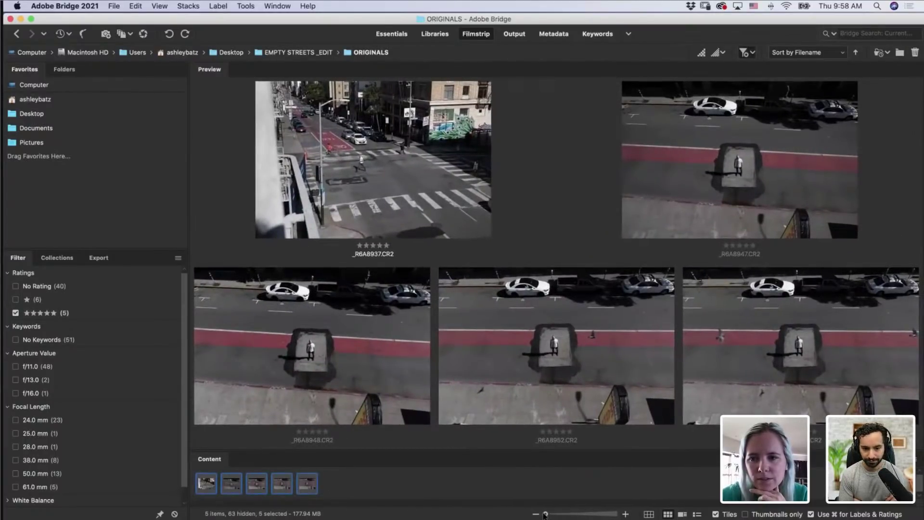
left_click_drag(544, 515, 548, 514)
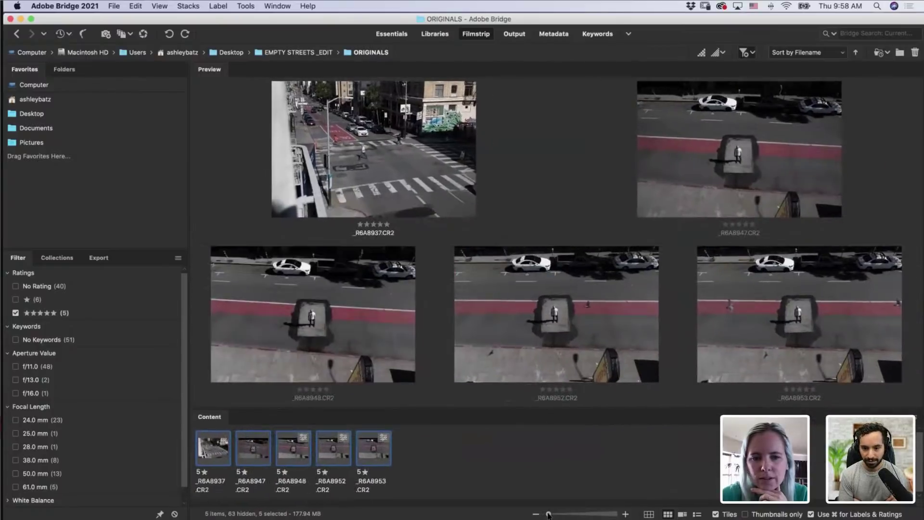
Step: Compare _R6A8947.CR2 and _R6A8948.CR2 side by side, and view _R6A8952.CR2 and _R6A8953.CR2 individually
left_click(439, 446)
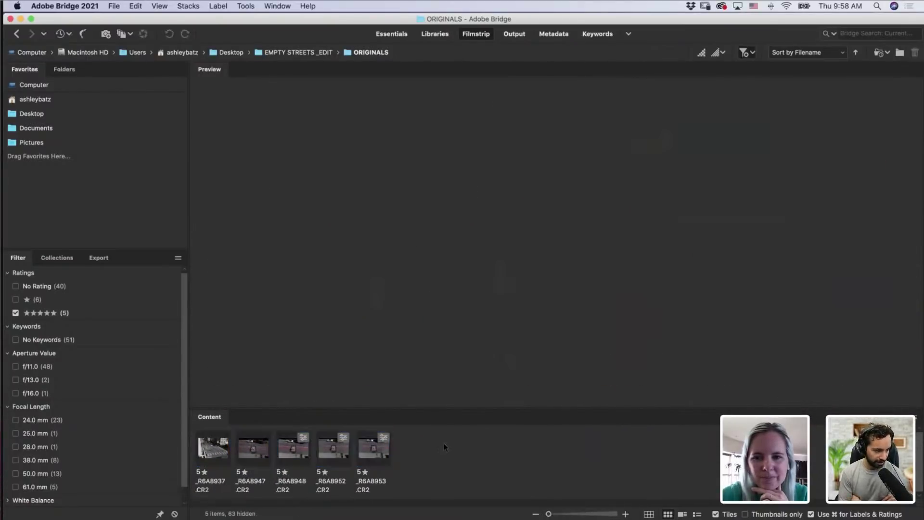
left_click(250, 453)
left_click(288, 451, "shift")
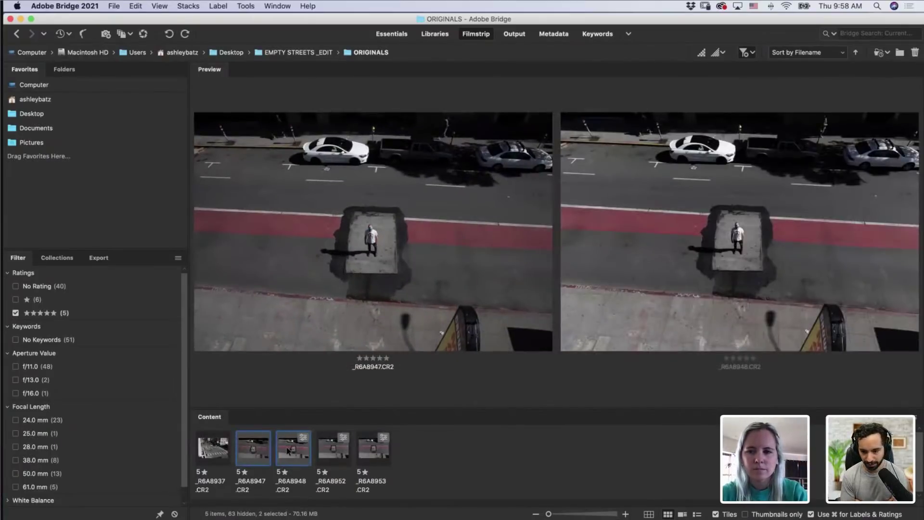
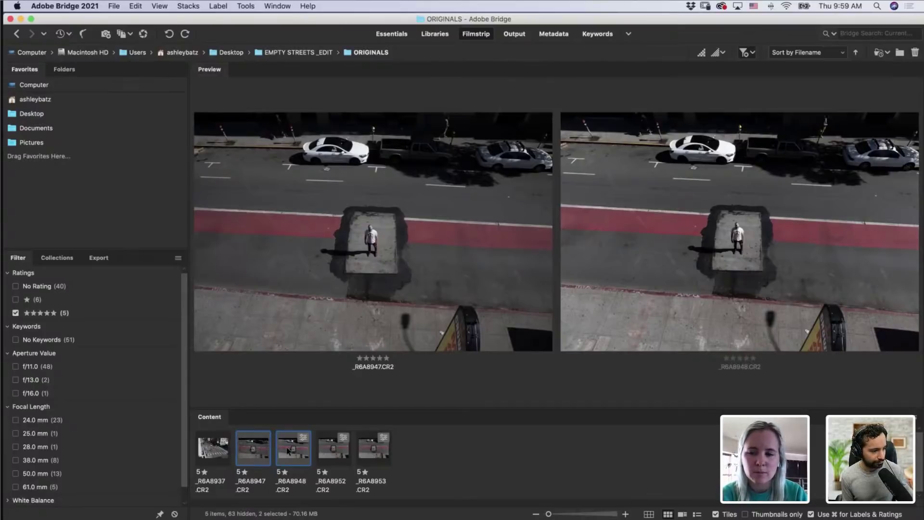
left_click(325, 457)
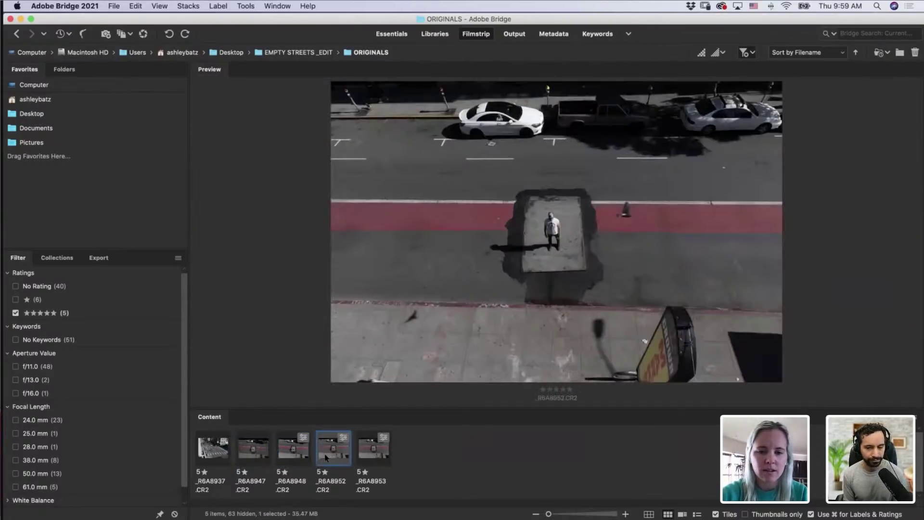
left_click(375, 455)
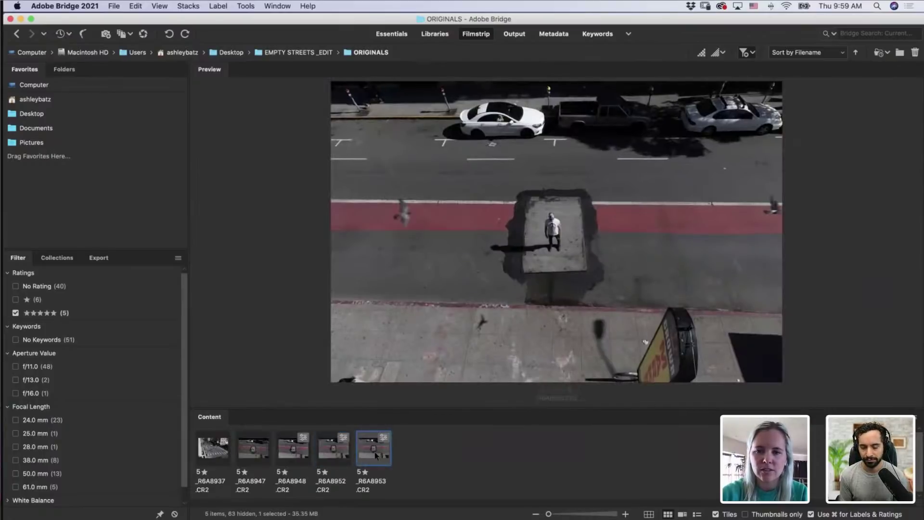
left_click(253, 454)
left_click(282, 454, "shift")
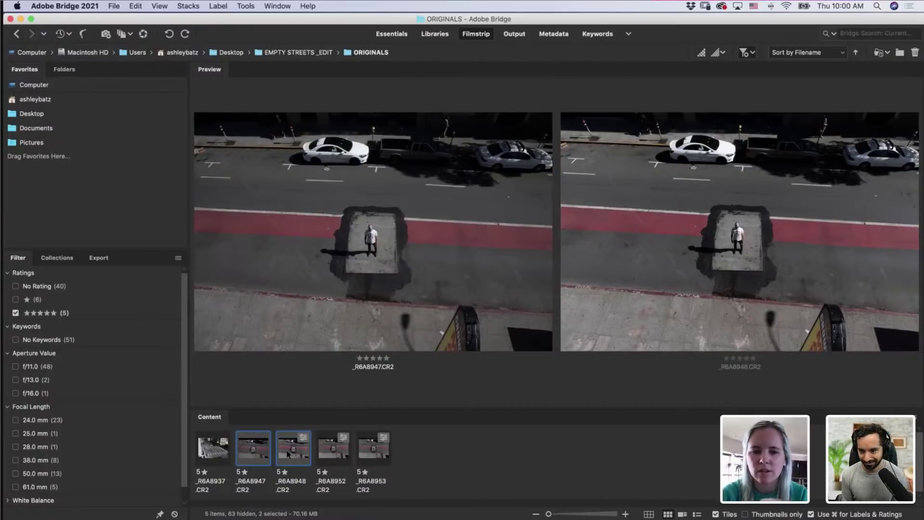
Step: View _R6A8948.CR2 and _R6A8947.CR2 individually, rate _R6A8947.CR2 one star, and clear the selection
left_click(287, 454)
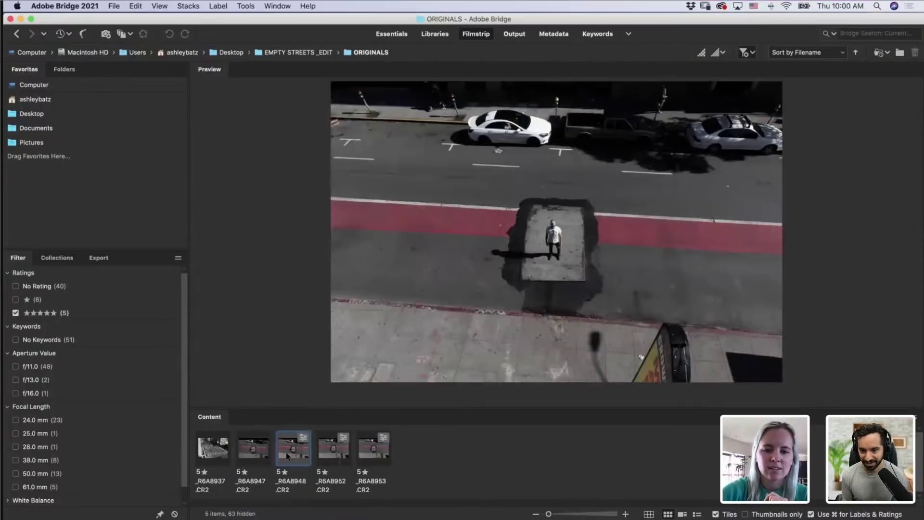
left_click(244, 455)
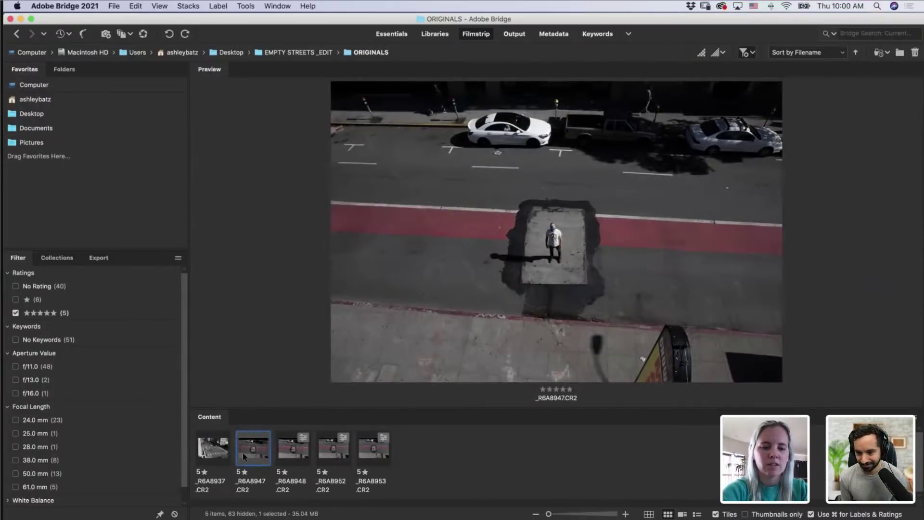
key("super+1")
left_click(435, 464)
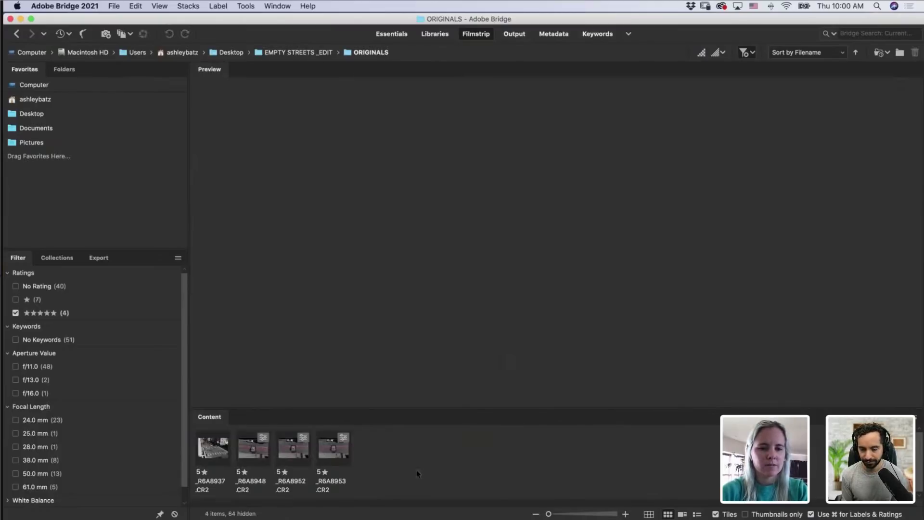
Step: Select all remaining five-star frames, send them to Lightroom Classic, and import them into the catalog with the Add option
left_click_drag(435, 463, 204, 452)
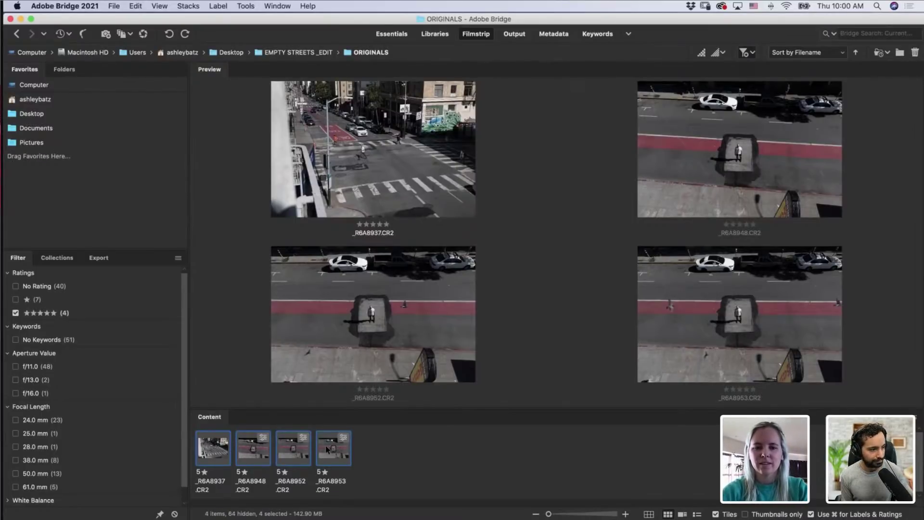
left_click_drag(339, 449, 395, 519)
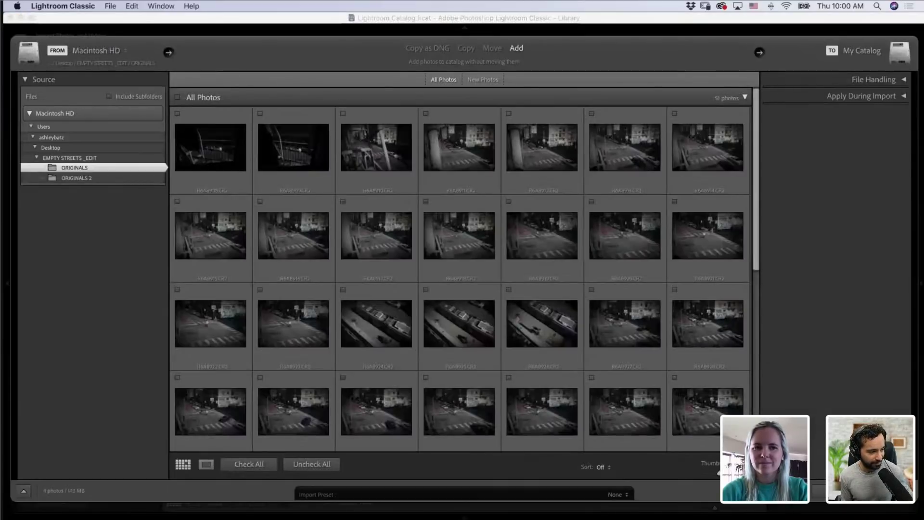
left_click(866, 493)
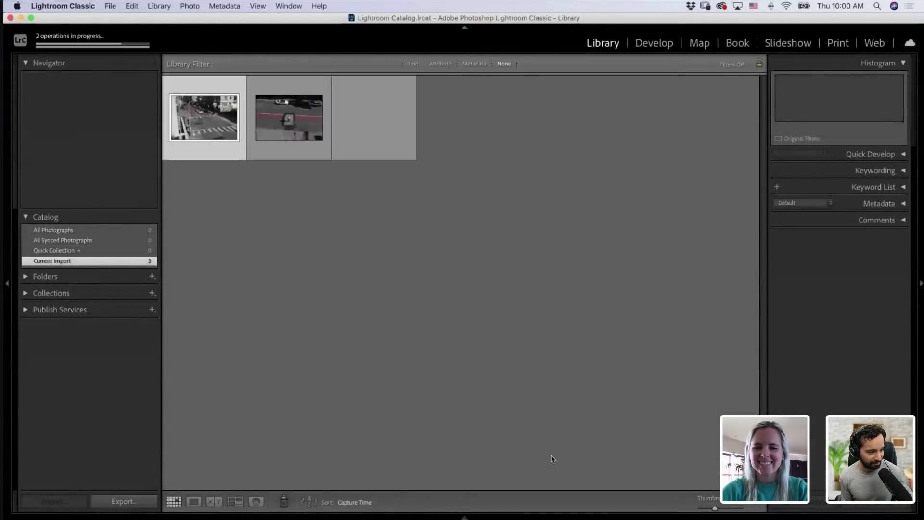
mouse_move(463, 517)
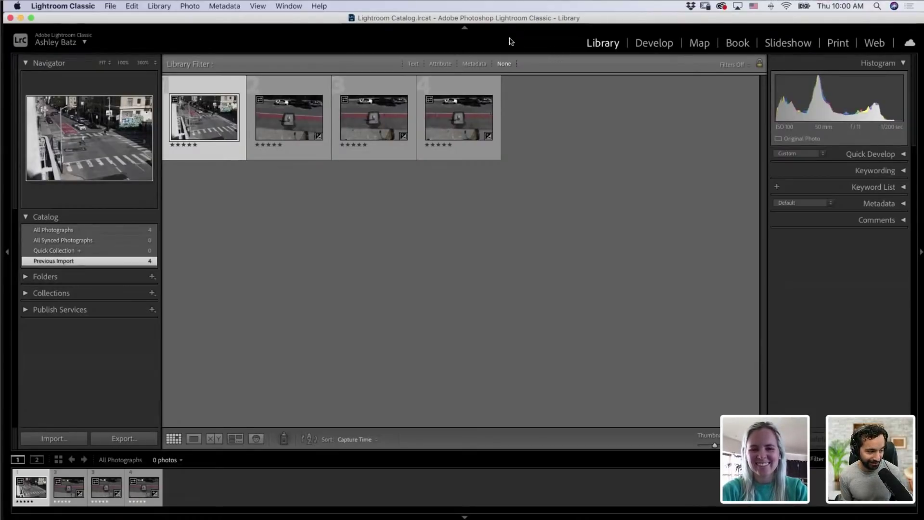
Step: Open _R6A8937.CR2 in the Develop module and enable Remove Chromatic Aberration and Enable Profile Corrections for the lens
left_click(664, 45)
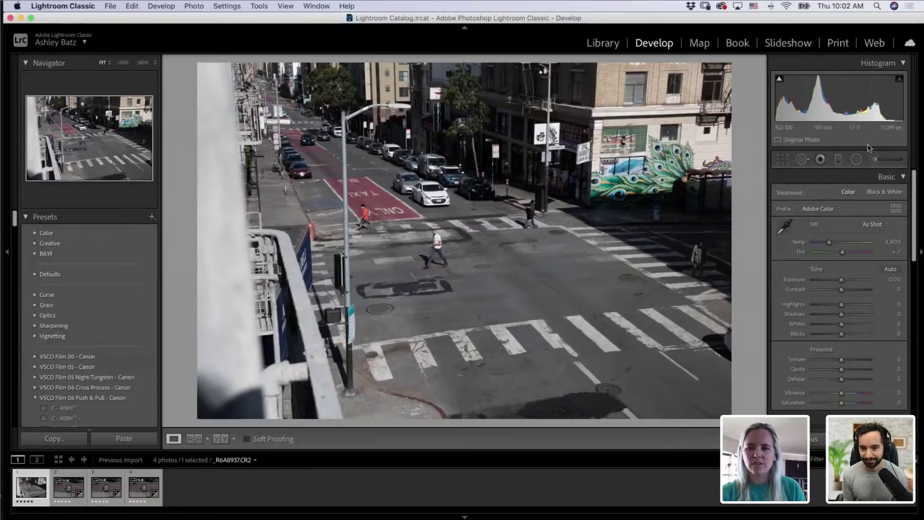
left_click_drag(920, 202, 915, 306)
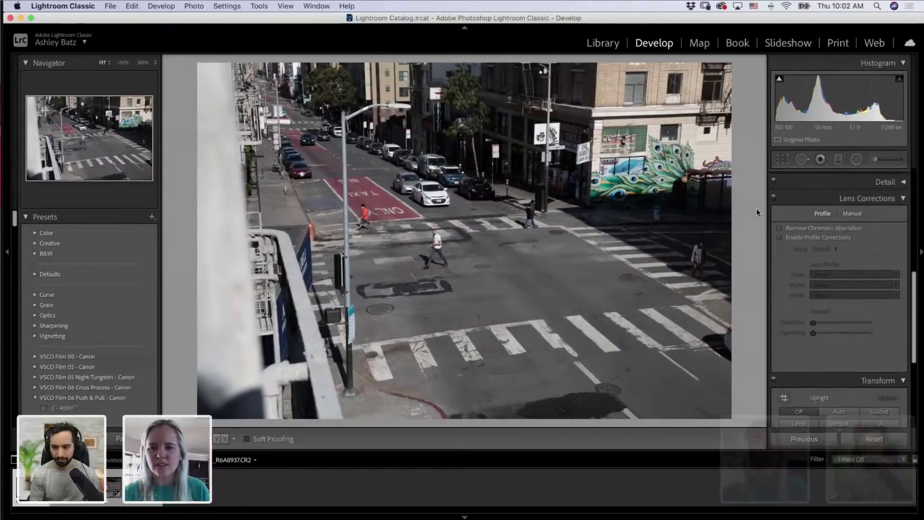
left_click(779, 228)
left_click(779, 237)
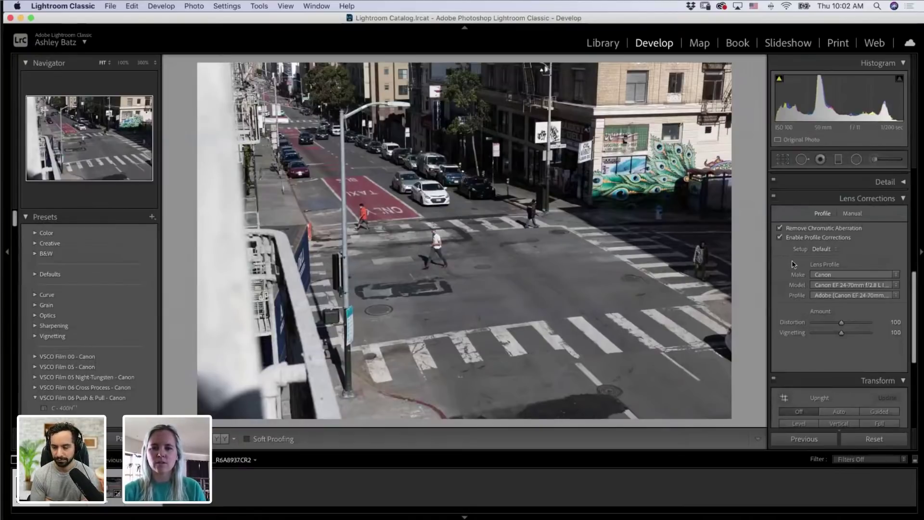
Step: Toggle Enable Profile Corrections and Remove Chromatic Aberration to compare the photo with and without lens corrections
left_click(779, 237)
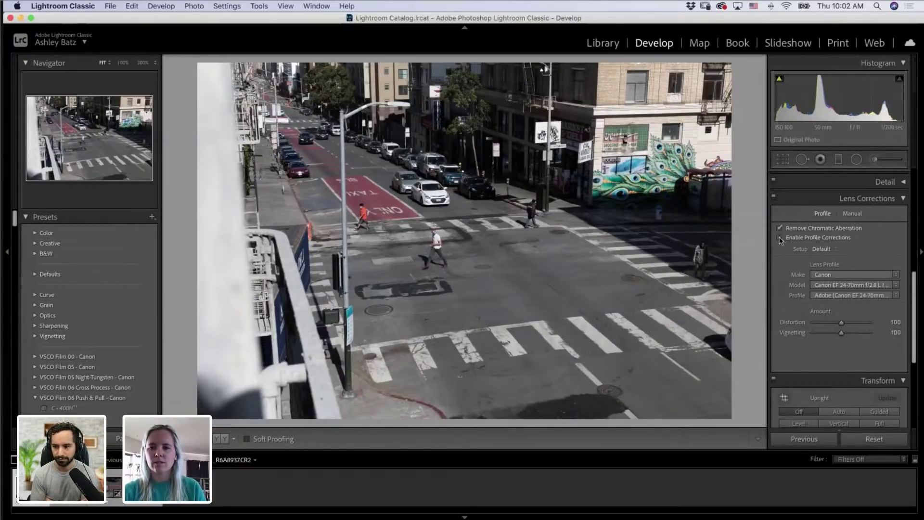
left_click(779, 229)
left_click(779, 238)
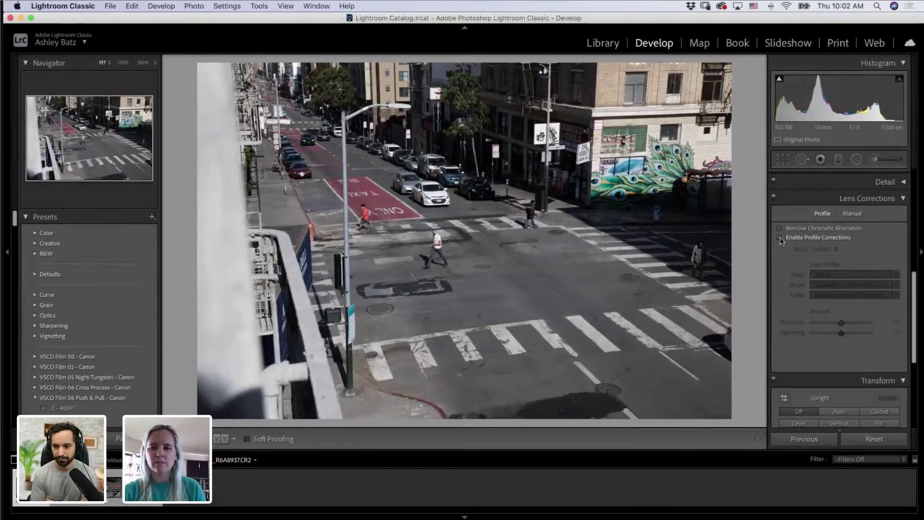
Step: Re-enable Enable Profile Corrections and Remove Chromatic Aberration for _R6A8937.CR2, and collapse the Lens Corrections settings
left_click(780, 238)
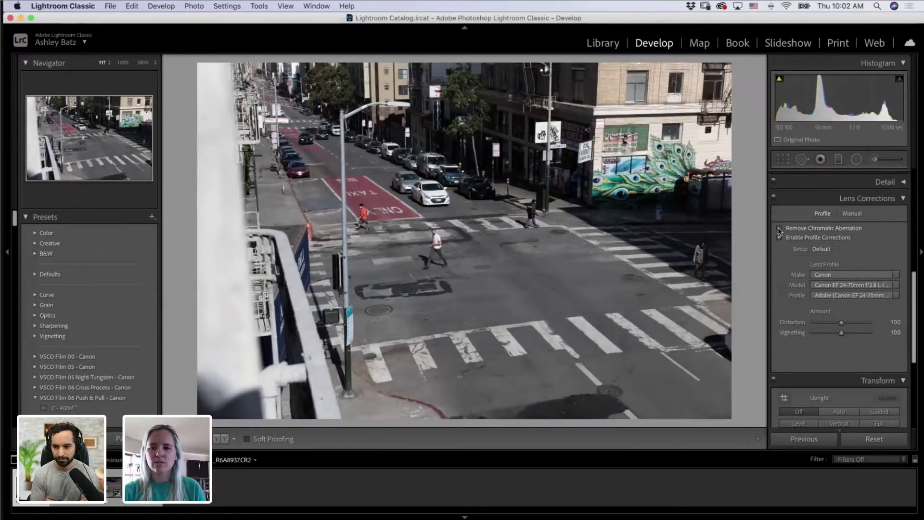
left_click(778, 228)
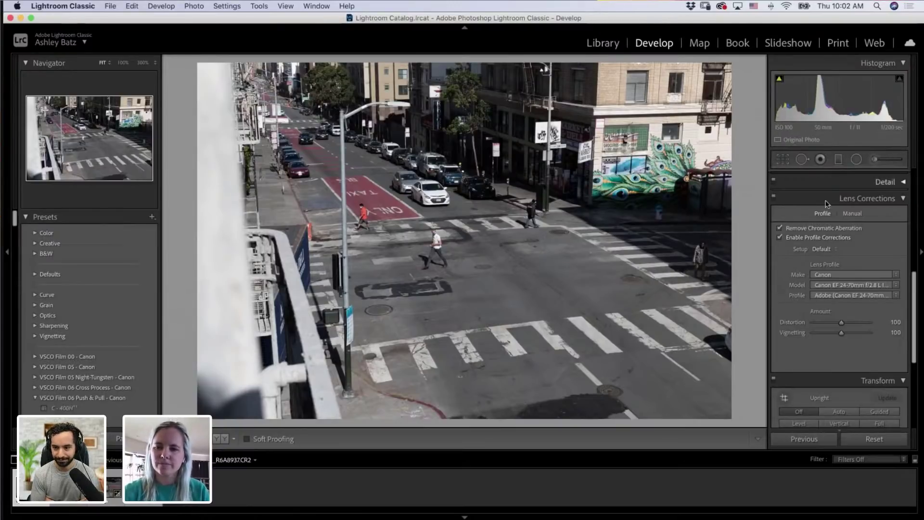
left_click(902, 200)
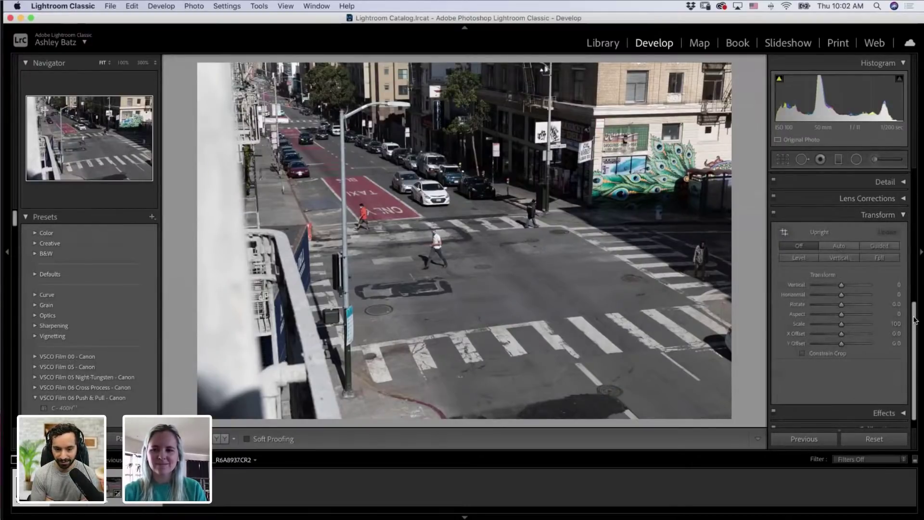
scroll(905, 250, "up", 10)
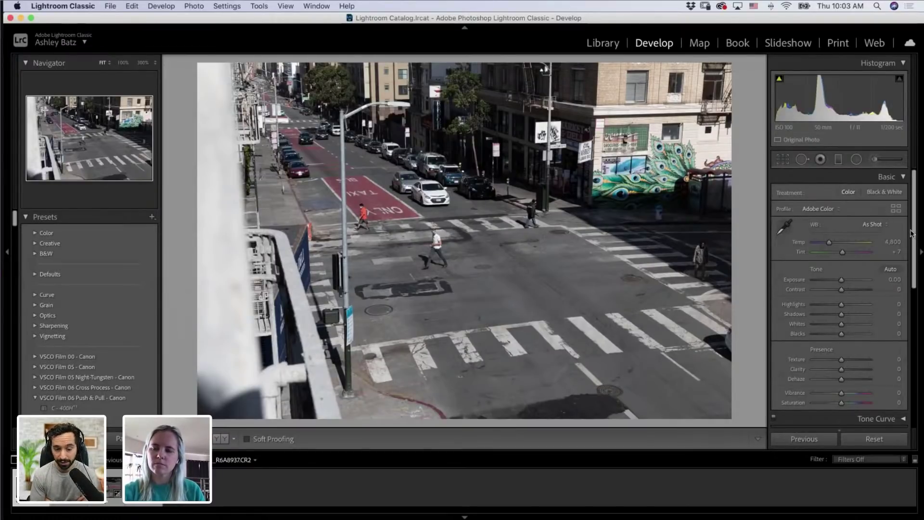
Step: Select all imported photos and synchronize the develop settings of _R6A8937.CR2 to them with the default options
key("Right")
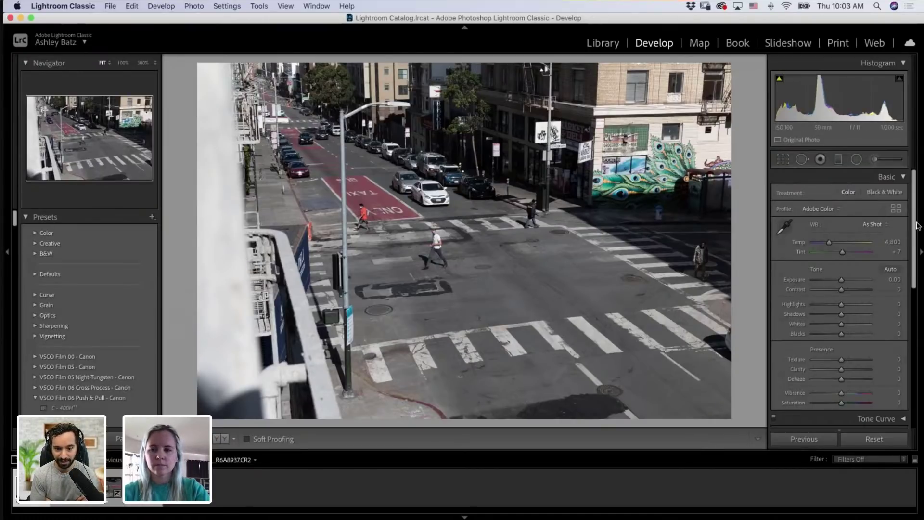
left_click_drag(914, 224, 908, 367)
scroll(909, 378, "up", 5)
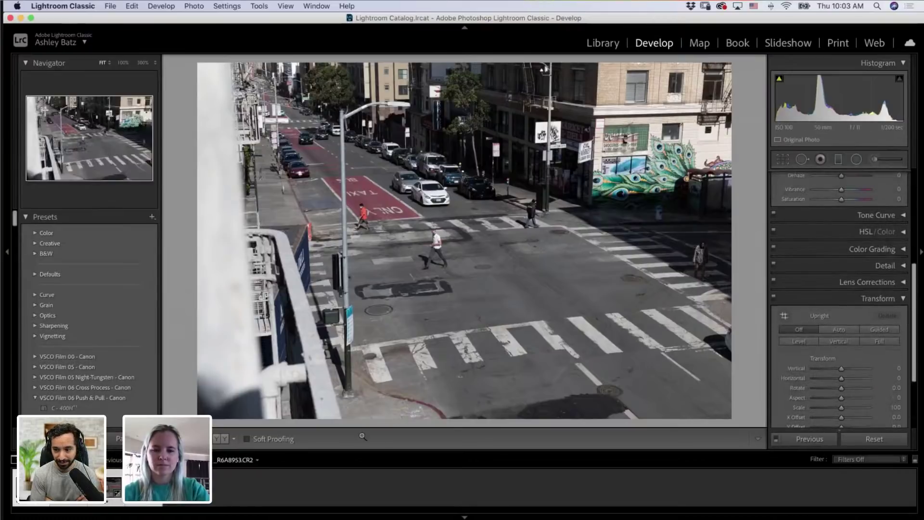
key("super+a")
left_click(808, 439)
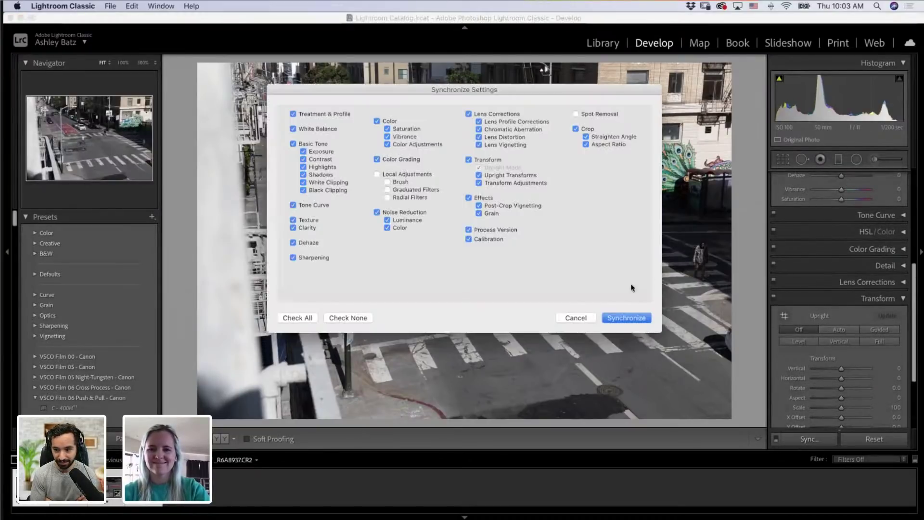
left_click(626, 318)
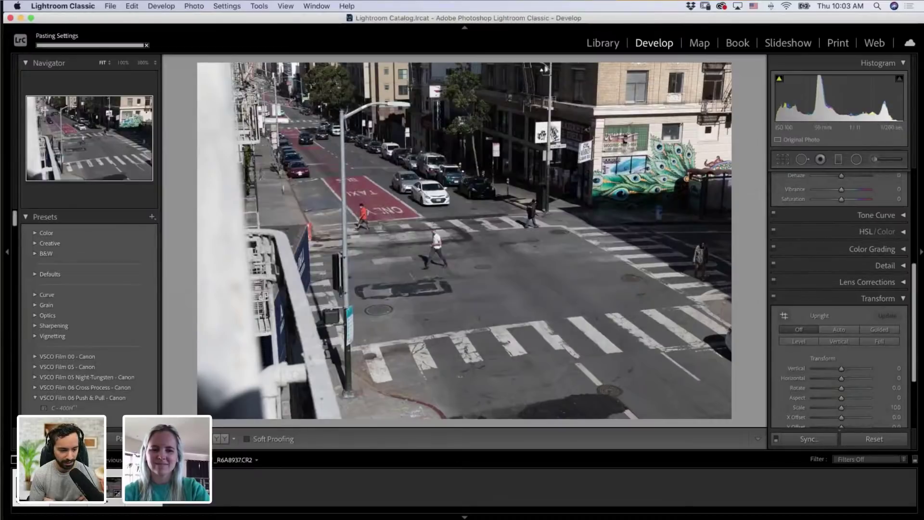
Step: Step through the synchronized photos one by one to check the applied lens corrections
key("Right")
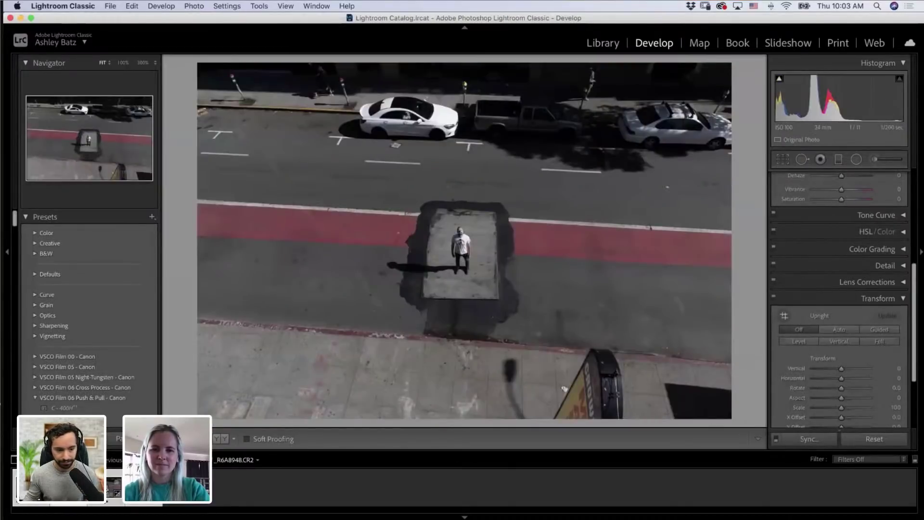
key("Right")
key("Right")
key("Right")
key("Right")
key("Right")
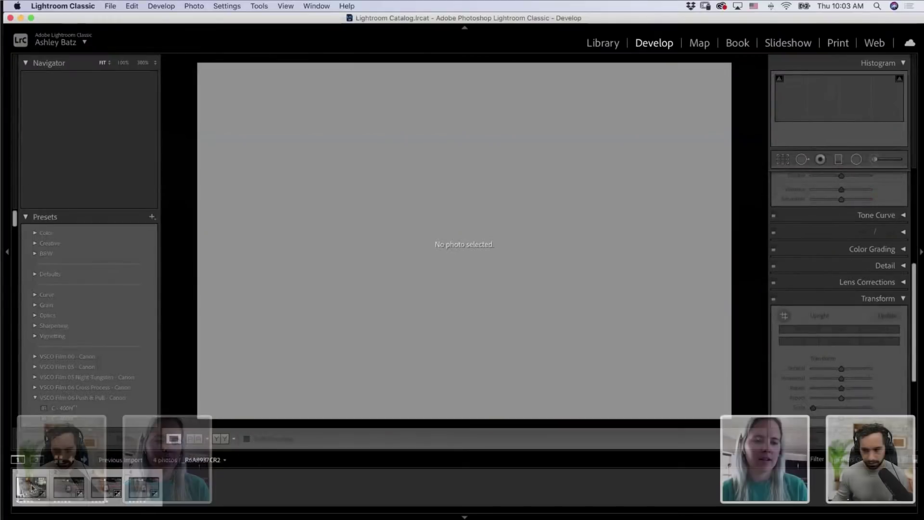
Step: Select all four photos, create virtual copies of them, and clear the selection
left_click(42, 485)
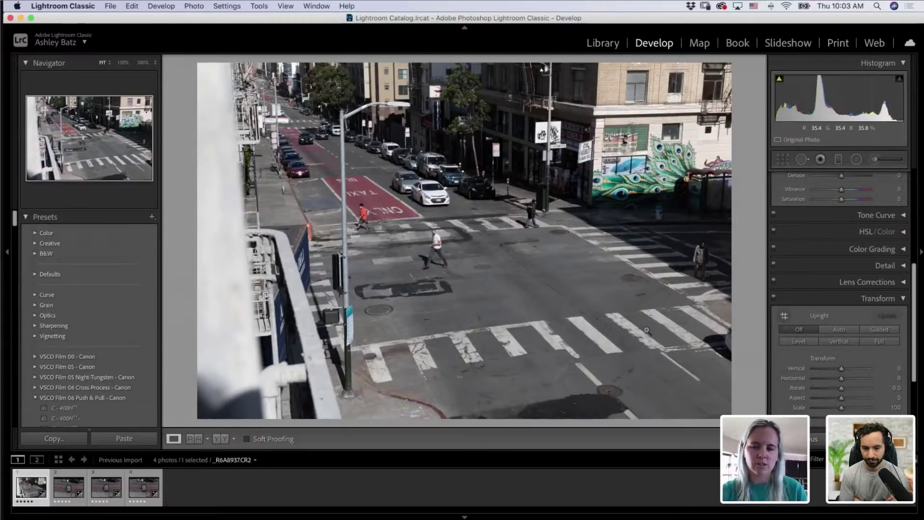
left_click(142, 490, "shift")
right_click(136, 487)
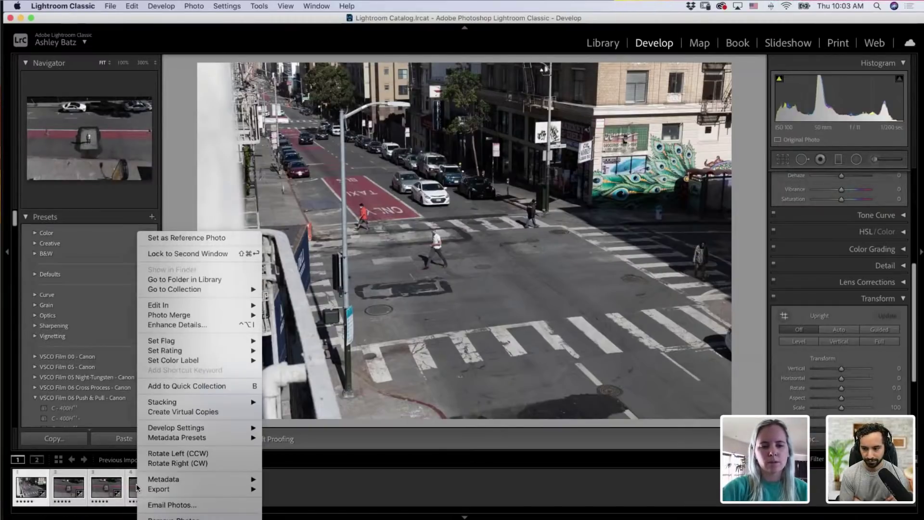
left_click(156, 411)
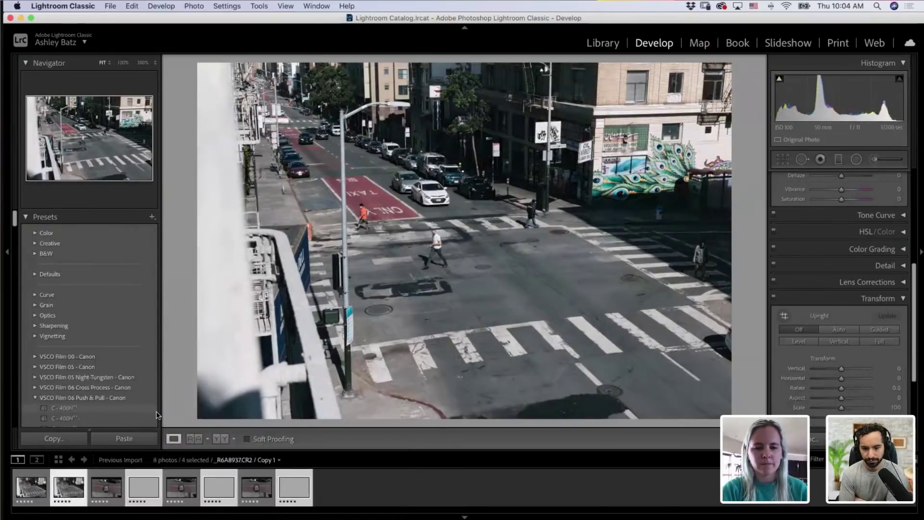
left_click(341, 490)
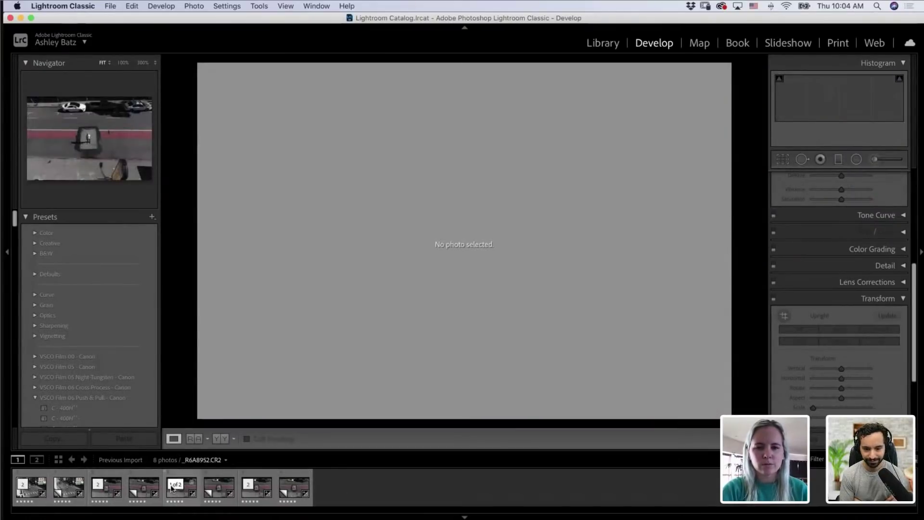
Step: Open the original _R6A8937.CR2 for cropping and set the crop aspect ratio to 4 x 5 / 8 x 10
left_click(37, 494)
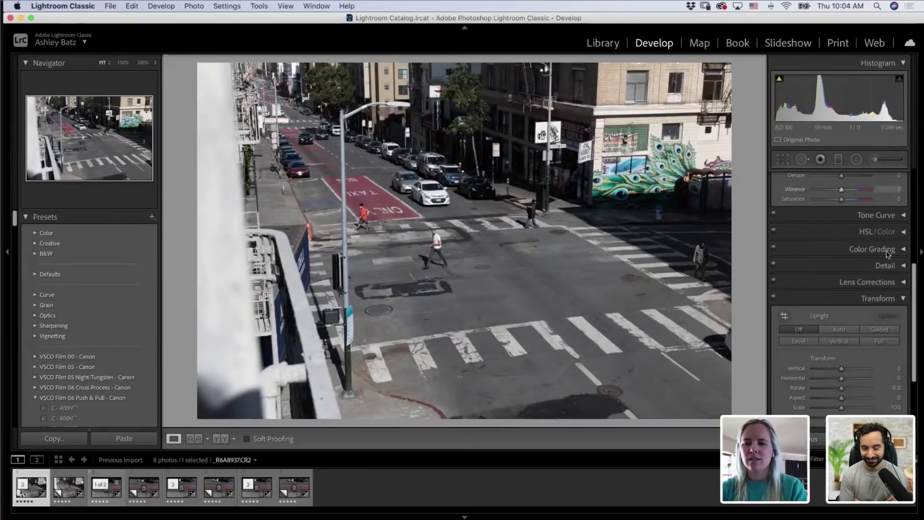
left_click_drag(914, 286, 916, 187)
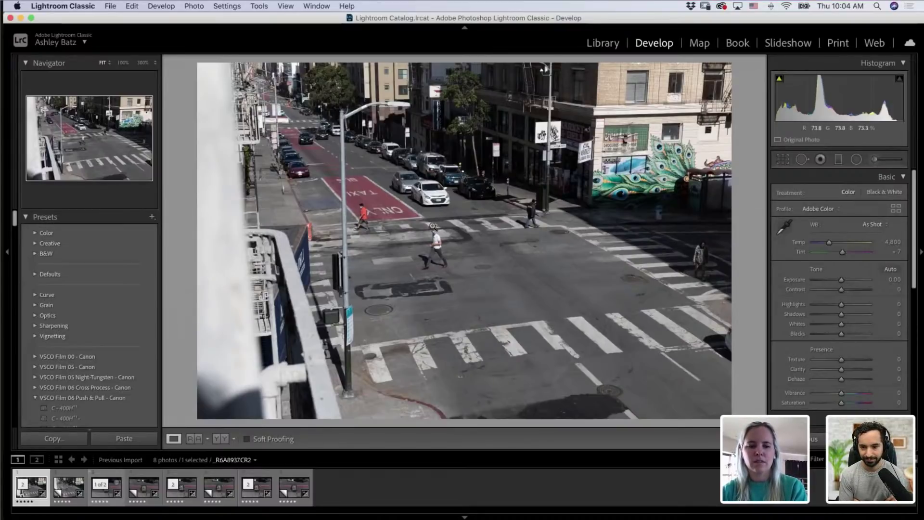
left_click(781, 162)
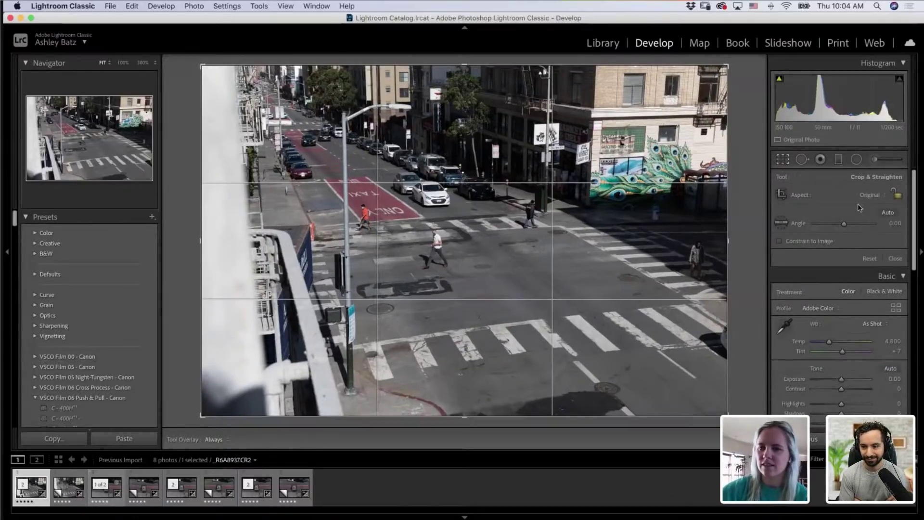
left_click(869, 196)
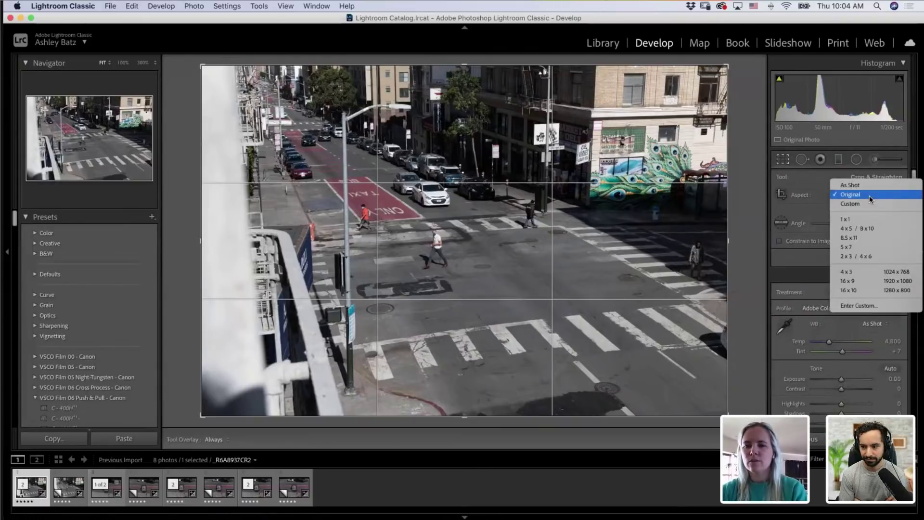
left_click(865, 228)
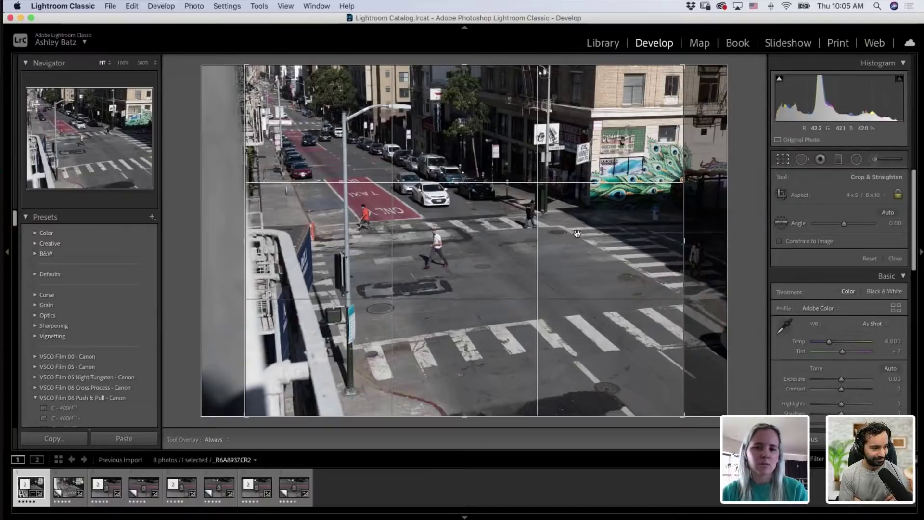
Step: Shift the crop to the photo's left edge, tighten it around the lower-left railing and the white-shirted pedestrian, and apply it
left_click_drag(583, 234, 628, 238)
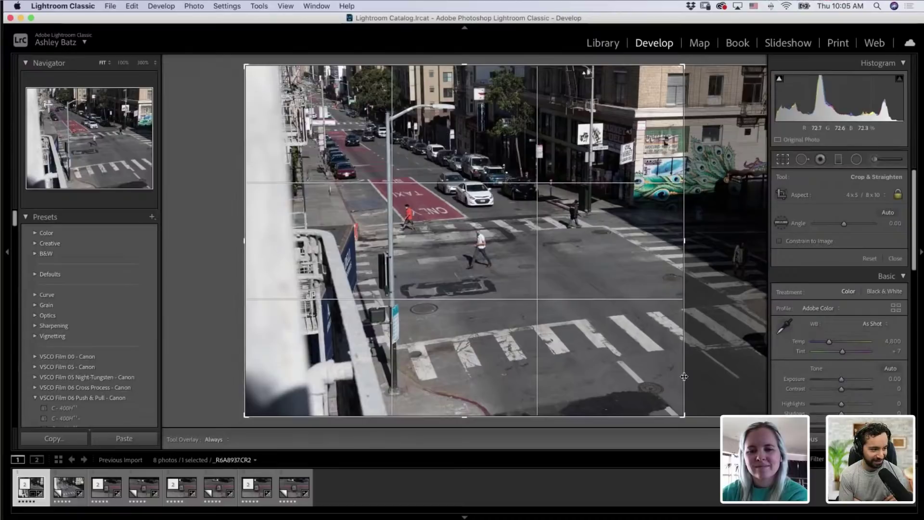
left_click_drag(686, 414, 666, 403)
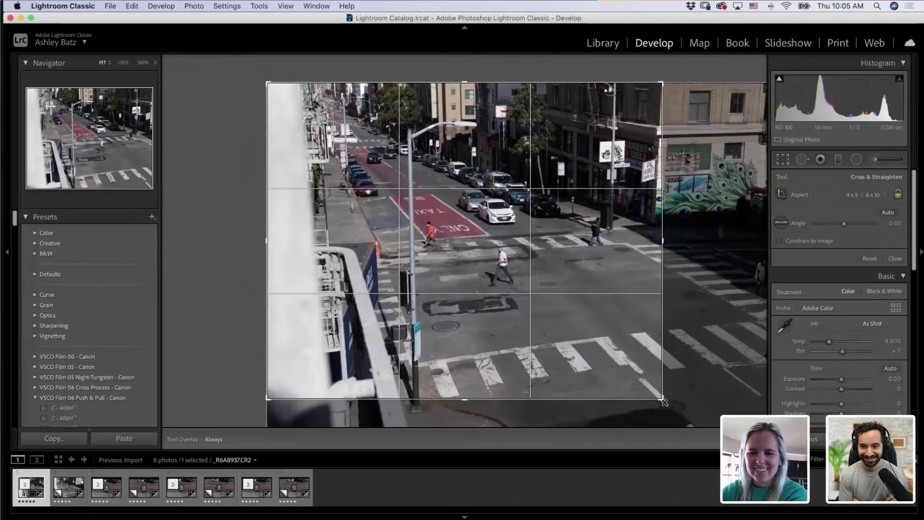
left_click_drag(663, 400, 682, 418)
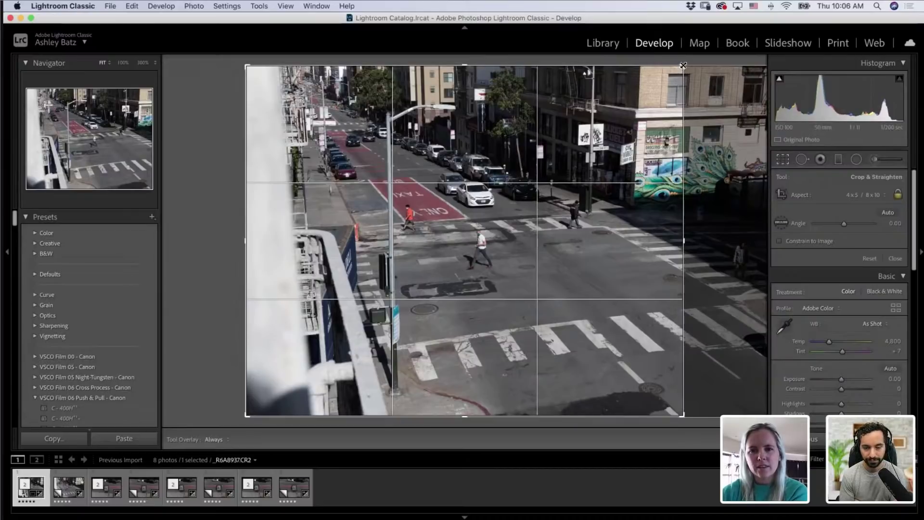
left_click_drag(683, 65, 636, 142)
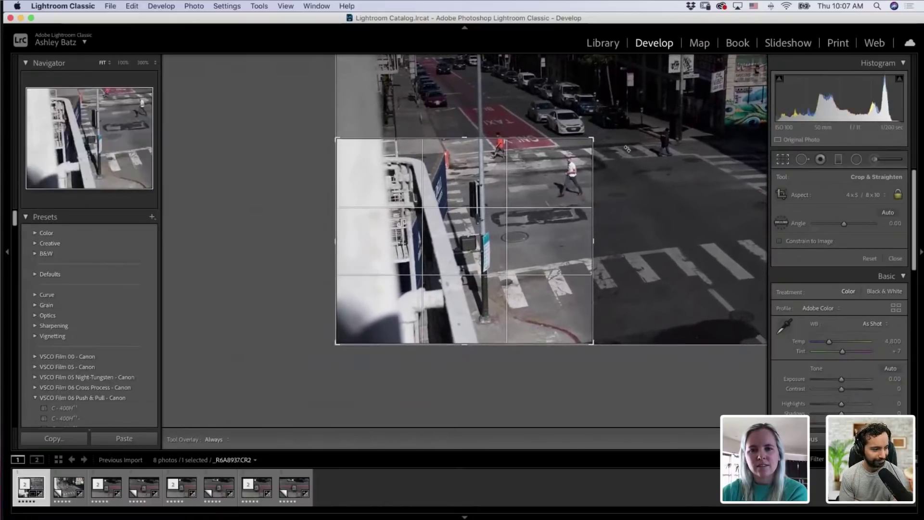
key("Return")
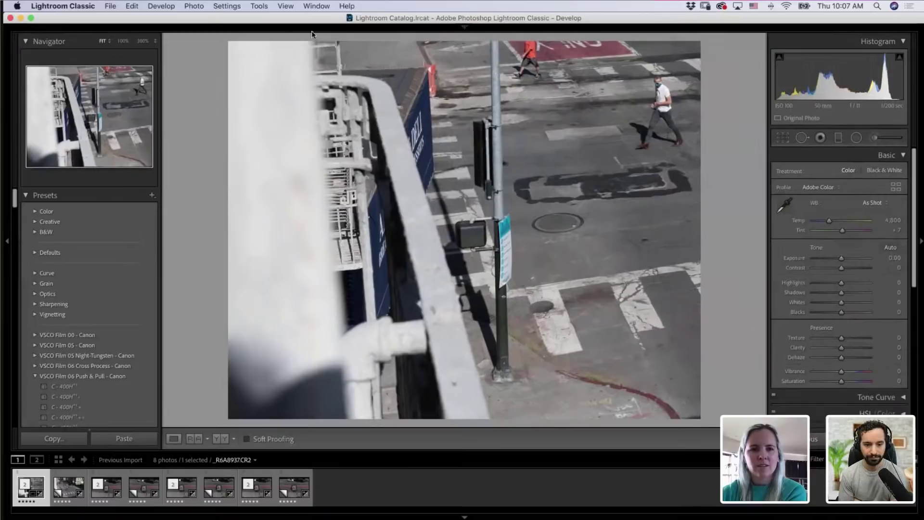
Step: Add the virtual copy of _R6A8937.CR2 to the selection and synchronize the original's settings, including the crop, to it
mouse_move(244, 30)
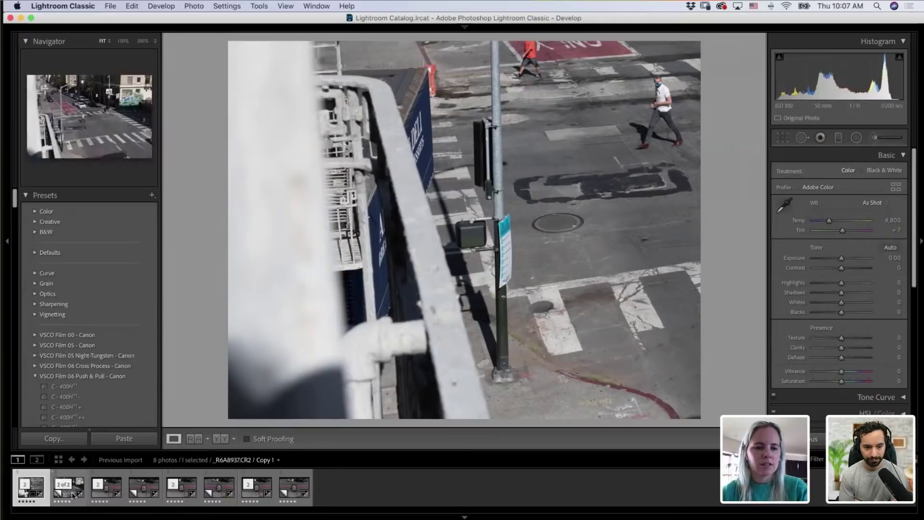
left_click(71, 495, "super")
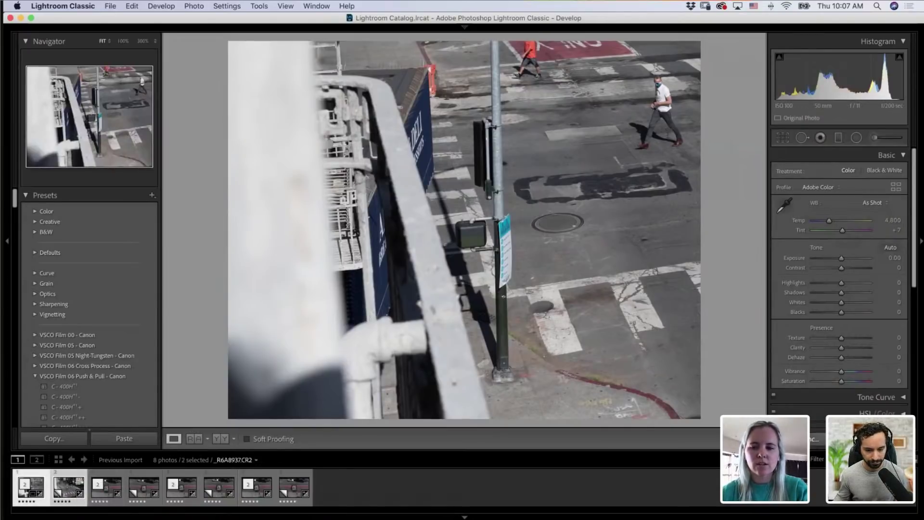
left_click(816, 439)
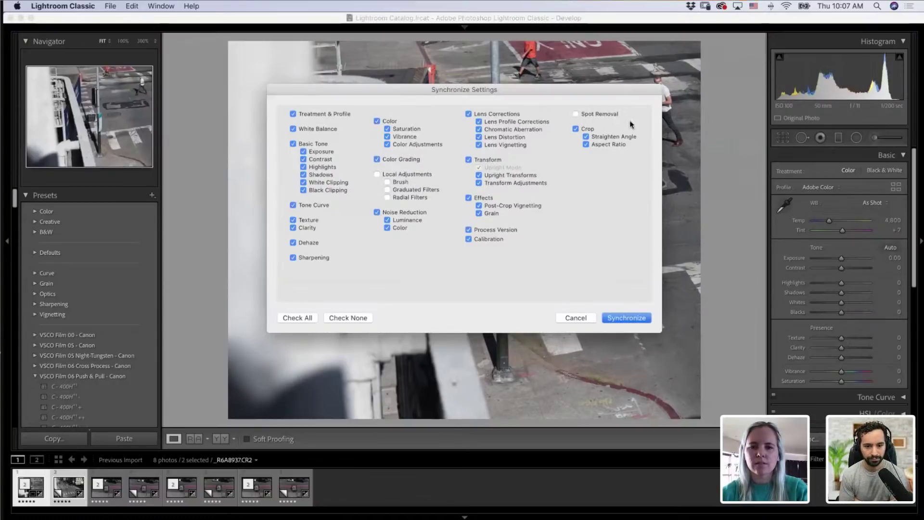
left_click(612, 318)
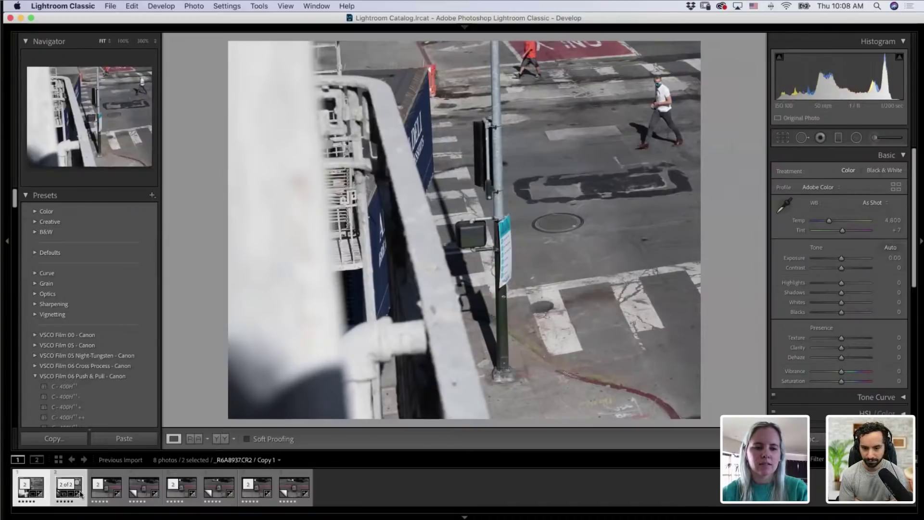
Step: Collapse the _R6A8937.CR2 stack and undo the collapse
left_click(107, 495)
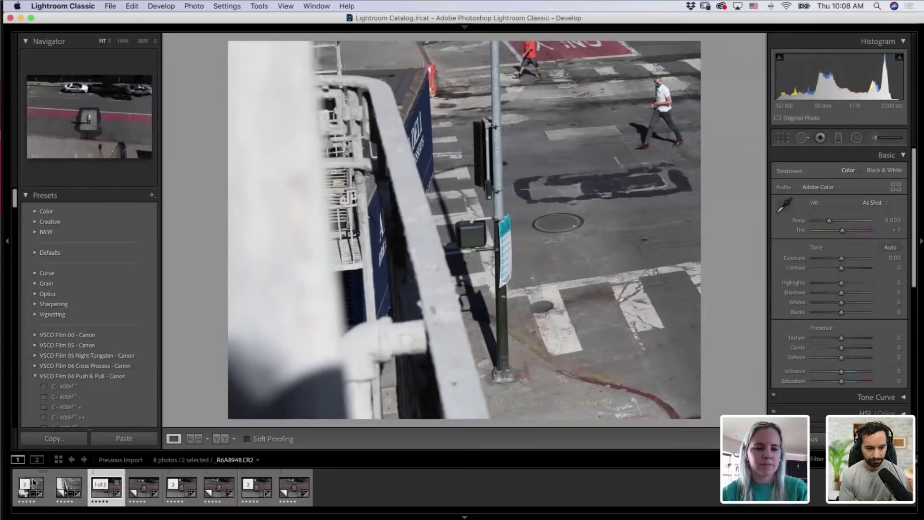
left_click(48, 493)
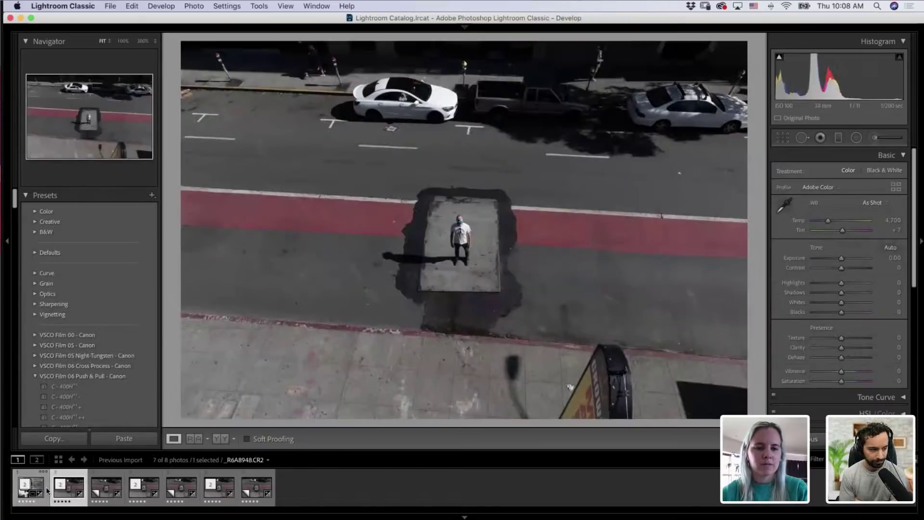
left_click(21, 492)
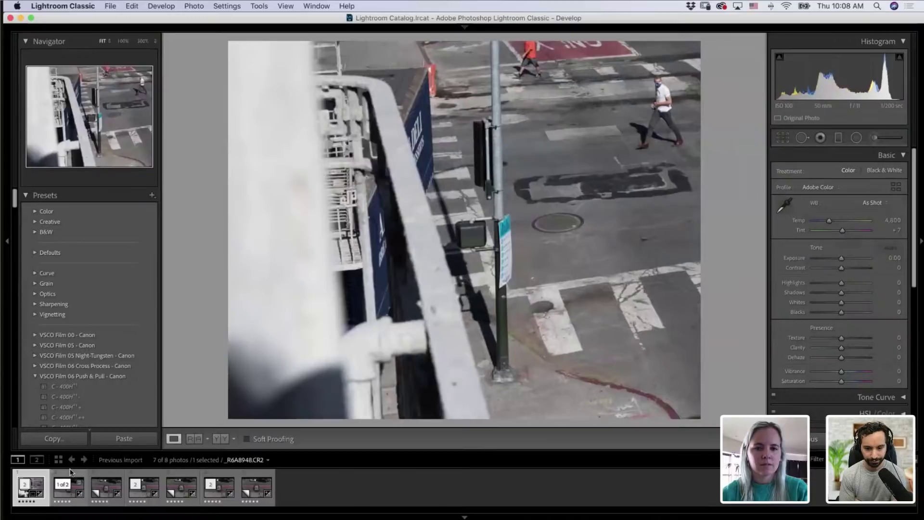
left_click(71, 470)
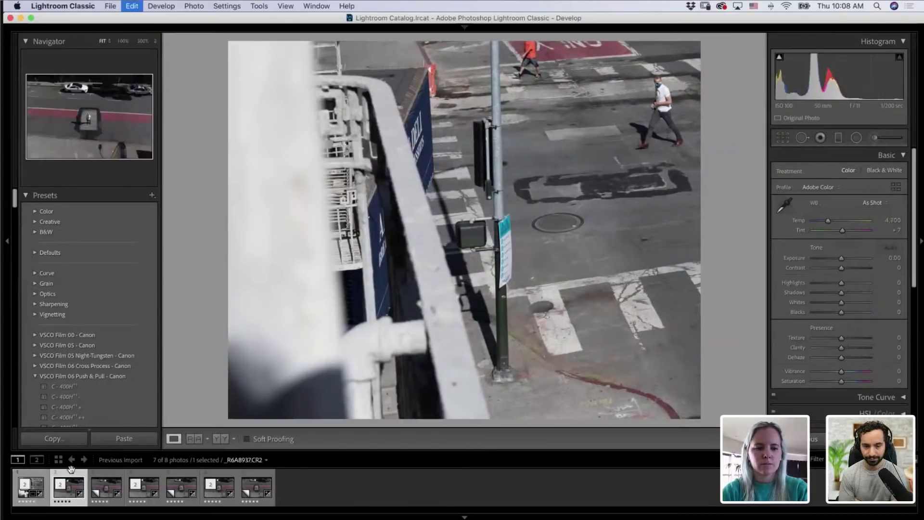
key("super+z")
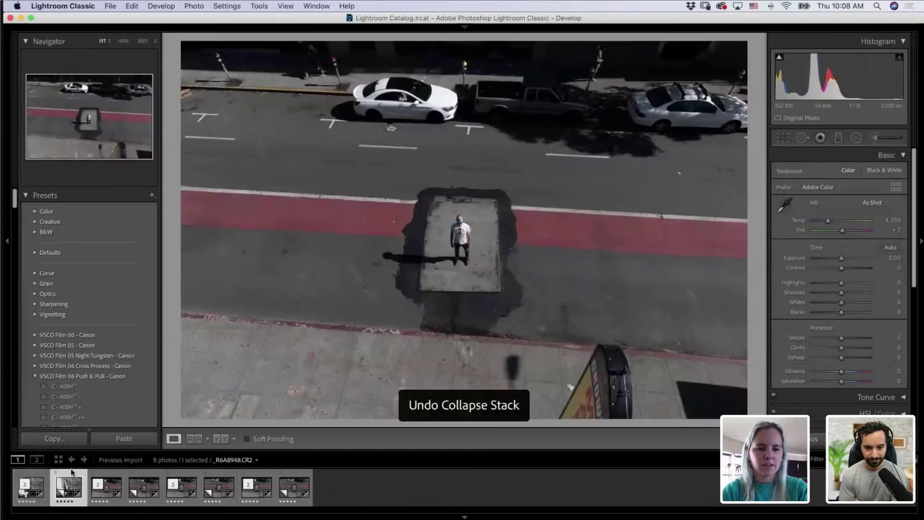
Step: Select the original _R6A8937.CR2 and check its chromatic aberration and lens profile correction settings
key("Left")
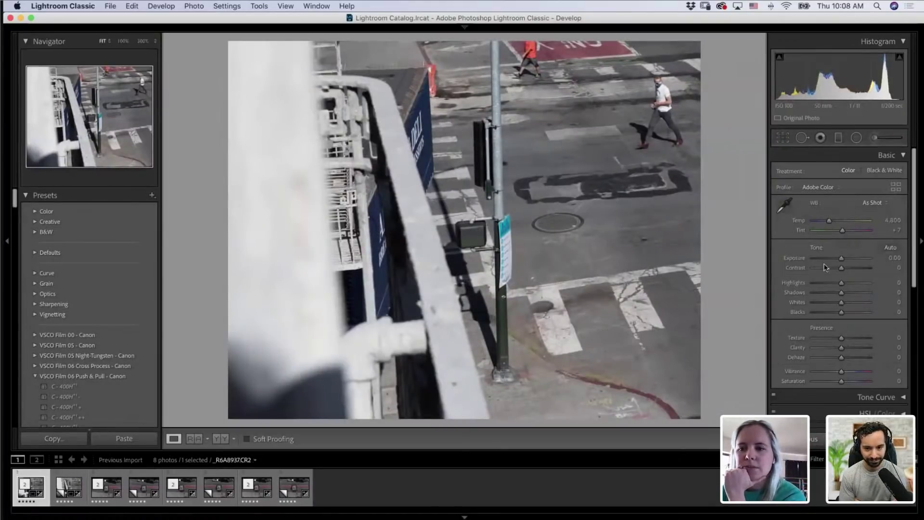
scroll(908, 357, "down", 10)
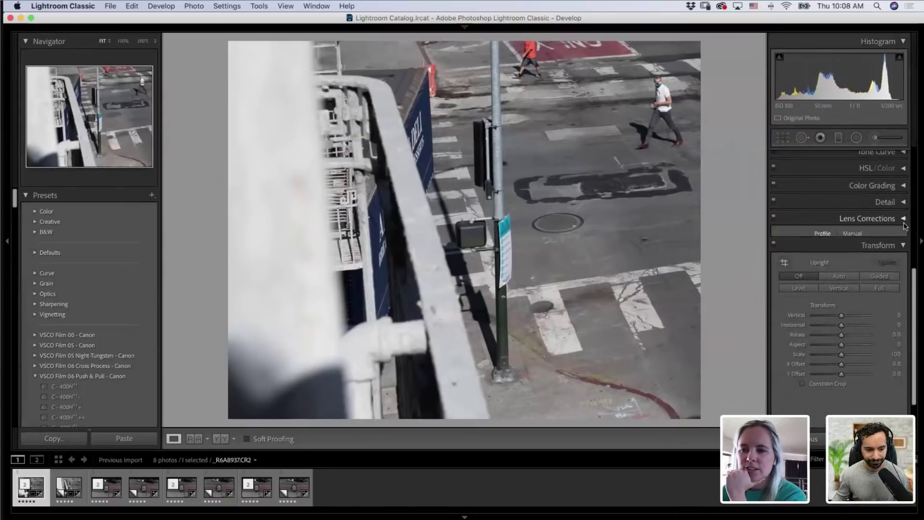
left_click(794, 222)
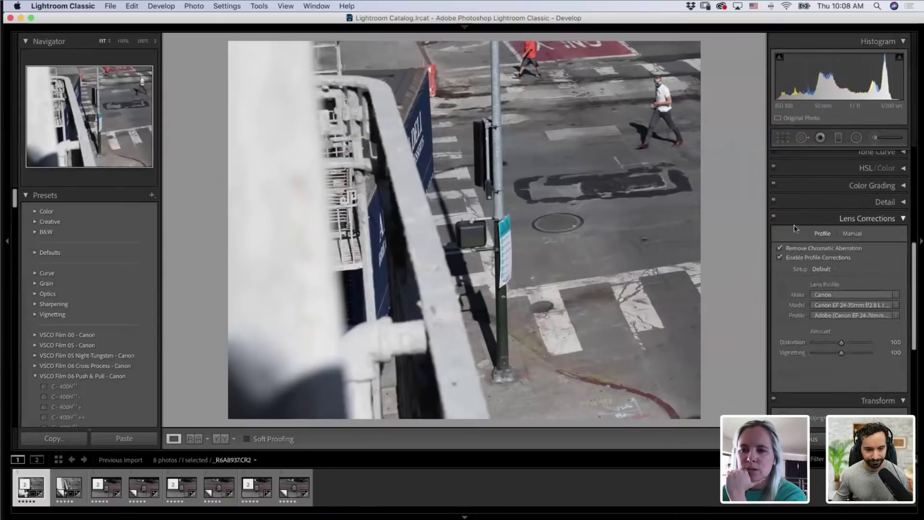
left_click(903, 219)
scroll(890, 240, "up", 10)
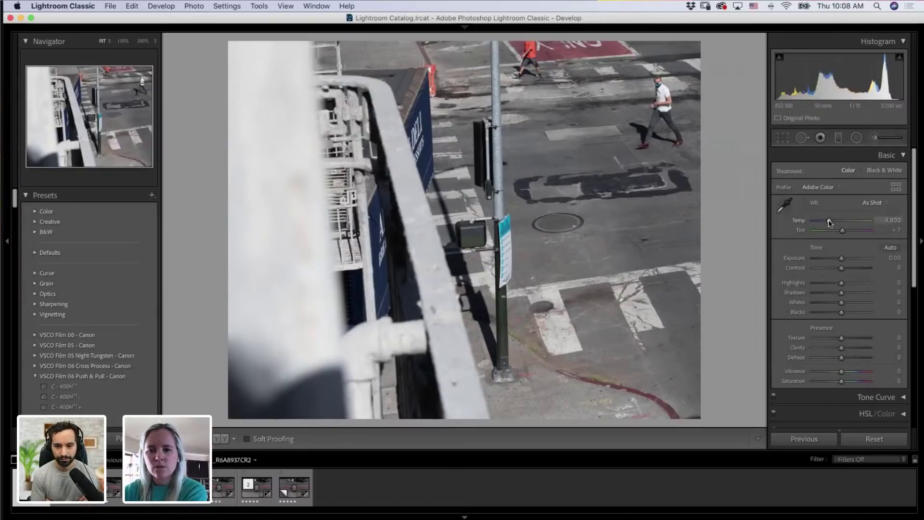
Step: Warm the photo's white balance, trying a temperature of 5,200 and settling on 5,993
left_click_drag(828, 221, 833, 223)
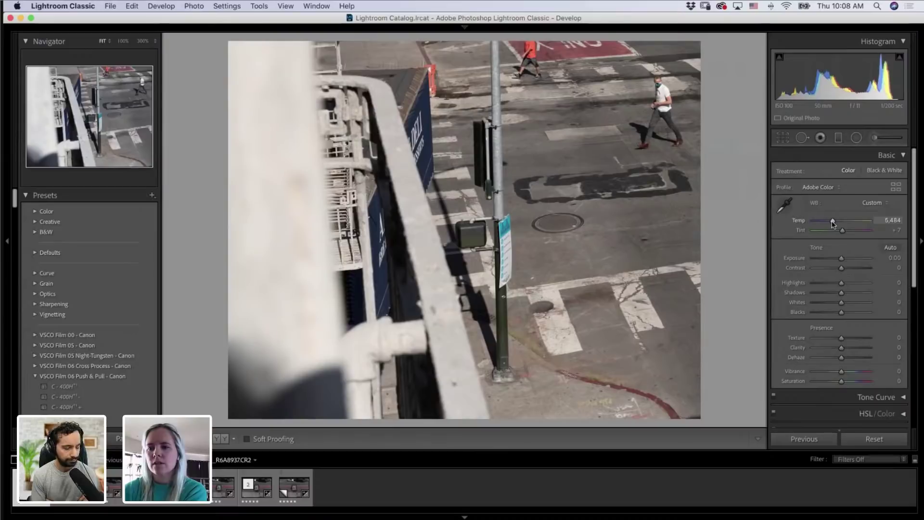
left_click_drag(833, 223, 833, 224)
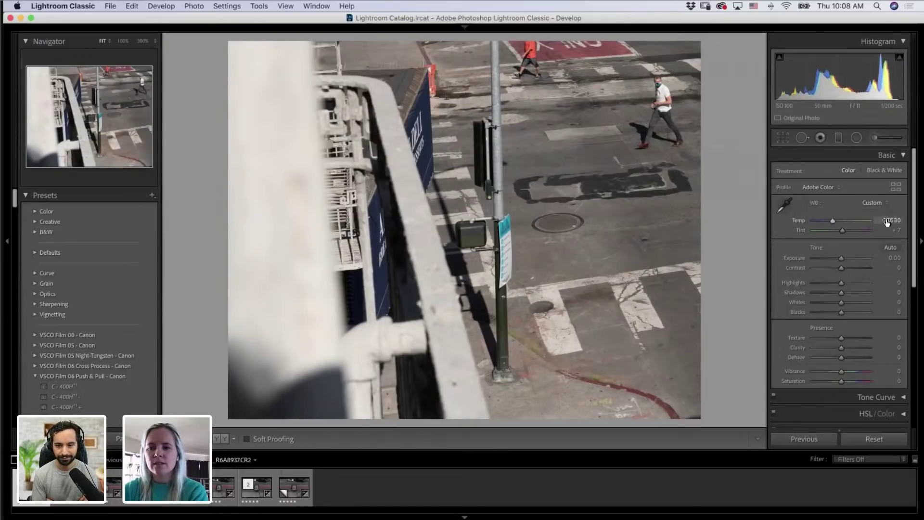
left_click(886, 223)
type("5,2")
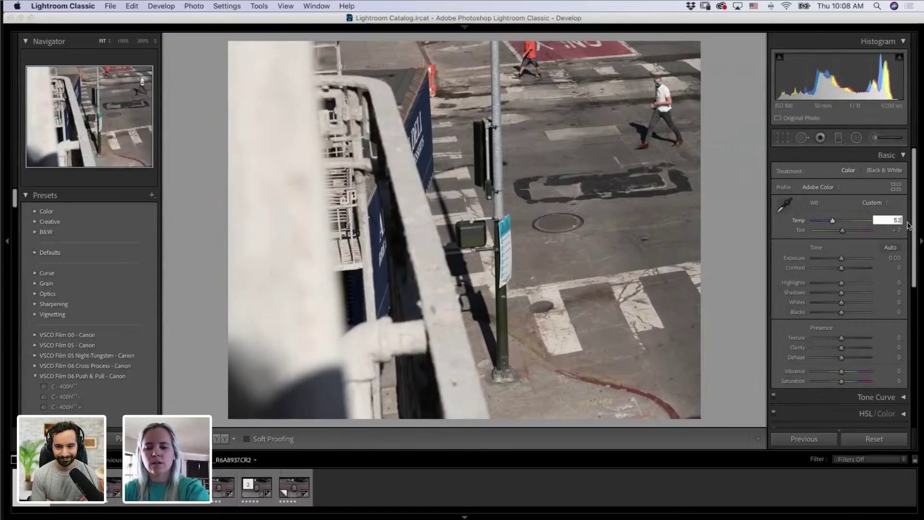
type("00")
key("Return")
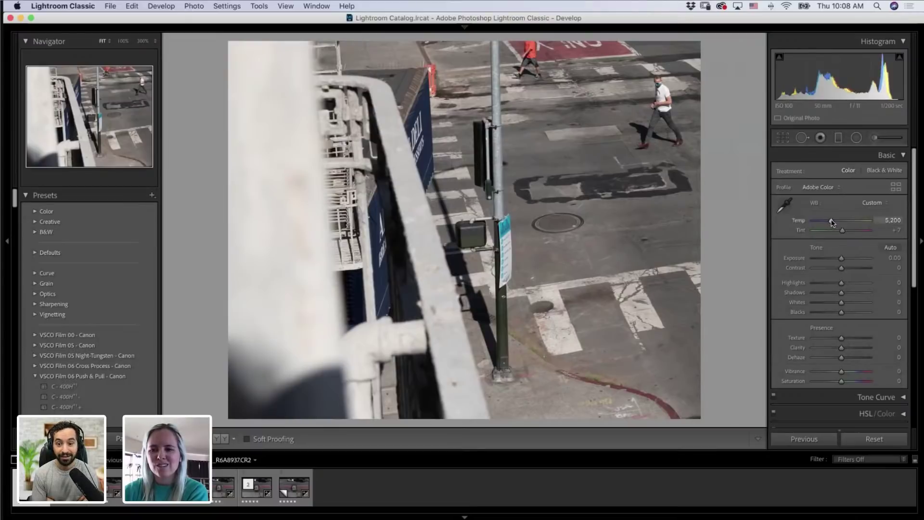
mouse_move(831, 222)
left_mouse_down()
mouse_move(847, 222)
mouse_move(835, 223)
left_mouse_up()
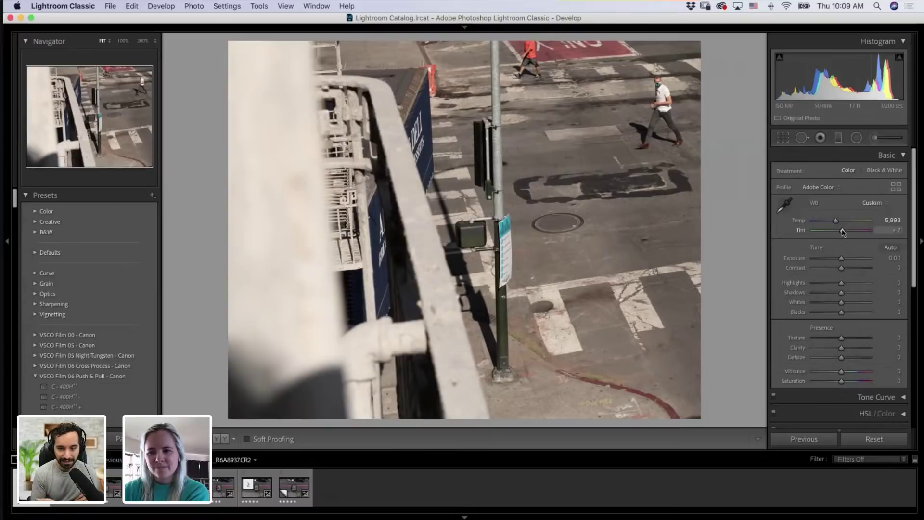
left_click_drag(843, 232, 843, 246)
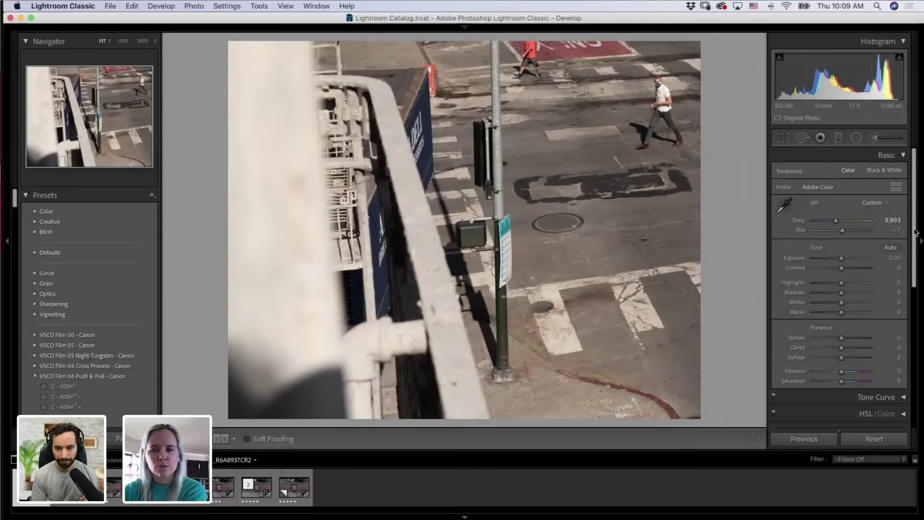
Step: Try lowering the photo's contrast to -64, and settle on a Contrast of +30
left_click_drag(914, 231, 917, 265)
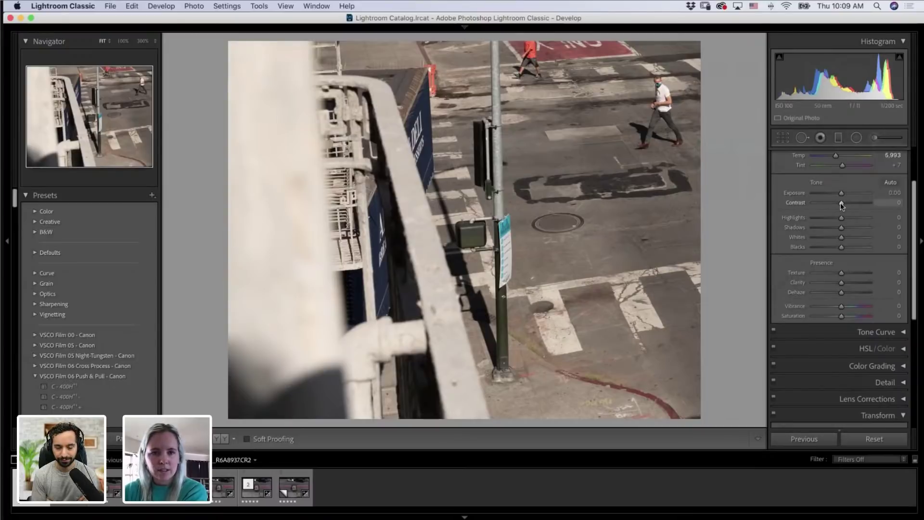
left_click_drag(841, 203, 823, 207)
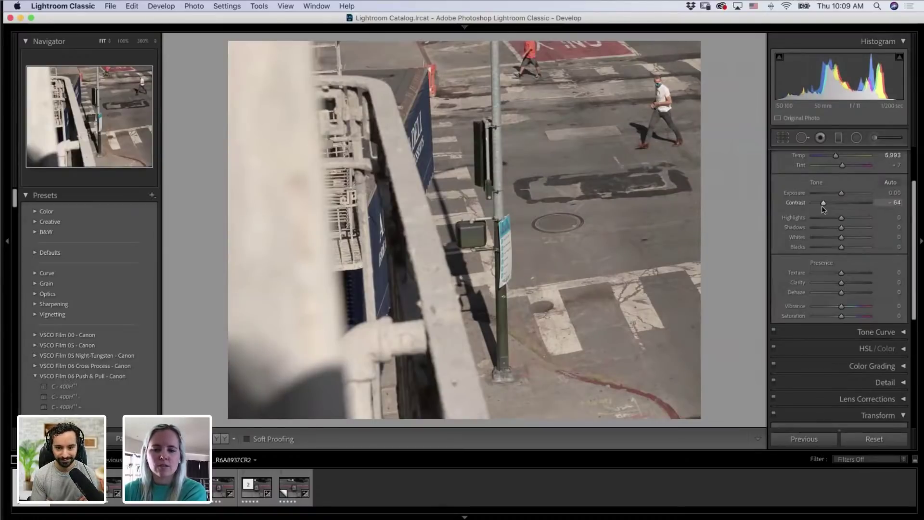
left_click_drag(822, 206, 847, 205)
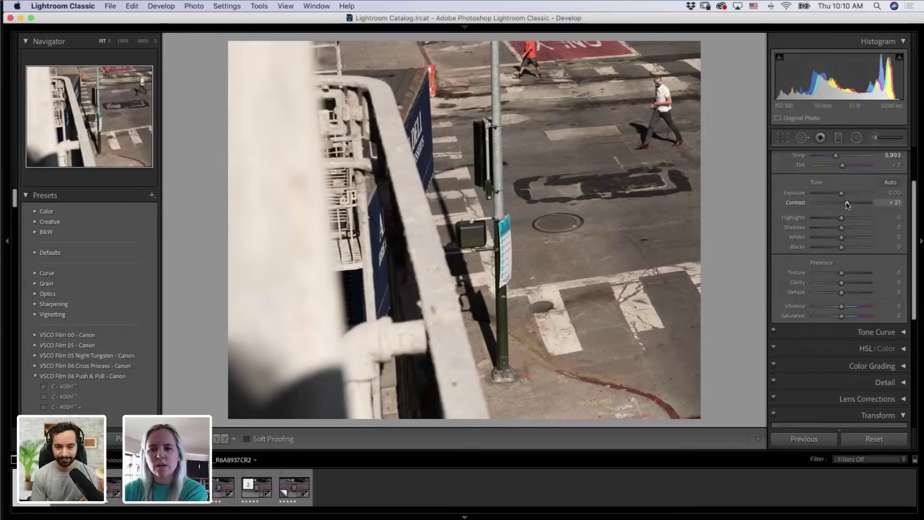
mouse_move(848, 204)
left_mouse_down()
mouse_move(864, 205)
mouse_move(848, 203)
left_mouse_up()
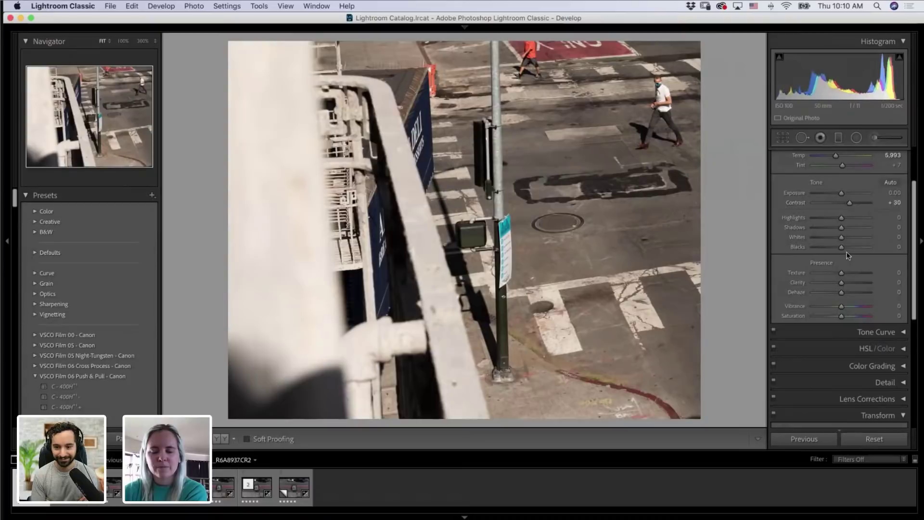
Step: Reduce the photo's highlights, trying -100 and about -81 before settling on -51
left_click(812, 220)
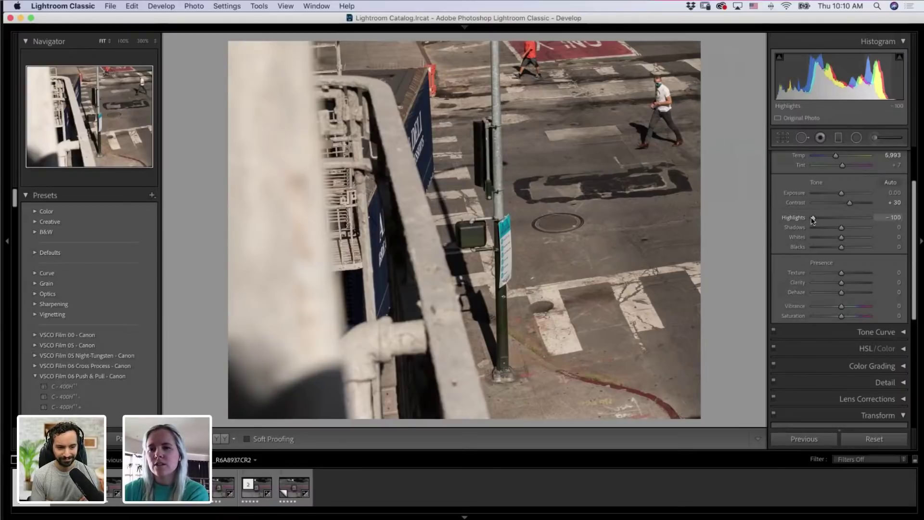
left_click_drag(812, 219, 819, 220)
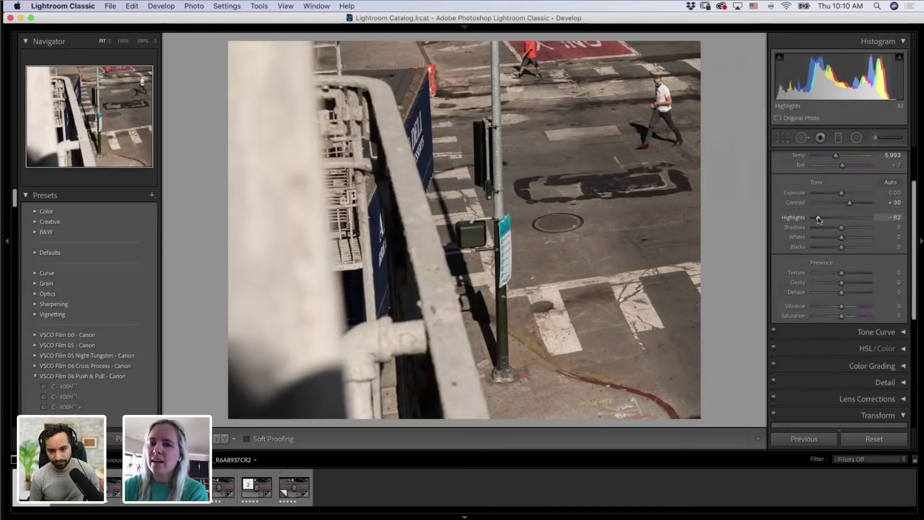
left_click_drag(819, 219, 820, 220)
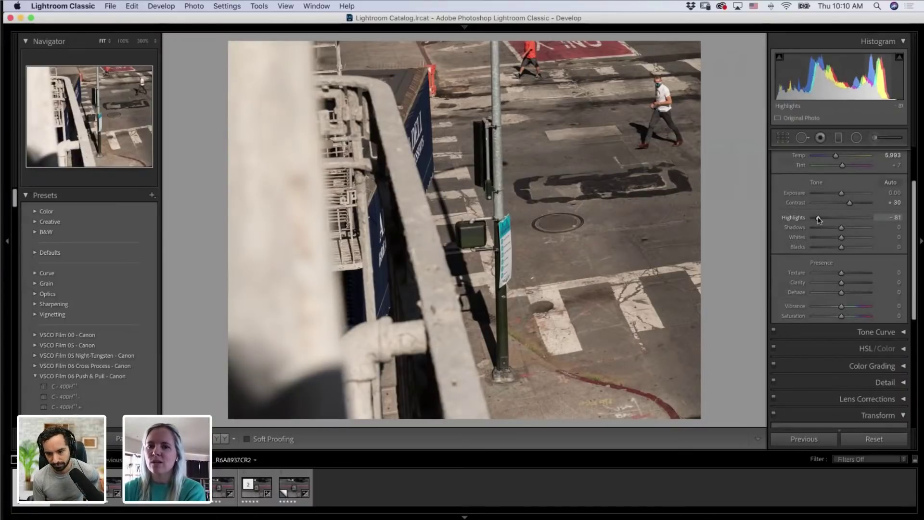
mouse_move(818, 219)
left_mouse_down()
mouse_move(871, 220)
mouse_move(827, 220)
left_mouse_up()
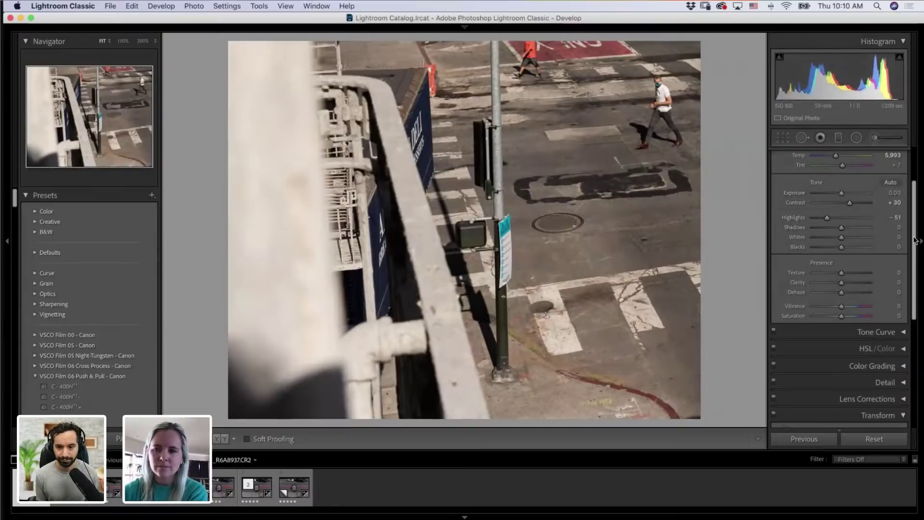
Step: Deepen the photo's dark tones and whites by setting Shadows to -45, Whites to -6 and Blacks to -7
scroll(914, 239, "up", 5)
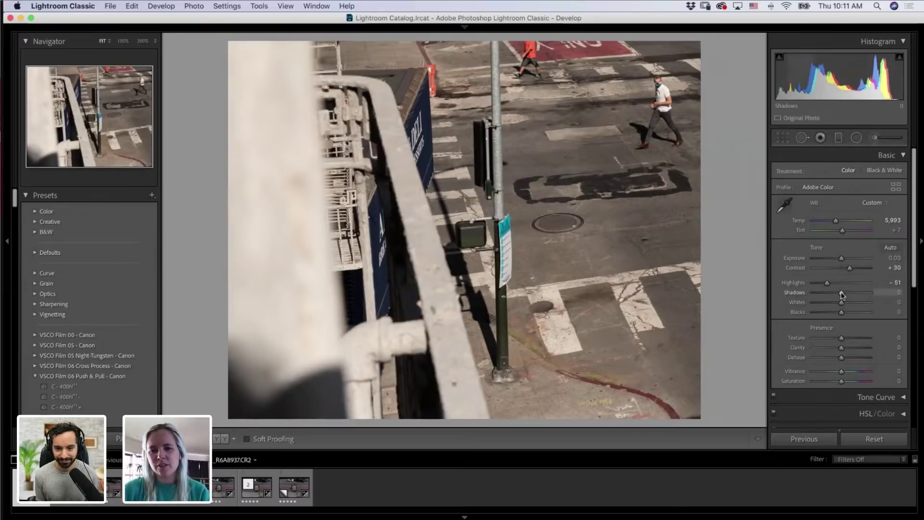
left_click_drag(840, 294, 829, 299)
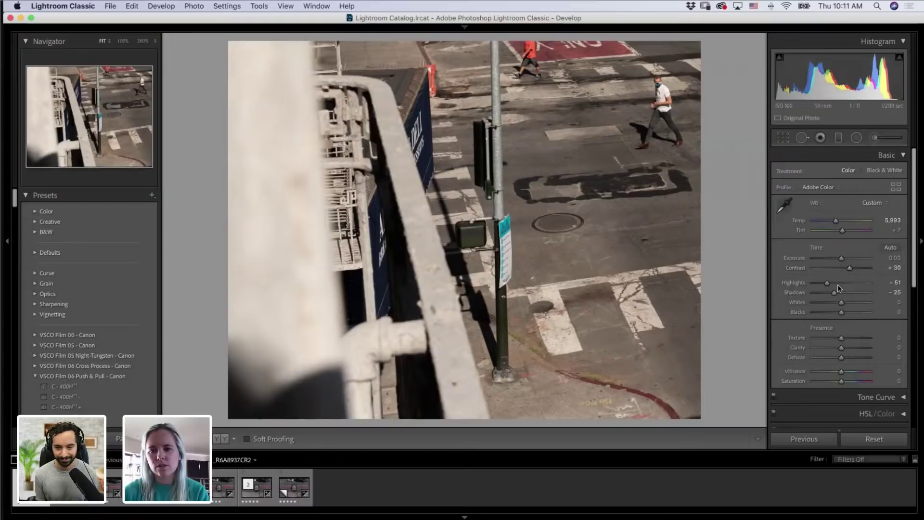
left_click_drag(834, 294, 841, 307)
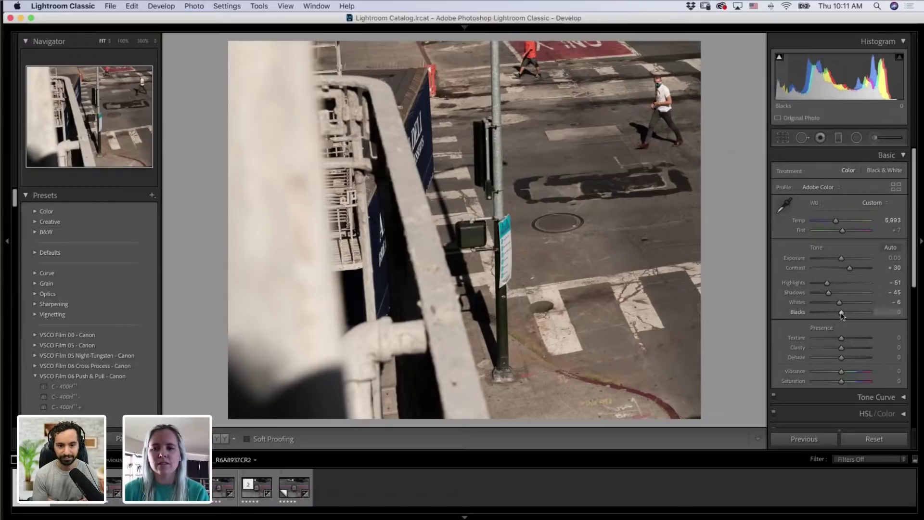
left_click_drag(839, 314, 838, 314)
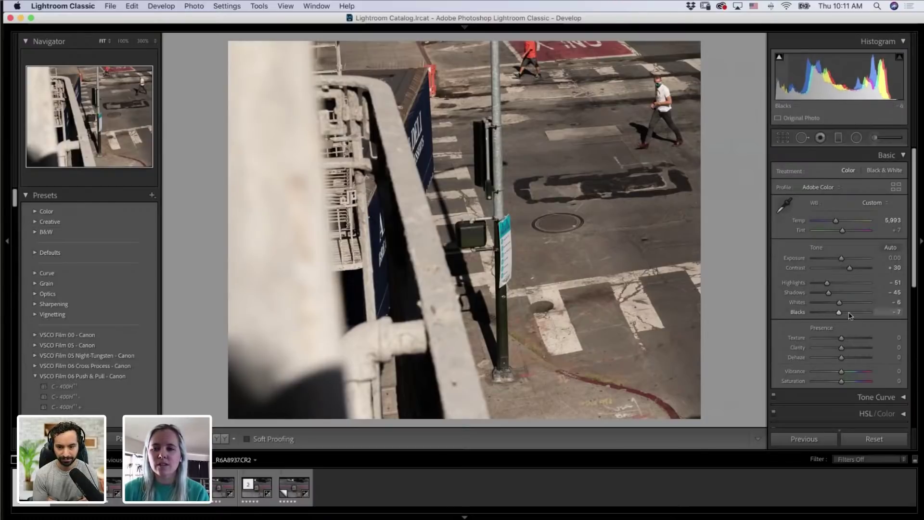
Step: Set the photo's Texture to +7 and its Clarity to -5
left_click_drag(914, 278, 914, 322)
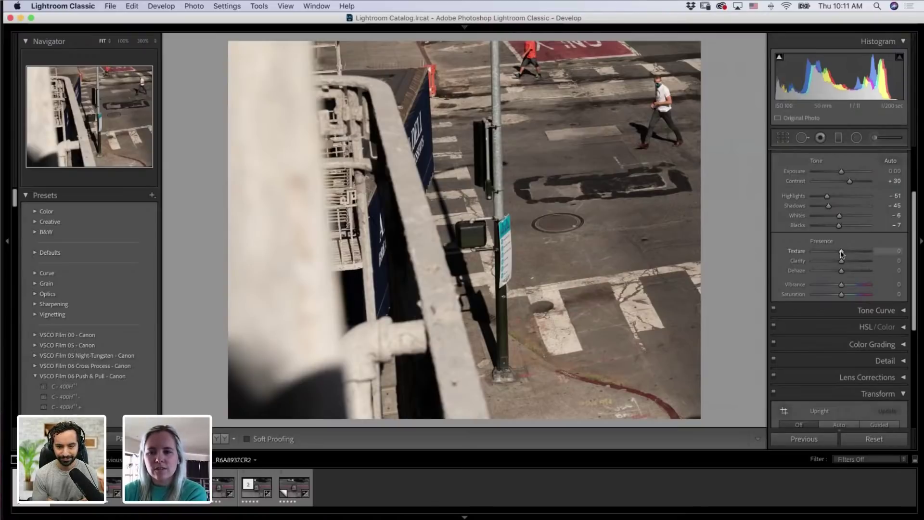
left_click_drag(841, 253, 866, 251)
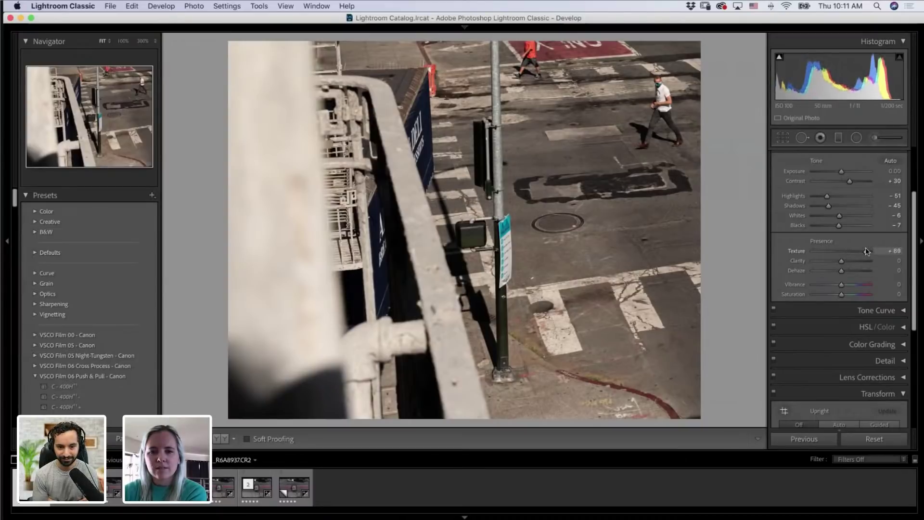
left_click_drag(866, 251, 843, 252)
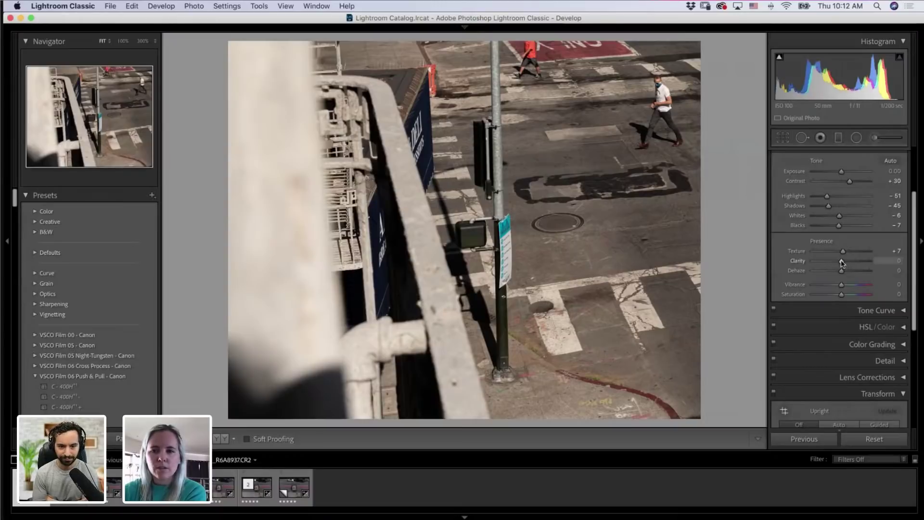
mouse_move(841, 262)
left_mouse_down()
mouse_move(858, 263)
mouse_move(838, 265)
left_mouse_up()
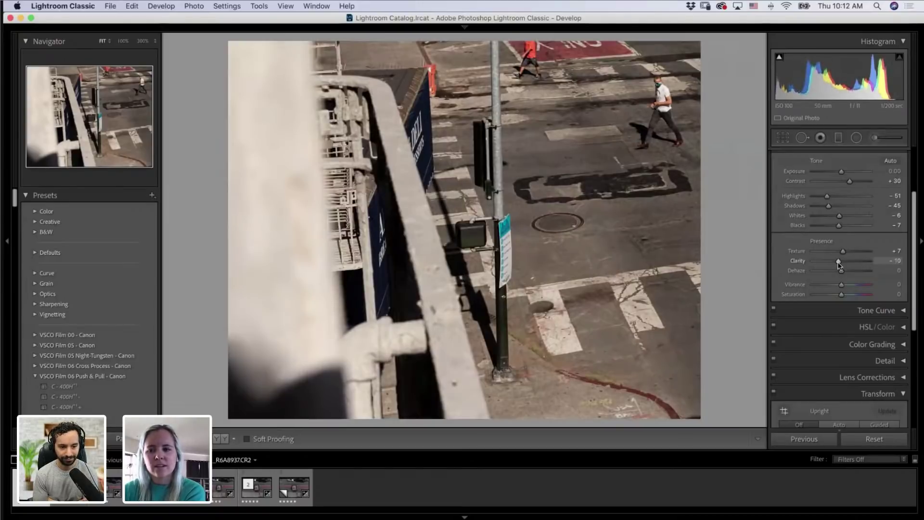
left_click_drag(838, 265, 839, 265)
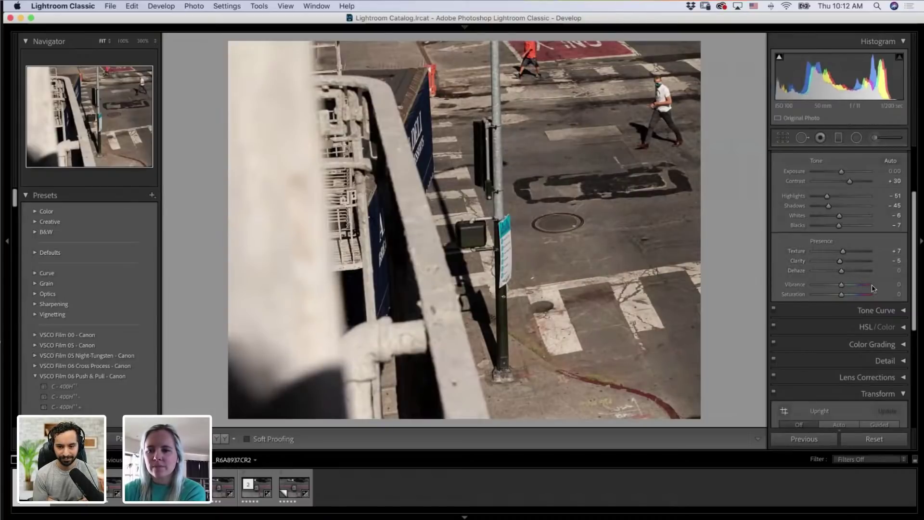
Step: Try out Saturation and Vibrance changes on the photo and return both to 0
left_click_drag(916, 247, 916, 264)
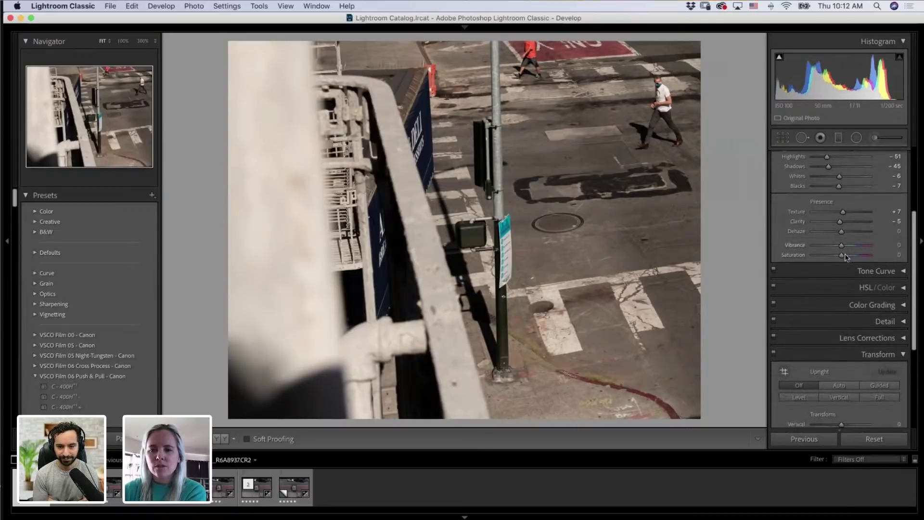
mouse_move(841, 257)
left_mouse_down()
mouse_move(855, 257)
mouse_move(839, 258)
mouse_move(857, 246)
mouse_move(840, 247)
left_mouse_up()
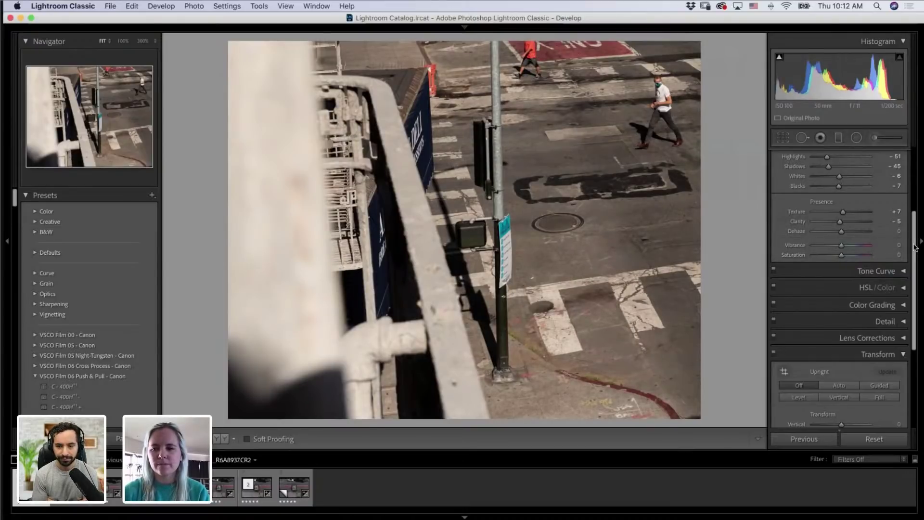
scroll(913, 233, "up", 1)
scroll(913, 233, "up", 3)
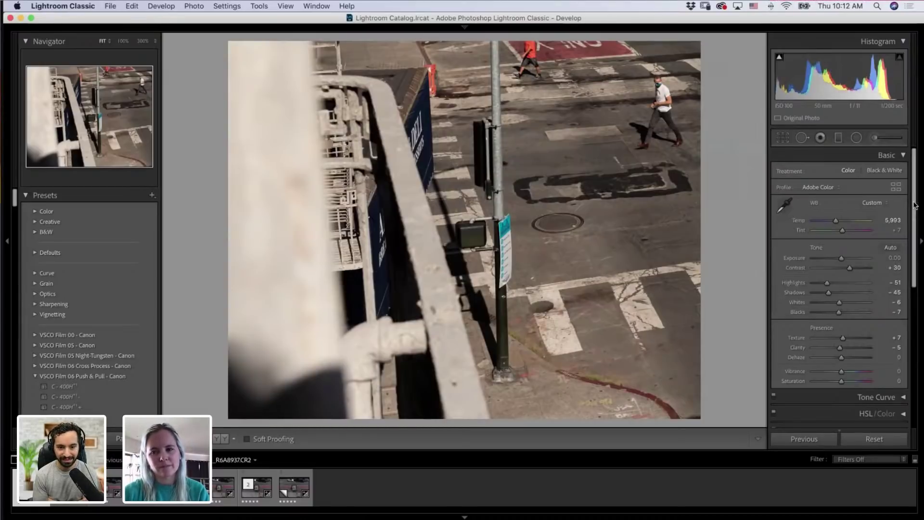
Step: Expand the Tone Curve settings and examine the photo's curve and its region adjustments
left_click_drag(914, 205, 915, 245)
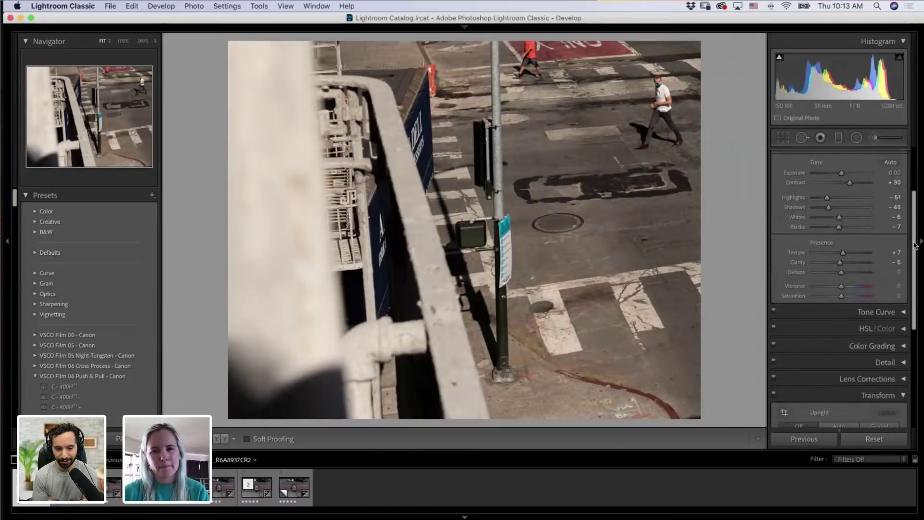
scroll(907, 250, "down", 4)
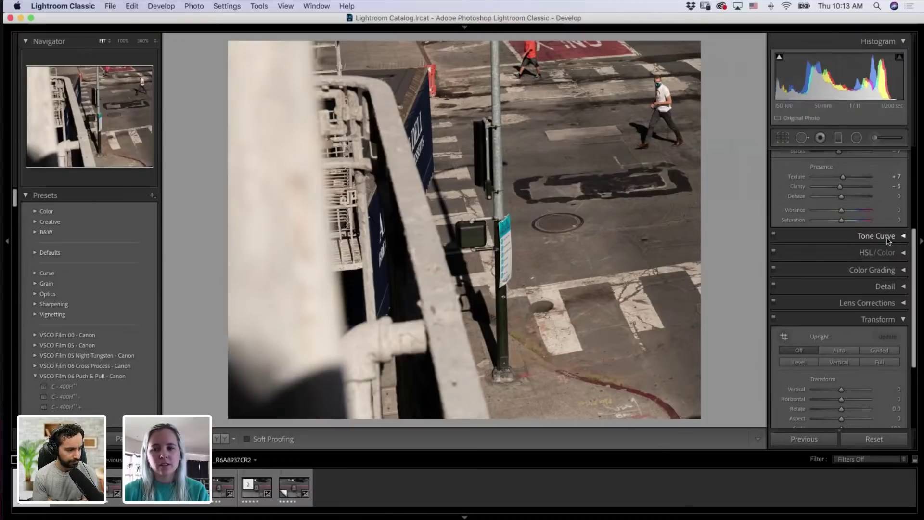
left_click(888, 239)
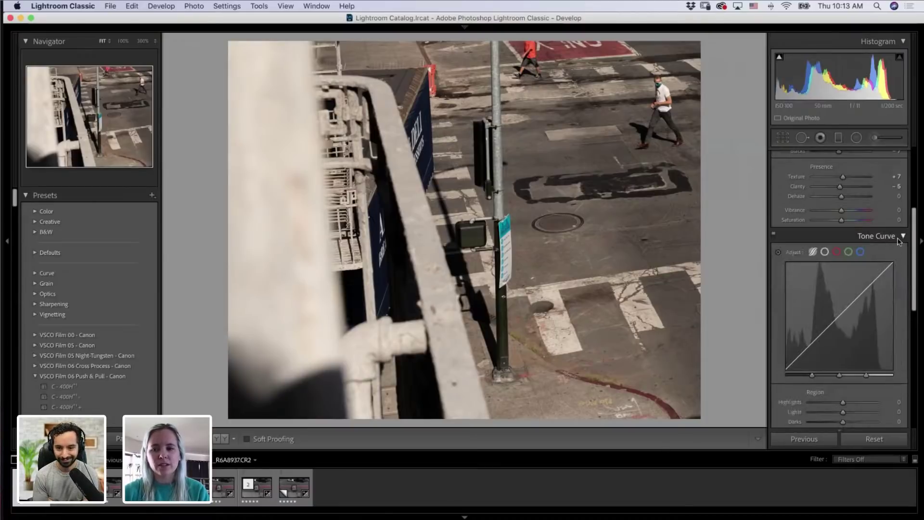
scroll(914, 244, "down", 2)
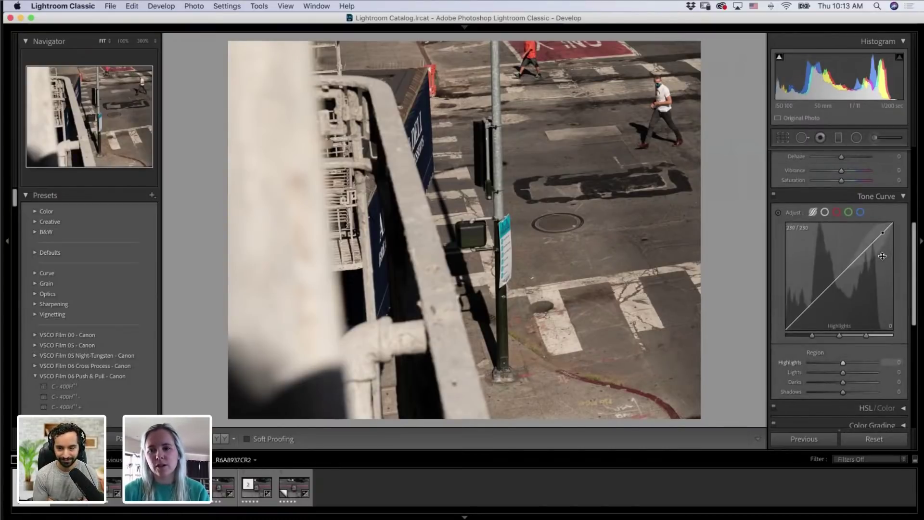
left_click_drag(913, 242, 914, 250)
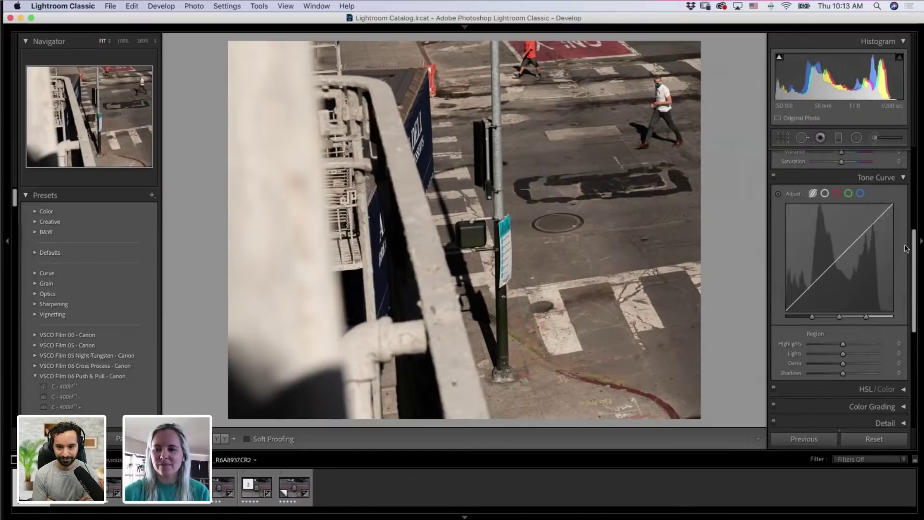
Step: Shape the photo's tone curve by setting the Highlights region to +15 and the Shadows region to -17, and collapse the Tone Curve settings
scroll(856, 298, "up", 1)
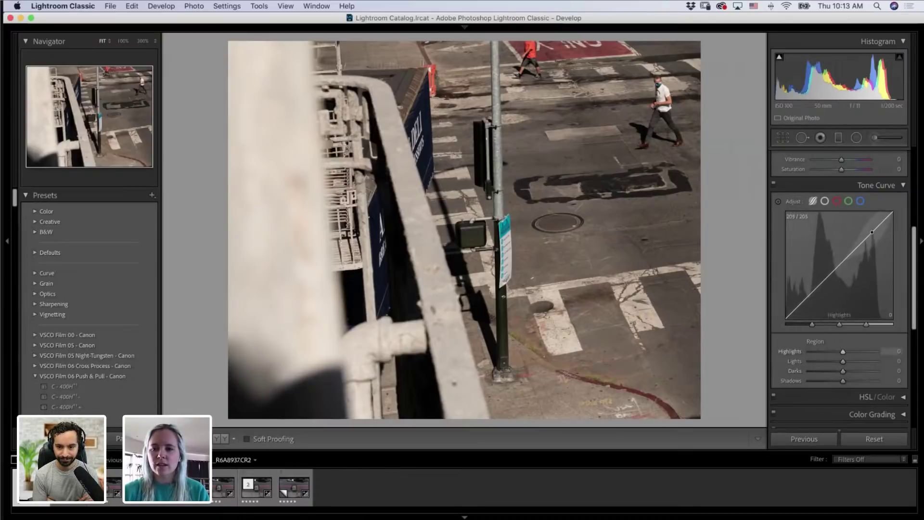
left_click_drag(871, 232, 872, 229)
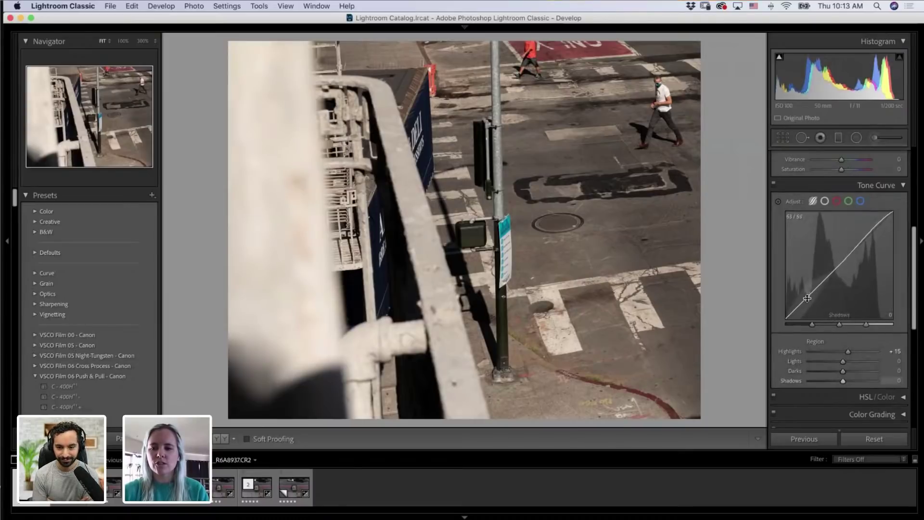
left_click_drag(807, 299, 808, 299)
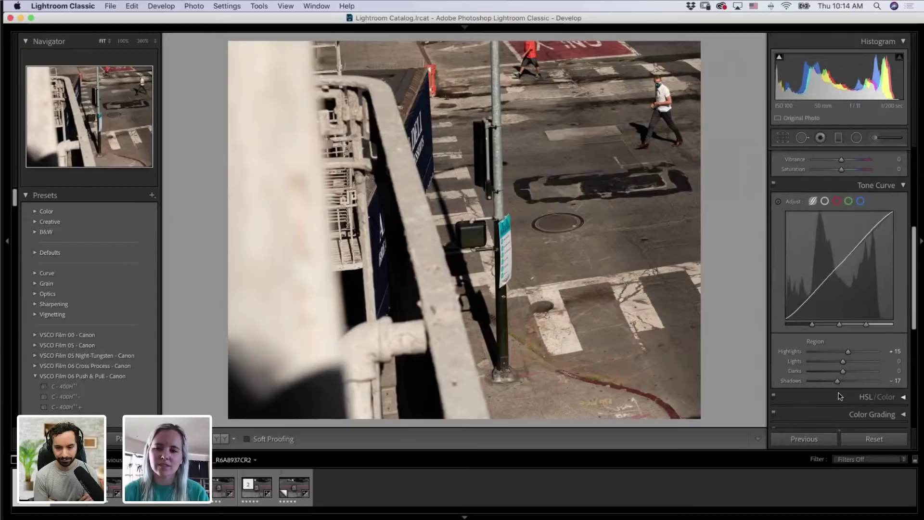
left_click_drag(914, 305, 889, 209)
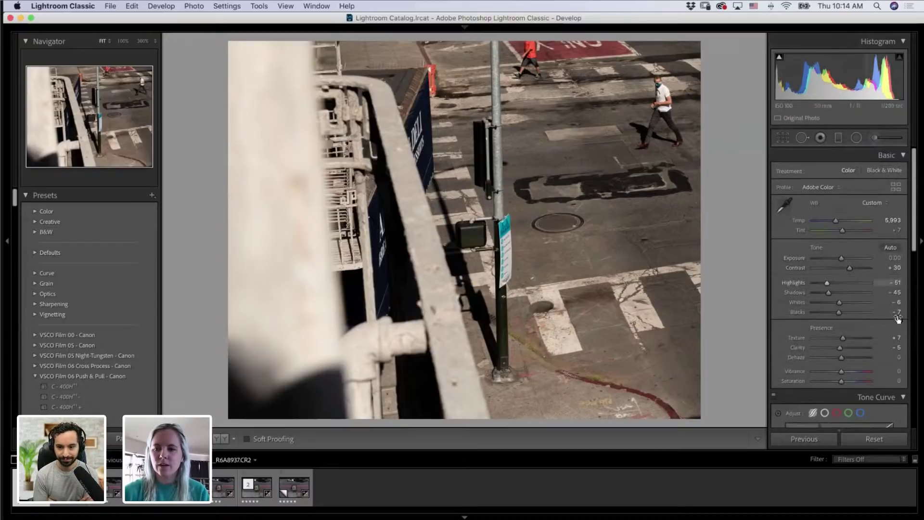
left_click(903, 397)
left_click_drag(914, 263, 917, 316)
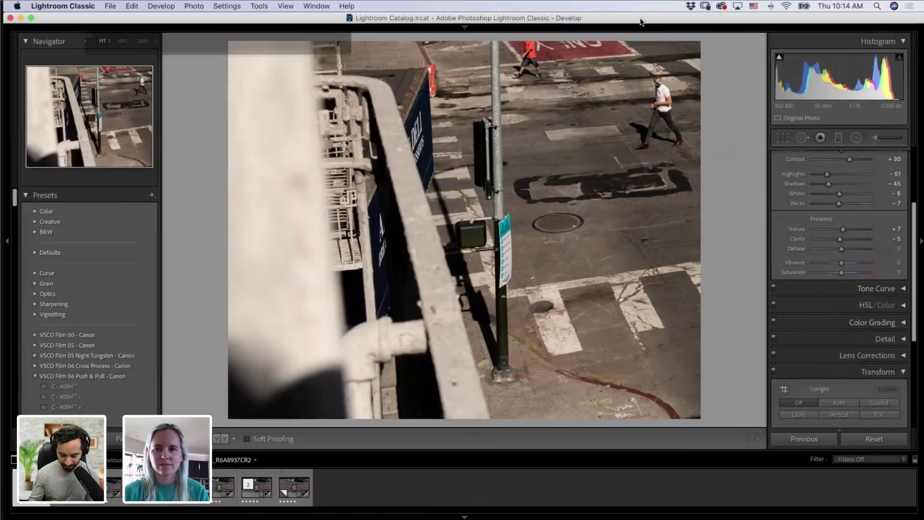
Step: Compare the toned photo with its unedited before version twice, ending on the edited version
mouse_move(642, 21)
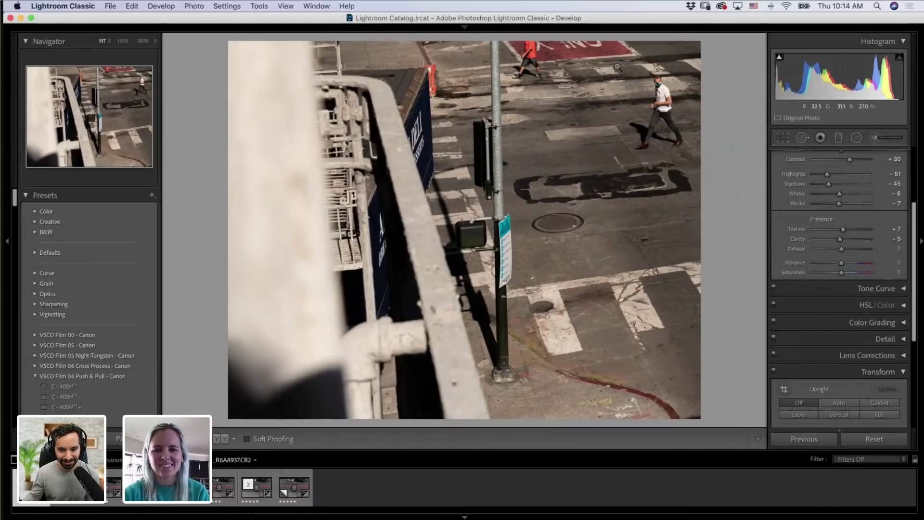
key("backslash")
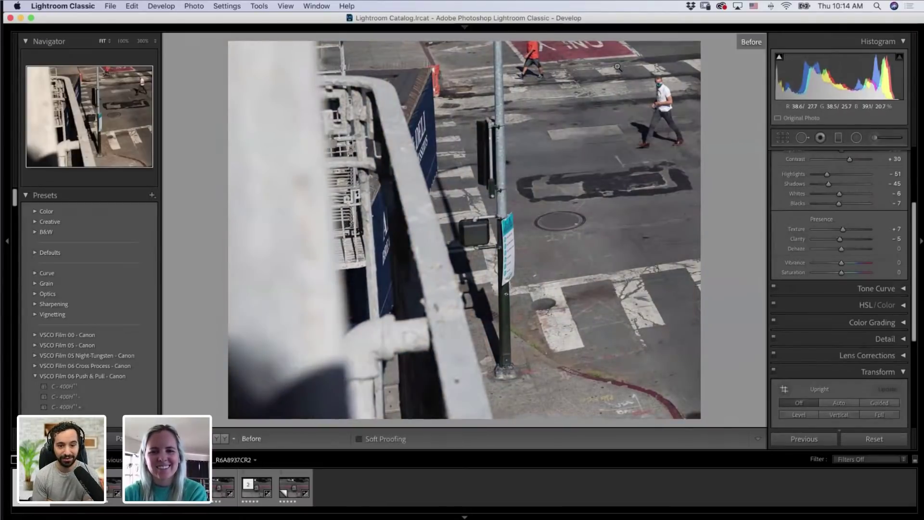
key("backslash")
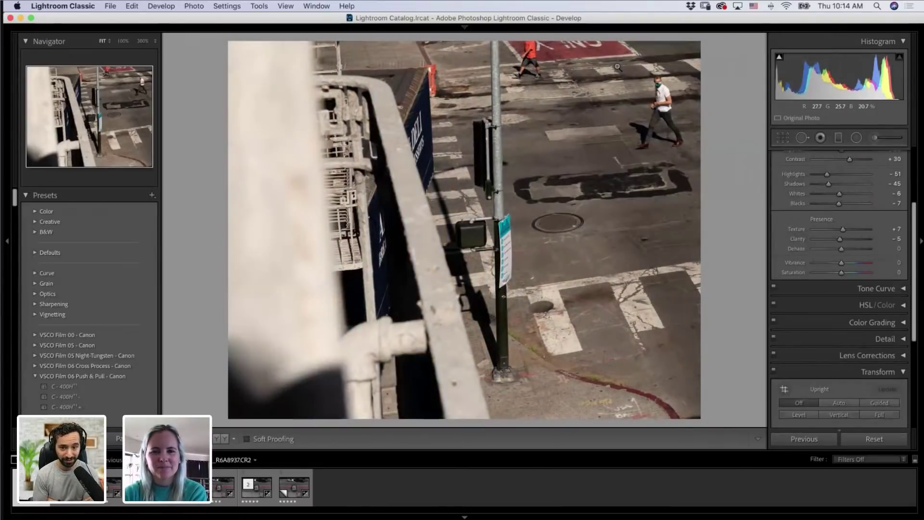
key("backslash")
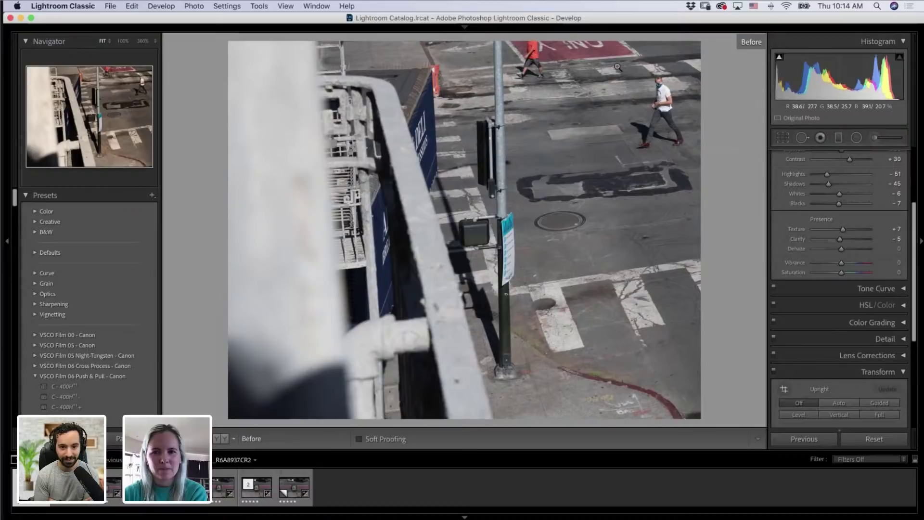
key("backslash")
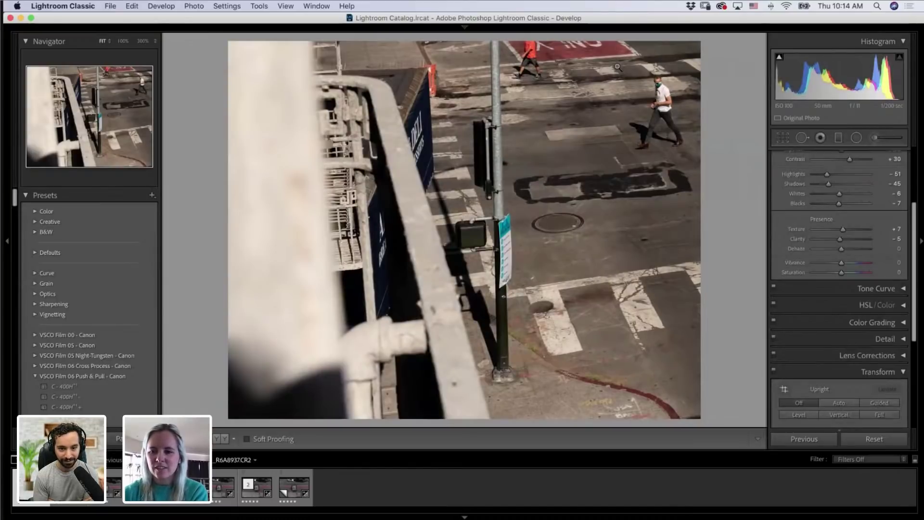
Step: Raise the photo's Red saturation to +29 in the HSL/Color settings
left_click(903, 306)
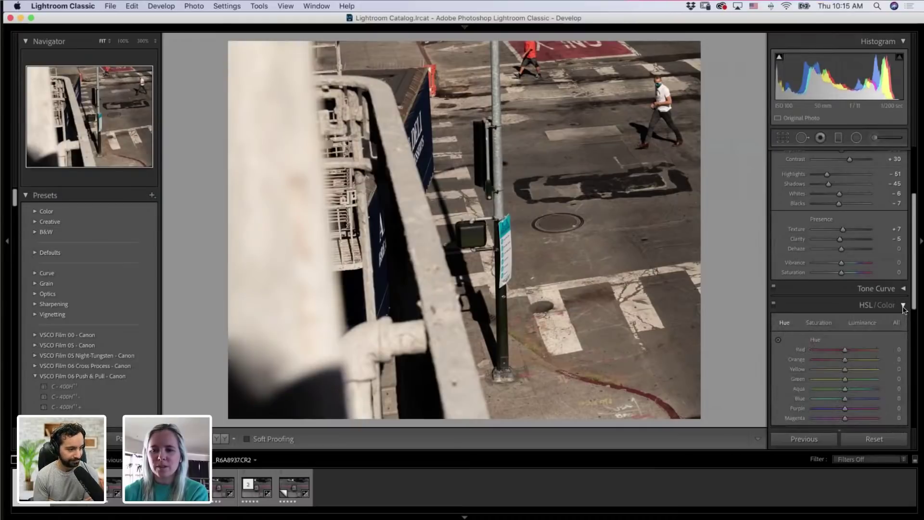
left_click(903, 306)
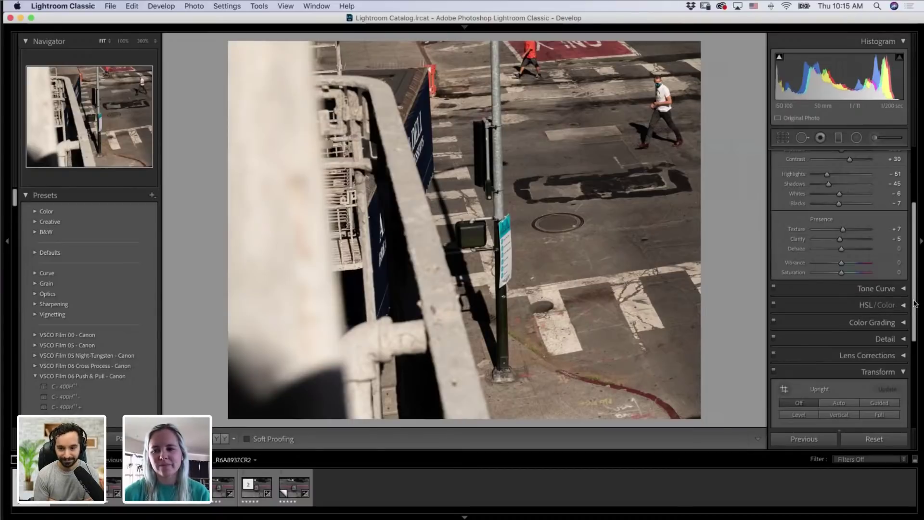
left_click_drag(914, 303, 903, 384)
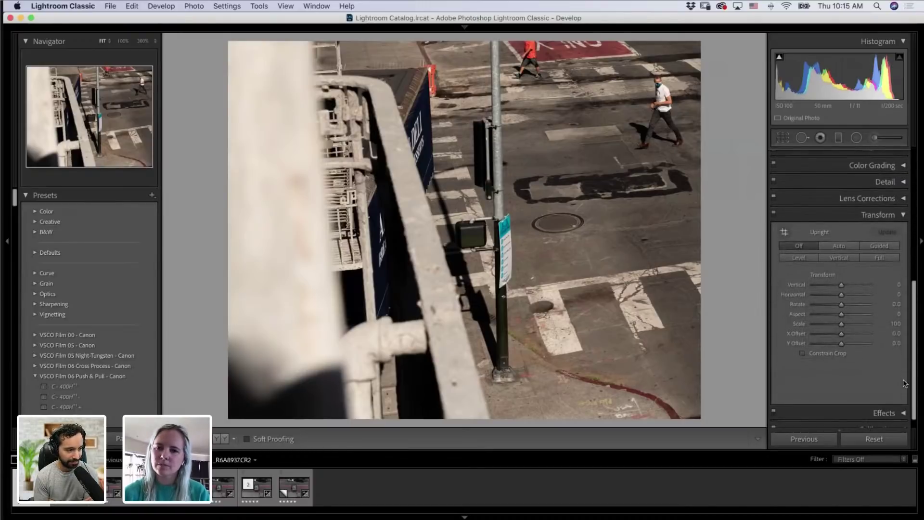
scroll(902, 383, "up", 5)
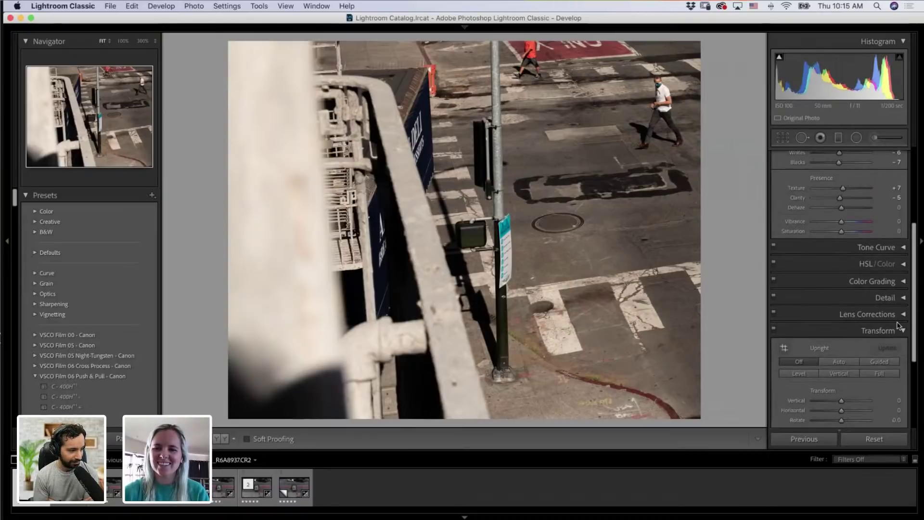
scroll(898, 325, "up", 1)
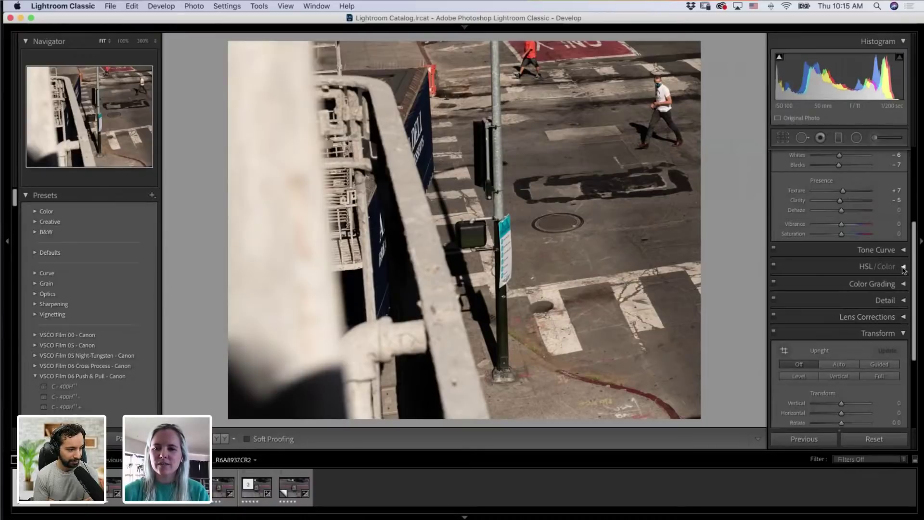
left_click(903, 269)
left_click_drag(914, 288, 914, 299)
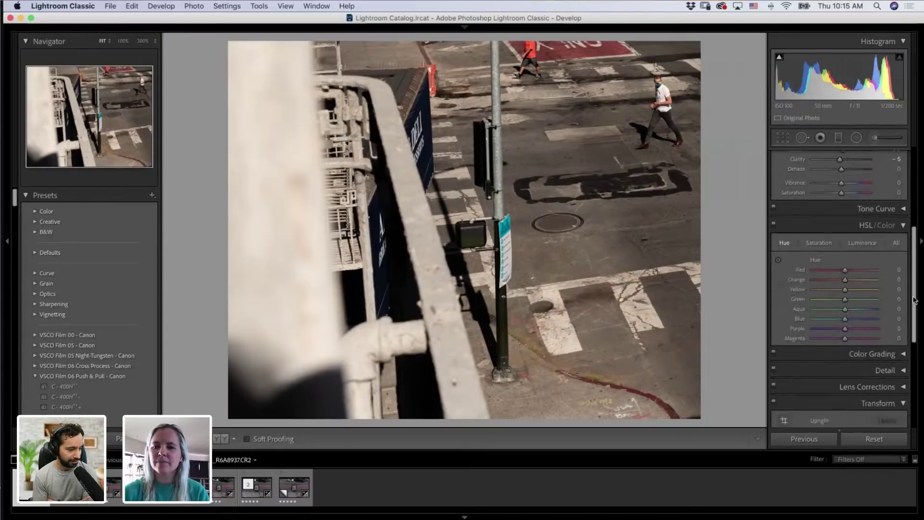
left_click(819, 243)
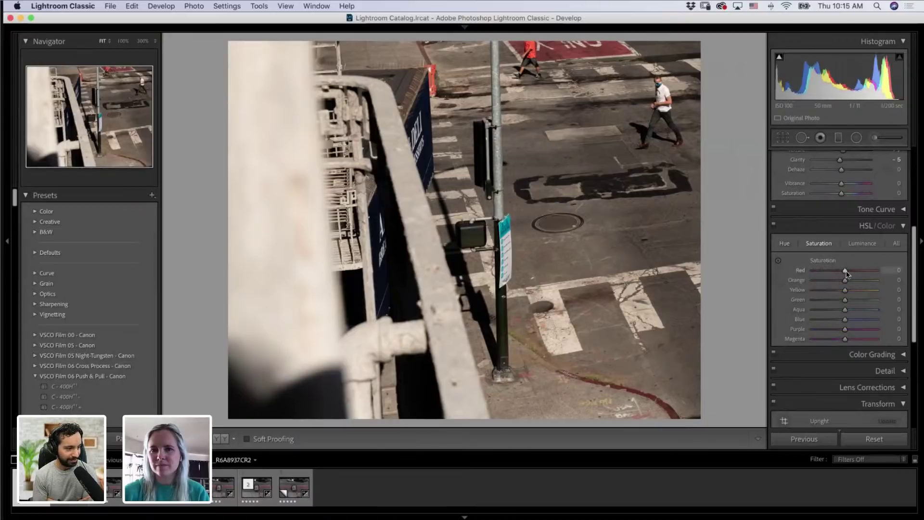
mouse_move(845, 270)
left_mouse_down()
mouse_move(856, 272)
mouse_move(853, 282)
left_mouse_up()
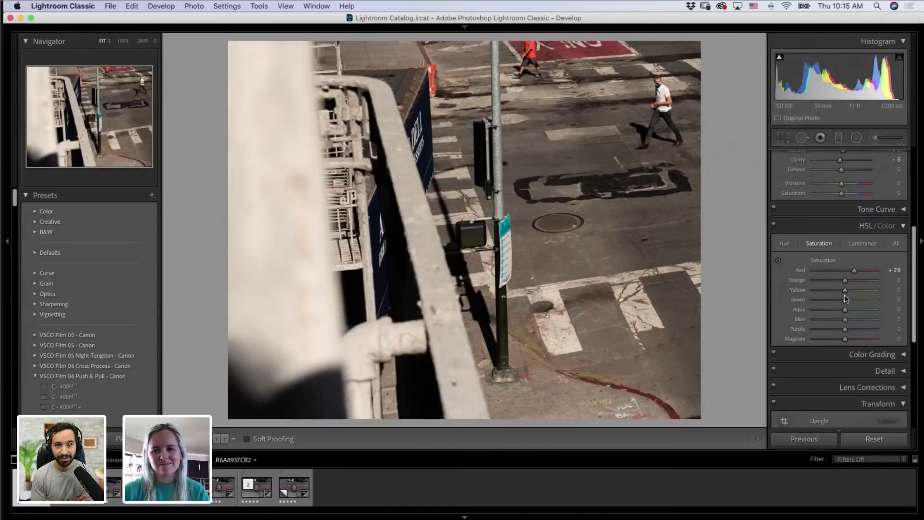
Step: Look over the Color Grading and Detail settings and collapse both again without changing them
left_click(902, 355)
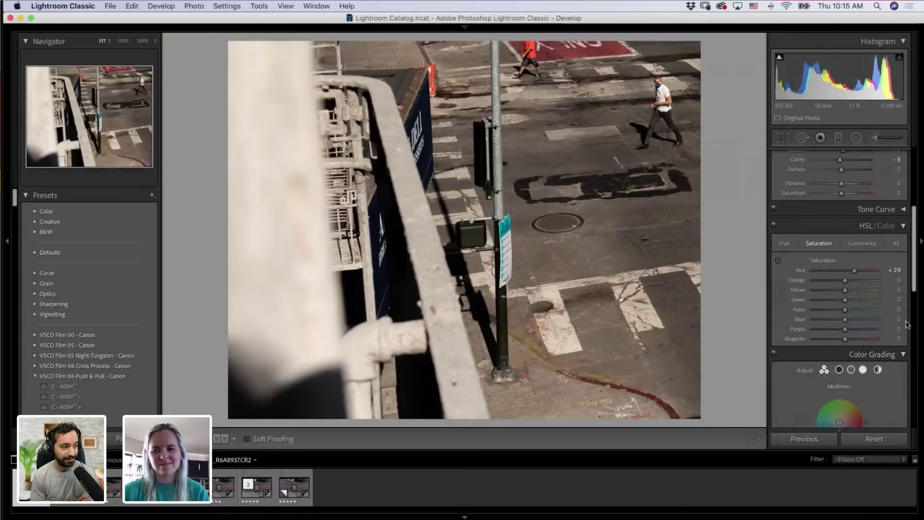
left_click(903, 355)
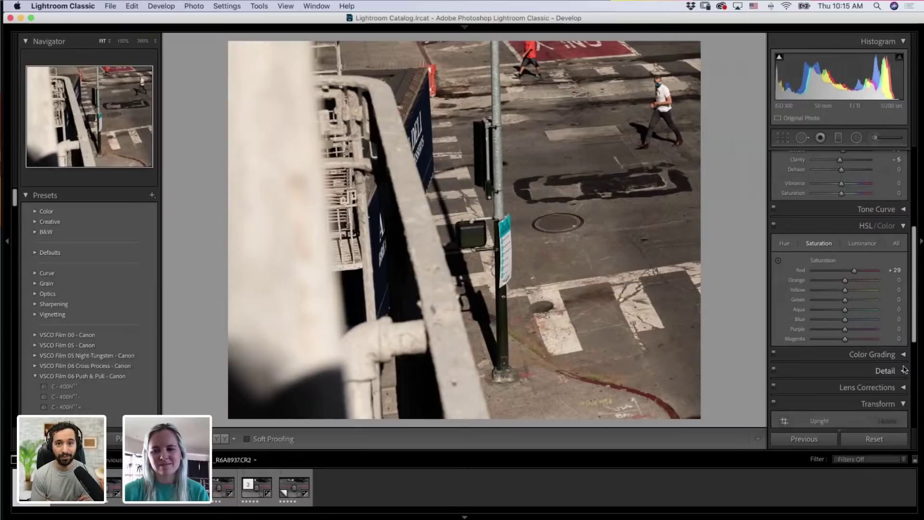
left_click(903, 371)
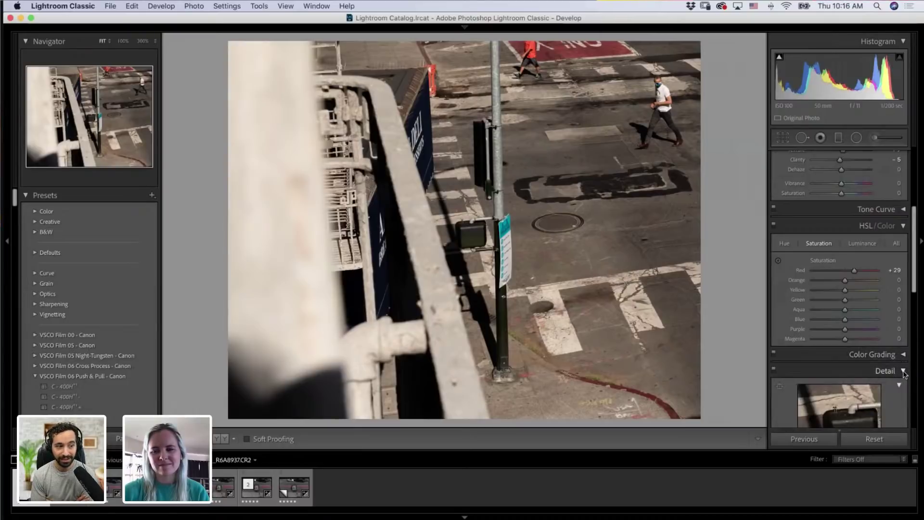
left_click(903, 370)
scroll(913, 325, "down", 1)
mouse_move(912, 325)
left_mouse_down()
mouse_move(917, 395)
mouse_move(916, 319)
left_mouse_up()
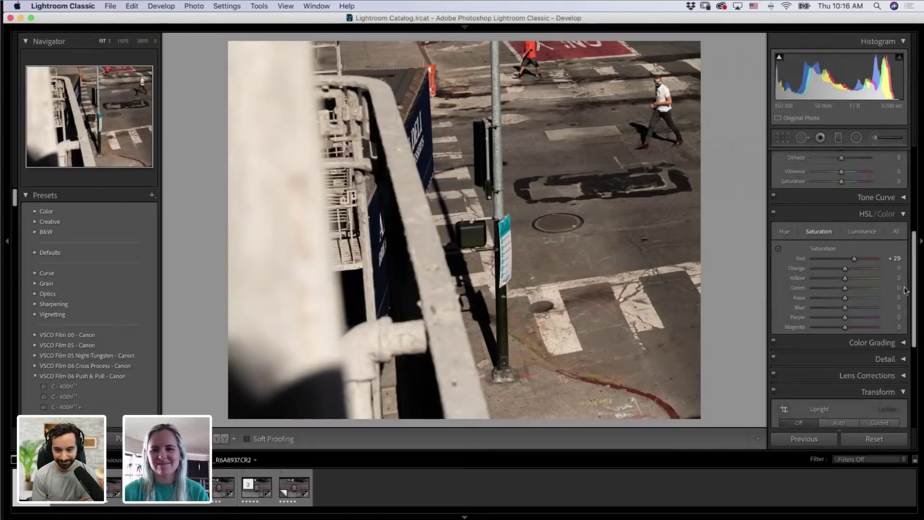
scroll(914, 285, "up", 2)
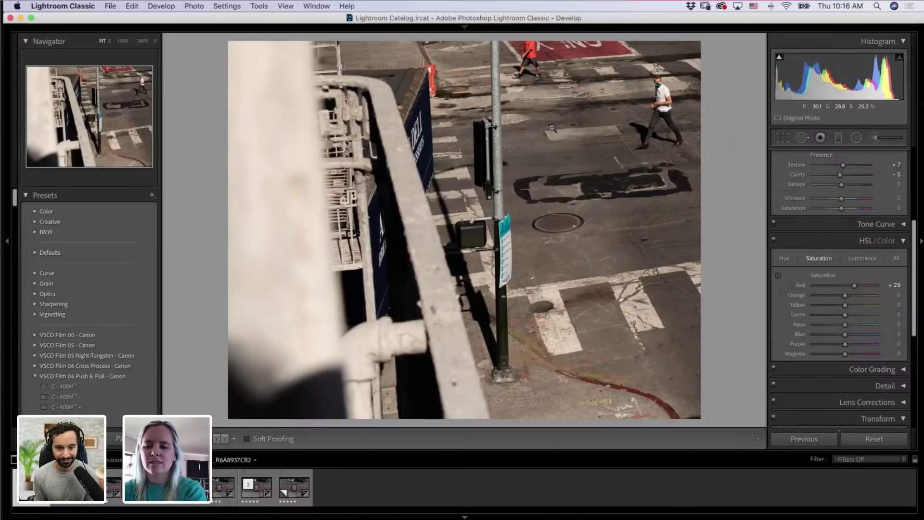
Step: Check the color-adjusted photo against its before version and return to the edited view
key("backslash")
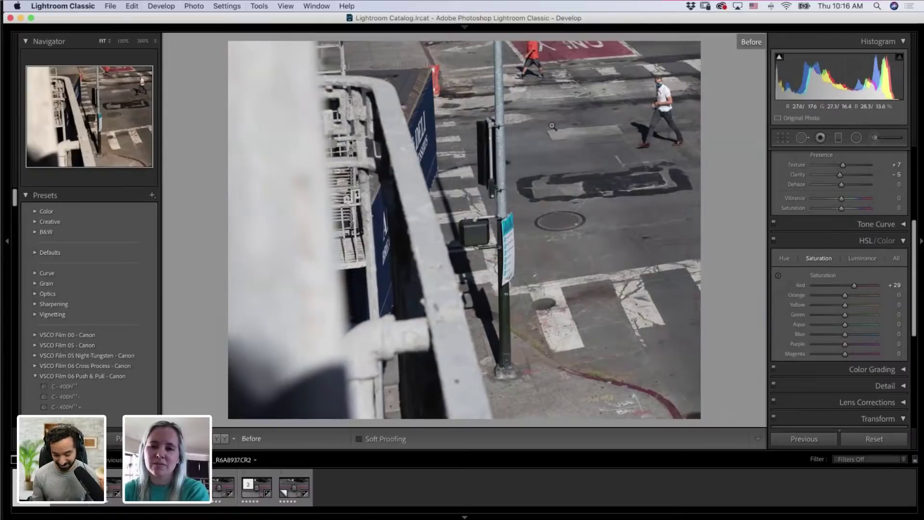
key("backslash")
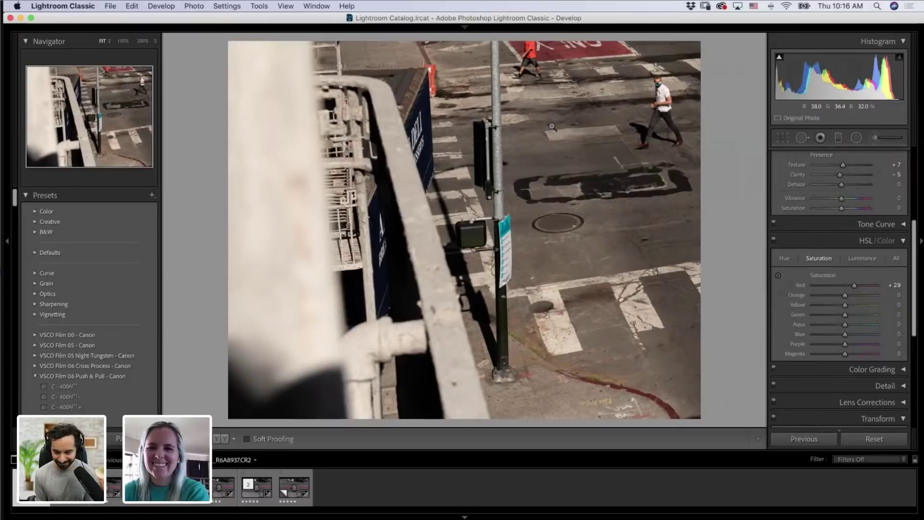
key("backslash")
key("backslash")
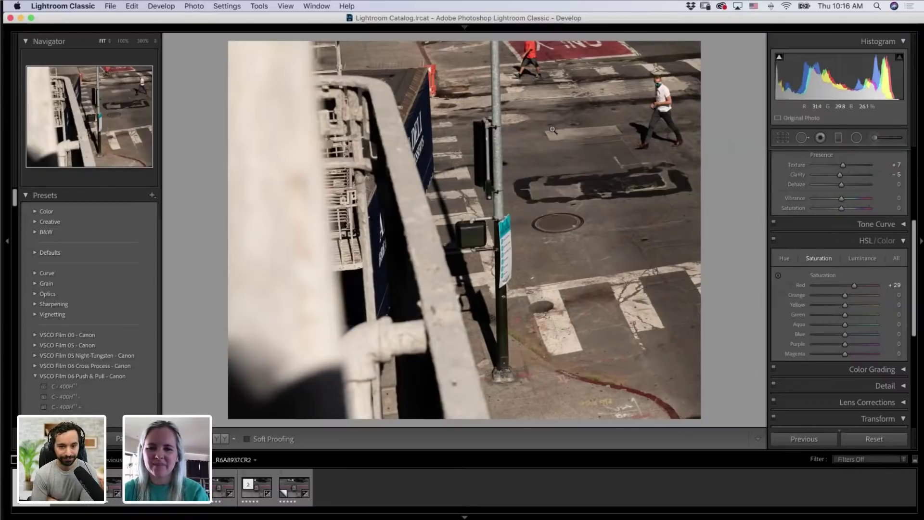
Step: Create a virtual copy of _R6A8937.CR2 and reset all of the copy's develop settings, checking it against the before view
key("super+apostrophe")
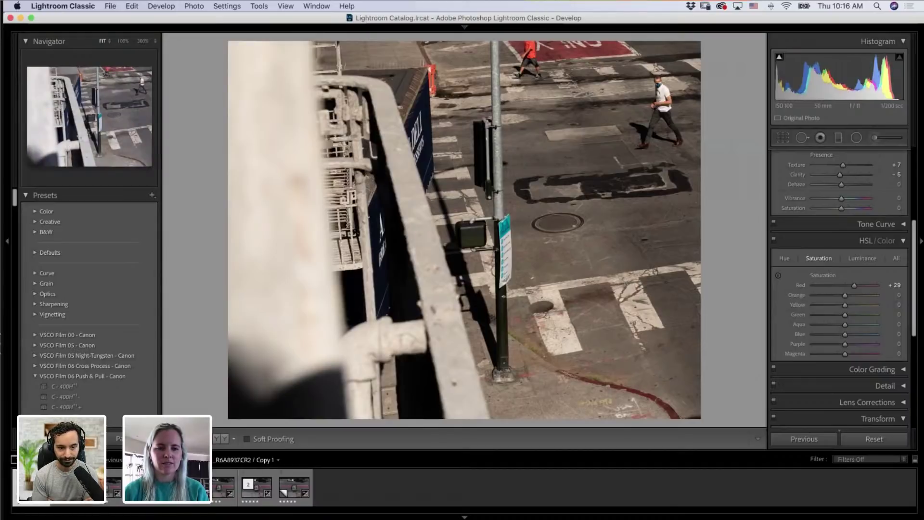
key("super+shift+r")
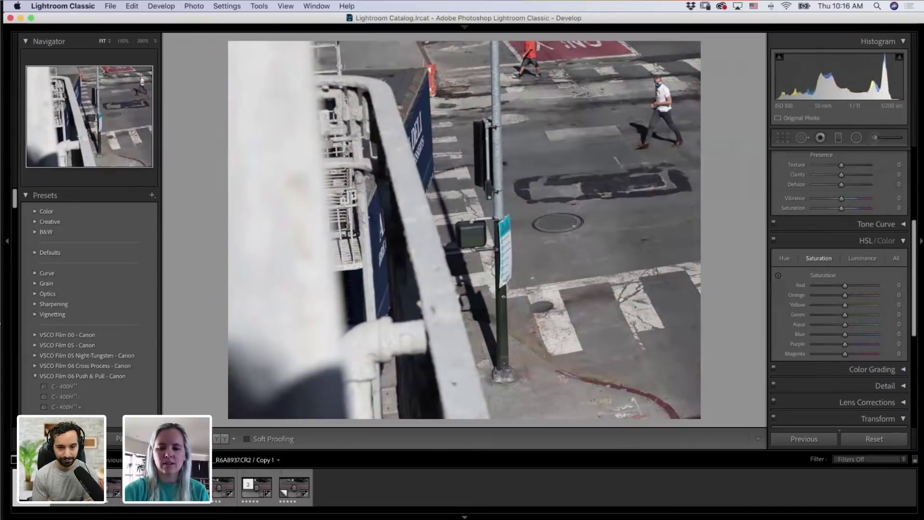
key("backslash")
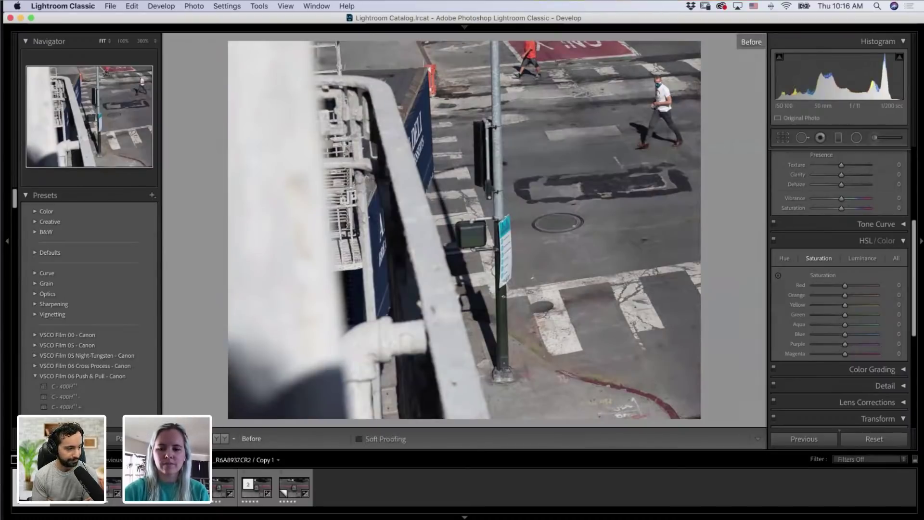
key("backslash")
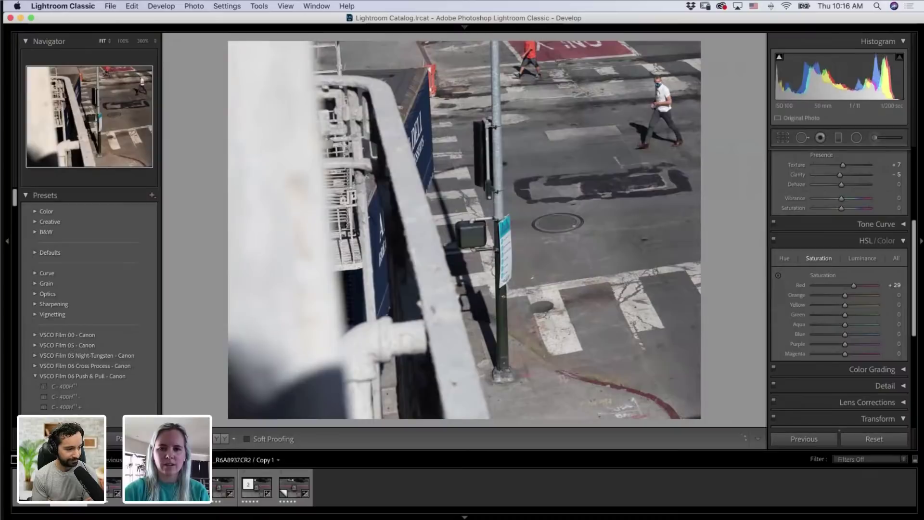
key("backslash")
key("backslash")
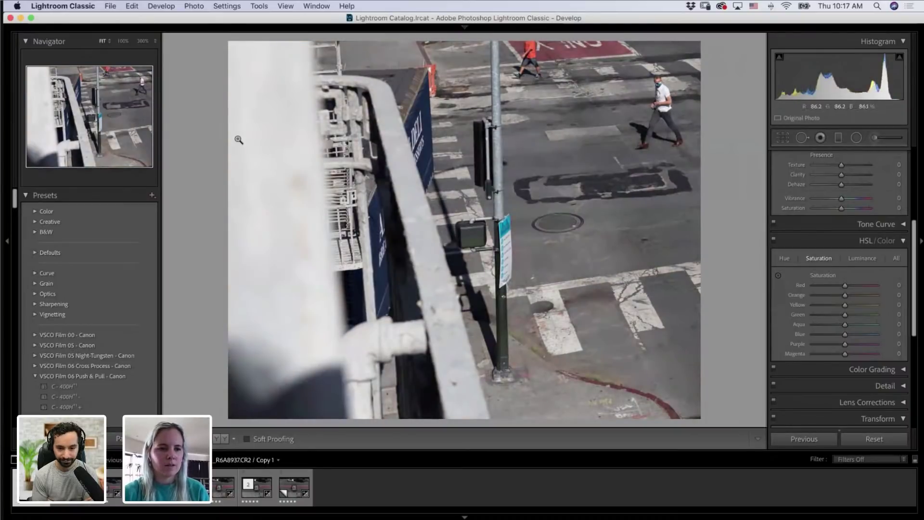
Step: Look over the presets in the B&W group and collapse the group again
left_click(34, 232)
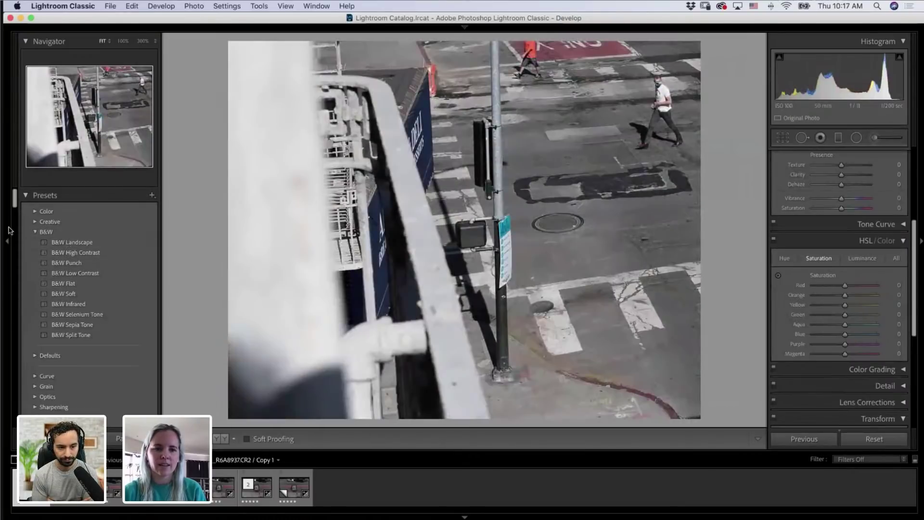
left_click(36, 231)
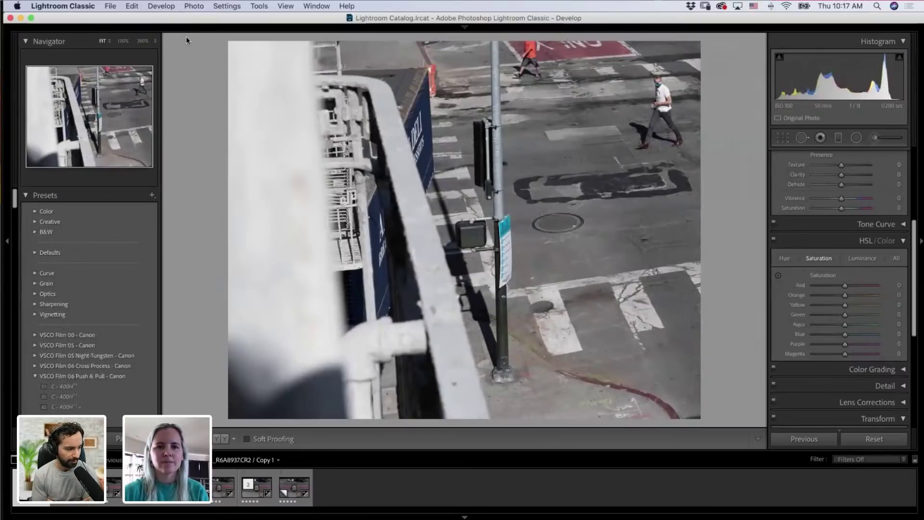
left_click(194, 6)
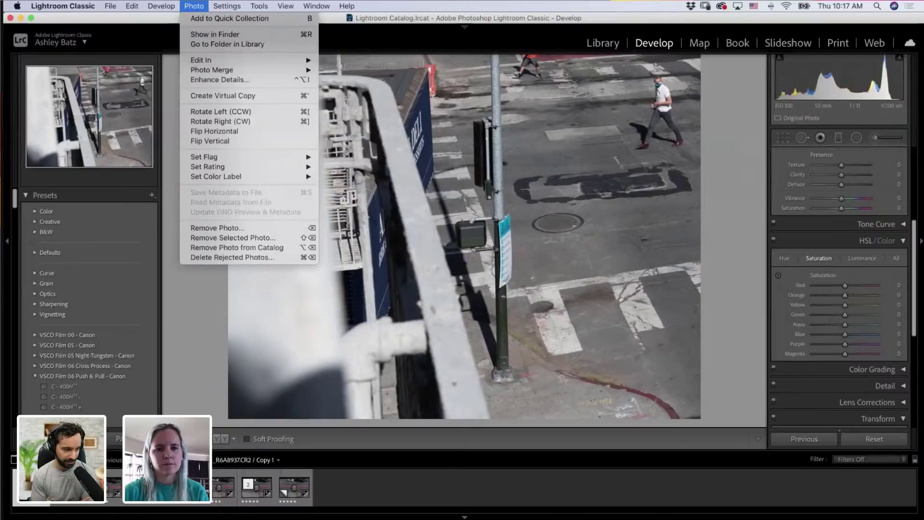
mouse_move(224, 9)
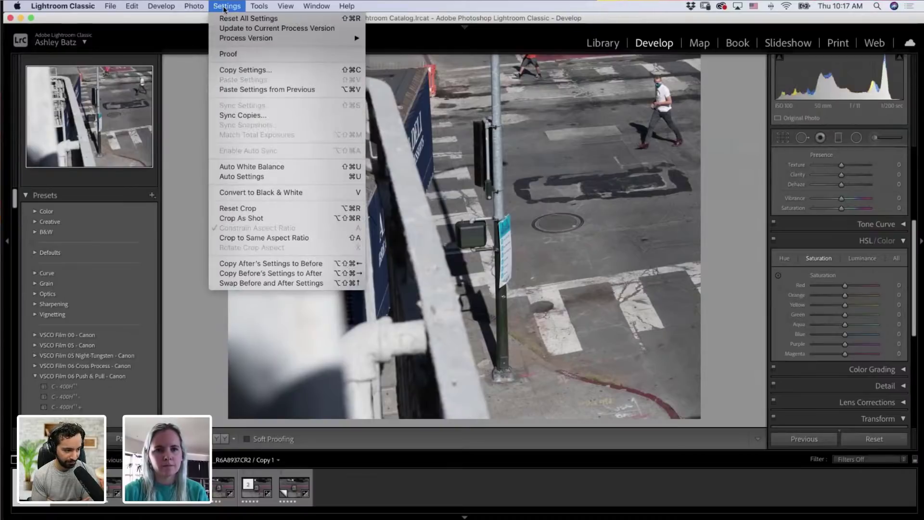
mouse_move(177, 9)
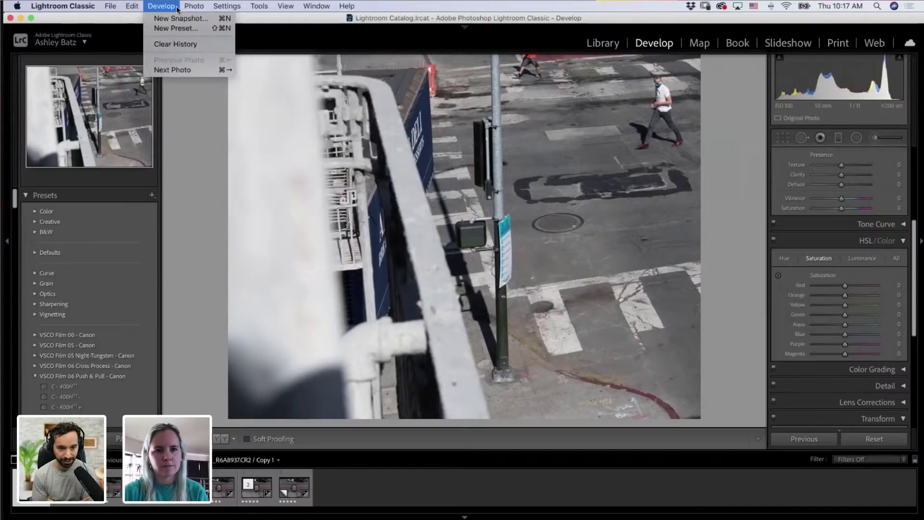
left_click(139, 9)
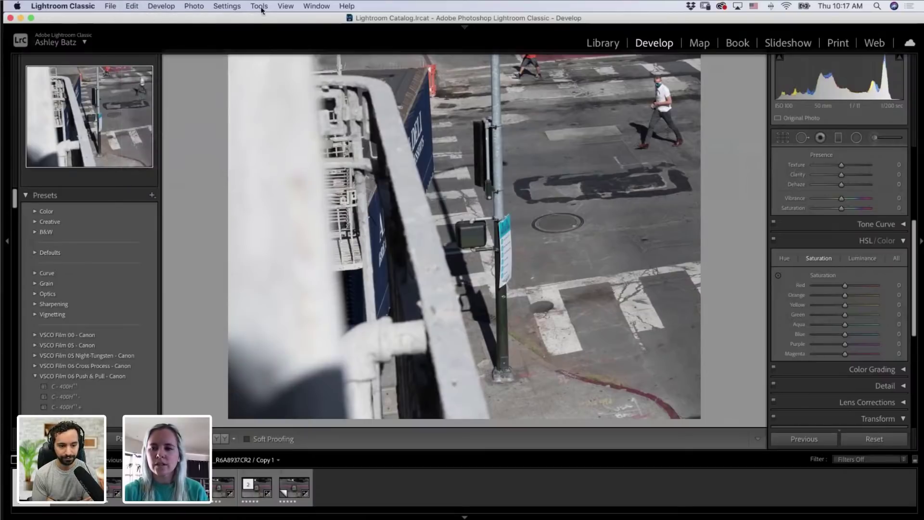
Step: Collapse the VSCO Film 06 Push & Pull - Canon preset group, then briefly expand and collapse VSCO Film 07 - Canon
left_click_drag(916, 276, 914, 226)
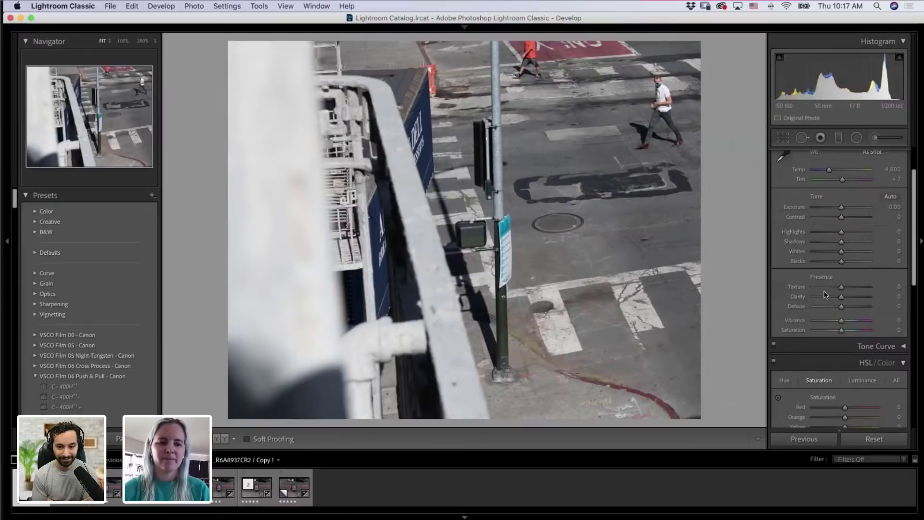
left_click(35, 376)
left_click(35, 386)
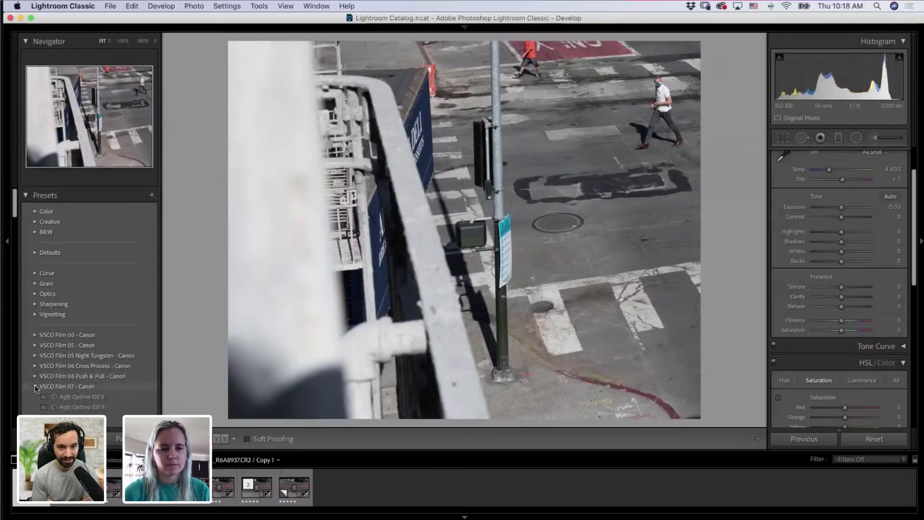
left_click(35, 387)
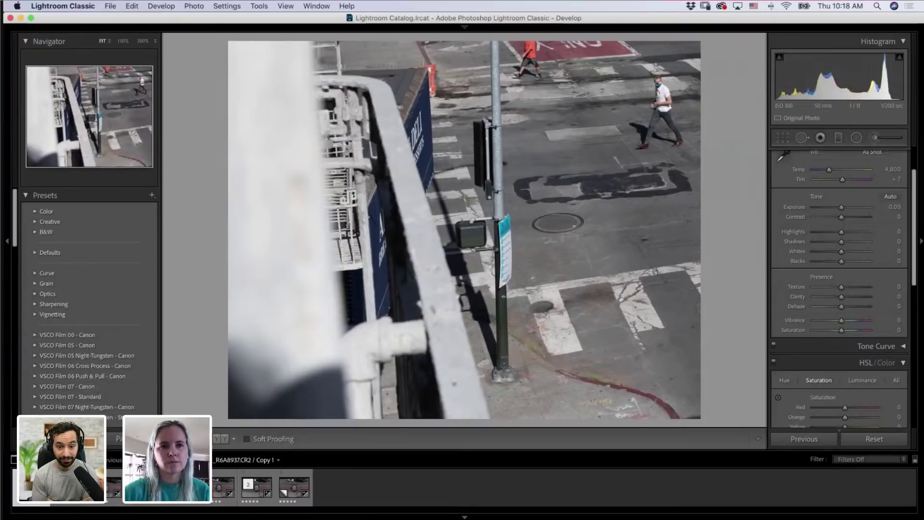
left_click(161, 6)
mouse_move(194, 6)
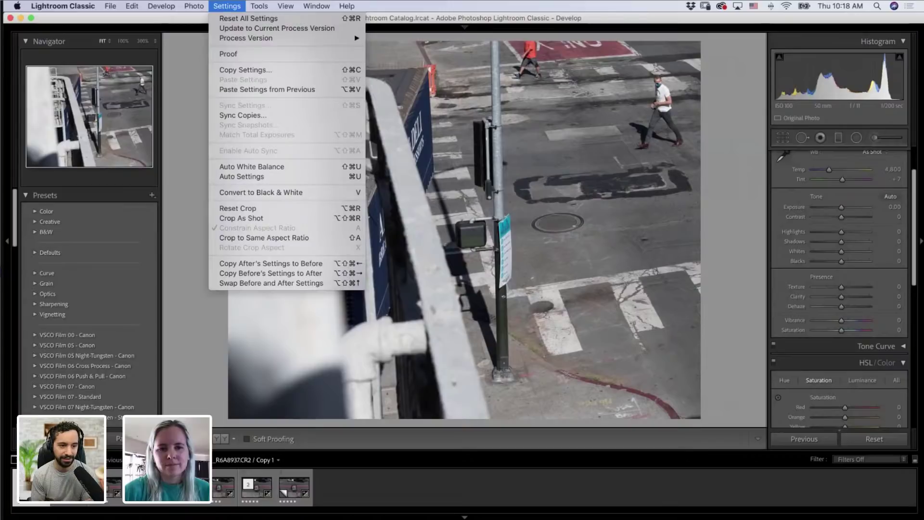
mouse_move(250, 5)
mouse_move(279, 7)
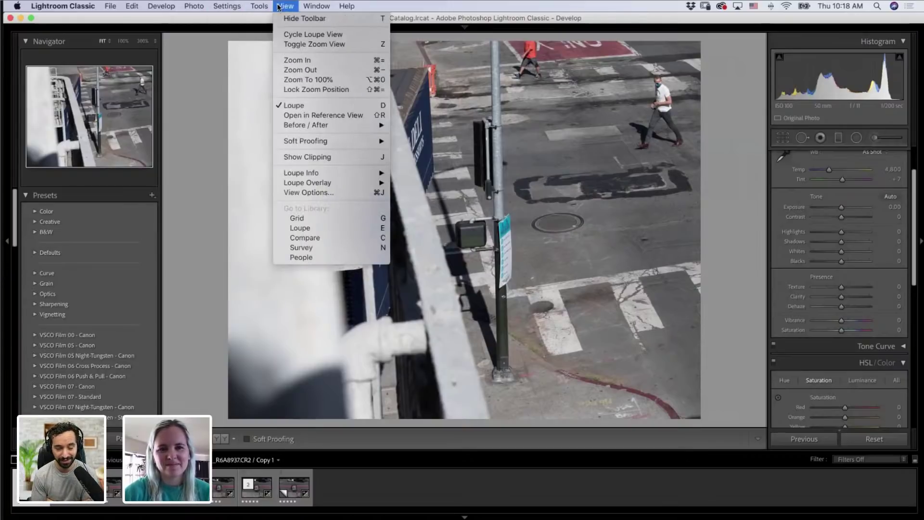
Step: Try removing the color from the crosswalk photo by setting Saturation to -100, and reset the adjustment
left_click(285, 7)
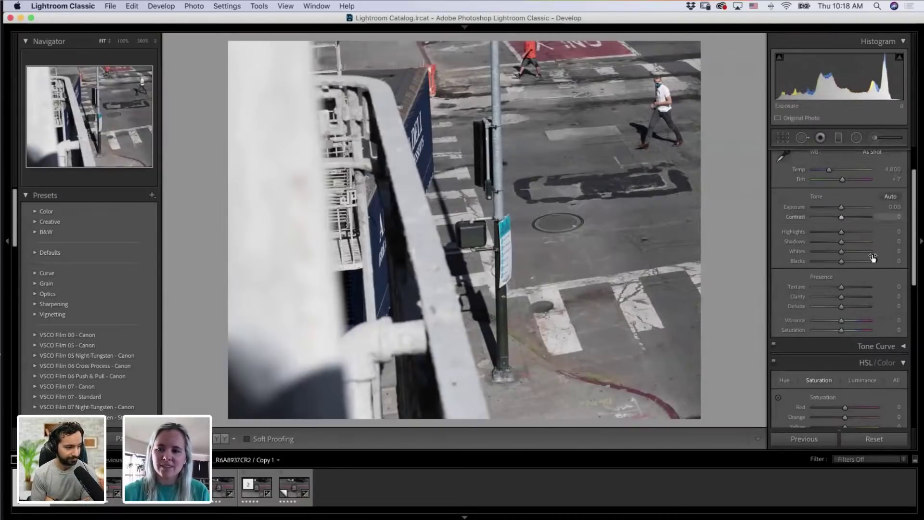
left_click_drag(841, 330, 796, 334)
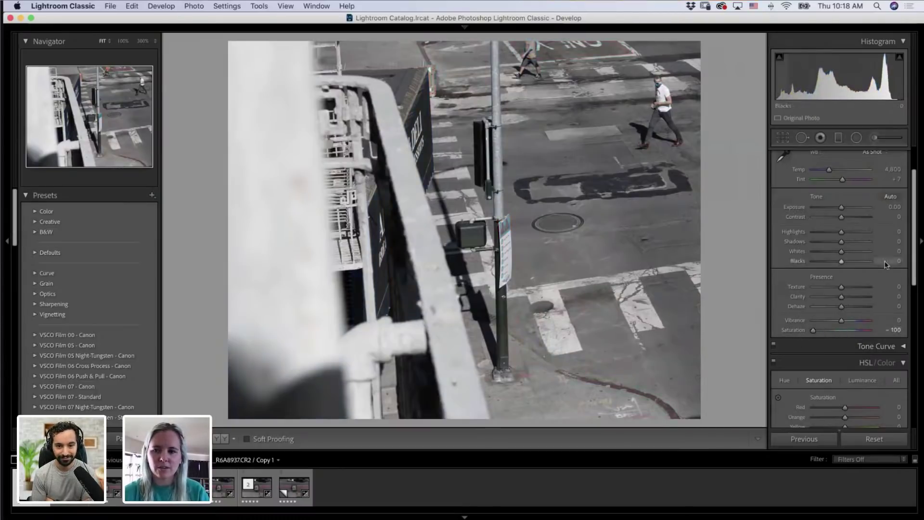
left_click_drag(914, 268, 914, 243)
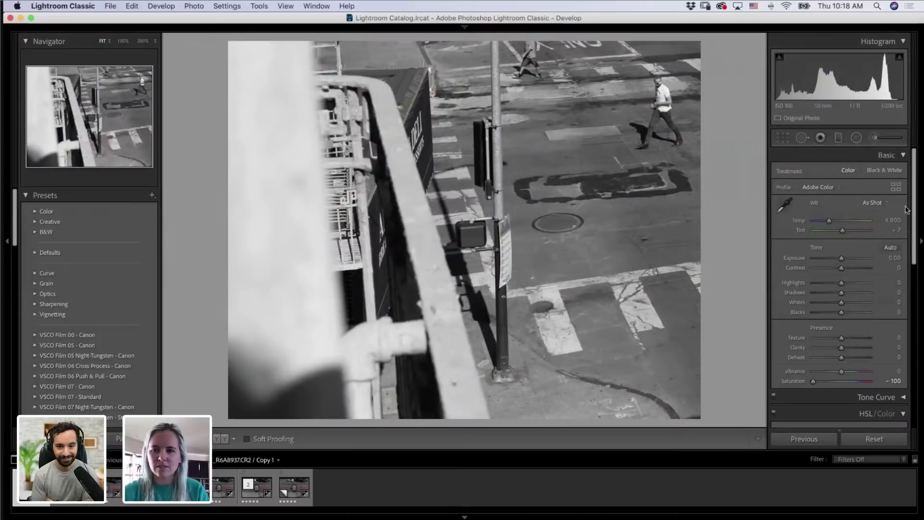
double_click(813, 382)
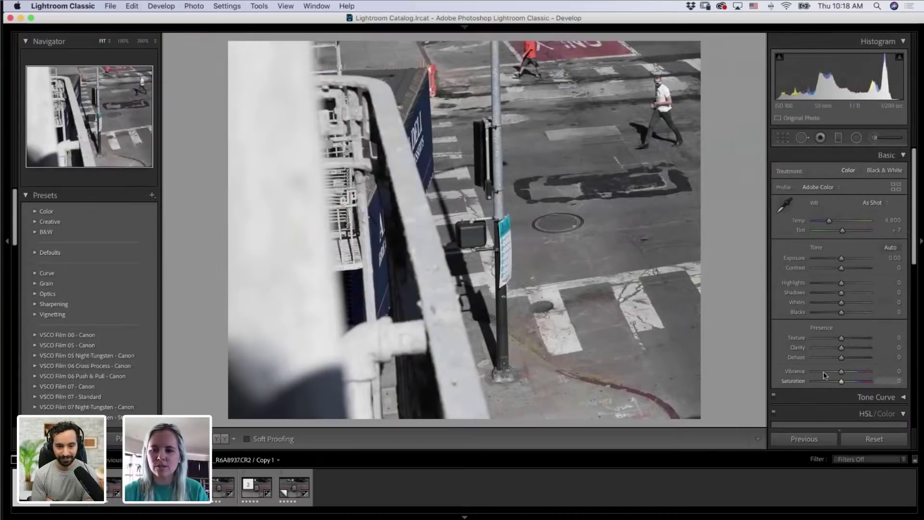
Step: Convert the photo to Black & White with Contrast +32, Highlights -32, Shadows -19, Blacks -21, Texture +6 and Clarity -4
left_click(875, 170)
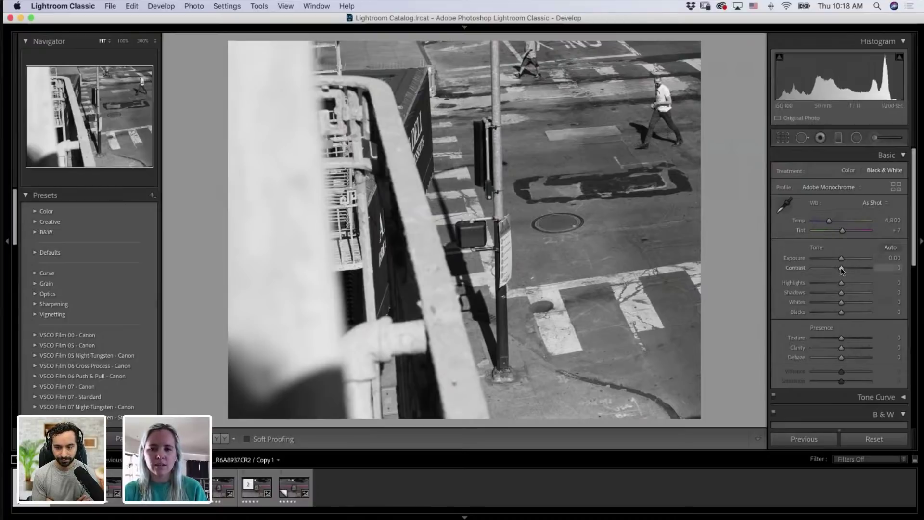
left_click_drag(840, 268, 836, 292)
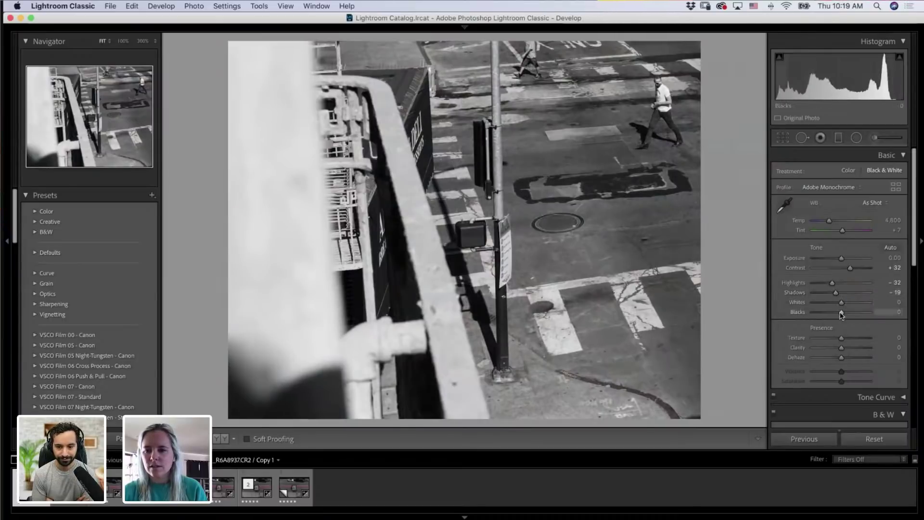
mouse_move(841, 314)
left_mouse_down()
mouse_move(813, 316)
mouse_move(834, 316)
left_mouse_up()
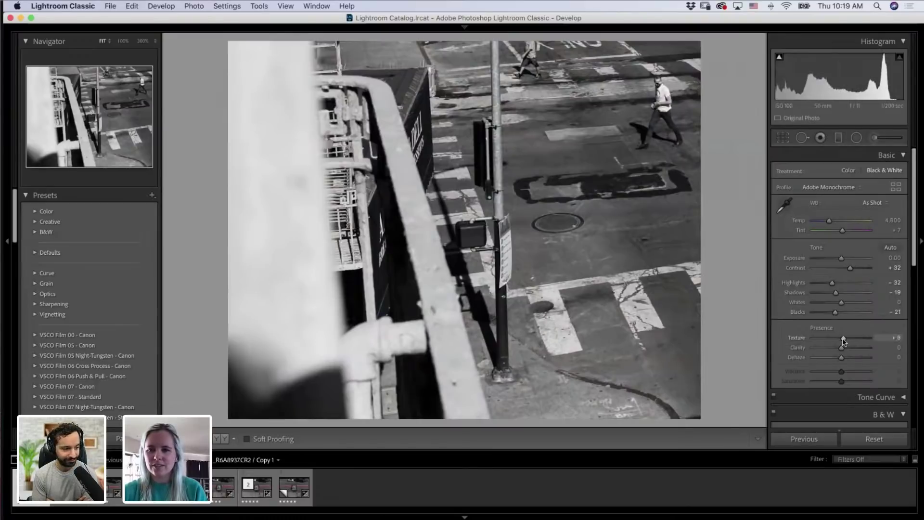
left_click_drag(842, 340, 840, 348)
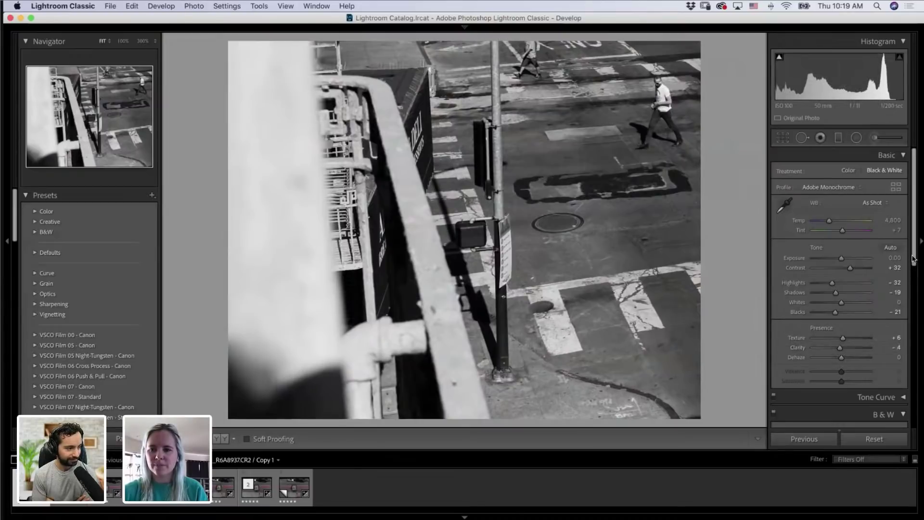
Step: Darken the red tones by setting Red in the Black & White Mix to -60
left_click_drag(915, 260, 901, 305)
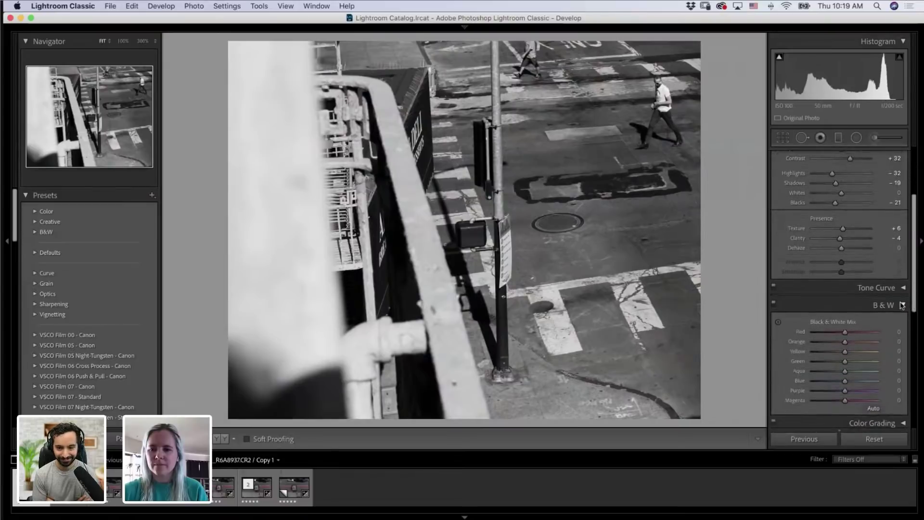
left_click(903, 306)
left_click(903, 306)
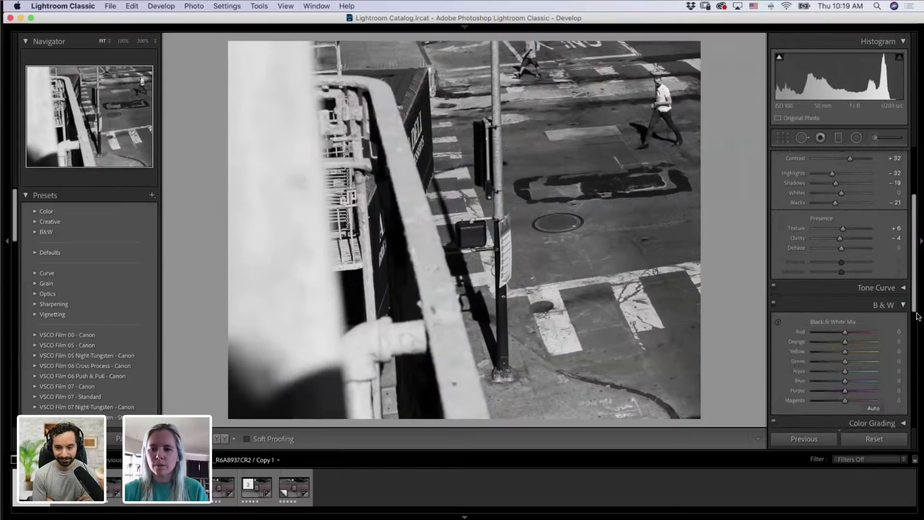
scroll(904, 308, "down", 3)
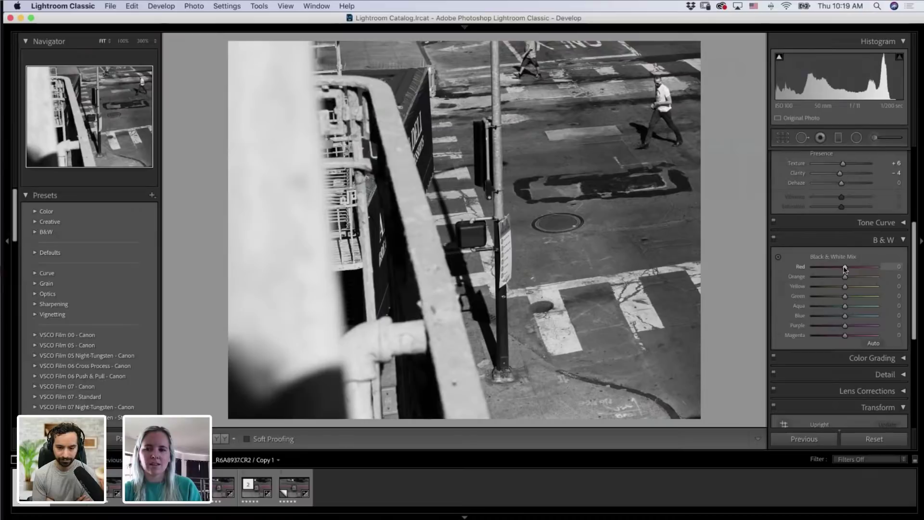
mouse_move(840, 272)
left_mouse_down()
mouse_move(827, 270)
mouse_move(853, 271)
mouse_move(818, 278)
mouse_move(858, 278)
mouse_move(823, 278)
left_mouse_up()
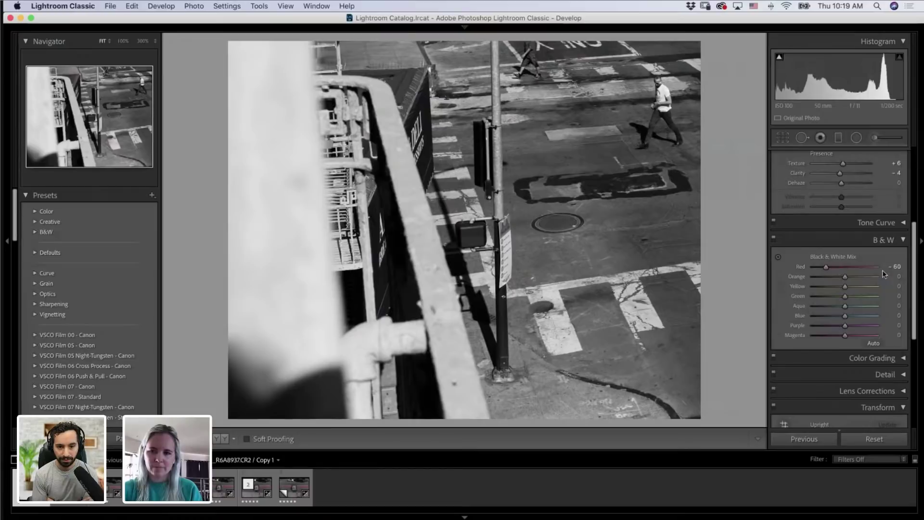
left_click_drag(915, 279, 910, 338)
left_click(903, 243)
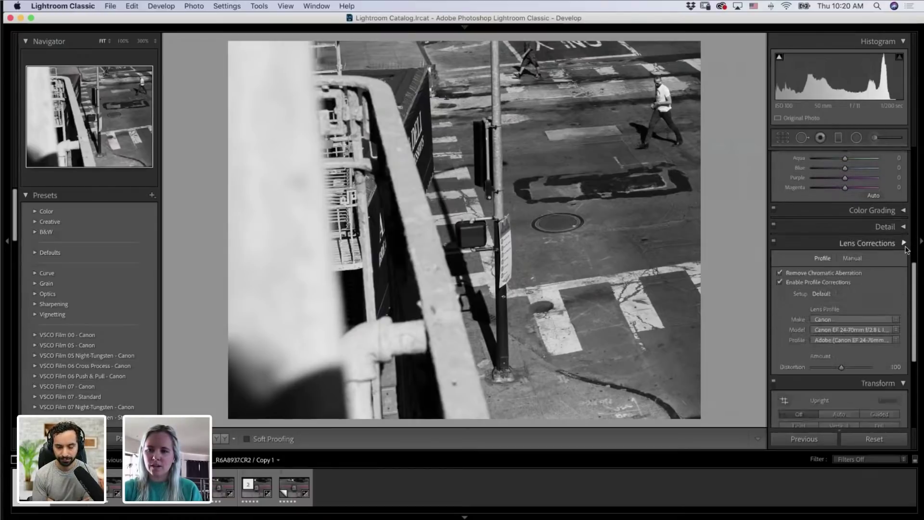
left_click(902, 244)
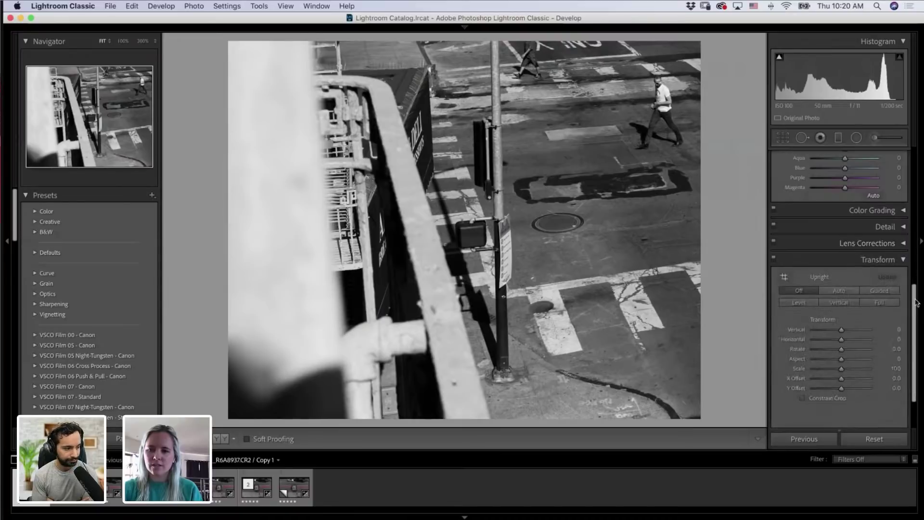
scroll(910, 173, "up", 6)
scroll(910, 173, "up", 3)
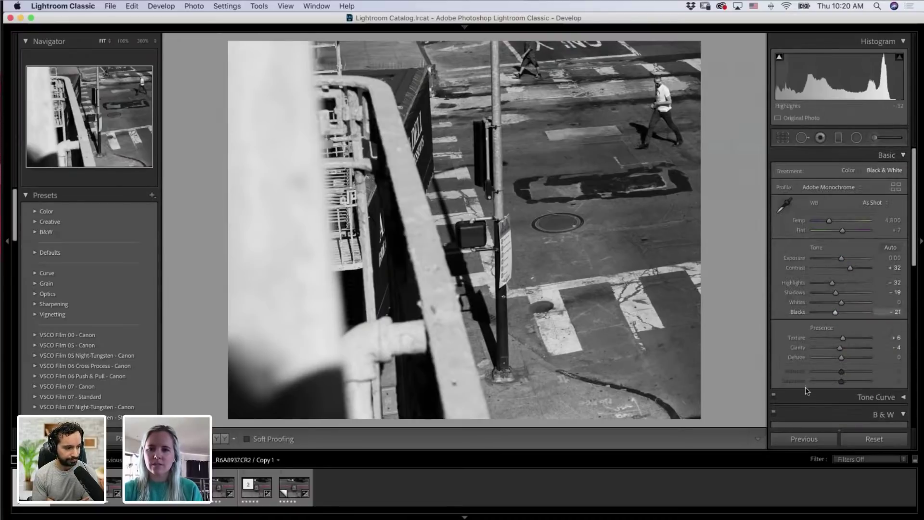
Step: Compare the black-and-white edit of the crosswalk photo with its original version several times
key("backslash")
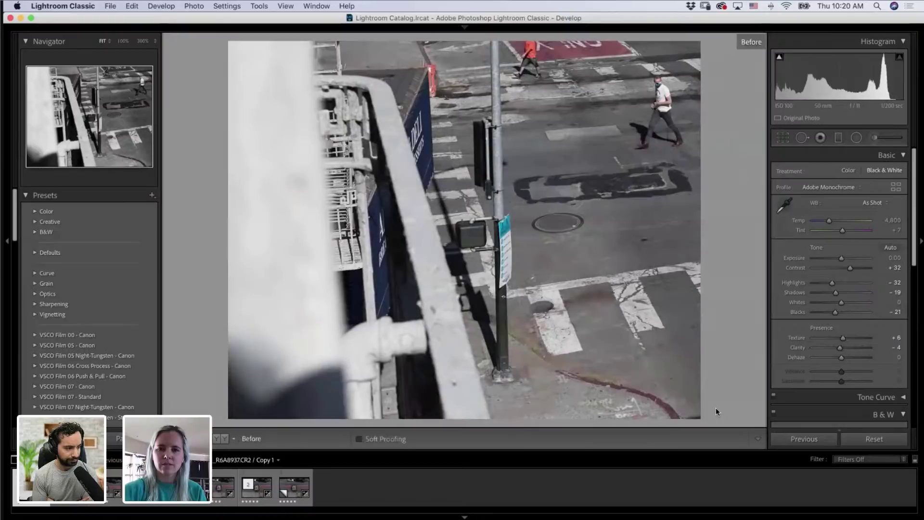
key("backslash")
key("backslash")
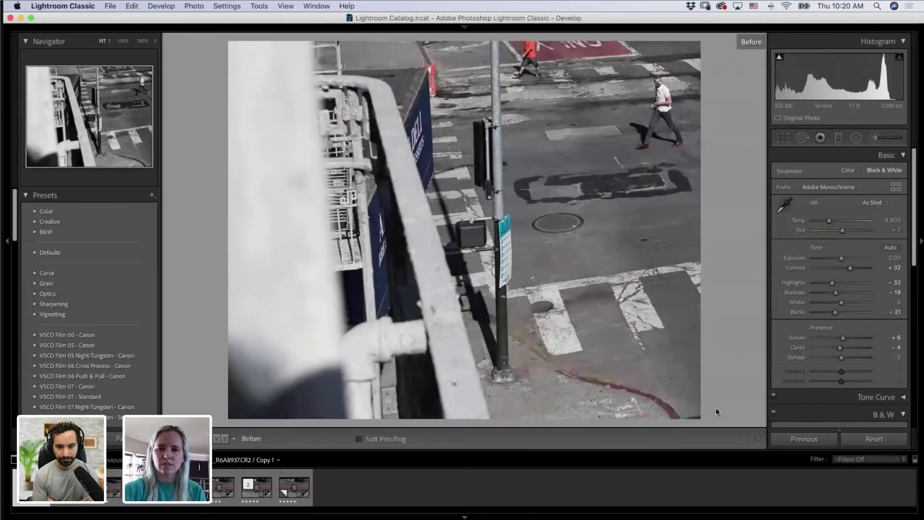
key("backslash")
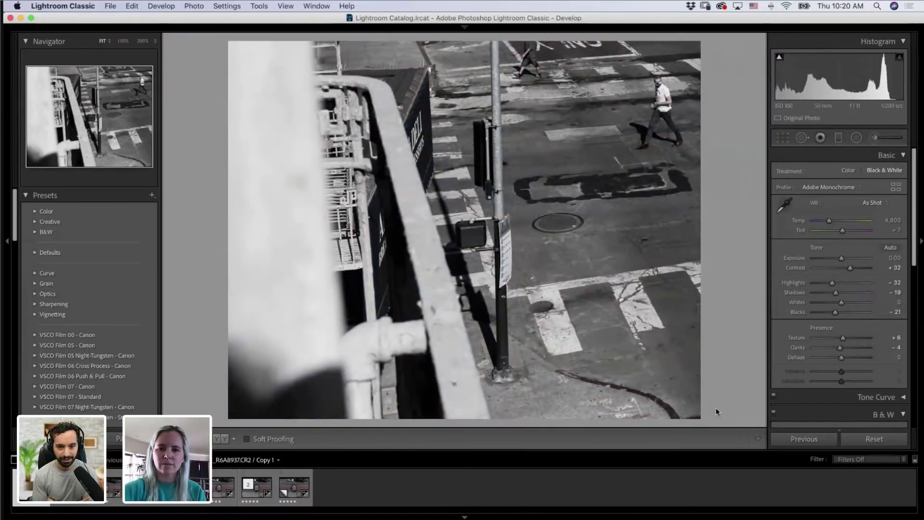
key("backslash")
key("backslash")
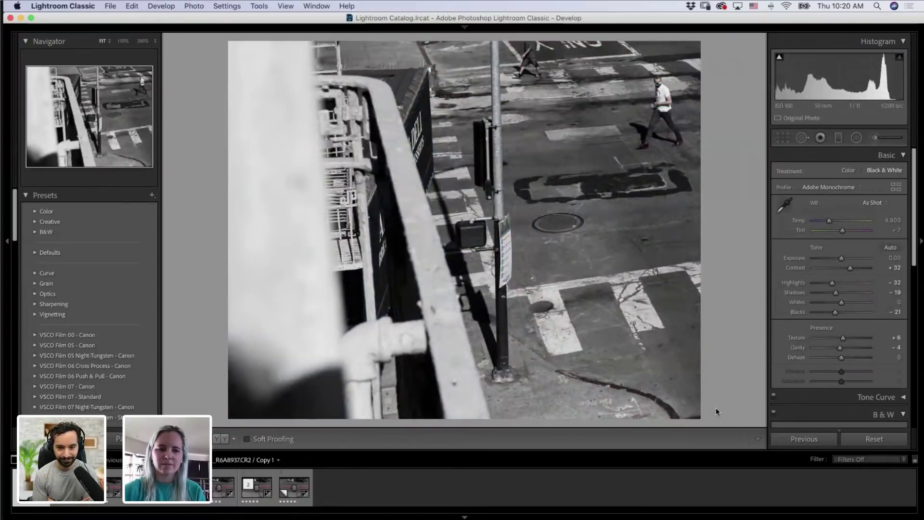
Step: Browse the overhead shots of the man standing on the concrete patch and select _R6A8948.CR2 / Copy 1 for editing
left_click(111, 499)
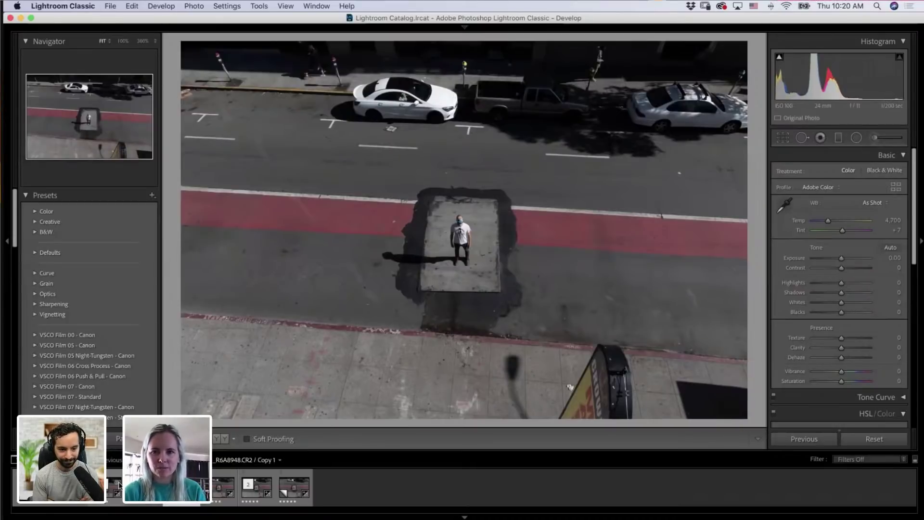
key("Right")
key("Right")
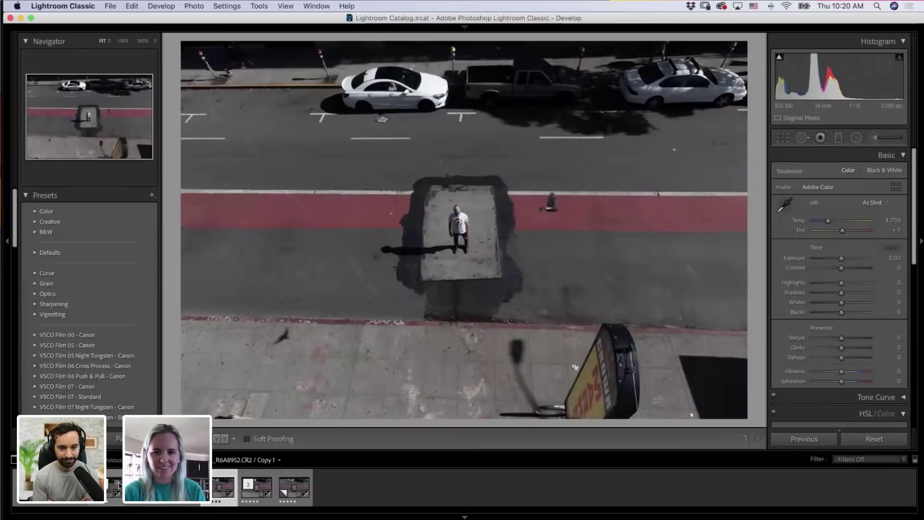
key("Right")
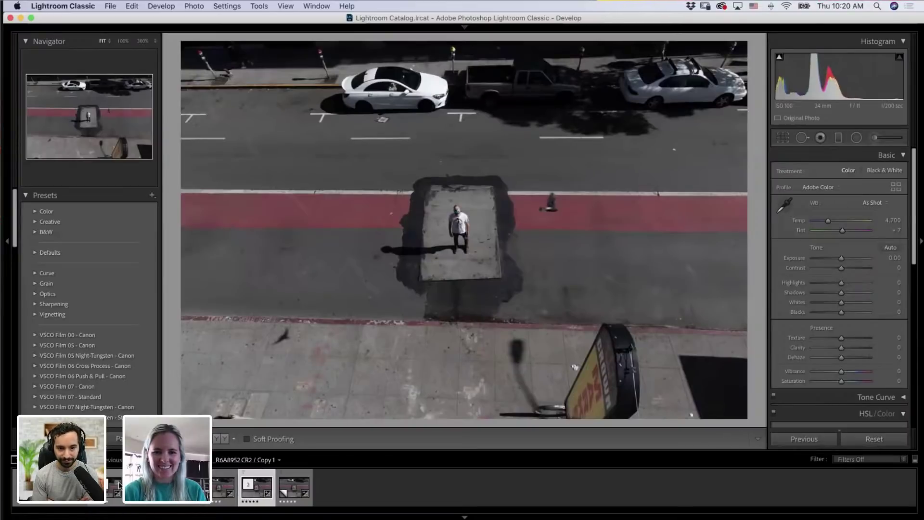
key("Right")
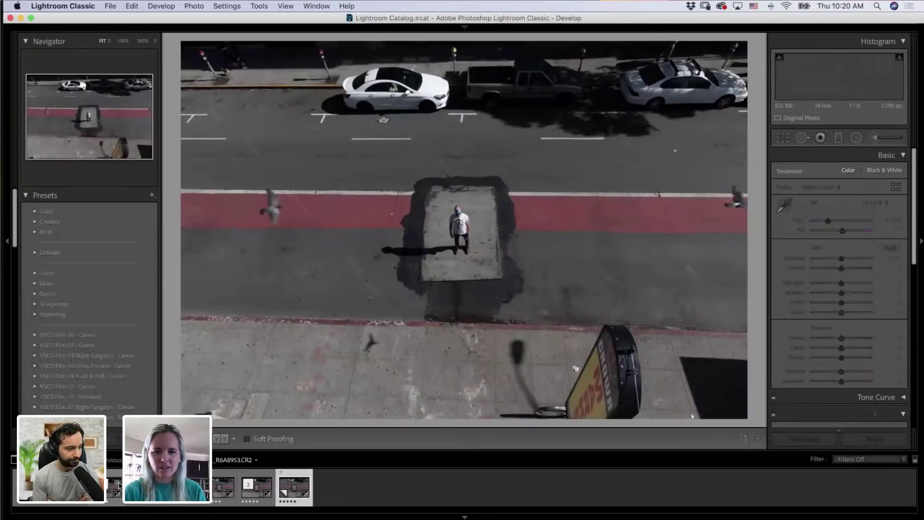
key("Right")
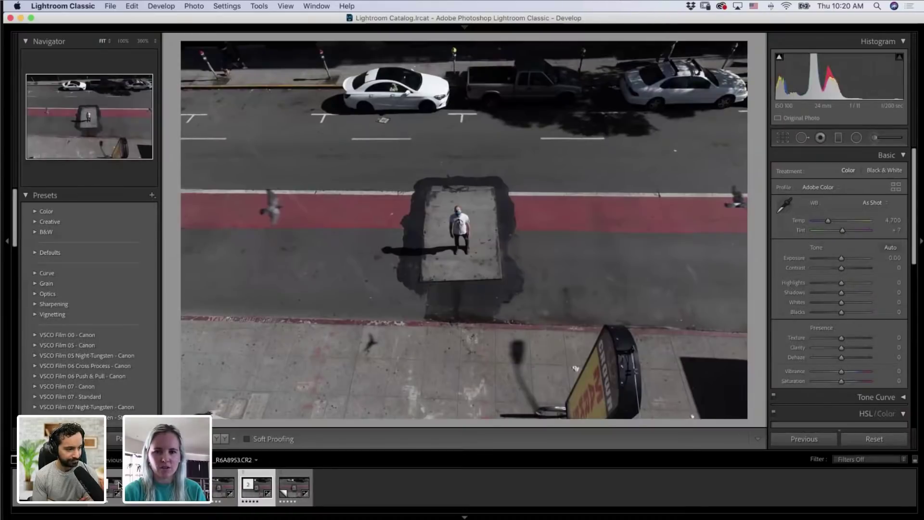
key("Left")
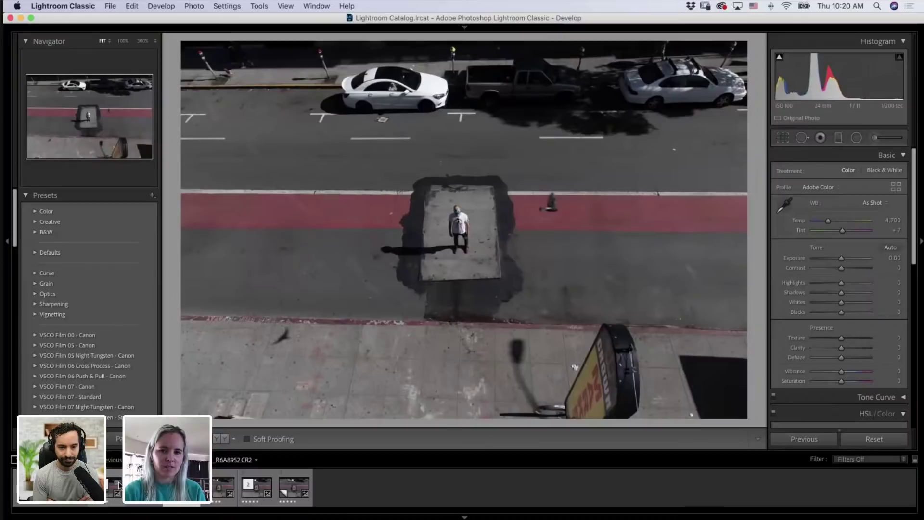
key("Left")
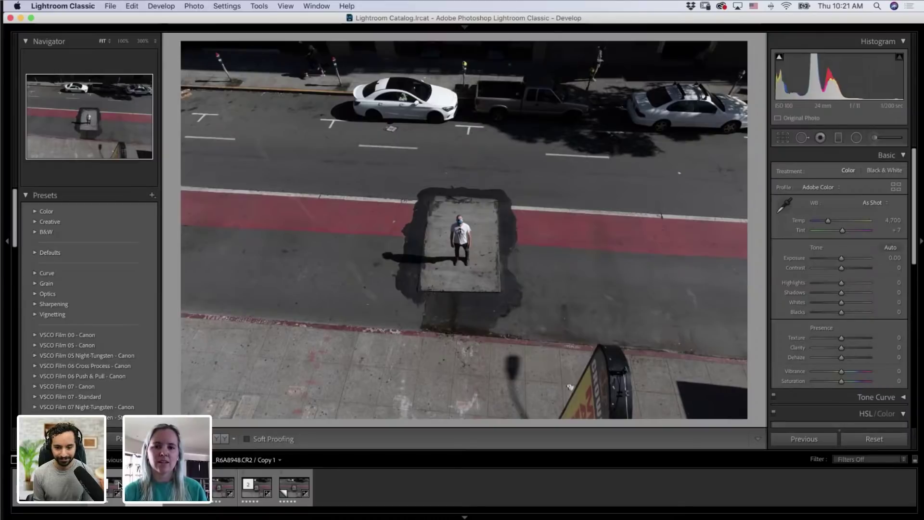
Step: Rotate the photo's crop to an angle of about 2.21, and try and undo a further rotation to about -0.49
left_click(782, 138)
left_click_drag(755, 43, 764, 54)
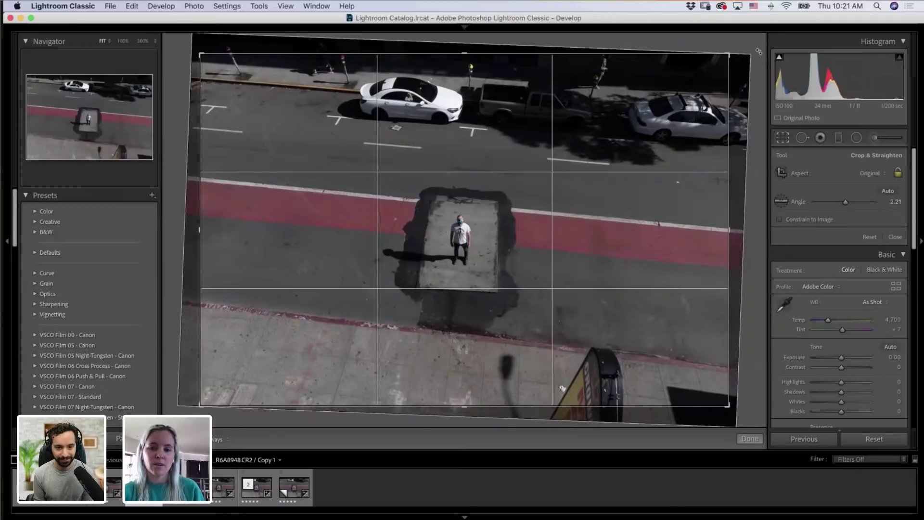
left_click_drag(757, 51, 747, 38)
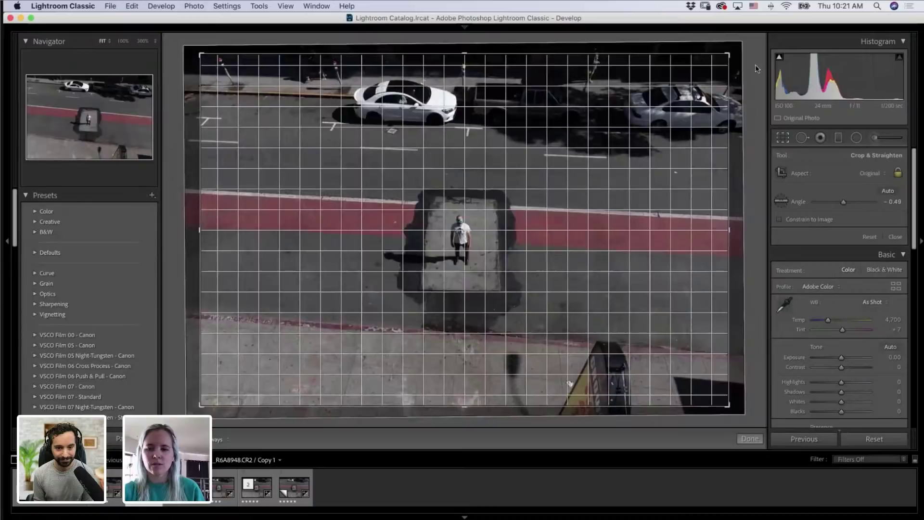
left_click(749, 439)
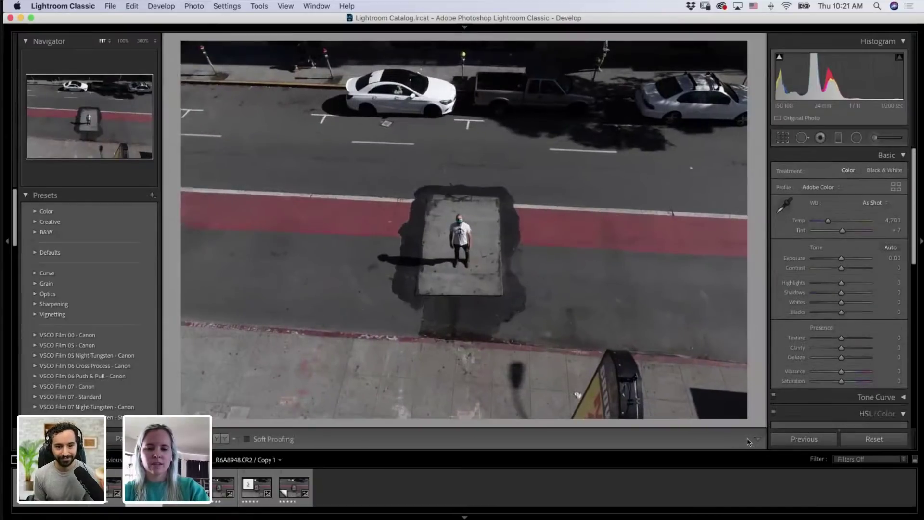
key("super+z")
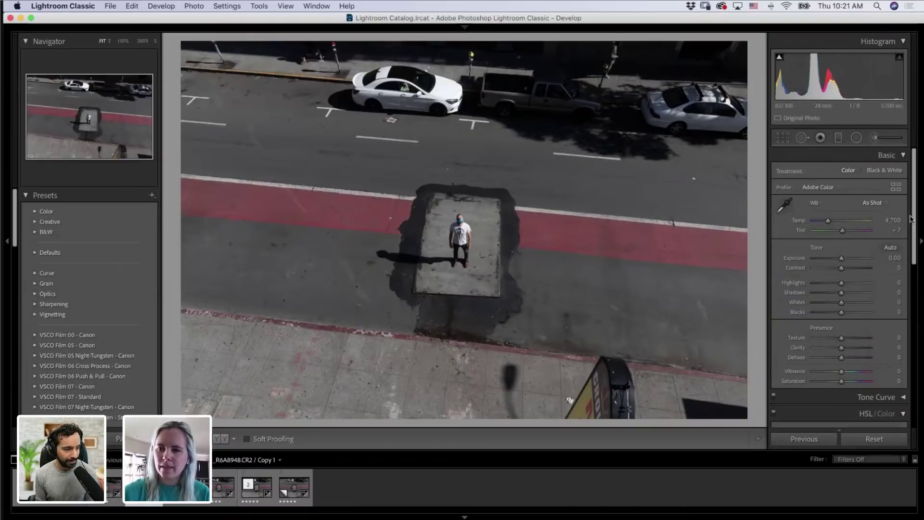
Step: Warm the photo's white balance by setting Temp to 5,872 and Tint to +19
scroll(916, 214, "down", 2)
scroll(917, 214, "up", 2)
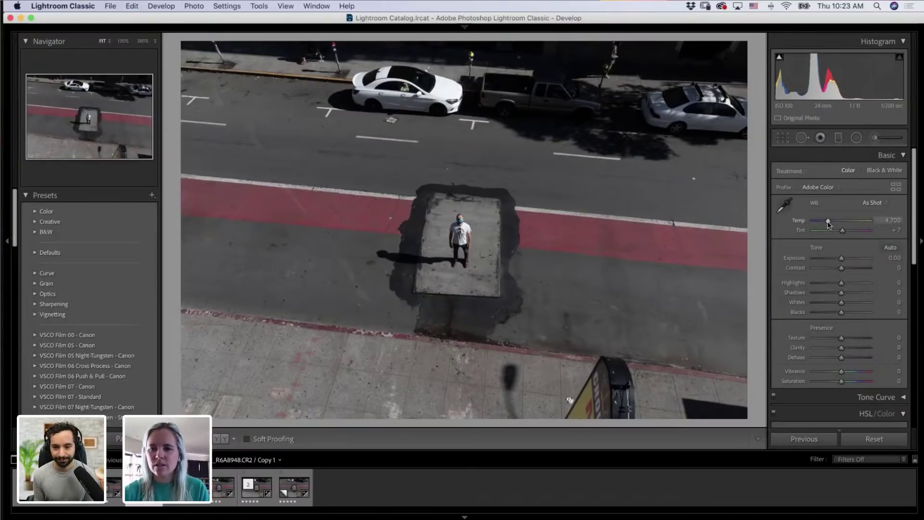
mouse_move(827, 221)
left_mouse_down()
mouse_move(848, 225)
mouse_move(839, 225)
left_mouse_up()
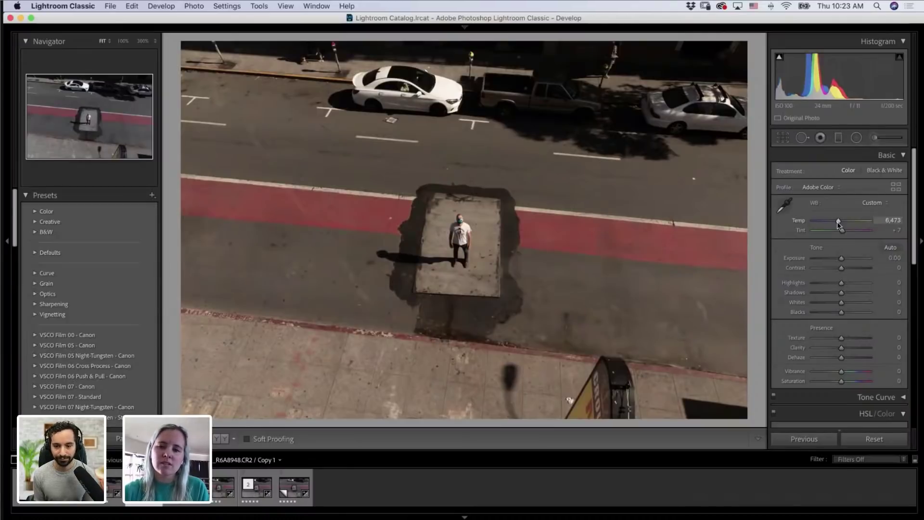
left_click_drag(838, 221, 842, 246)
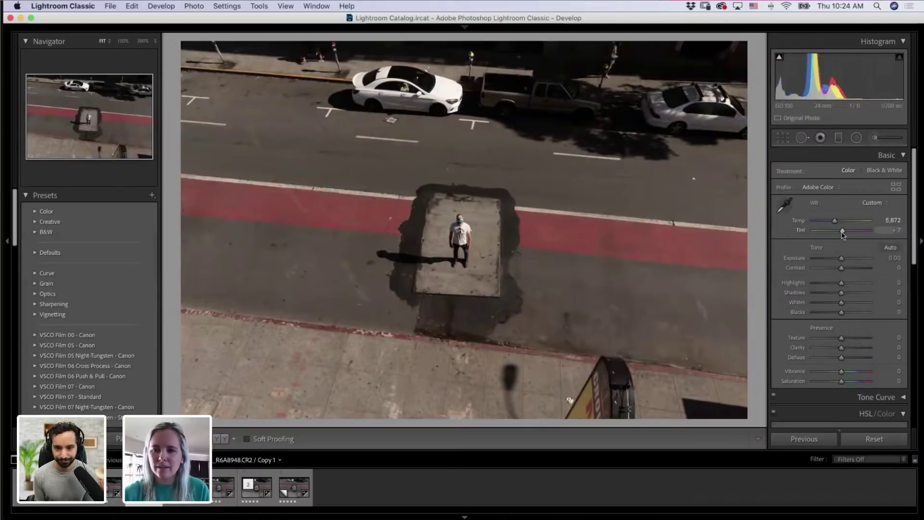
left_click_drag(843, 235, 846, 235)
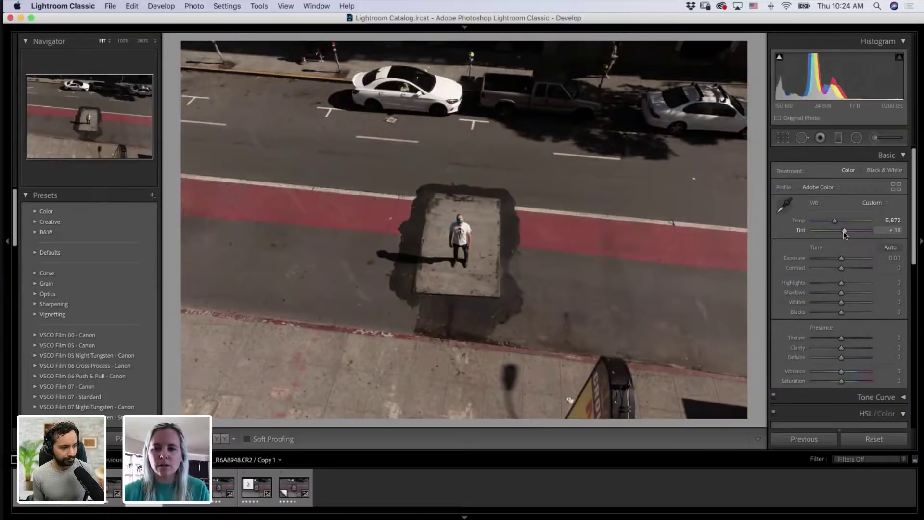
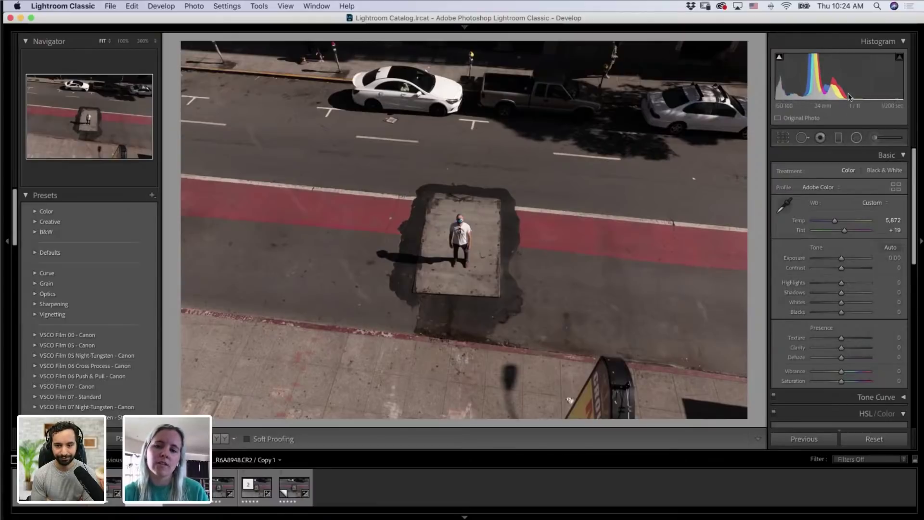
Step: Try Exposure values of -2.00 and +2.30 on the overhead street photo, and return Exposure to +0.15
left_click_drag(840, 260, 829, 261)
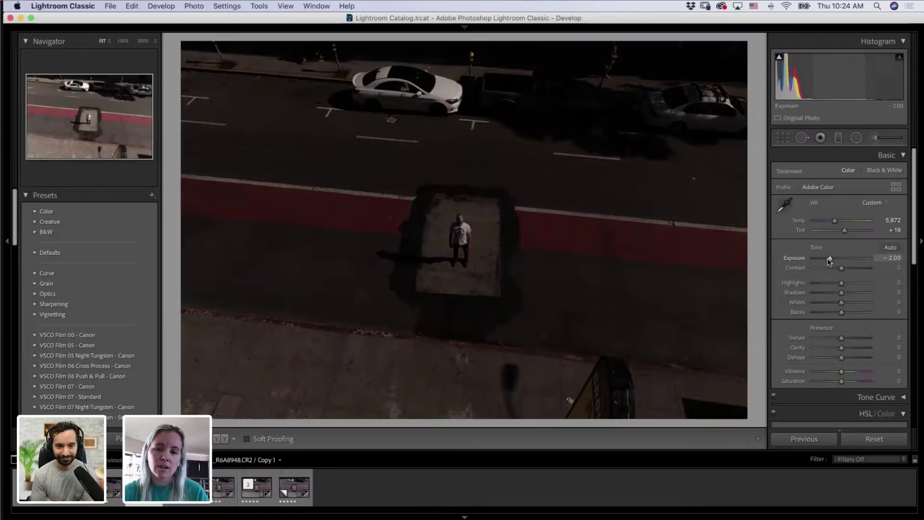
left_click_drag(828, 258, 854, 259)
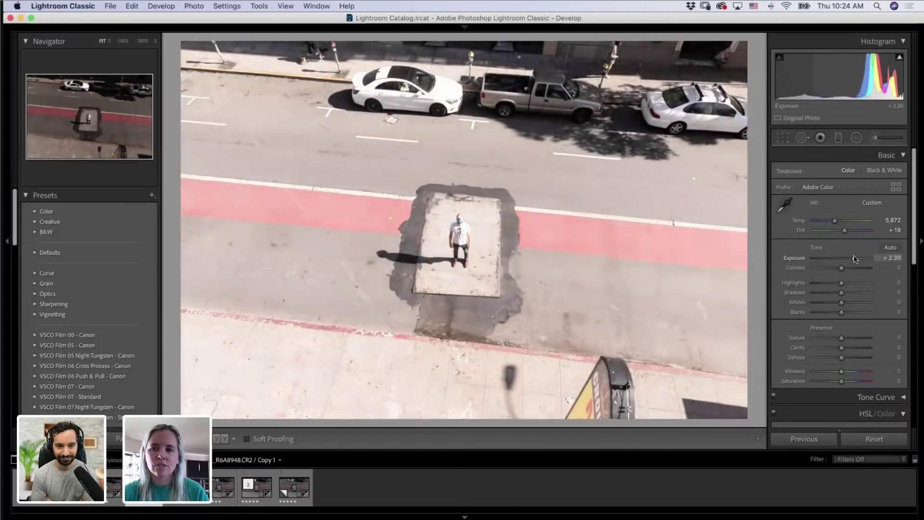
left_click(899, 57)
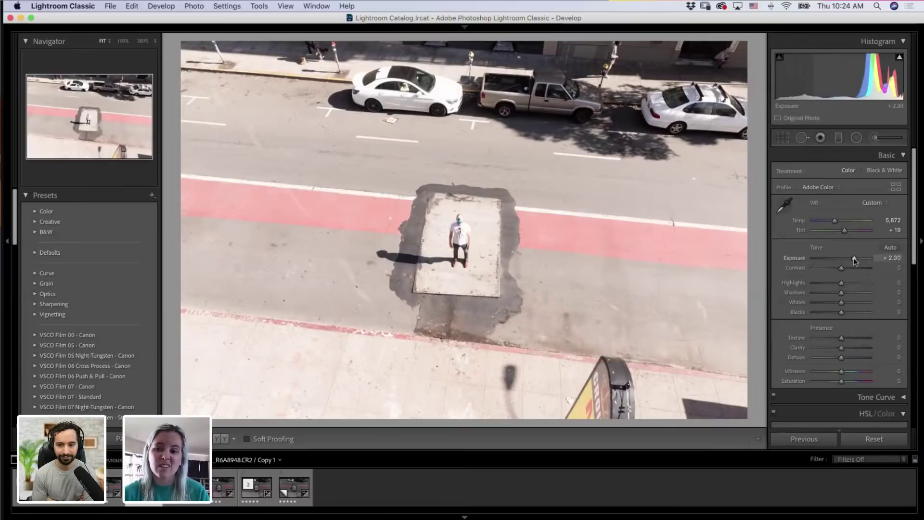
left_click_drag(854, 259, 842, 259)
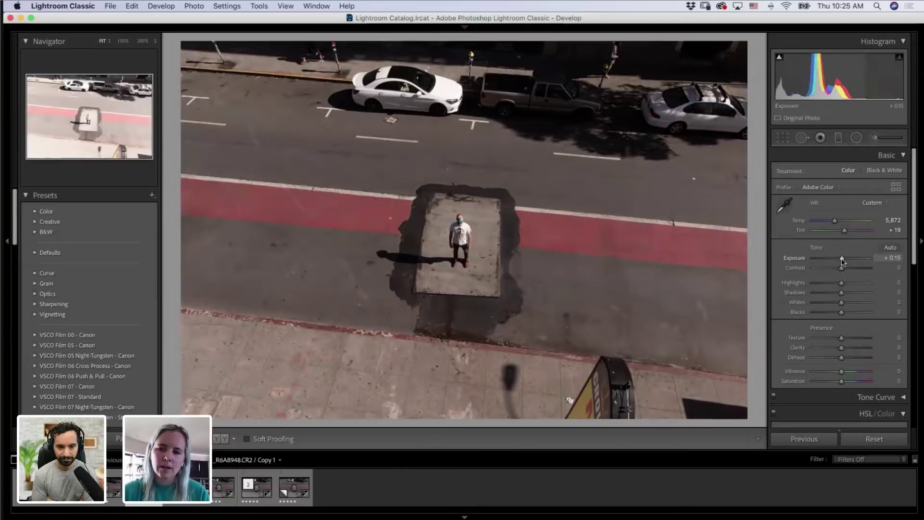
Step: Raise the photo's Exposure to +0.25 and compare the edit with its original version
left_click_drag(842, 260, 845, 255)
key("backslash")
key("backslash")
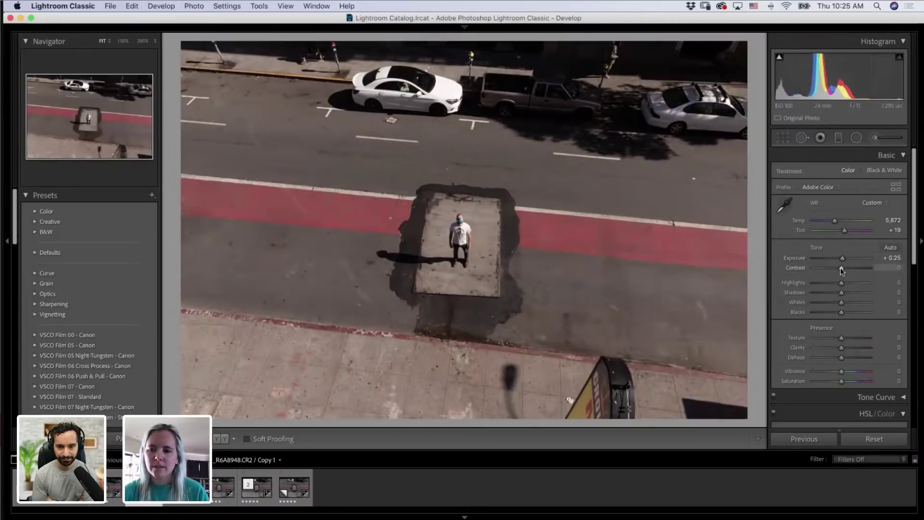
Step: Set the photo's Contrast to +24 and lower its Exposure to -0.05
left_click_drag(841, 270, 846, 271)
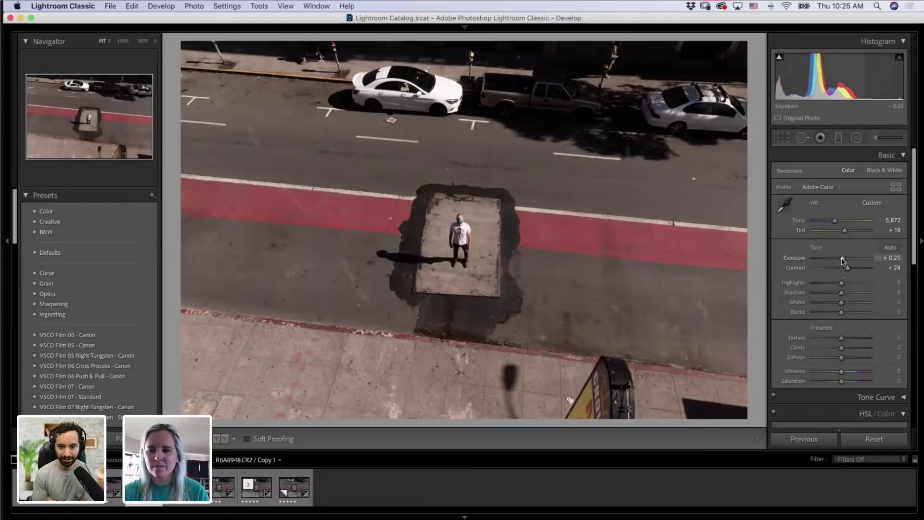
left_click_drag(842, 260, 841, 261)
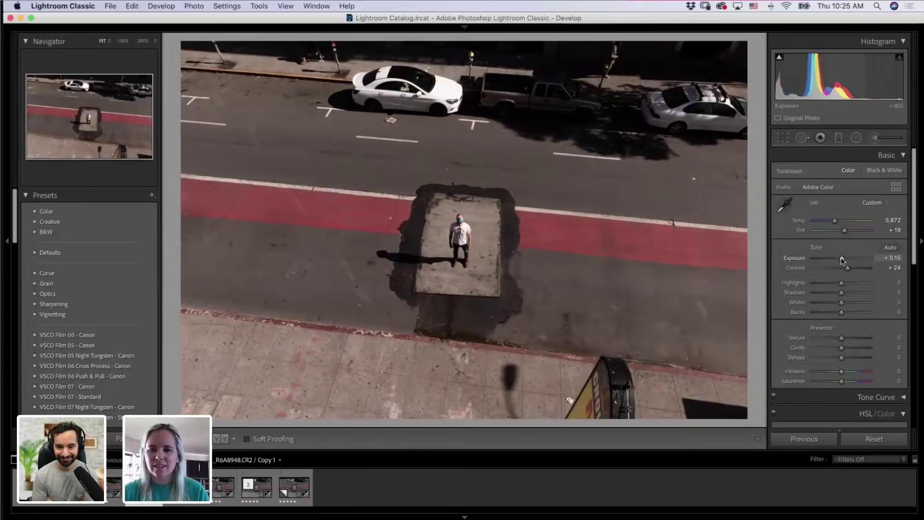
left_click_drag(841, 260, 840, 260)
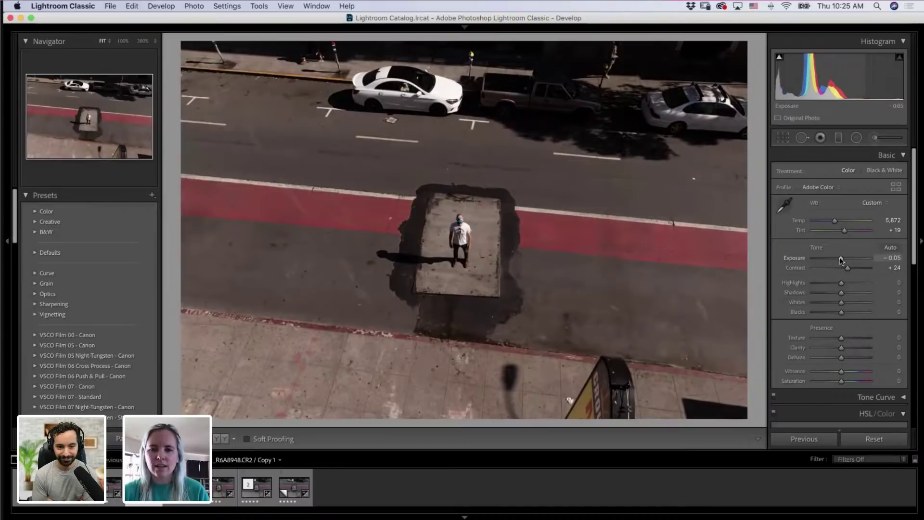
left_click_drag(840, 259, 842, 261)
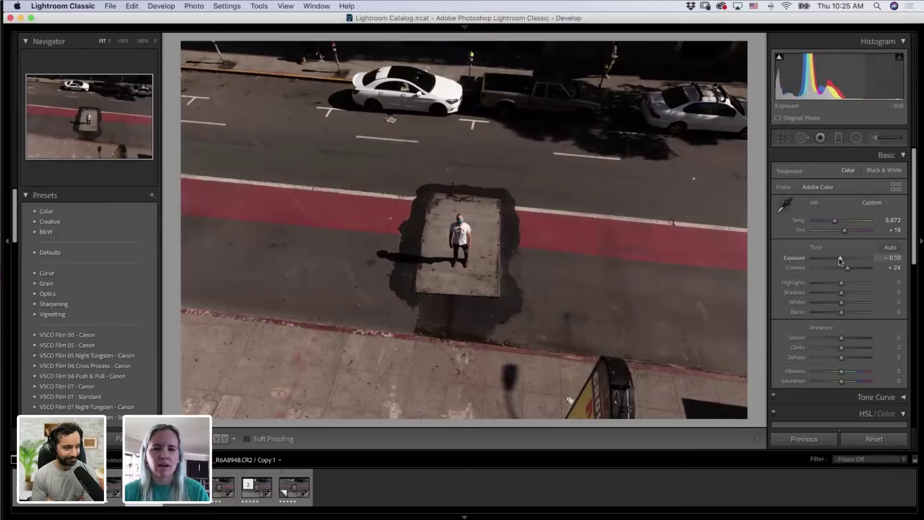
Step: Fine-tune the photo's tones with Highlights at -7, Shadows at -2 and Blacks at -17, leaving Whites at 0
left_click_drag(840, 261, 840, 285)
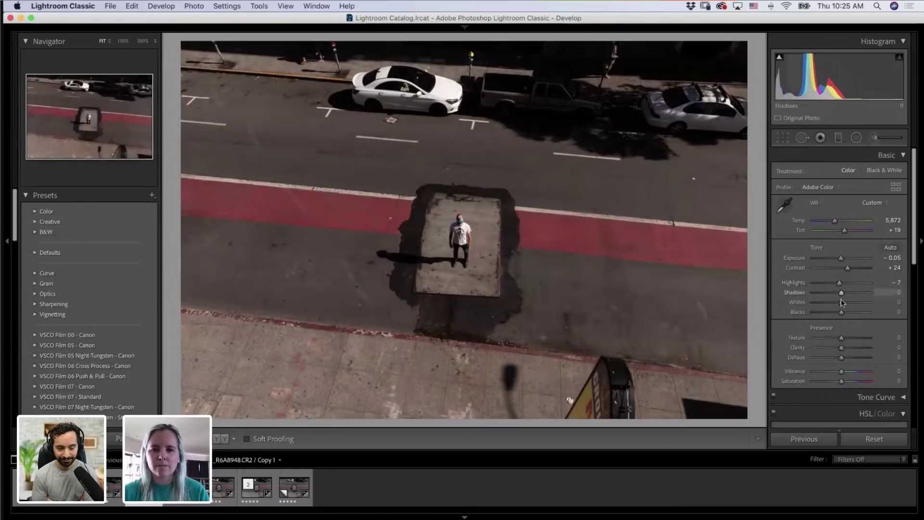
scroll(911, 279, "down", 3)
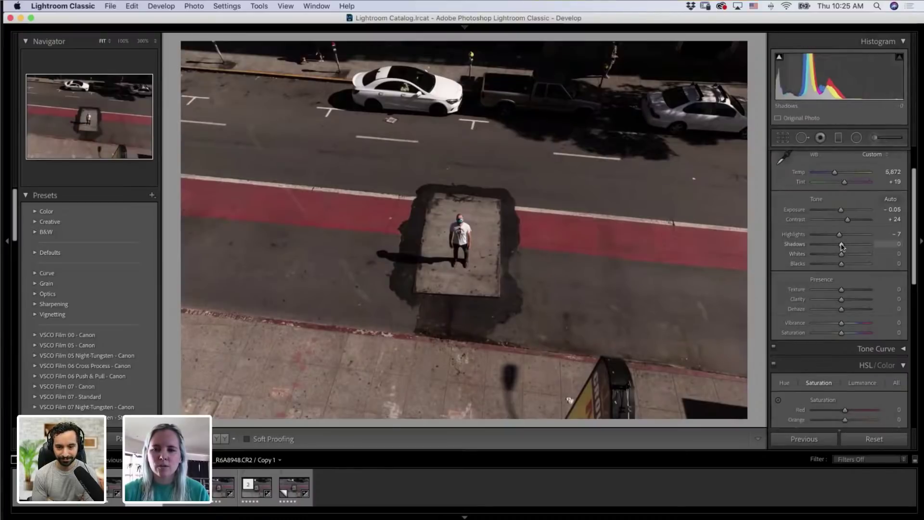
mouse_move(841, 244)
left_mouse_down()
mouse_move(833, 244)
mouse_move(850, 246)
mouse_move(841, 247)
left_mouse_up()
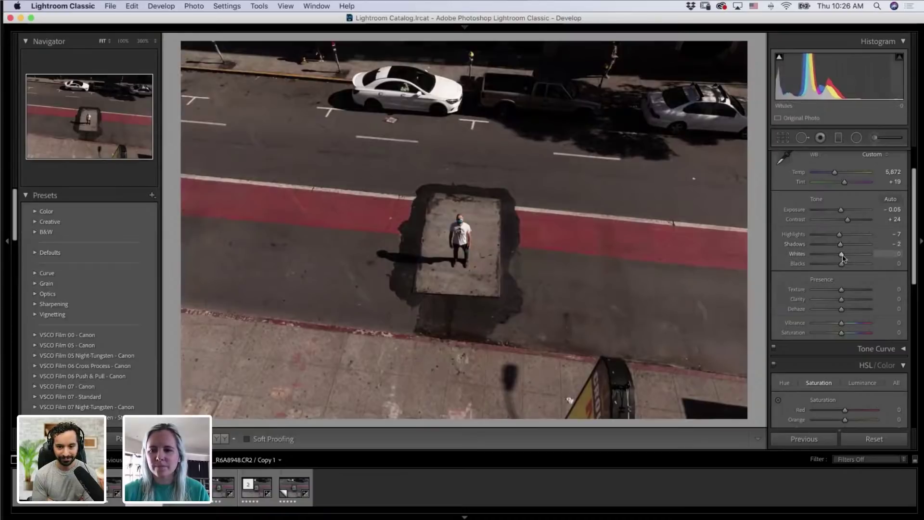
mouse_move(835, 255)
left_mouse_down()
mouse_move(846, 255)
mouse_move(812, 256)
mouse_move(865, 260)
mouse_move(843, 259)
left_mouse_up()
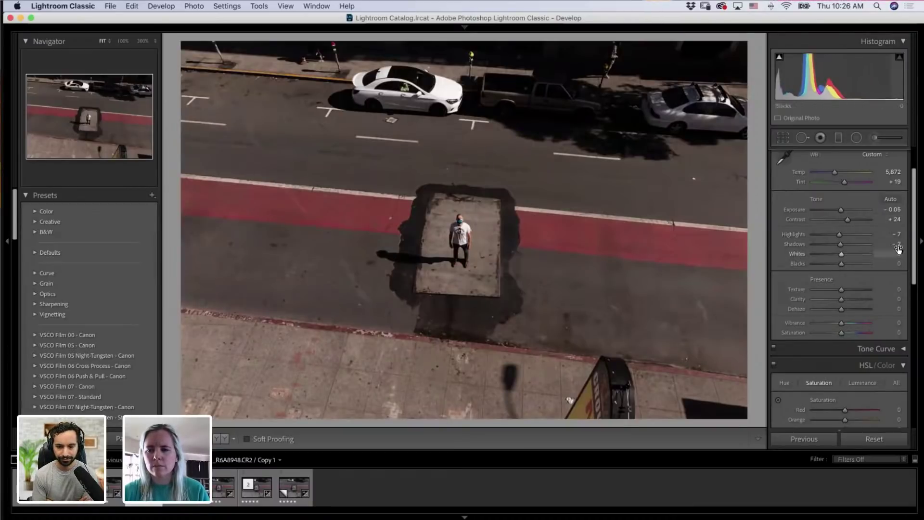
left_click_drag(915, 255, 914, 263)
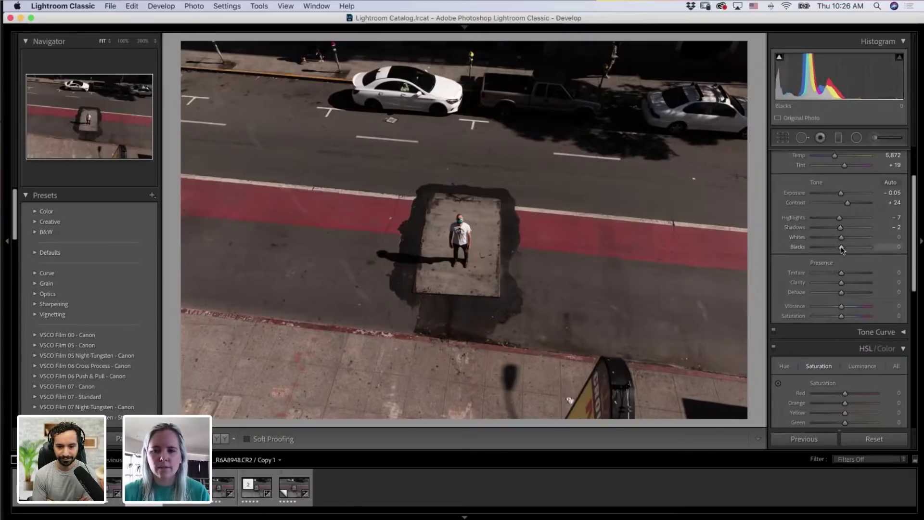
left_click_drag(841, 248, 836, 250)
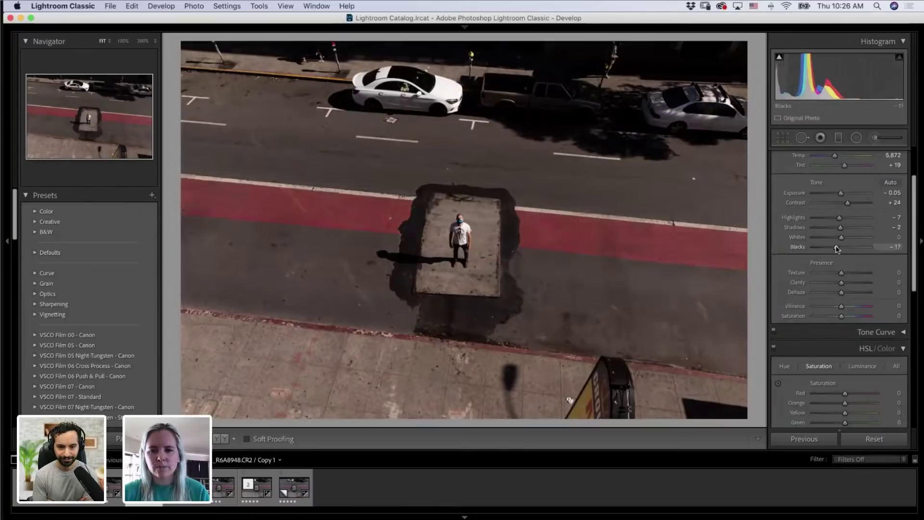
Step: Adjust the photo's presence settings to Texture +7, Clarity -2 and Vibrance +12
scroll(914, 272, "down", 1)
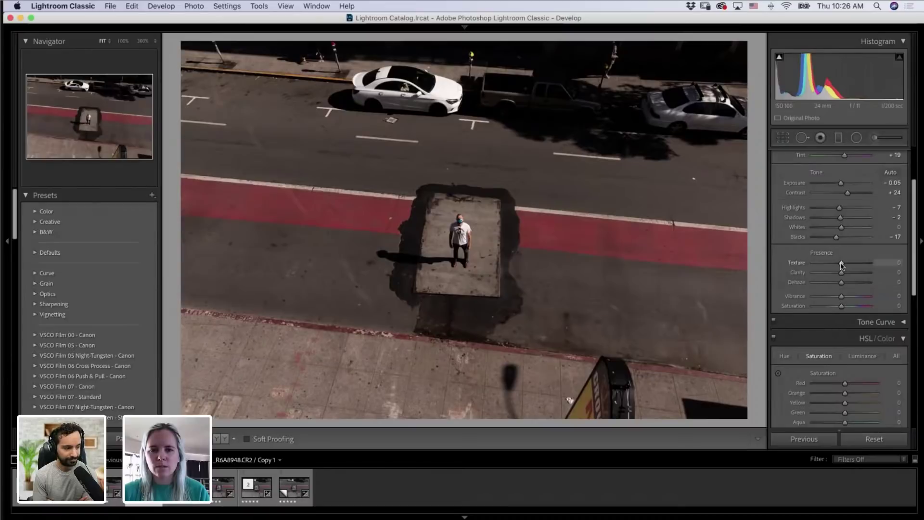
left_click_drag(846, 263, 857, 262)
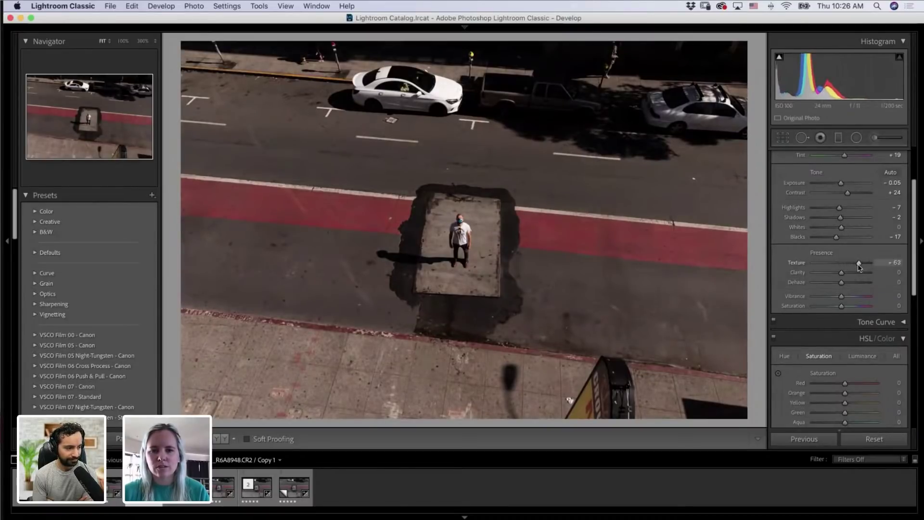
left_click_drag(858, 263, 842, 263)
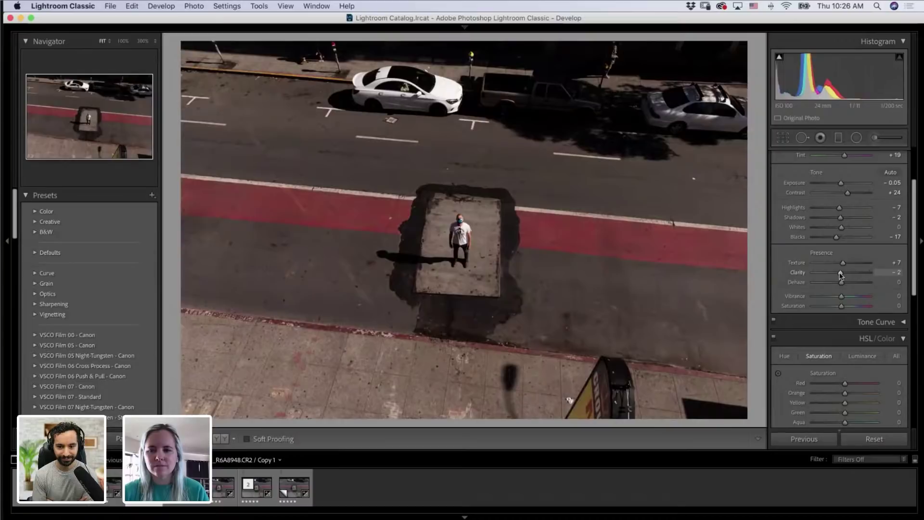
left_click_drag(842, 273, 840, 273)
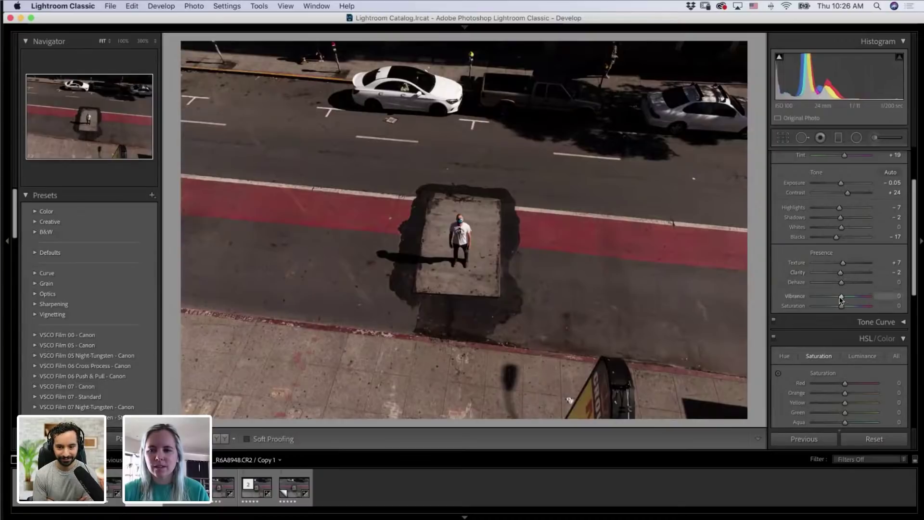
left_click_drag(842, 298, 844, 298)
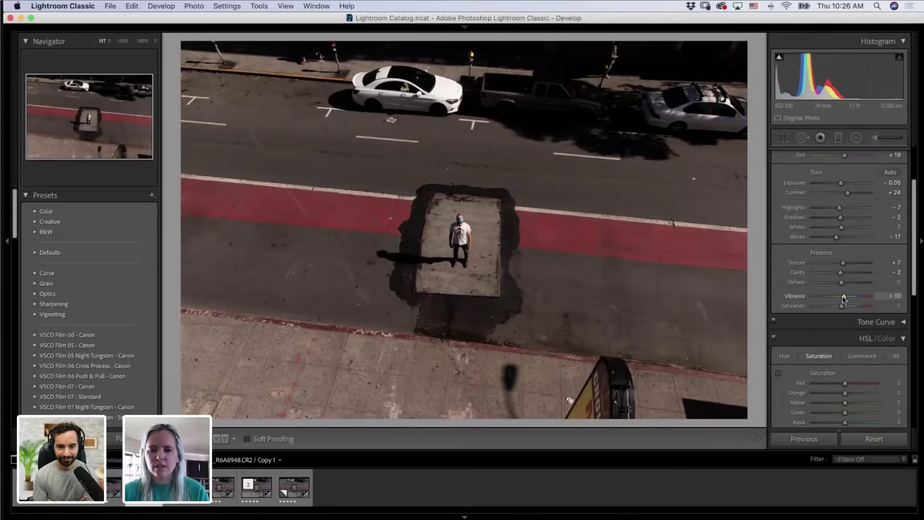
left_click_drag(842, 297, 846, 301)
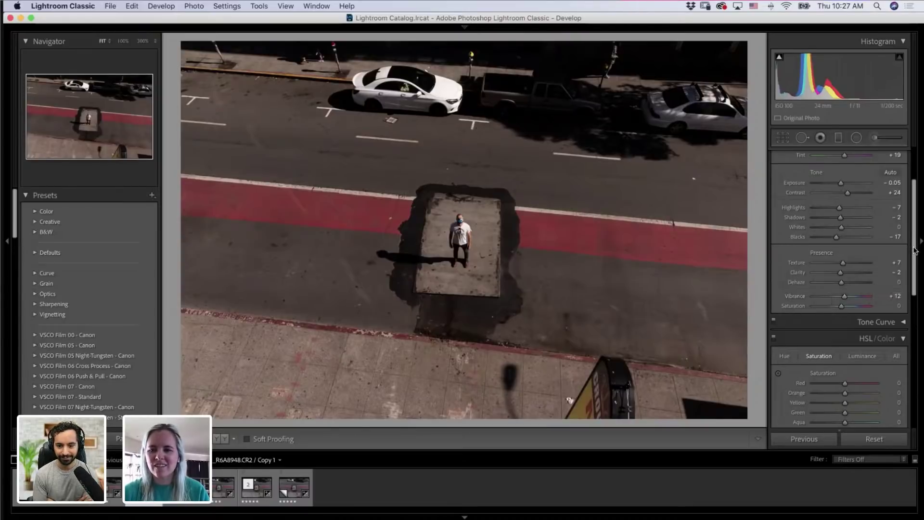
Step: Shape the photo's parametric tone curve with Highlights at +12 and Darks at -3
scroll(914, 257, "down", 1)
scroll(914, 259, "down", 2)
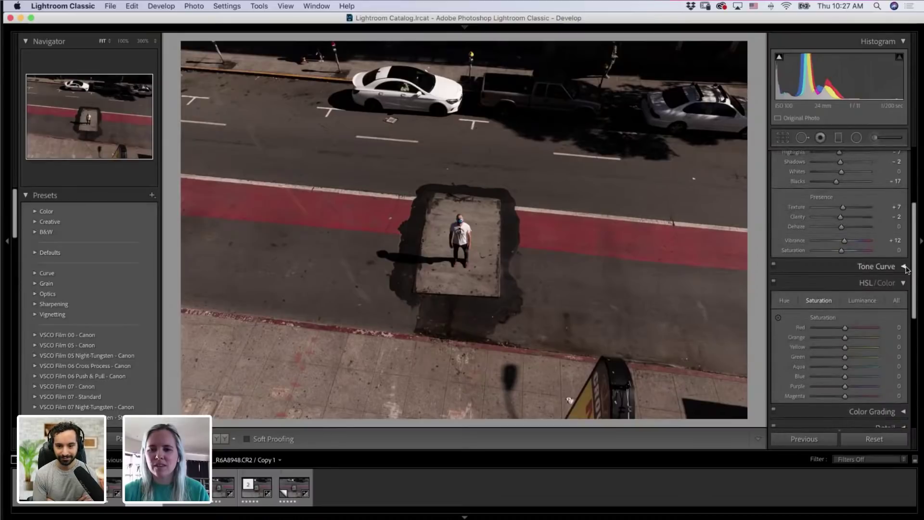
left_click(899, 266)
left_click_drag(915, 269, 913, 286)
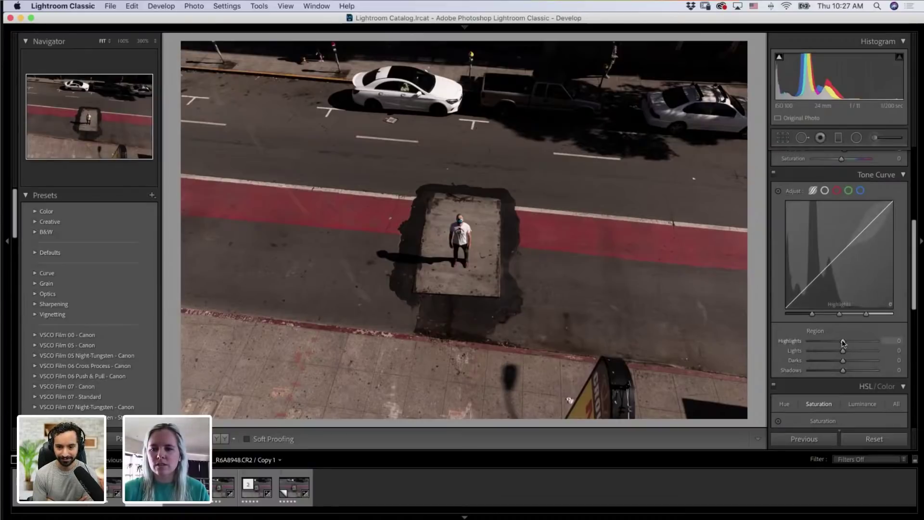
left_click_drag(842, 340, 842, 361)
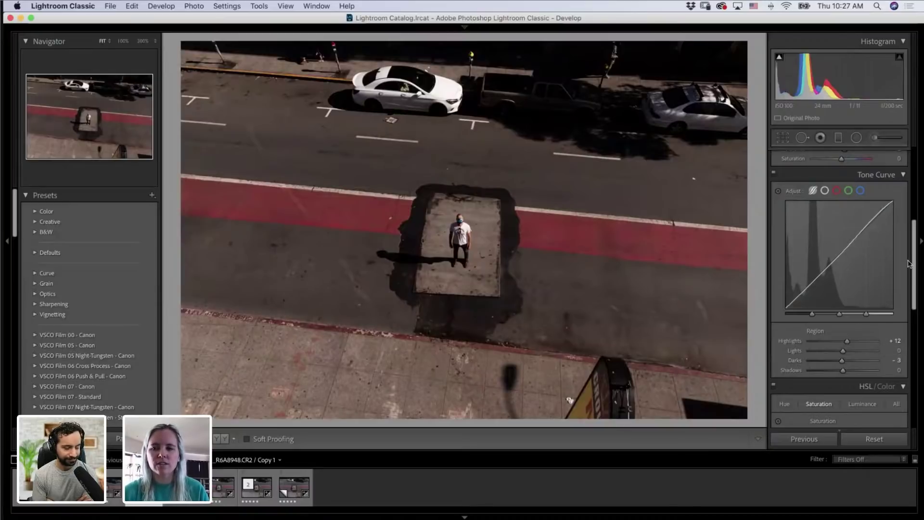
Step: Boost the photo's Red saturation to +11 in the HSL adjustments
scroll(820, 250, "up", 8)
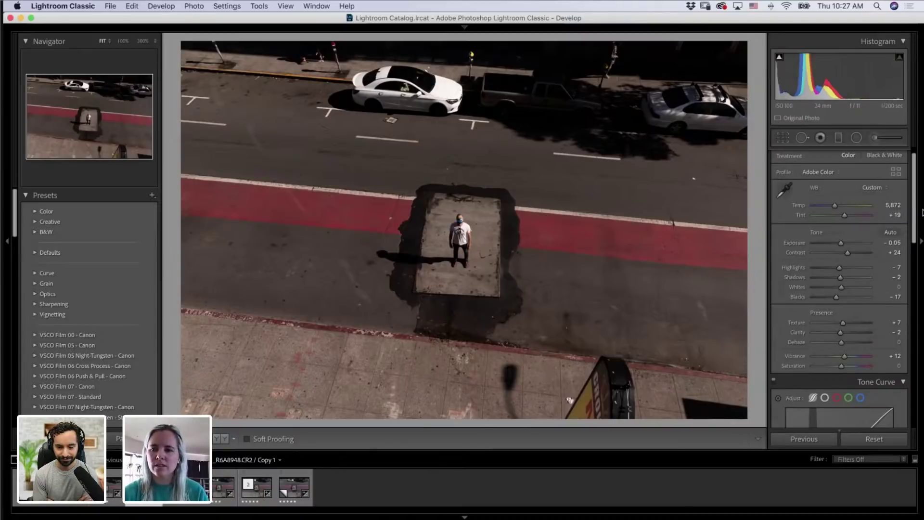
left_click_drag(913, 218, 908, 336)
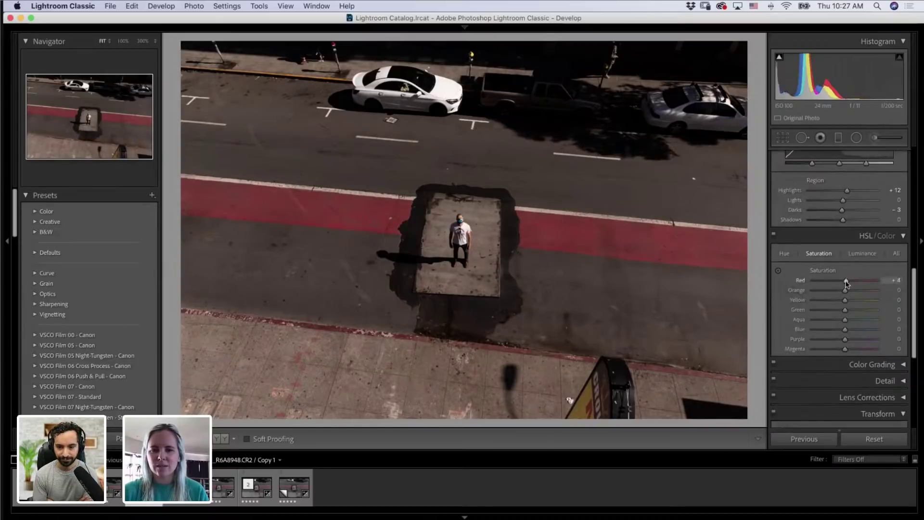
left_click_drag(847, 284, 839, 282)
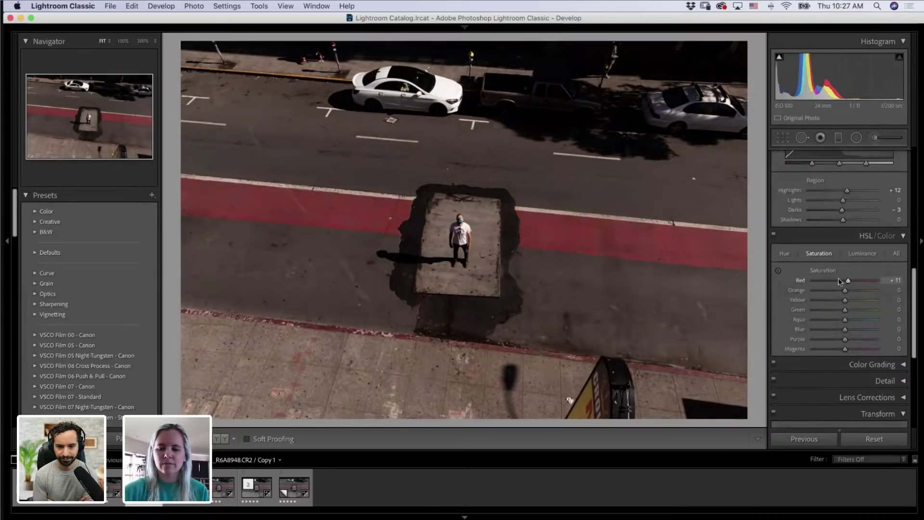
Step: Compare the colour edit of the man on the concrete patch with its original version several times
key("backslash")
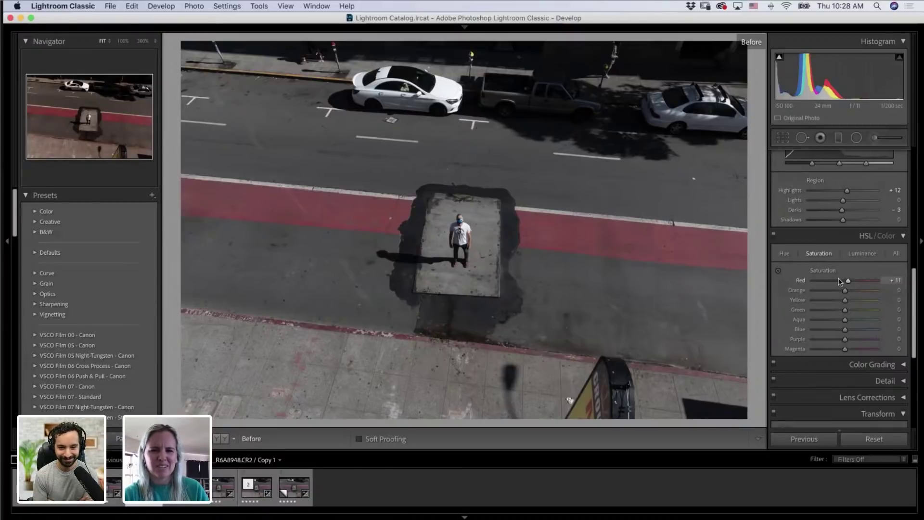
key("backslash")
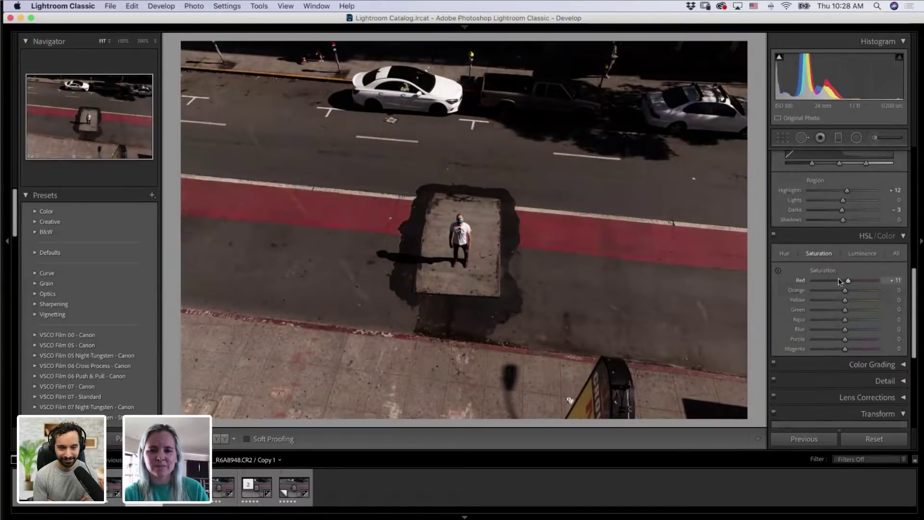
key("backslash")
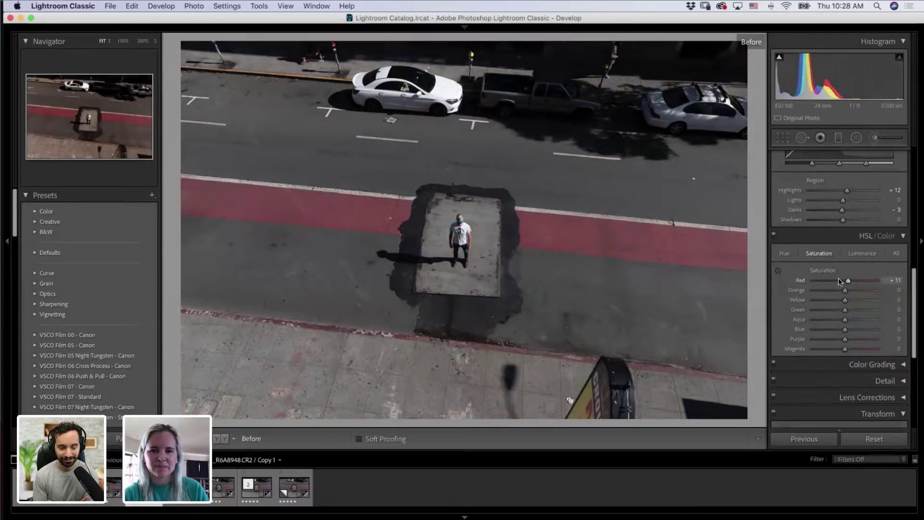
key("backslash")
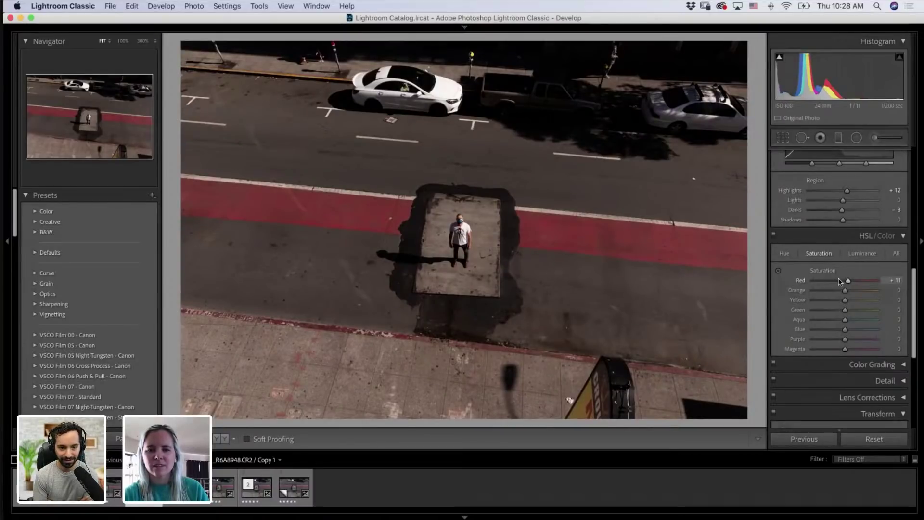
key("backslash")
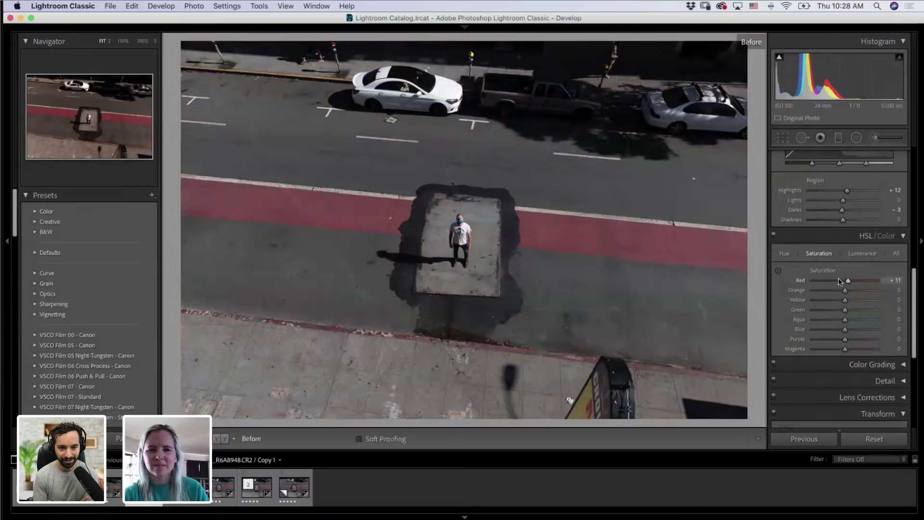
key("backslash")
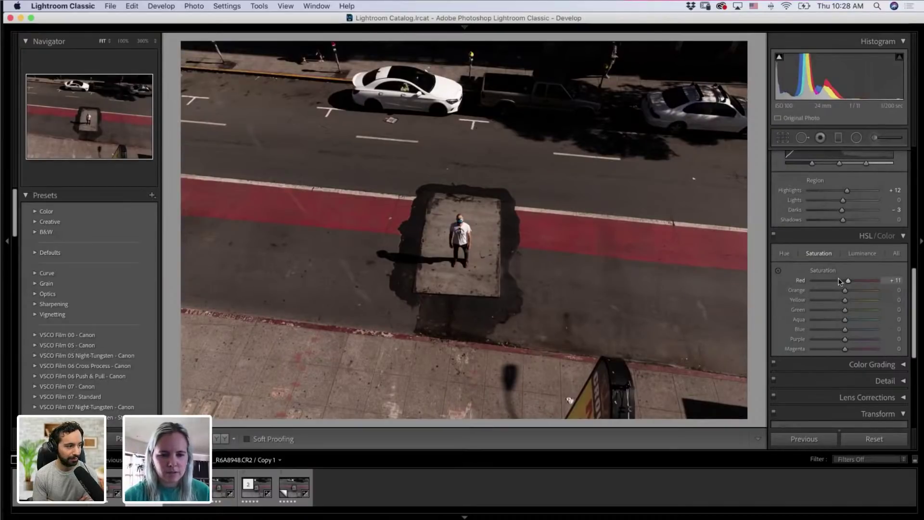
Step: Browse the neighbouring overhead shots and bring up _R6A8952.CR2 / Copy 1
key("Left")
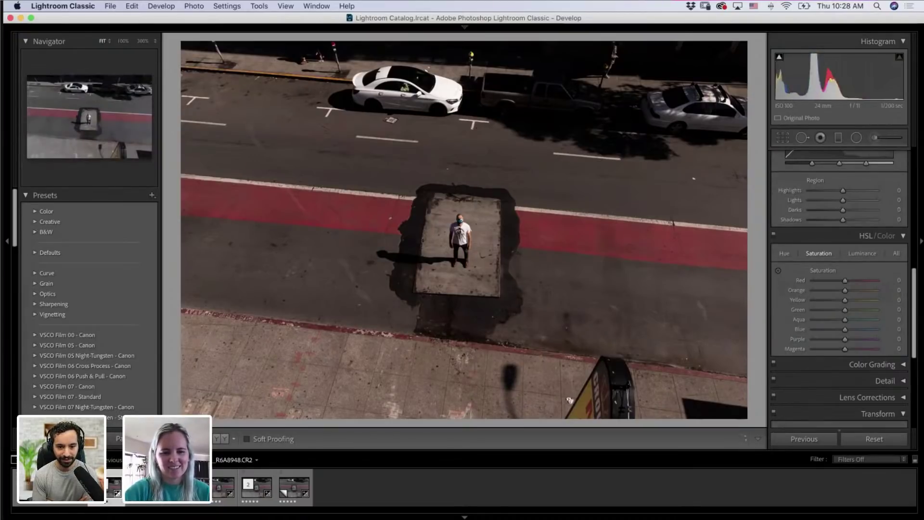
key("Right")
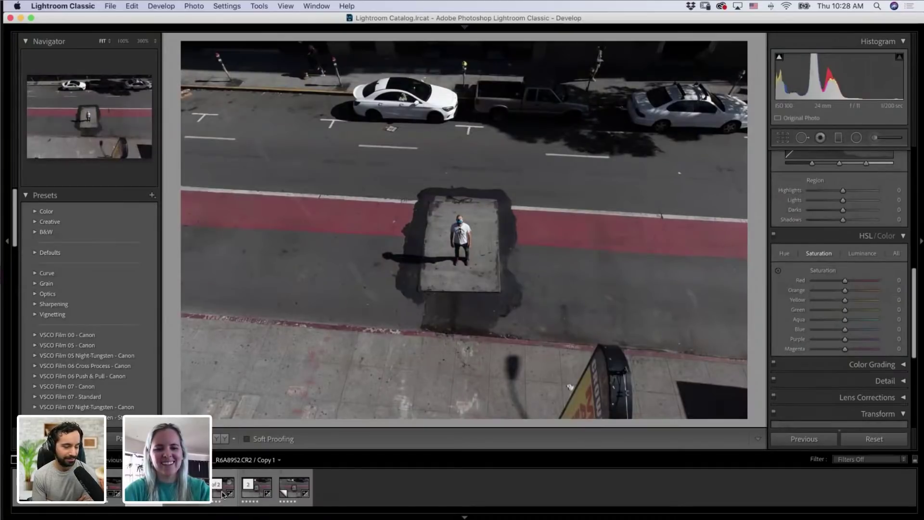
Step: Synchronize the settings of _R6A8948.CR2 to the other selected overhead shots, keeping the preselected adjustments
left_click(298, 496, "super")
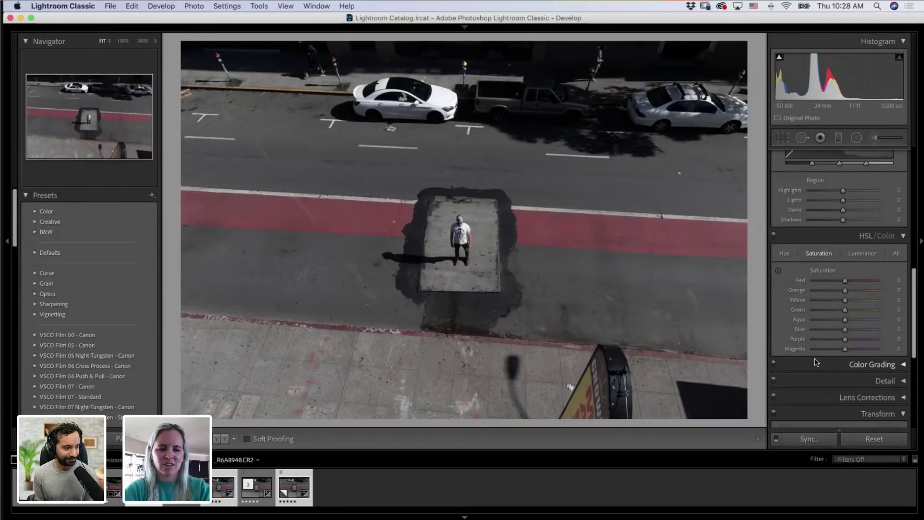
scroll(816, 362, "down", 2)
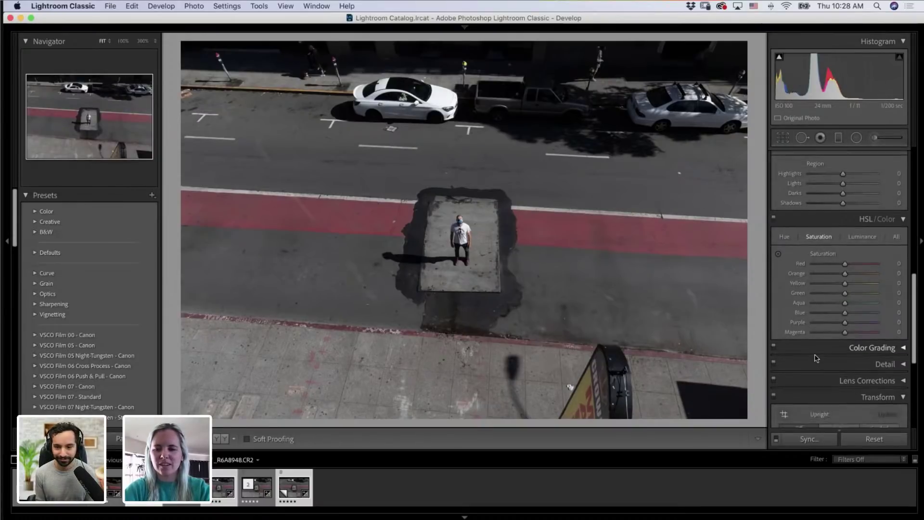
left_click(805, 439)
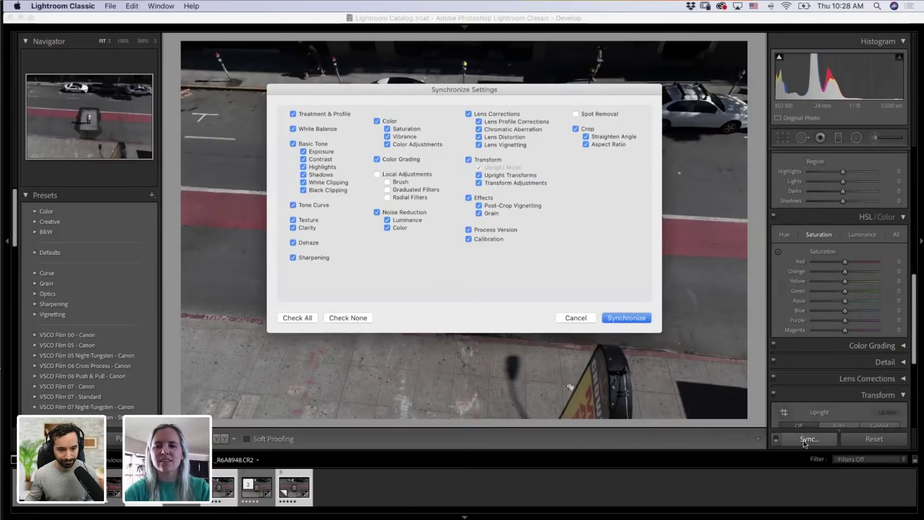
key("Return")
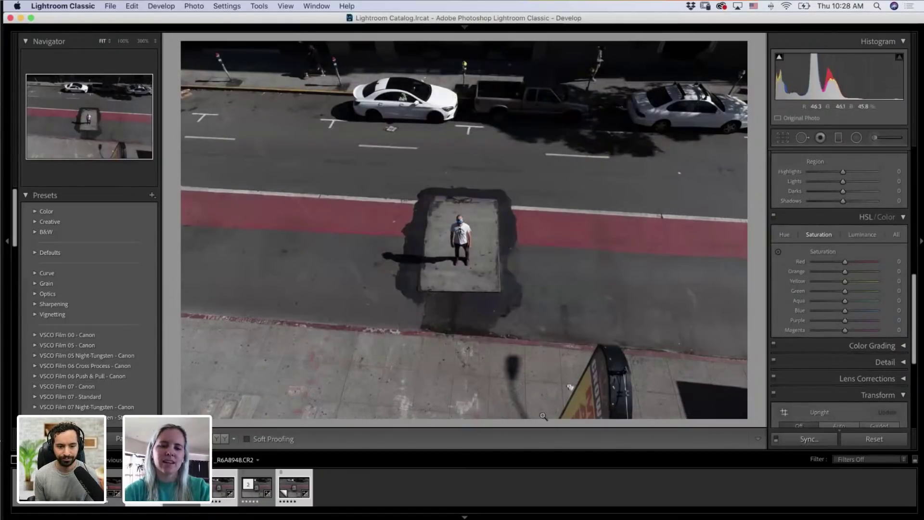
key("super+apostrophe")
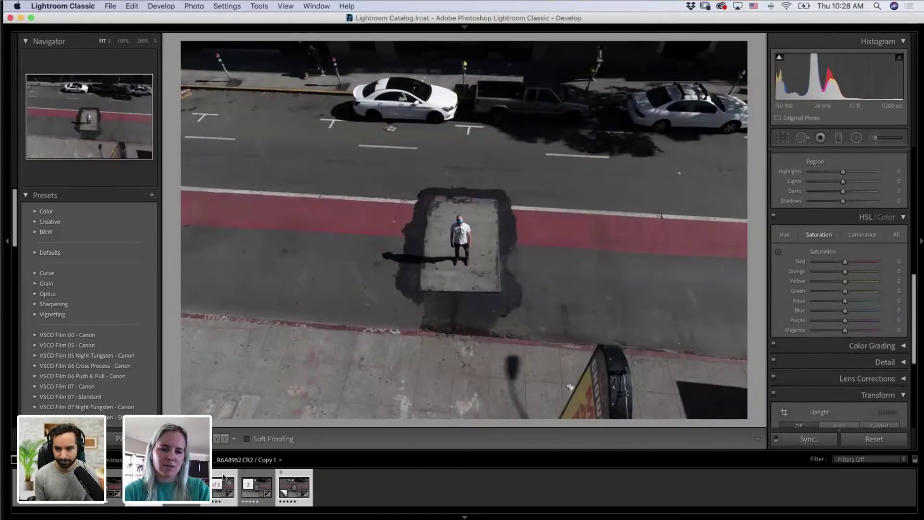
Step: Synchronize the colour edit of _R6A8952.CR2 to the other selected overhead shots
key("Left")
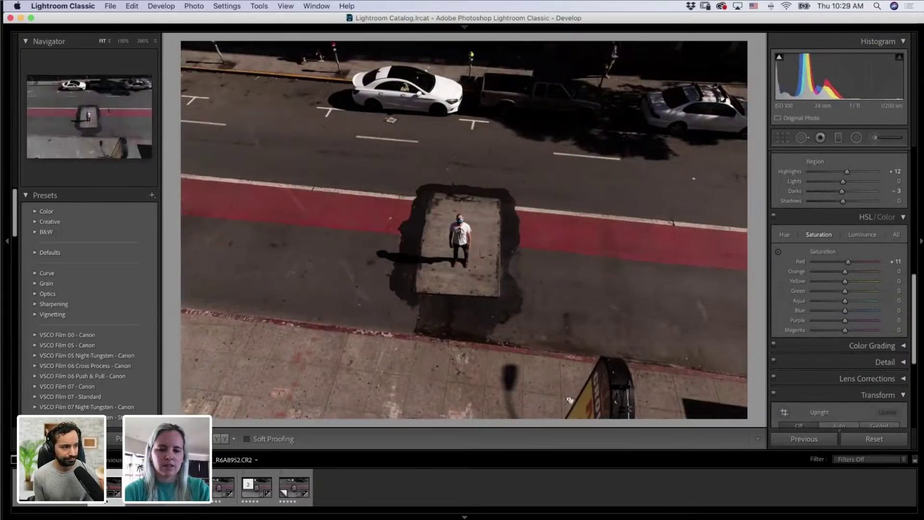
left_click(258, 496, "super")
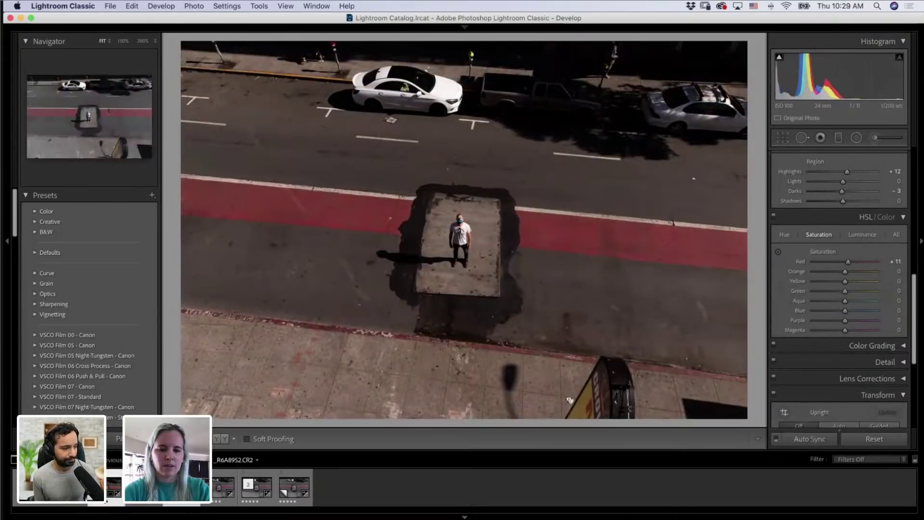
left_click(799, 439)
key("Return")
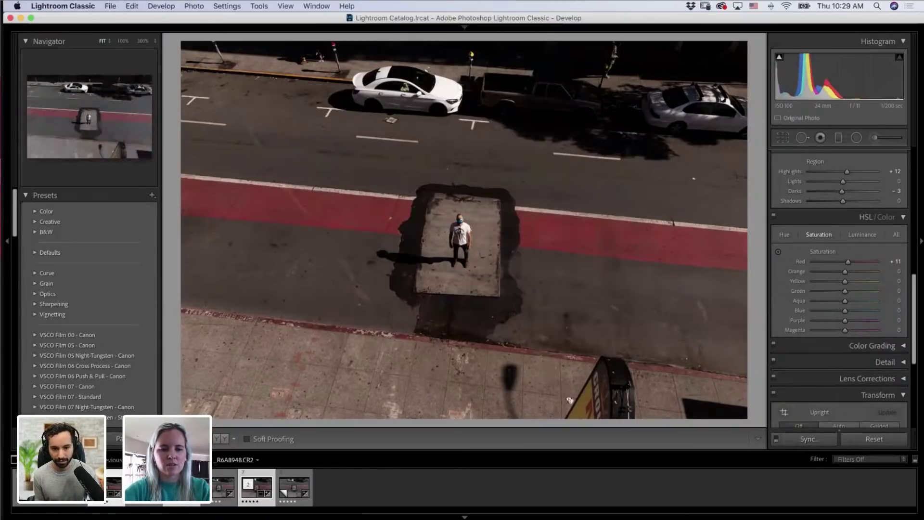
Step: Convert _R6A8948.CR2 to the Black & White treatment and check its lens profile corrections
key("Left")
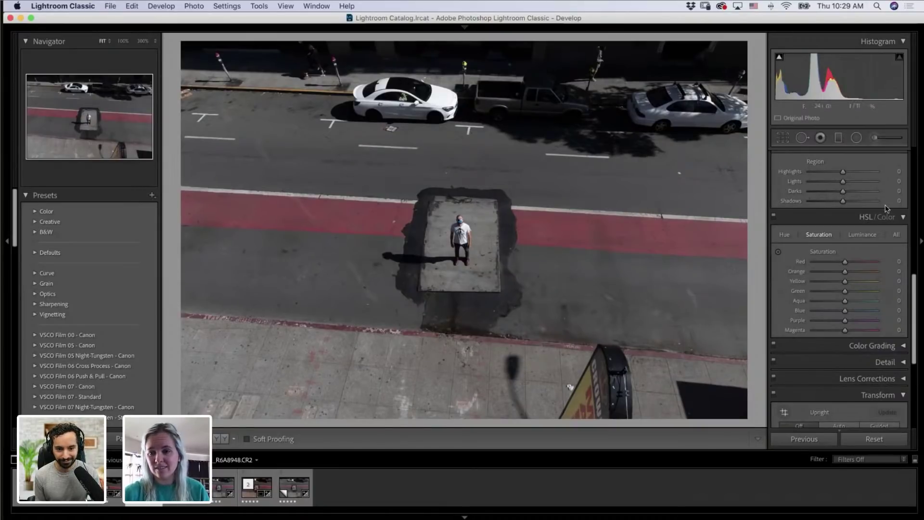
left_click_drag(916, 302, 905, 153)
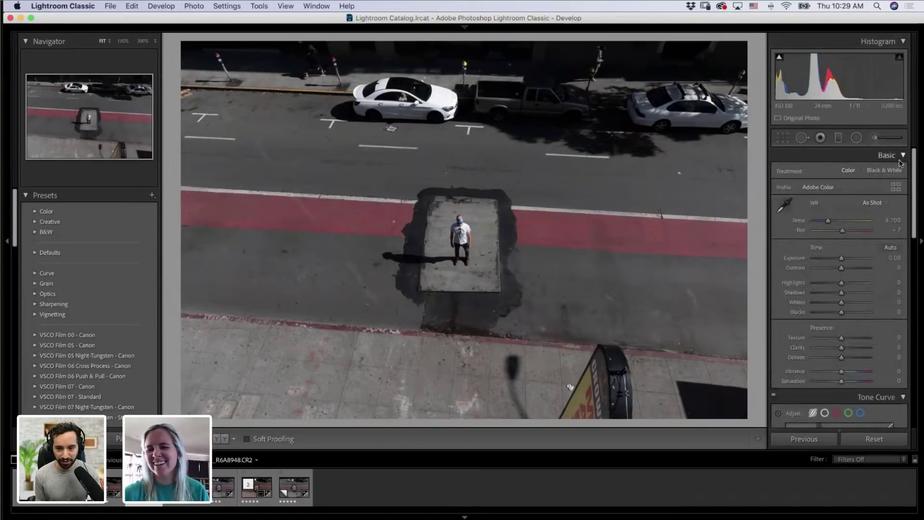
left_click(876, 172)
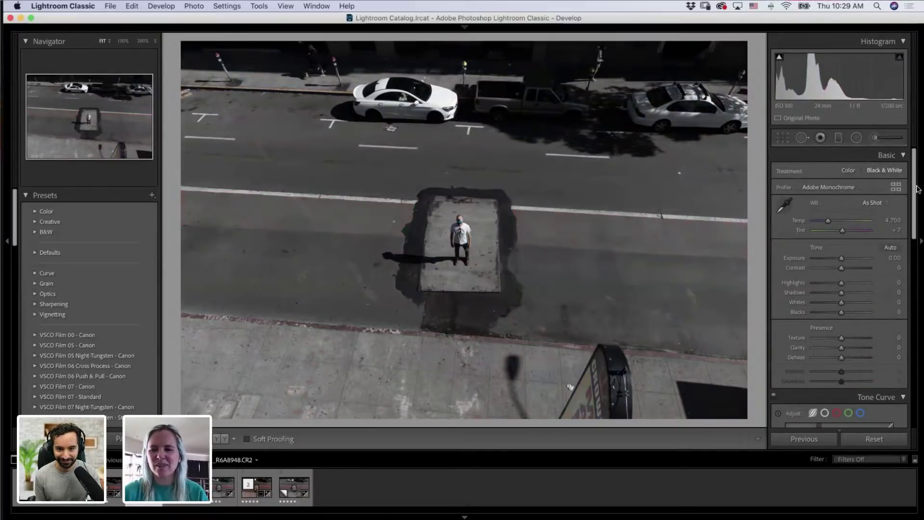
scroll(916, 189, "down", 10)
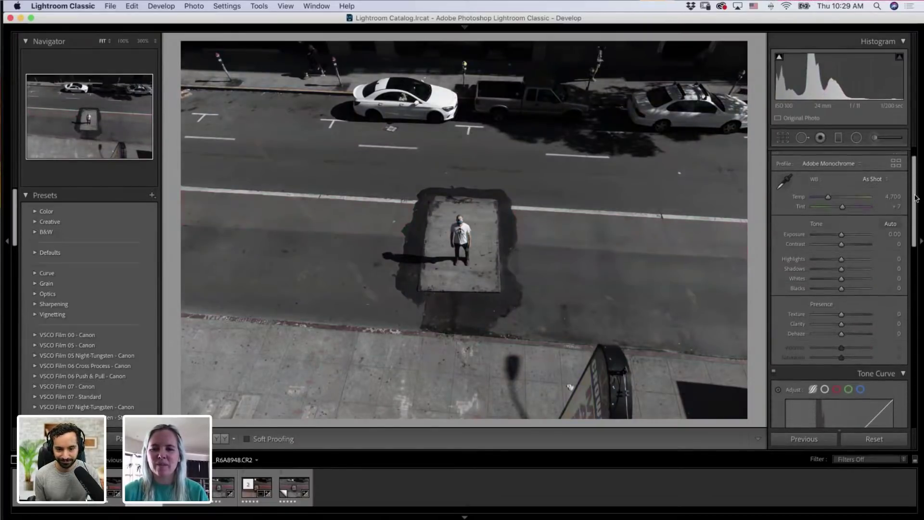
scroll(895, 283, "down", 10)
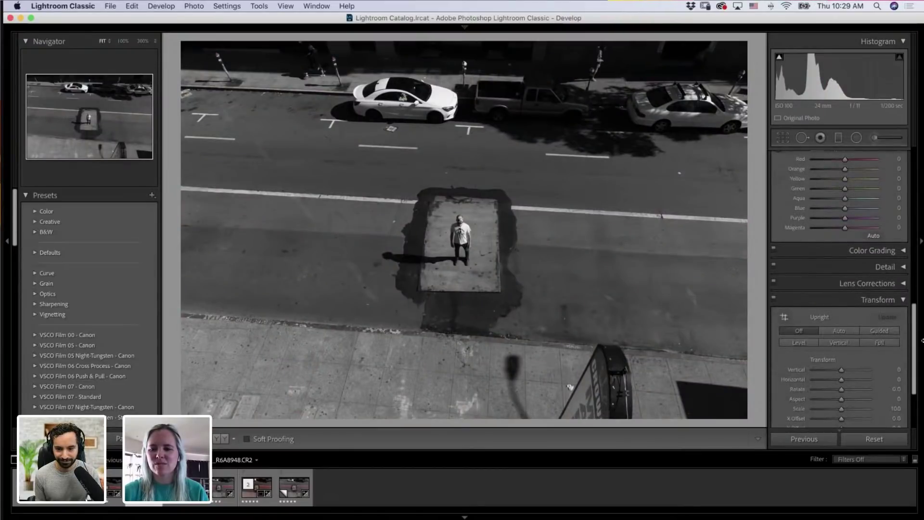
left_click(896, 283)
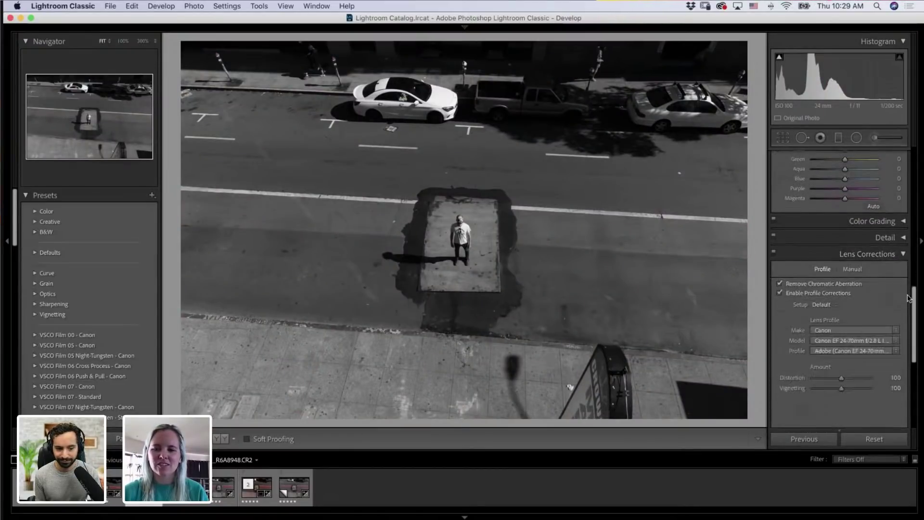
left_click(903, 254)
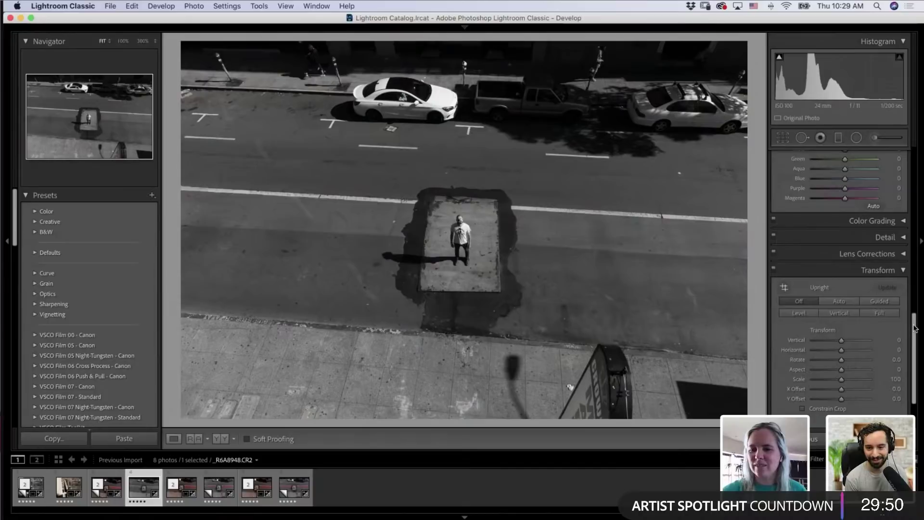
Step: Set the black-and-white photo's Temp to 6,732, Exposure to -0.20, Contrast to +18, Highlights to -3, Shadows to +7 and Whites to -7
left_click_drag(914, 327, 913, 145)
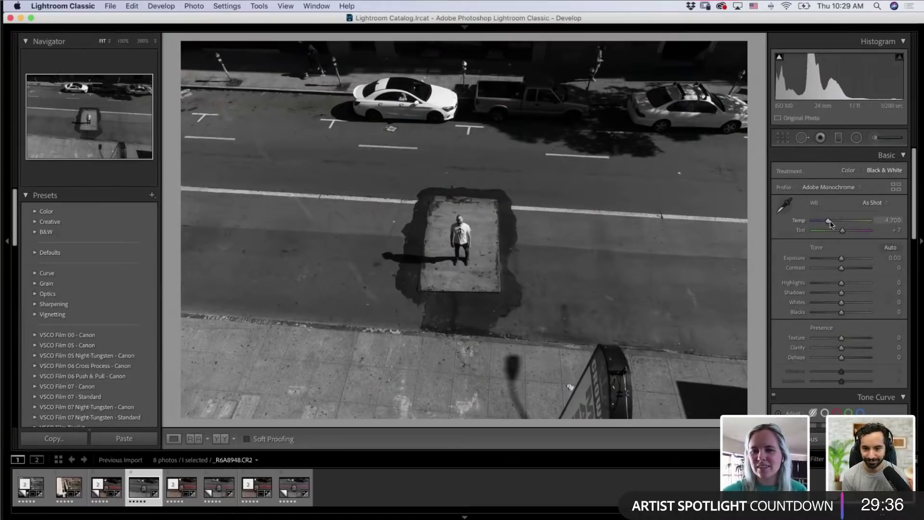
mouse_move(828, 220)
left_mouse_down()
mouse_move(811, 226)
mouse_move(868, 223)
mouse_move(841, 223)
left_mouse_up()
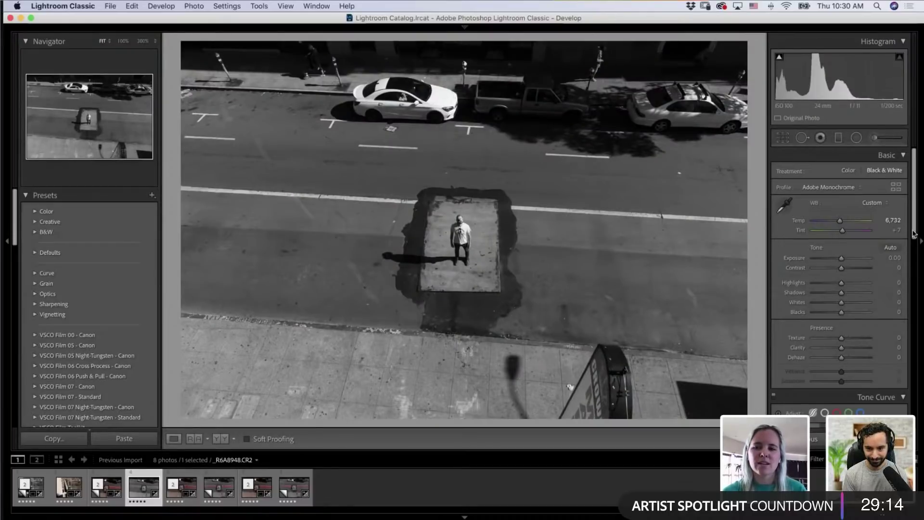
scroll(913, 234, "down", 3)
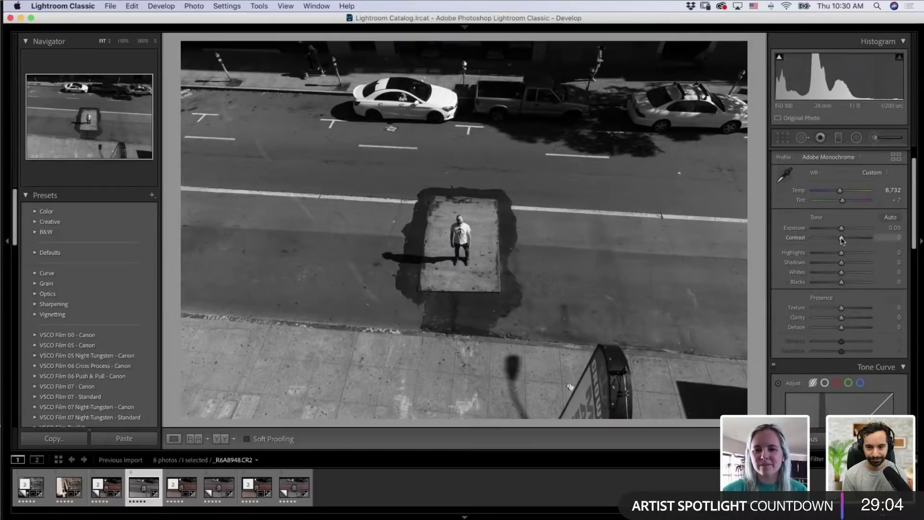
left_click_drag(842, 239, 846, 240)
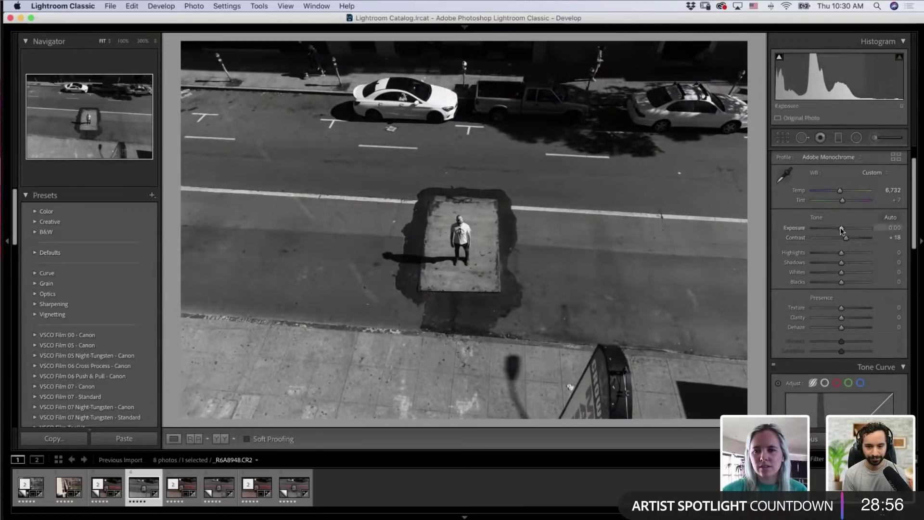
left_click_drag(841, 229, 839, 229)
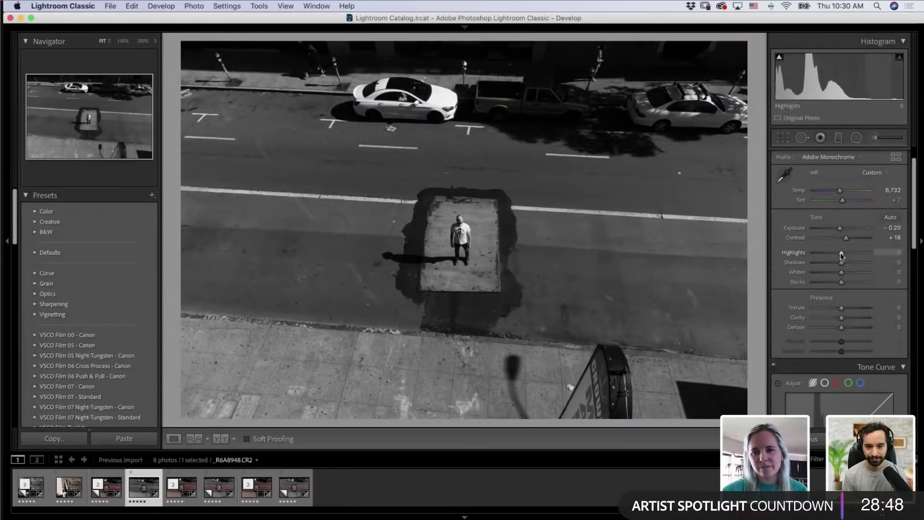
mouse_move(841, 254)
left_mouse_down()
mouse_move(806, 256)
mouse_move(842, 256)
mouse_move(840, 272)
left_mouse_up()
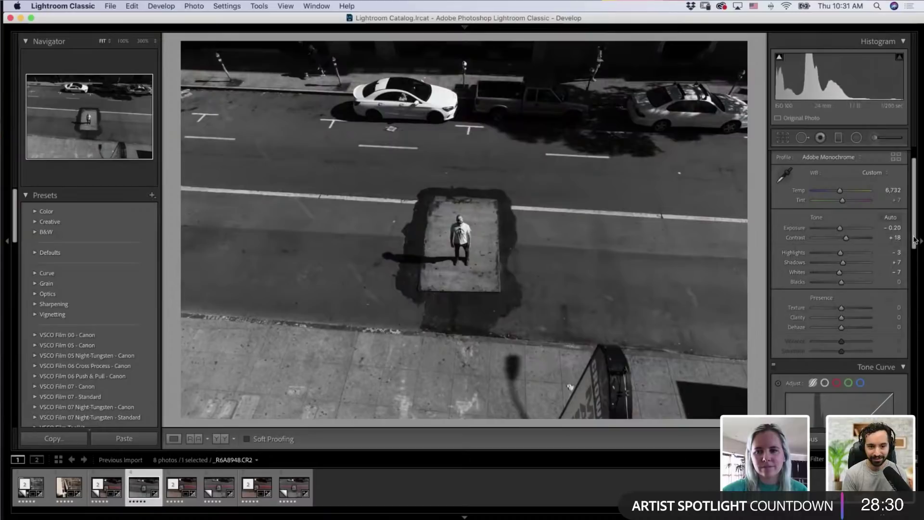
Step: Set the black-and-white photo's Texture to +6 and Clarity to +8
scroll(913, 245, "down", 5)
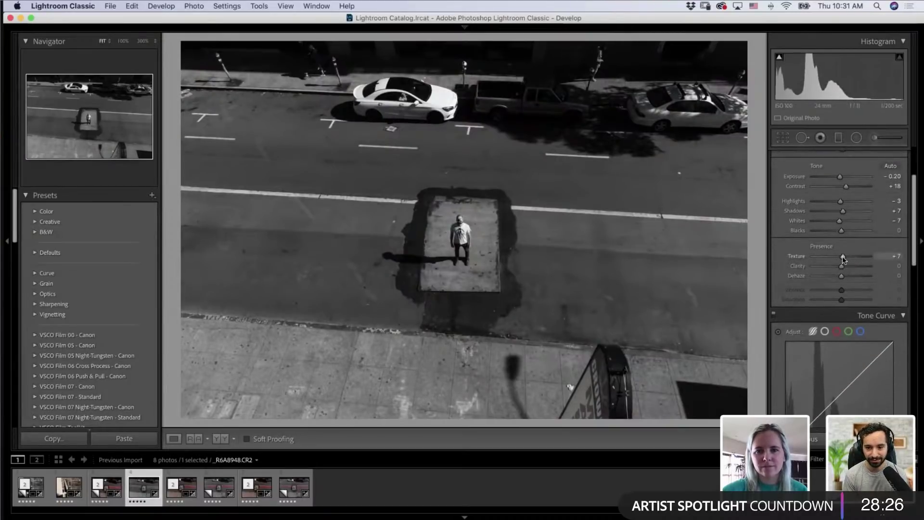
left_click_drag(841, 258, 843, 258)
scroll(913, 255, "down", 2)
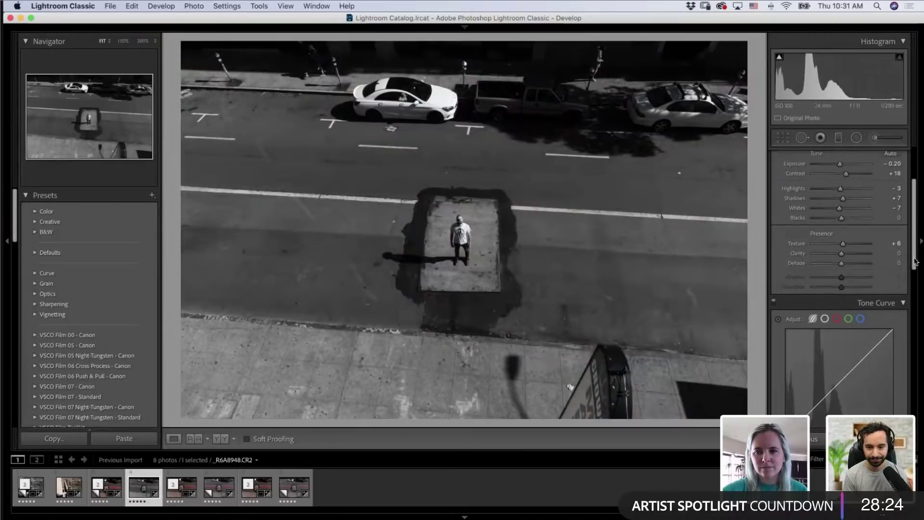
left_click_drag(841, 247, 842, 245)
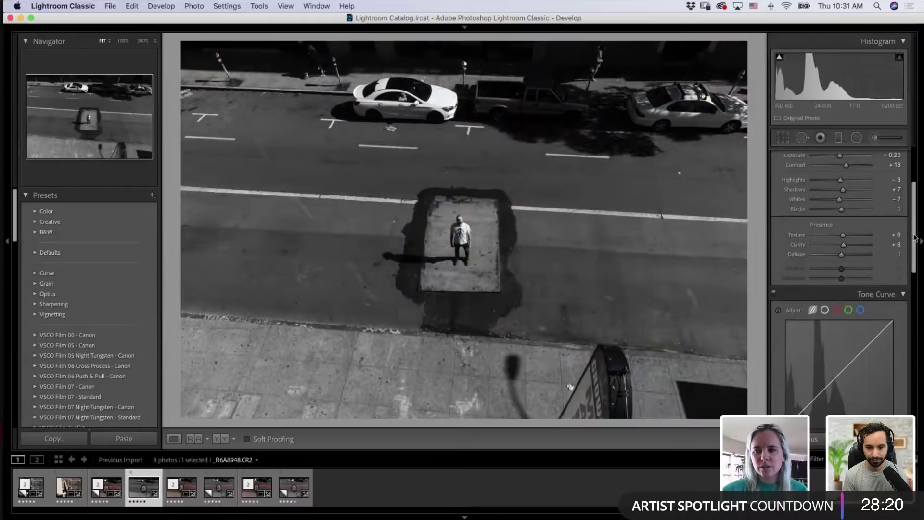
Step: Shape the black-and-white photo's parametric tone curve with Highlights +7, Lights -5, Darks -1 and Shadows -5
scroll(914, 241, "down", 2)
scroll(915, 242, "down", 1)
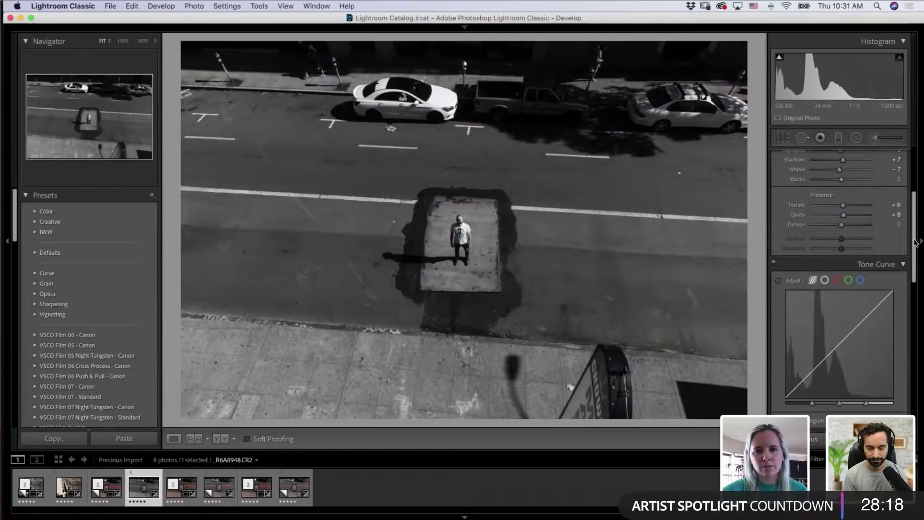
scroll(915, 242, "down", 5)
scroll(916, 278, "down", 4)
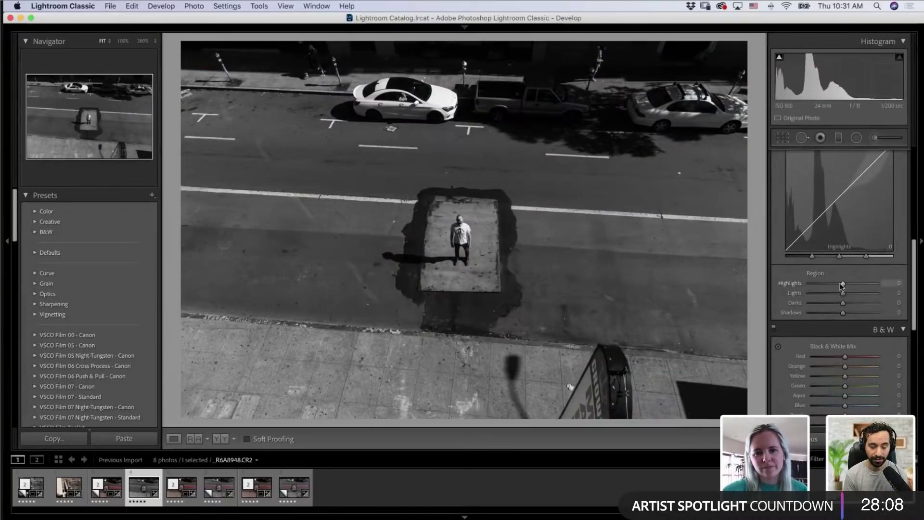
left_click_drag(841, 286, 841, 313)
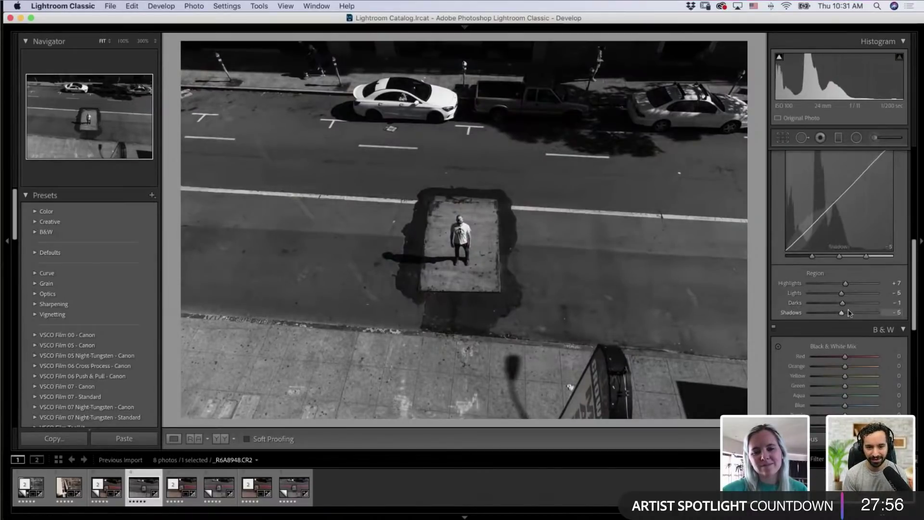
Step: Raise Red to +55 in the Black & White Mix to lighten the red lane
scroll(912, 281, "down", 5)
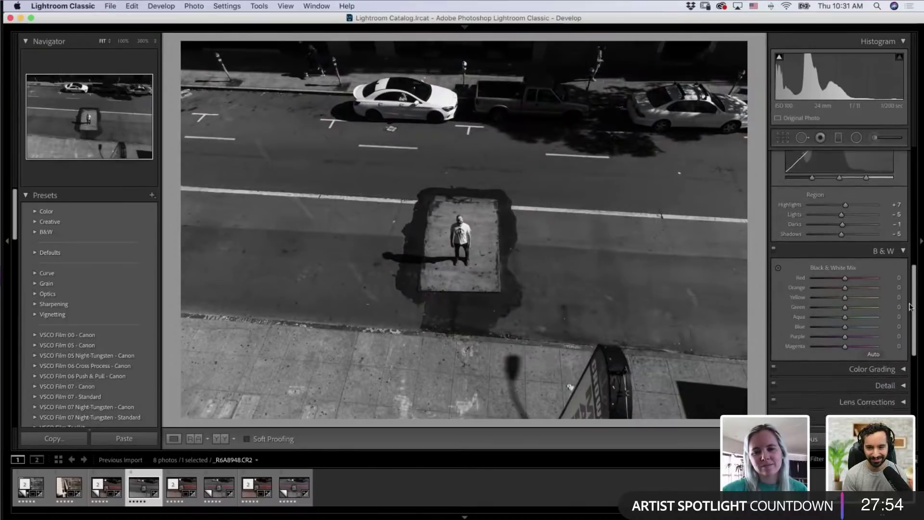
mouse_move(845, 261)
left_mouse_down()
mouse_move(838, 264)
mouse_move(862, 263)
left_mouse_up()
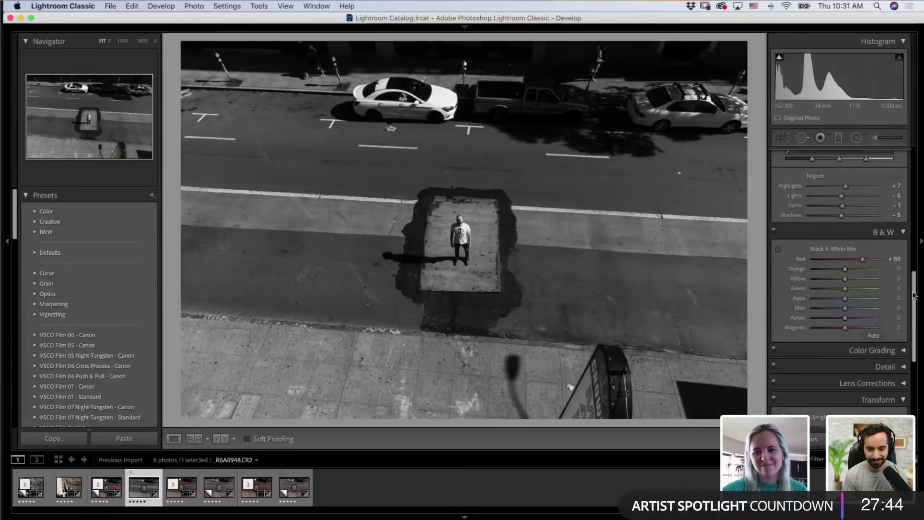
mouse_move(913, 296)
left_mouse_down()
mouse_move(913, 360)
mouse_move(904, 282)
left_mouse_up()
scroll(905, 283, "up", 2)
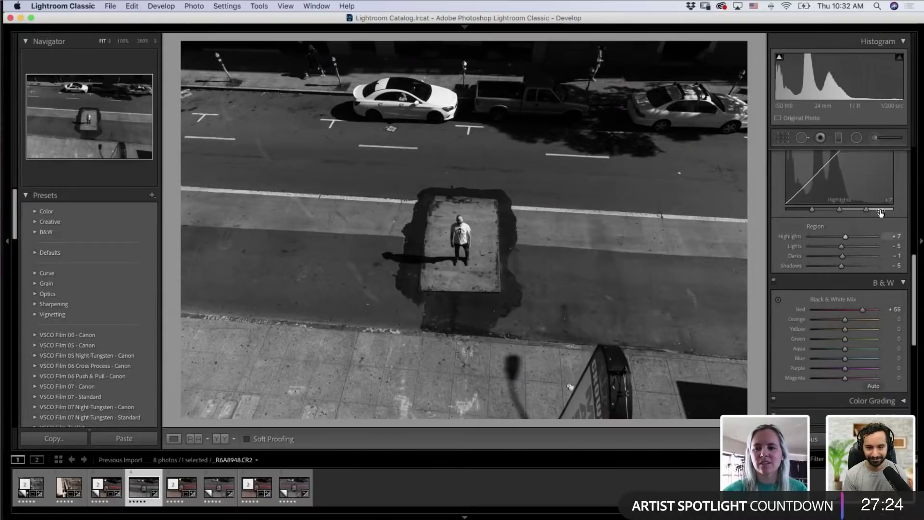
Step: Compare the black-and-white edit of the overhead shot with its original colour version twice
left_click_drag(914, 278, 907, 171)
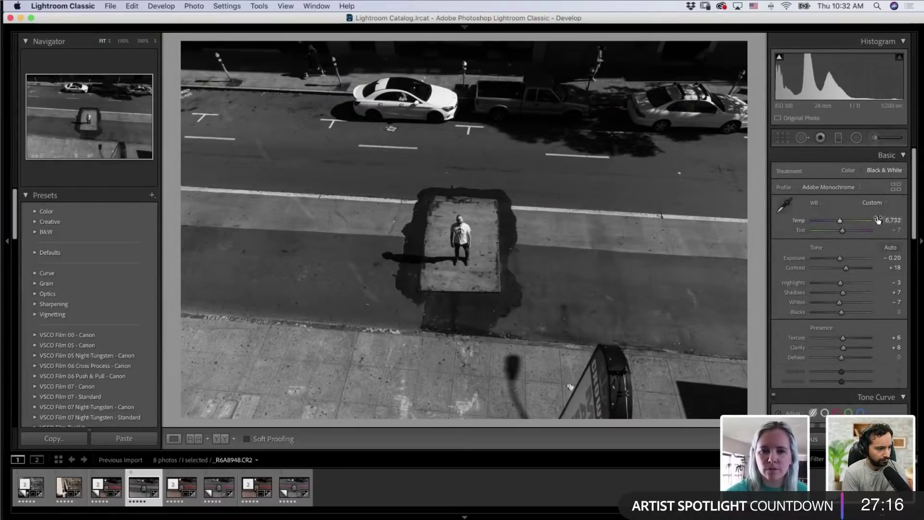
key("backslash")
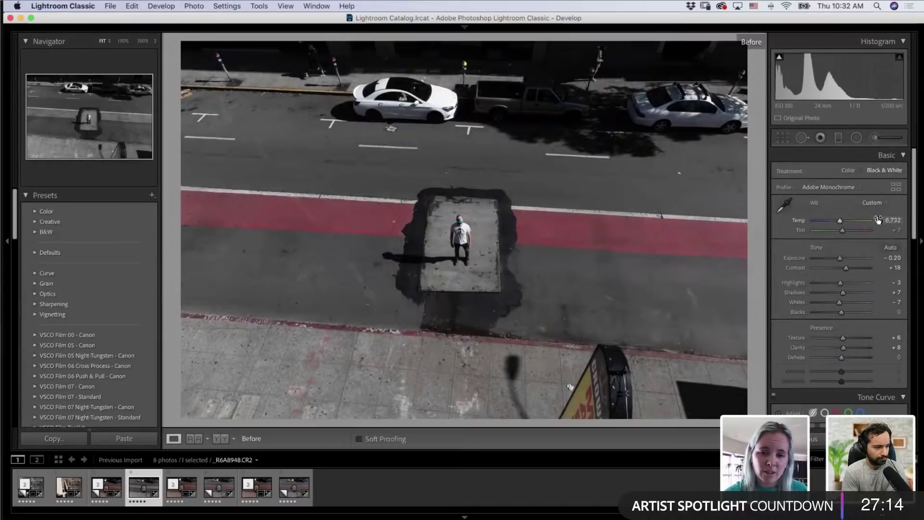
key("backslash")
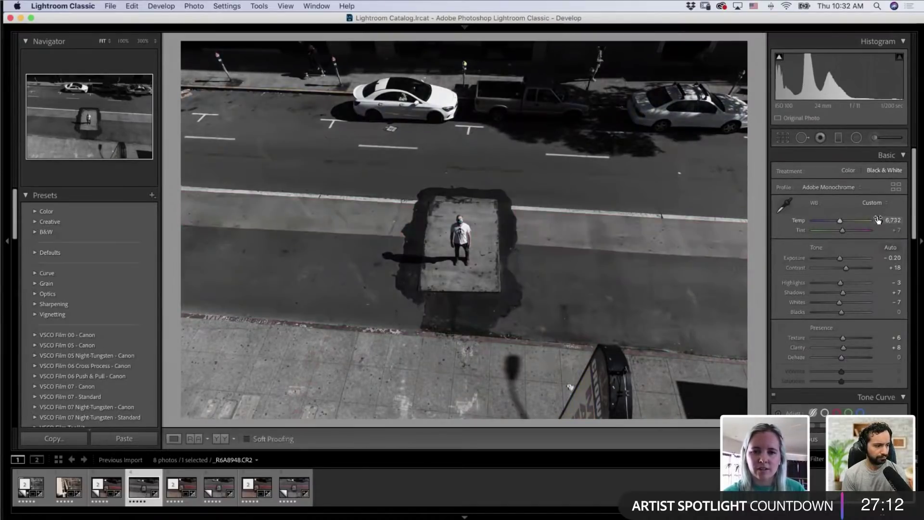
key("backslash")
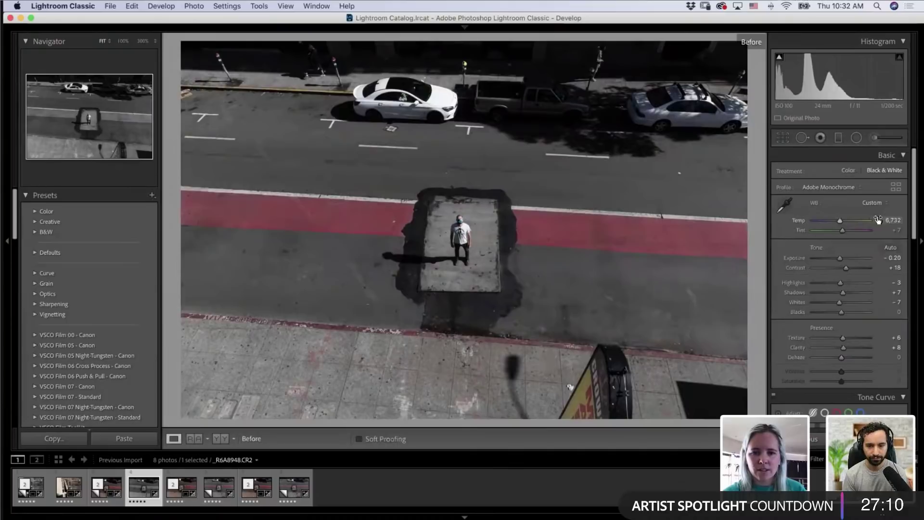
key("backslash")
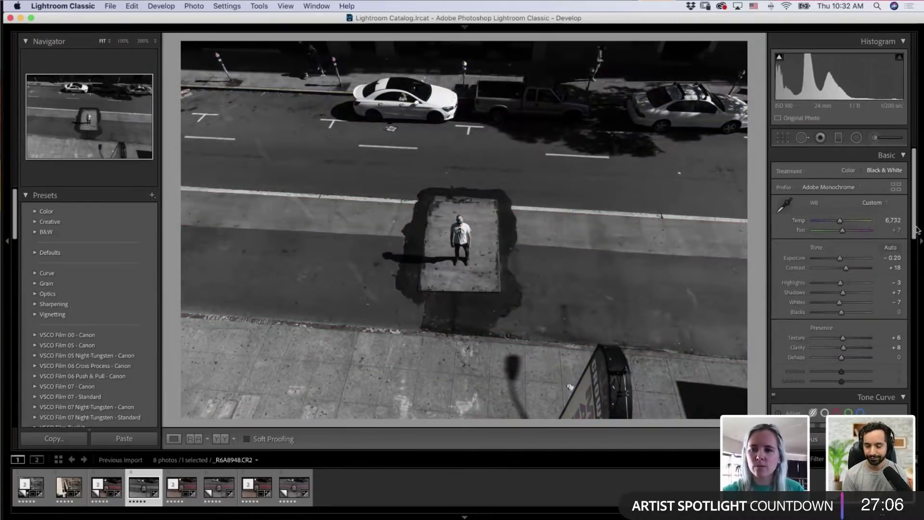
Step: Try Red at -18 in the Black & White Mix and check it against the black-and-white crosswalk photo
left_click_drag(913, 231, 912, 373)
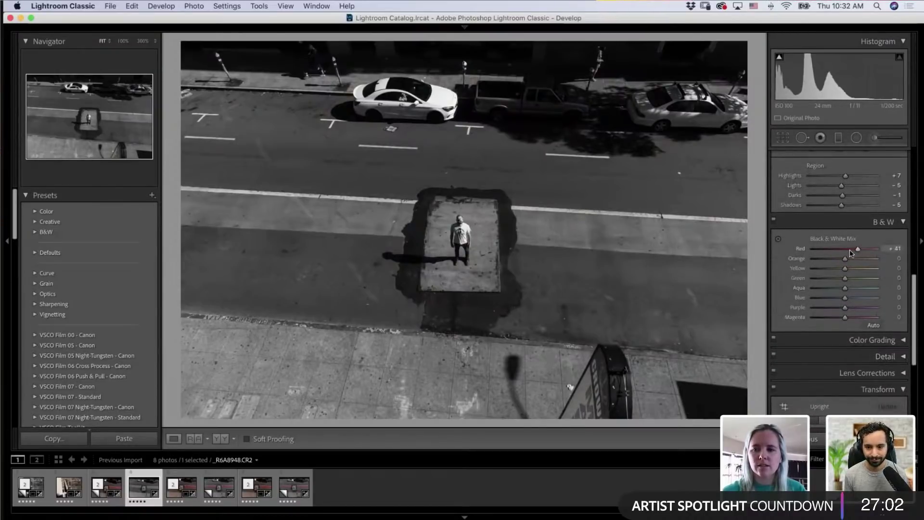
left_click_drag(850, 249, 841, 249)
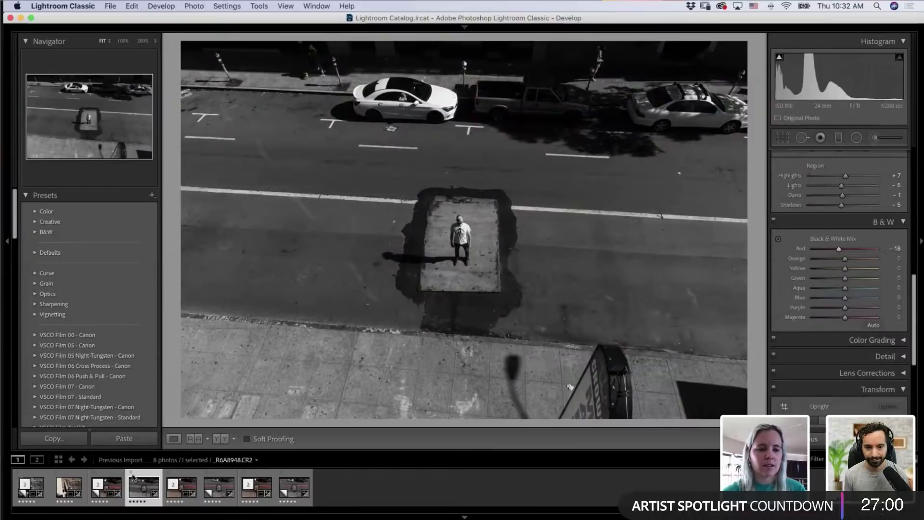
left_click(30, 488)
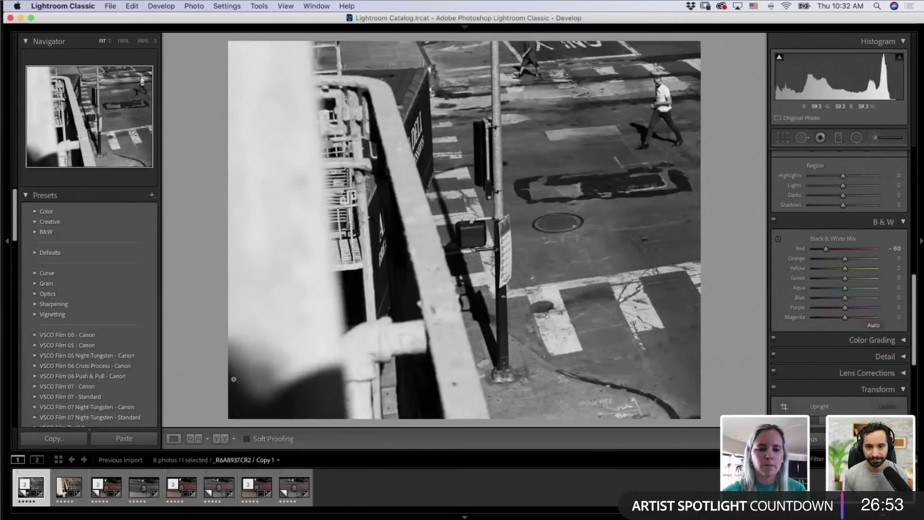
left_click(144, 487)
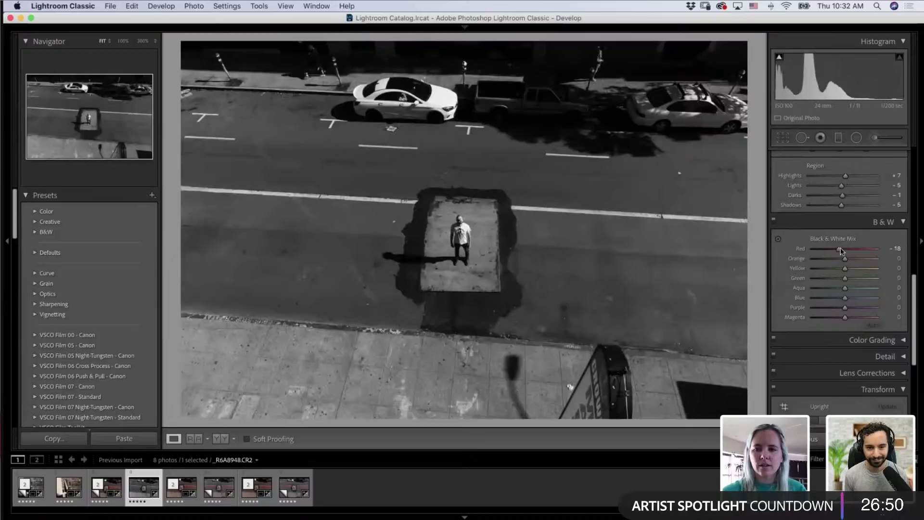
Step: Set Red to +44 in the overhead shot's Black & White Mix and collapse the B&W settings
left_click_drag(839, 251, 857, 255)
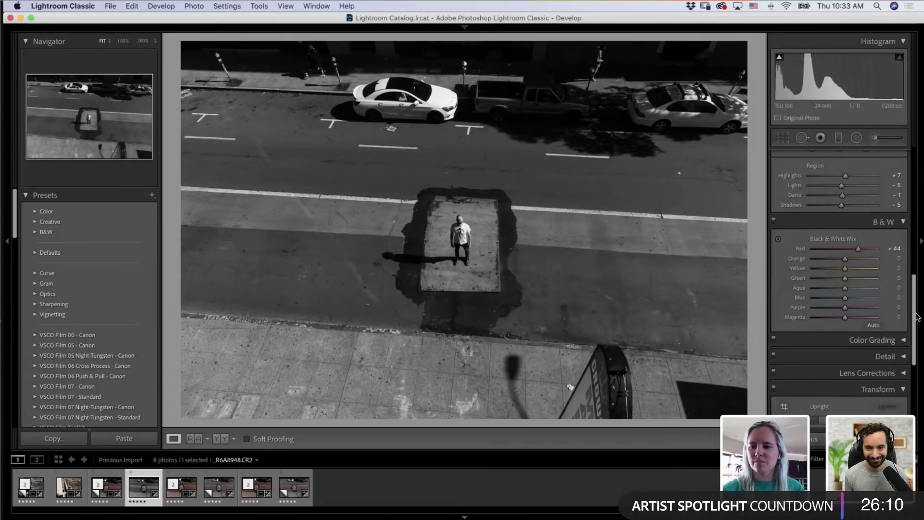
scroll(914, 316, "up", 5)
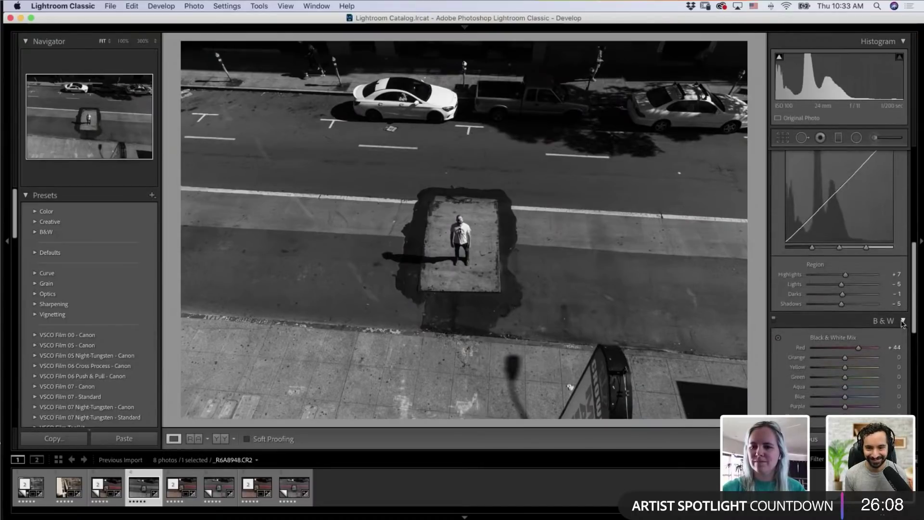
left_click(903, 321)
scroll(914, 367, "down", 7)
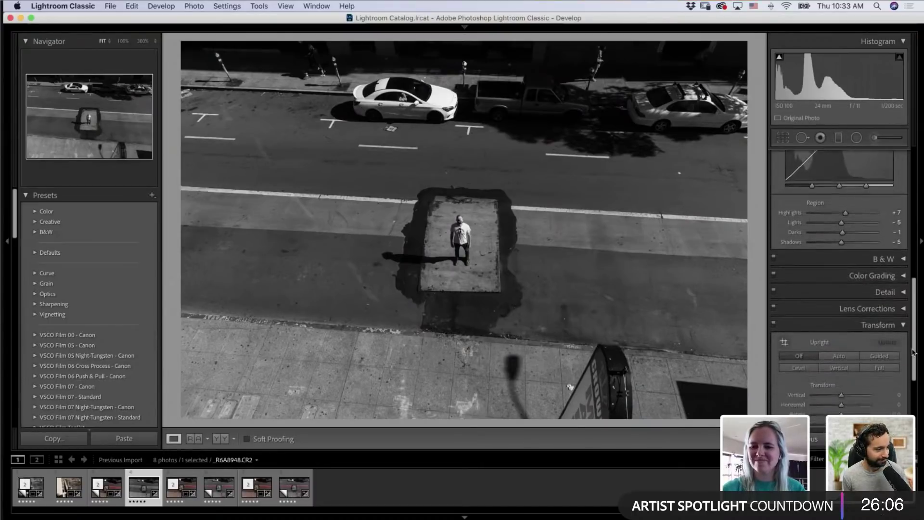
left_click_drag(914, 367, 907, 202)
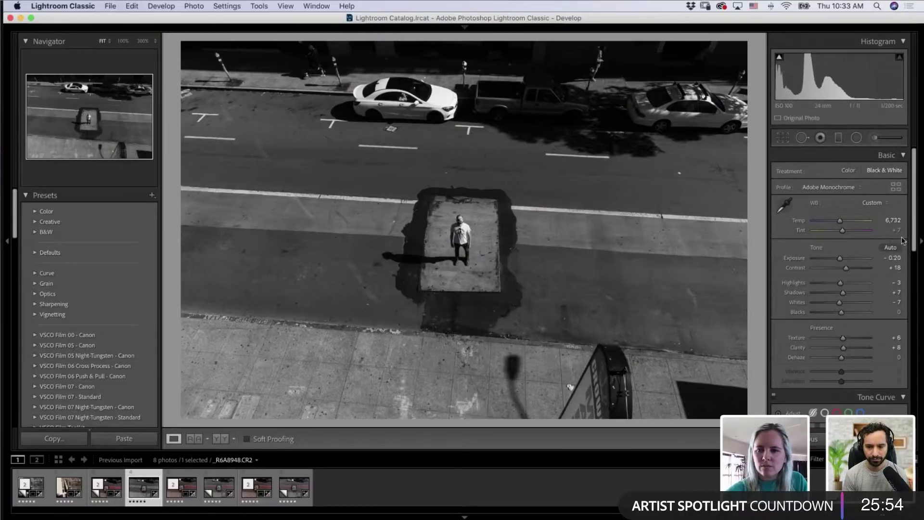
scroll(914, 230, "down", 3)
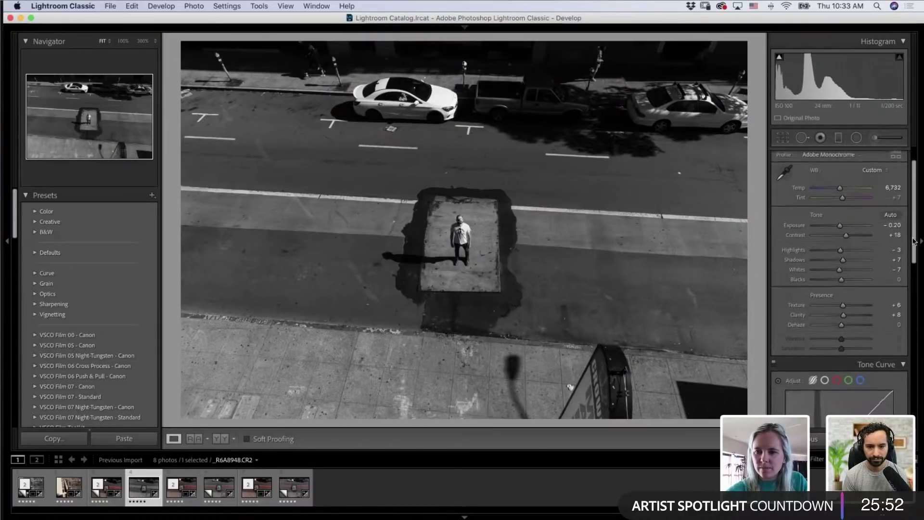
scroll(913, 235, "up", 3)
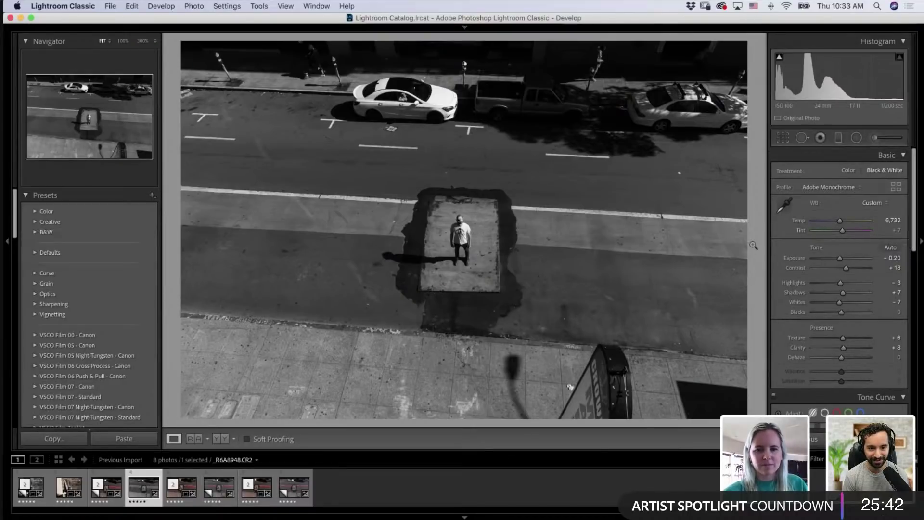
Step: Synchronize the black-and-white settings of _R6A8948.CR2 to the other two uncoloured-version candidates of the overhead shot and check both photos
left_click(220, 495, "super")
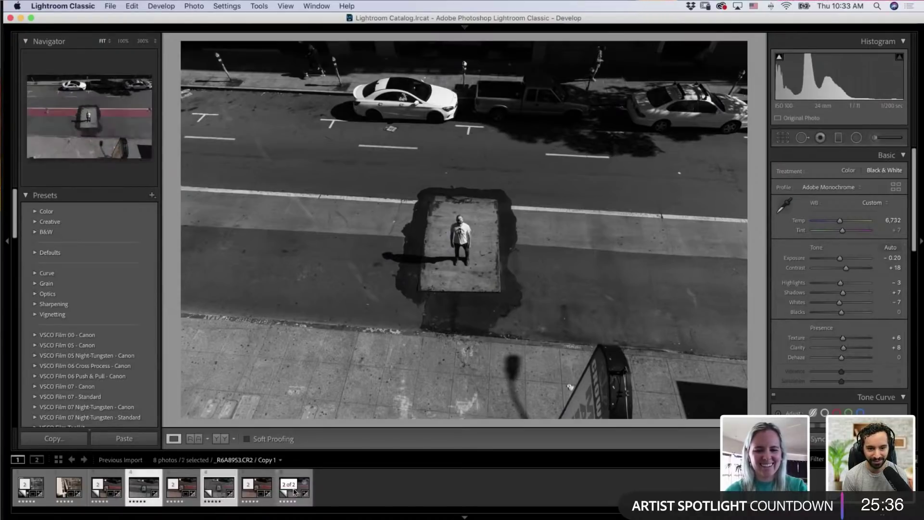
left_click(297, 479, "super")
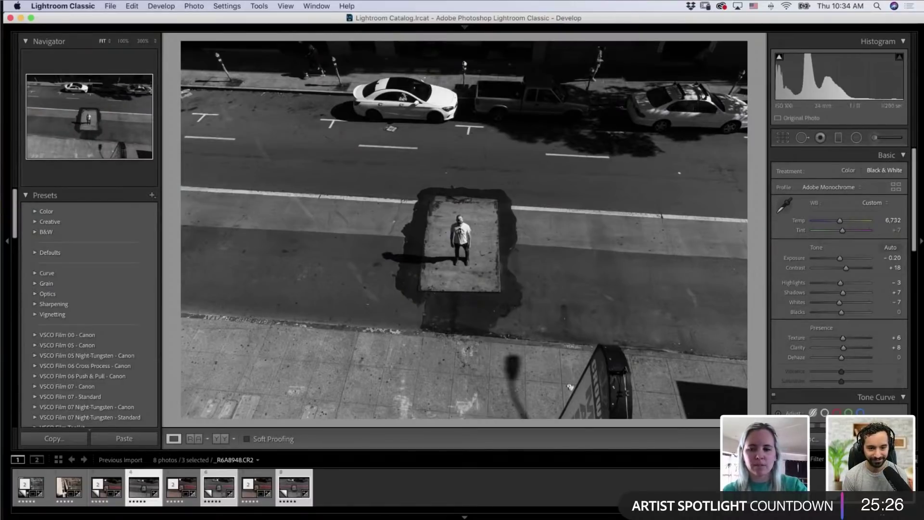
left_click(813, 439)
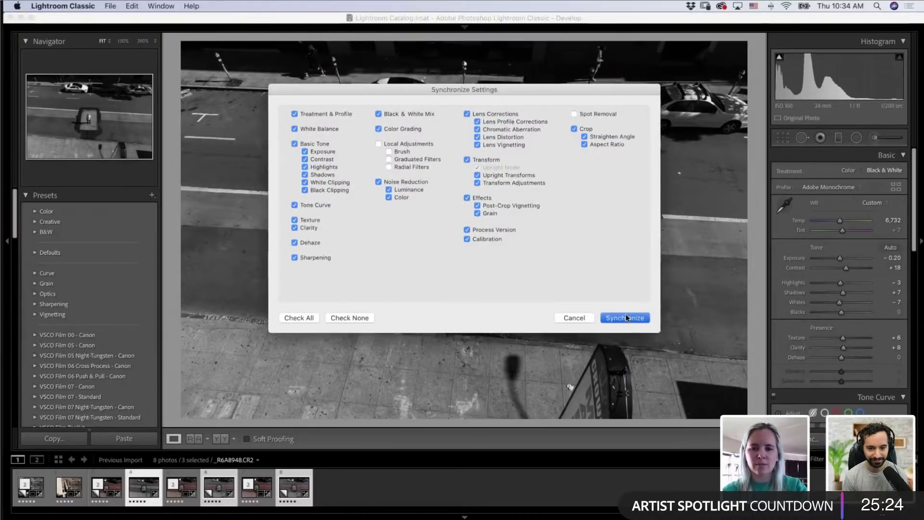
left_click(626, 315)
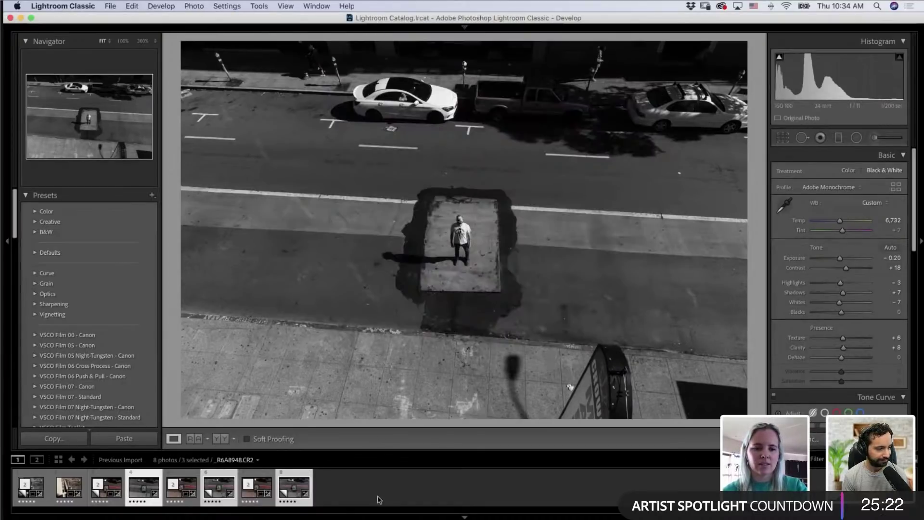
left_click(221, 496)
left_click(221, 496)
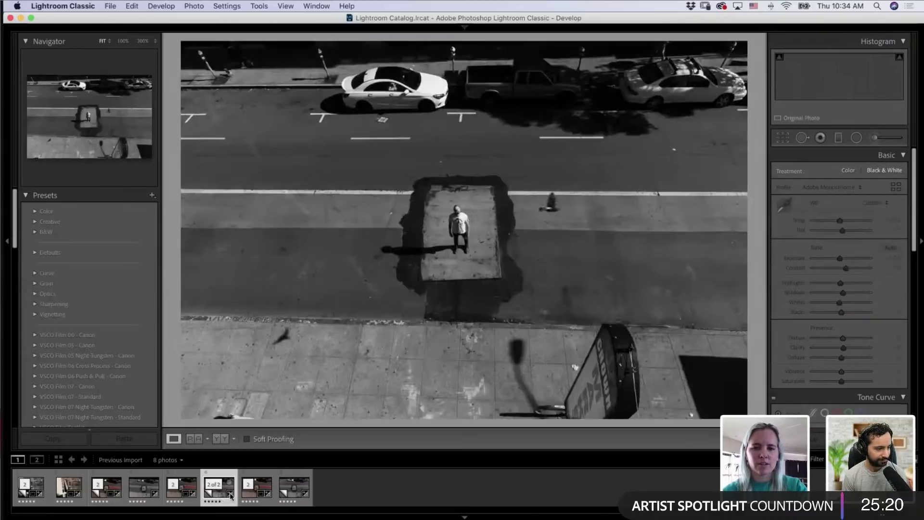
left_click(301, 489)
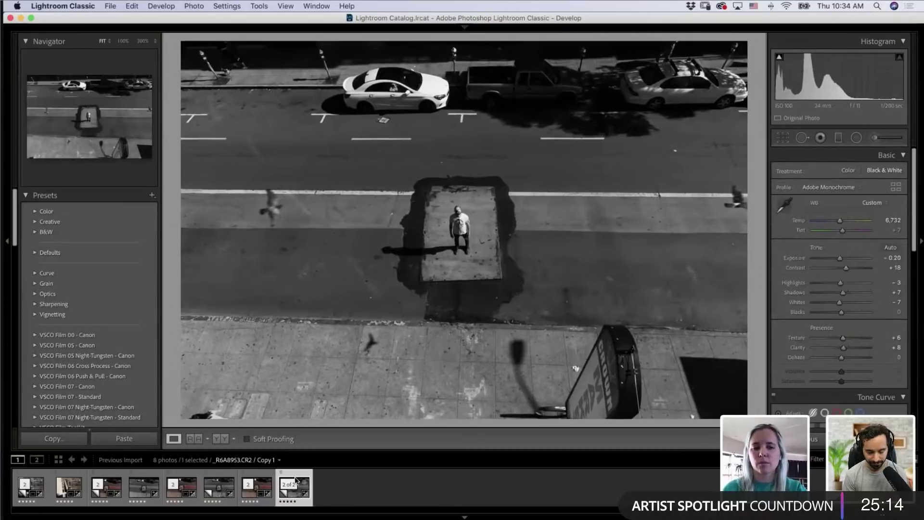
Step: Compare the black-and-white version of the crosswalk photo _R6A8937.CR2 with its colour version
left_click(27, 484)
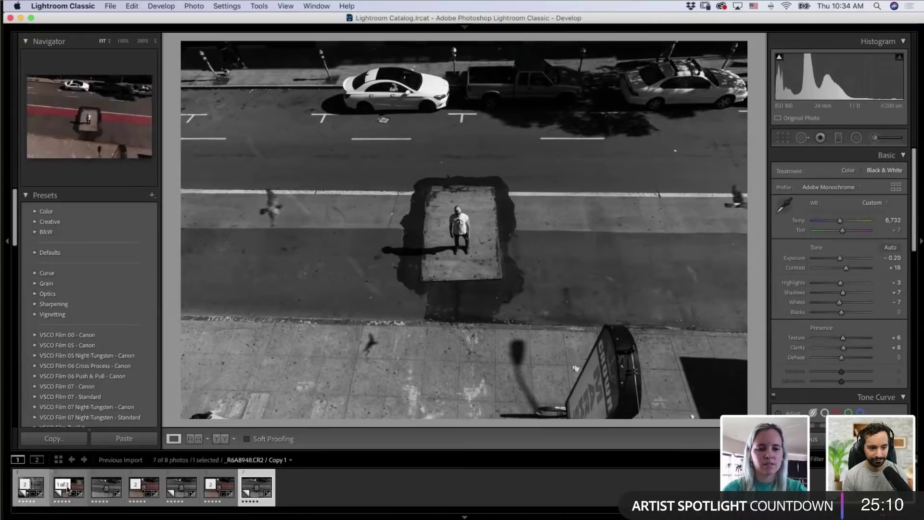
left_click(40, 491)
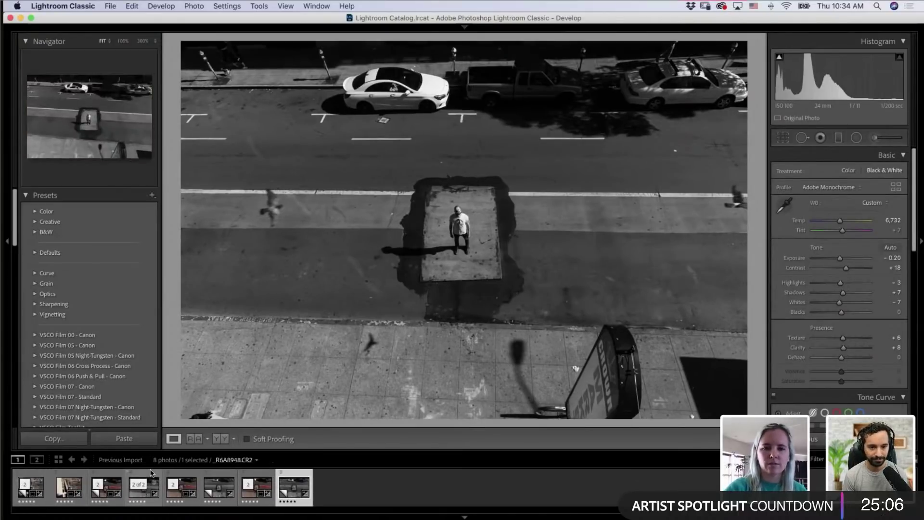
key("Left")
key("Home")
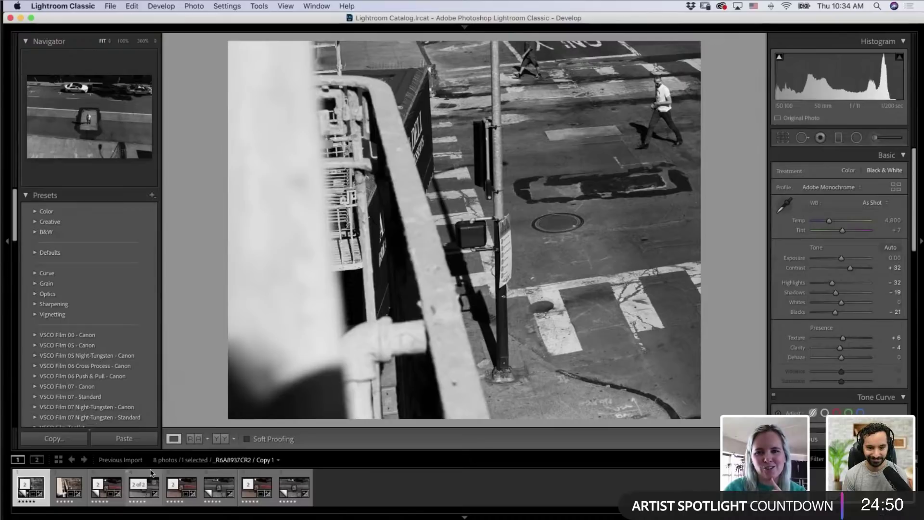
key("Right")
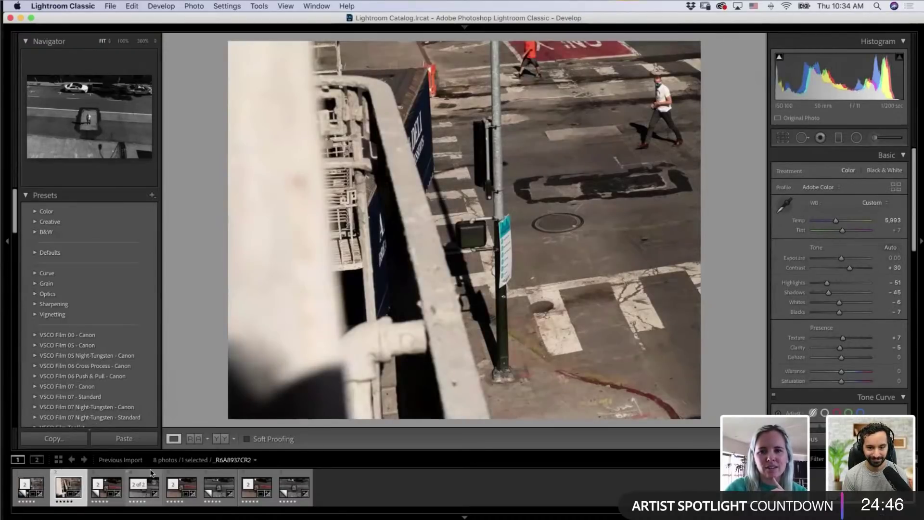
key("Right")
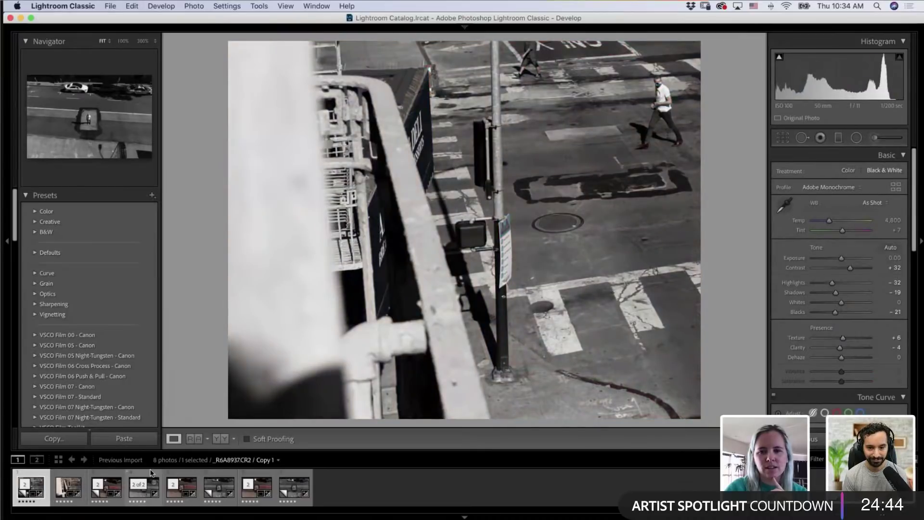
key("Left")
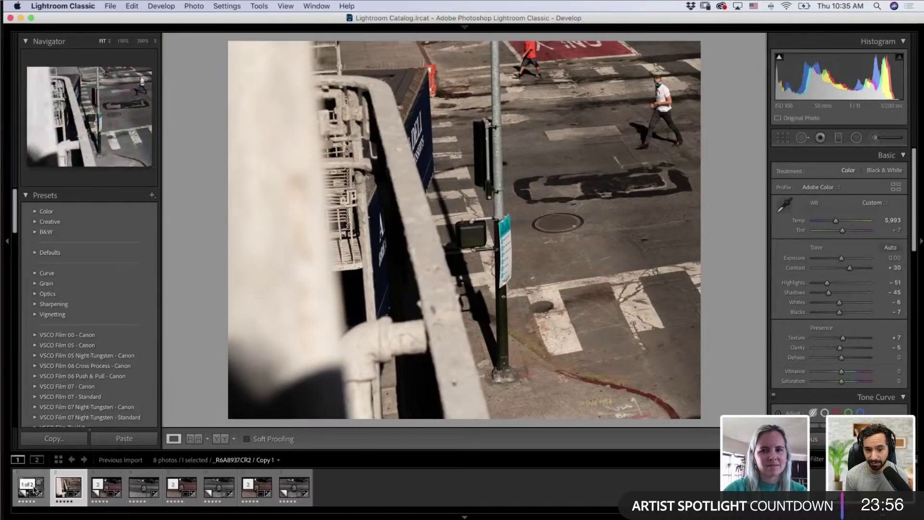
Step: Create a virtual copy of the colour crosswalk photo and start cropping it with the Custom aspect
right_click(62, 492)
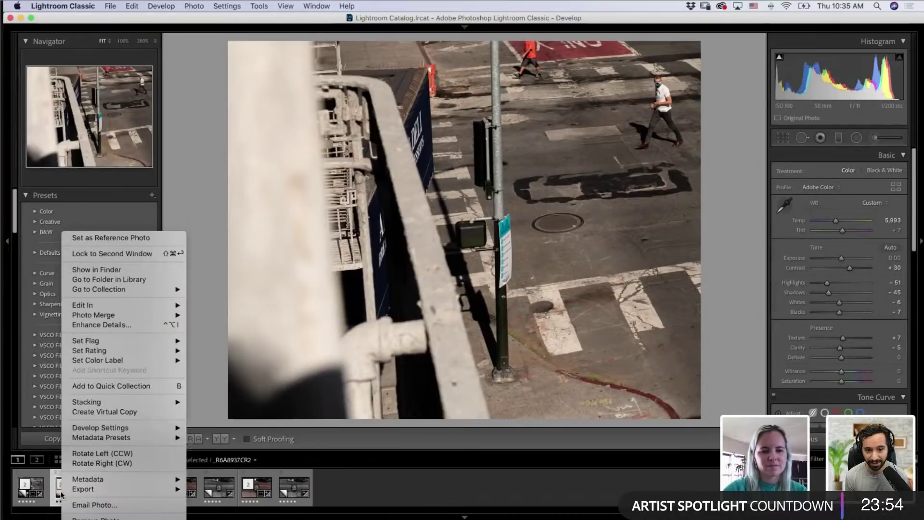
left_click(94, 411)
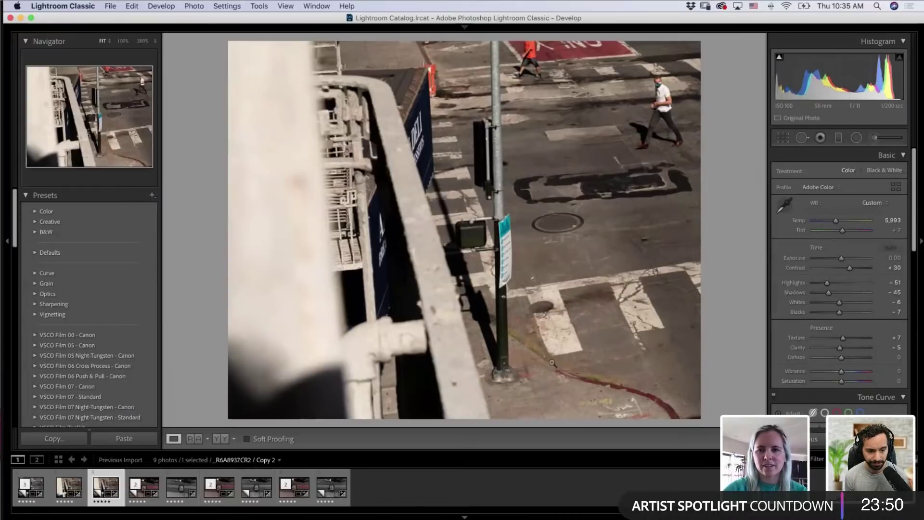
left_click(783, 138)
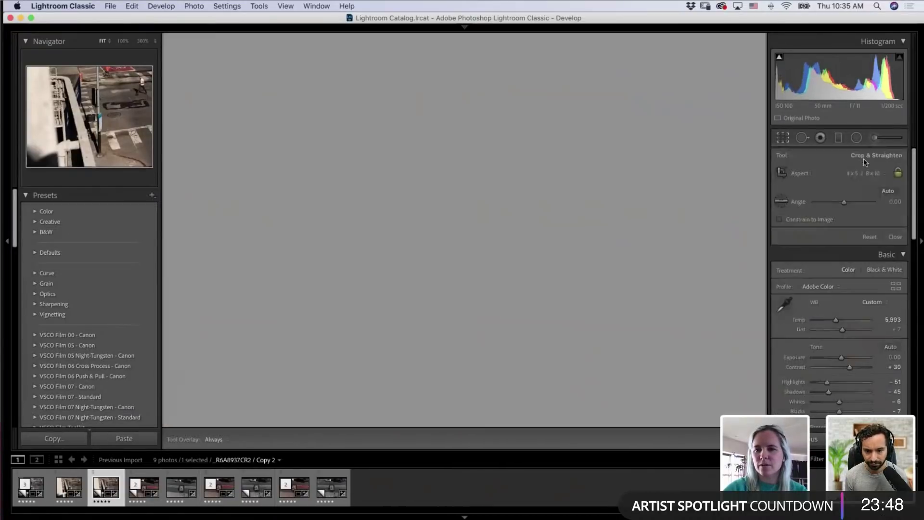
left_click(865, 172)
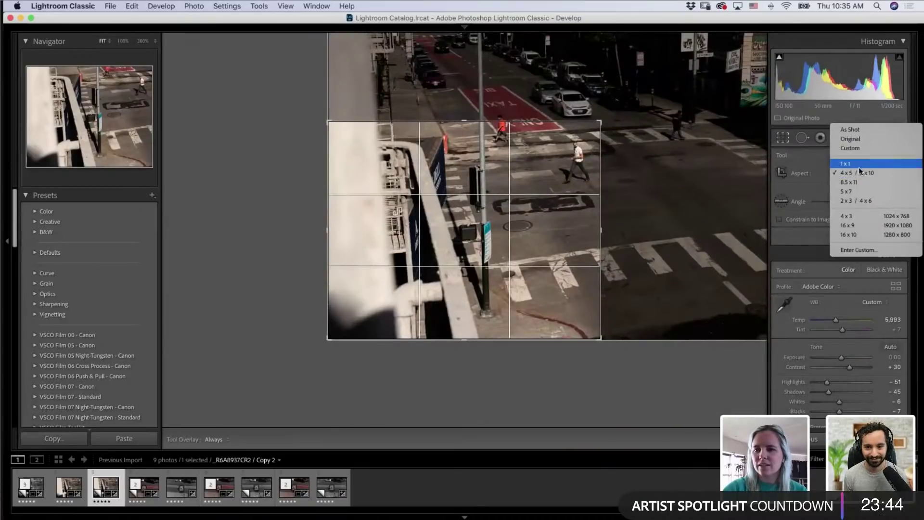
left_click(856, 173)
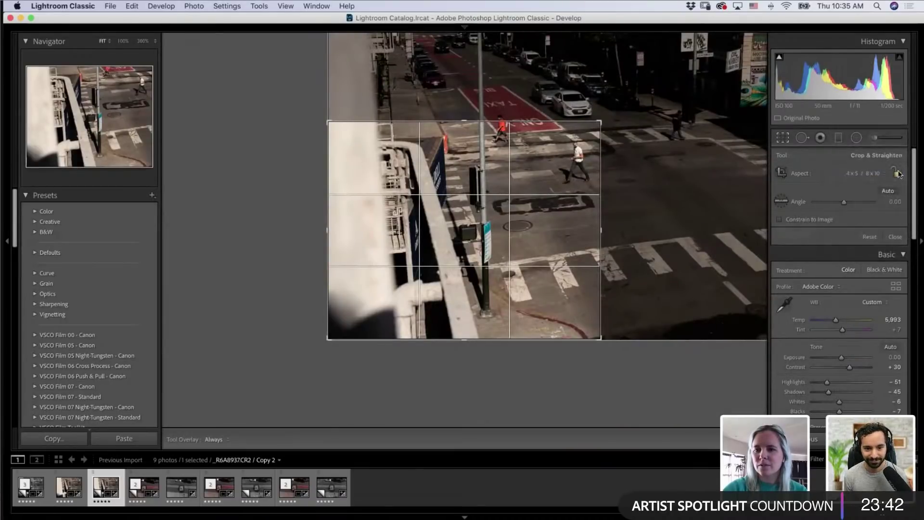
left_click(877, 171)
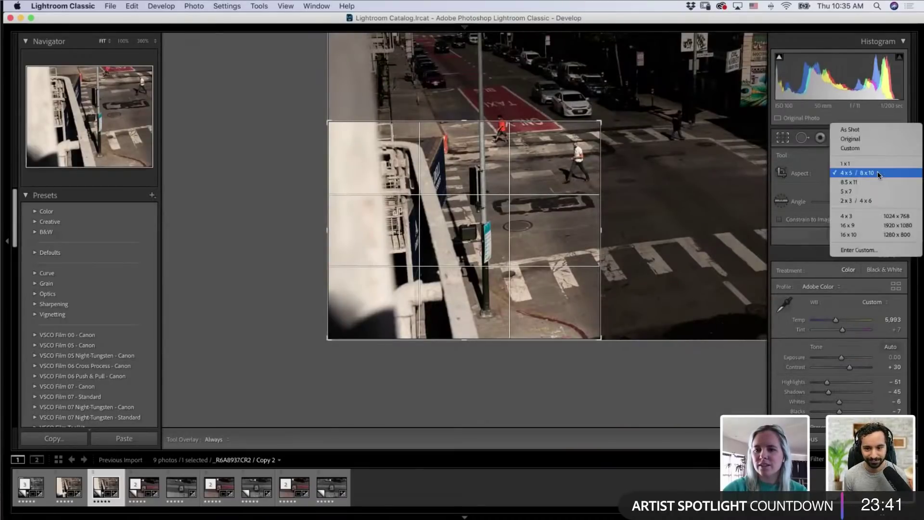
left_click(870, 147)
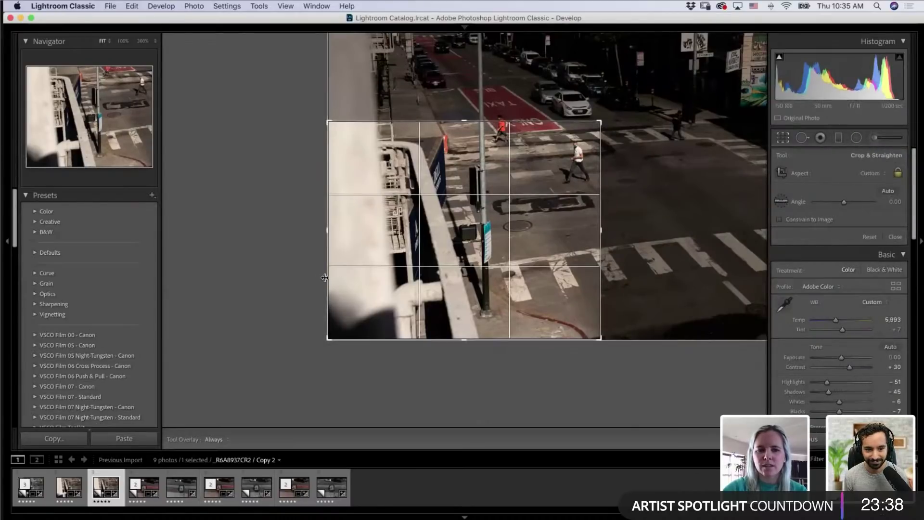
Step: Unlock the crop's aspect ratio and crop the copy to a tall, narrow frame around the man in white, viewed at 100%
left_click_drag(328, 278, 433, 165)
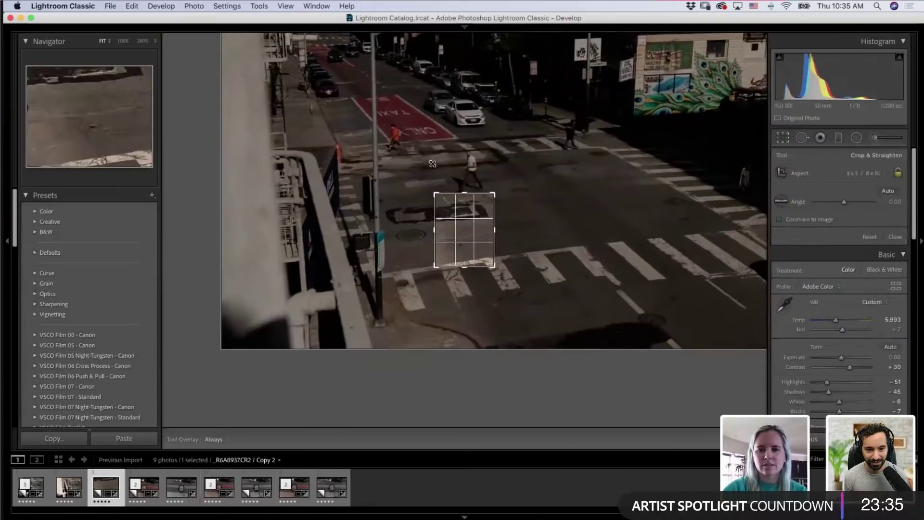
left_click(897, 174)
left_click_drag(465, 193, 466, 165)
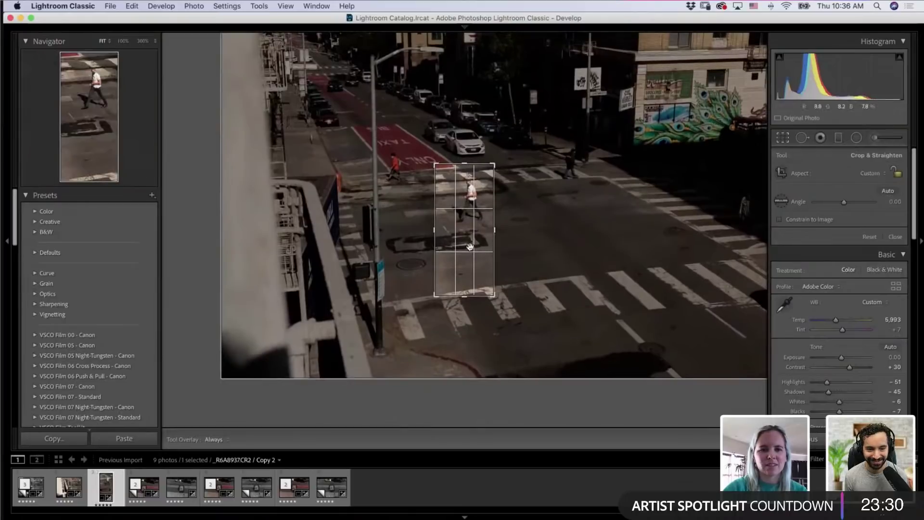
left_click_drag(437, 294, 434, 299)
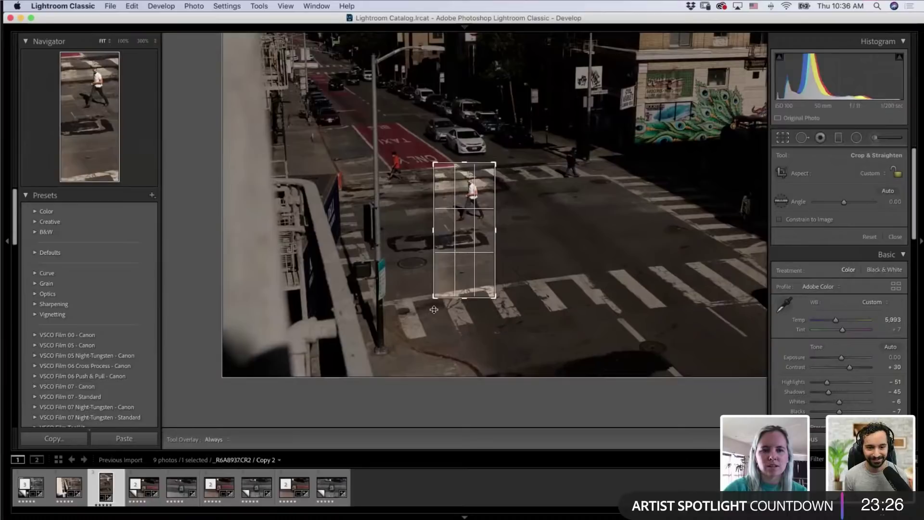
key("z")
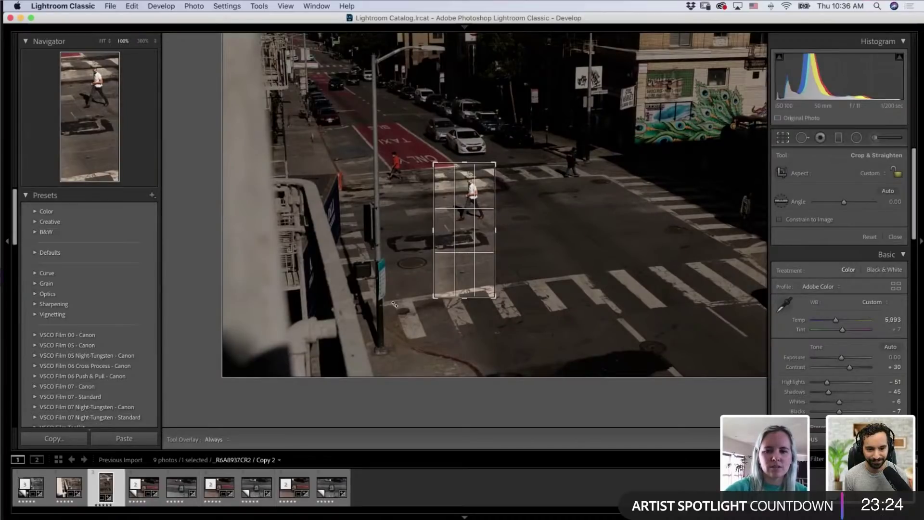
key("Return")
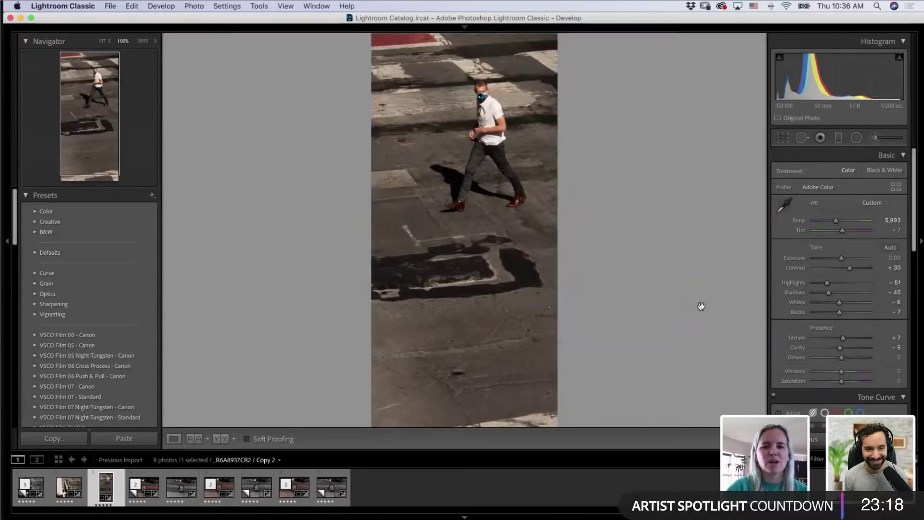
Step: Show the colour copy of the overhead shot _R6A8948.CR2 at 100%
left_click(143, 498)
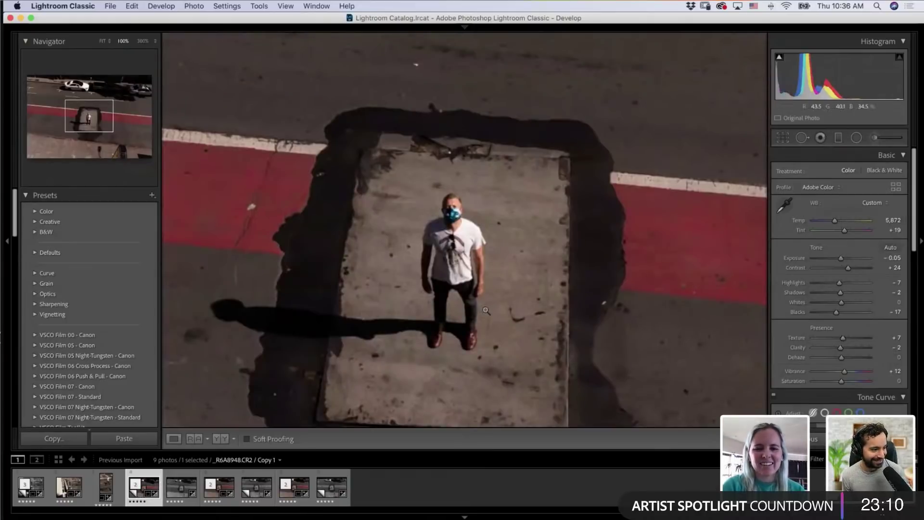
Step: Fit the overhead shot _R6A8948.CR2 in the view and compare its colour copy with the black-and-white version
left_click(485, 309)
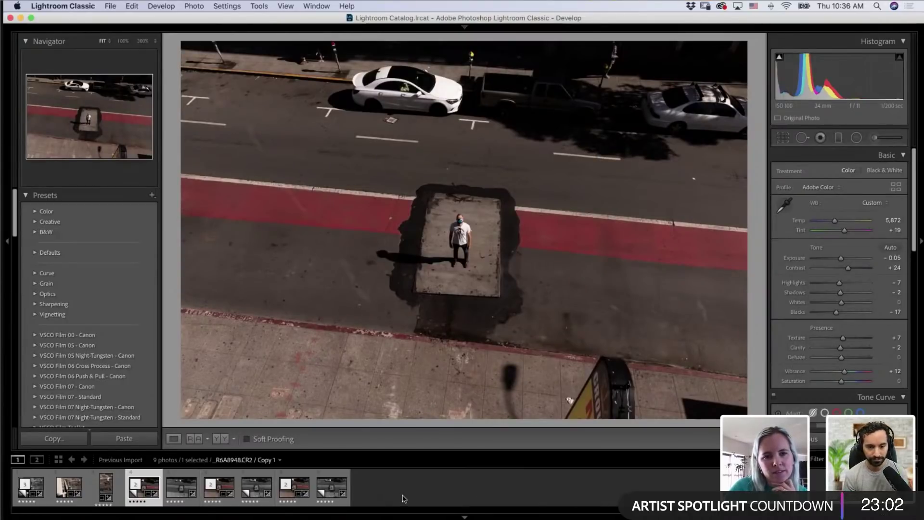
key("Right")
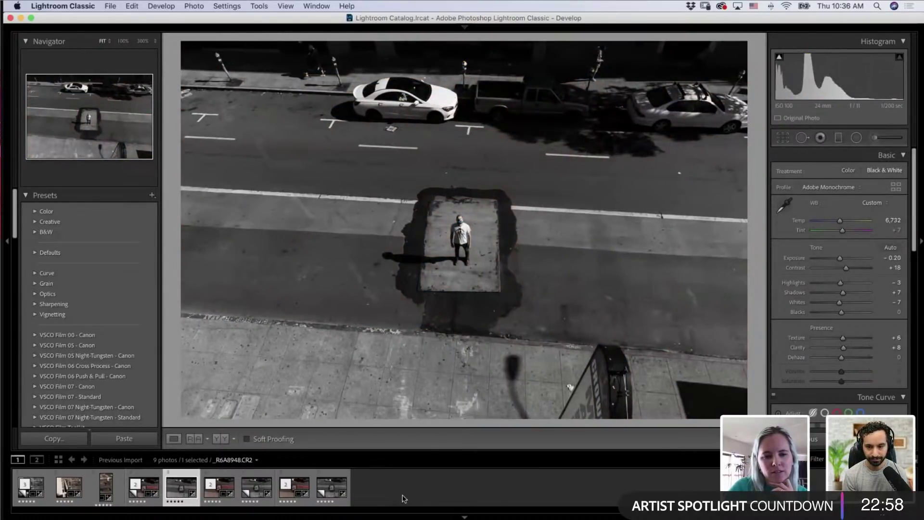
key("Left")
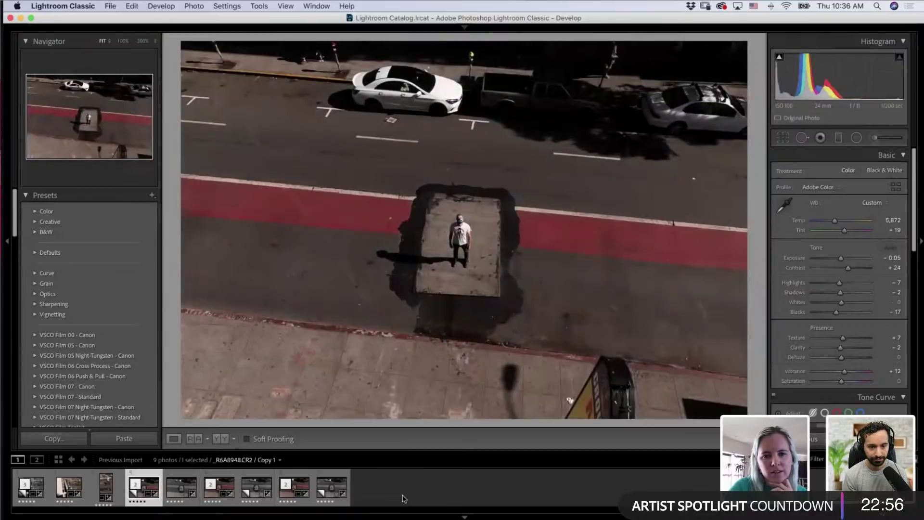
key("Right")
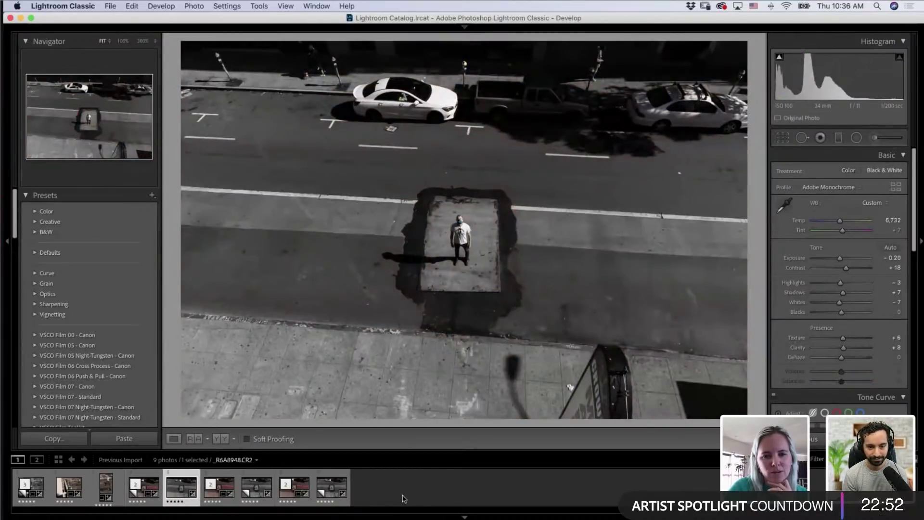
key("Left")
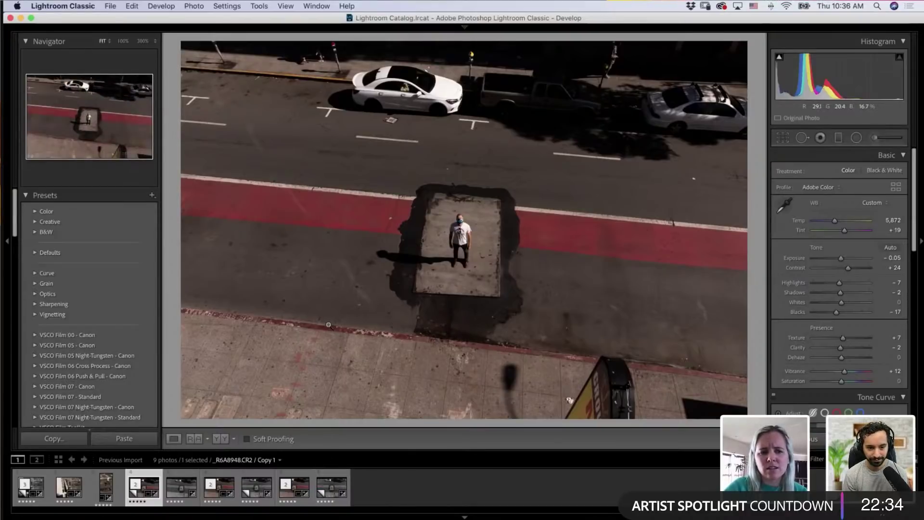
Step: Look through the VSCO Film Toolkit - Color presets and the colour copy's Basic and Tone Curve settings
scroll(121, 356, "down", 5)
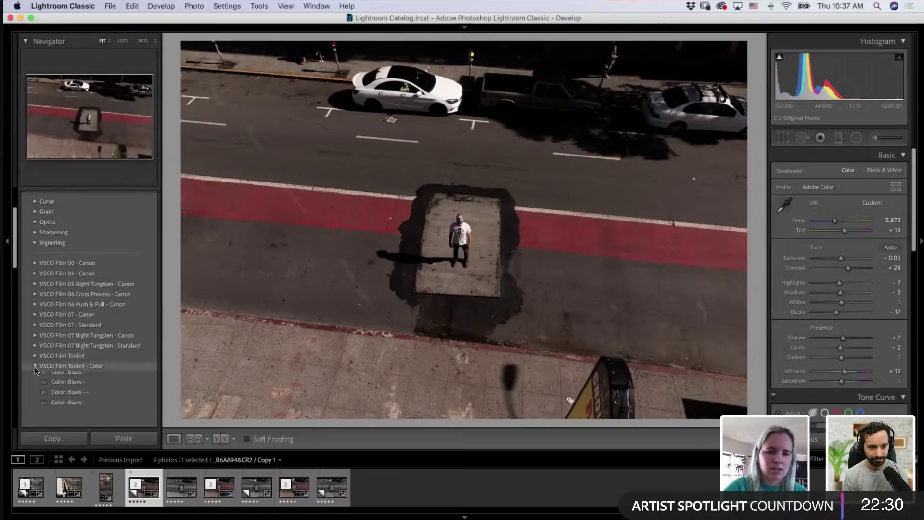
left_click(35, 366)
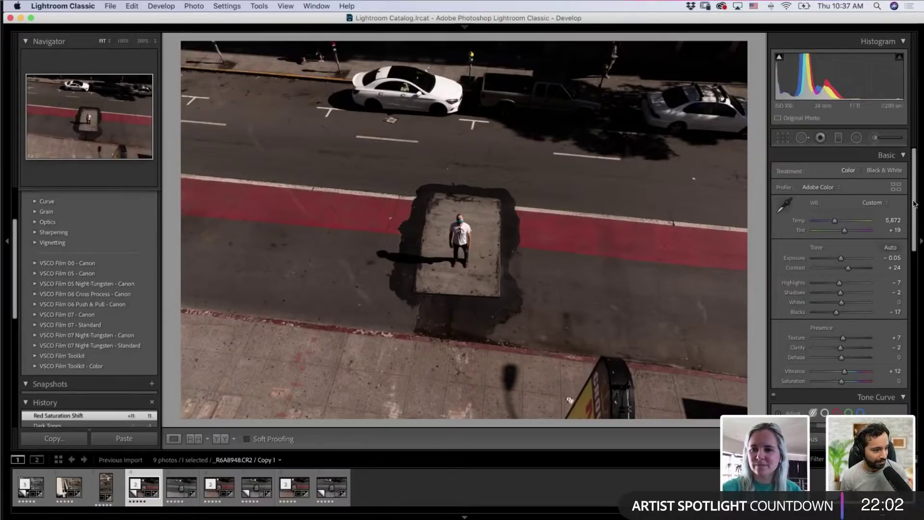
left_click_drag(914, 203, 909, 255)
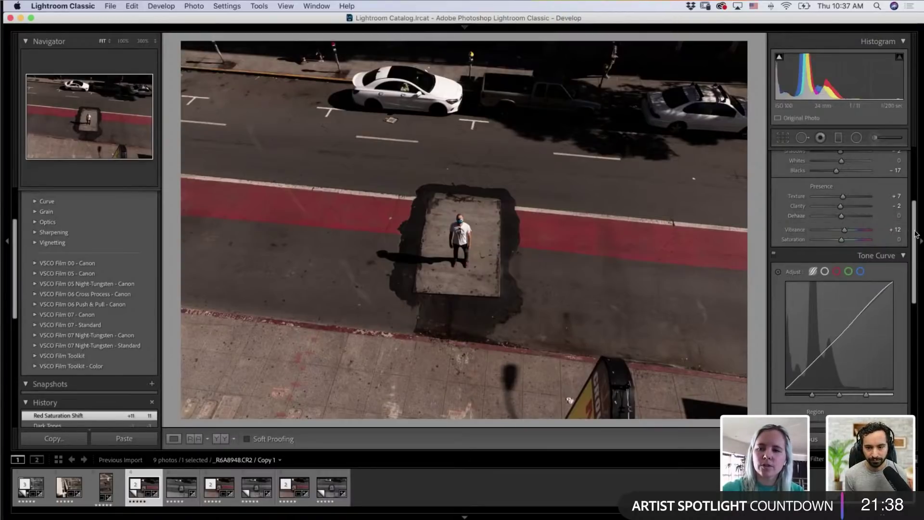
left_click_drag(916, 234, 909, 242)
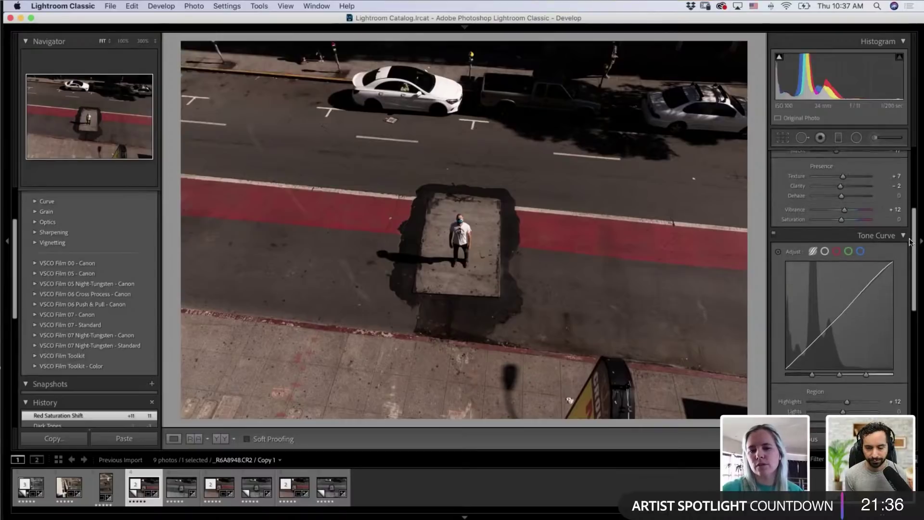
scroll(909, 241, "down", 1)
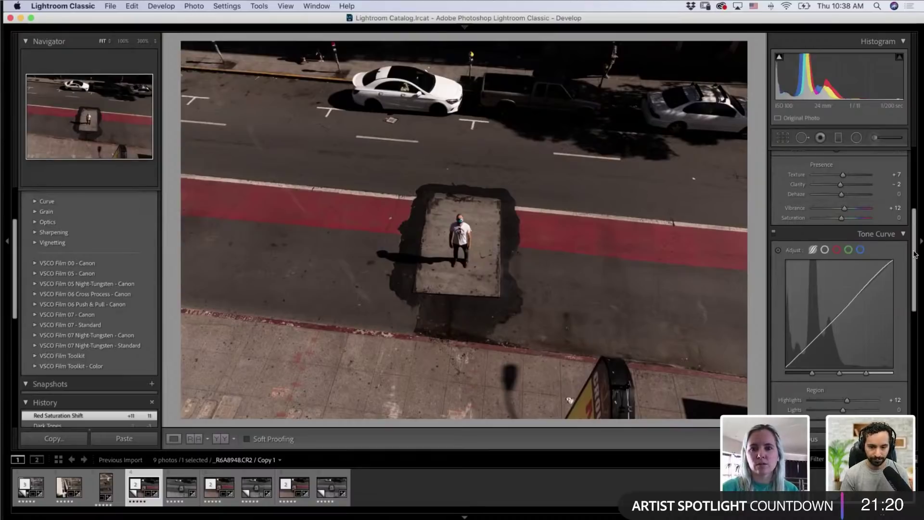
left_click_drag(913, 251, 912, 236)
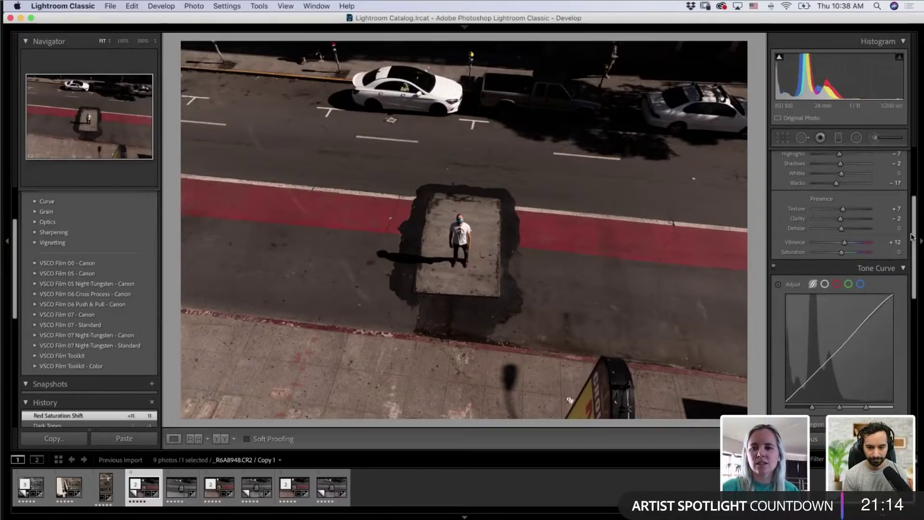
scroll(896, 315, "down", 8)
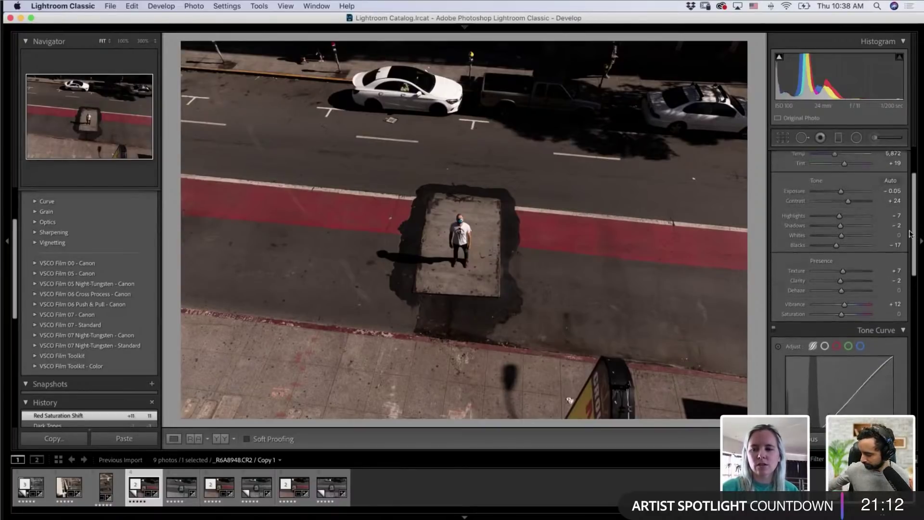
Step: Show the hue, saturation and luminance sliders together in HSL/Color and review the colour copy's adjustments
left_click(899, 285)
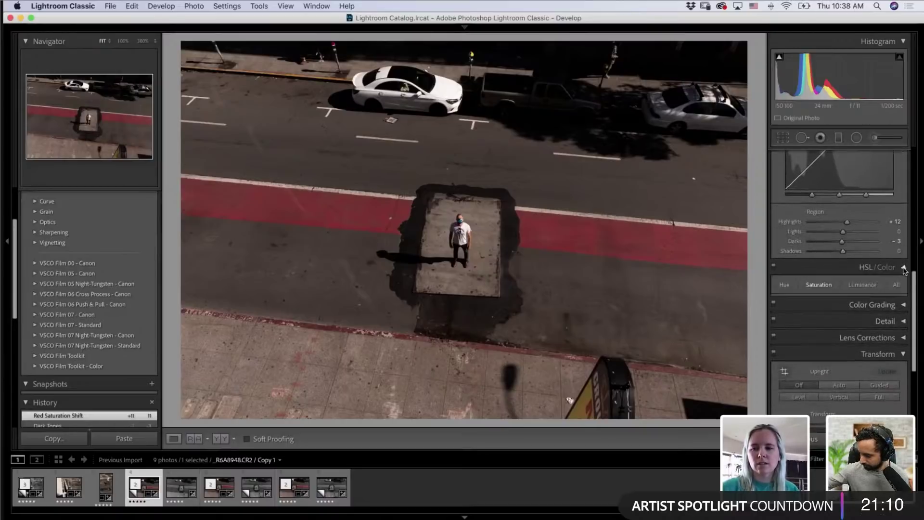
scroll(798, 262, "down", 2)
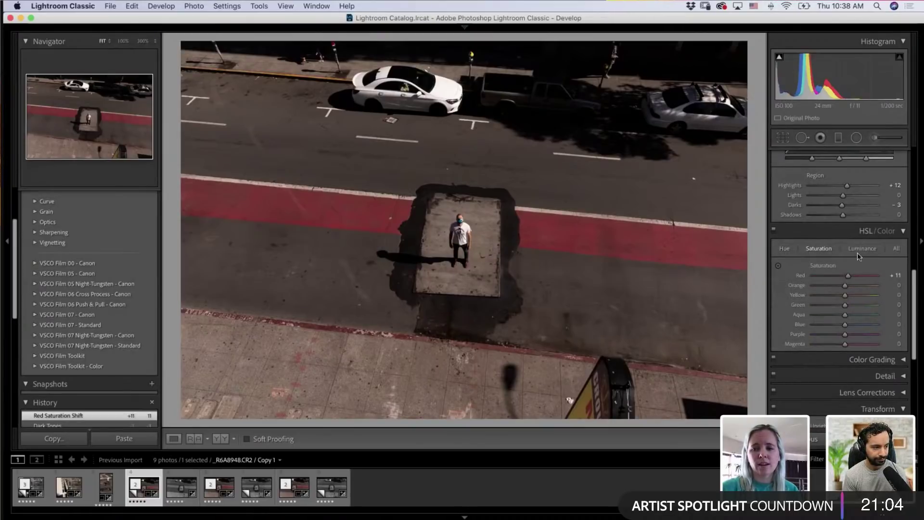
left_click(897, 250)
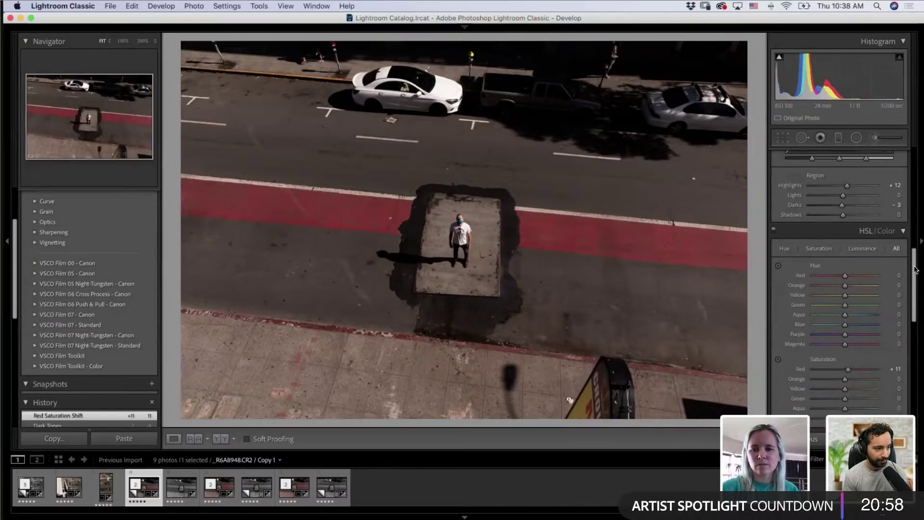
left_click_drag(915, 274, 914, 315)
scroll(897, 213, "up", 5)
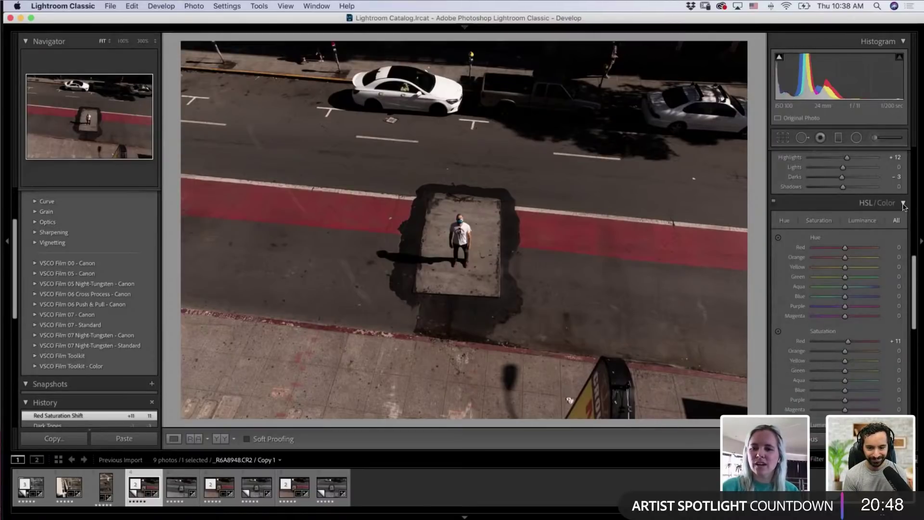
Step: Collapse the HSL/Color and Transform settings and expand the Effects settings
left_click(903, 204)
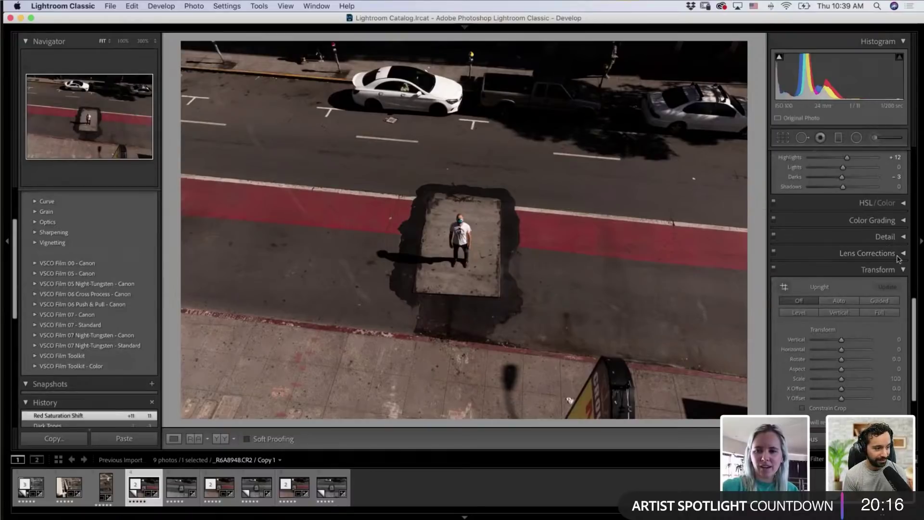
left_click(904, 271)
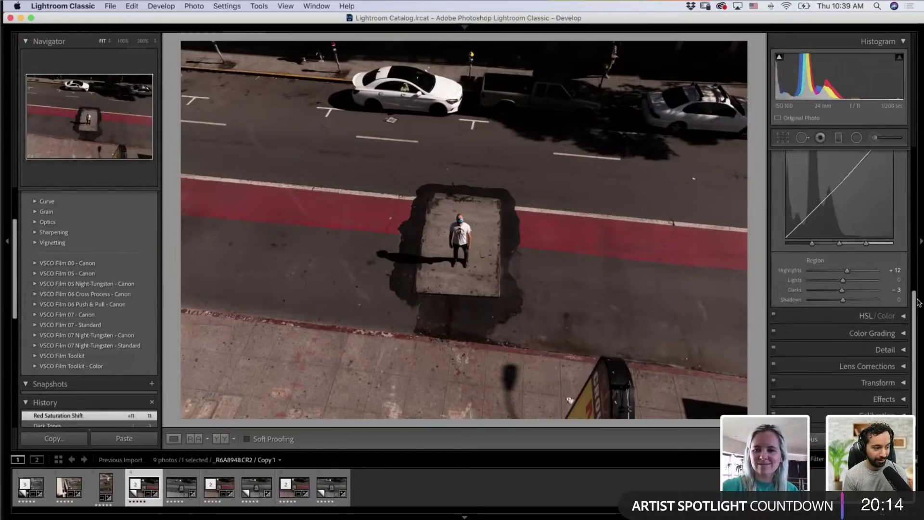
scroll(895, 225, "up", 5)
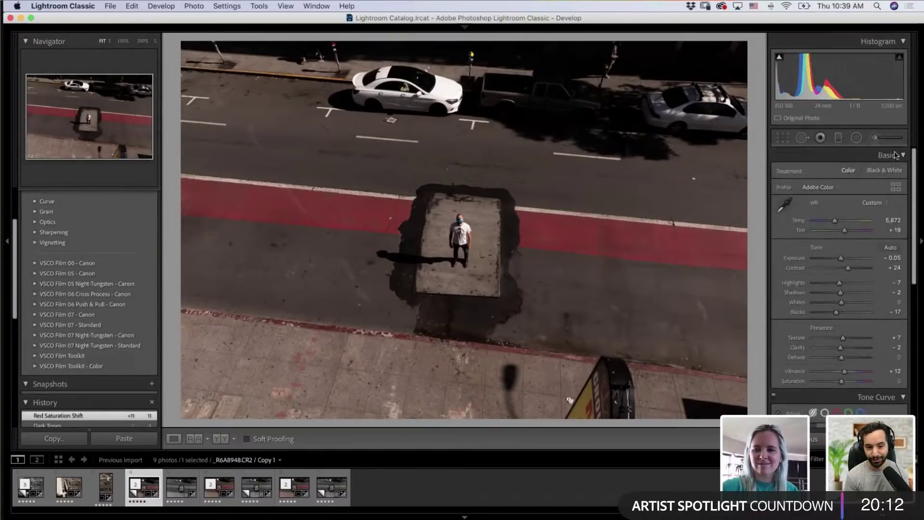
left_click_drag(915, 183, 914, 341)
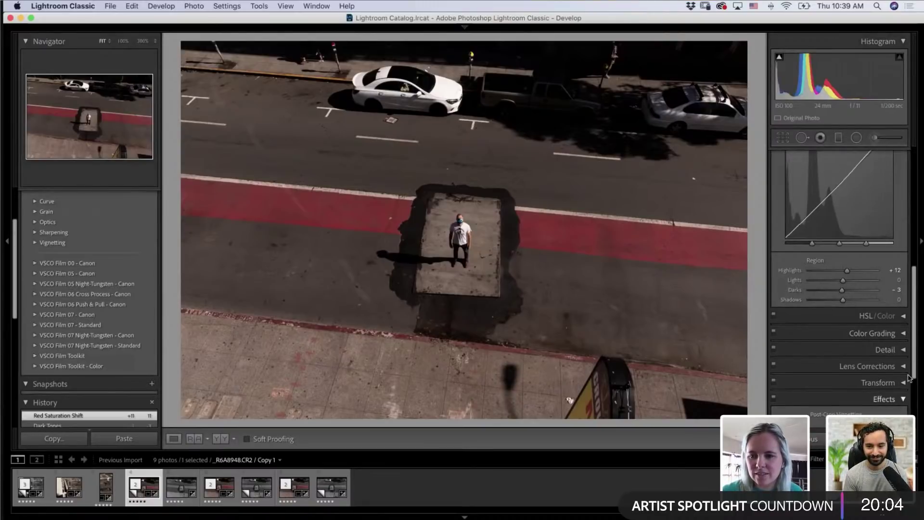
left_click(907, 398)
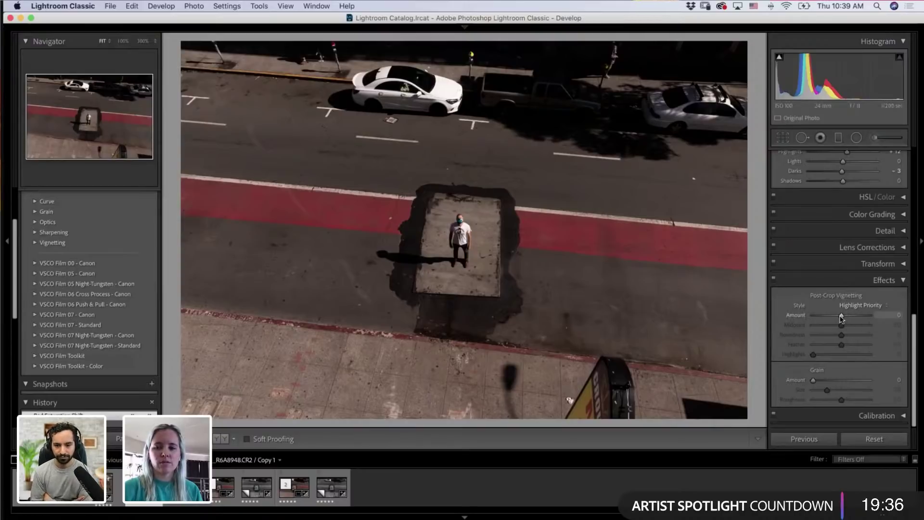
Step: Try a light post-crop vignette of +40 and a dark one of -45, reset the amount to 0 and collapse Effects
left_click_drag(840, 316, 850, 316)
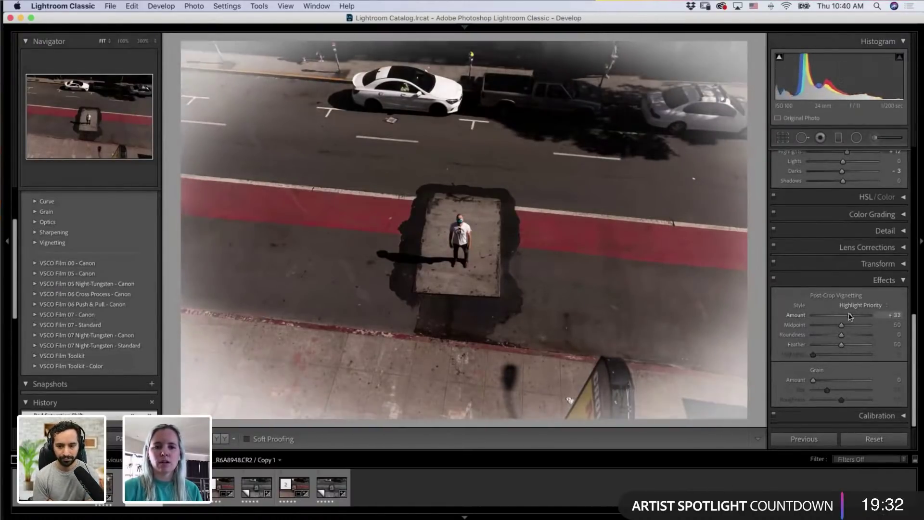
left_click_drag(850, 316, 852, 316)
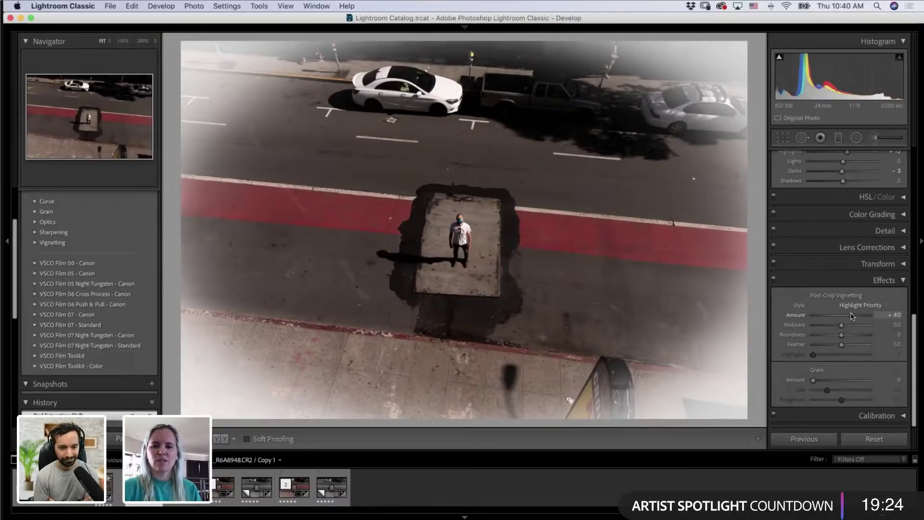
left_click_drag(851, 315, 828, 316)
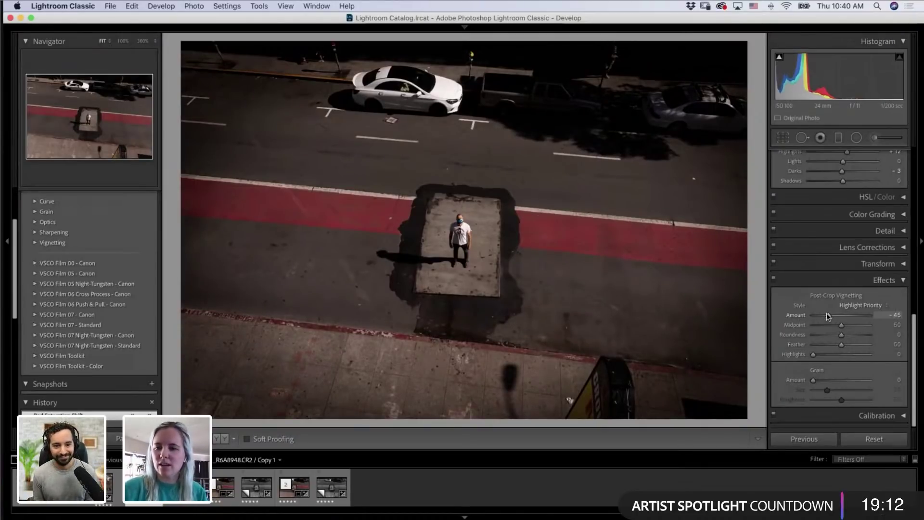
left_click_drag(827, 316, 841, 316)
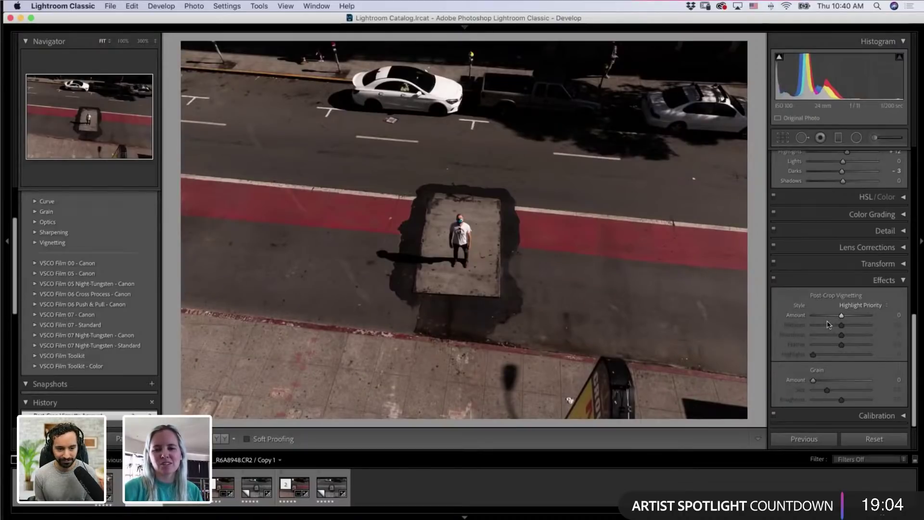
left_click(903, 283)
scroll(916, 311, "up", 2)
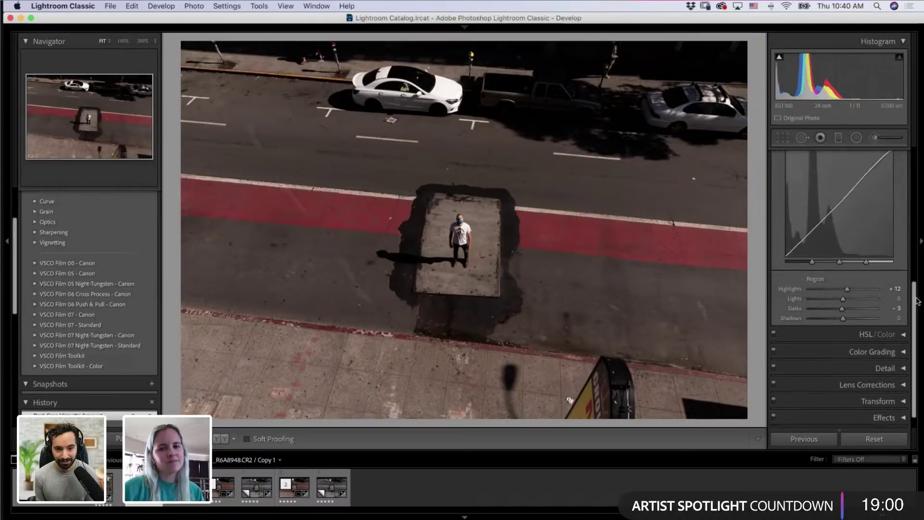
Step: Reopen Effects, try dark post-crop vignette amounts of -100 and -24, and return the amount to 0
scroll(916, 299, "up", 2)
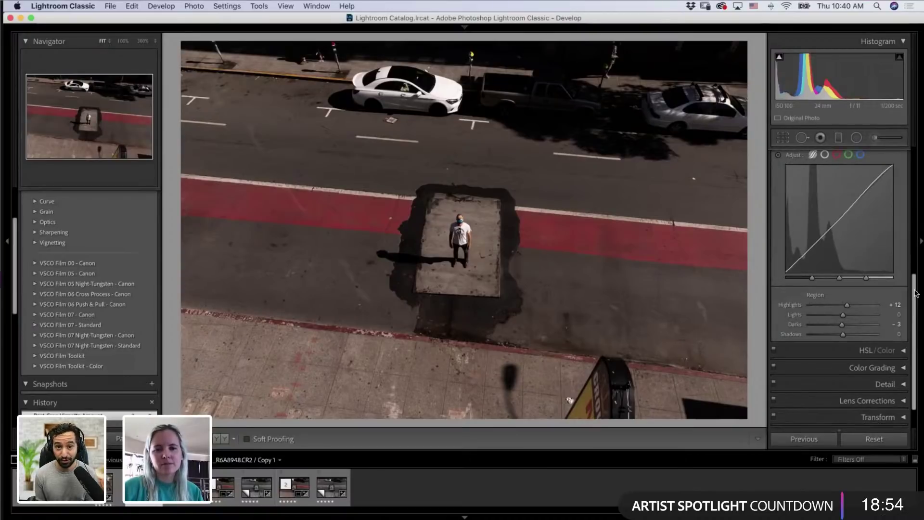
scroll(915, 294, "down", 3)
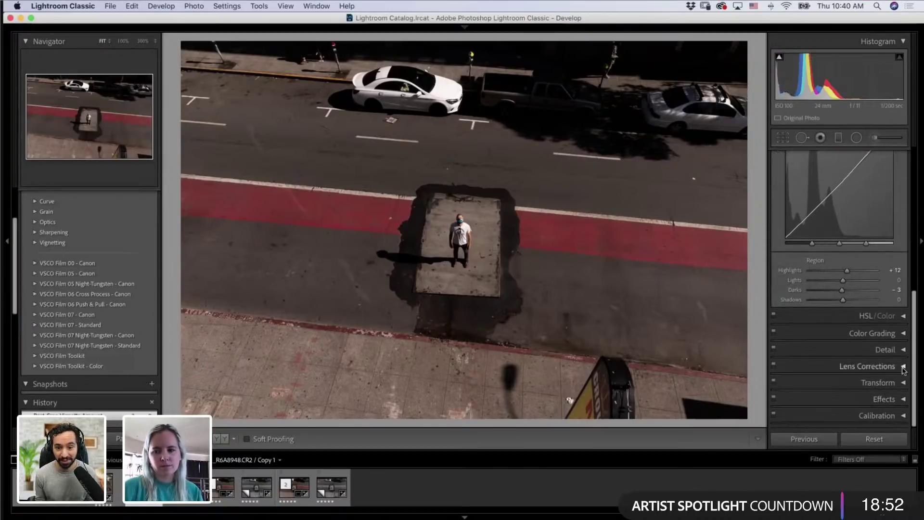
left_click(908, 398)
left_click_drag(840, 336, 810, 337)
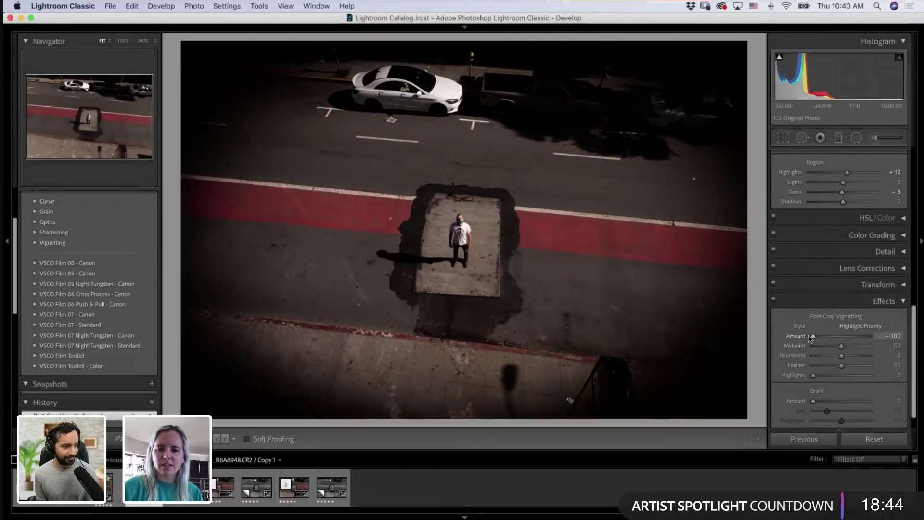
left_click_drag(812, 337, 834, 340)
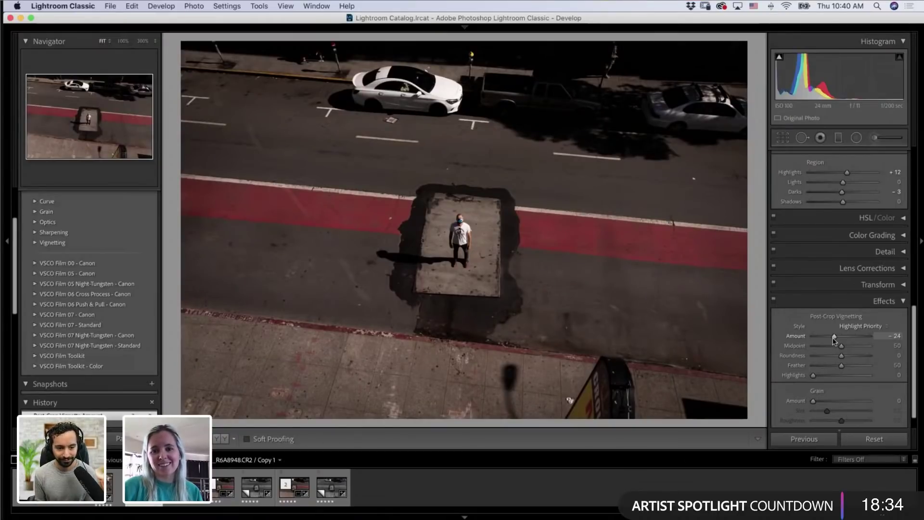
left_click_drag(834, 339, 842, 340)
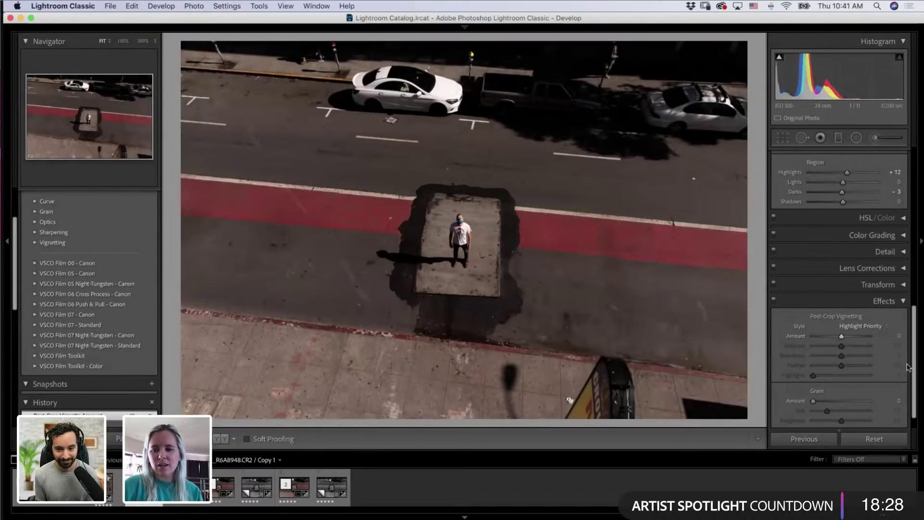
Step: Add grain to the colour copy with an amount of 45 and a size of 100, viewed at 100%
scroll(911, 377, "down", 2)
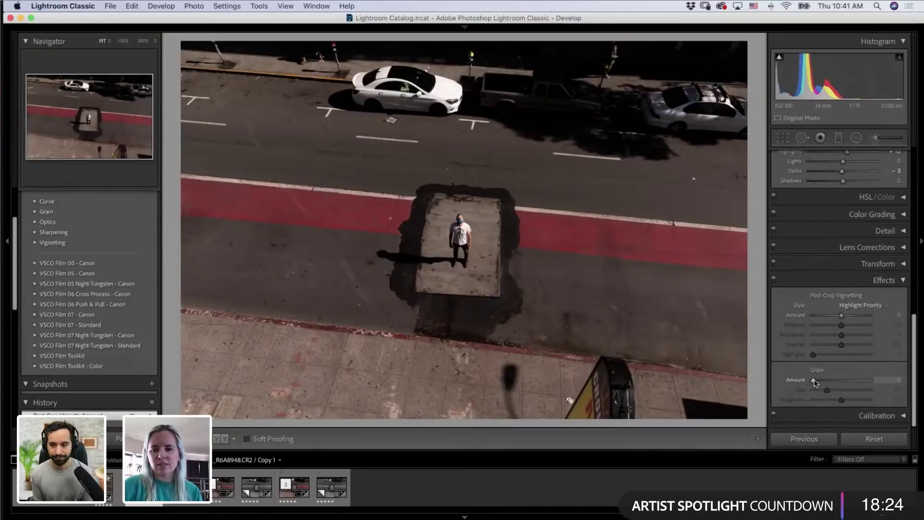
left_click_drag(813, 381, 820, 383)
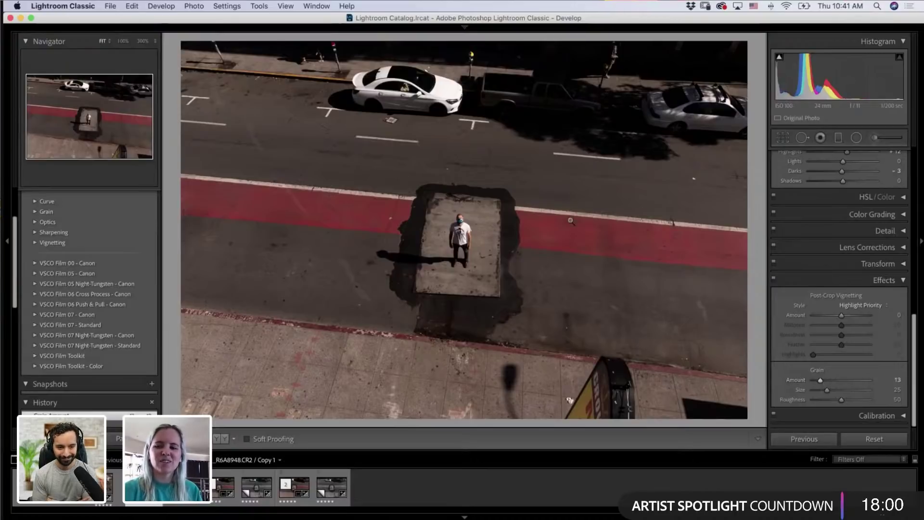
left_click(446, 249)
left_click_drag(827, 391, 882, 391)
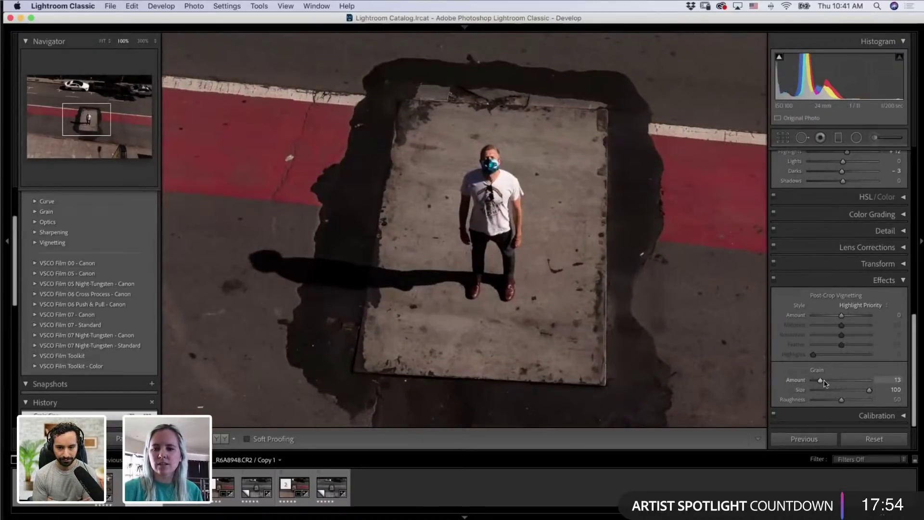
left_click_drag(820, 380, 838, 385)
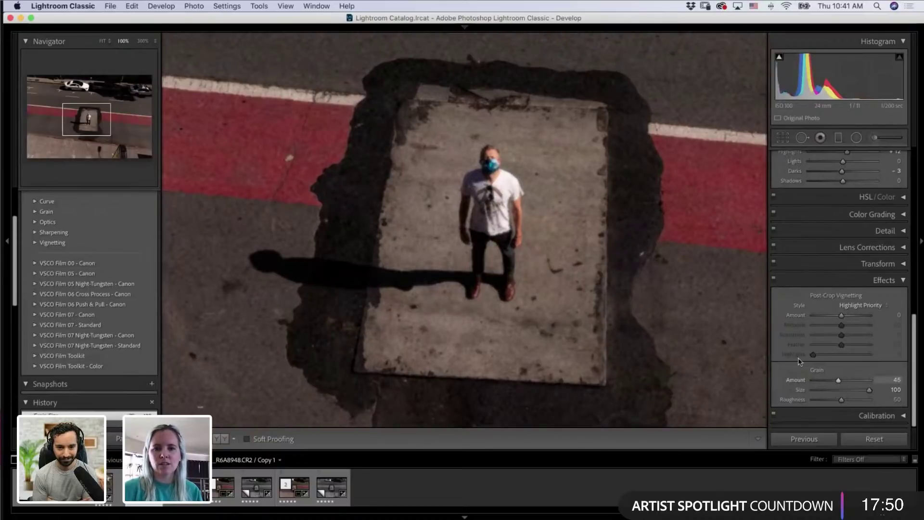
Step: Fit the whole photo in view and set the grain to an amount of 31 and a size of 14
left_click(570, 232)
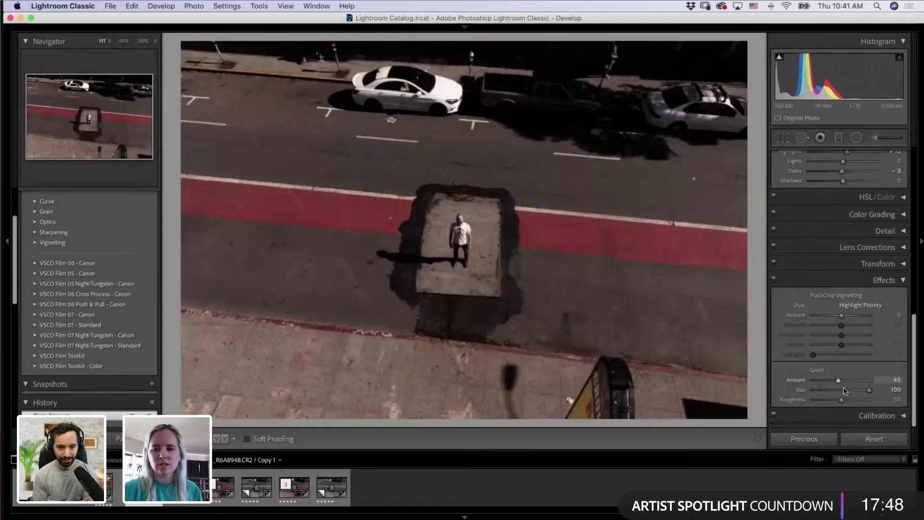
left_click_drag(864, 389, 830, 383)
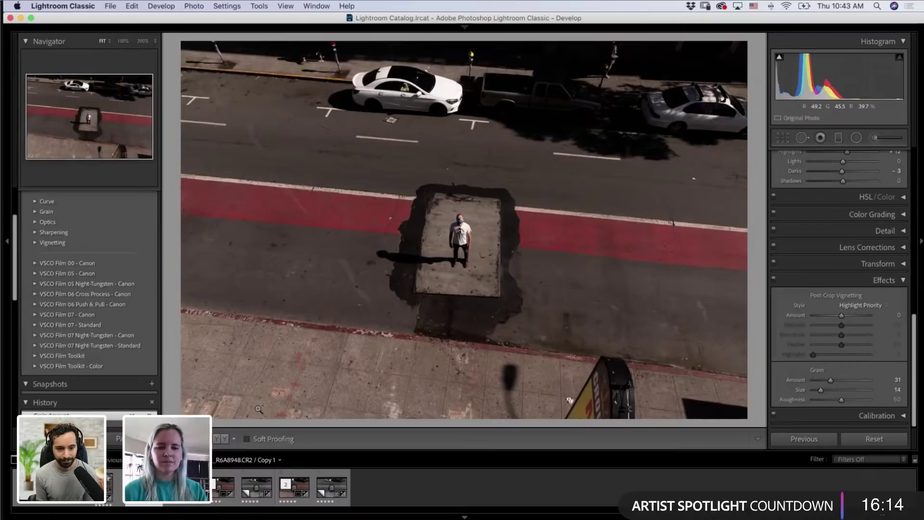
Step: Synchronize the edited colour copy's settings, excluding spot removal and local adjustments, to the other two colour versions of the street photo
left_click(213, 500)
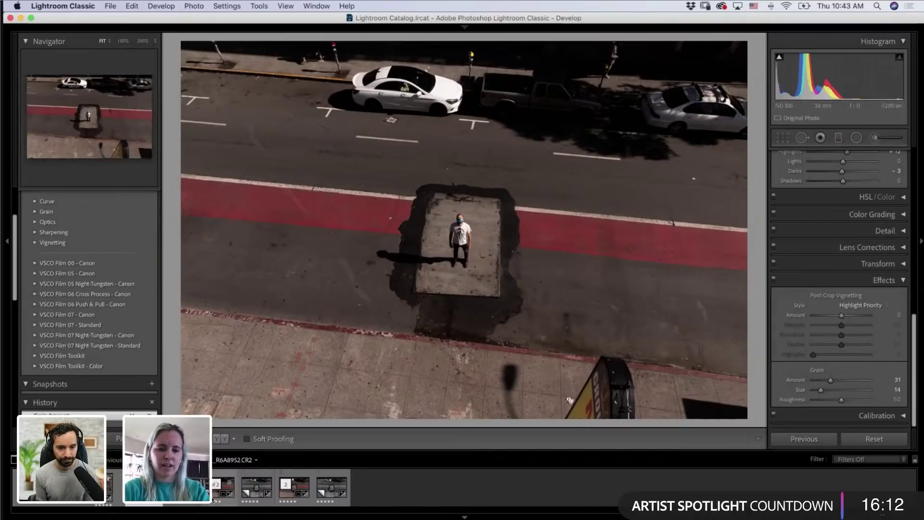
left_click(295, 494, "super")
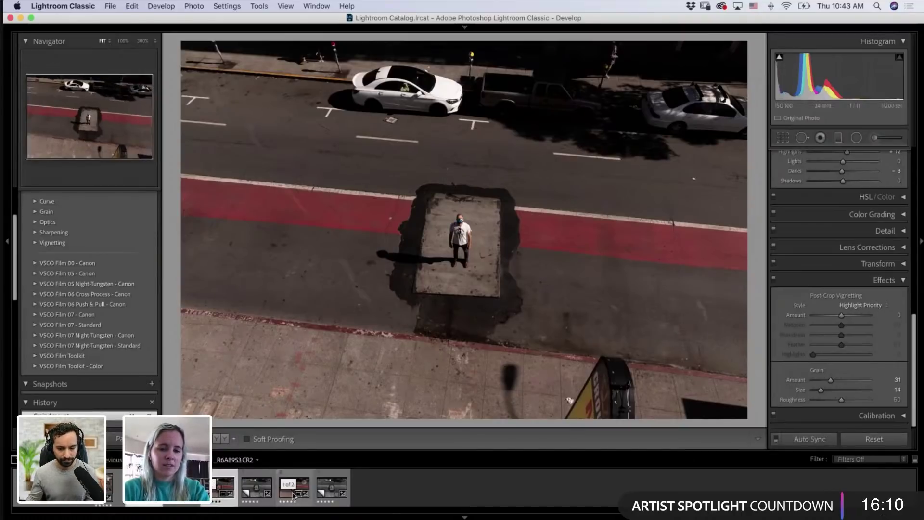
left_click(332, 490, "super")
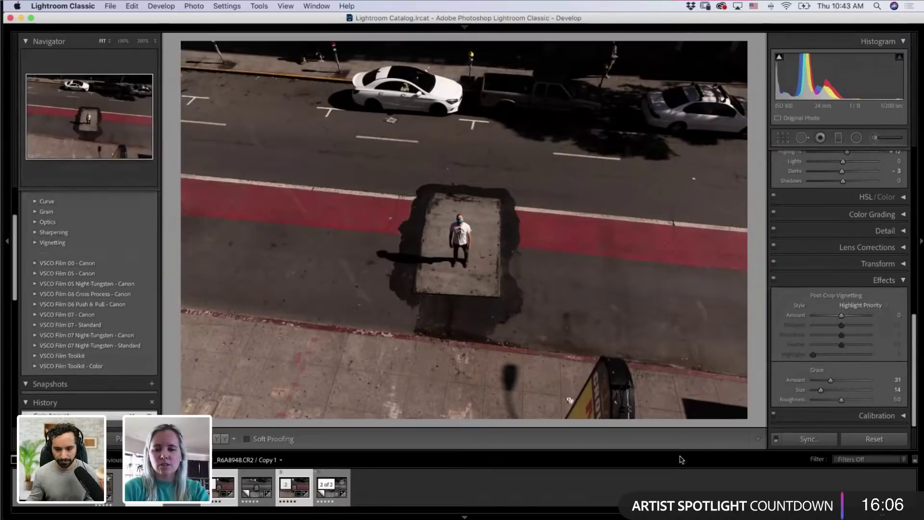
left_click(813, 438)
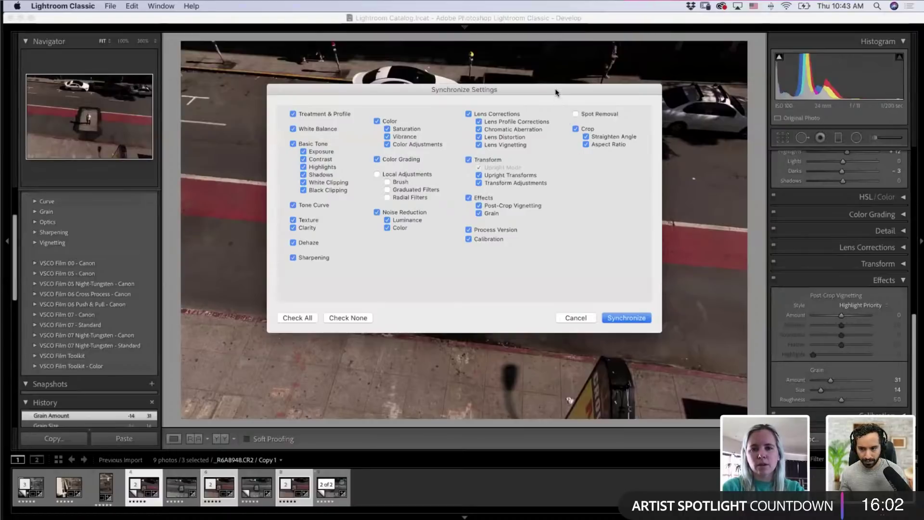
left_click_drag(555, 90, 564, 127)
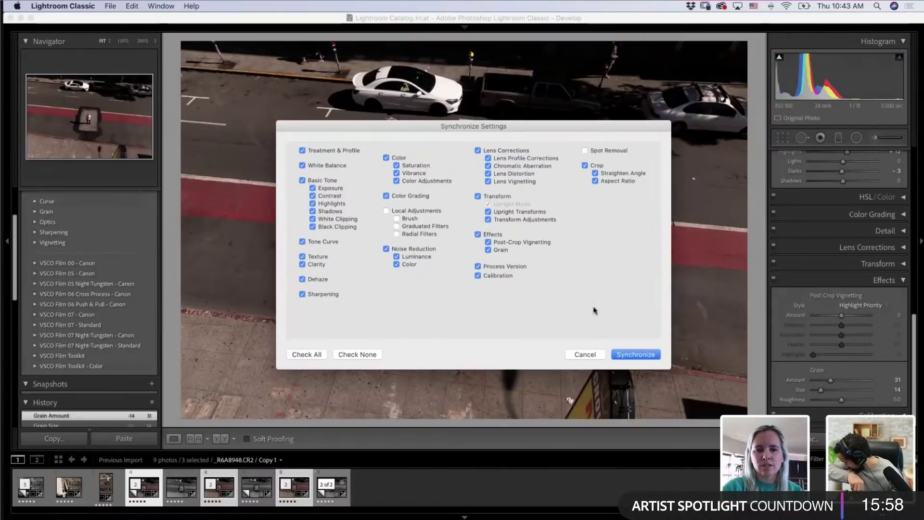
left_click(621, 355)
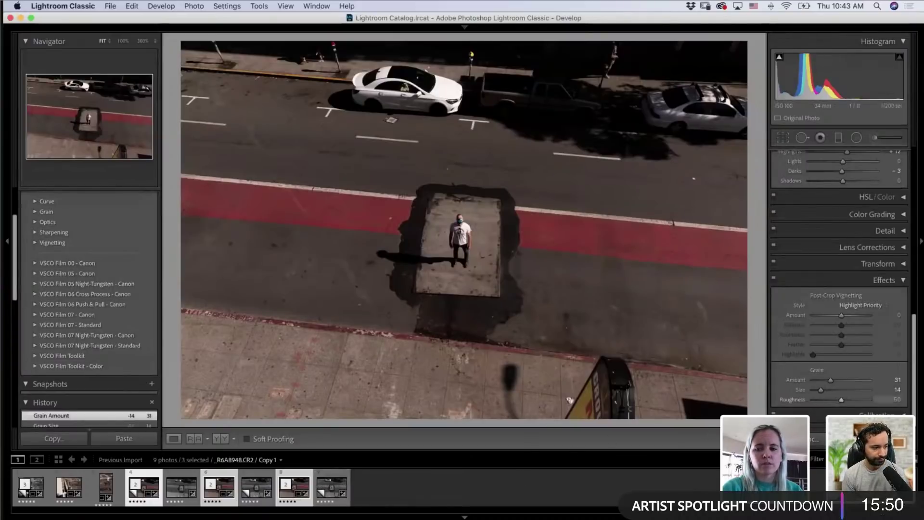
scroll(796, 277, "up", 5)
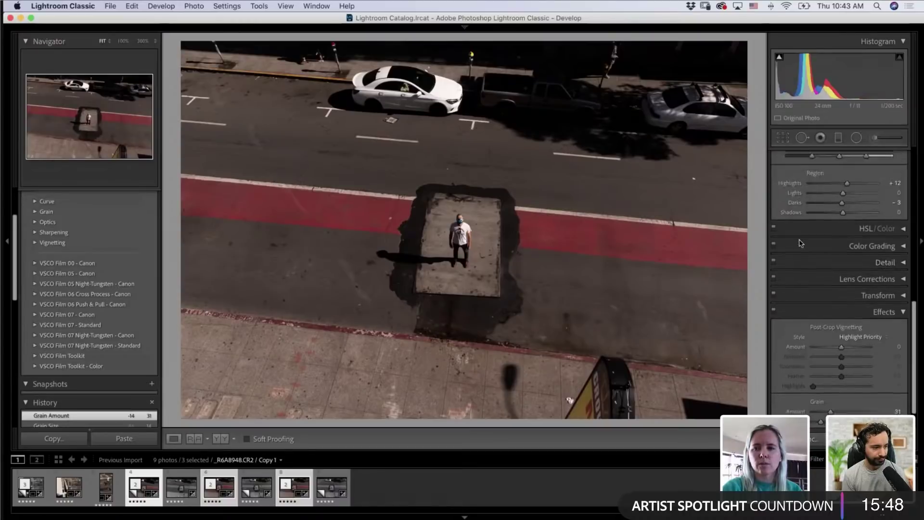
scroll(802, 253, "up", 1)
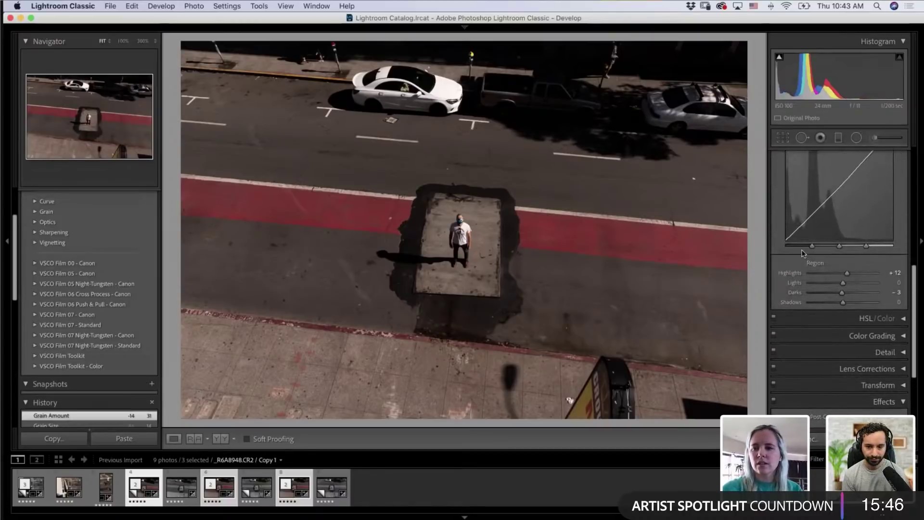
left_click(802, 139)
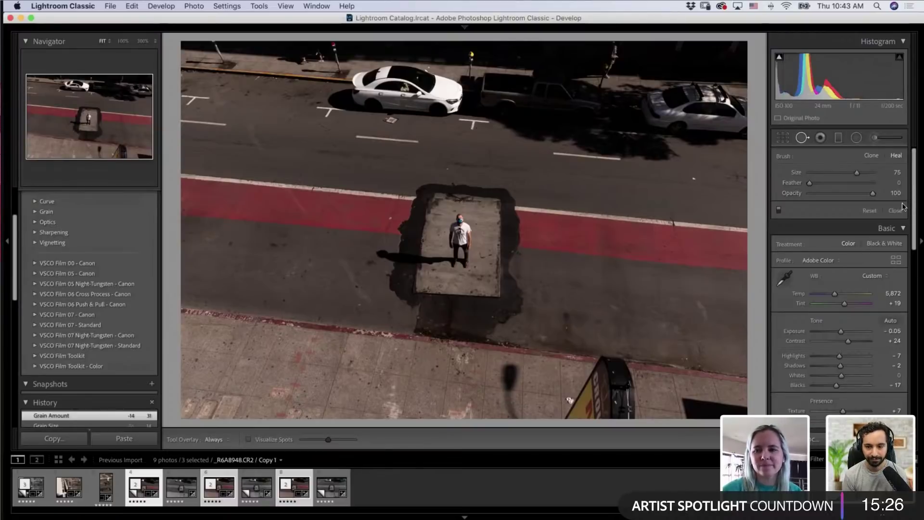
key("q")
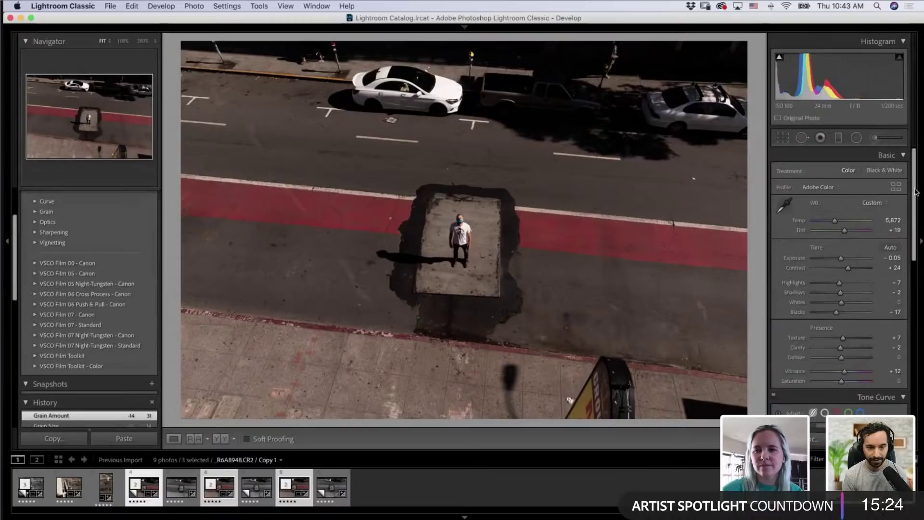
left_click_drag(911, 206, 907, 313)
scroll(907, 313, "down", 5)
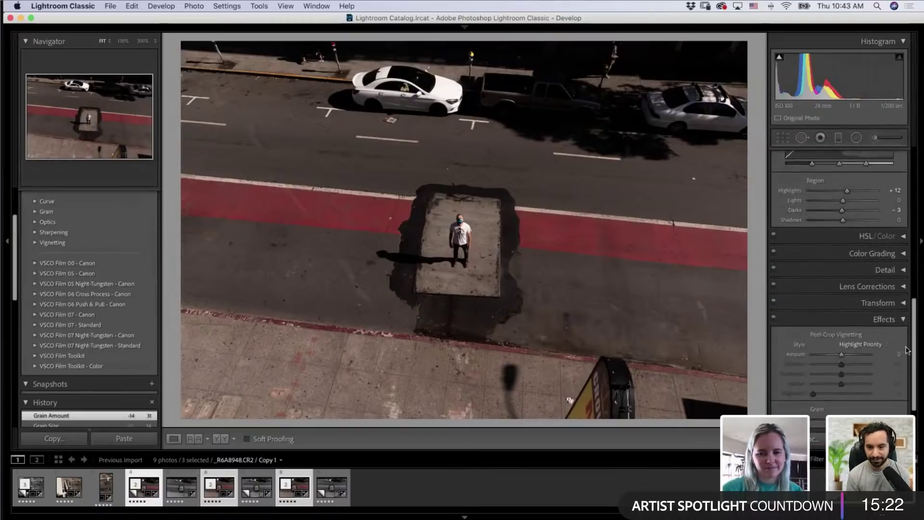
Step: Clear the selection, reselect only the three colour versions of the street photo and open the export settings for them
left_click(431, 491)
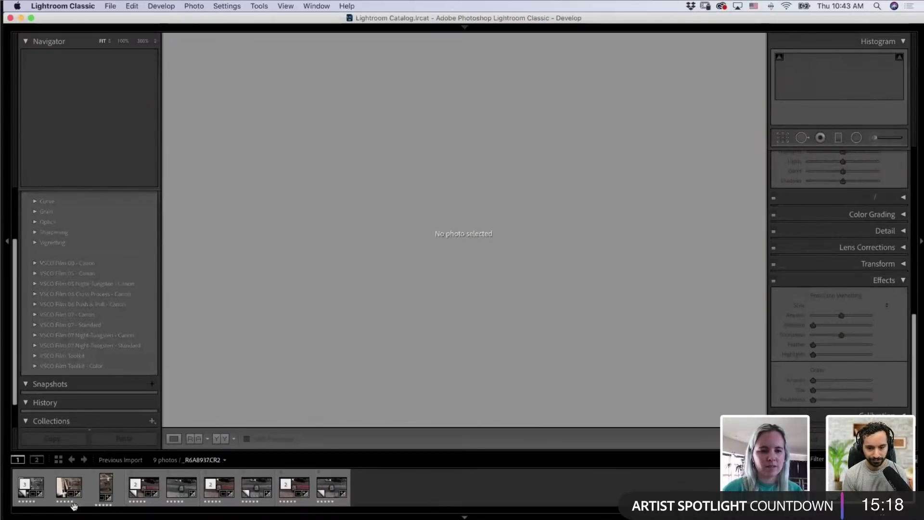
left_click(143, 492)
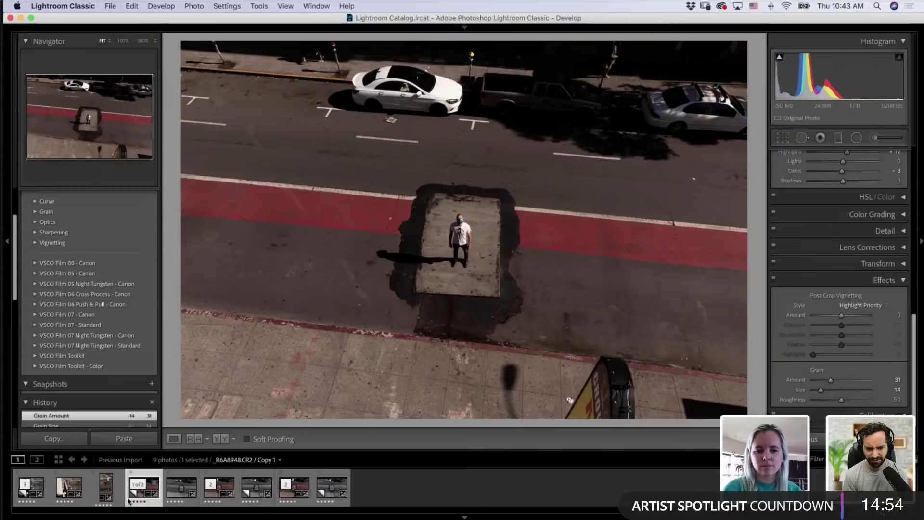
left_click(214, 498, "super")
left_click(285, 485, "super")
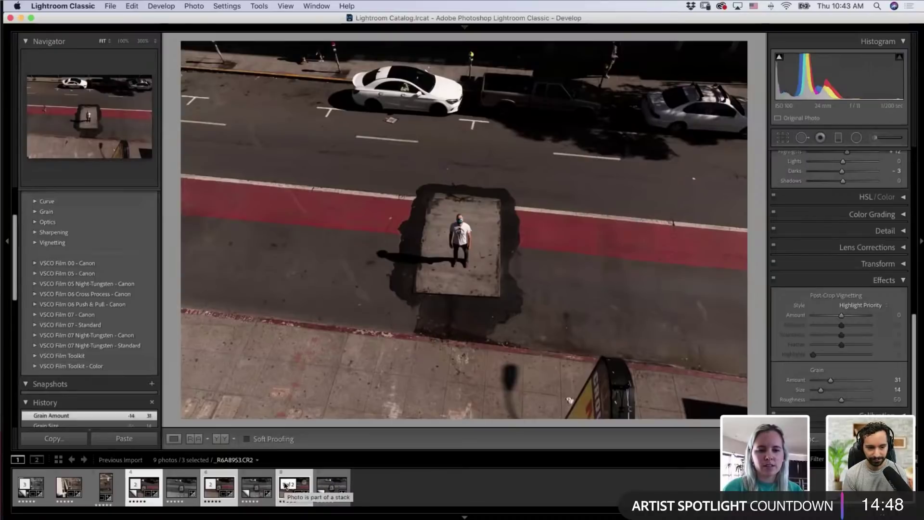
left_click(110, 6)
left_click(118, 147)
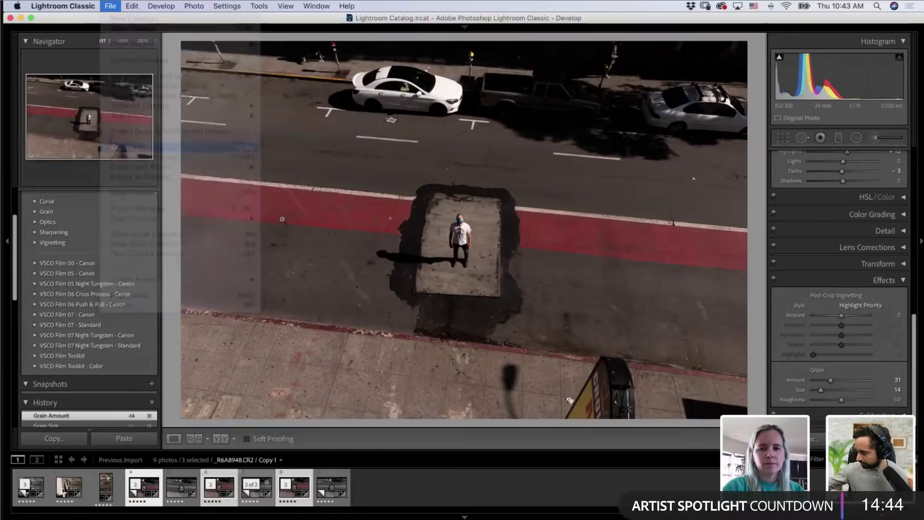
Step: Choose the Desktop as the export folder, leaving the files' original names in place
left_click(382, 223)
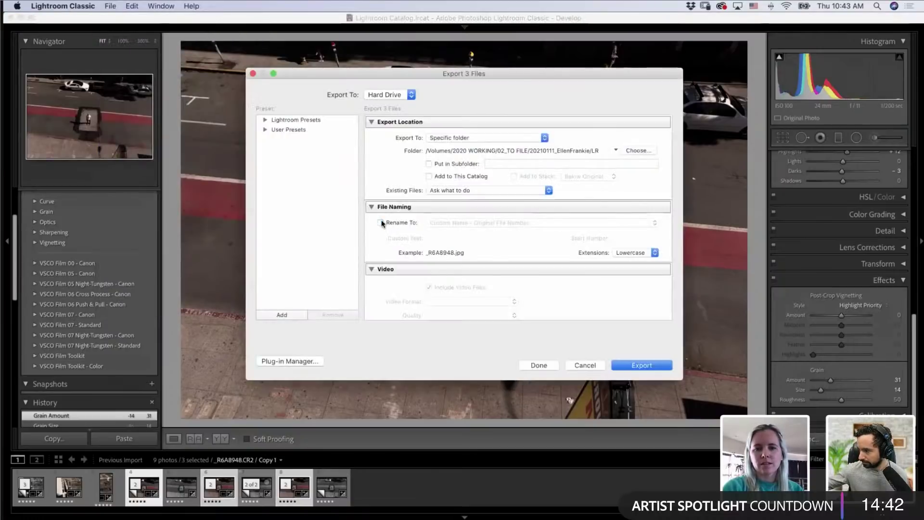
left_click(634, 151)
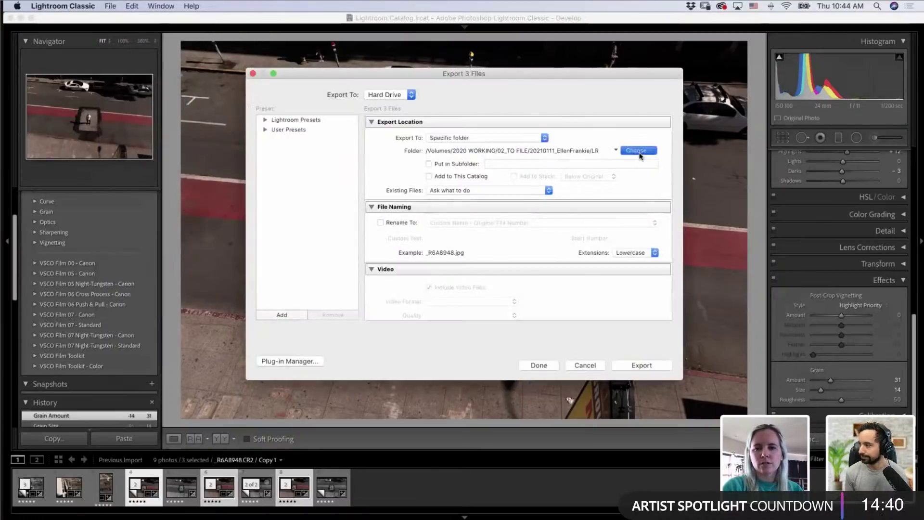
left_click(289, 161)
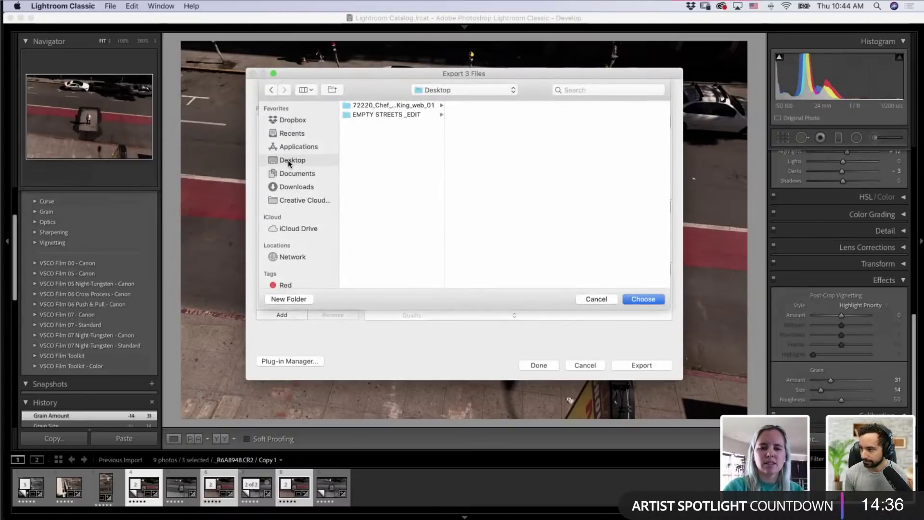
key("Return")
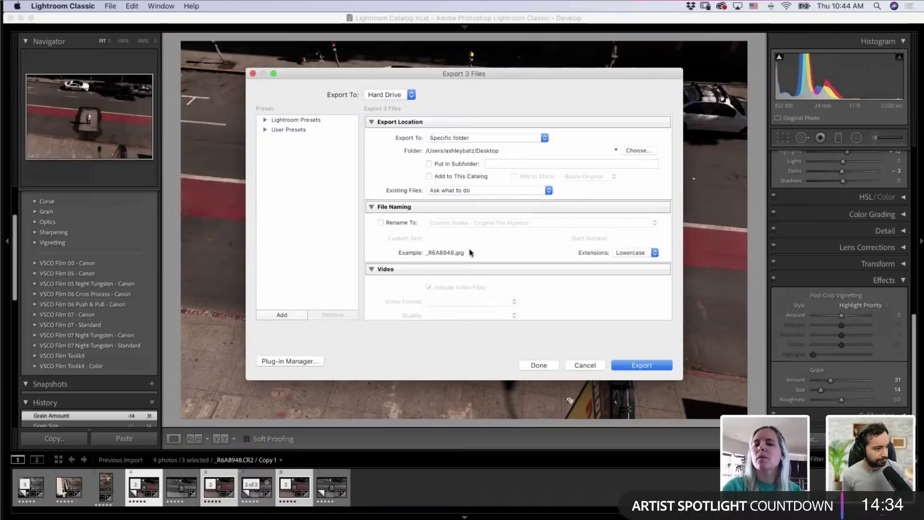
Step: Examine the export's file settings, image sizing, output sharpening, metadata, watermarking and post-processing options
scroll(477, 249, "down", 3)
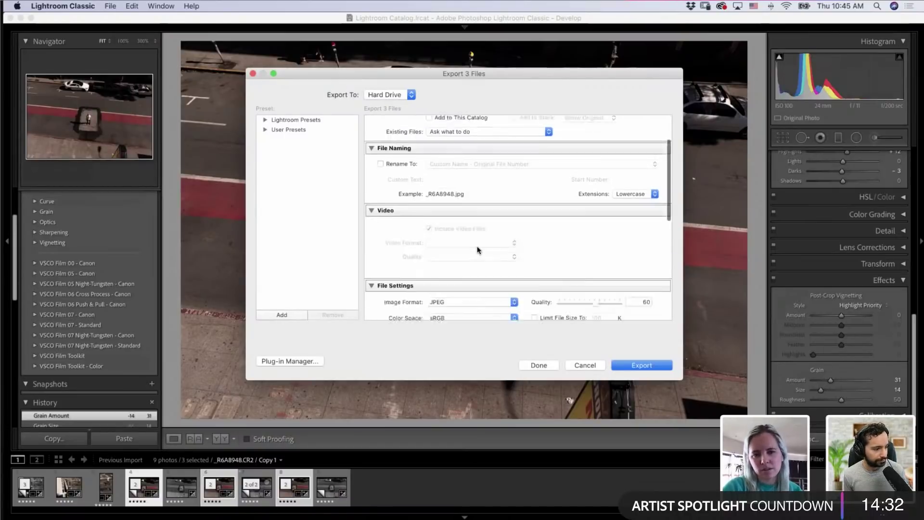
scroll(477, 248, "down", 4)
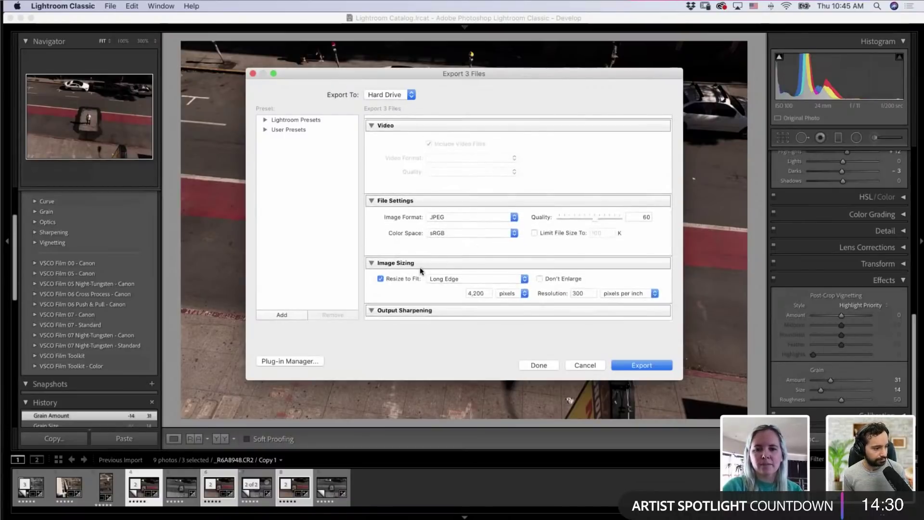
scroll(418, 271, "down", 2)
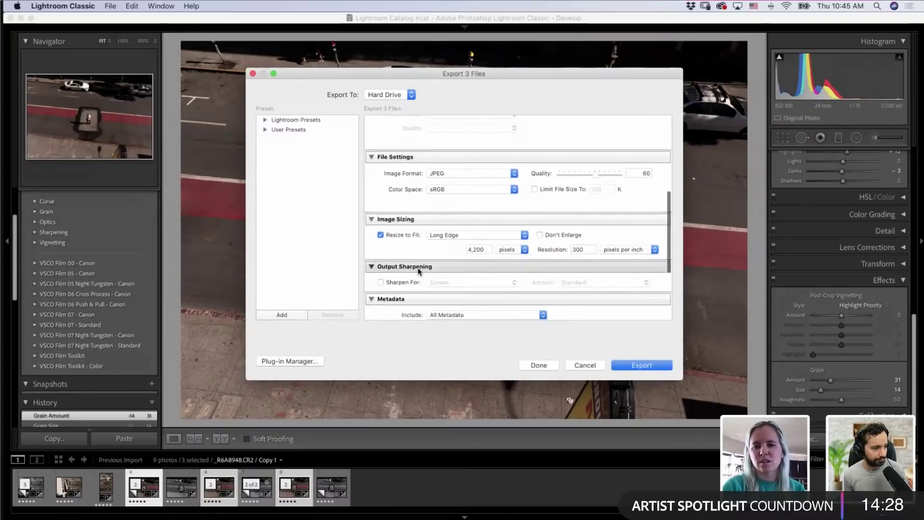
scroll(419, 272, "down", 1)
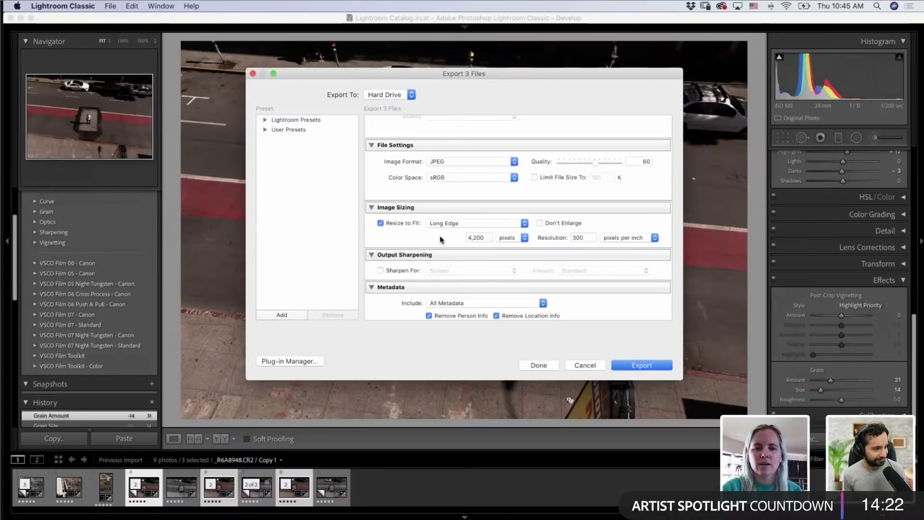
scroll(440, 239, "down", 2)
scroll(441, 239, "down", 2)
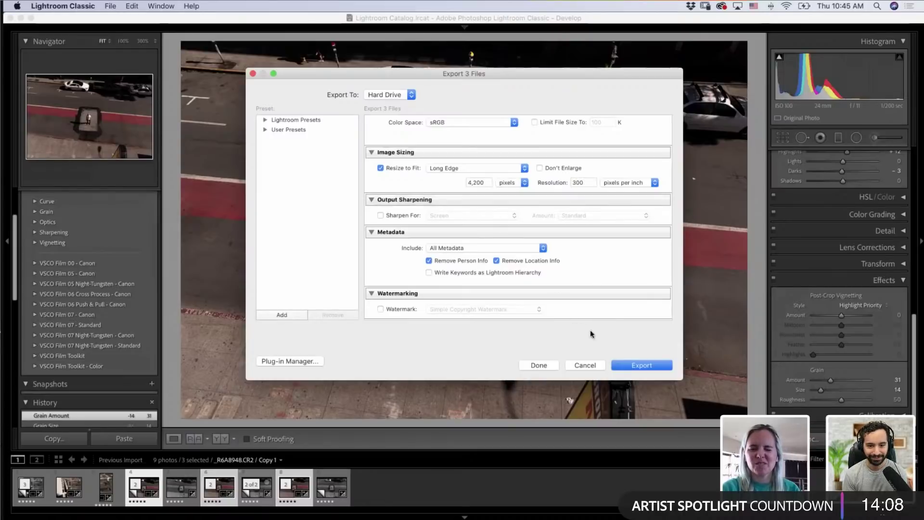
scroll(595, 276, "down", 5)
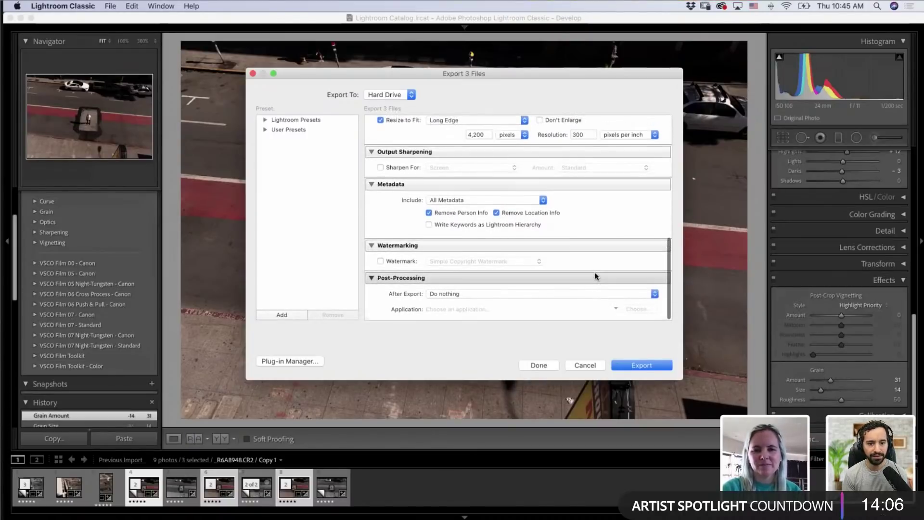
scroll(595, 276, "up", 8)
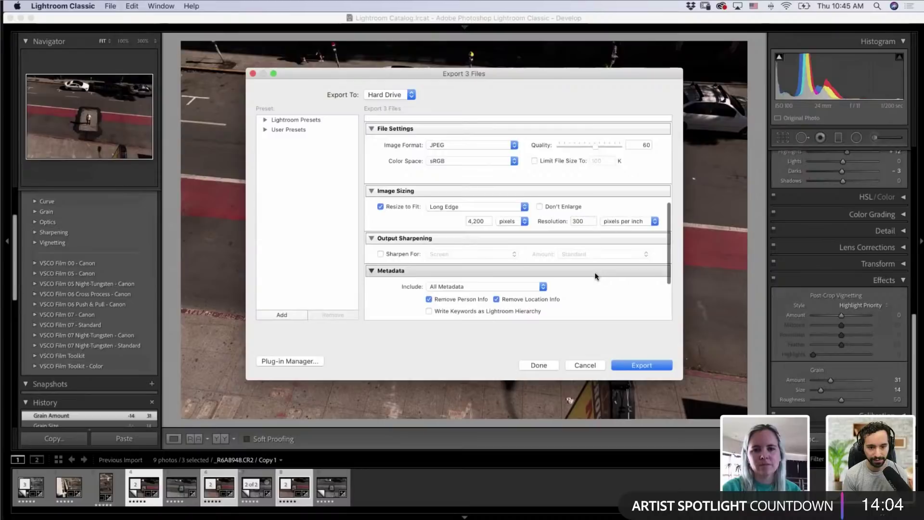
scroll(596, 277, "up", 2)
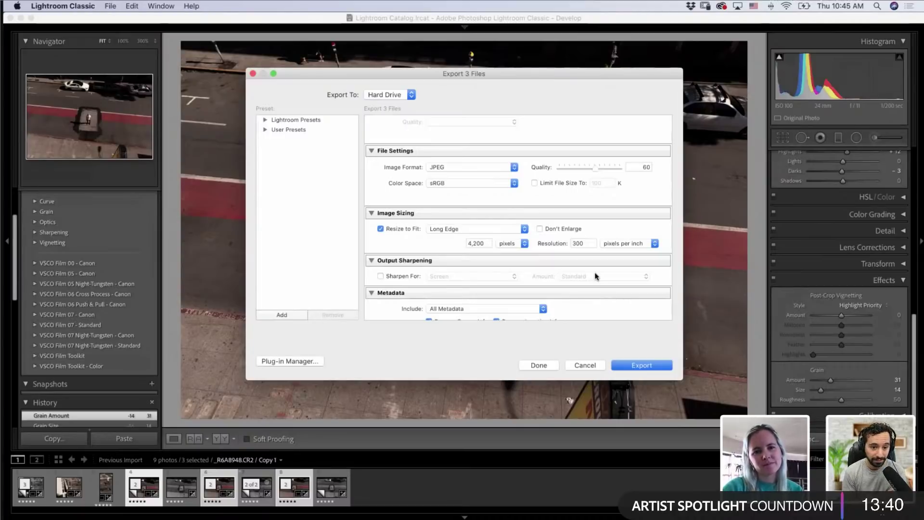
scroll(596, 276, "up", 4)
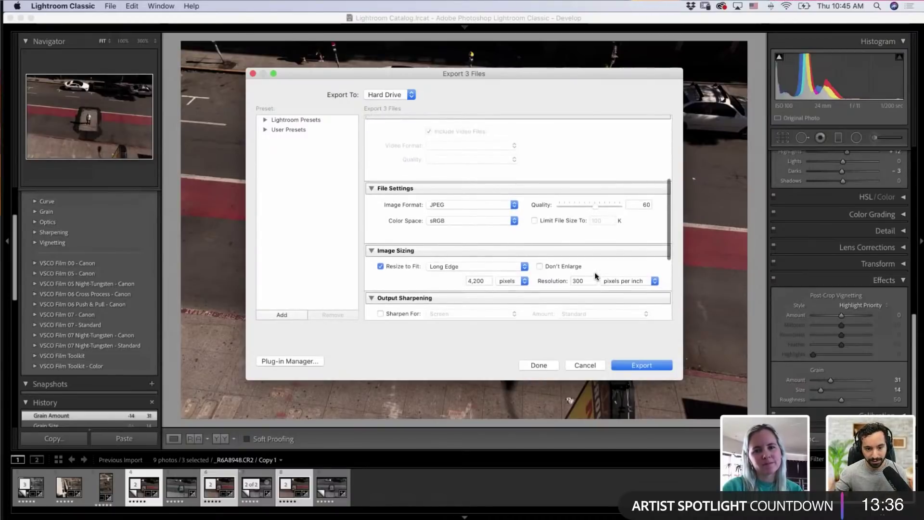
scroll(595, 276, "down", 4)
scroll(595, 275, "down", 1)
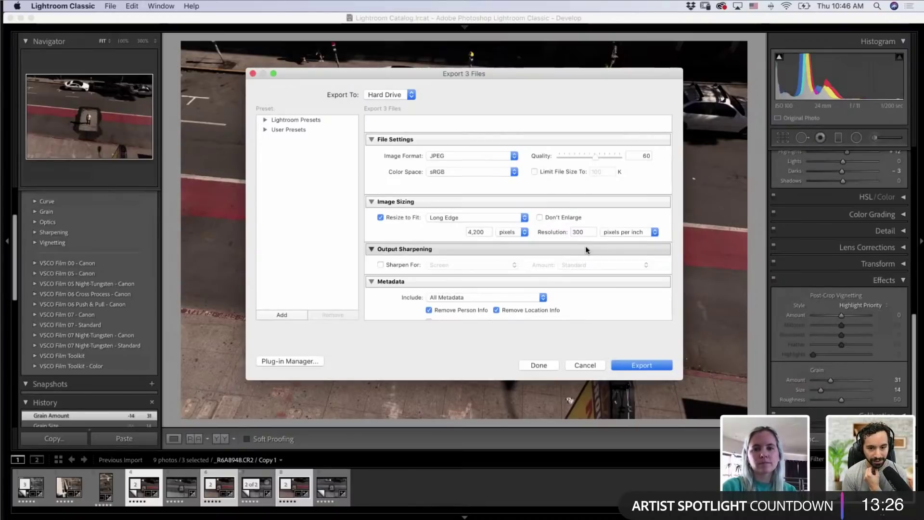
Step: Set the JPEG export quality to 100 and keep sRGB as the colour space
scroll(586, 250, "up", 3)
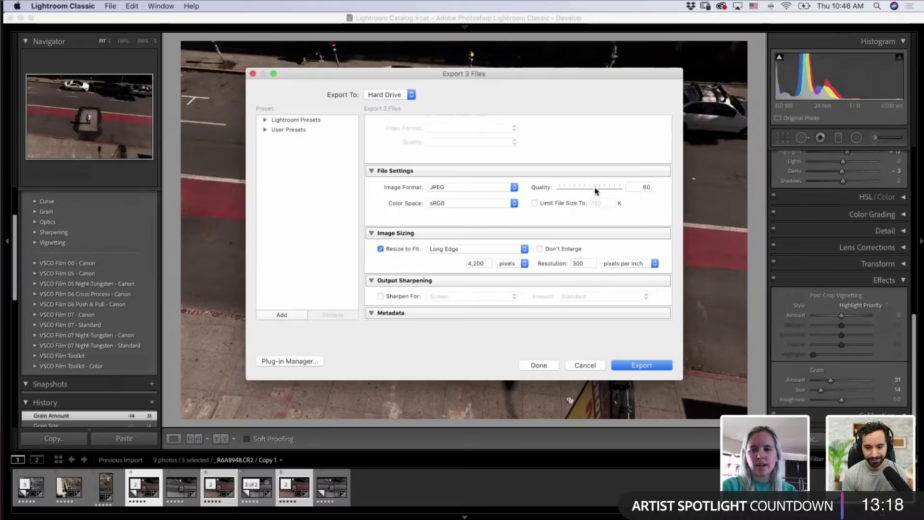
left_click_drag(596, 191, 621, 195)
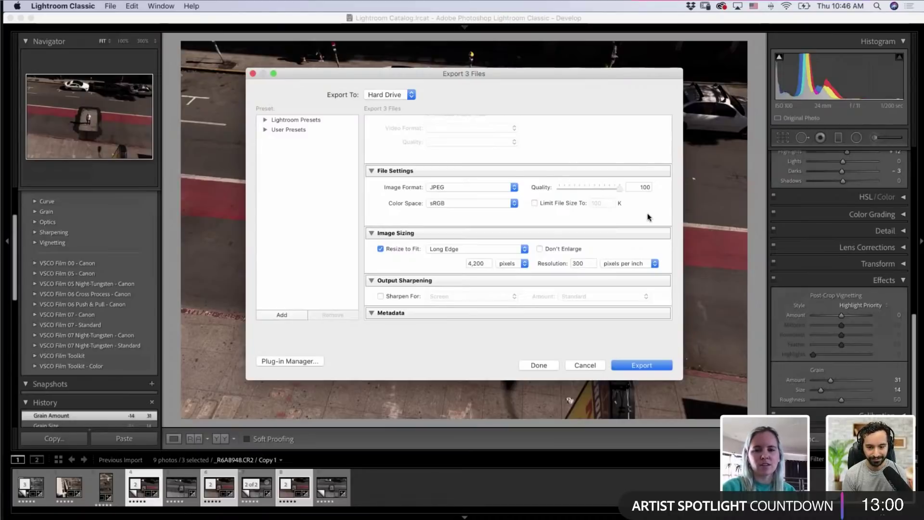
left_click(472, 203)
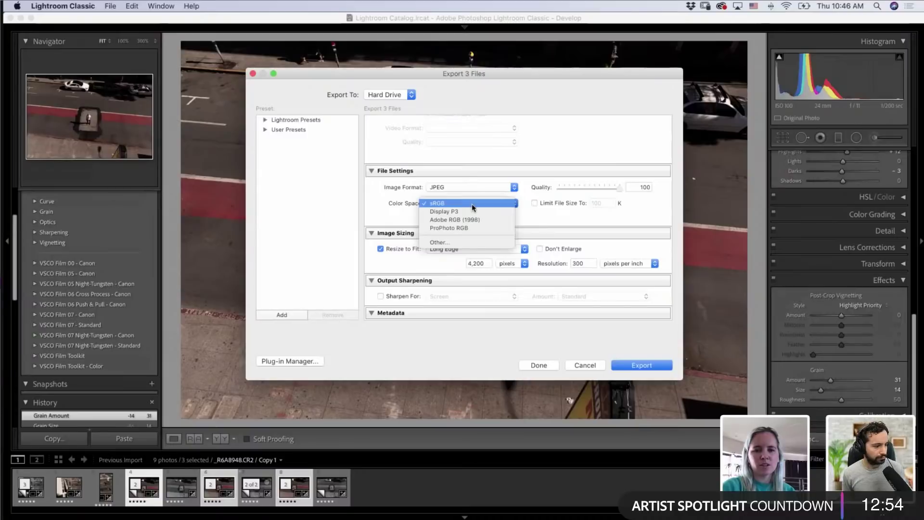
left_click(471, 203)
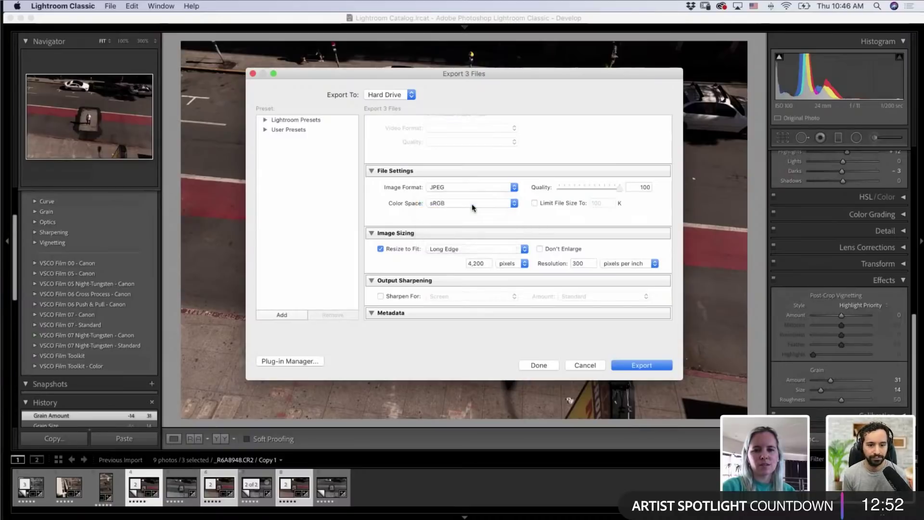
Step: Check the remaining image sizing, sharpening, metadata, watermarking and post-processing settings, and export the three photos to the Desktop
scroll(547, 225, "up", 3)
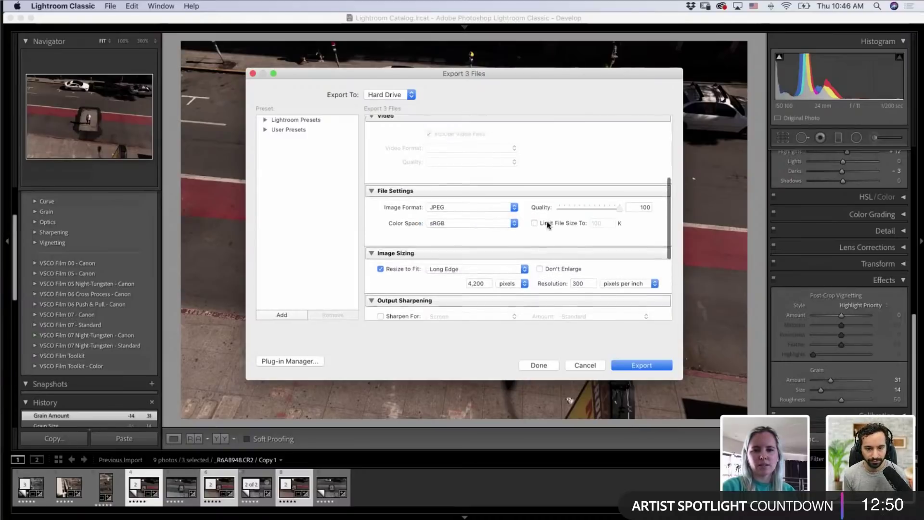
scroll(546, 221, "down", 5)
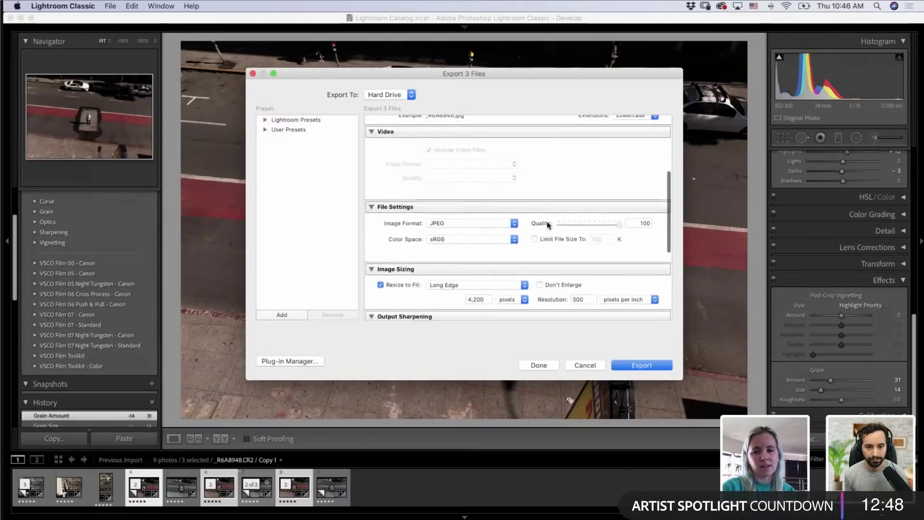
scroll(547, 222, "down", 2)
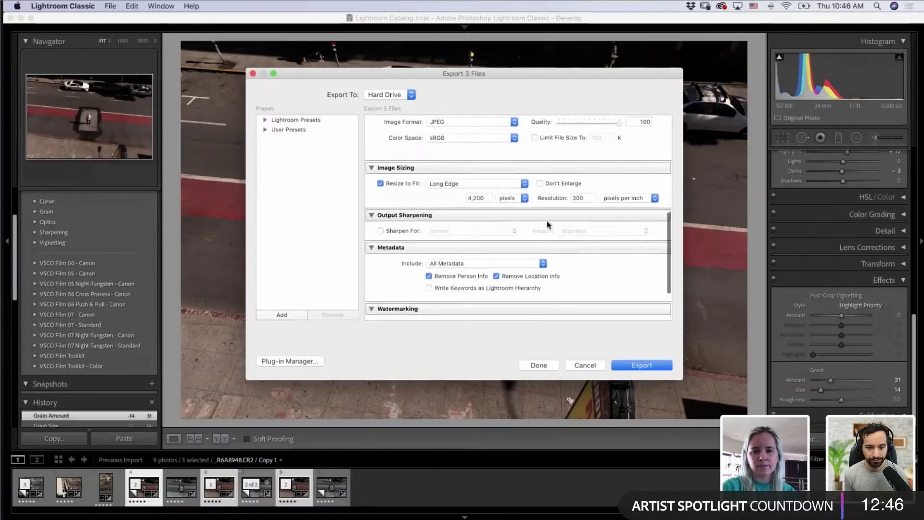
scroll(547, 222, "down", 3)
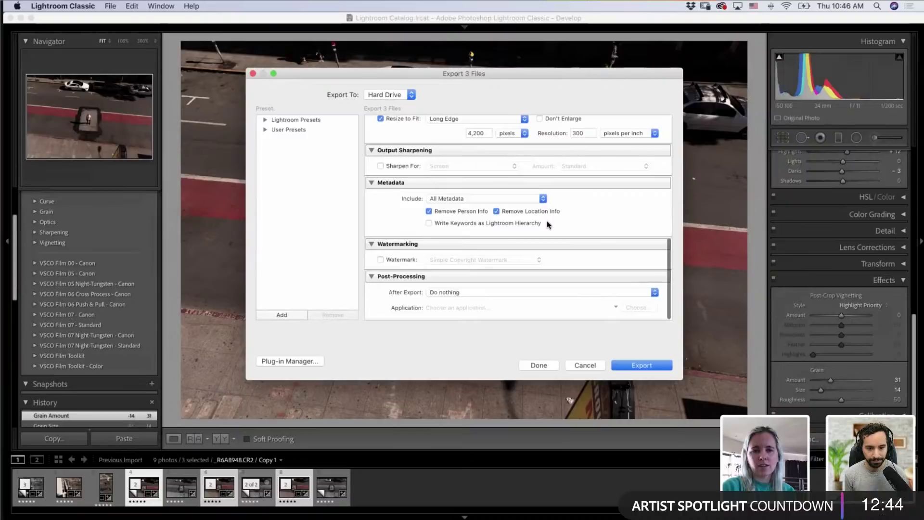
scroll(601, 265, "down", 1)
scroll(600, 265, "down", 1)
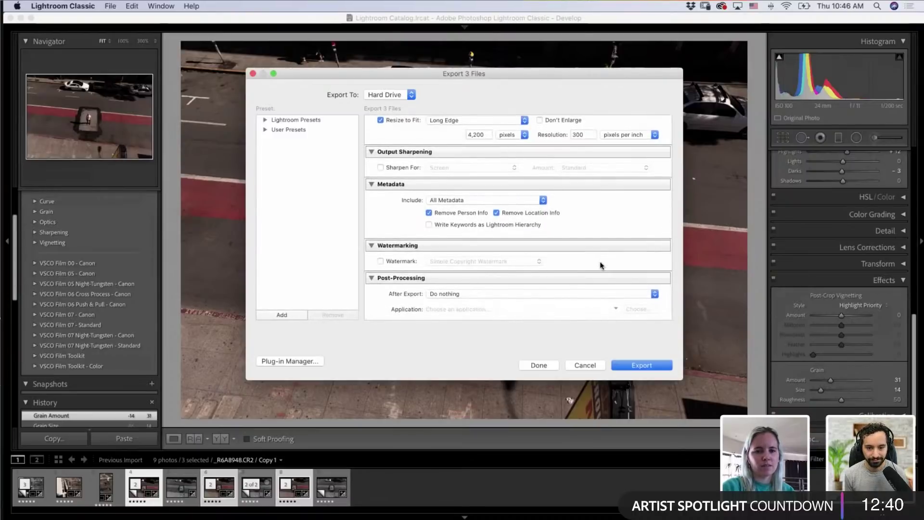
scroll(600, 265, "down", 1)
scroll(599, 264, "up", 2)
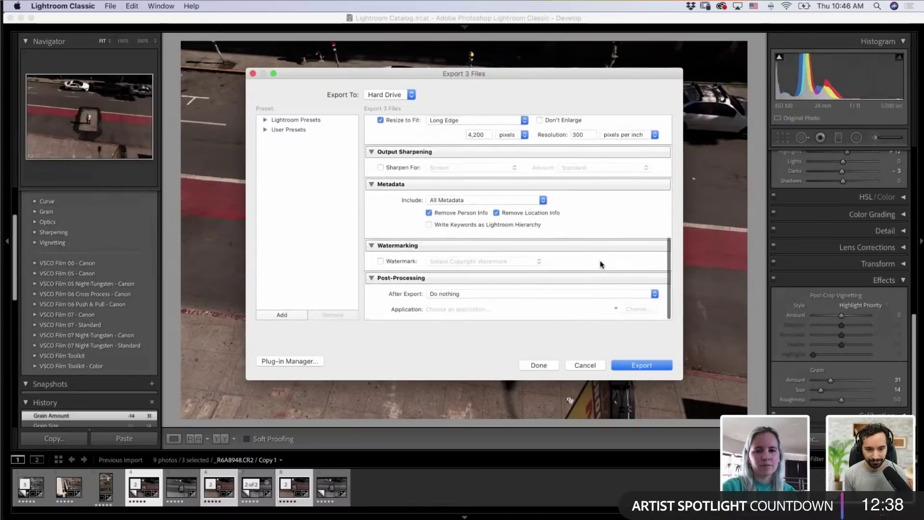
scroll(599, 265, "up", 3)
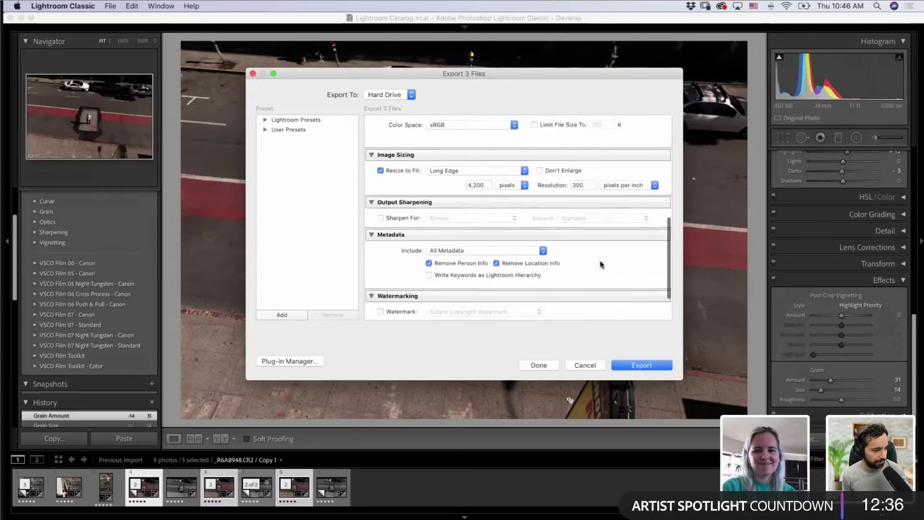
left_click(628, 366)
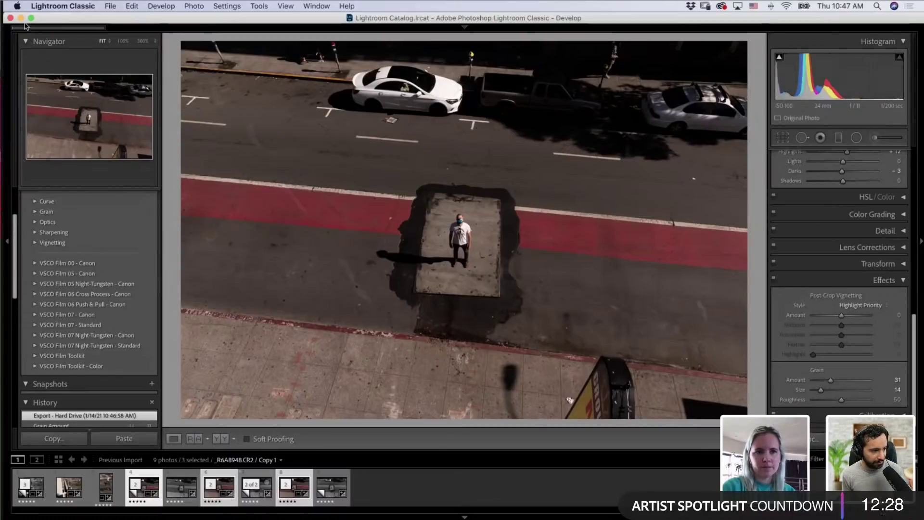
Step: Minimize Lightroom Classic to look for the exported files on the Desktop, and return to Lightroom Classic
key("super+shift+v")
mouse_move(21, 20)
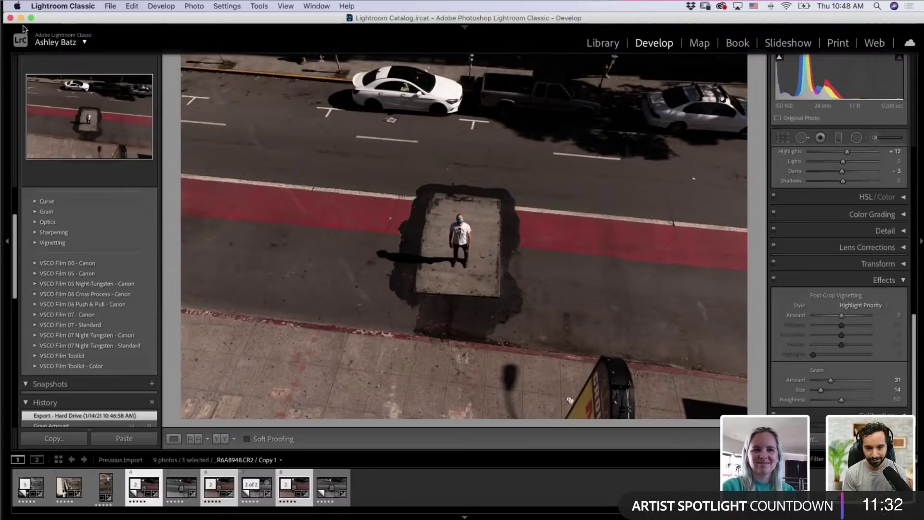
left_click(21, 18)
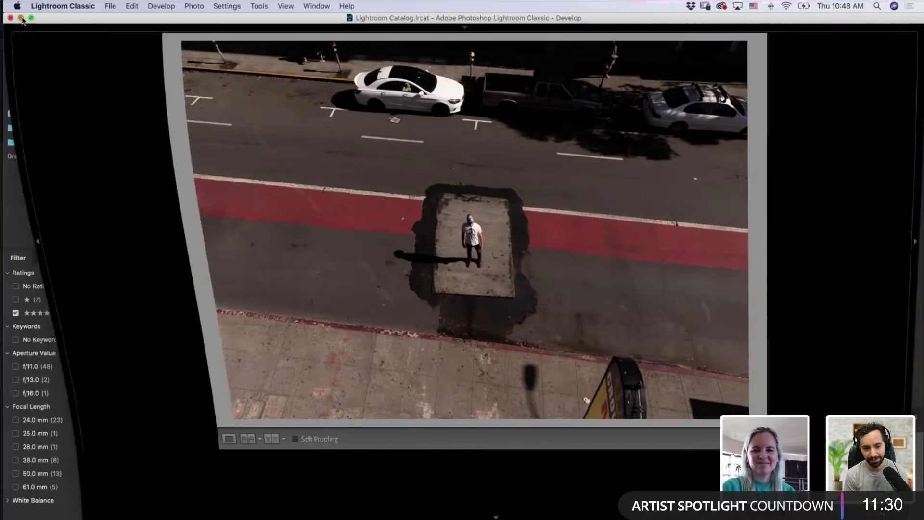
left_click(20, 18)
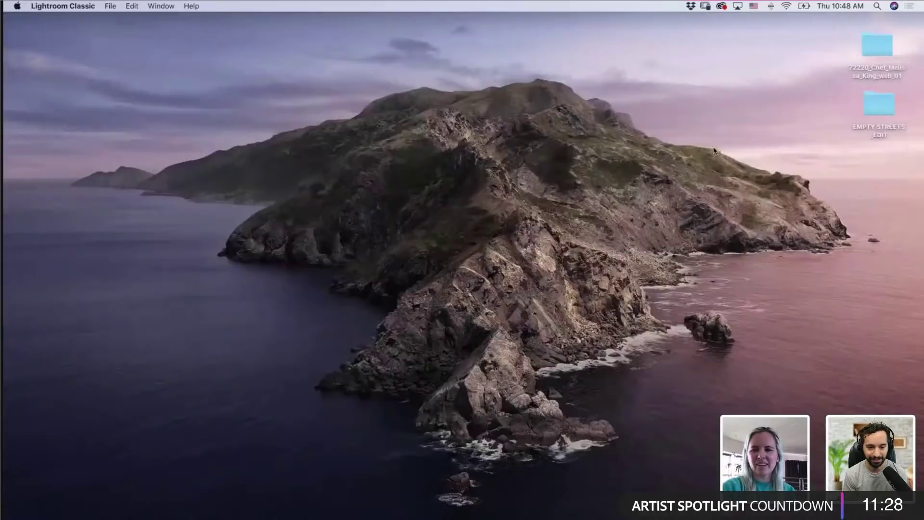
left_click(738, 152)
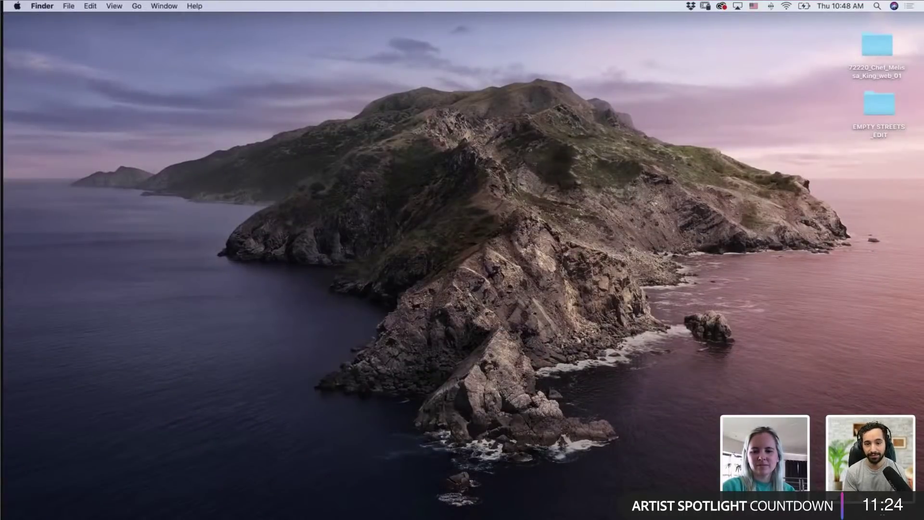
left_click(601, 509)
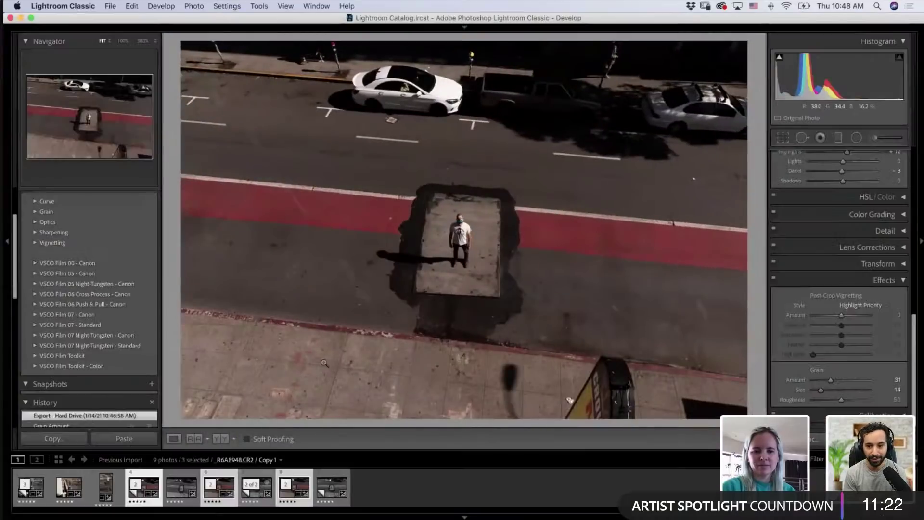
Step: Export the three selected photos again into a new folder named edit2 inside EMPTY STREETS _EDIT on the Desktop
left_click(110, 6)
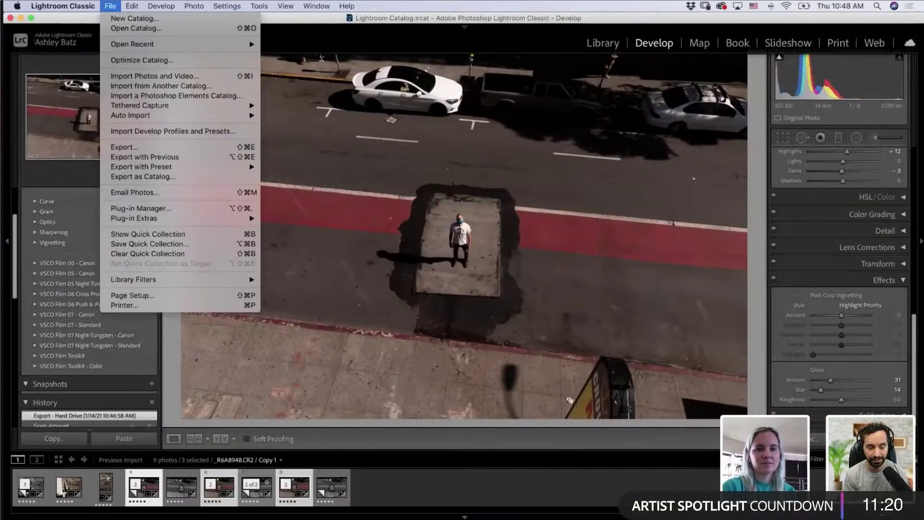
left_click(125, 147)
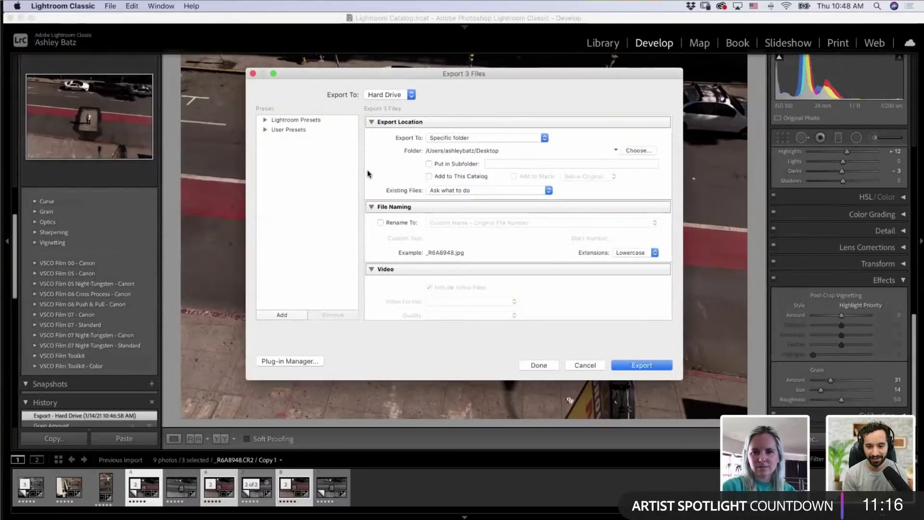
left_click(645, 152)
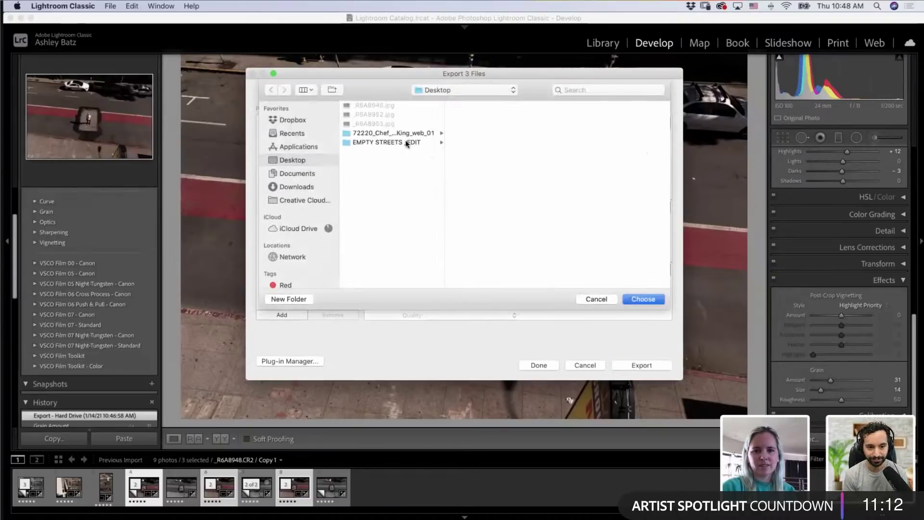
left_click(406, 143)
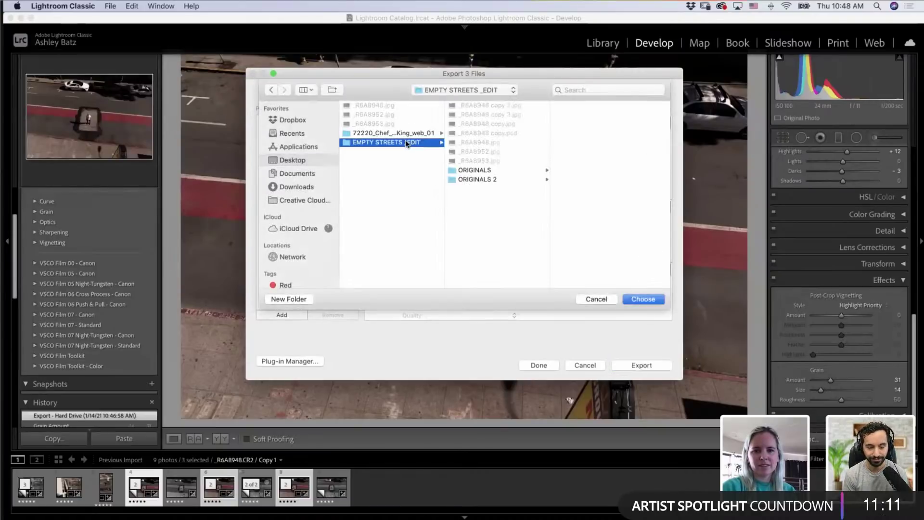
left_click(283, 298)
type("edit2")
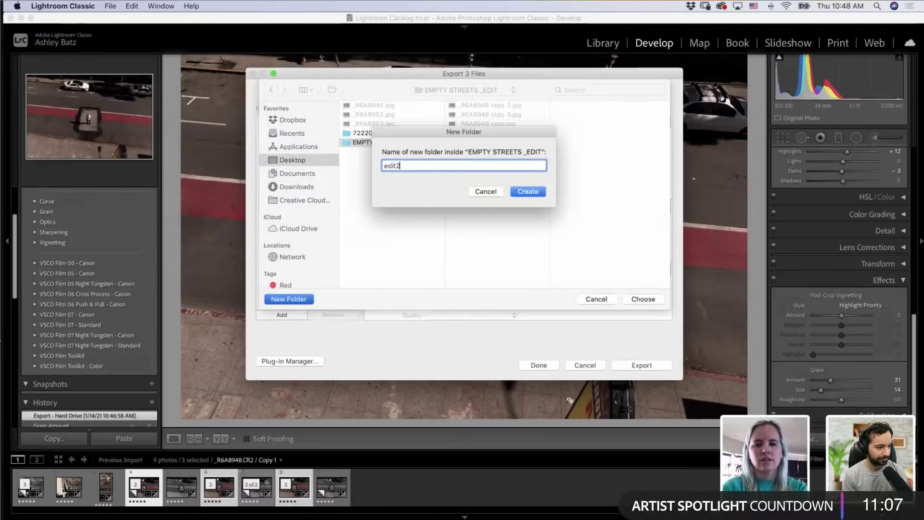
key("Return")
key("Return")
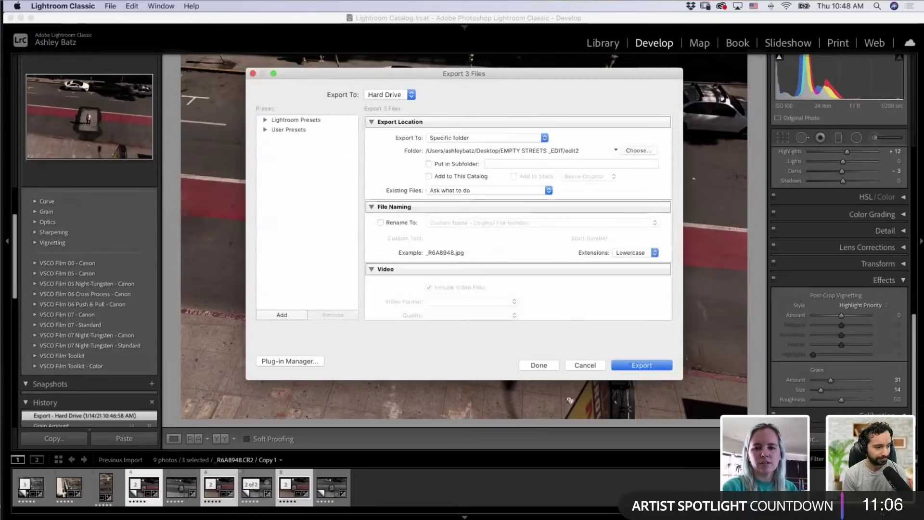
key("Return")
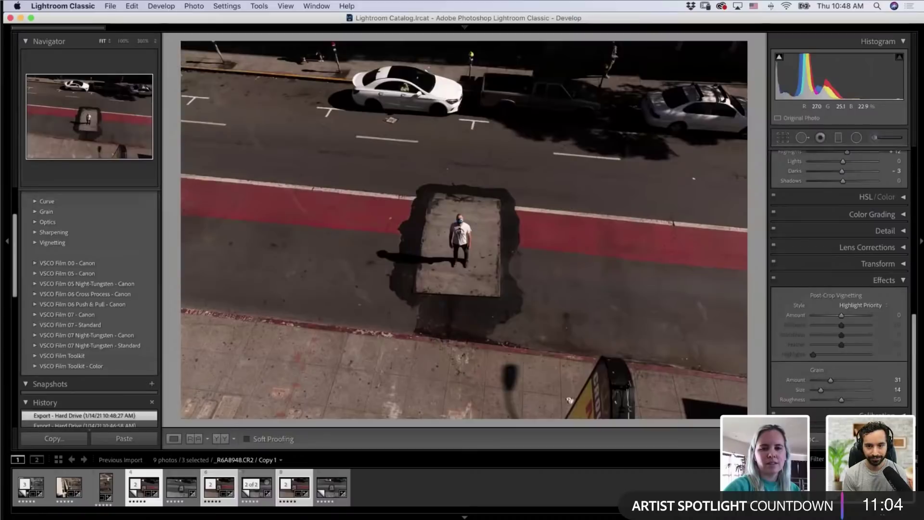
Step: Hide Lightroom Classic, open _R6A8948.jpg from the edit2 folder in Photoshop with its windows reopened, and enlarge the Photoshop window
key("super+h")
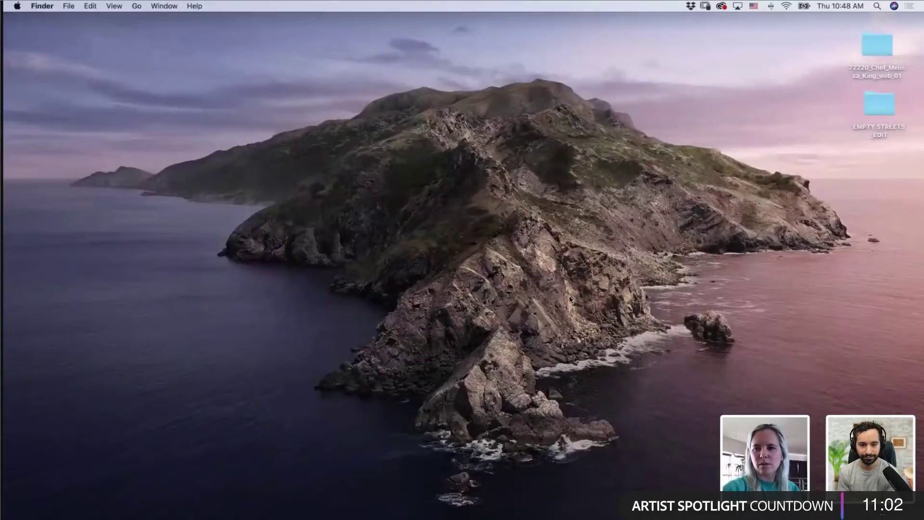
double_click(886, 114)
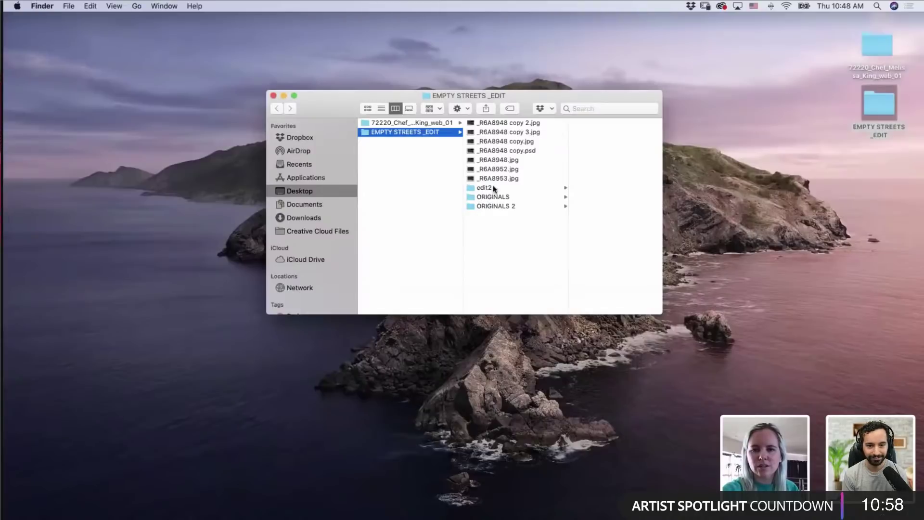
left_click(493, 188)
left_click(582, 123)
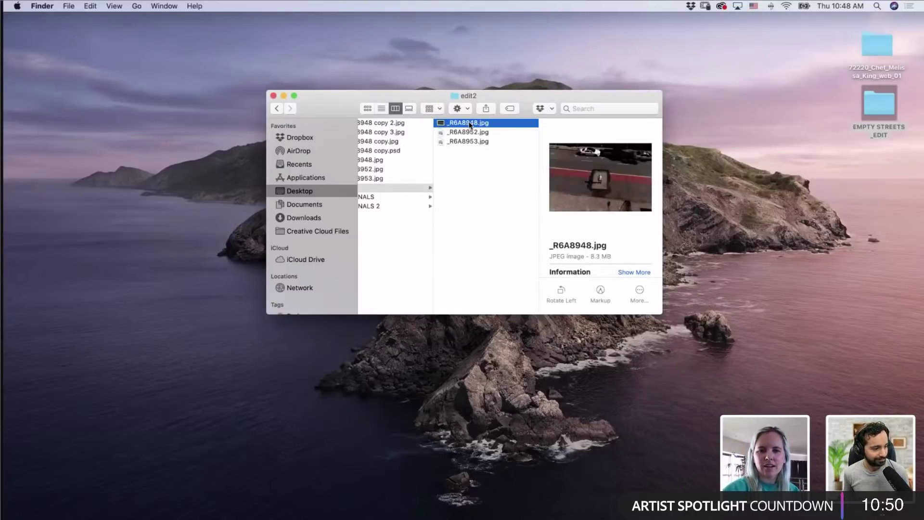
left_click_drag(470, 125, 433, 386)
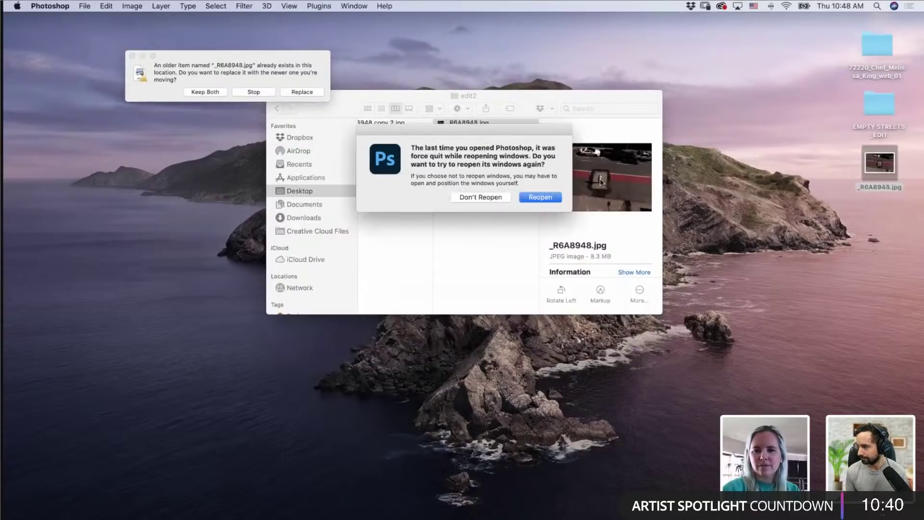
left_click(546, 194)
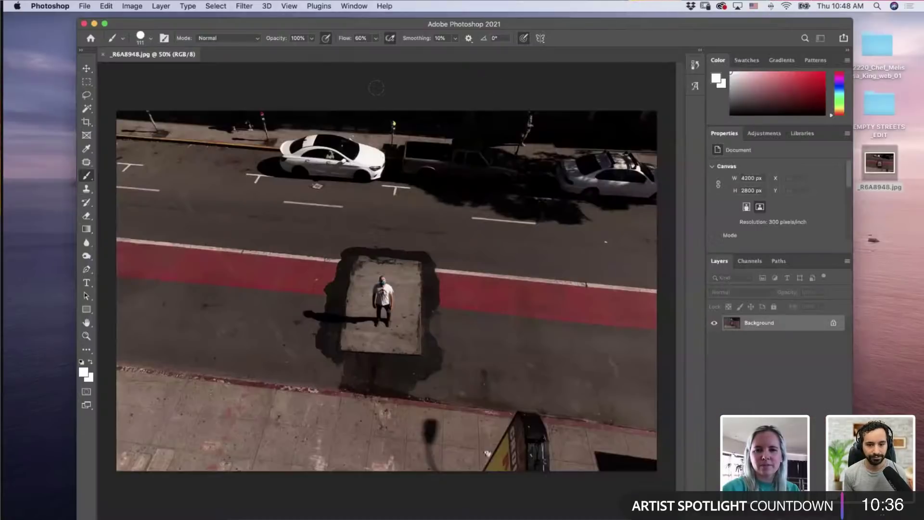
left_click(105, 24)
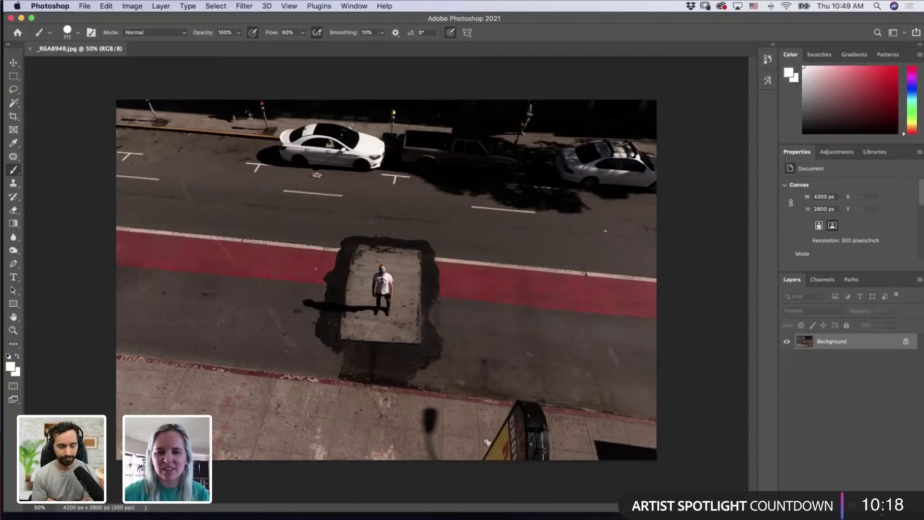
Step: Switch to Preview, compare the finished composite _R6A8948 copy 3.jpg side by side with the photo in Photoshop, and close it
key("super+Tab")
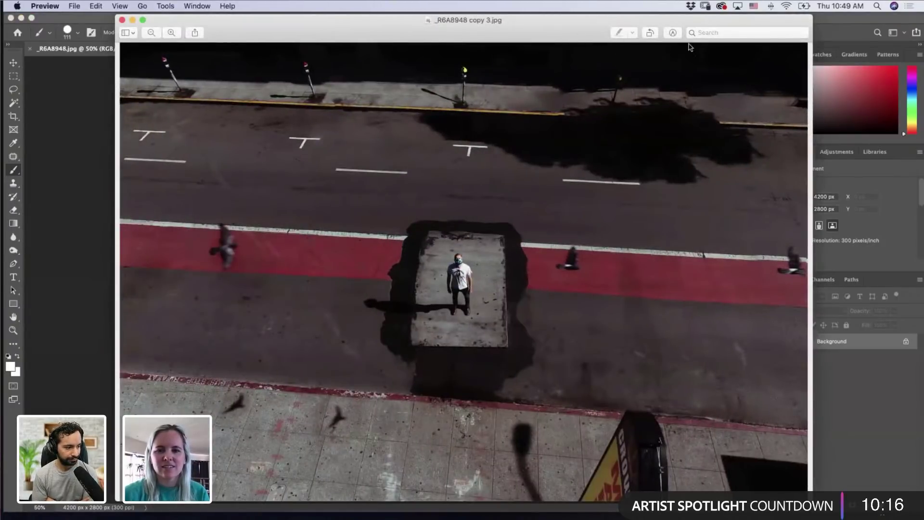
left_click_drag(563, 35, 896, 59)
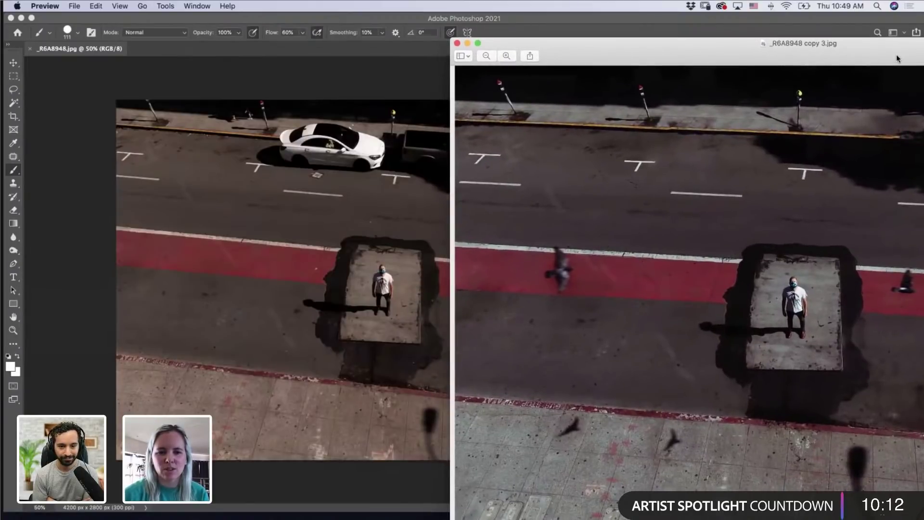
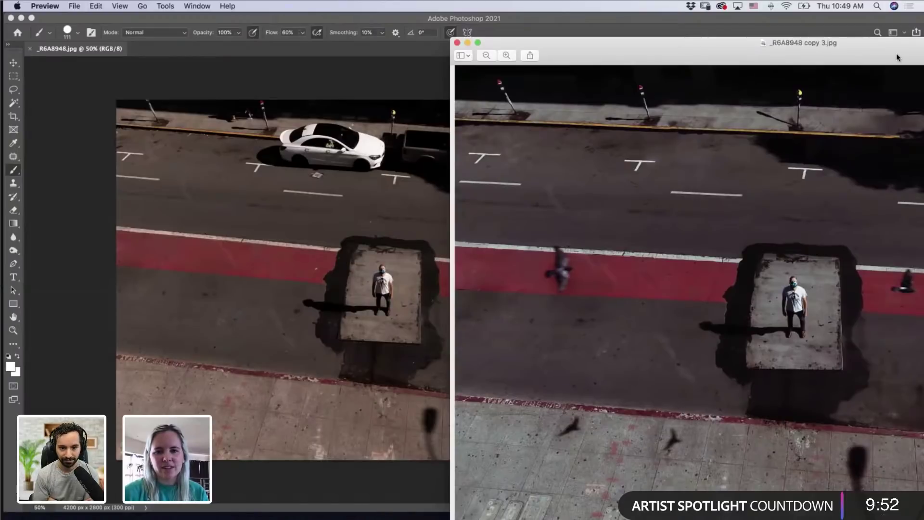
left_click_drag(895, 58, 895, 55)
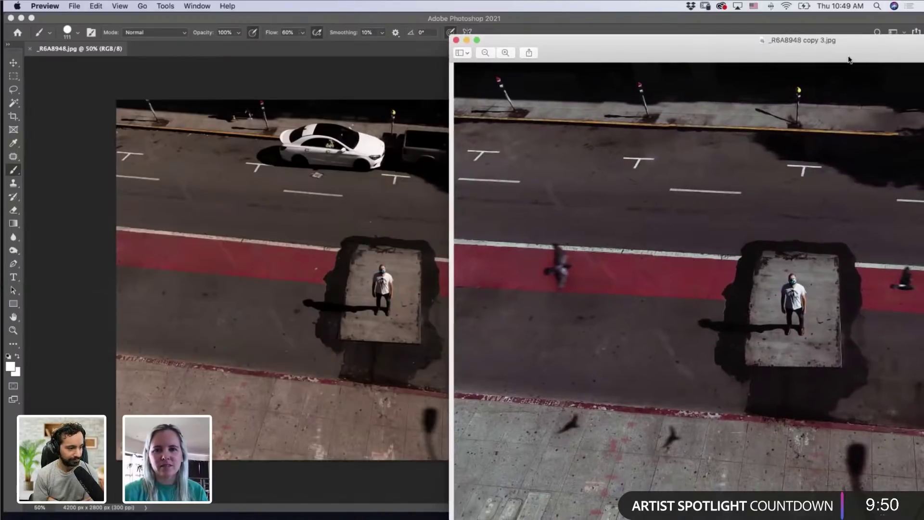
left_click(456, 40)
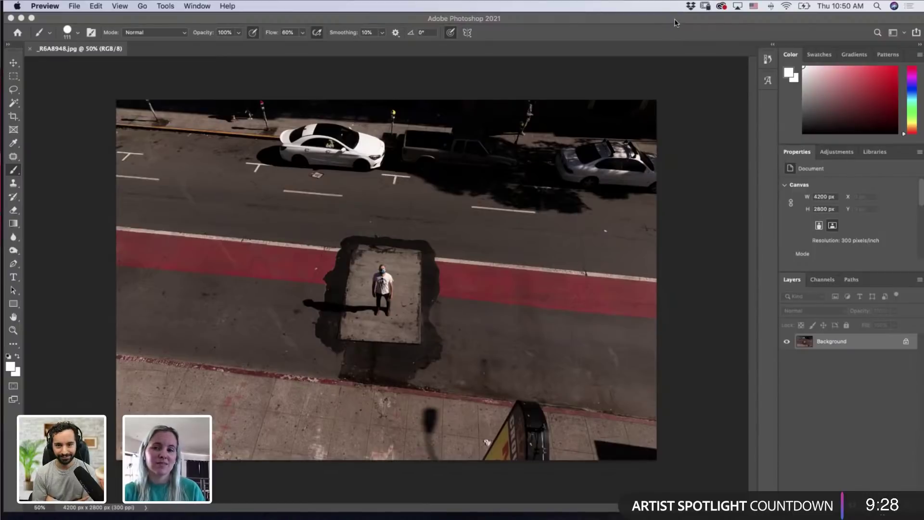
Step: Place _R6A8952.jpg from the edit2 folder inside EMPTY STREETS _EDIT onto the open street photo as a new layer
left_click_drag(675, 21, 607, 24)
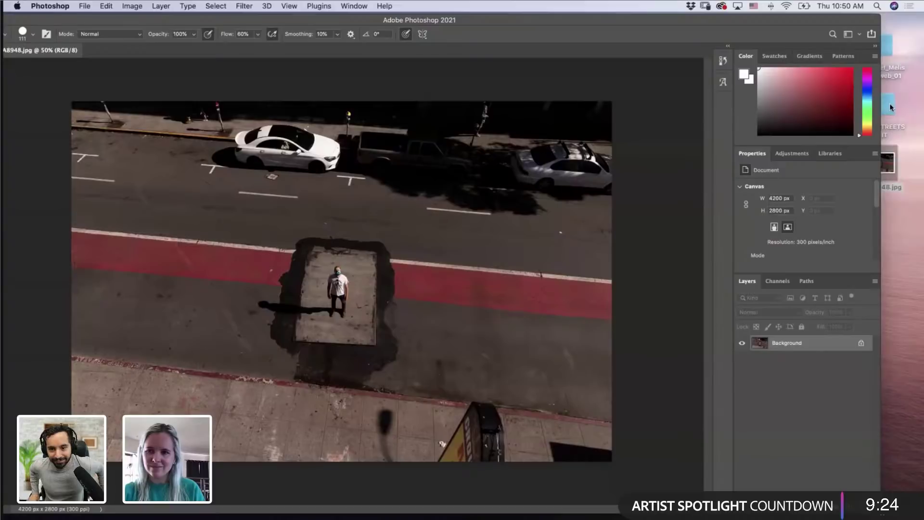
double_click(889, 103)
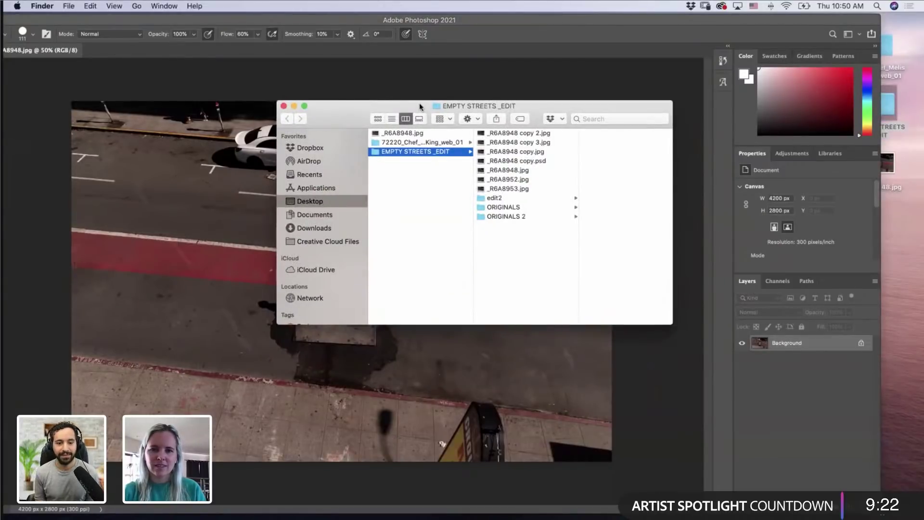
left_click_drag(419, 102, 614, 98)
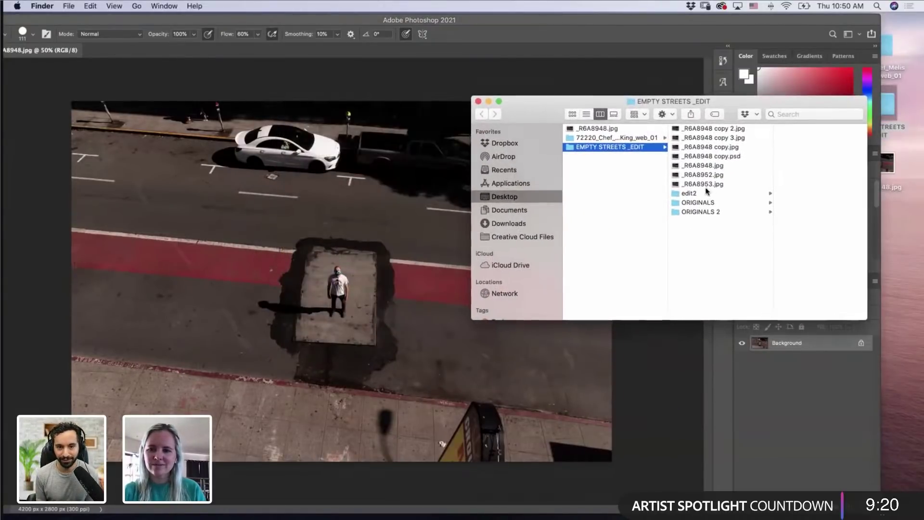
left_click(700, 194)
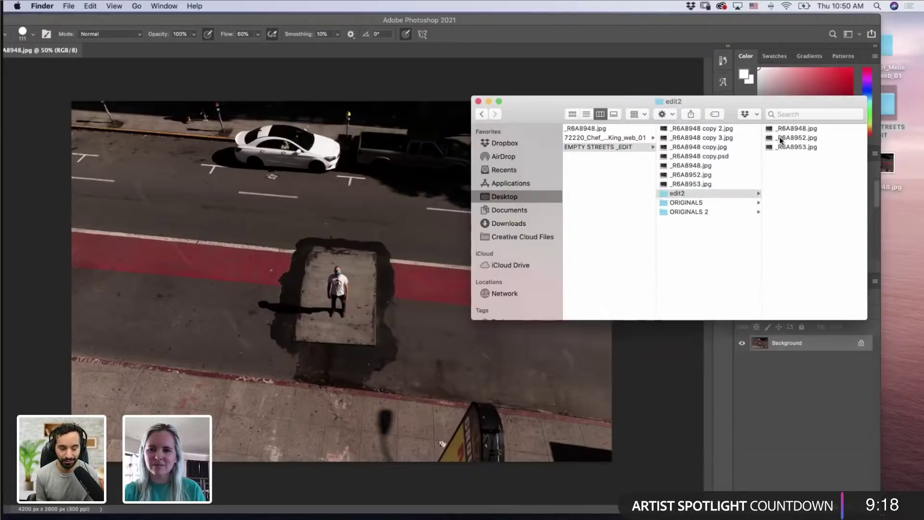
left_click(781, 140)
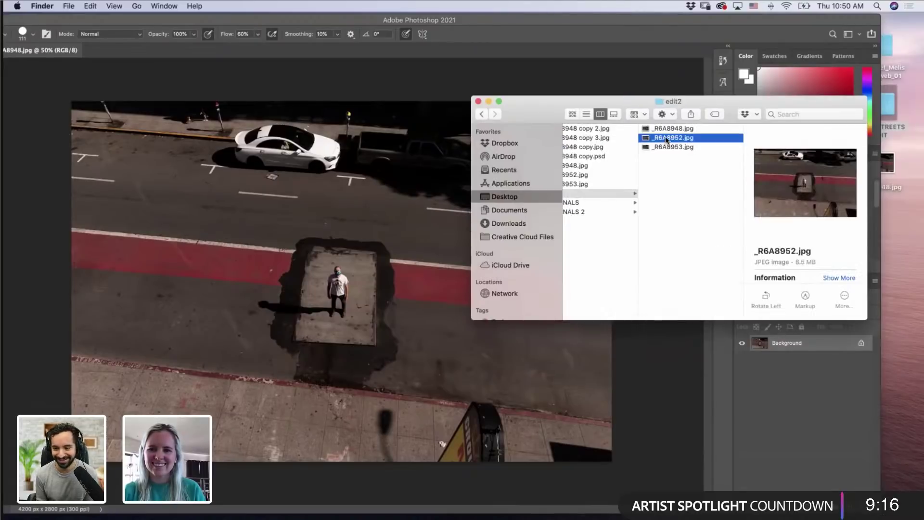
left_click_drag(667, 140, 333, 238)
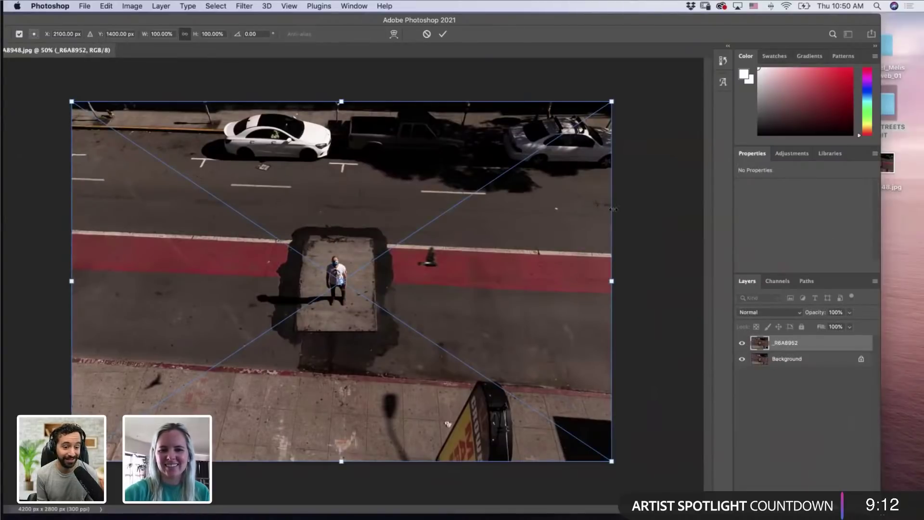
key("Return")
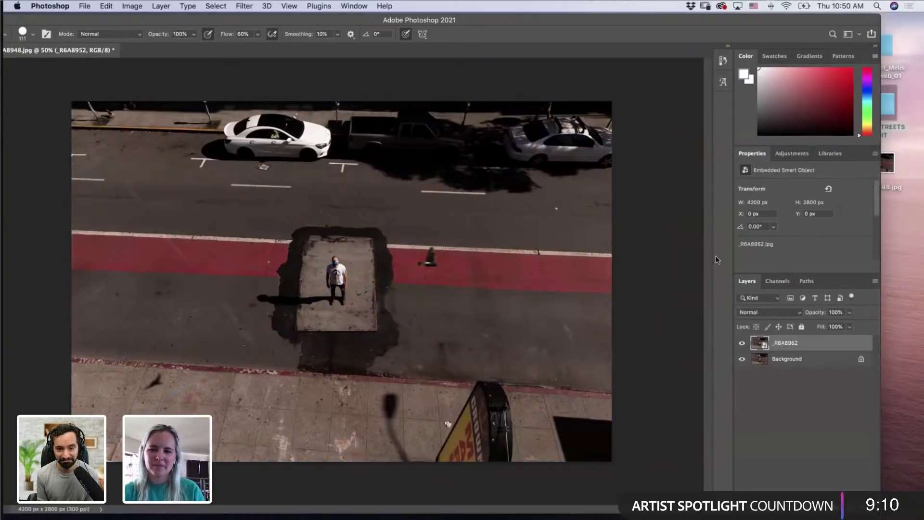
Step: Rasterize the placed _R6A8952 layer and move the Photoshop window back fully into view
right_click(787, 343)
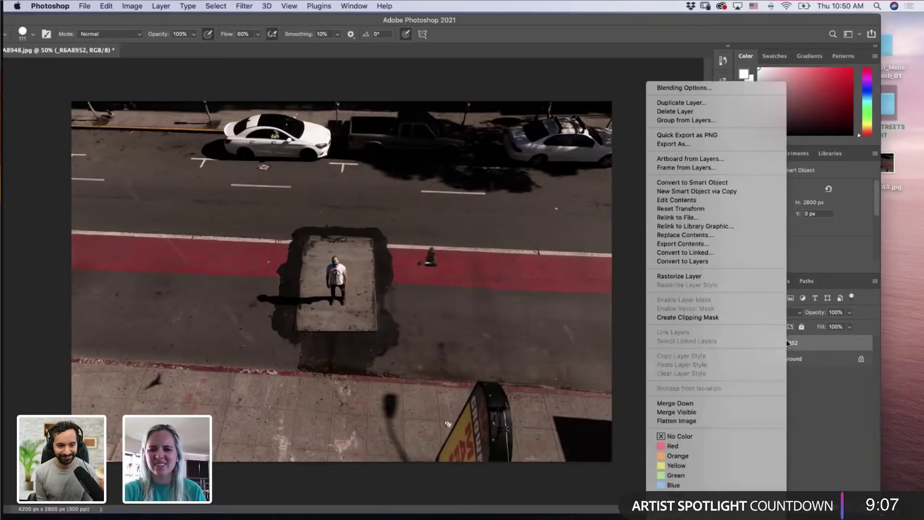
left_click(732, 275)
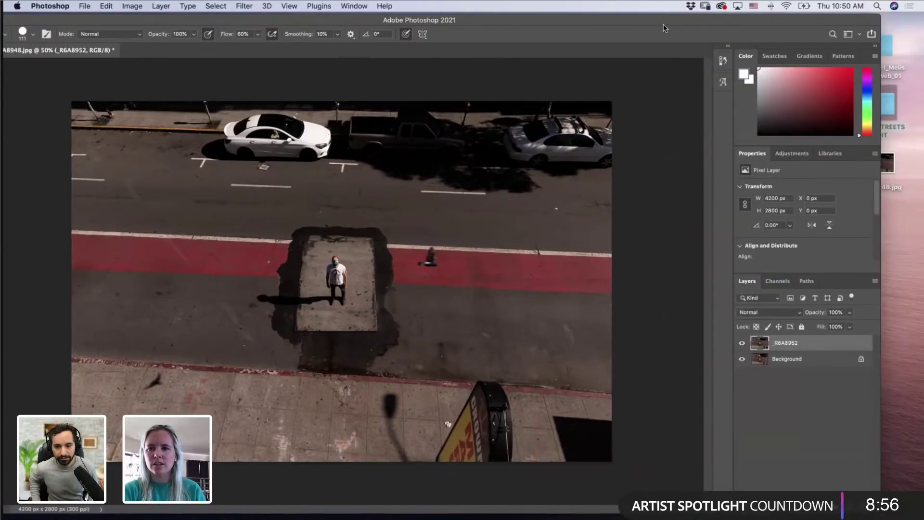
left_click_drag(663, 27, 706, 27)
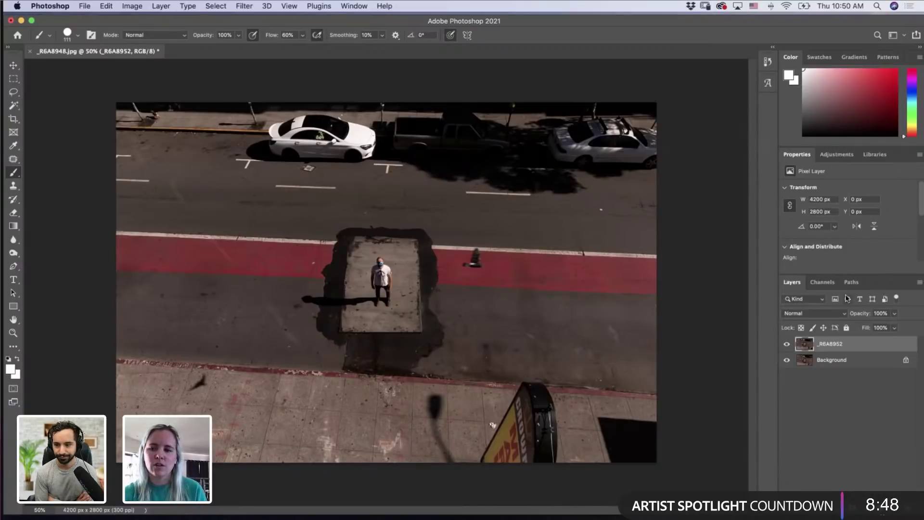
Step: Lower the _R6A8952 layer's opacity to 45%, and move it down and rotate it 2.85° to line up with the Background
left_click_drag(861, 316, 846, 317)
key("Return")
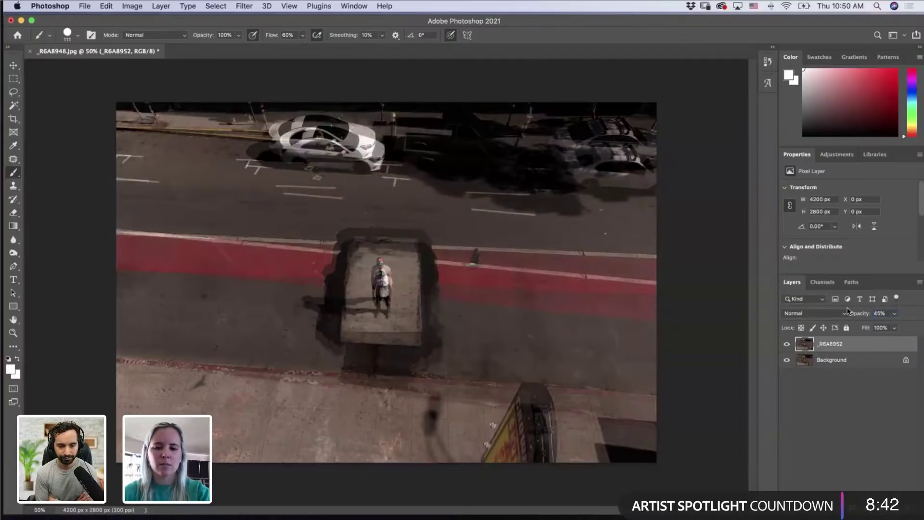
key("super+t")
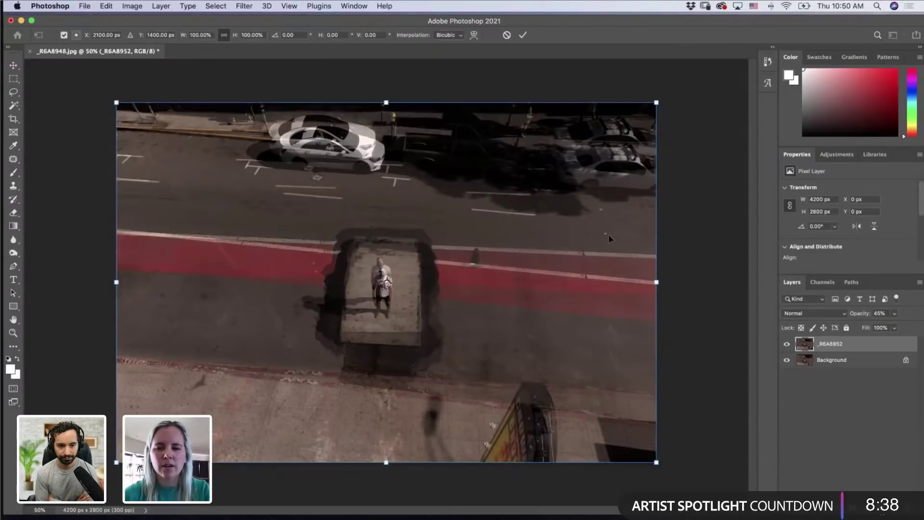
left_click_drag(608, 235, 606, 257)
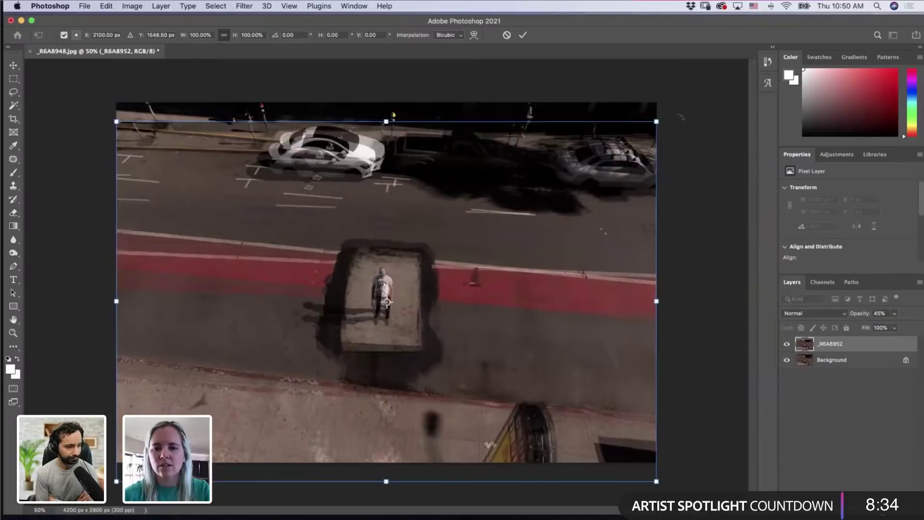
left_click_drag(680, 116, 682, 134)
left_click_drag(509, 364, 510, 358)
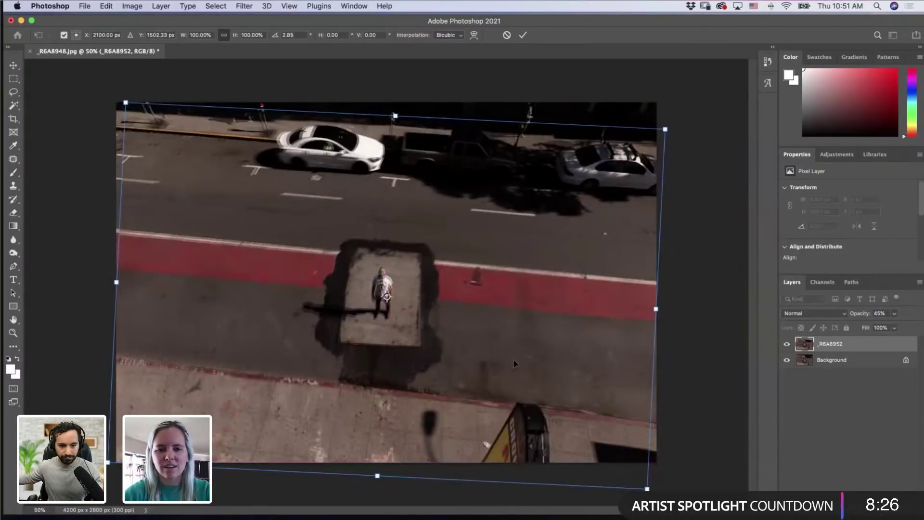
key("Up")
key("Up")
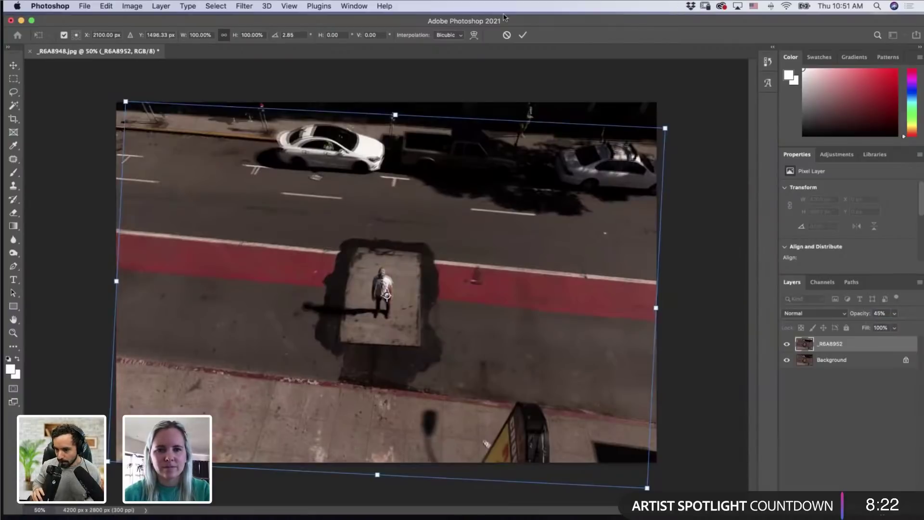
Step: Scale the _R6A8952 layer to 100.80%, nudge it down to a vertical position of 1500.37 px, and apply the transform
left_click(223, 35)
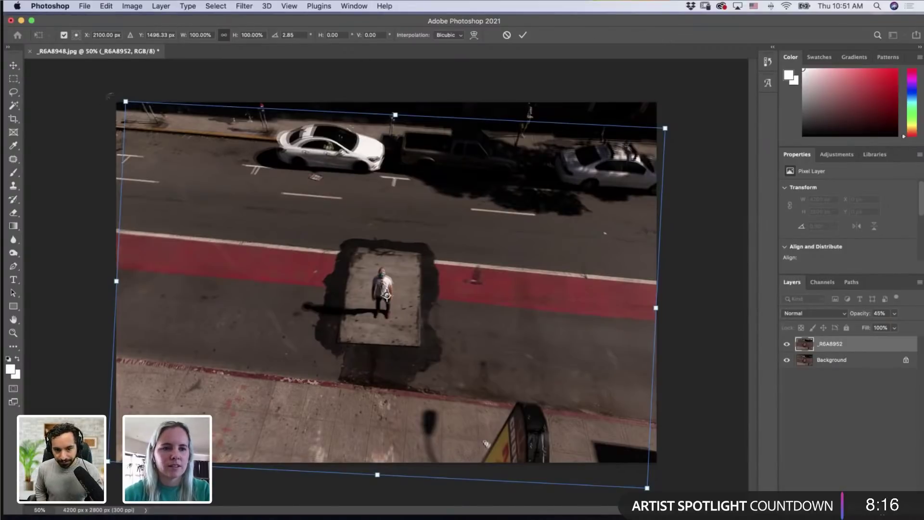
left_click_drag(124, 101, 121, 99)
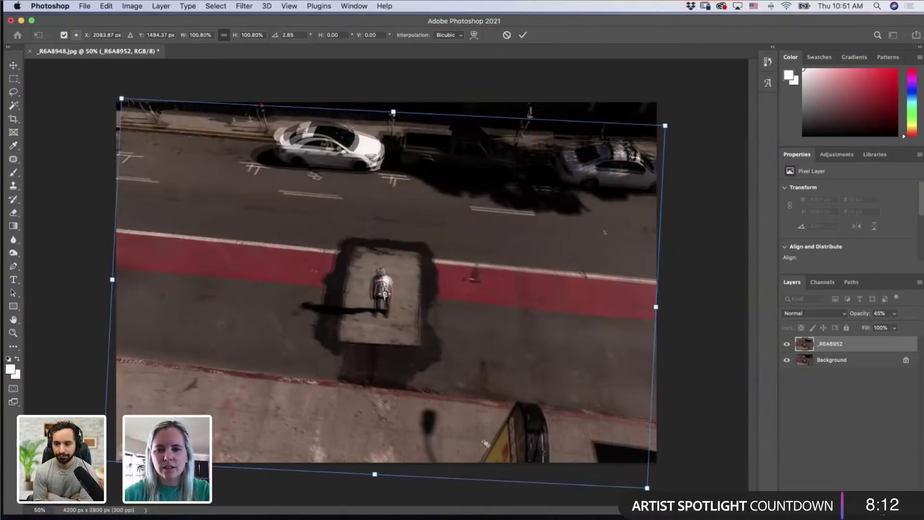
key("shift+Down")
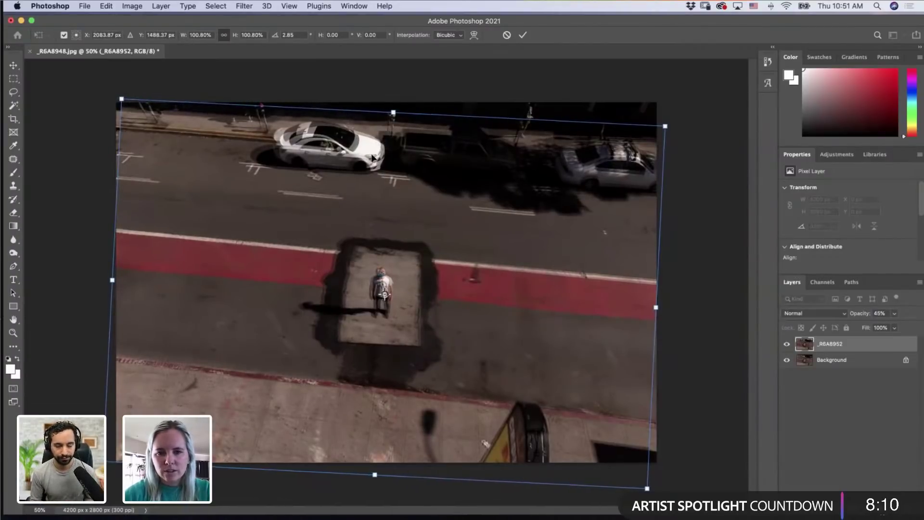
key("Down")
key("Down")
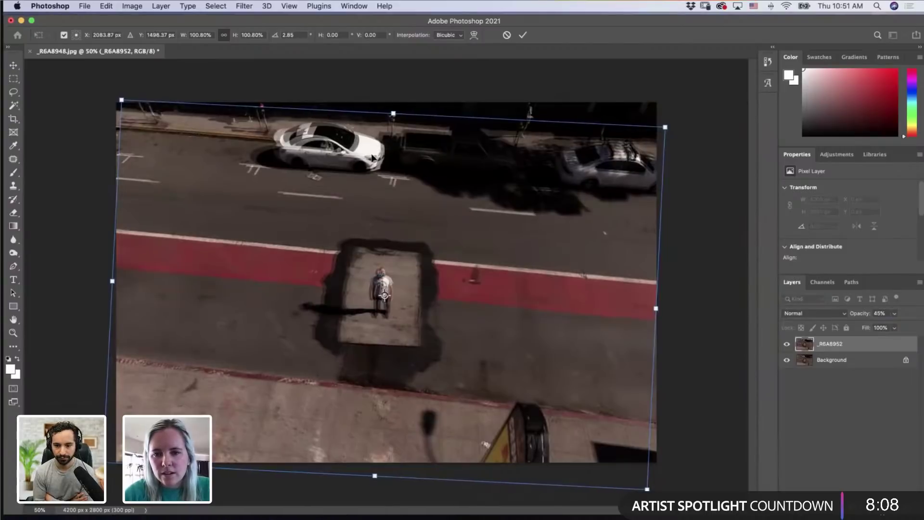
key("Down")
key("Down")
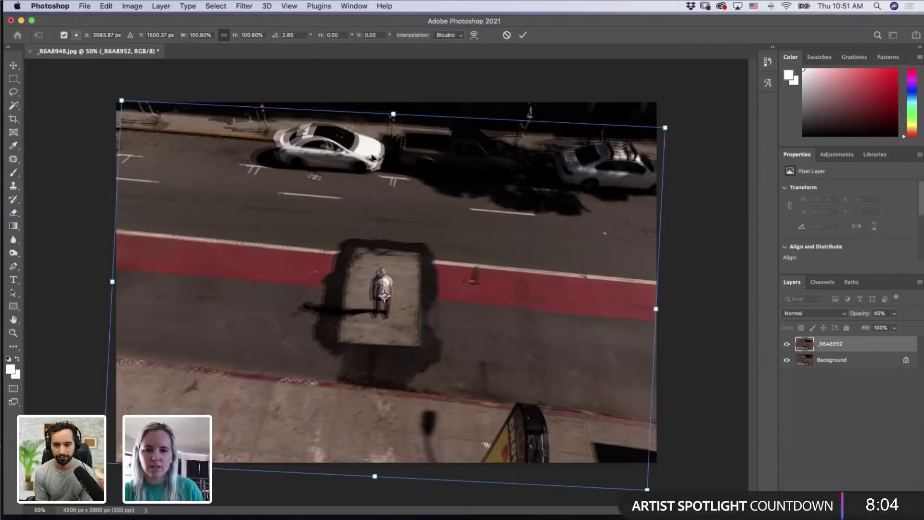
key("Return")
Step: Restore the _R6A8952 layer's opacity to 100% and add an inverted, fully black layer mask to it
key("b")
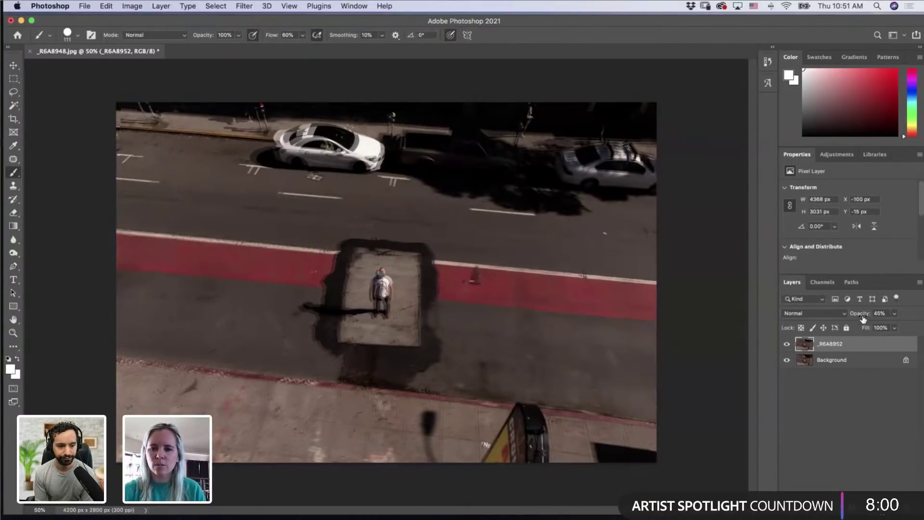
left_click_drag(863, 318, 900, 321)
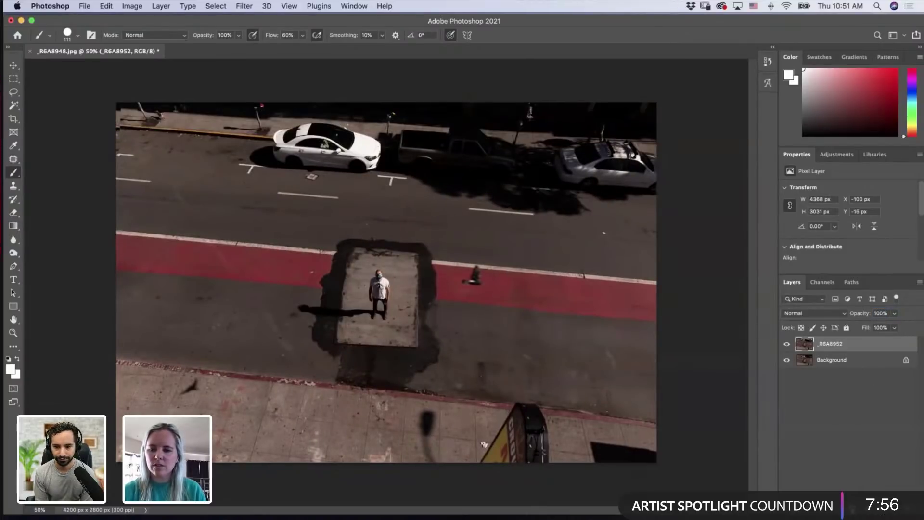
left_click(835, 502)
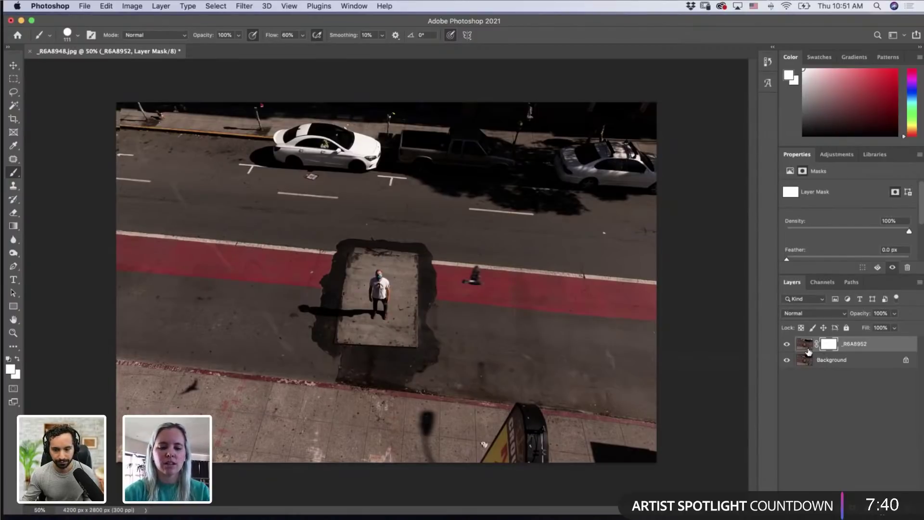
key("super+i")
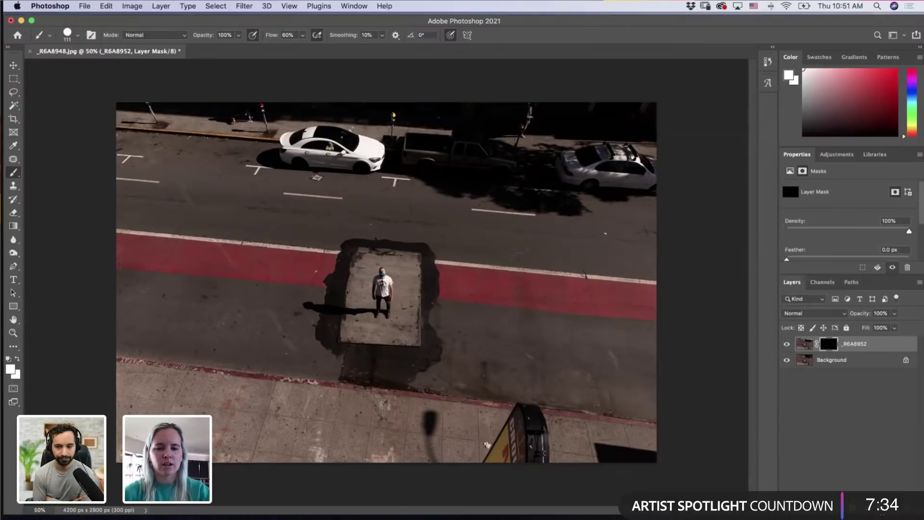
Step: Reveal the flying bird in the red lane by painting white on the layer mask with a 191 px brush
left_click_drag(496, 301, 509, 301)
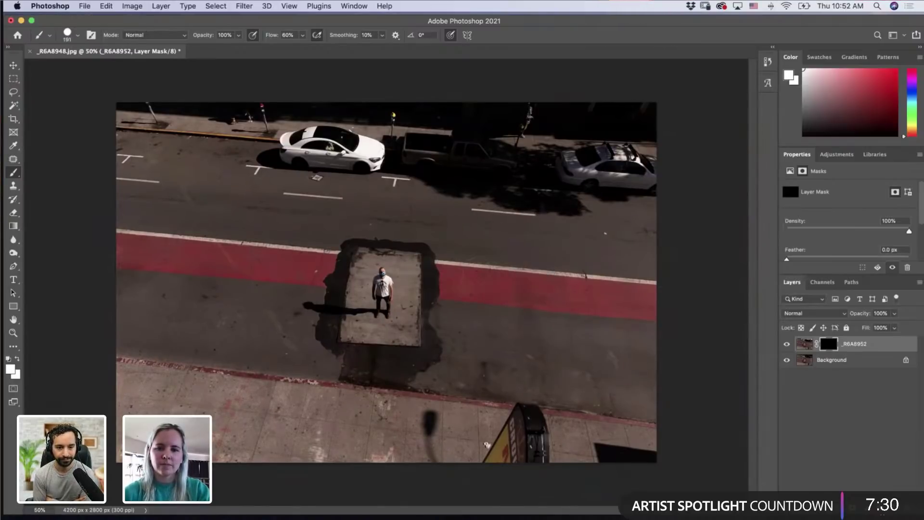
left_click_drag(471, 268, 463, 275)
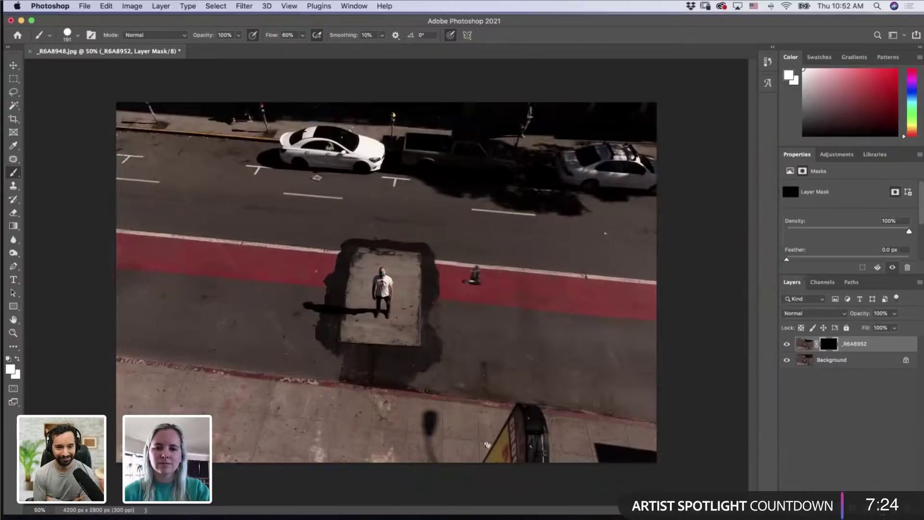
key("z")
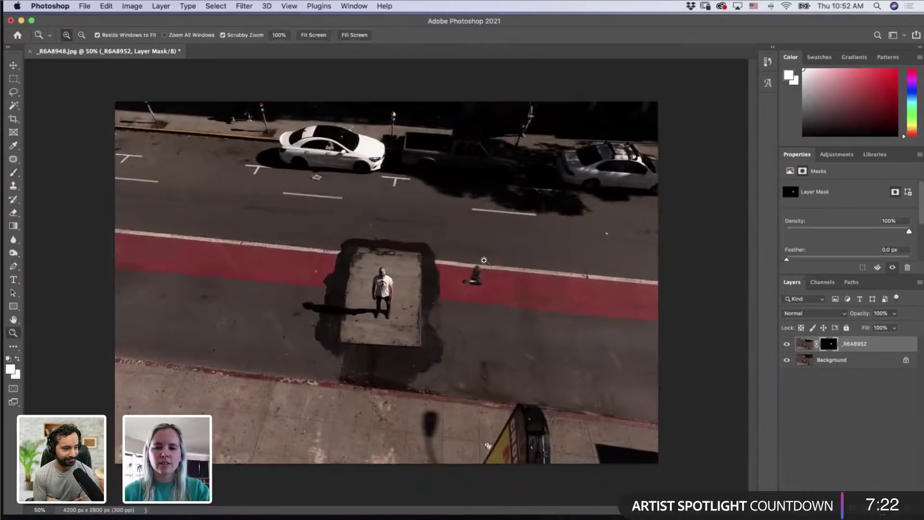
left_click(477, 278)
left_click(478, 288)
left_click(480, 304)
left_click(479, 304)
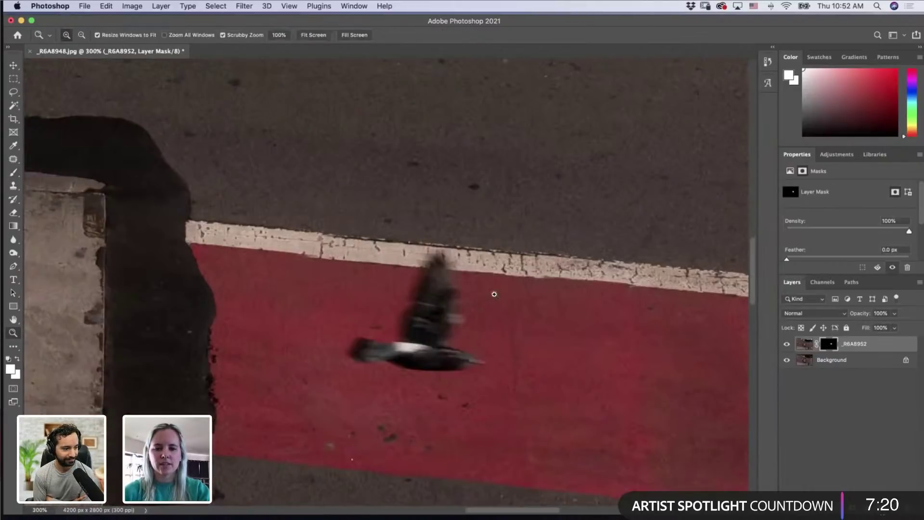
Step: Reduce the brush size to 40 px and set the mask painting colours to a white foreground and black background
key("b")
left_click_drag(567, 318, 519, 318)
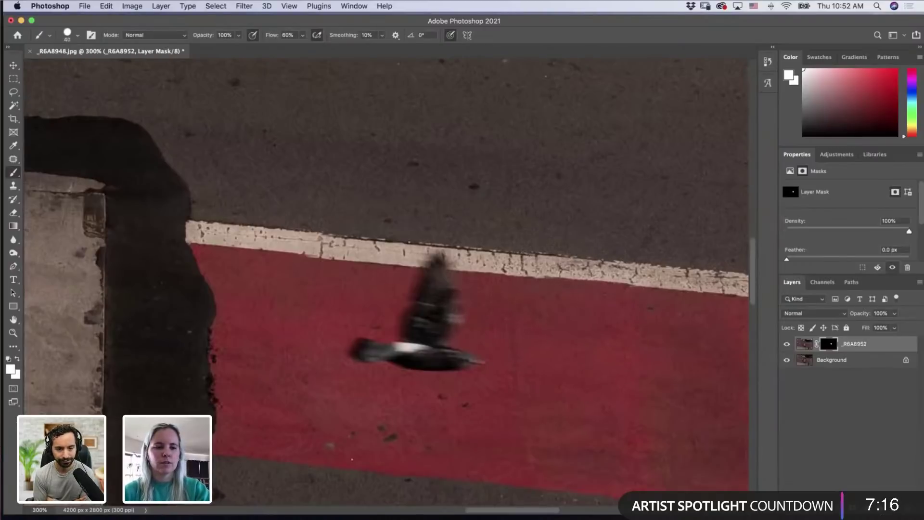
left_click(9, 358)
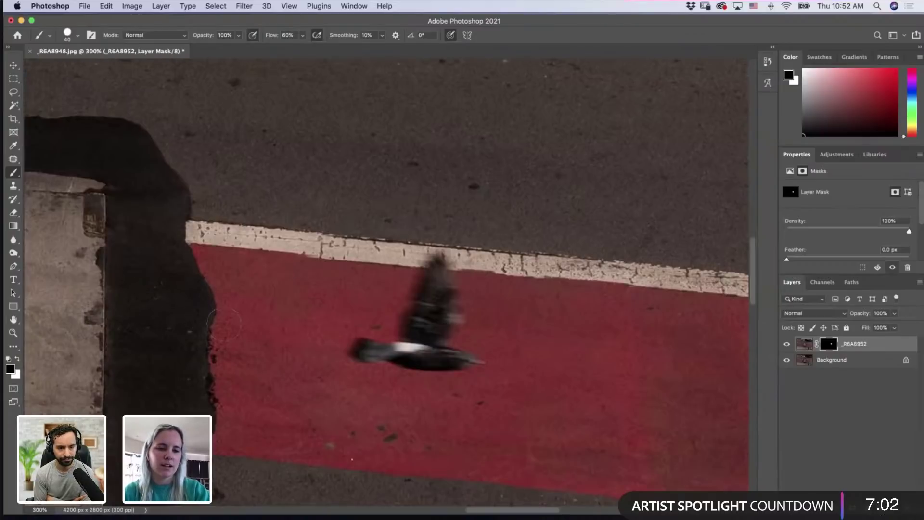
key("x")
key("x")
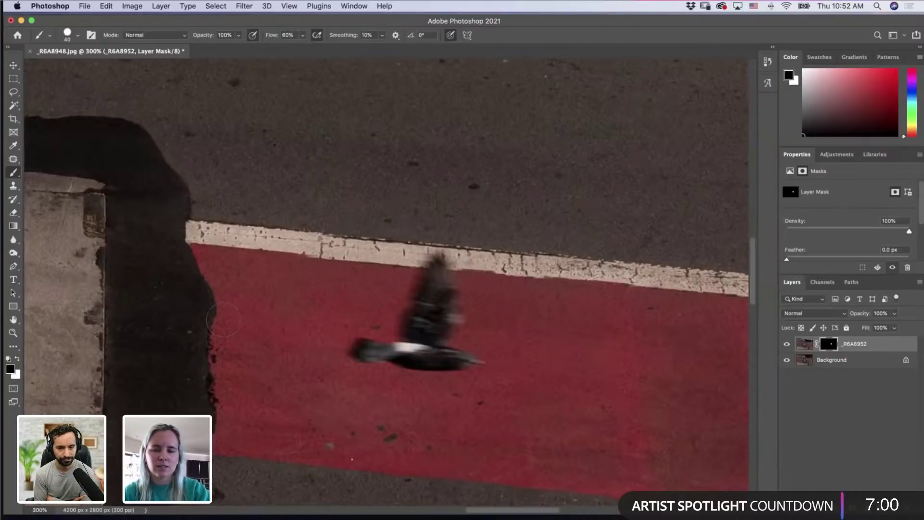
key("x")
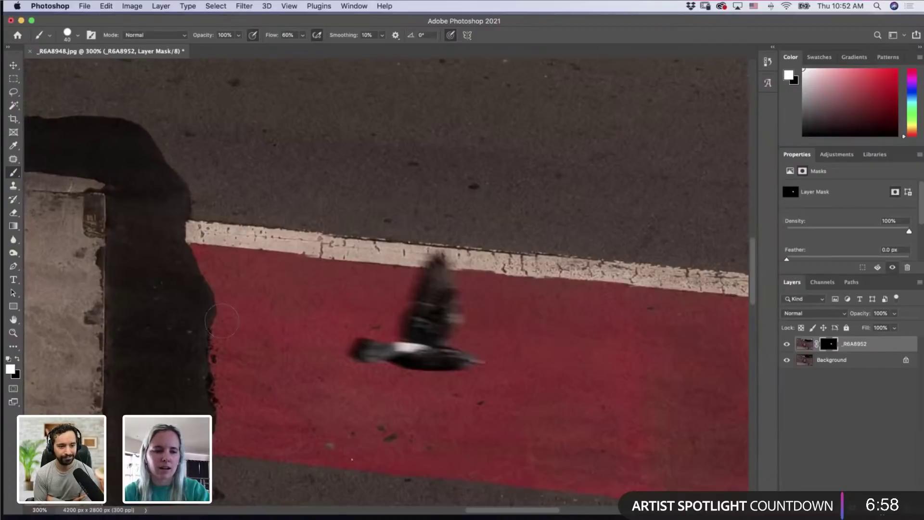
key("x")
key("x")
key("x")
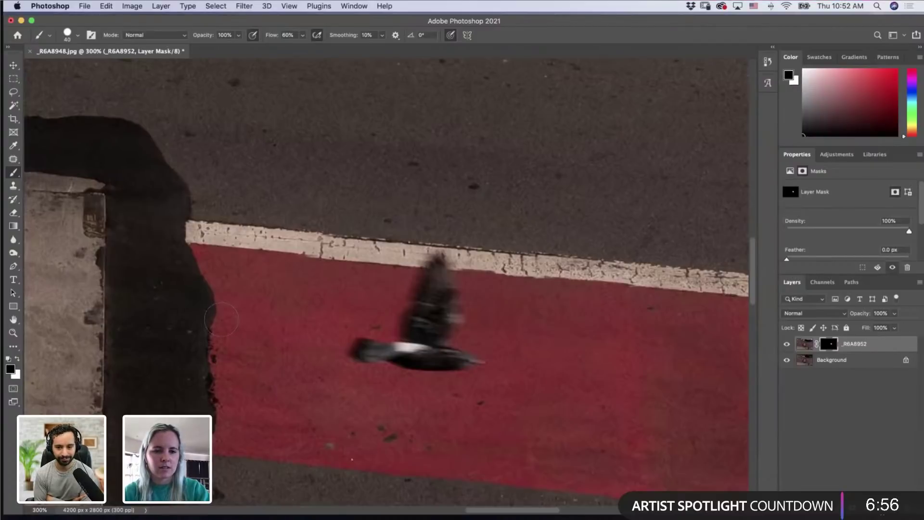
key("x")
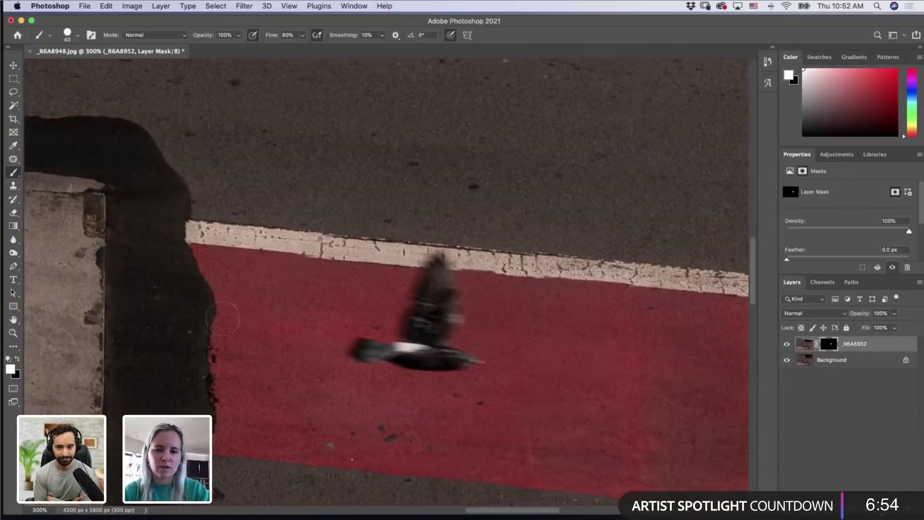
key("z")
left_click(314, 262, "alt")
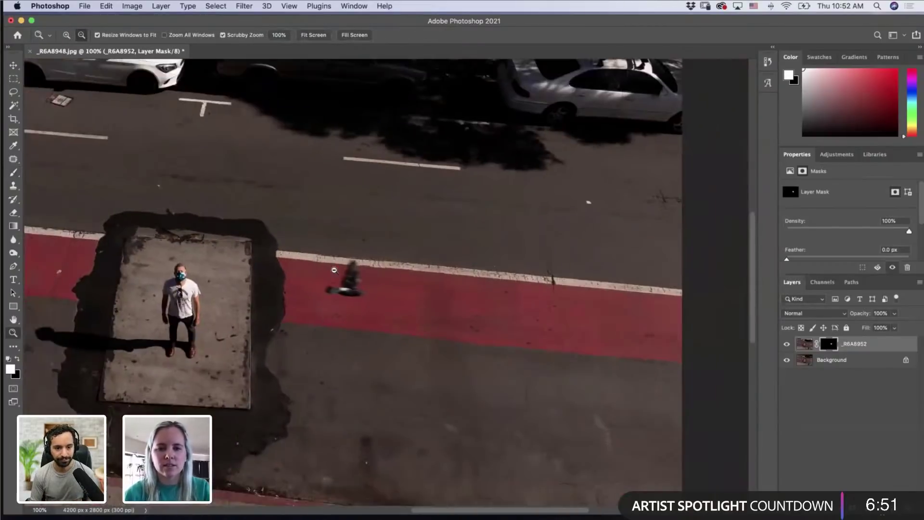
Step: Place _R6A8953.jpg from the edit2 folder in Finder as a new layer above _R6A8952 in the Photoshop document
left_click(334, 270, "alt")
left_click(332, 270, "alt")
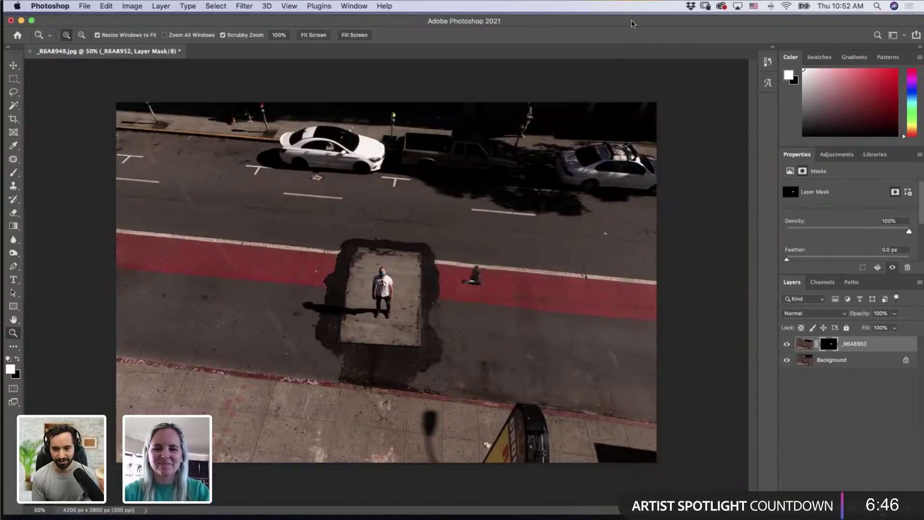
left_click_drag(605, 22, 519, 29)
left_click_drag(843, 265, 669, 150)
key("super+Tab")
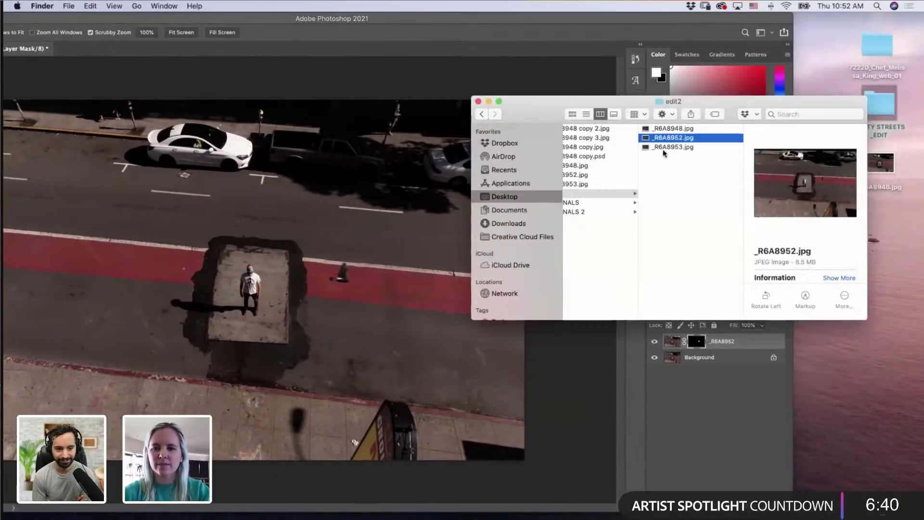
left_click_drag(667, 147, 258, 225)
left_click_drag(585, 20, 706, 32)
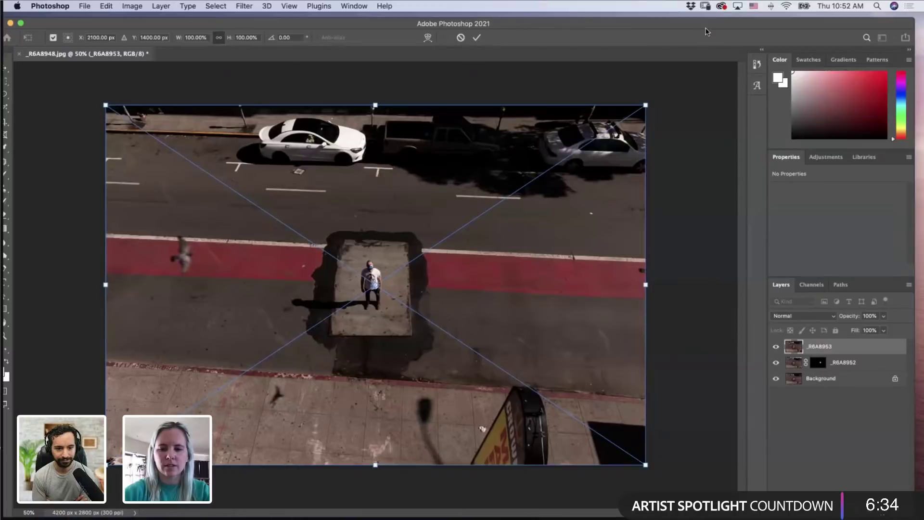
key("Return")
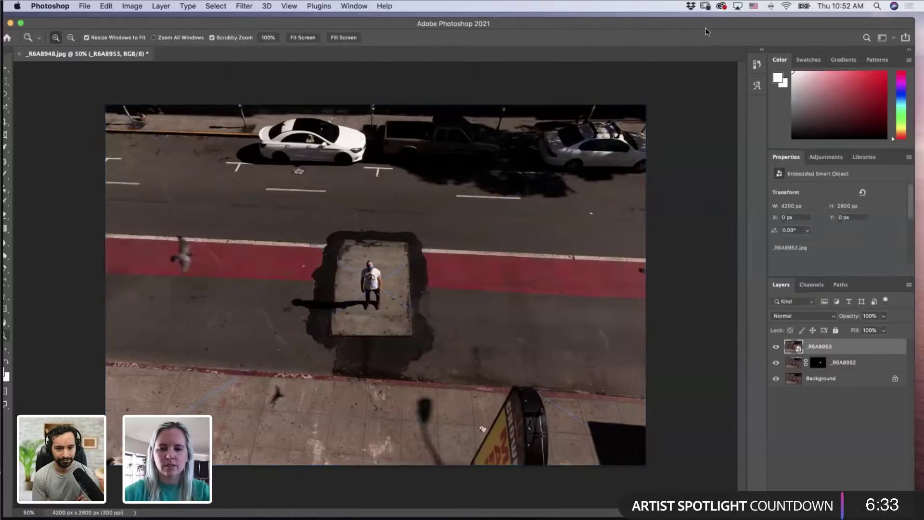
Step: Hide the _R6A8953 layer and preview _R6A8952.jpg in Finder to check which elements the photo offers
left_click(776, 346)
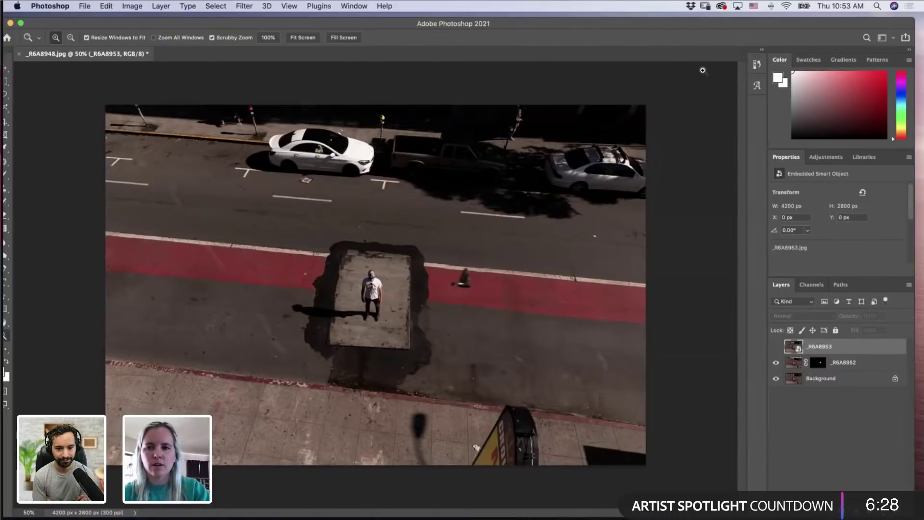
left_click_drag(693, 27, 691, 29)
left_click_drag(535, 37, 348, 44)
key("super+Tab")
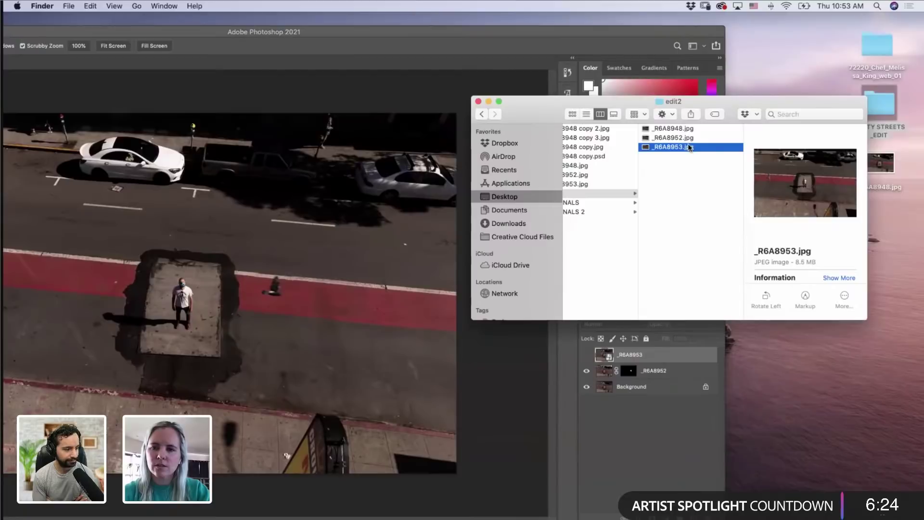
key("Up")
key("space")
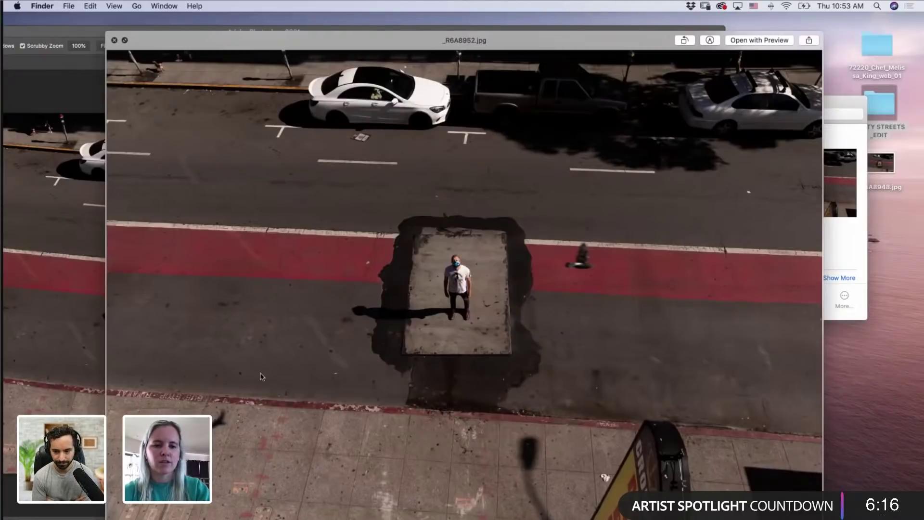
key("space")
Step: Return to Photoshop and reveal the bird's shadow on the sidewalk by painting white on the _R6A8952 layer mask
double_click(217, 35)
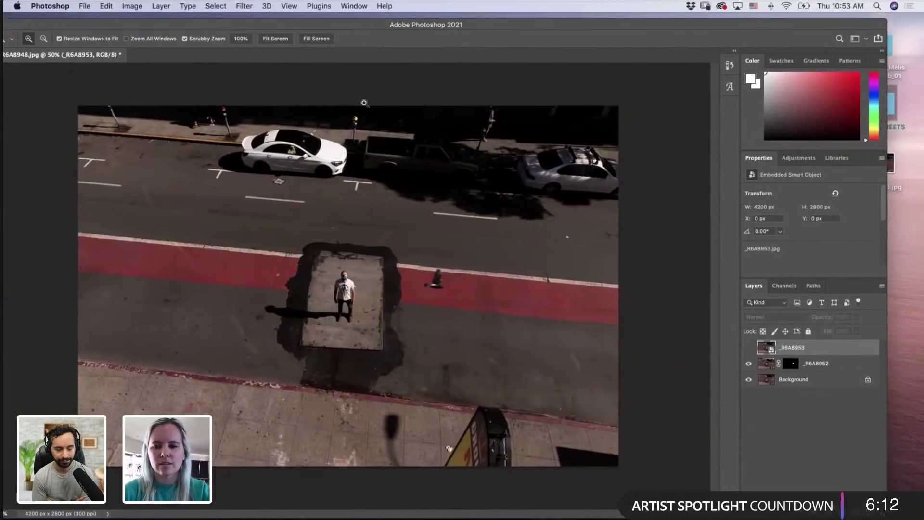
left_click(793, 369)
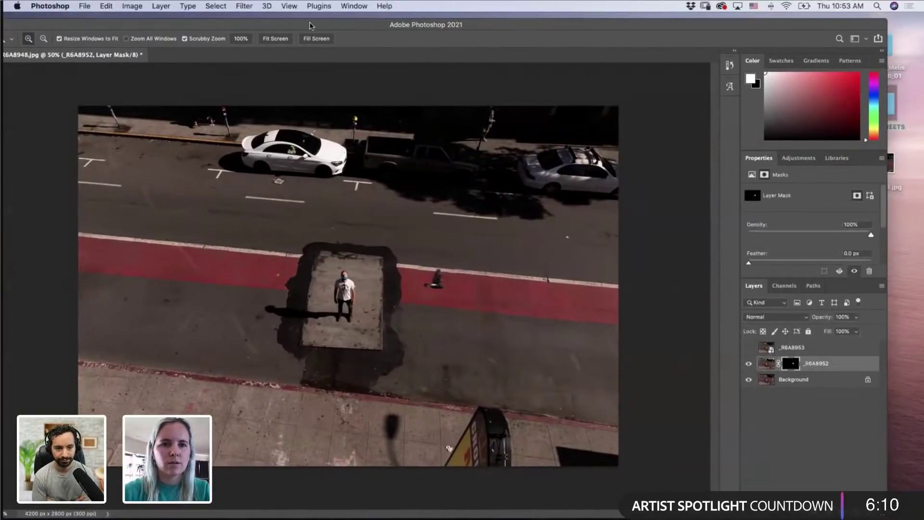
left_click_drag(325, 24, 370, 19)
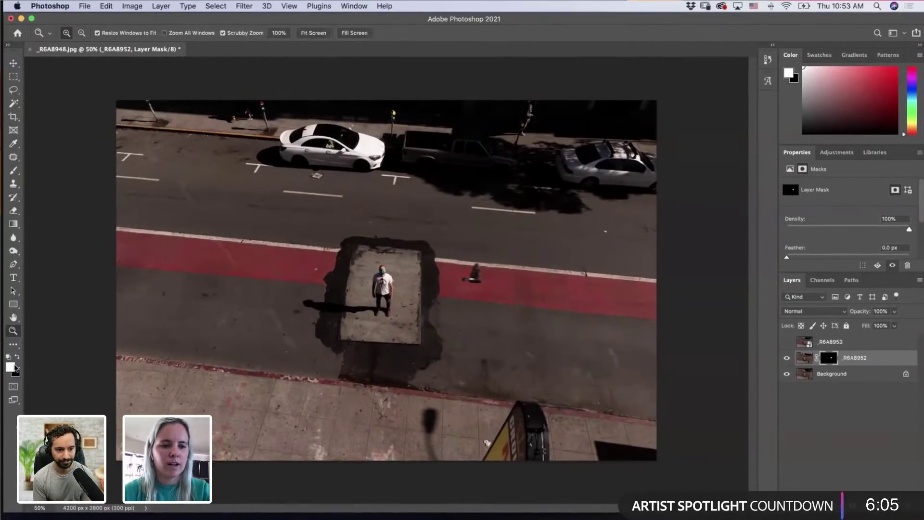
key("b")
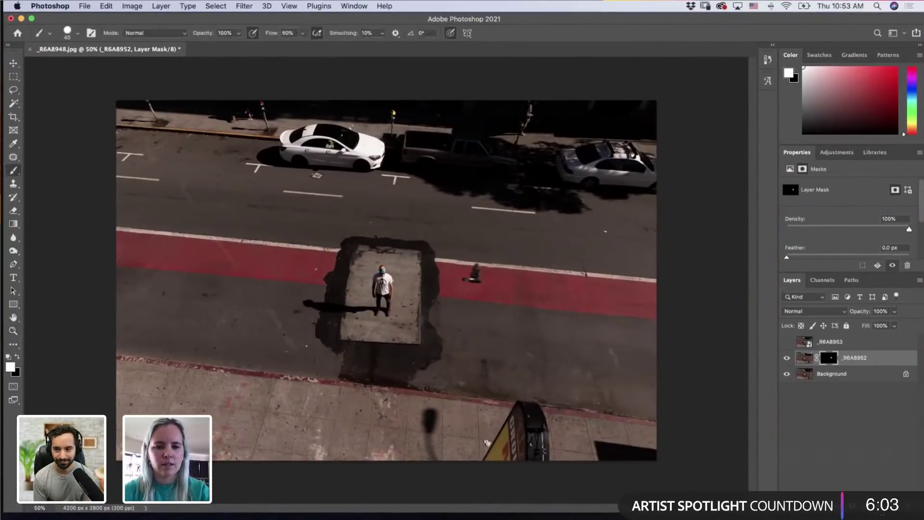
left_click_drag(226, 386, 235, 388)
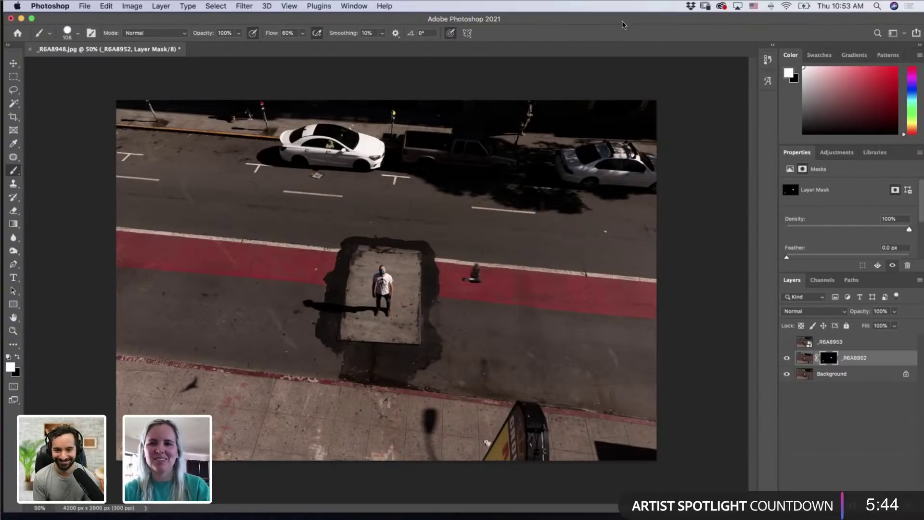
left_click_drag(629, 21, 585, 18)
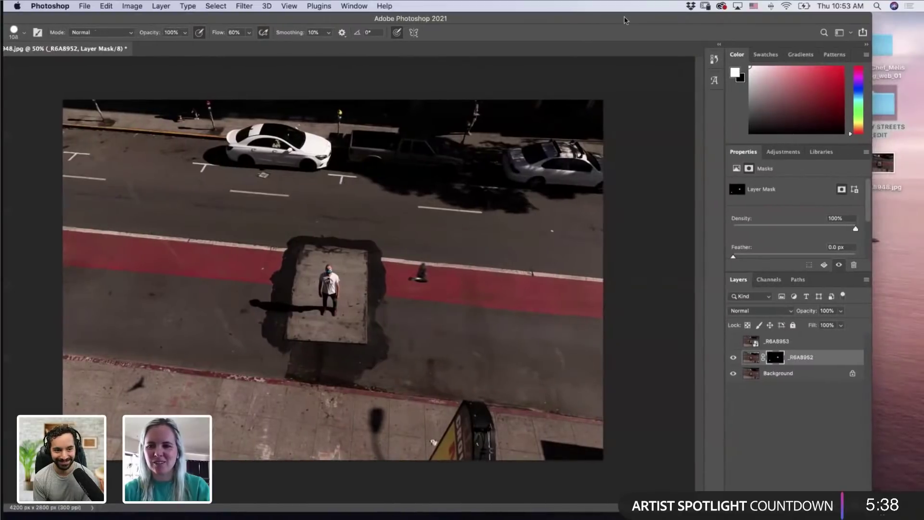
double_click(585, 18)
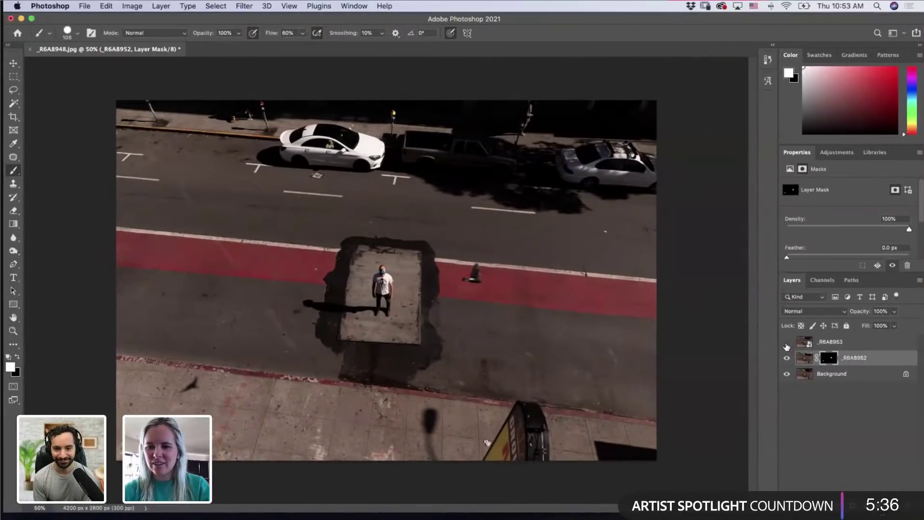
Step: Make the _R6A8953 layer visible again and rasterize it
left_click(786, 346)
right_click(824, 344)
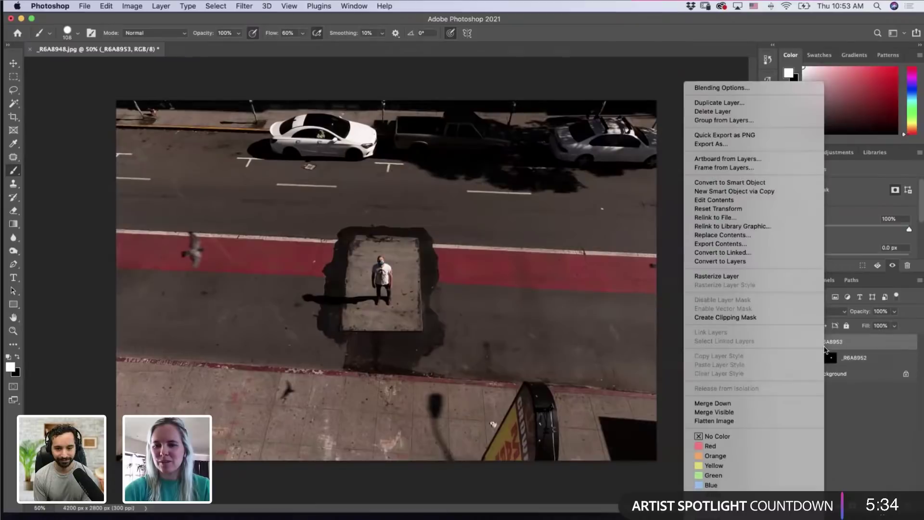
left_click(810, 276)
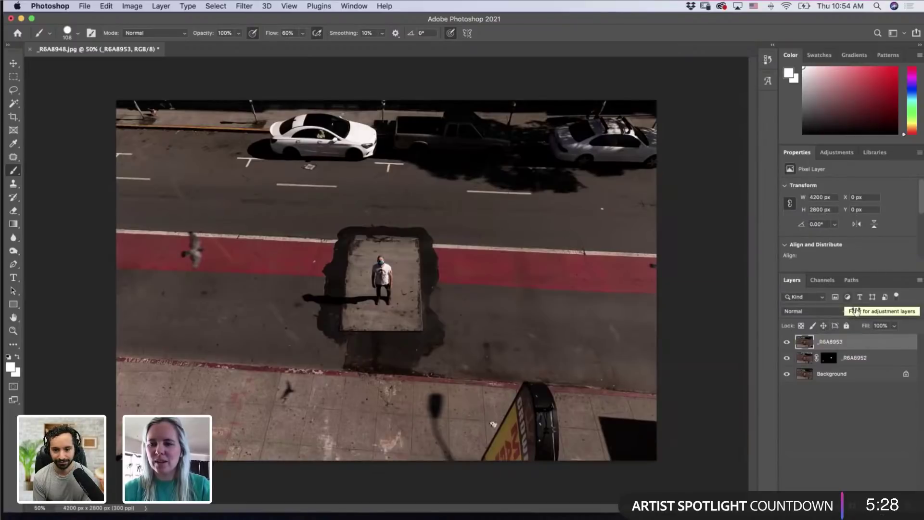
Step: Lower the _R6A8953 layer's opacity to 56%, then rotate it 2.88° and move it over the street below with Free Transform
left_click_drag(862, 316, 840, 318)
key("ctrl+t")
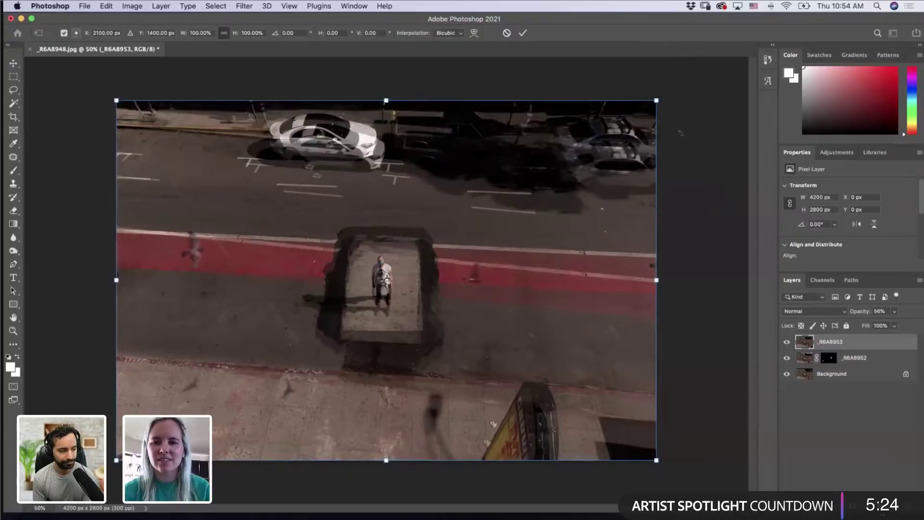
left_click_drag(688, 121, 707, 133)
left_click_drag(224, 339, 220, 355)
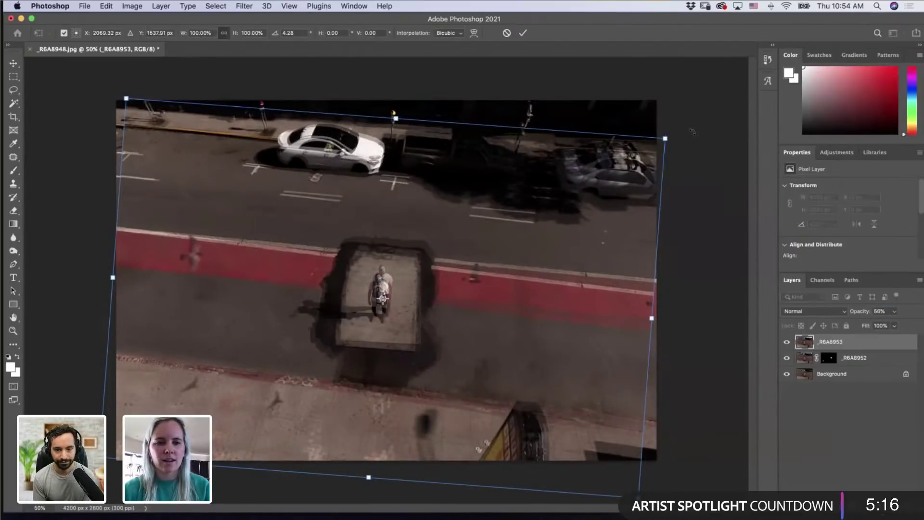
left_click_drag(691, 131, 695, 122)
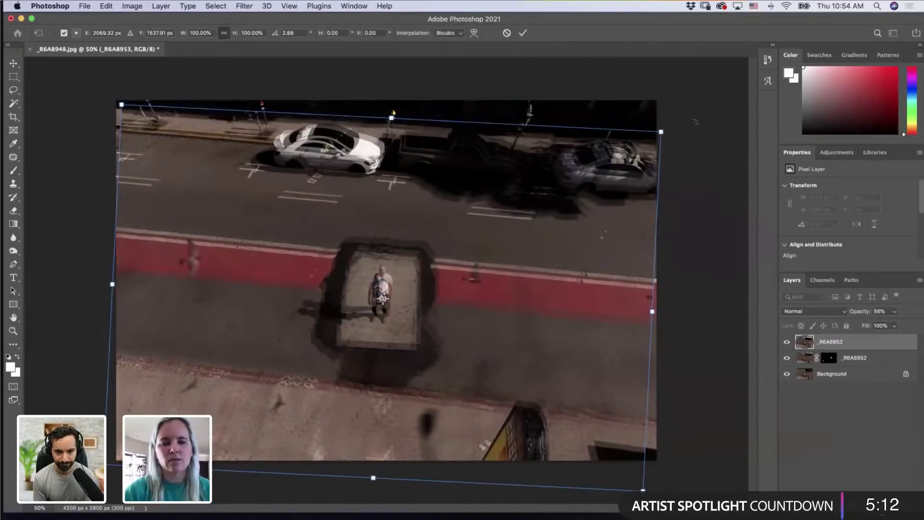
Step: Nudge the _R6A8953 layer up to a vertical position of 1487.91 px and apply the transform
key("shift+Up")
key("shift+Up")
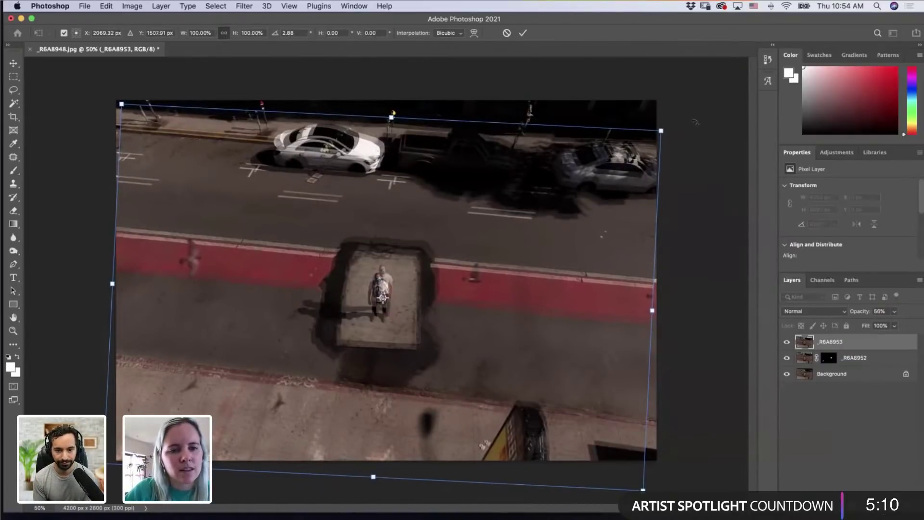
key("Up")
key("Up")
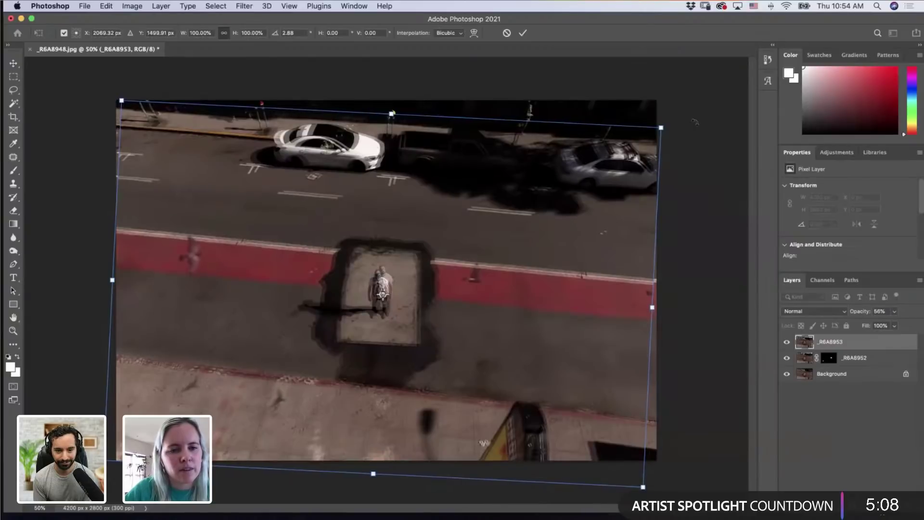
key("Up")
key("Up")
key("Up")
key("Up")
key("Up")
key("Up")
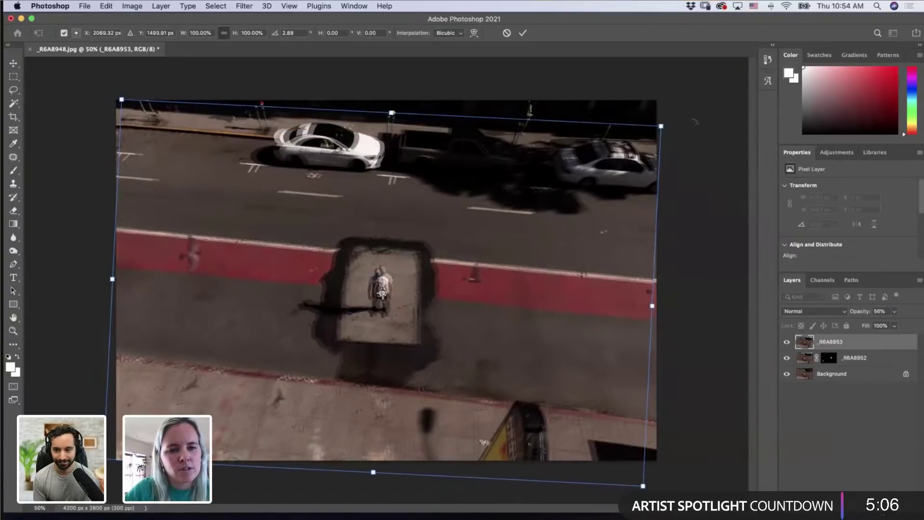
key("Up")
key("Up")
key("Up")
key("Up")
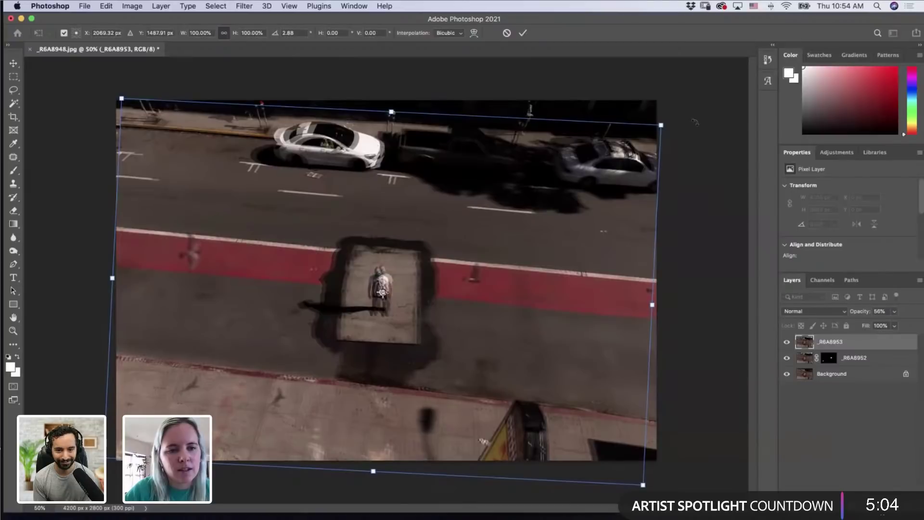
key("Up")
key("Up")
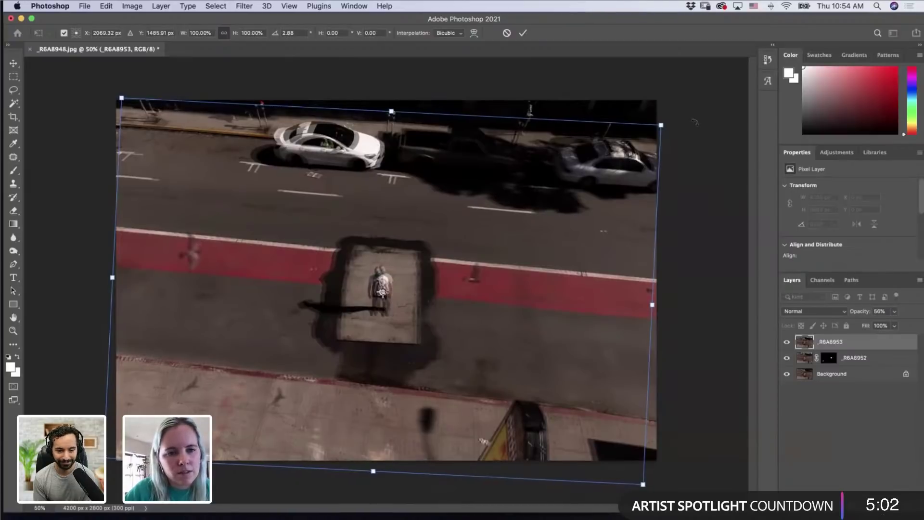
key("Down")
key("Down")
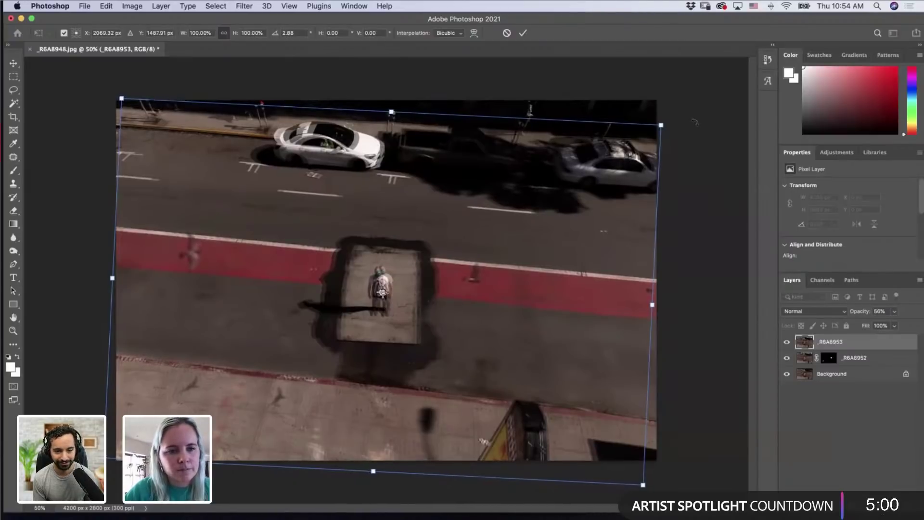
key("Return")
Step: Add an inverted, fully black layer mask to the _R6A8953 layer and restore the layer's opacity to 100%
key("b")
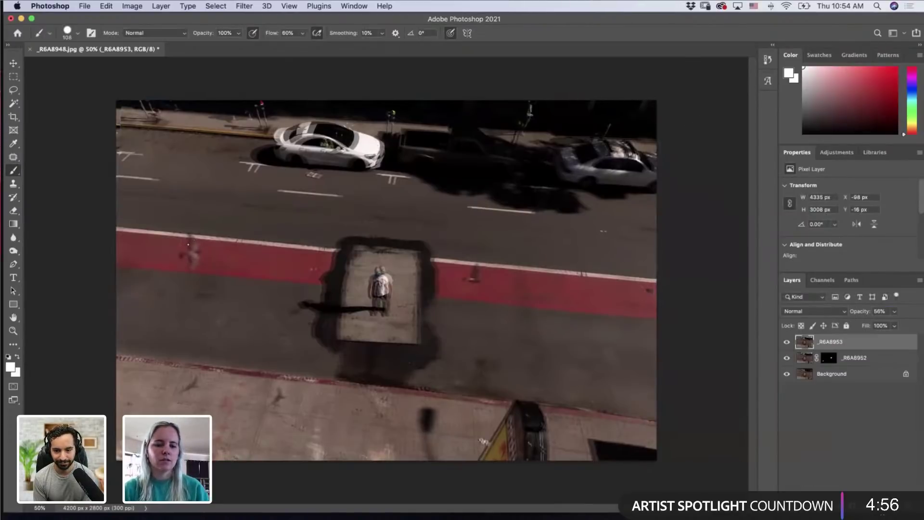
key("z")
left_click(183, 242)
left_click(185, 250)
left_click(186, 254)
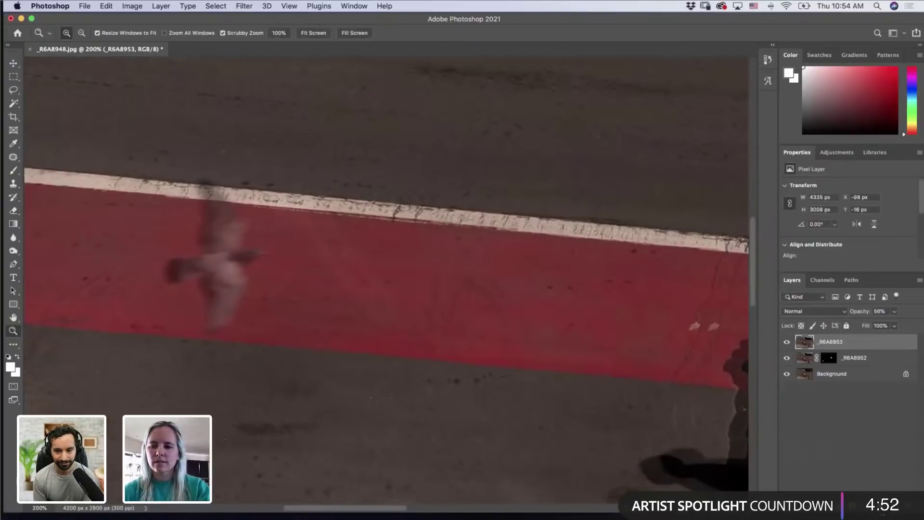
left_click(862, 497)
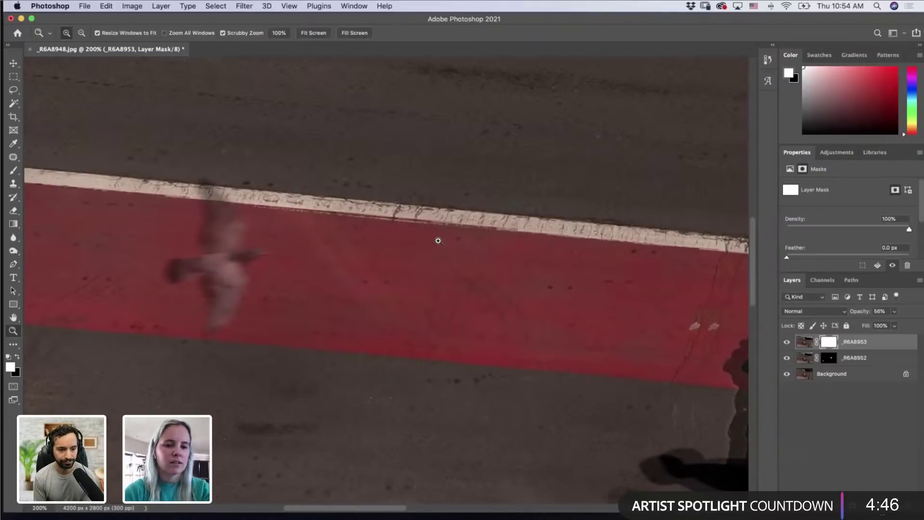
key("super+i")
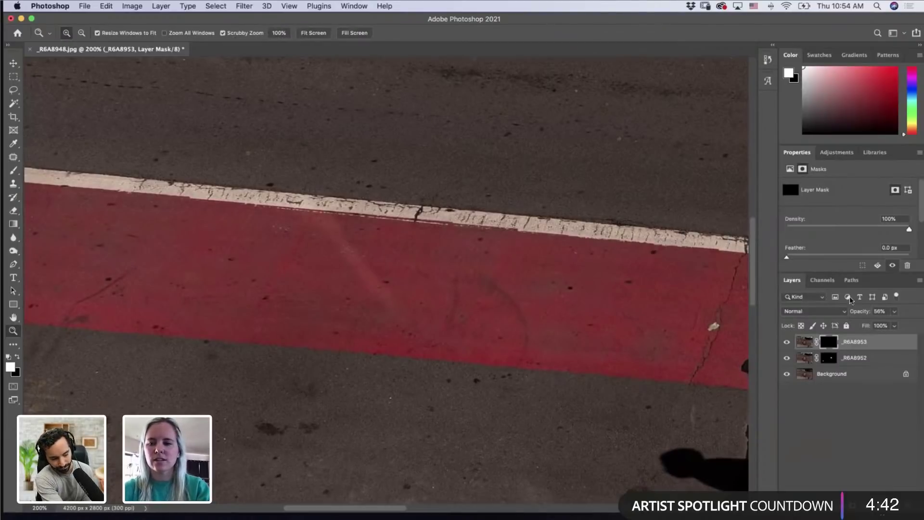
left_click_drag(860, 313, 887, 312)
Step: Reveal the flying bird at the far left of the red lane by painting white on the _R6A8953 mask, then switch to a black foreground
key("b")
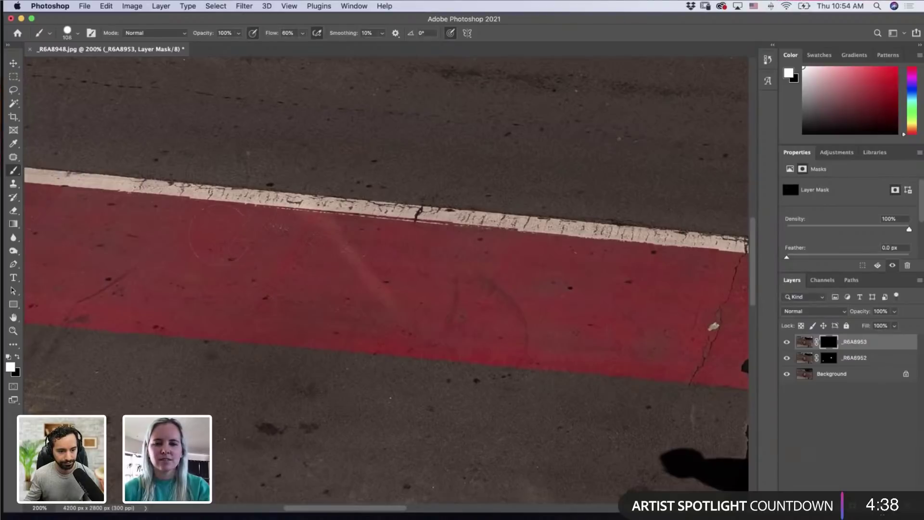
mouse_move(219, 233)
left_mouse_down()
mouse_move(241, 239)
mouse_move(228, 246)
mouse_move(256, 236)
mouse_move(236, 262)
mouse_move(205, 241)
mouse_move(210, 280)
mouse_move(173, 262)
mouse_move(179, 279)
mouse_move(151, 284)
mouse_move(236, 281)
left_mouse_up()
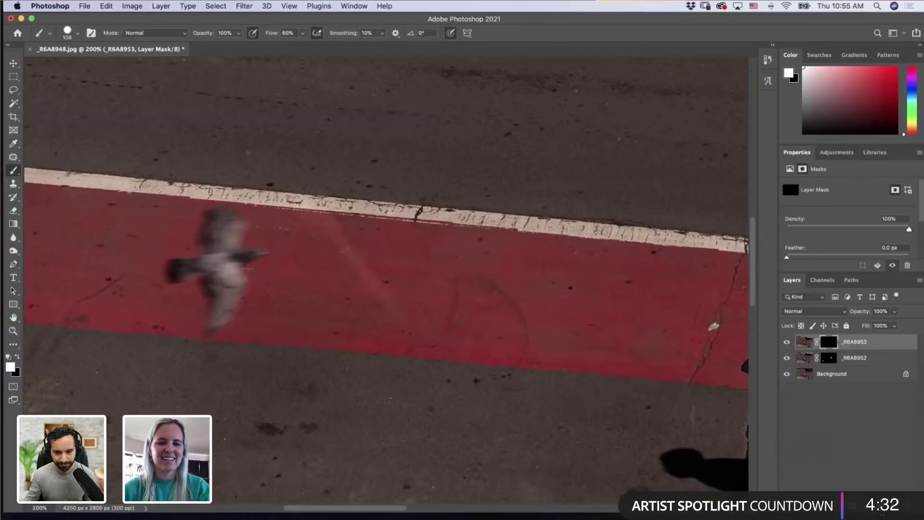
left_click_drag(255, 231, 235, 231)
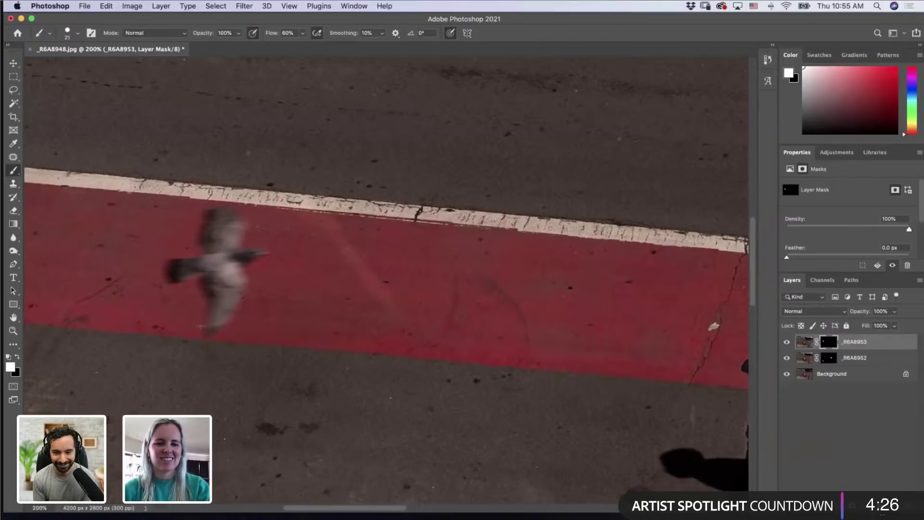
key("x")
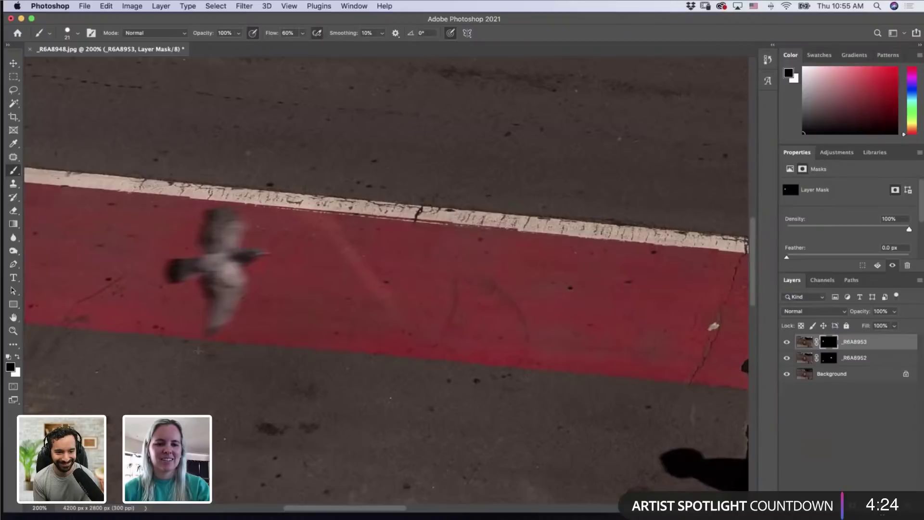
key("z")
left_click(253, 377, "alt")
left_click(250, 385, "alt")
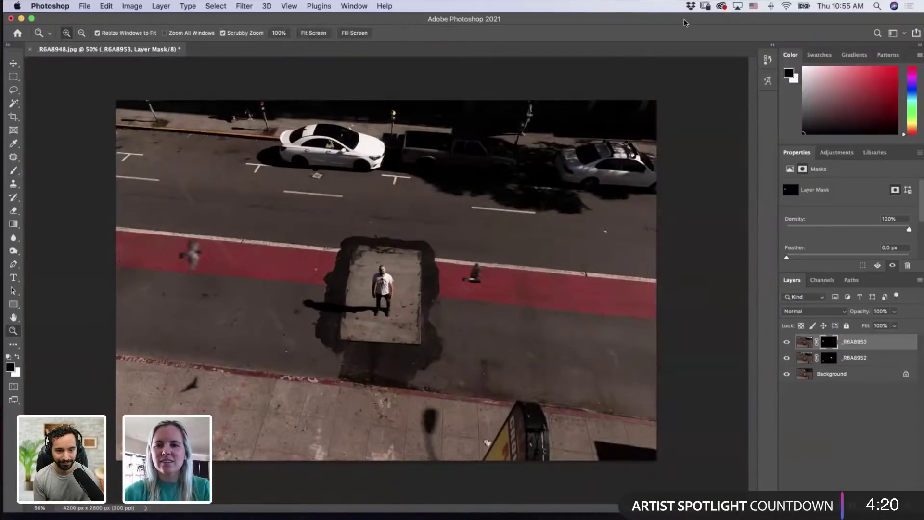
Step: Switch to Finder, preview _R6A8953.jpg from the edit2 folder to locate the bird's shadow, and return to Photoshop
left_click_drag(621, 30, 503, 44)
key("super+Tab")
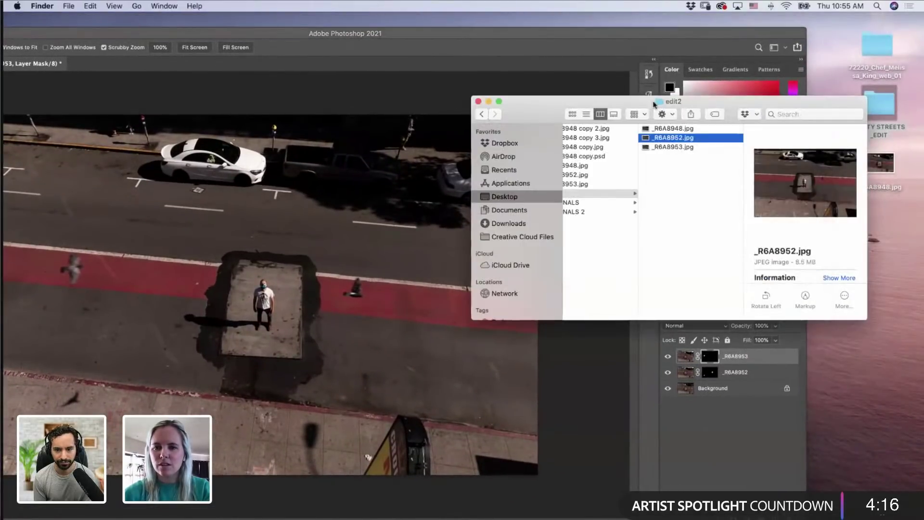
left_click_drag(652, 102, 568, 97)
left_click(591, 142)
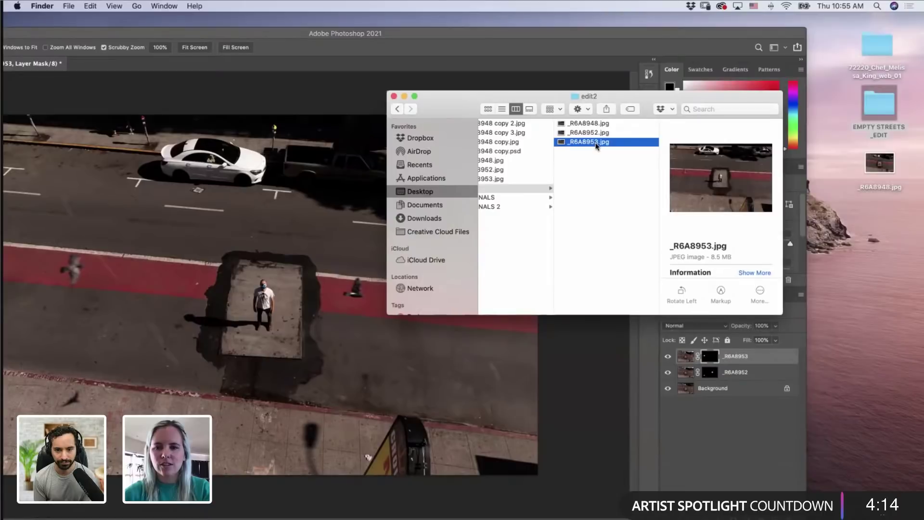
key("space")
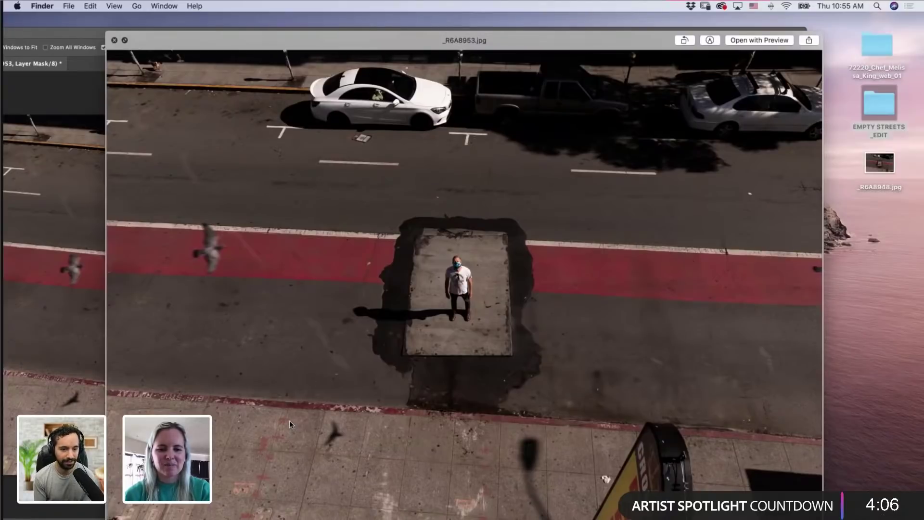
key("space")
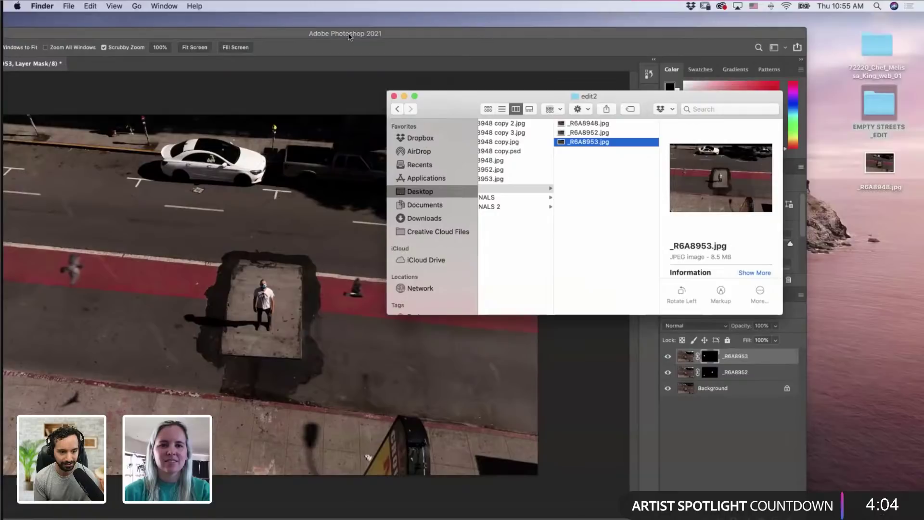
left_click_drag(349, 37, 465, 16)
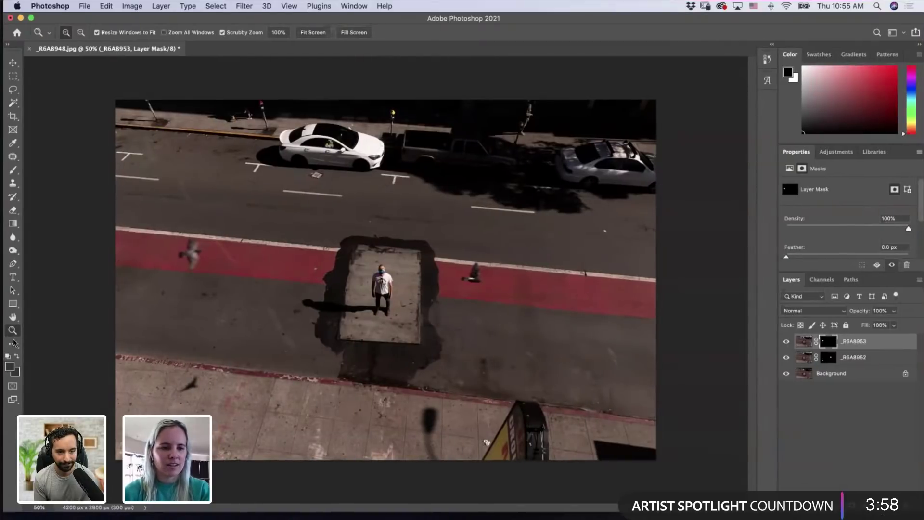
Step: Reveal the bird's shadow on the sidewalk by painting white on the _R6A8953 mask with a 114 px brush
key("b")
key("x")
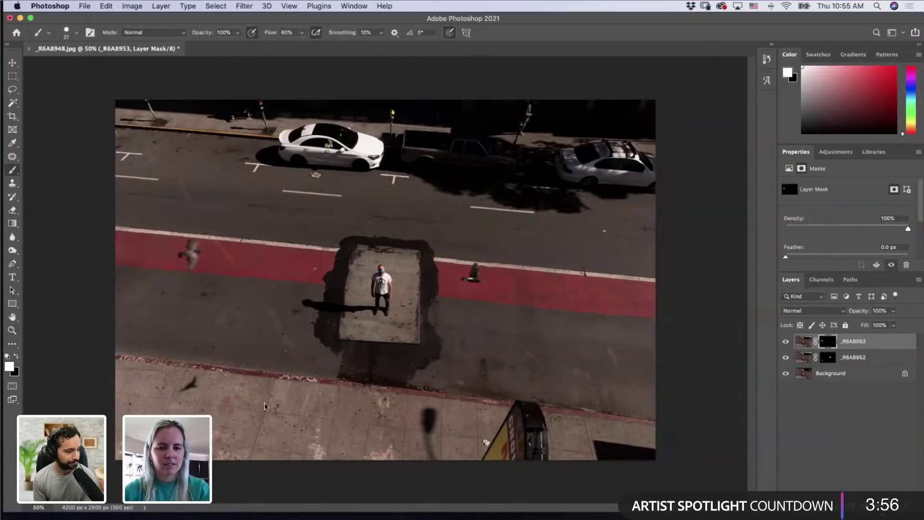
mouse_move(264, 406)
left_mouse_down()
mouse_move(298, 406)
mouse_move(303, 395)
left_mouse_up()
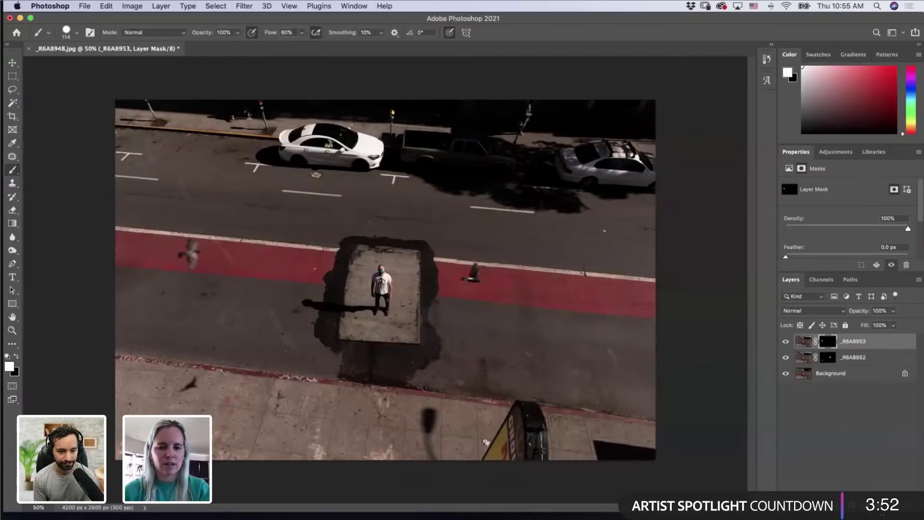
left_click(280, 396)
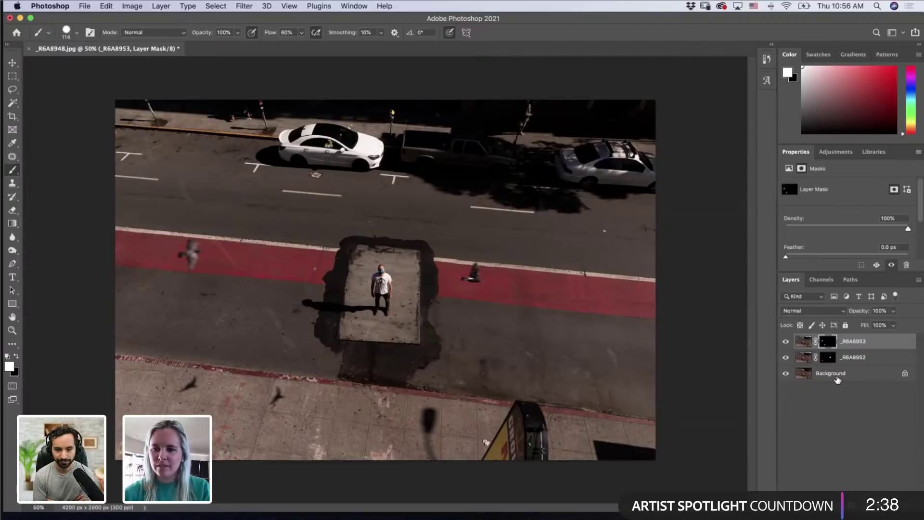
Step: Duplicate the _R6A8953, _R6A8952 and Background layers together and merge the copies into one layer above the originals
left_click(837, 379, "shift")
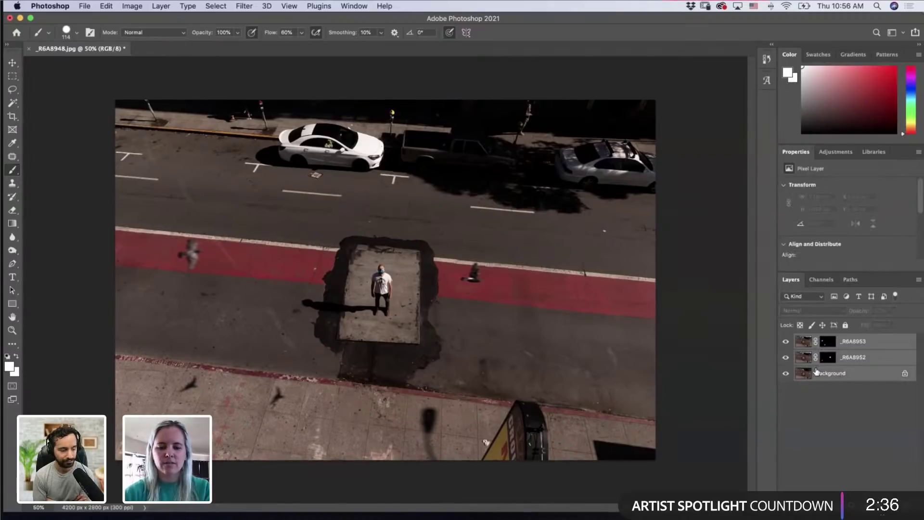
key("super+j")
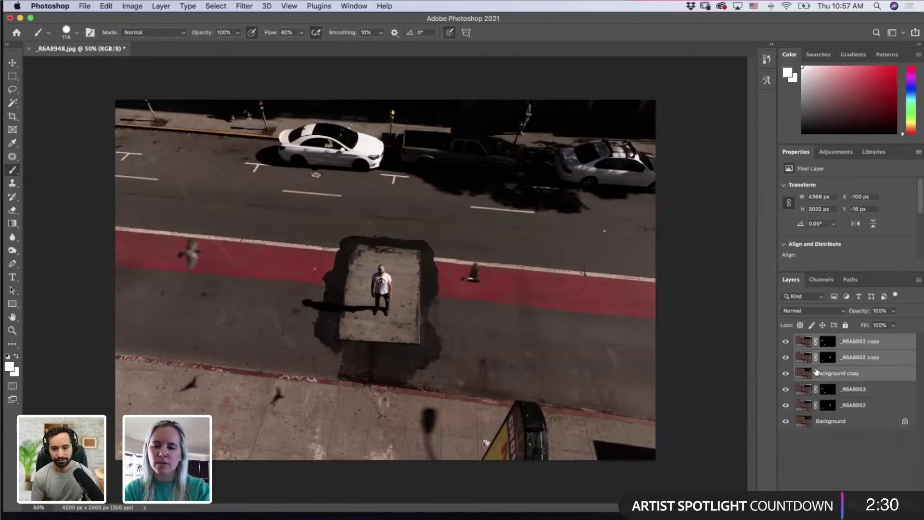
key("super+e")
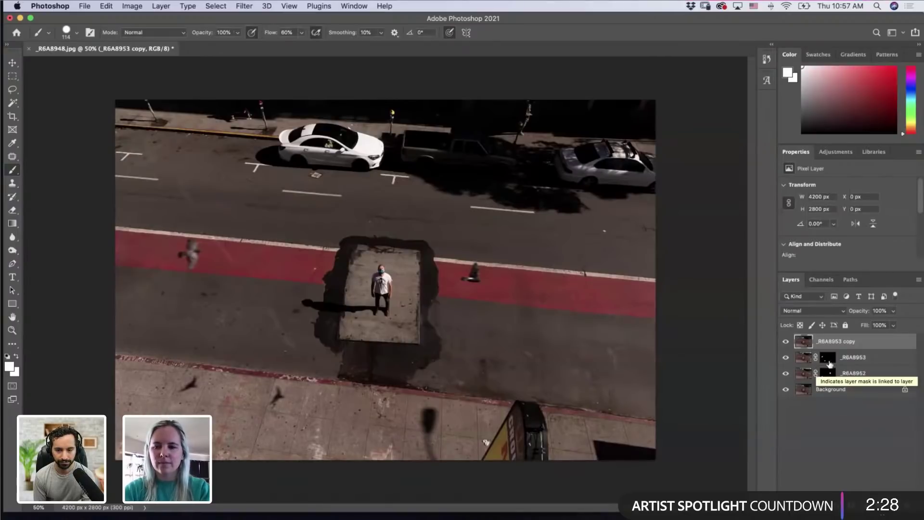
Step: Rename the top layer, the copy of _R6A8953, as "foundation image"
double_click(831, 341)
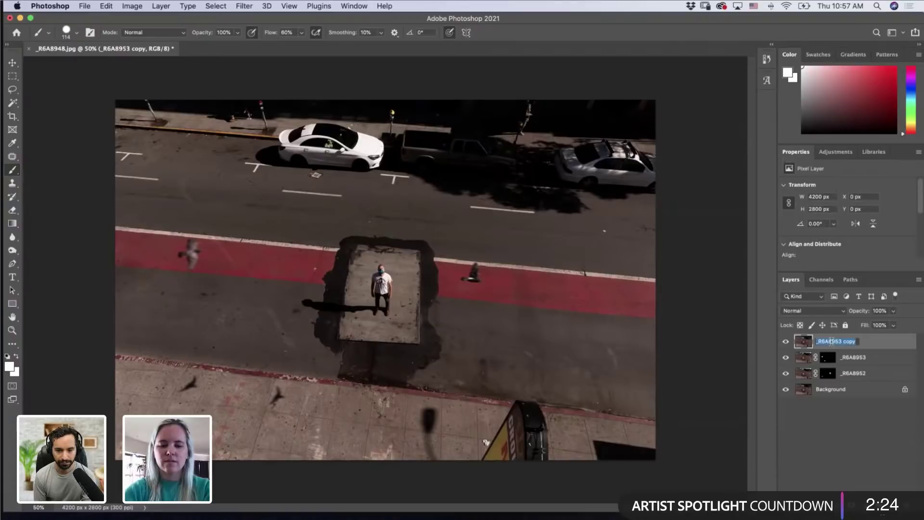
type("foundation im")
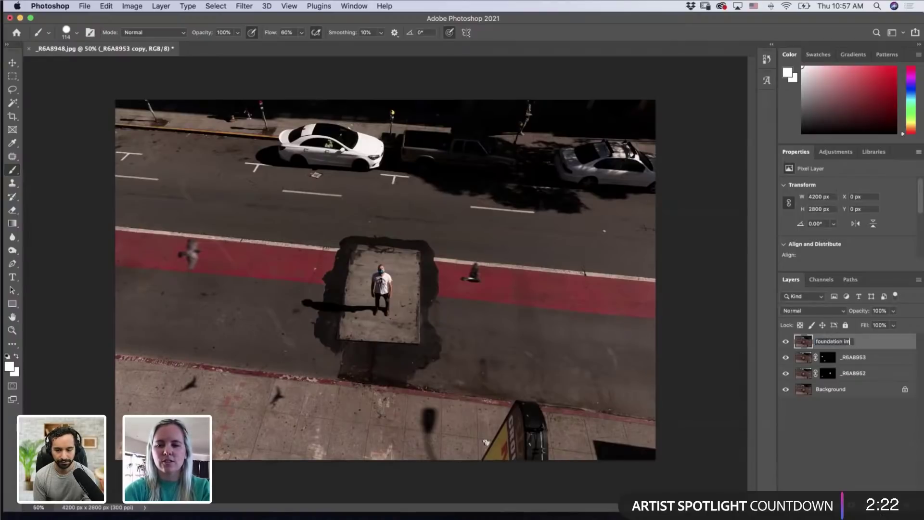
type("age")
key("Return")
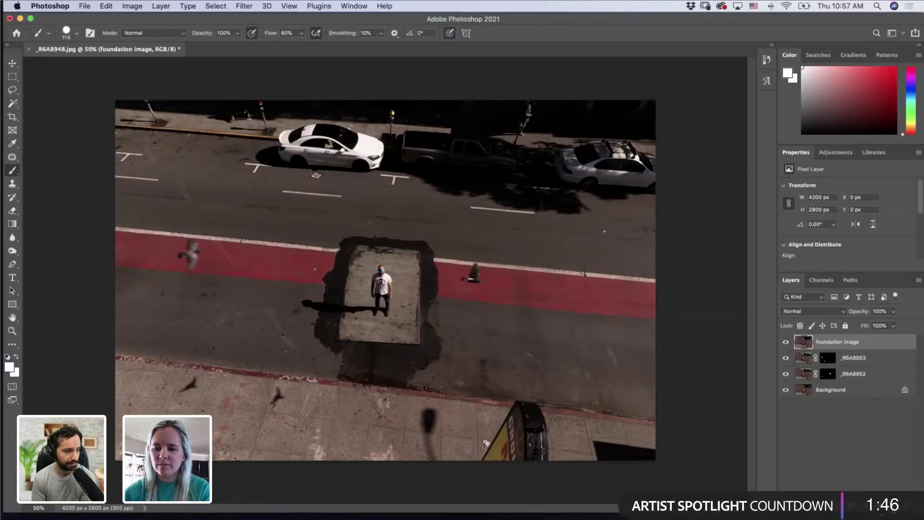
Step: Add a new empty layer above the foundation image layer and activate the Spot Healing Brush Tool
key("super+shift+alt+n")
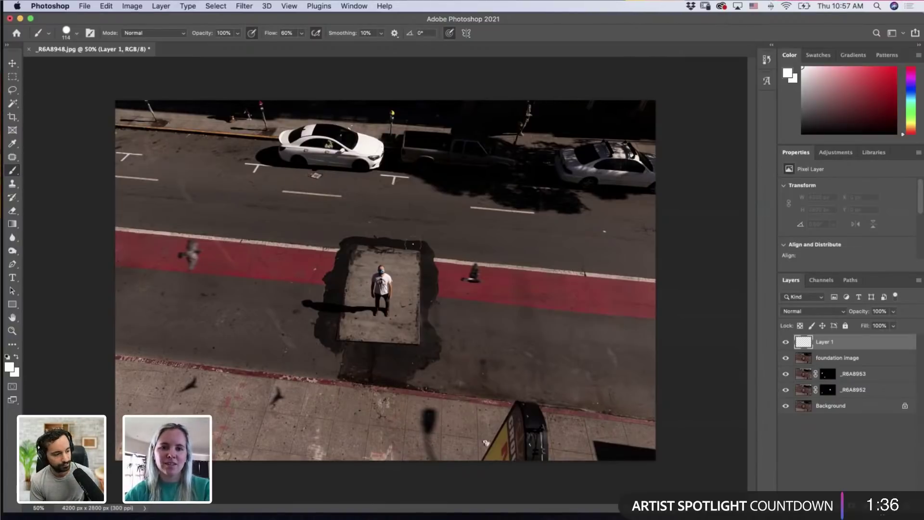
left_click(13, 157)
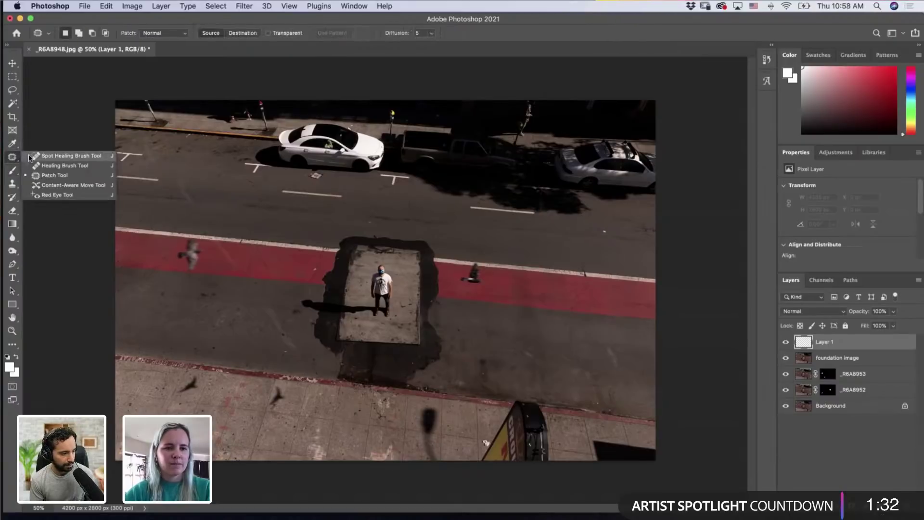
left_click(33, 156)
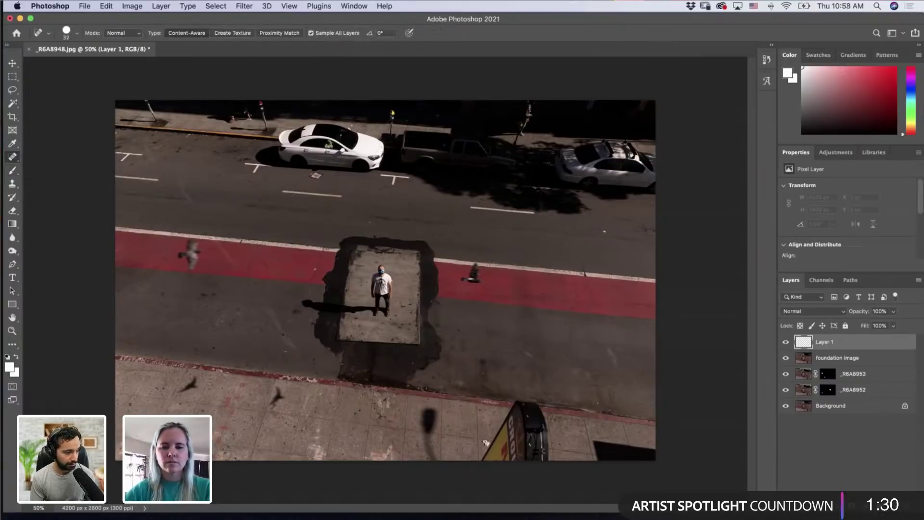
Step: Examine the road surface, lane markings and parked cars in the street photo up close for spots to clean up
key("z")
left_click(618, 239)
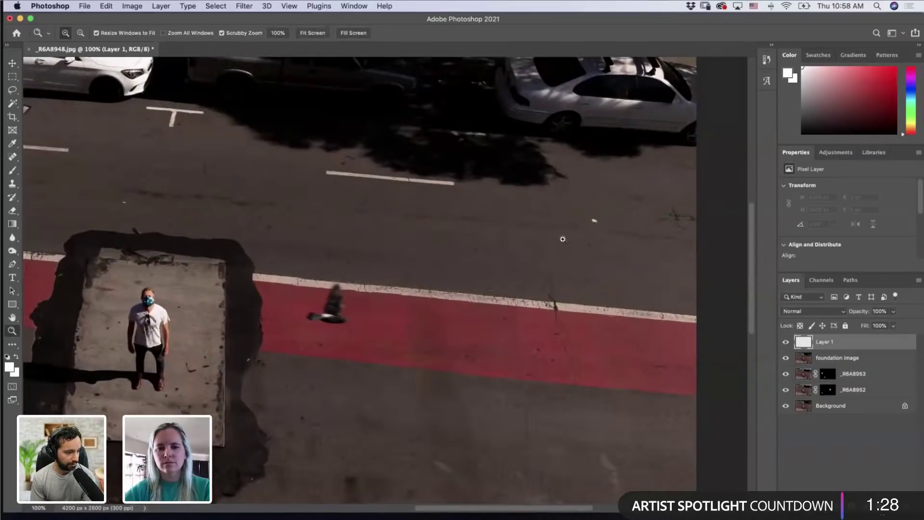
scroll(377, 243, "left", 10)
left_click_drag(278, 226, 273, 301)
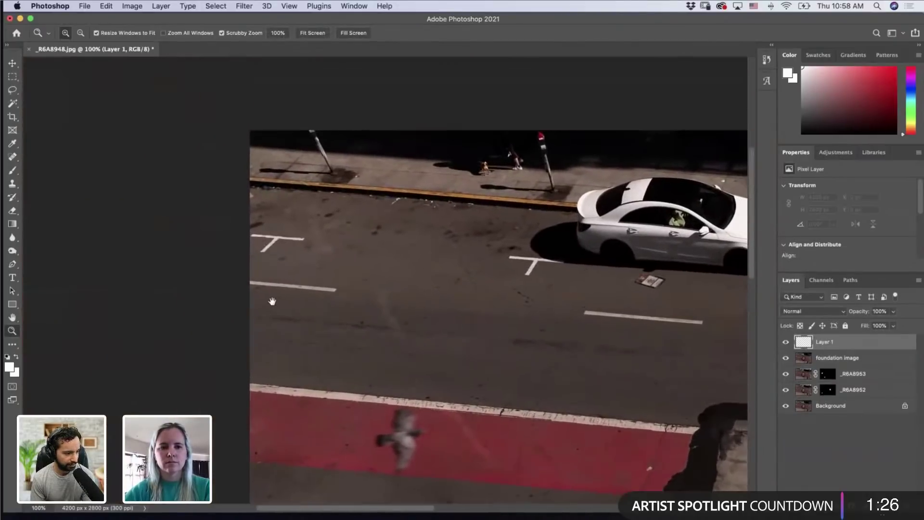
left_click(345, 266, "alt")
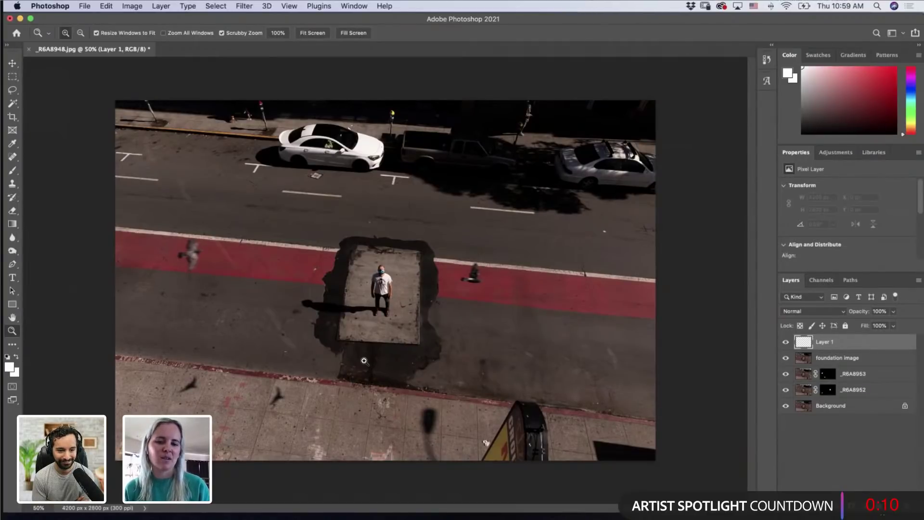
left_click(113, 117)
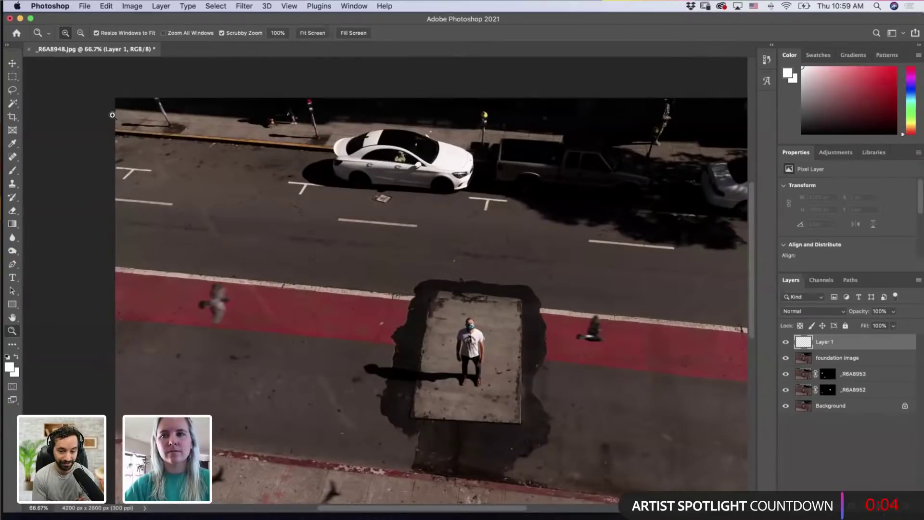
key("alt")
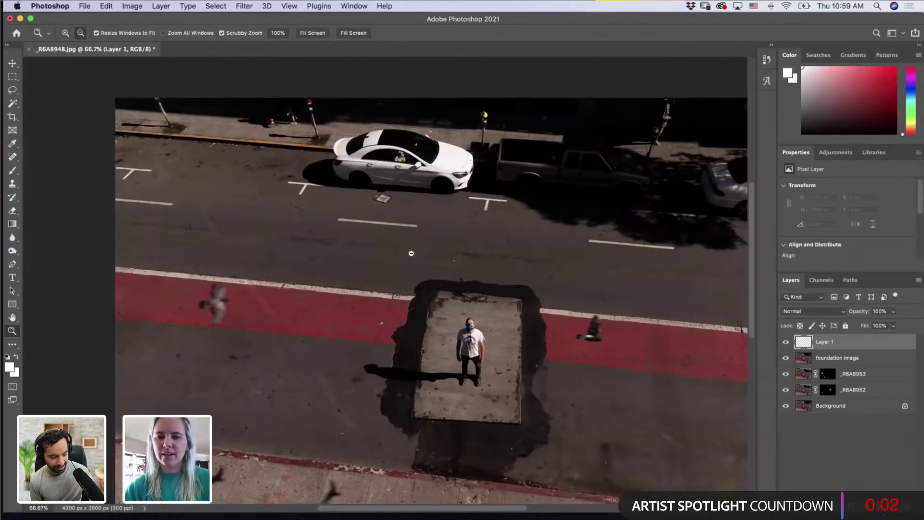
left_click(411, 253, "alt")
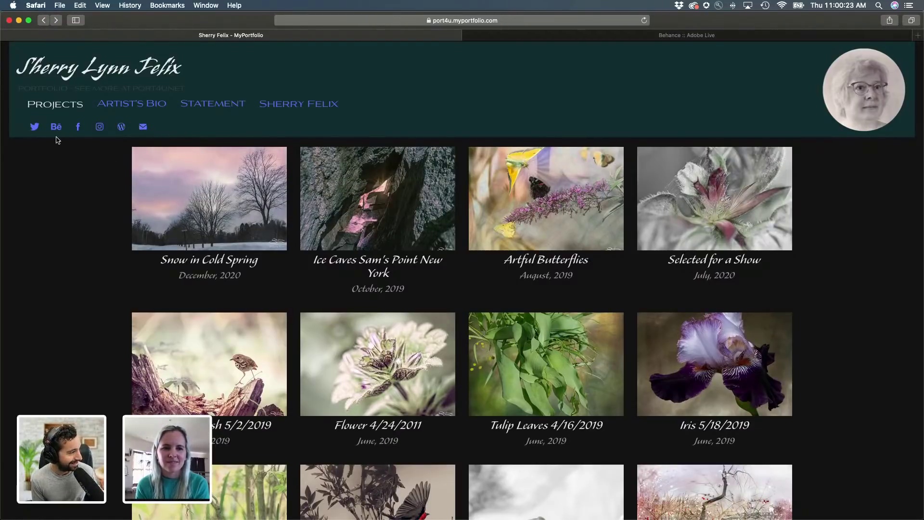
Step: In Safari, look over the project thumbnails in the artist's portfolio gallery, from Snow in Cold Spring to My Christmas Tree
scroll(56, 159, "up", 1)
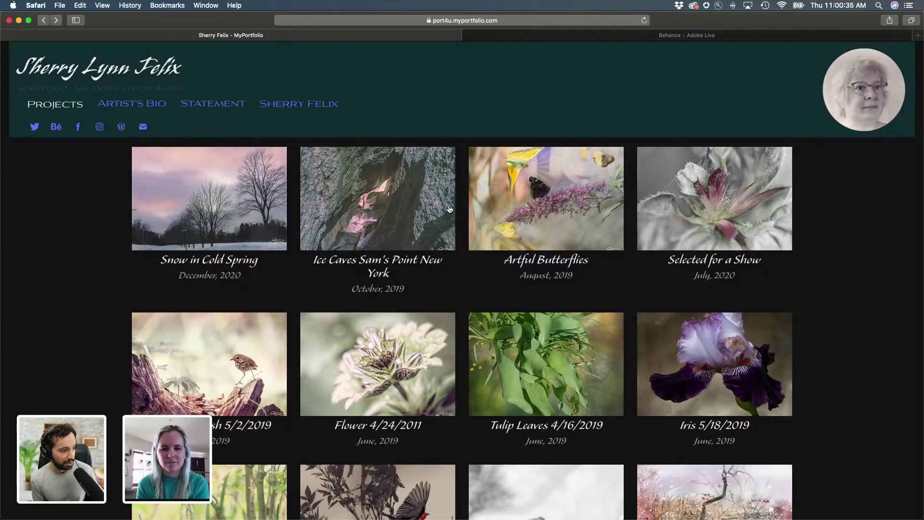
scroll(542, 267, "up", 1)
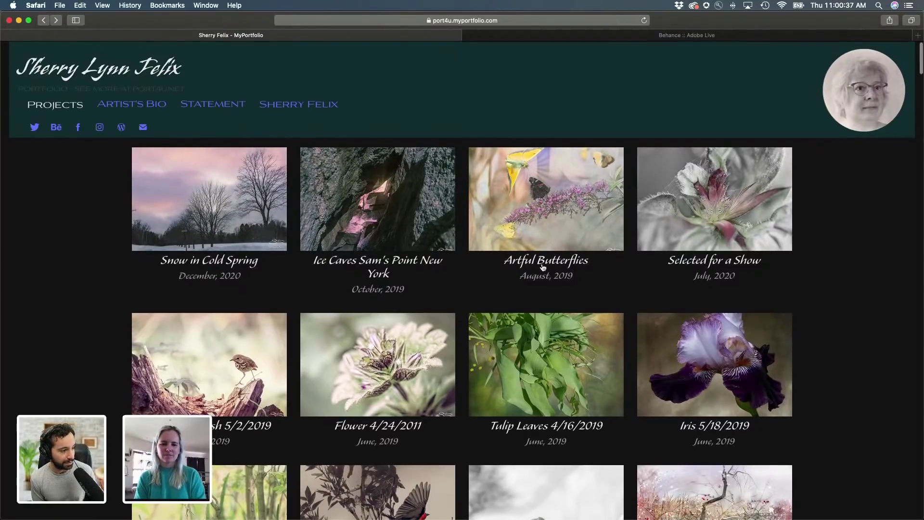
scroll(542, 267, "up", 1)
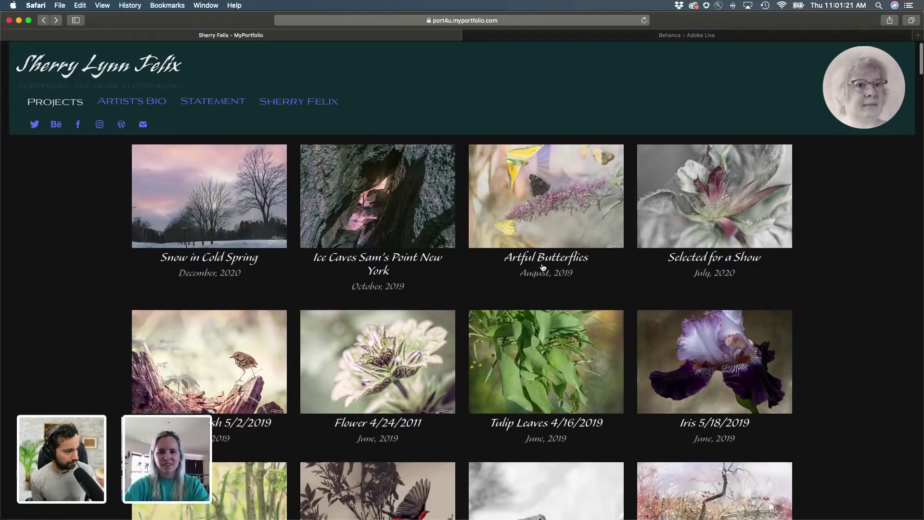
scroll(543, 268, "down", 1)
scroll(543, 267, "up", 1)
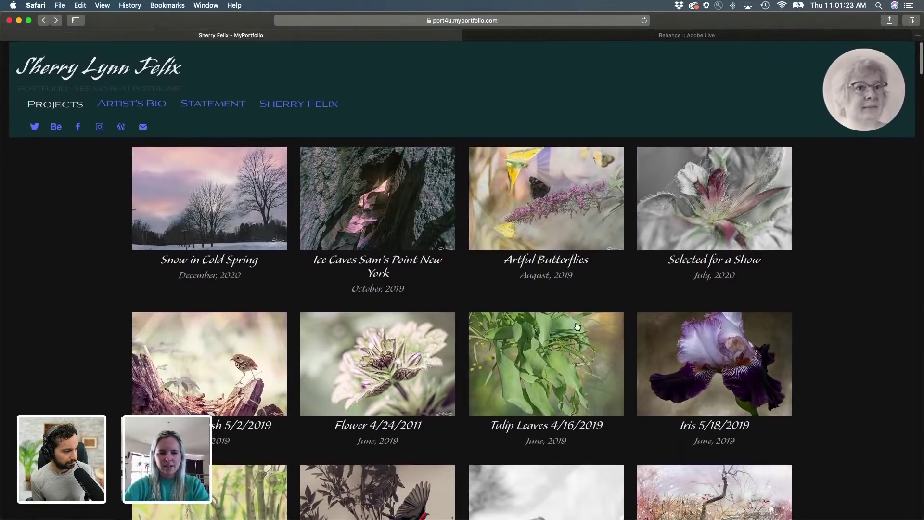
scroll(674, 356, "down", 1)
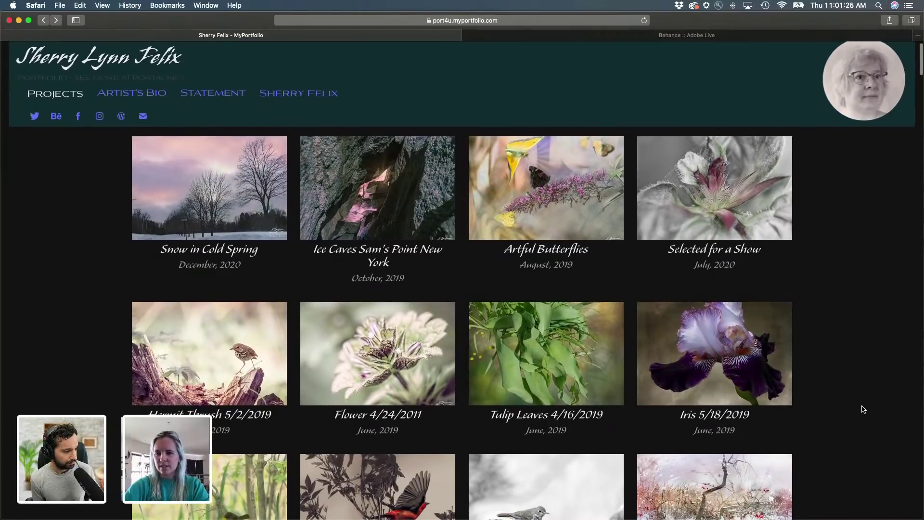
scroll(863, 409, "down", 3)
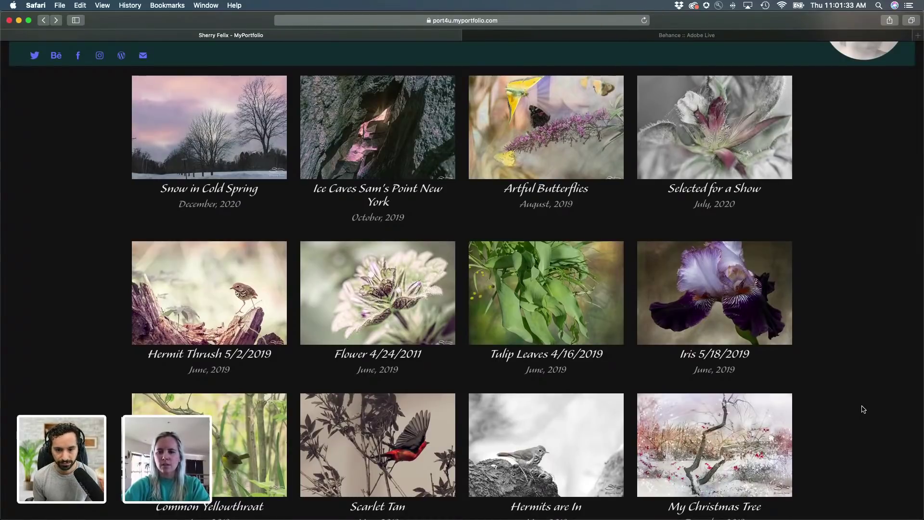
scroll(863, 409, "down", 1)
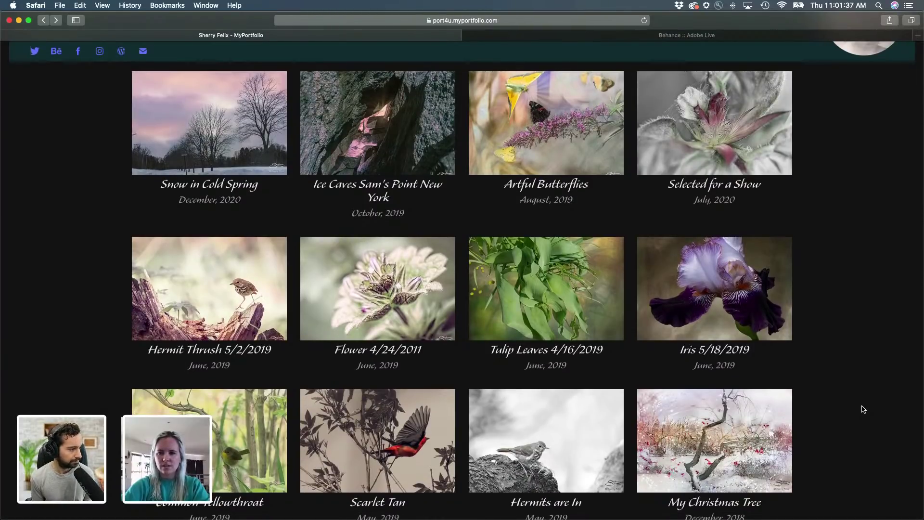
scroll(863, 409, "up", 1)
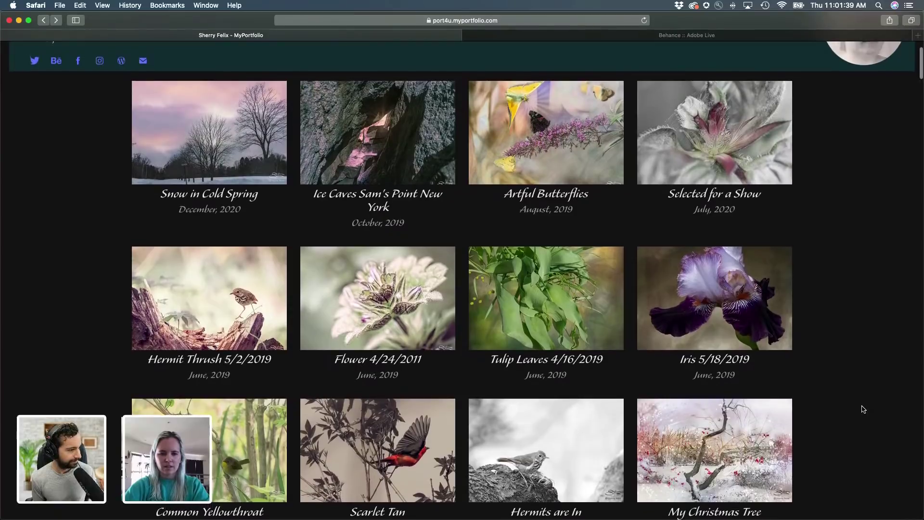
scroll(864, 409, "down", 2)
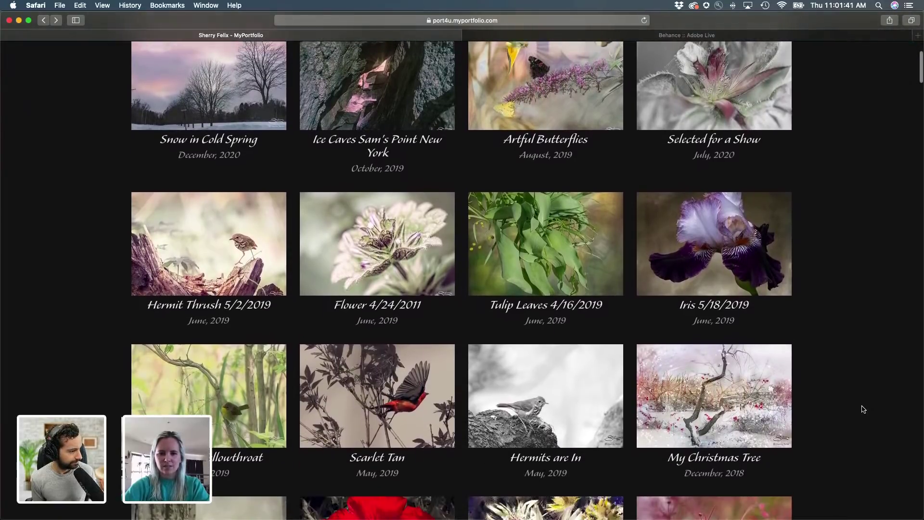
scroll(863, 409, "up", 4)
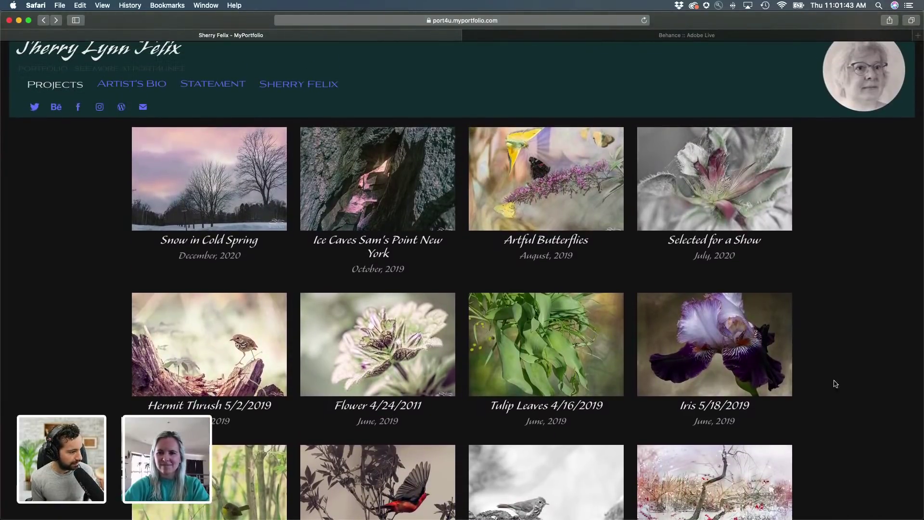
Step: Open the "Selected for a Show" project and examine its first photo, the seed pod with pale leaves
left_click(722, 184)
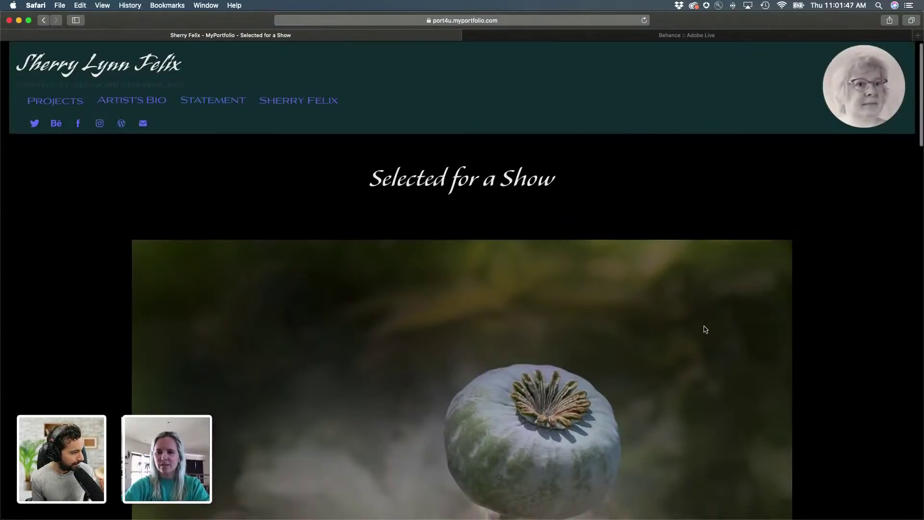
scroll(704, 328, "down", 4)
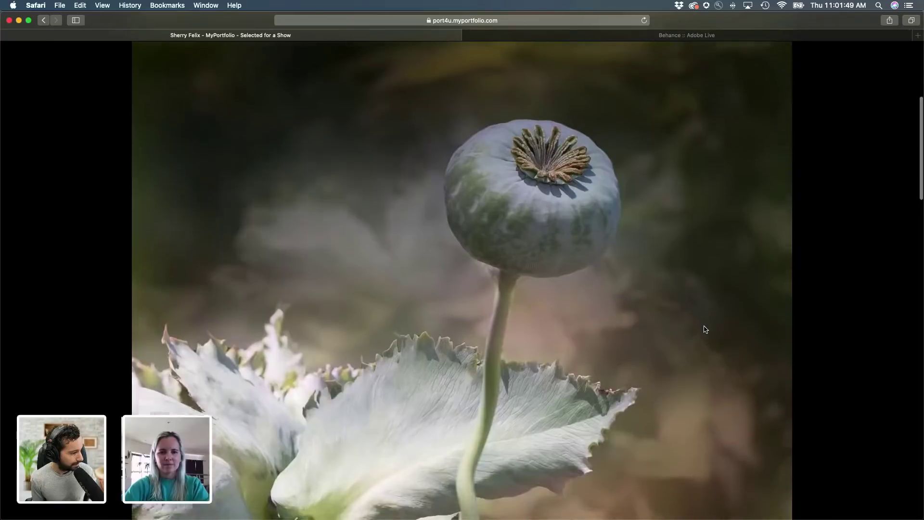
scroll(705, 329, "up", 3)
scroll(705, 329, "up", 3)
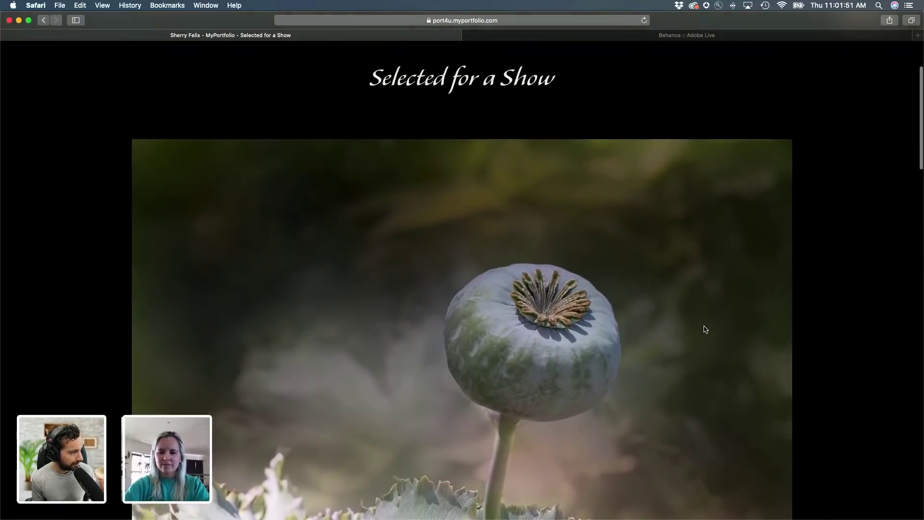
scroll(704, 329, "down", 4)
scroll(705, 329, "down", 4)
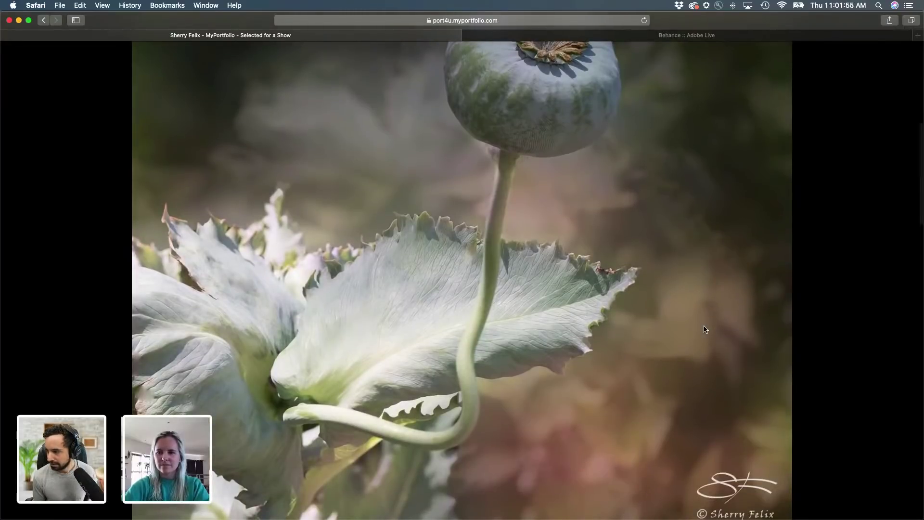
Step: Examine the mostly grey flower close-up with magenta petals in the Selected for a Show project
scroll(705, 329, "down", 6)
scroll(703, 329, "down", 5)
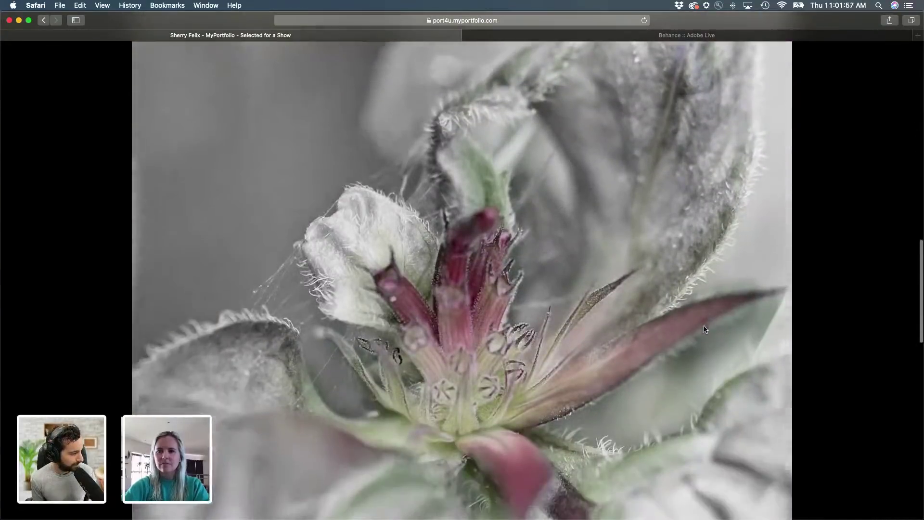
scroll(703, 329, "down", 2)
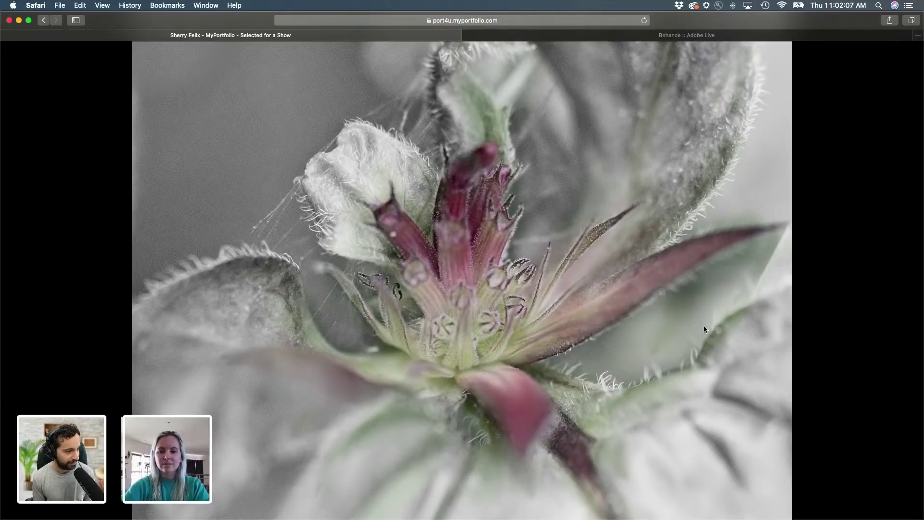
scroll(704, 326, "up", 2)
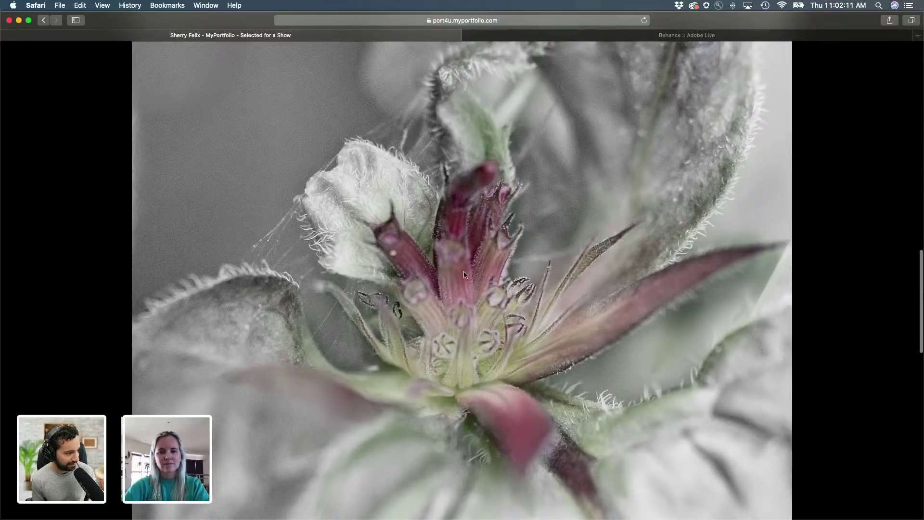
scroll(454, 294, "up", 1)
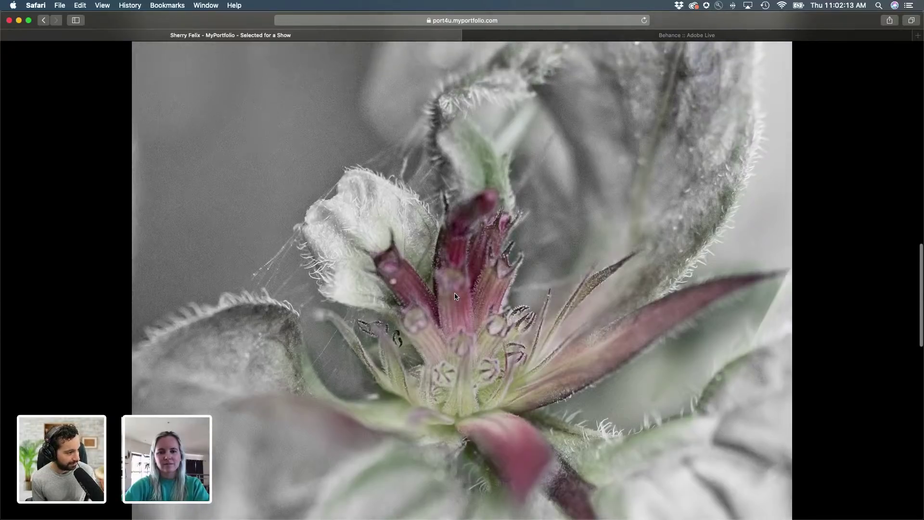
scroll(454, 294, "down", 1)
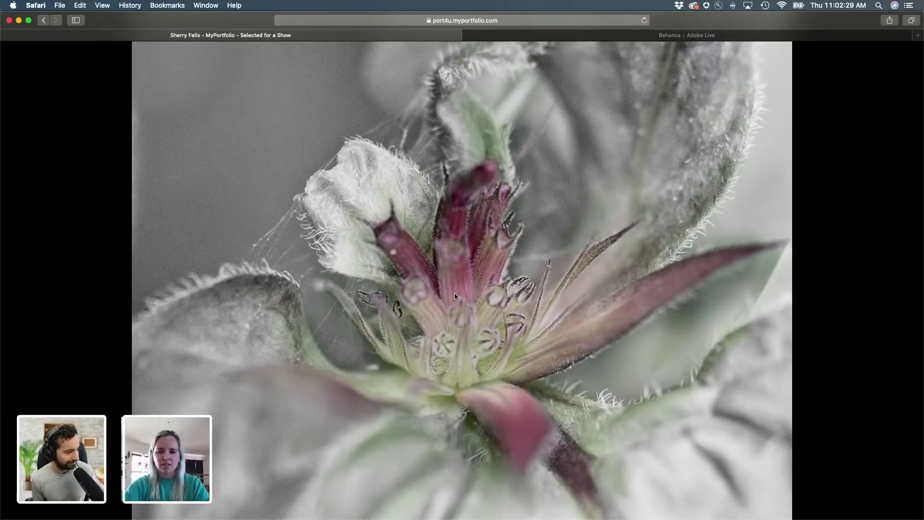
scroll(455, 295, "down", 1)
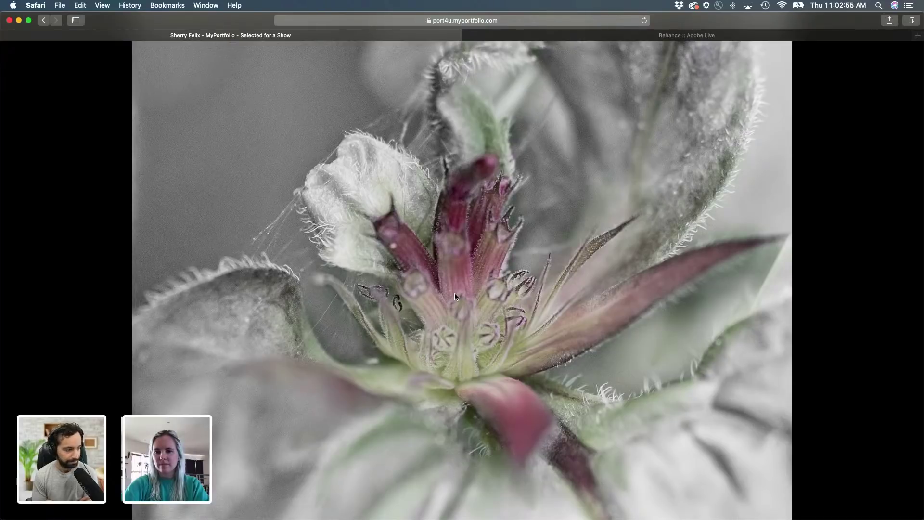
Step: View the bird-on-driftwood photo and the caption at the end of the Selected for a Show project
scroll(455, 294, "down", 10)
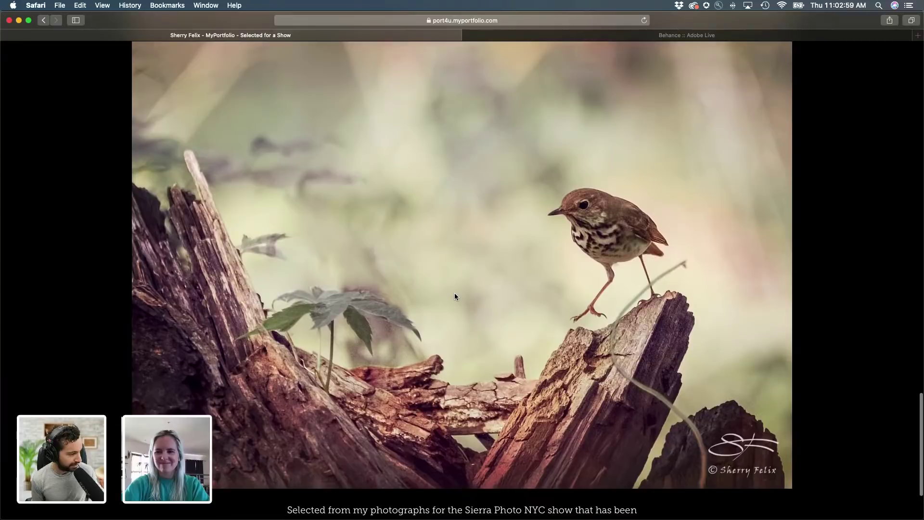
scroll(454, 293, "down", 1)
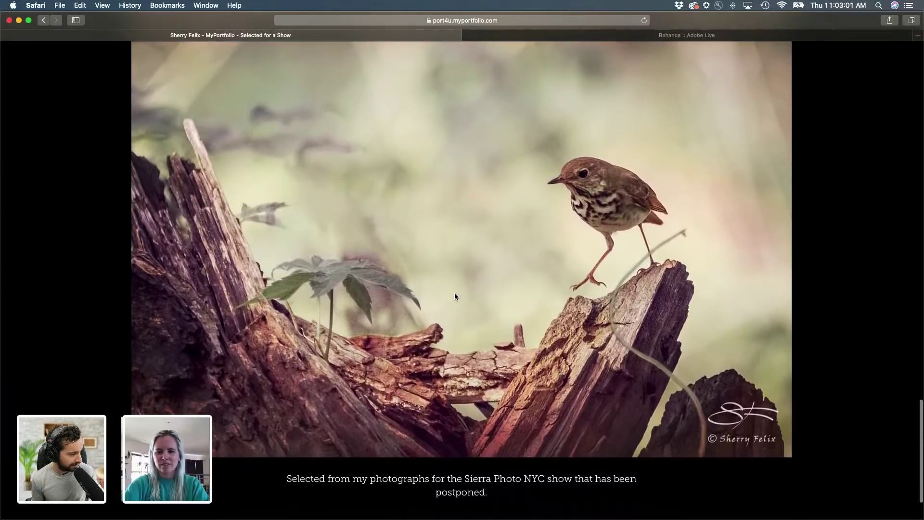
scroll(454, 293, "up", 2)
scroll(454, 292, "up", 2)
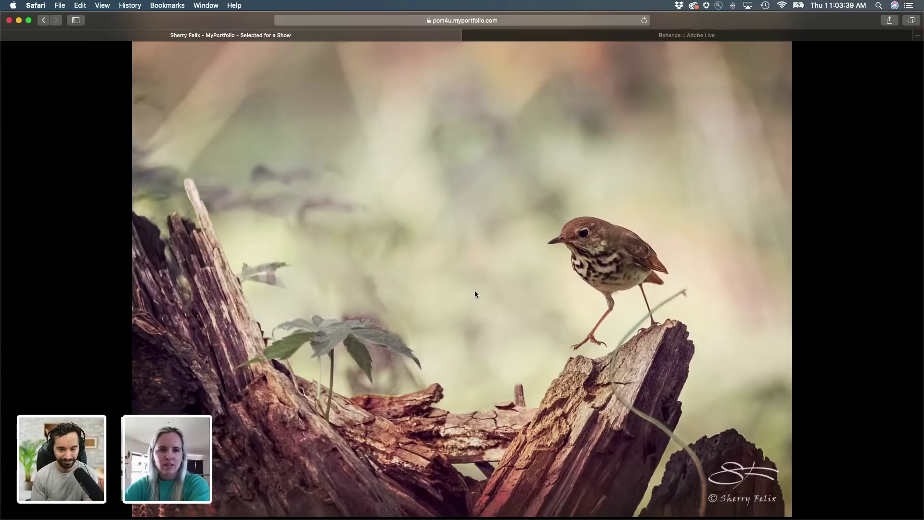
Step: Study the composition of the bird perched above the driftwood and read the Sierra Photo NYC show note beneath it
scroll(475, 291, "down", 1)
scroll(475, 294, "down", 1)
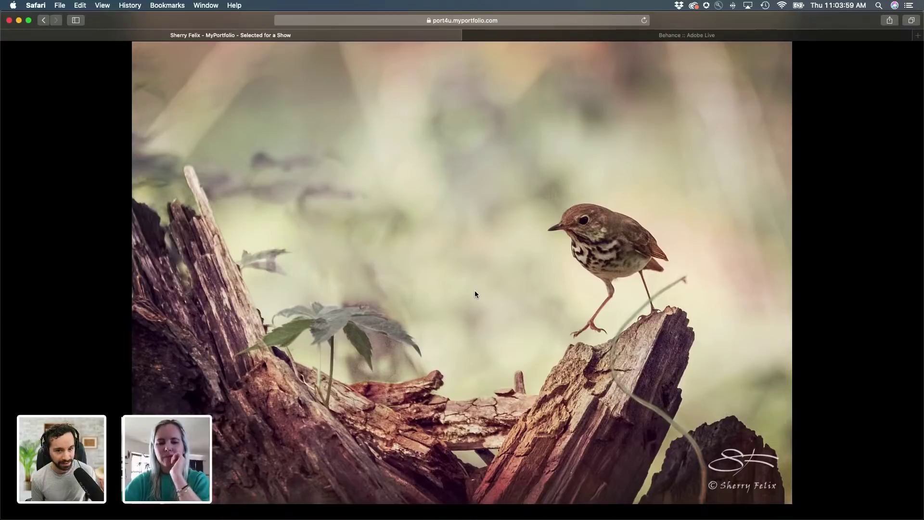
scroll(474, 294, "down", 1)
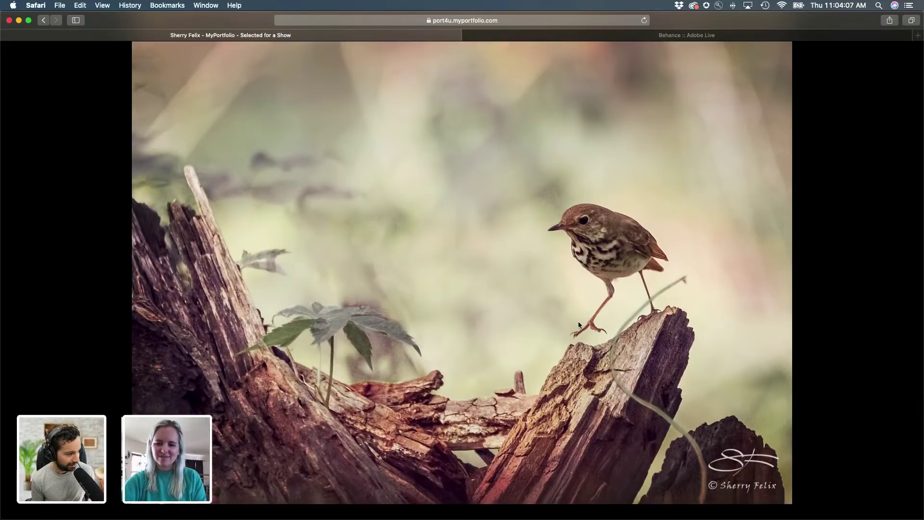
scroll(578, 323, "down", 2)
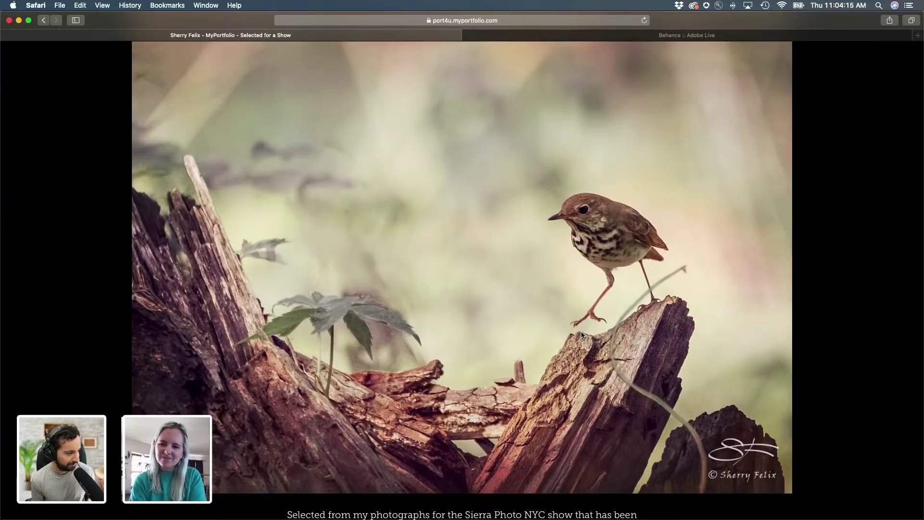
scroll(581, 334, "down", 2)
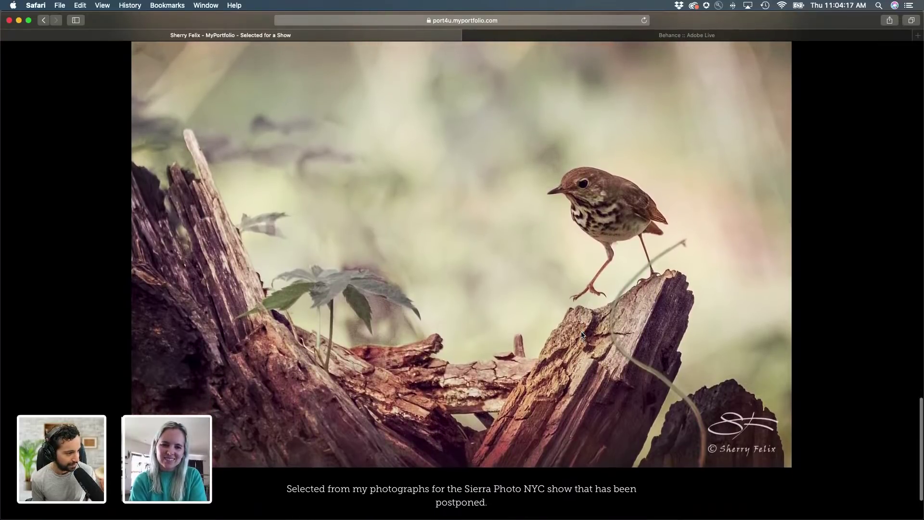
scroll(581, 334, "up", 2)
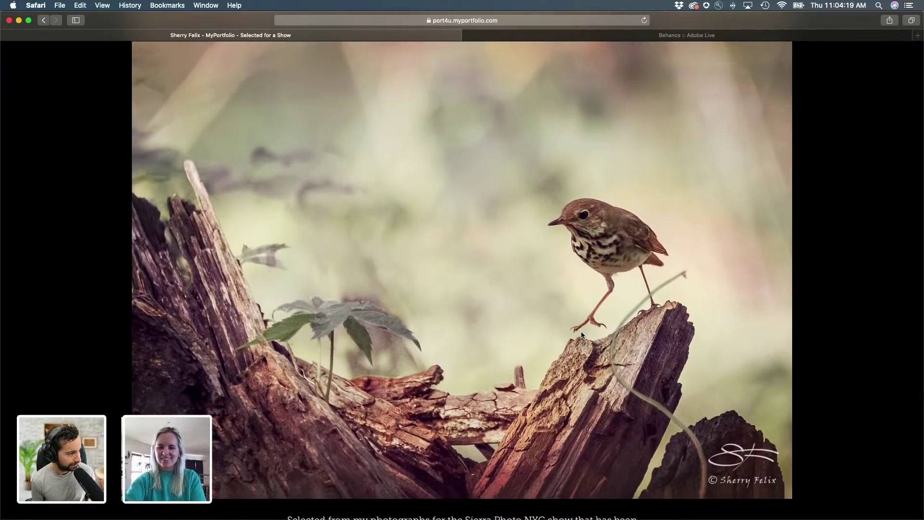
Step: Return to the portfolio gallery and look over the project thumbnails down to the Natural Side of the City row
key("super+bracketleft")
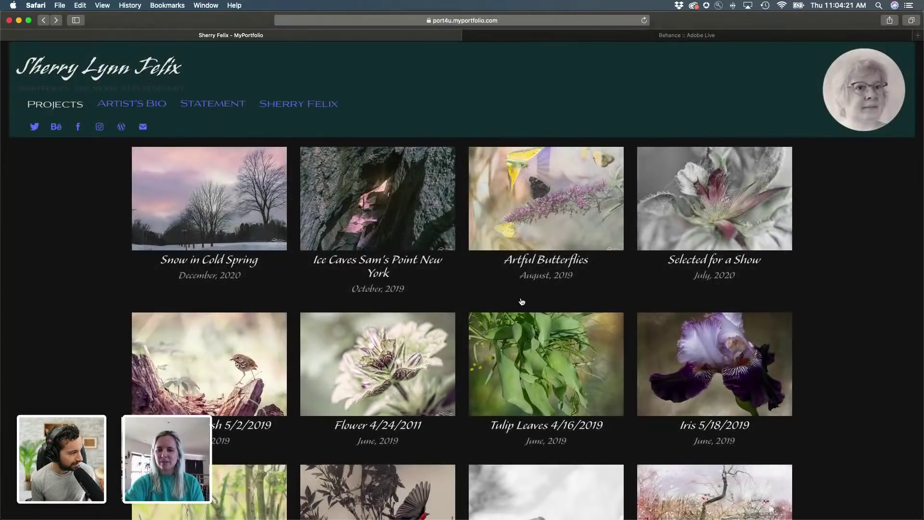
scroll(522, 302, "down", 10)
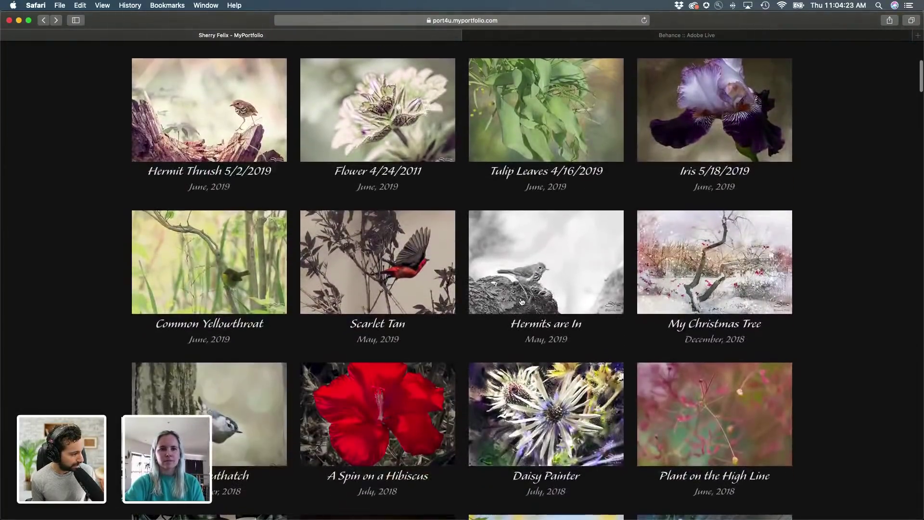
scroll(521, 302, "down", 10)
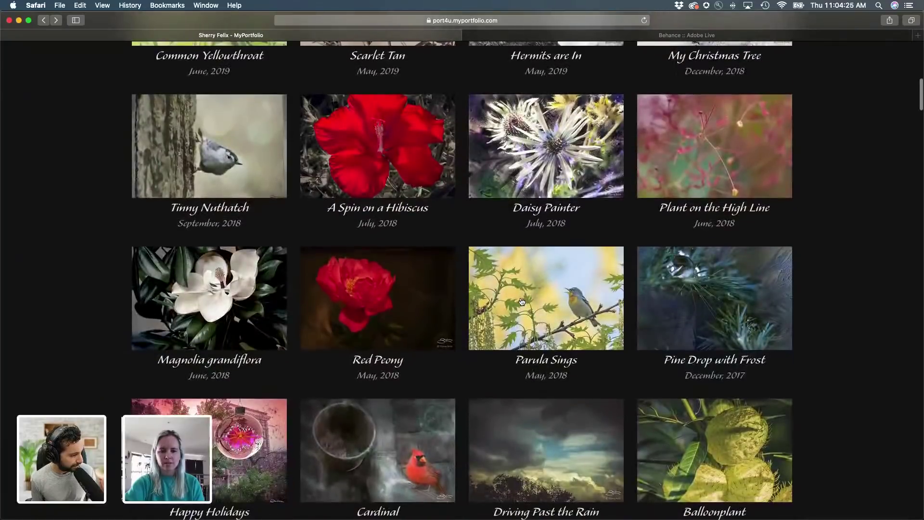
scroll(521, 302, "down", 5)
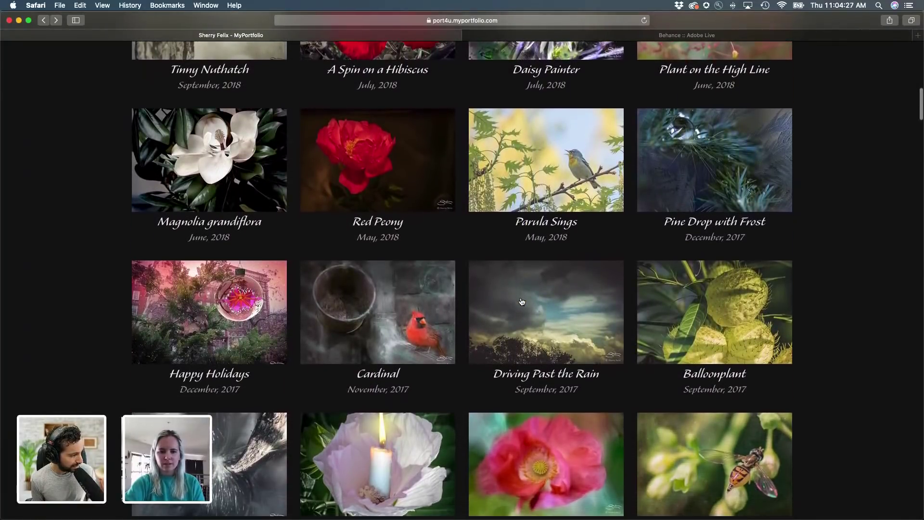
scroll(521, 302, "down", 9)
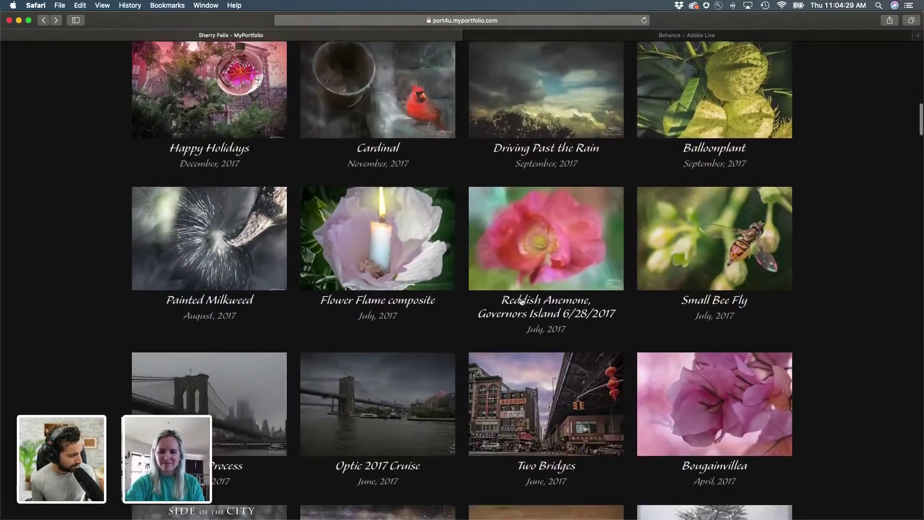
scroll(521, 302, "down", 3)
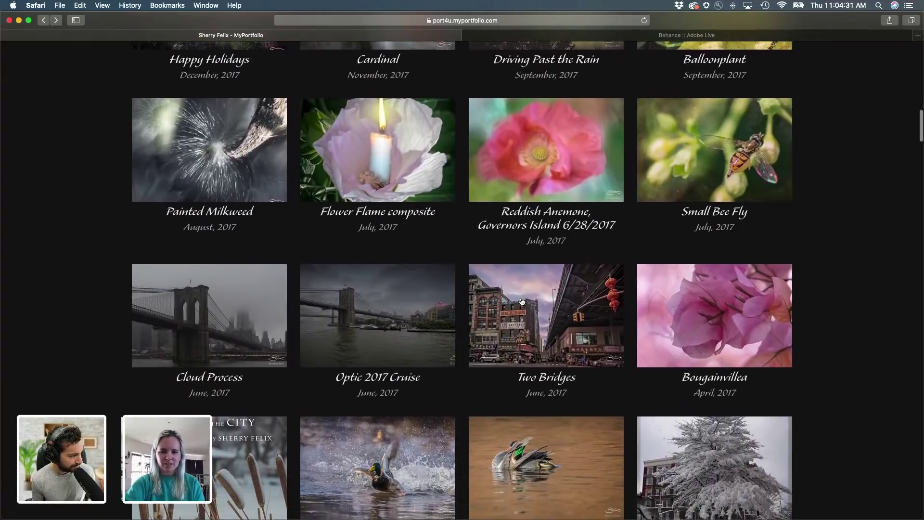
scroll(522, 302, "down", 3)
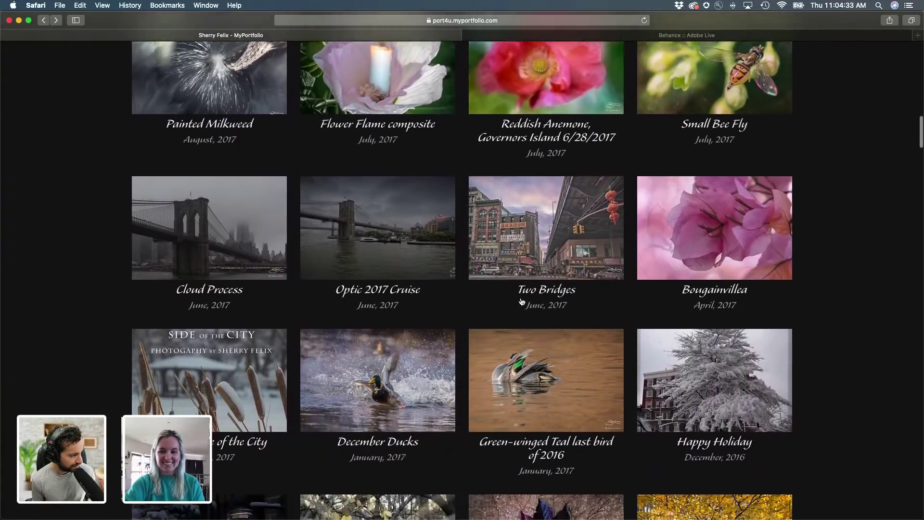
scroll(521, 301, "down", 6)
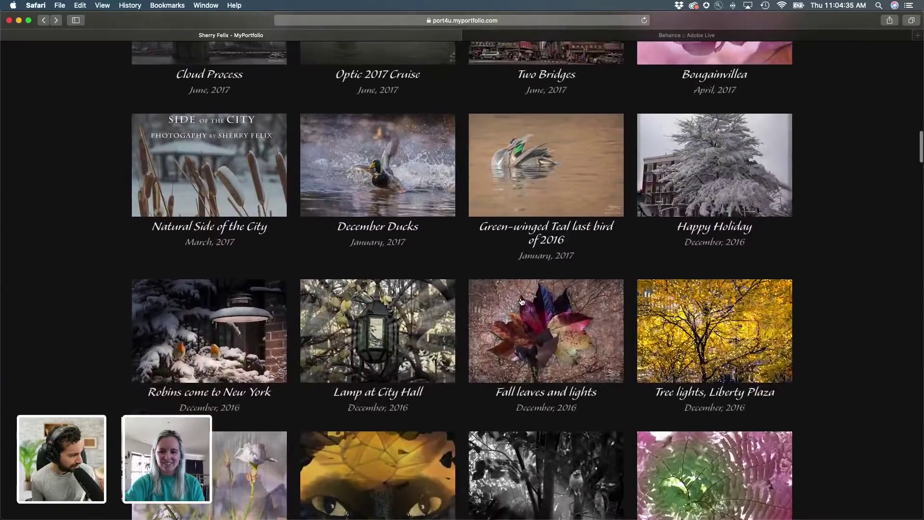
Step: Browse the older gallery projects from Robins come to New York down to the 2014 Central Park bird photos
scroll(522, 301, "down", 3)
scroll(521, 302, "up", 1)
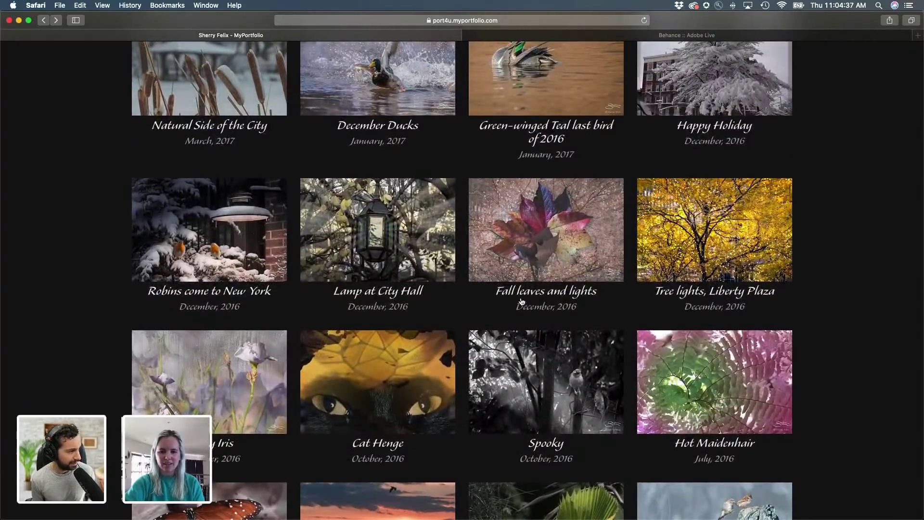
scroll(521, 302, "up", 3)
scroll(522, 301, "down", 8)
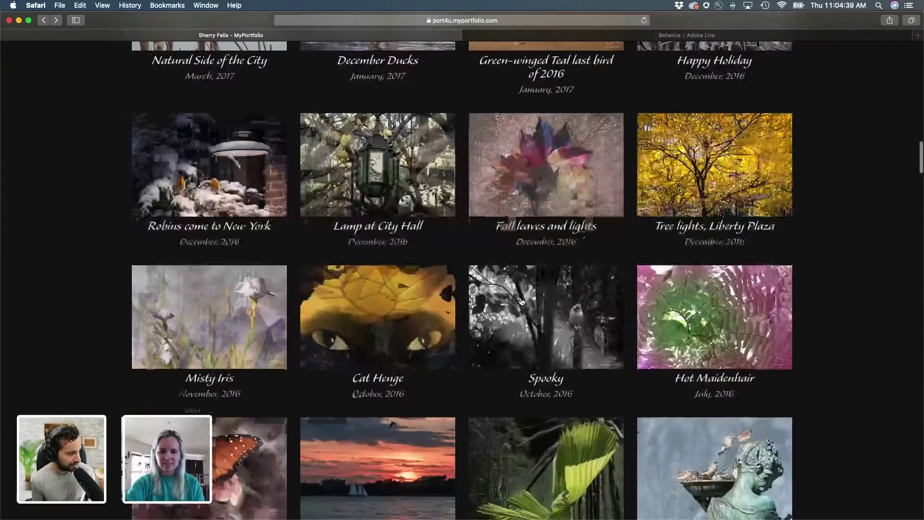
scroll(521, 301, "down", 3)
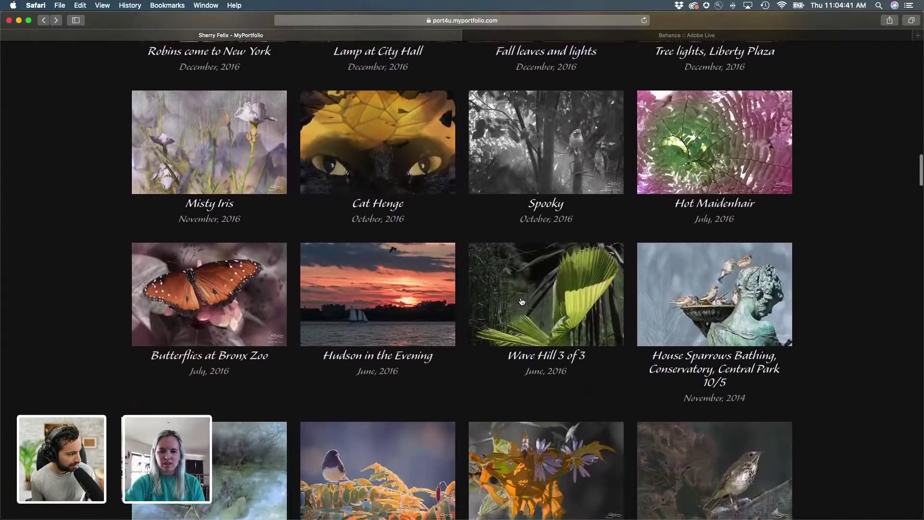
scroll(521, 302, "down", 5)
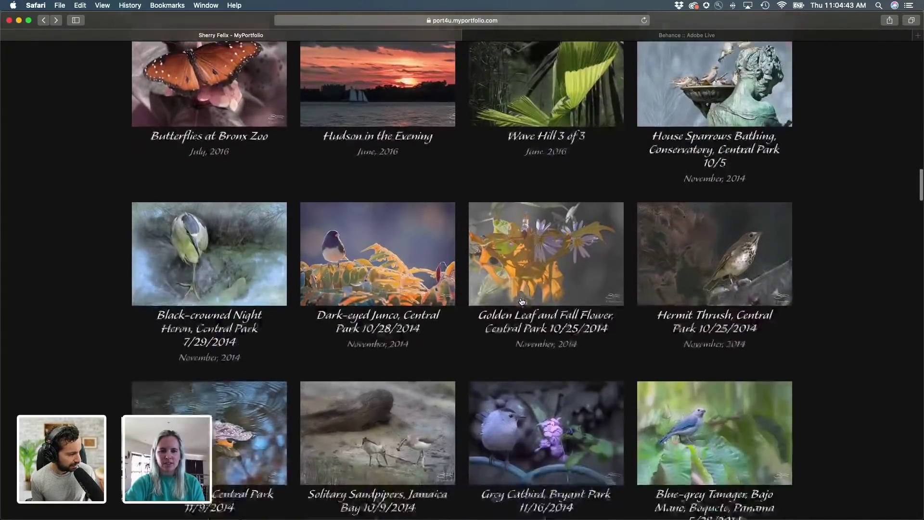
scroll(522, 301, "up", 1)
scroll(522, 301, "down", 3)
scroll(522, 302, "up", 1)
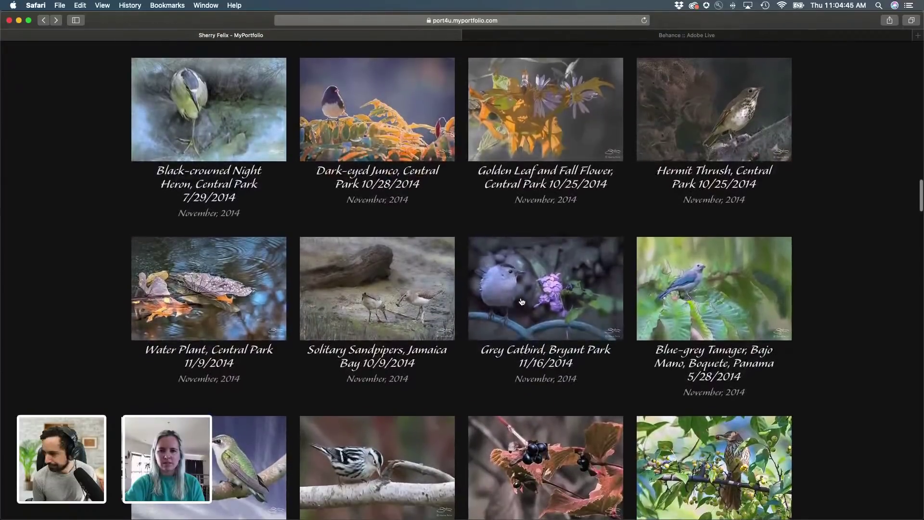
scroll(522, 301, "up", 1)
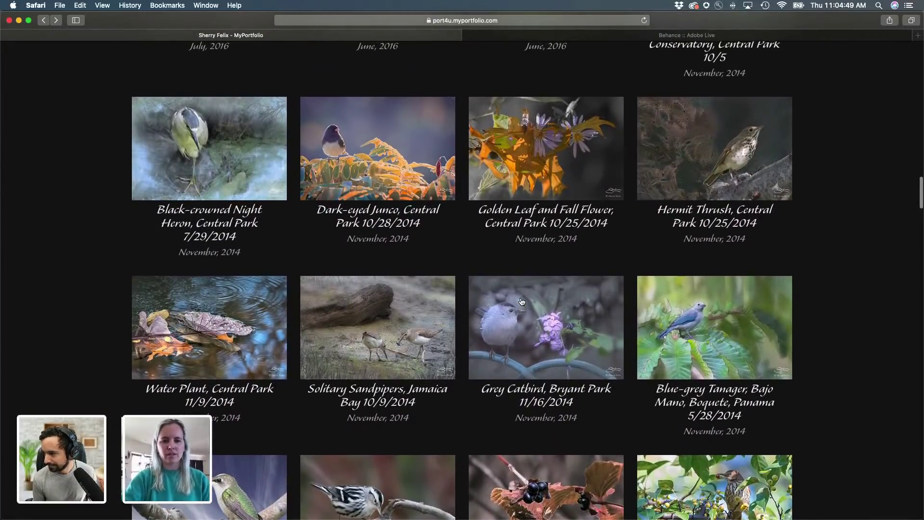
Step: Open the Scarlet Tan project from the upper part of the gallery and bring its full bird photo into view
scroll(521, 301, "up", 20)
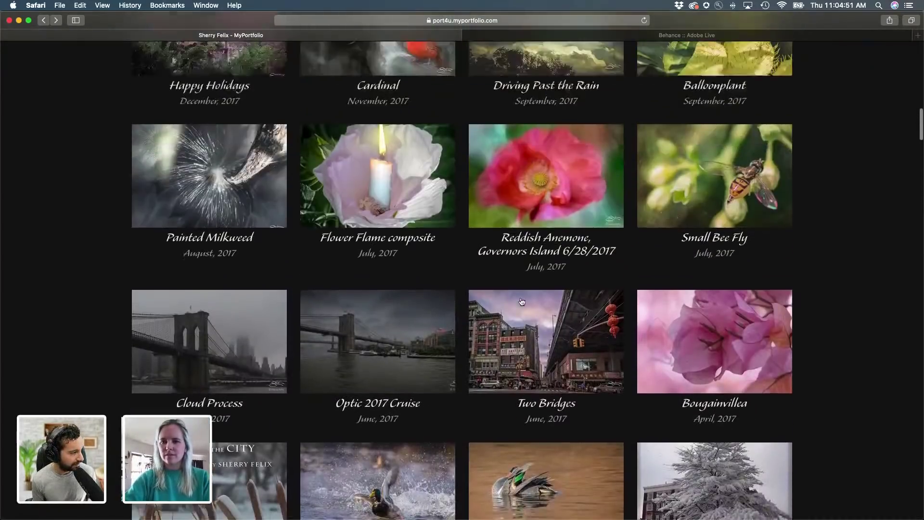
scroll(521, 302, "up", 15)
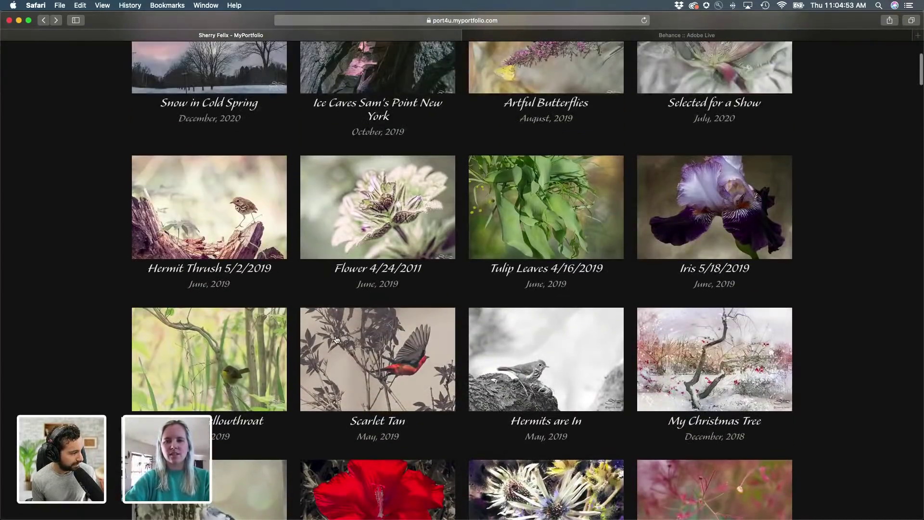
left_click(335, 339)
scroll(344, 348, "down", 2)
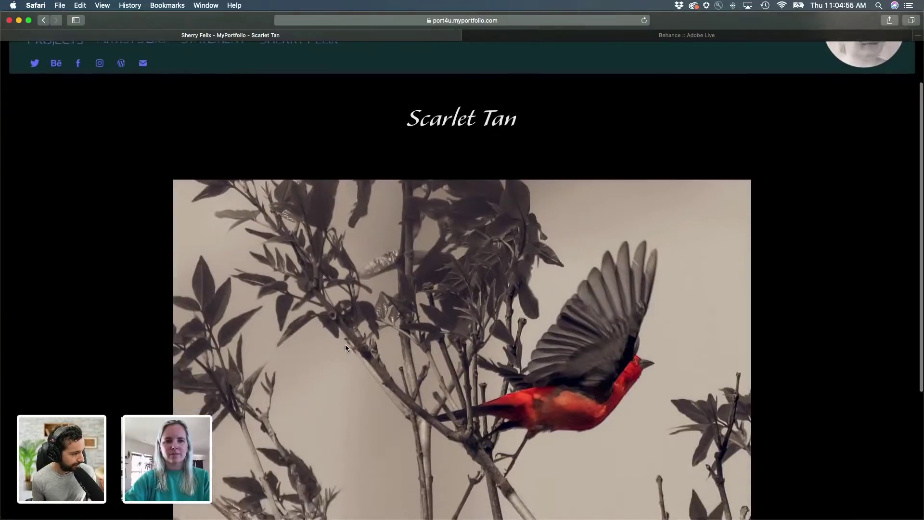
scroll(345, 345, "down", 3)
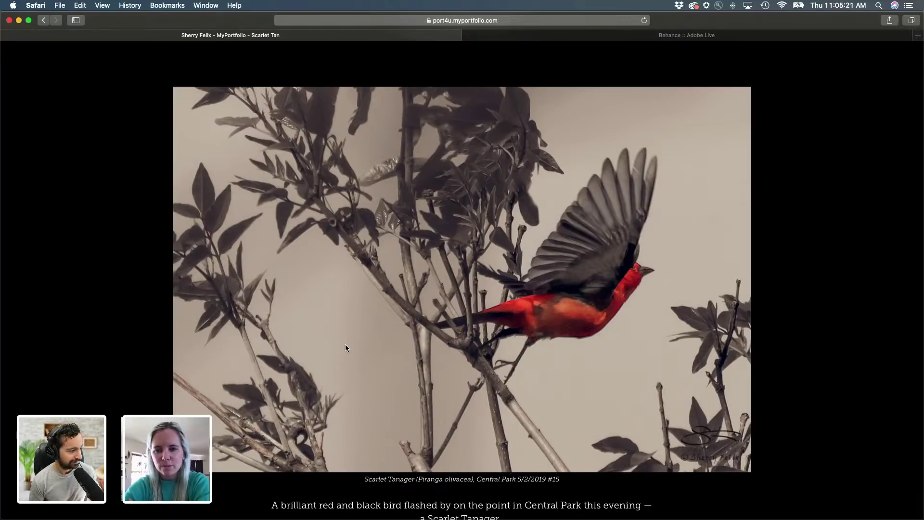
Step: Examine the red bird against the muted branches in the Scarlet Tan photo and read the text below it
scroll(345, 345, "up", 2)
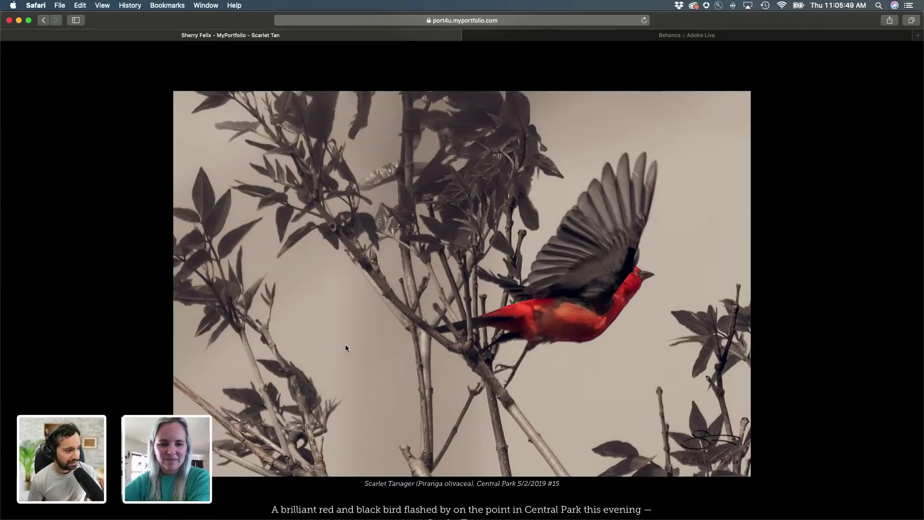
scroll(345, 345, "down", 2)
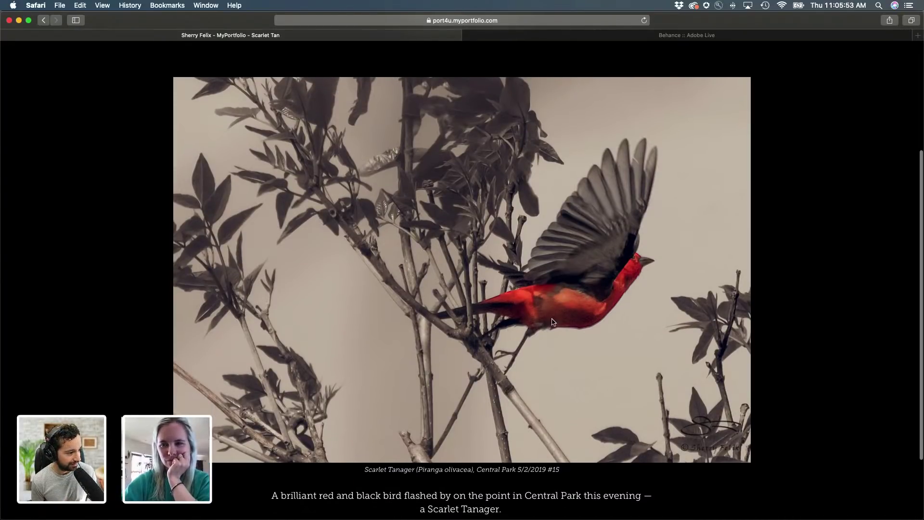
scroll(567, 314, "down", 2)
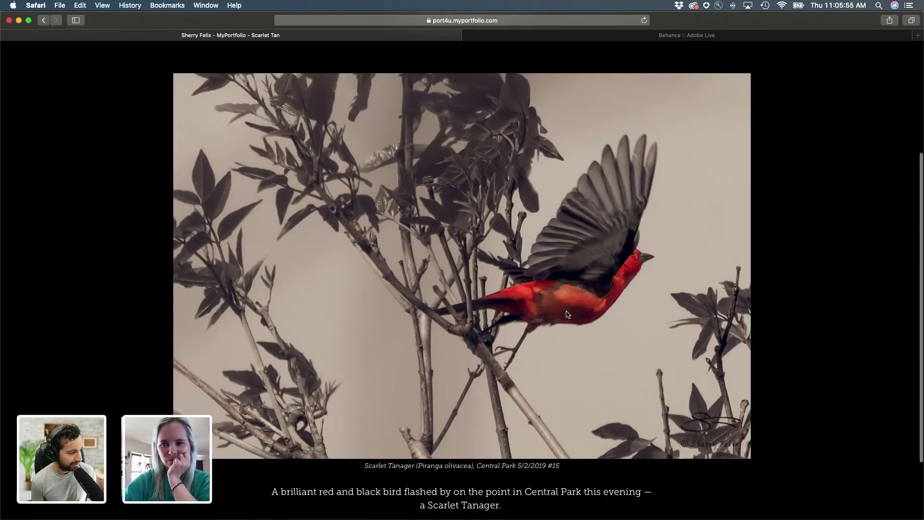
scroll(566, 313, "down", 5)
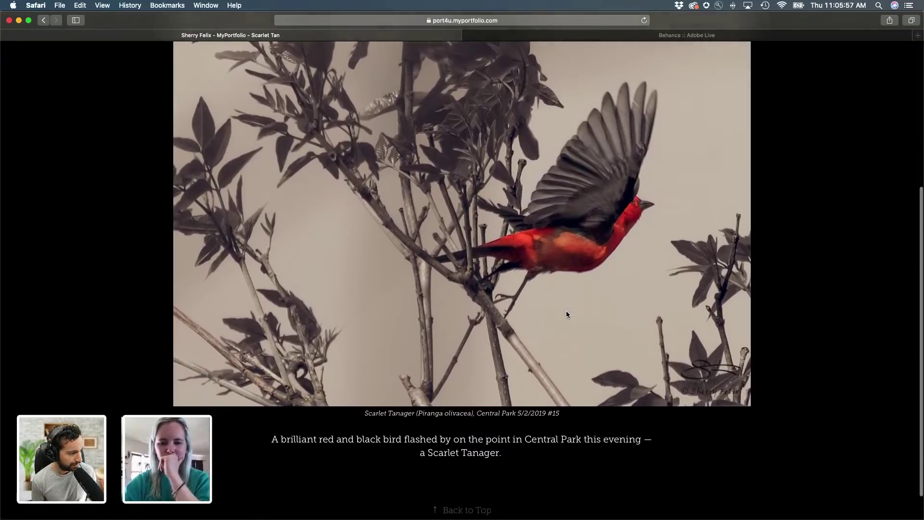
scroll(566, 315, "up", 7)
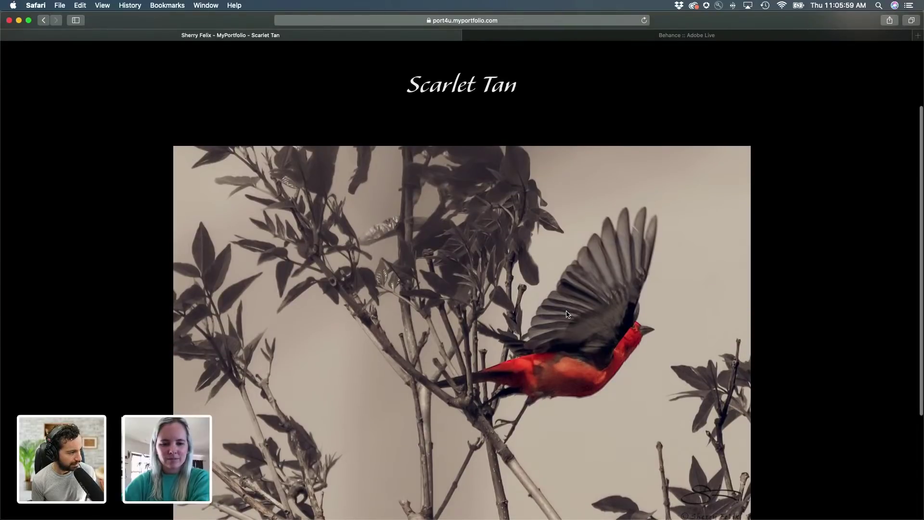
Step: Go back to the gallery, look through the 2016 and 2017 projects, and open the Cloud Process project
key("cmd+[")
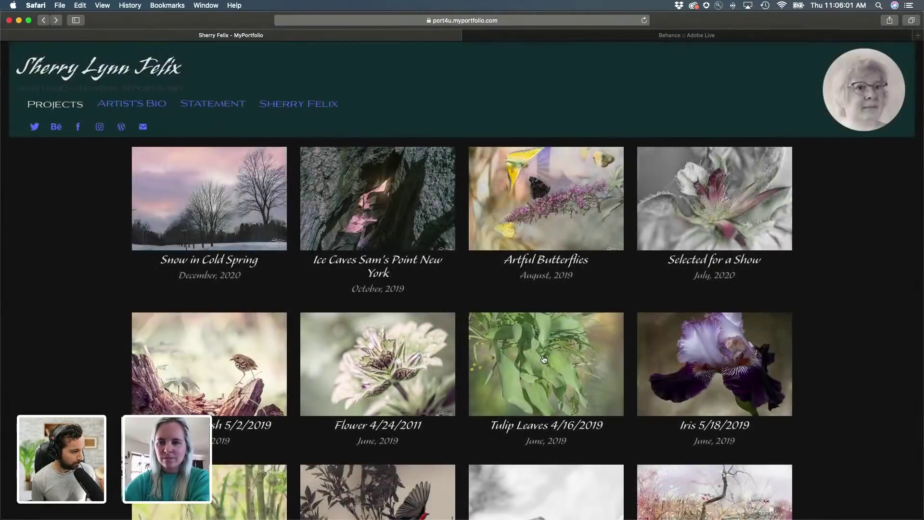
scroll(553, 337, "down", 10)
scroll(544, 359, "down", 8)
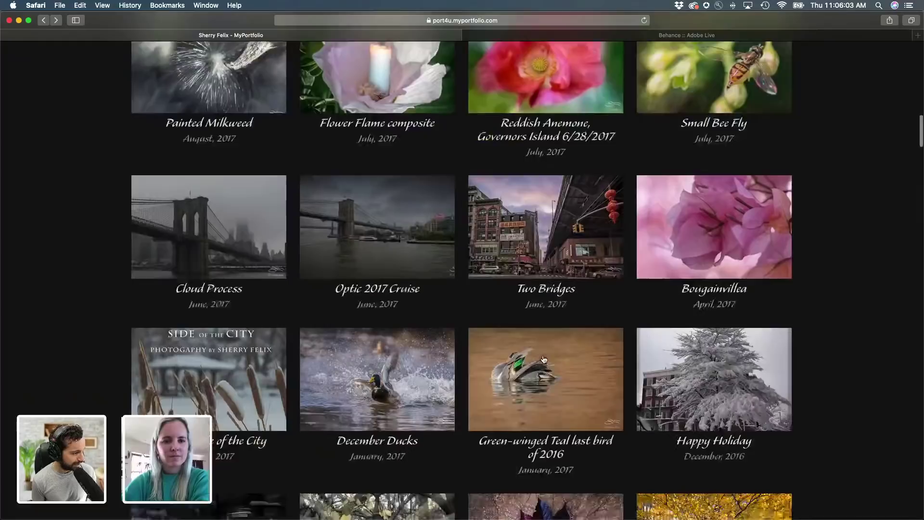
scroll(544, 359, "down", 2)
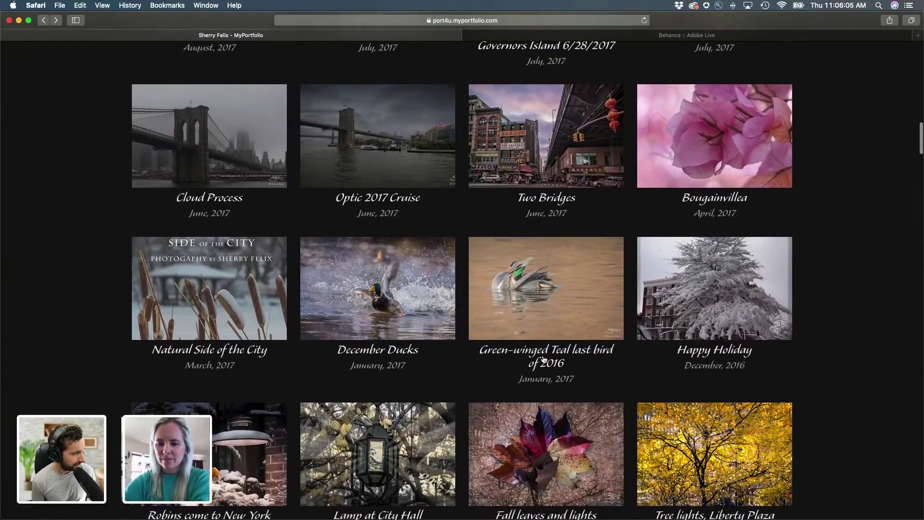
scroll(543, 358, "down", 6)
scroll(544, 358, "down", 8)
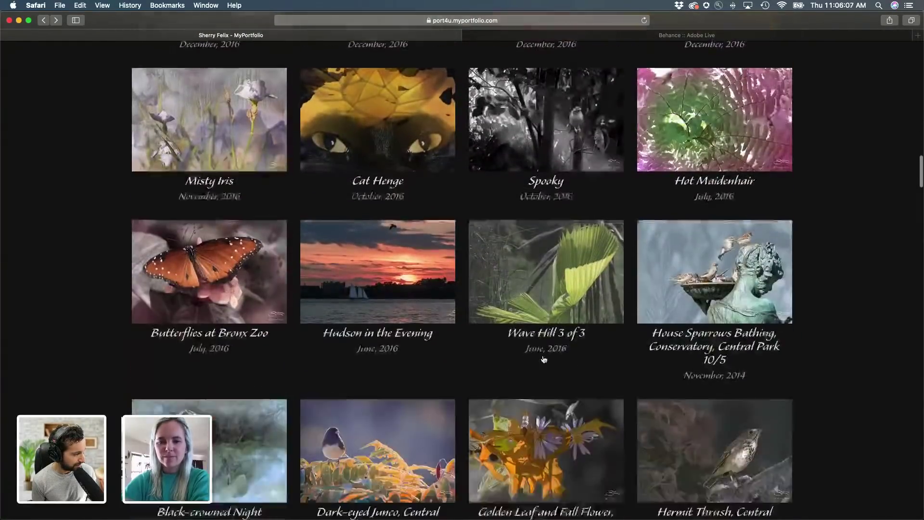
scroll(544, 358, "up", 20)
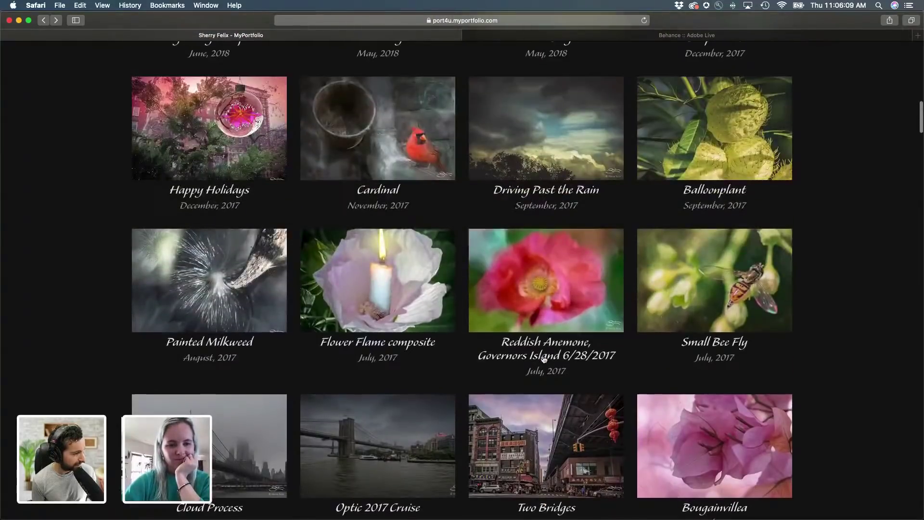
scroll(374, 347, "down", 3)
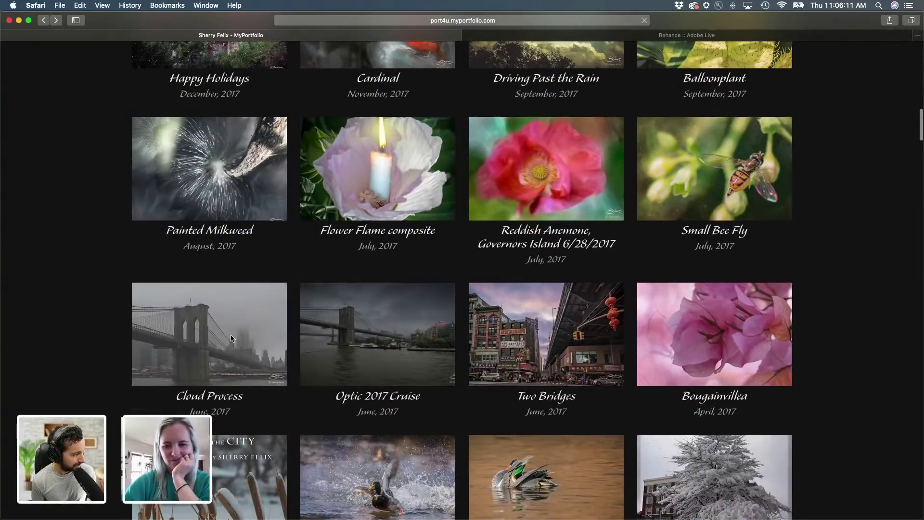
left_click(231, 337)
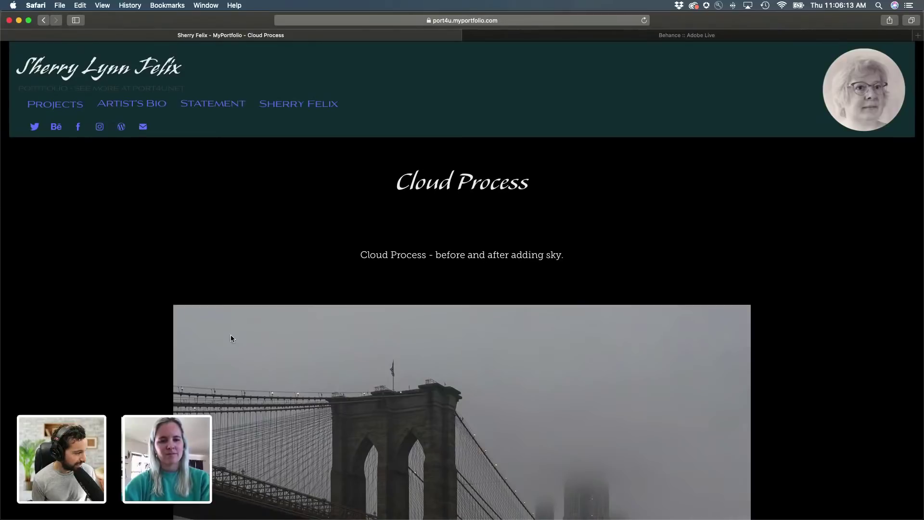
Step: View the before and after Brooklyn Bridge photos in the Cloud Process project, down to the full edited version
scroll(231, 338, "down", 5)
scroll(230, 338, "down", 3)
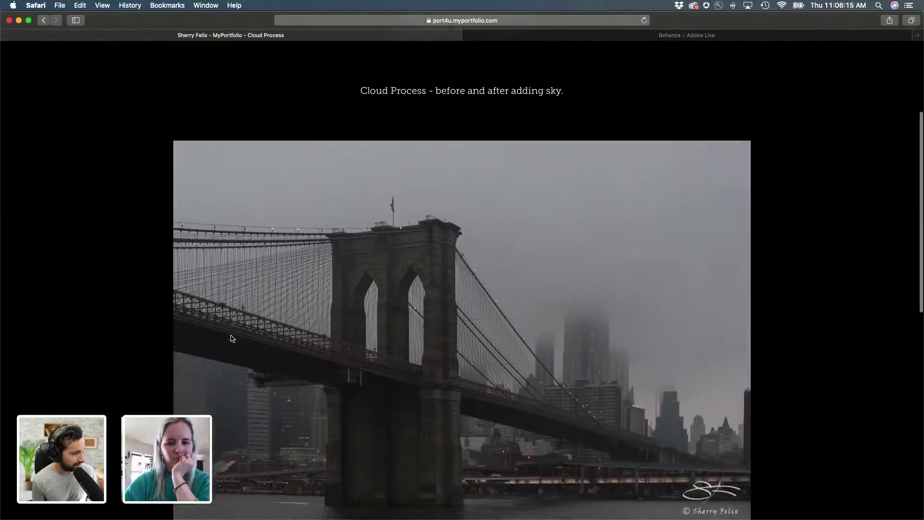
scroll(230, 338, "down", 6)
scroll(230, 338, "down", 9)
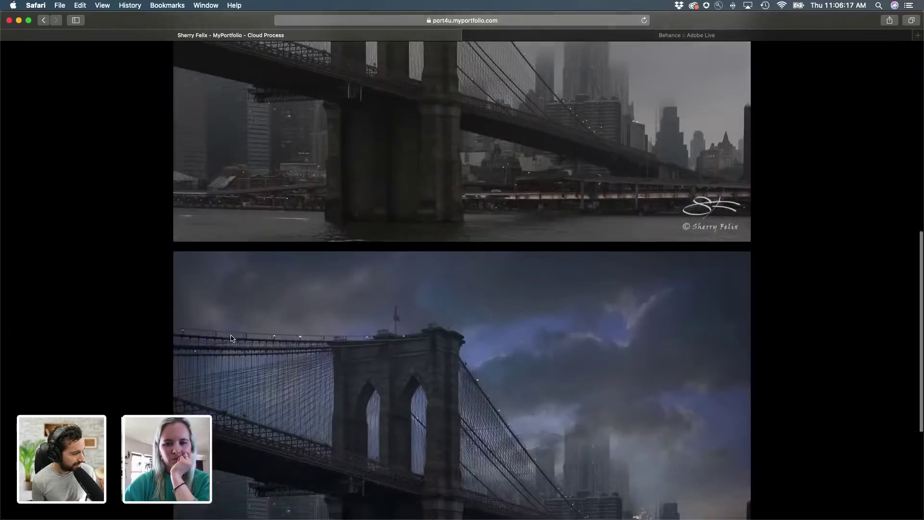
scroll(231, 338, "up", 8)
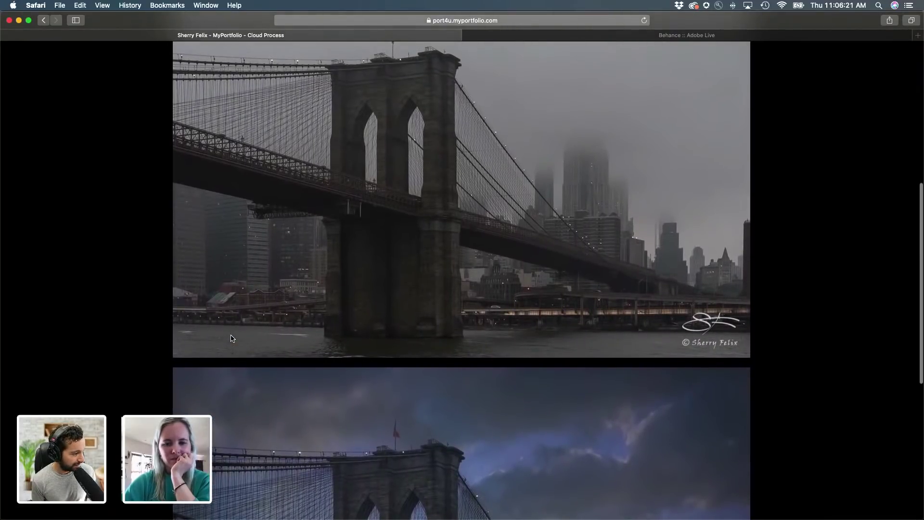
scroll(231, 338, "up", 2)
scroll(230, 338, "down", 7)
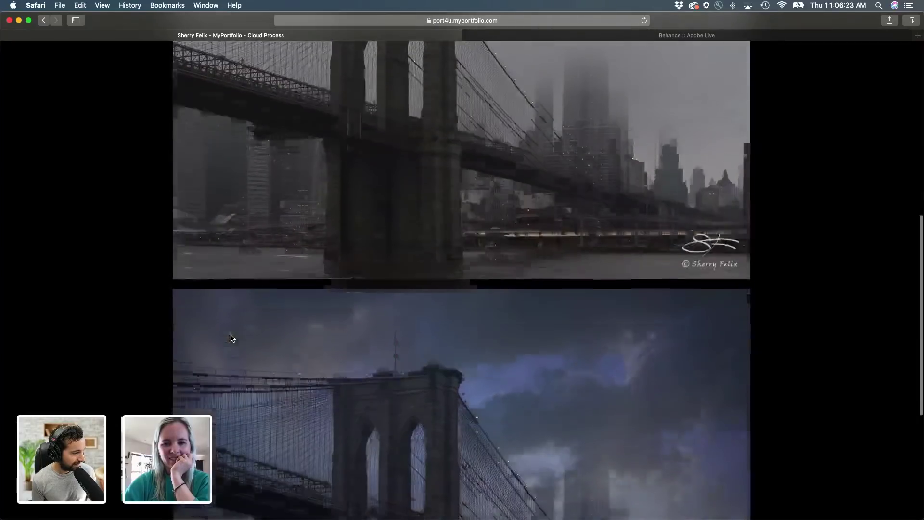
scroll(230, 338, "up", 3)
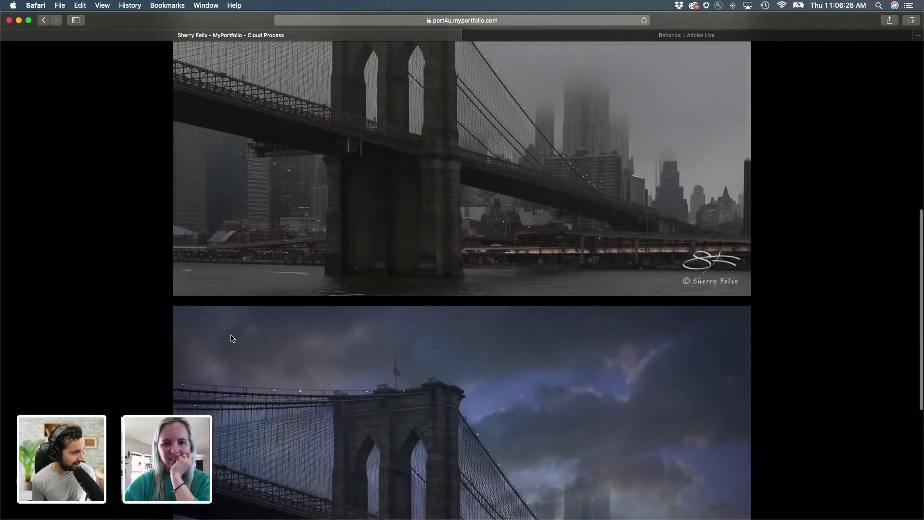
scroll(231, 338, "down", 3)
scroll(230, 338, "down", 2)
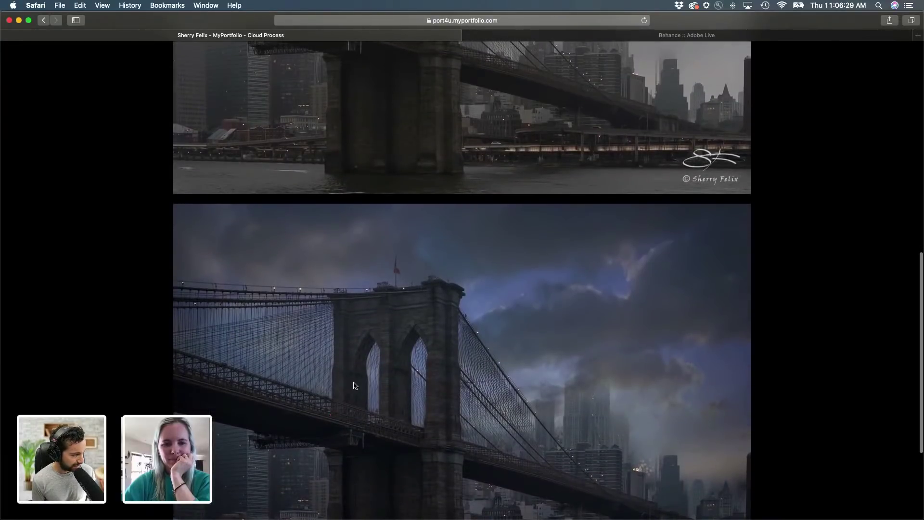
scroll(269, 351, "up", 1)
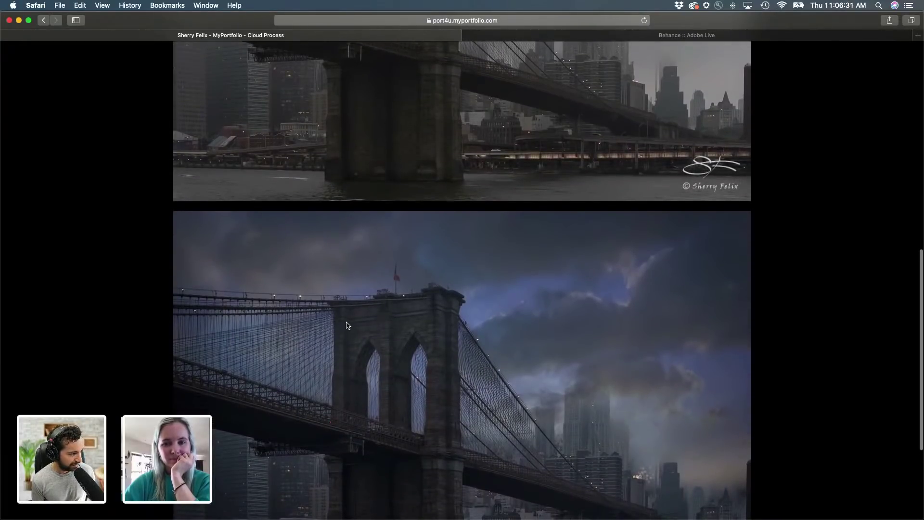
scroll(345, 367, "down", 5)
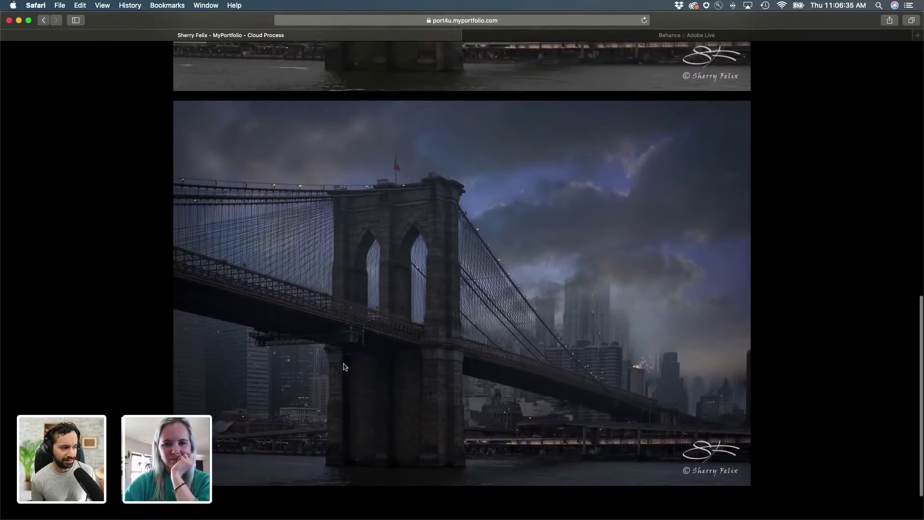
Step: Compare the foggy sky of the original bridge photo with the dark clouds added in the edited version
scroll(345, 366, "up", 2)
scroll(345, 367, "up", 15)
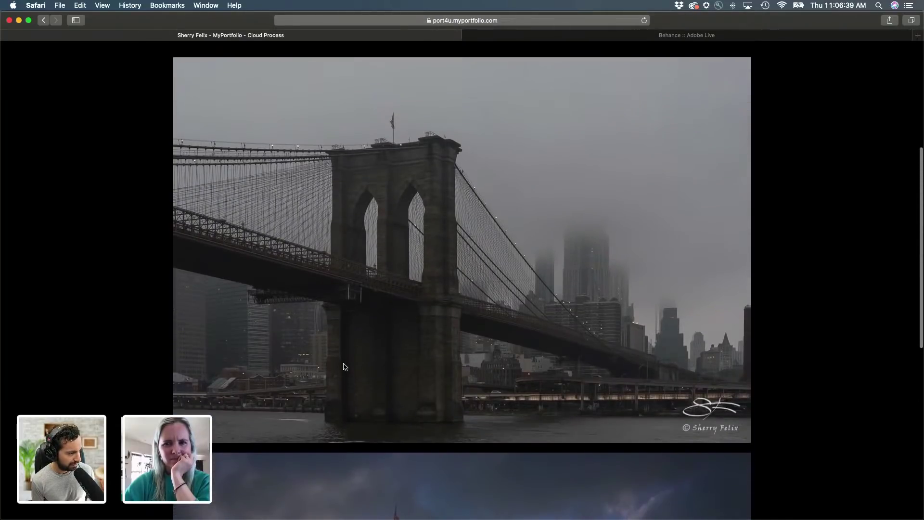
scroll(345, 366, "up", 2)
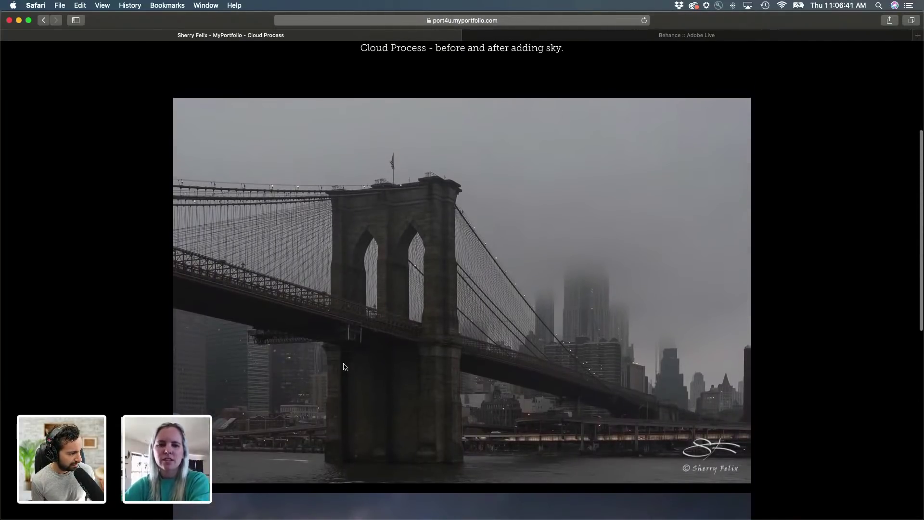
scroll(345, 366, "down", 12)
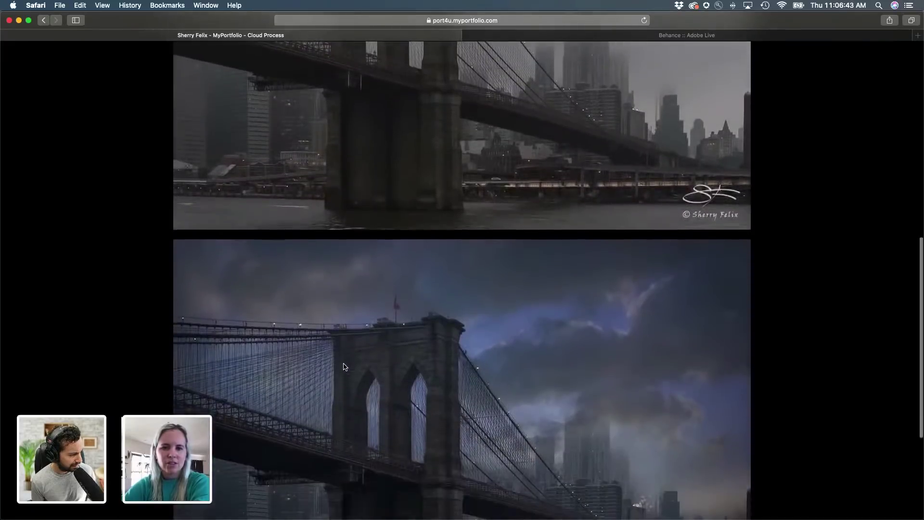
scroll(345, 366, "up", 4)
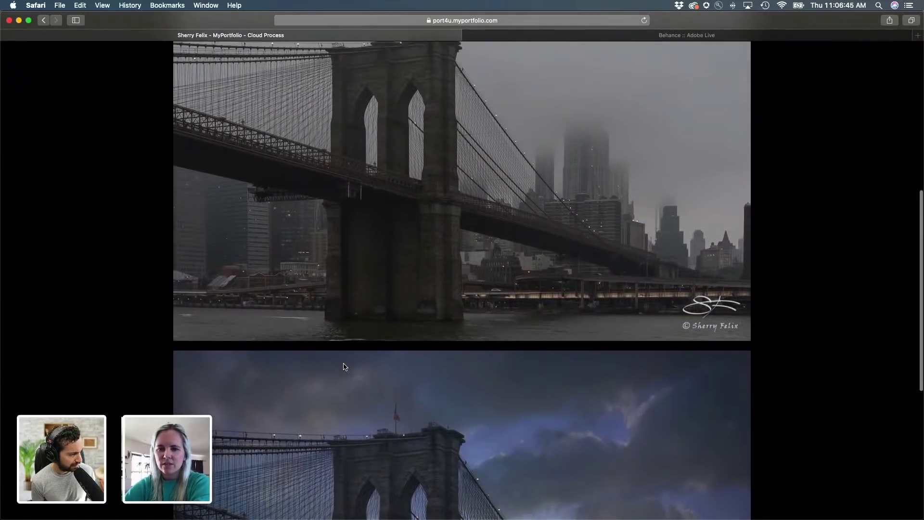
scroll(345, 367, "down", 5)
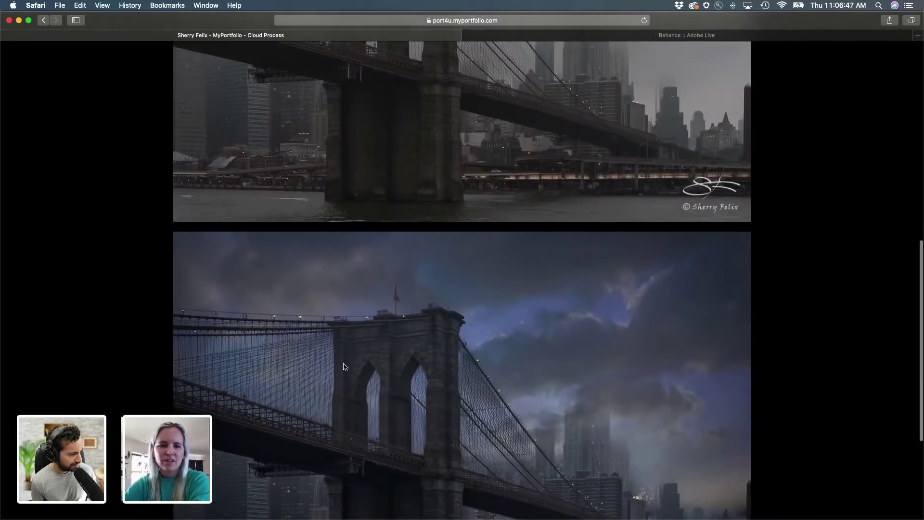
scroll(345, 366, "up", 3)
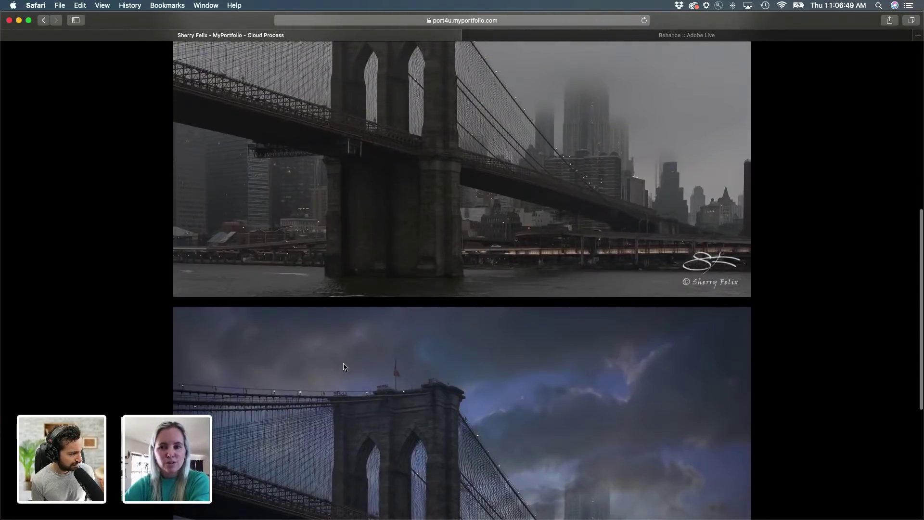
scroll(345, 367, "down", 7)
scroll(345, 367, "up", 5)
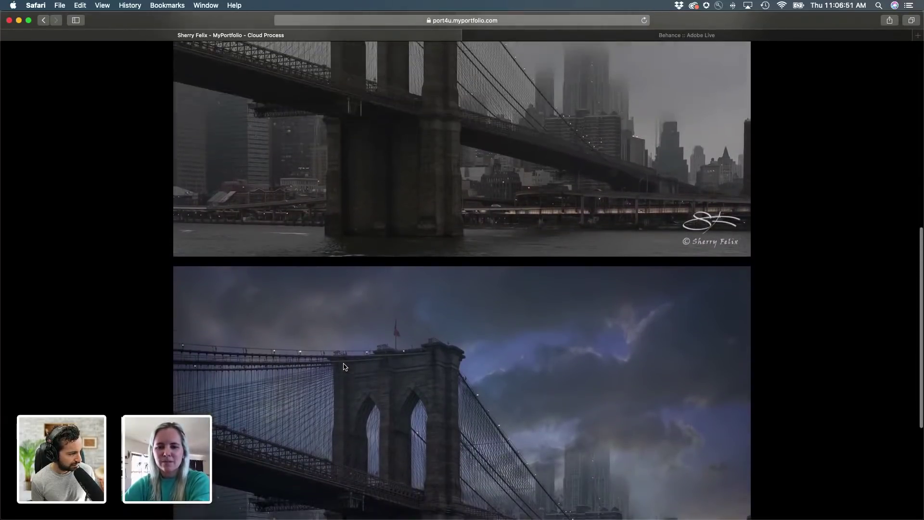
scroll(345, 367, "down", 6)
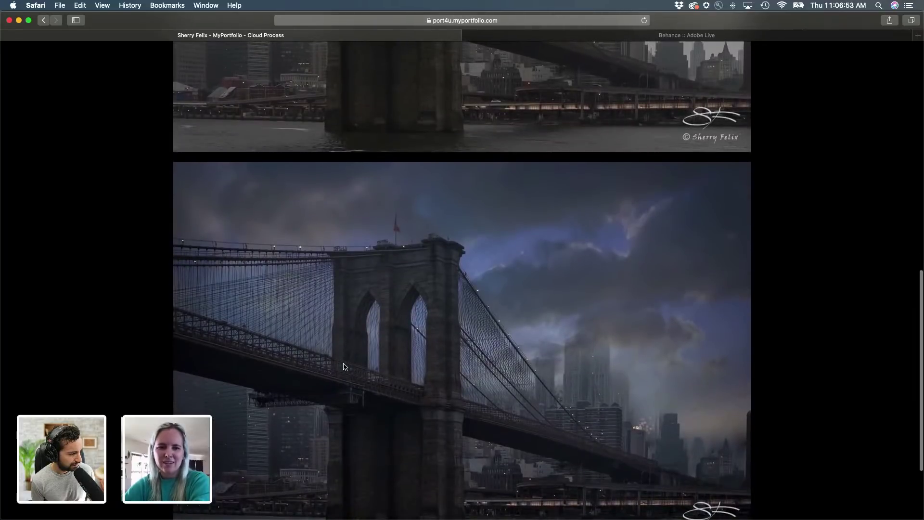
scroll(345, 366, "up", 4)
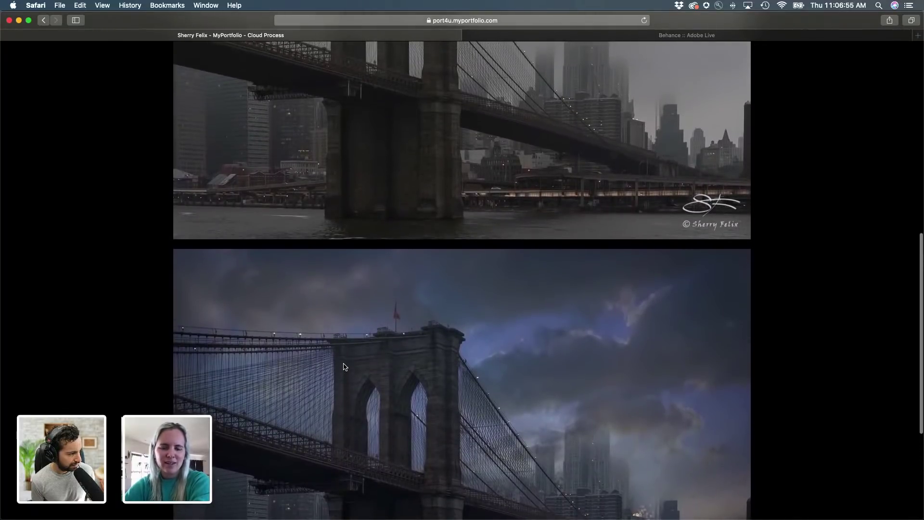
scroll(344, 367, "down", 5)
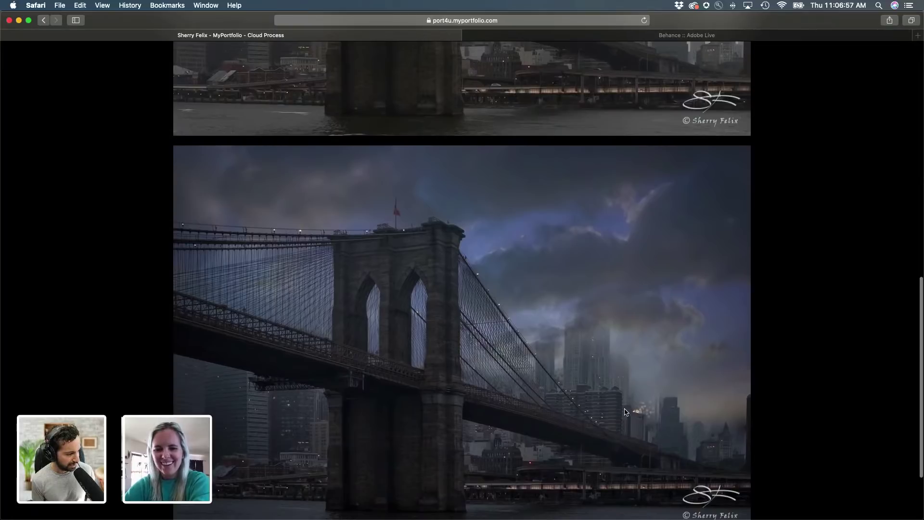
Step: Examine the skyline beside the bridge up close in both photos, then return to the full-size project page
scroll(642, 323, "up", 10)
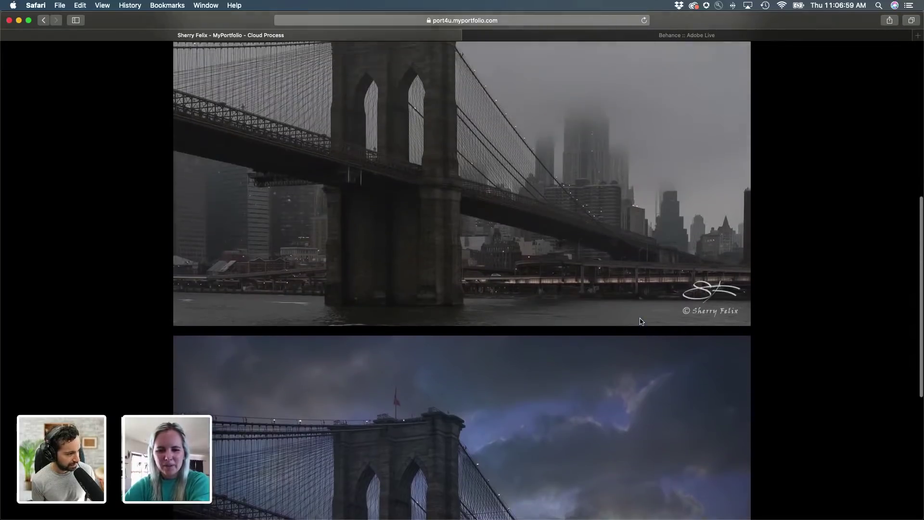
scroll(651, 243, "up", 5)
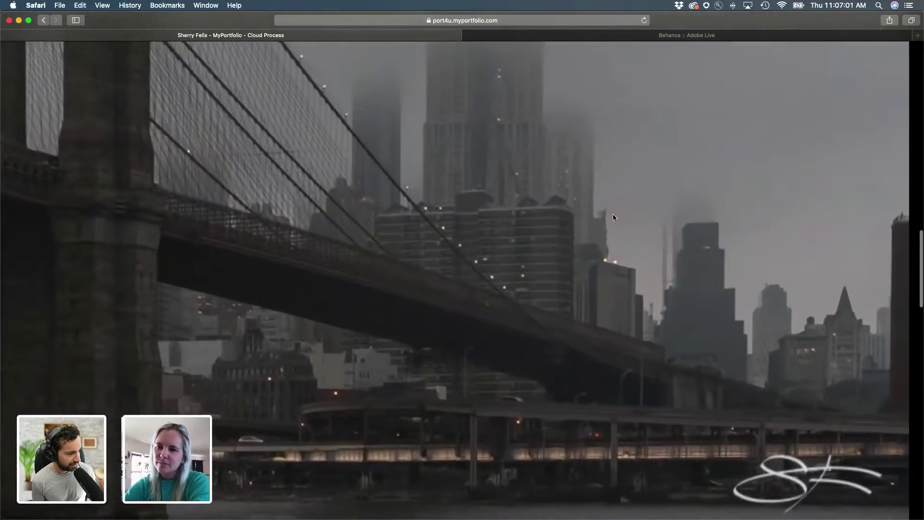
scroll(667, 240, "down", 5)
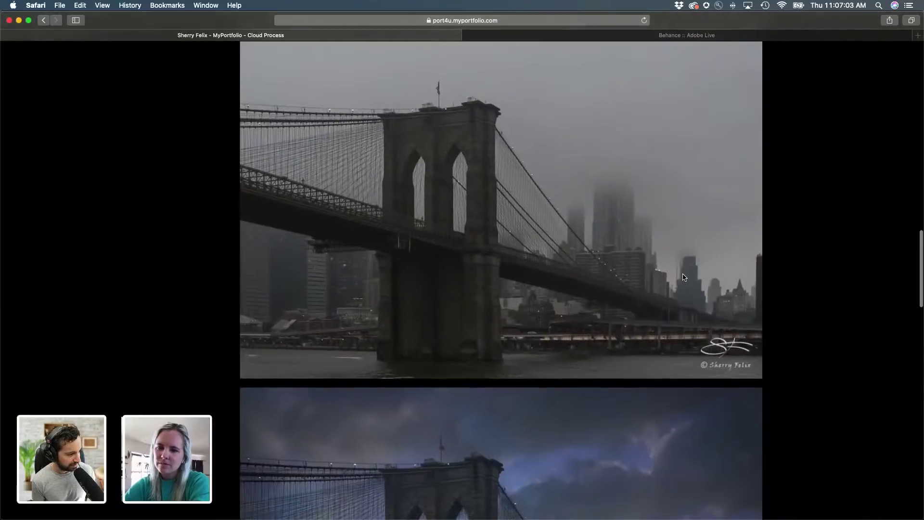
scroll(624, 413, "down", 5)
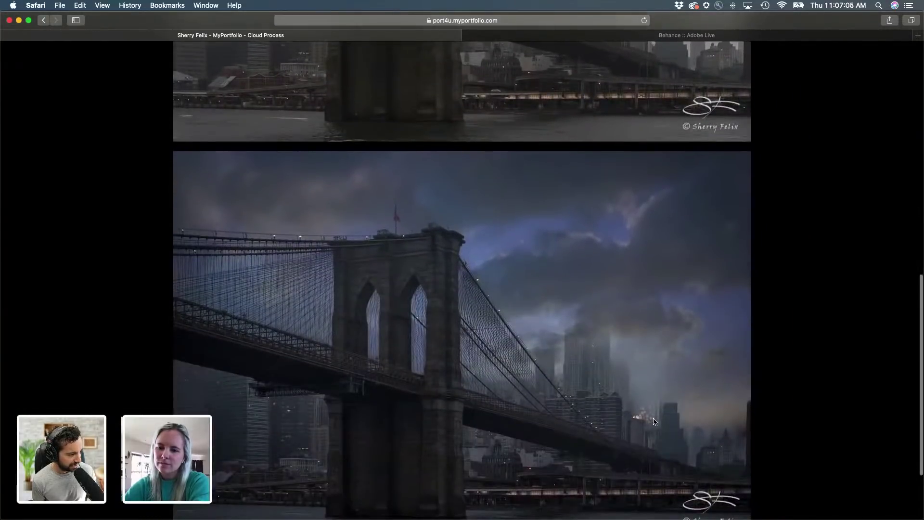
scroll(655, 422, "up", 5)
scroll(655, 422, "down", 5)
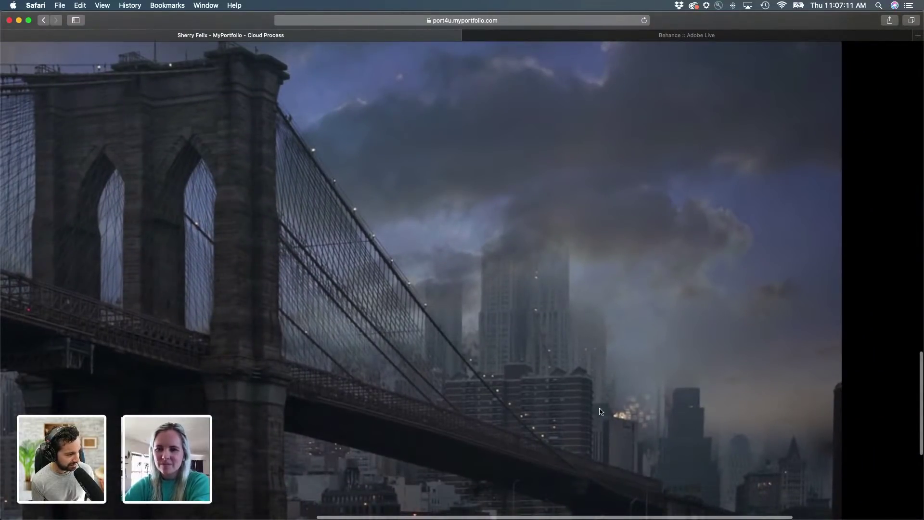
scroll(448, 361, "down", 8)
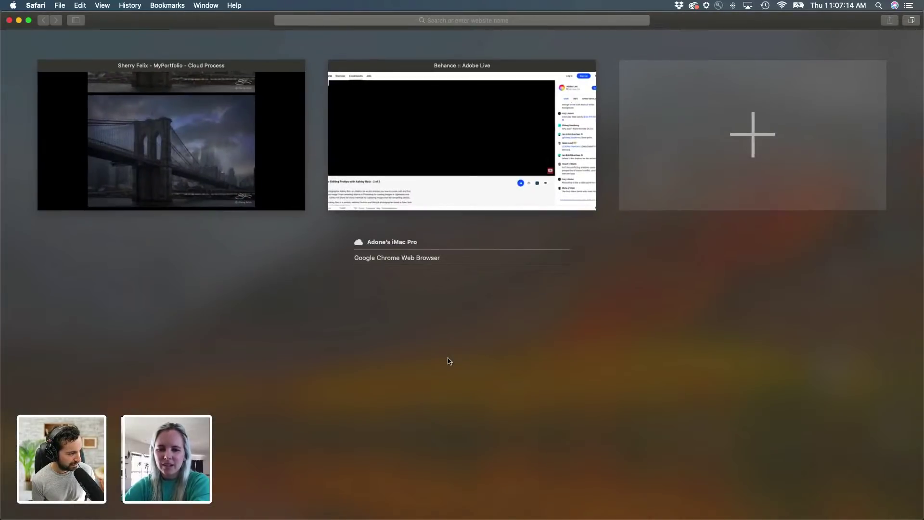
left_click(200, 172)
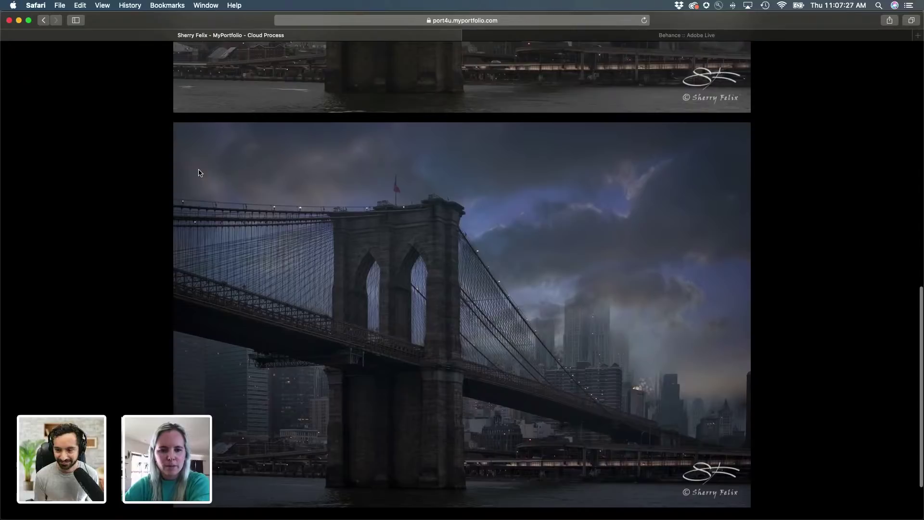
Step: Review the edited bridge photo and its added clouds once more, and go back from the project
scroll(200, 173, "up", 5)
scroll(200, 173, "down", 4)
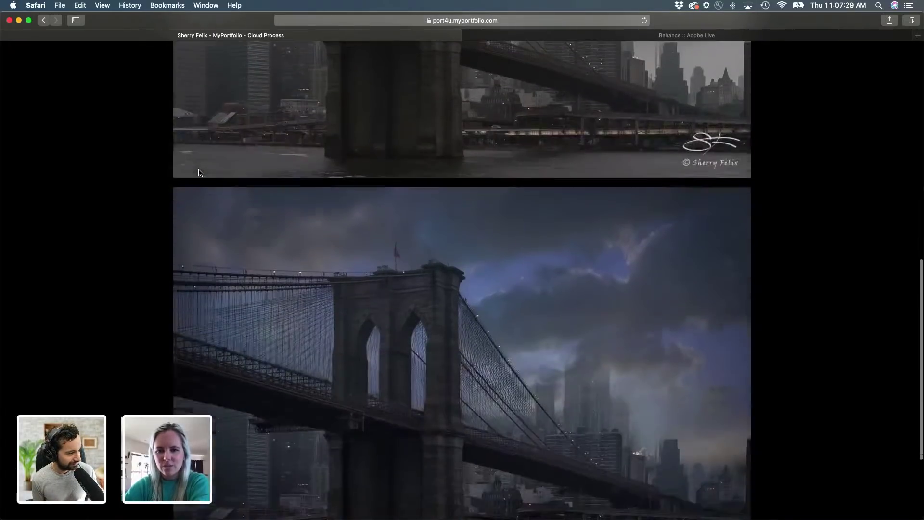
scroll(200, 173, "down", 2)
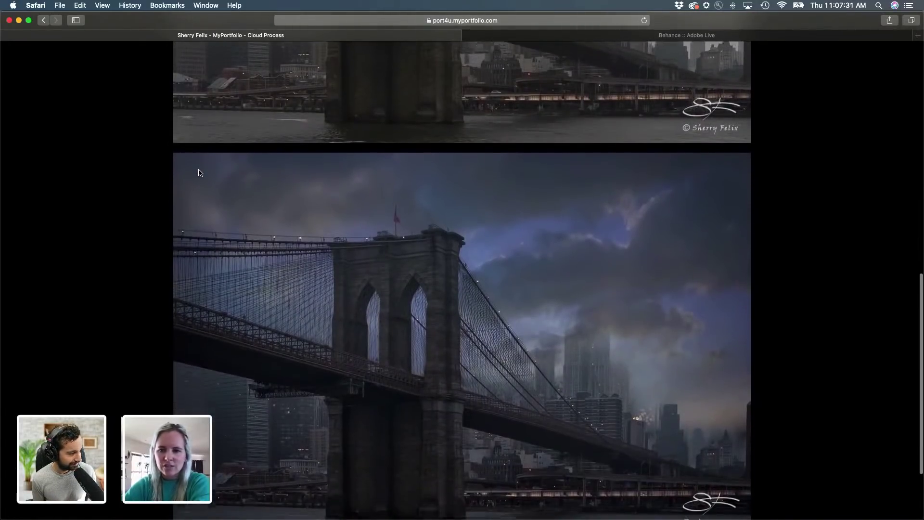
scroll(200, 172, "down", 1)
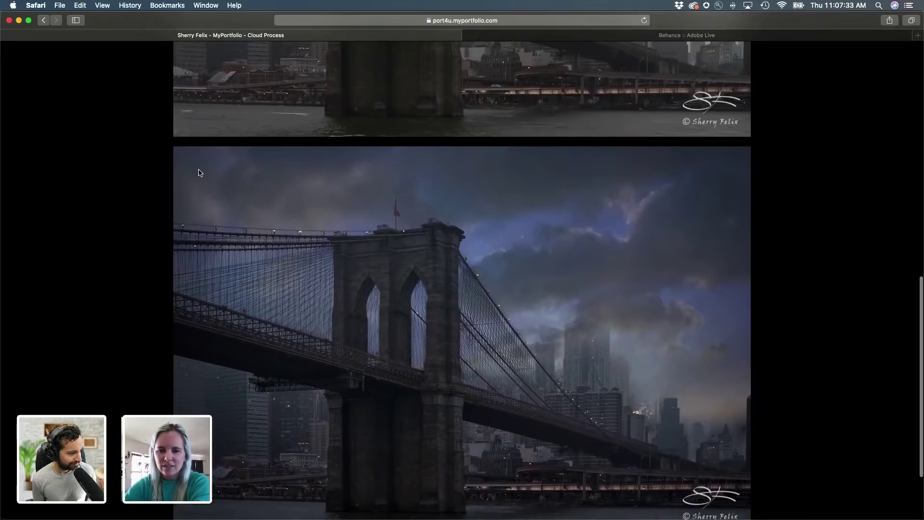
scroll(200, 173, "down", 1)
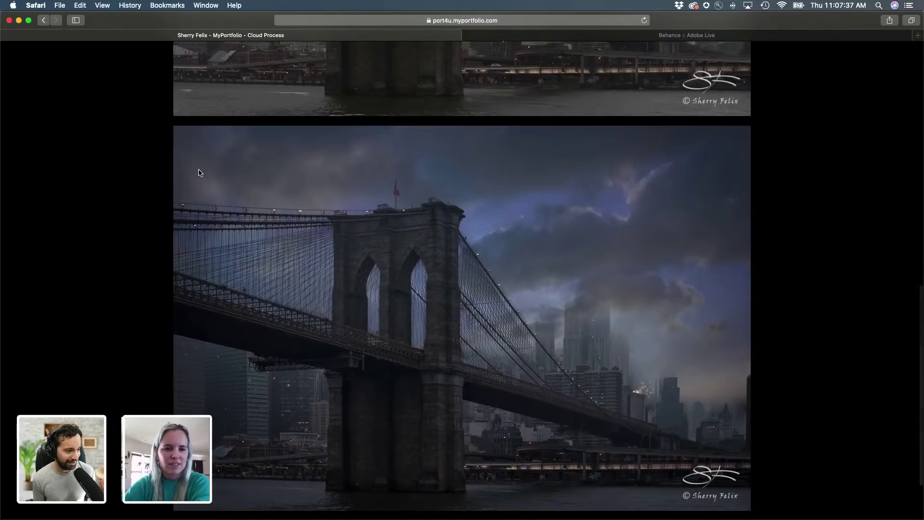
scroll(364, 236, "down", 1)
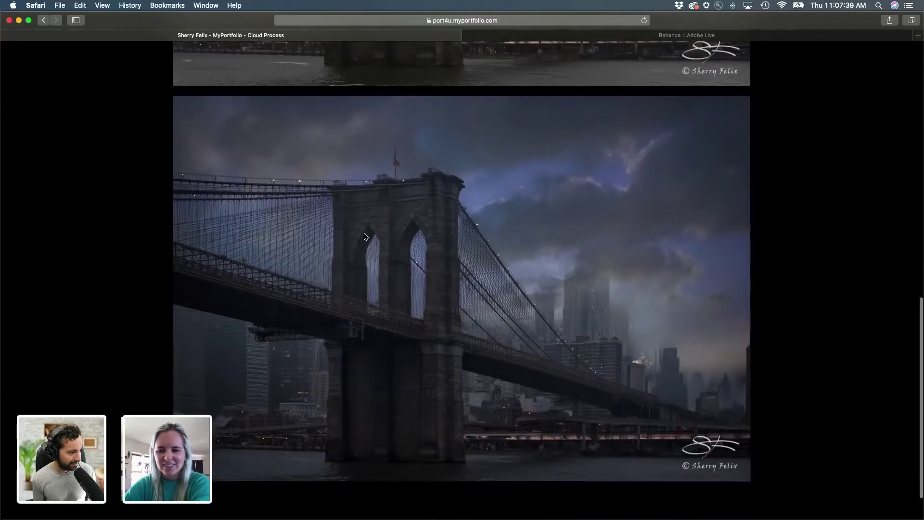
scroll(364, 236, "up", 1)
key("super+bracketleft")
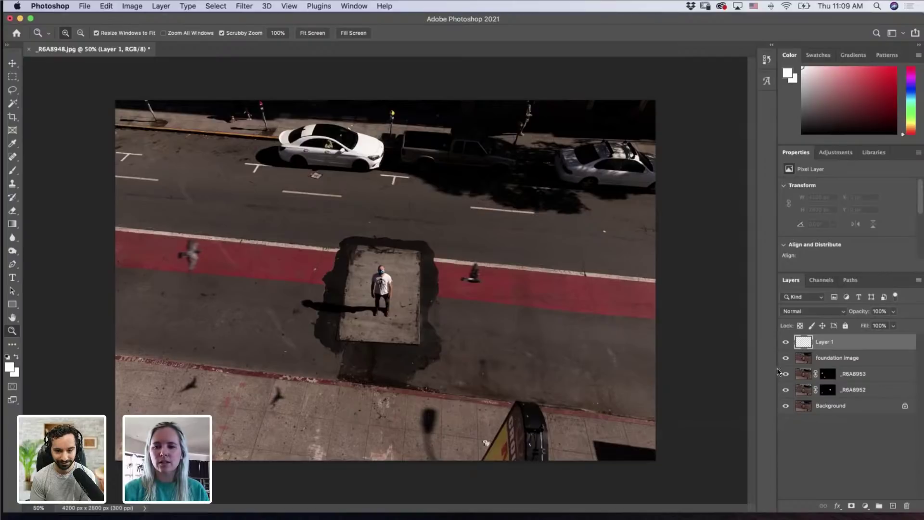
Step: In Photoshop, set the foreground color to a muted golden yellow and activate the Brush tool
left_click(10, 366)
mouse_move(394, 229)
left_mouse_down()
mouse_move(406, 219)
mouse_move(404, 227)
left_mouse_up()
left_click(475, 324)
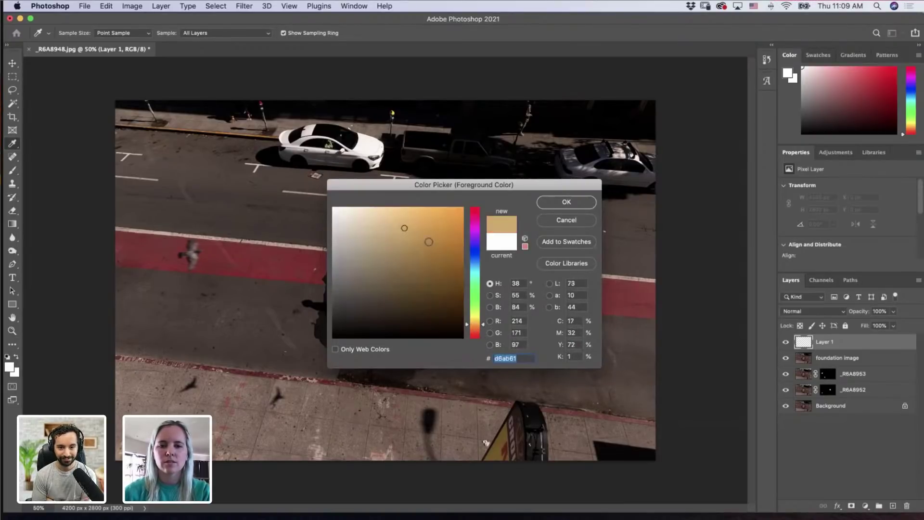
left_click(416, 227)
left_click(565, 202)
key("b")
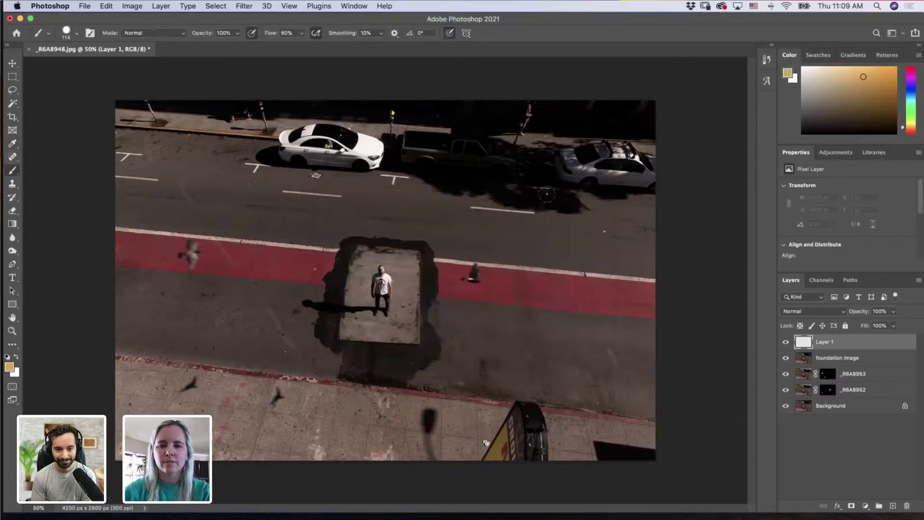
Step: Reduce the brush size to 26 px and circle the four stained or littered areas along the yellow curb behind the white car
key("z")
left_click(135, 113)
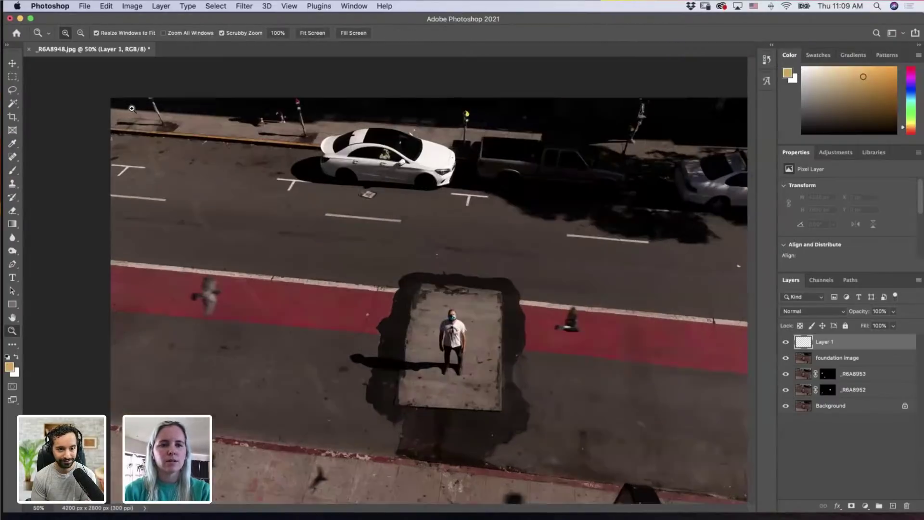
left_click_drag(137, 130, 204, 175)
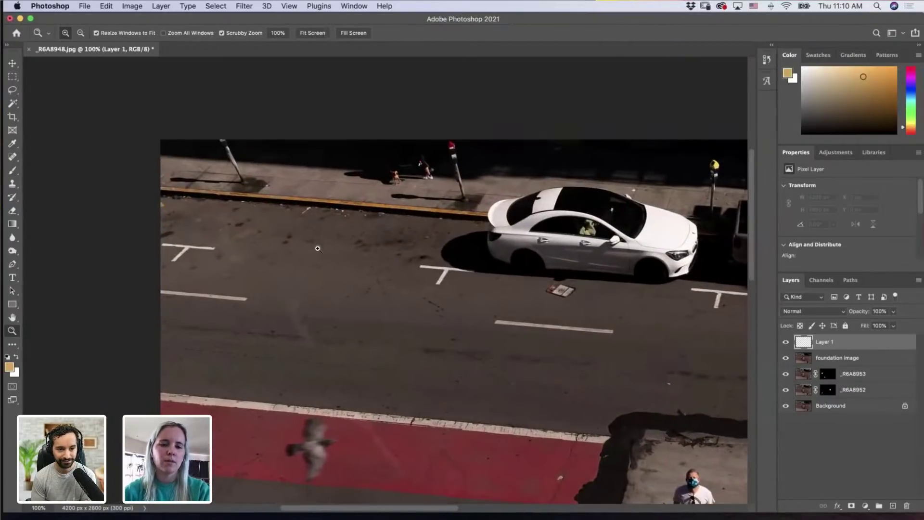
key("b")
left_click_drag(306, 242, 283, 244)
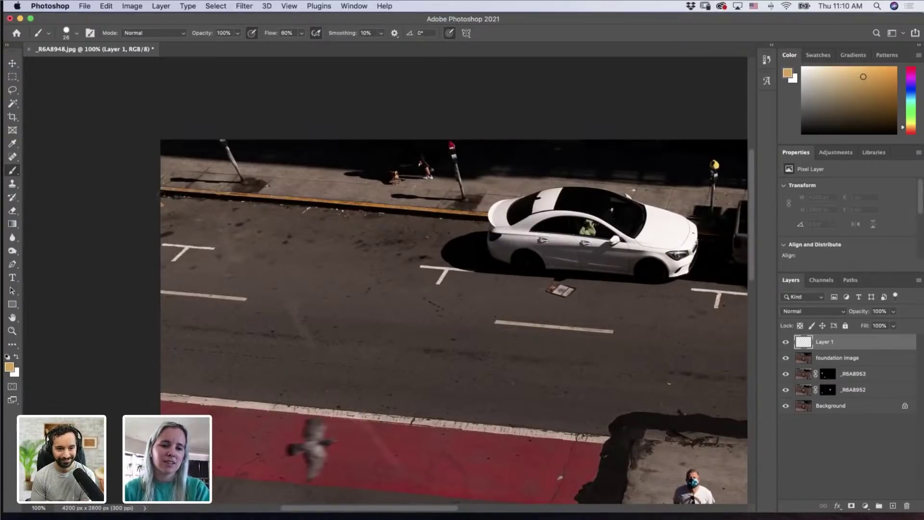
mouse_move(155, 191)
left_mouse_down()
mouse_move(158, 217)
mouse_move(185, 210)
mouse_move(162, 189)
left_mouse_up()
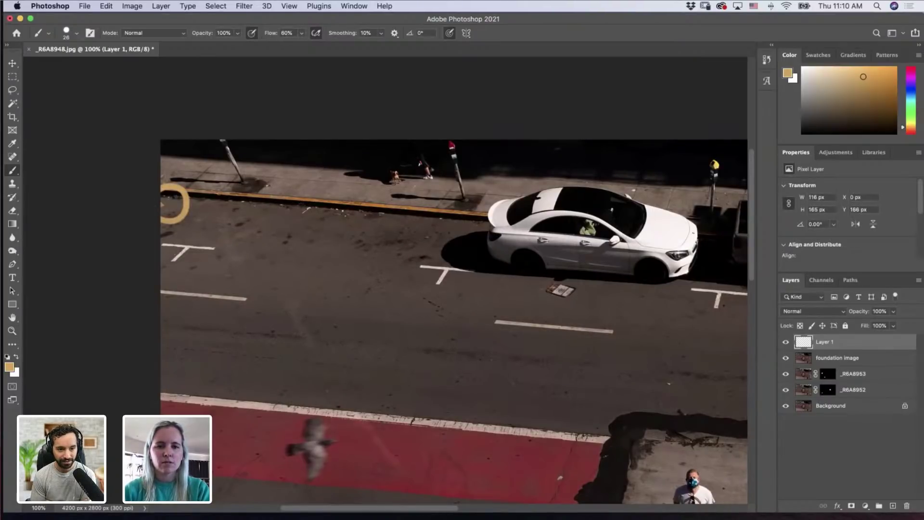
mouse_move(280, 229)
left_mouse_down()
mouse_move(307, 236)
mouse_move(279, 227)
left_mouse_up()
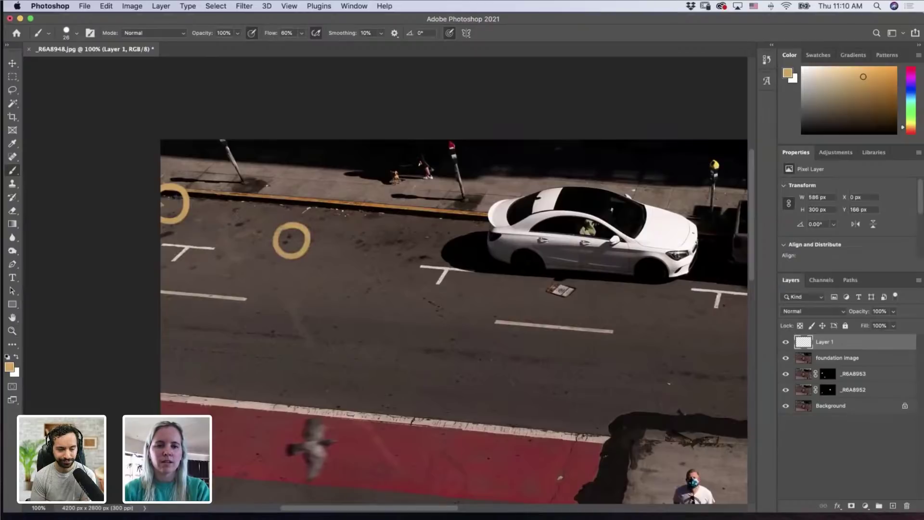
mouse_move(231, 206)
left_mouse_down()
mouse_move(231, 239)
mouse_move(250, 240)
mouse_move(263, 222)
mouse_move(233, 205)
left_mouse_up()
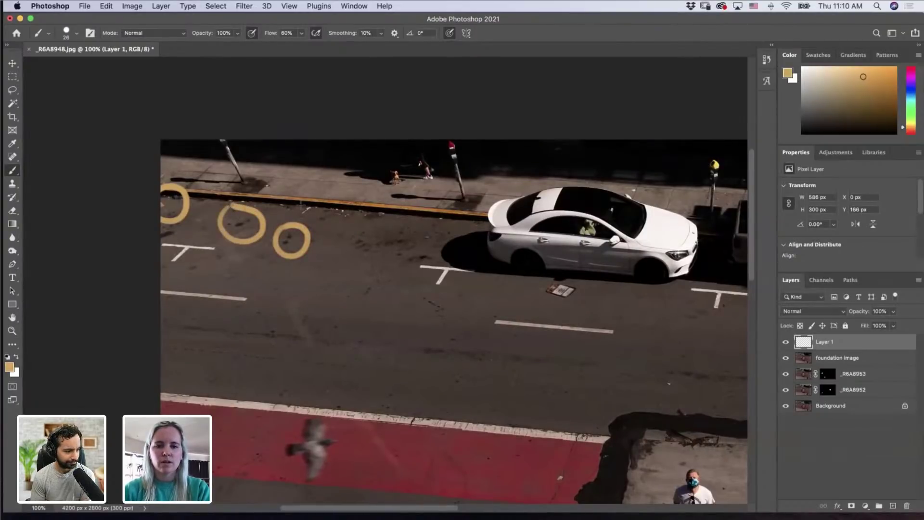
mouse_move(301, 206)
left_mouse_down()
mouse_move(298, 217)
mouse_move(383, 224)
mouse_move(366, 211)
mouse_move(305, 206)
left_mouse_up()
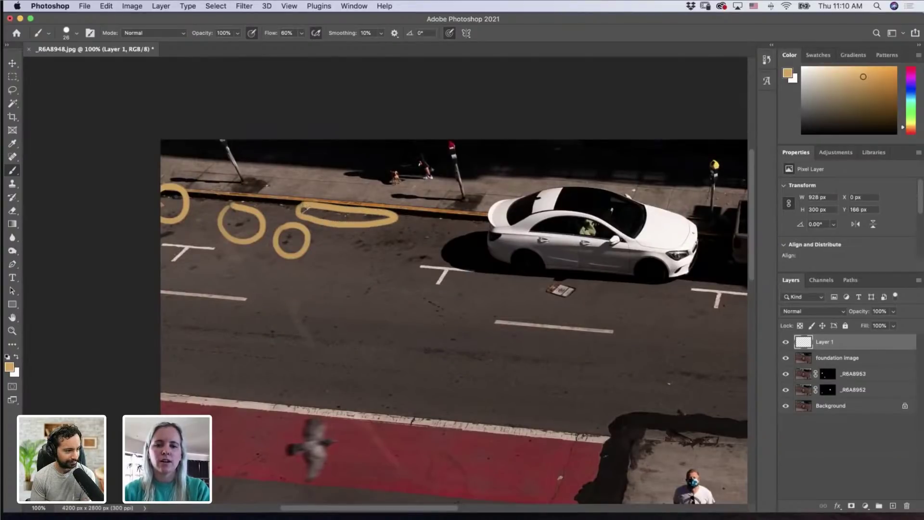
Step: Circle the litter on the road below the white car, the small figures on the sidewalk, and the white car with its shadow
left_click_drag(451, 282, 445, 412)
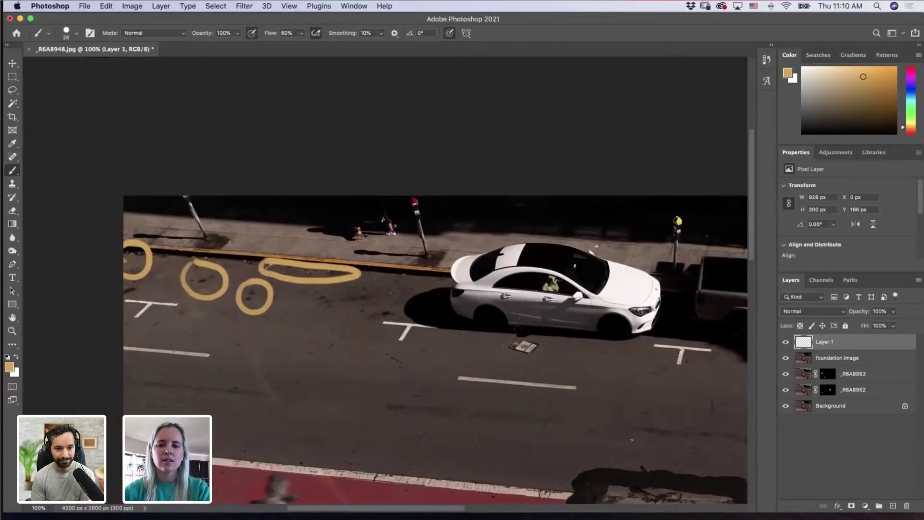
mouse_move(512, 336)
left_mouse_down()
mouse_move(503, 354)
mouse_move(525, 365)
mouse_move(546, 348)
mouse_move(516, 335)
left_mouse_up()
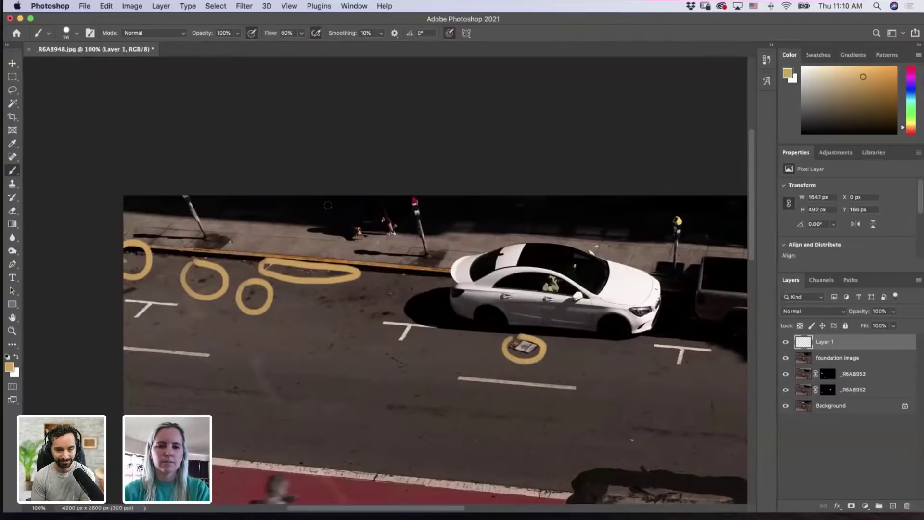
mouse_move(336, 192)
left_mouse_down()
mouse_move(340, 222)
mouse_move(309, 224)
mouse_move(302, 229)
mouse_move(312, 238)
mouse_move(354, 248)
mouse_move(405, 232)
mouse_move(394, 195)
mouse_move(329, 196)
left_mouse_up()
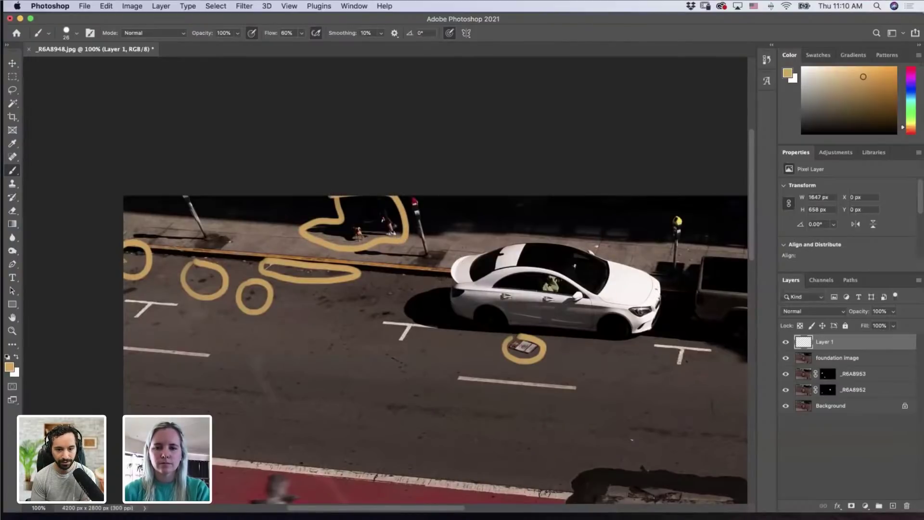
mouse_move(468, 246)
left_mouse_down()
mouse_move(447, 274)
mouse_move(407, 289)
mouse_move(395, 308)
mouse_move(425, 331)
mouse_move(630, 348)
mouse_move(657, 337)
mouse_move(676, 308)
mouse_move(669, 282)
mouse_move(603, 245)
mouse_move(523, 234)
mouse_move(462, 250)
left_mouse_up()
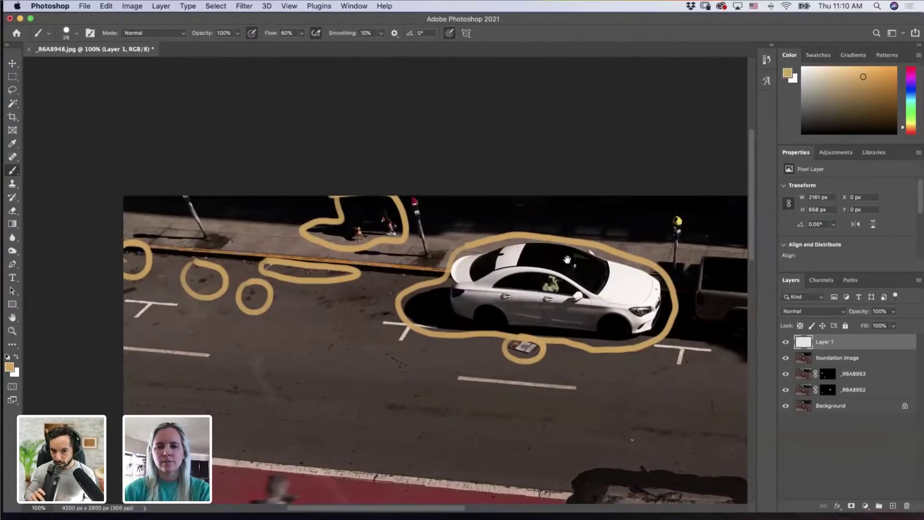
Step: Draw a closed outline around the dark pickup truck parked in front of the white car
scroll(578, 279, "right", 1)
scroll(447, 278, "right", 10)
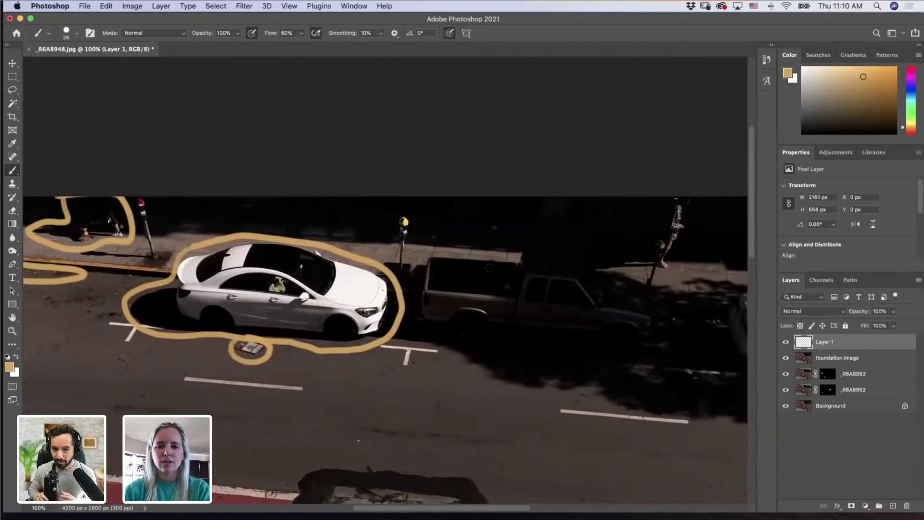
left_click_drag(484, 274, 443, 260)
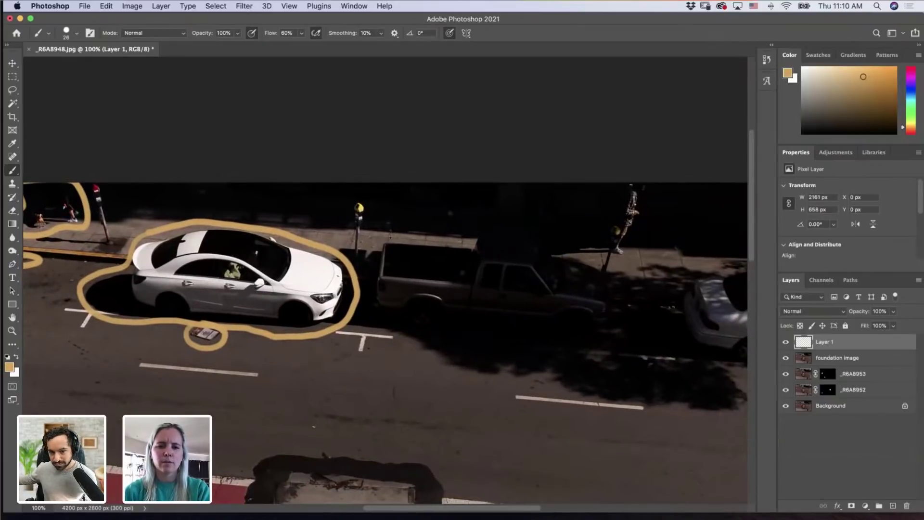
mouse_move(390, 234)
left_mouse_down()
mouse_move(371, 240)
mouse_move(374, 321)
mouse_move(417, 336)
mouse_move(590, 350)
mouse_move(620, 317)
mouse_move(623, 289)
mouse_move(611, 272)
mouse_move(543, 232)
mouse_move(498, 216)
mouse_move(469, 236)
mouse_move(390, 234)
left_mouse_up()
Step: Outline the silver car at the photo's edge and the sunlit post between it and the pickup truck
scroll(498, 241, "right", 6)
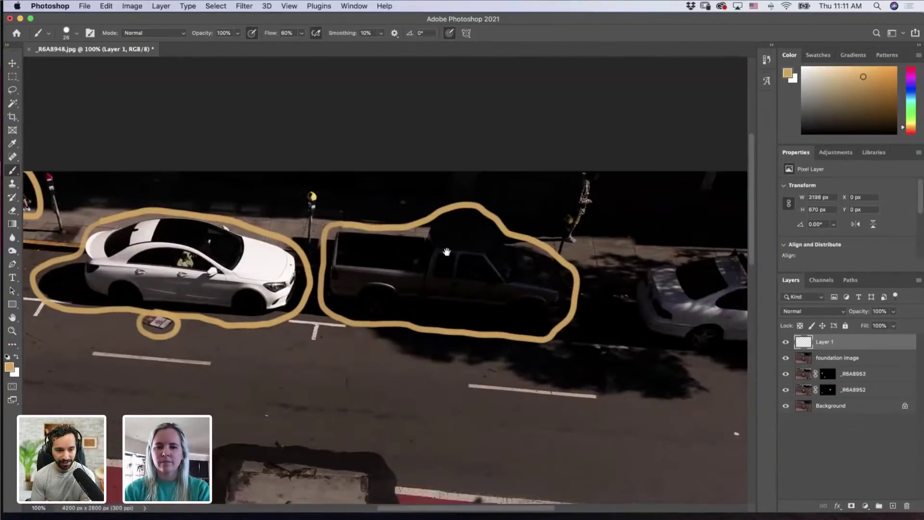
scroll(497, 263, "right", 2)
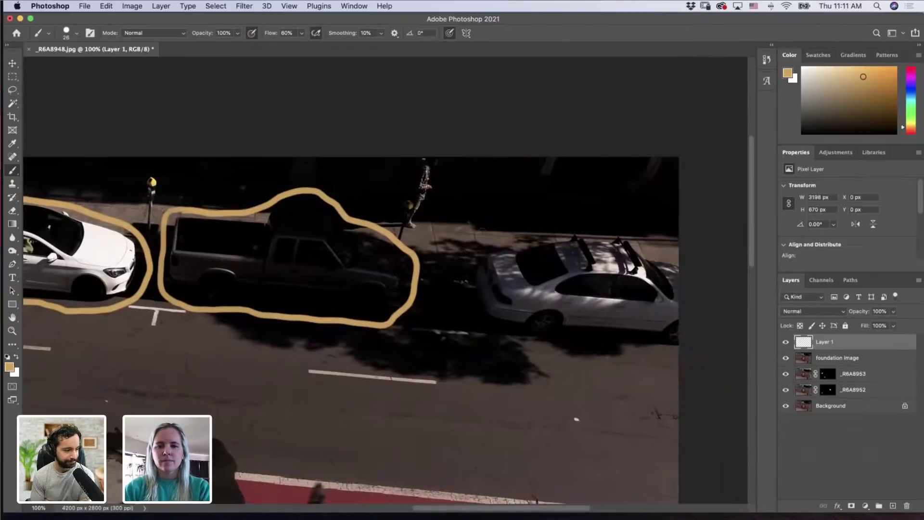
mouse_move(516, 240)
left_mouse_down()
mouse_move(462, 256)
mouse_move(458, 301)
mouse_move(481, 331)
mouse_move(681, 348)
left_mouse_up()
mouse_move(688, 257)
left_mouse_down()
mouse_move(616, 232)
mouse_move(514, 240)
left_mouse_up()
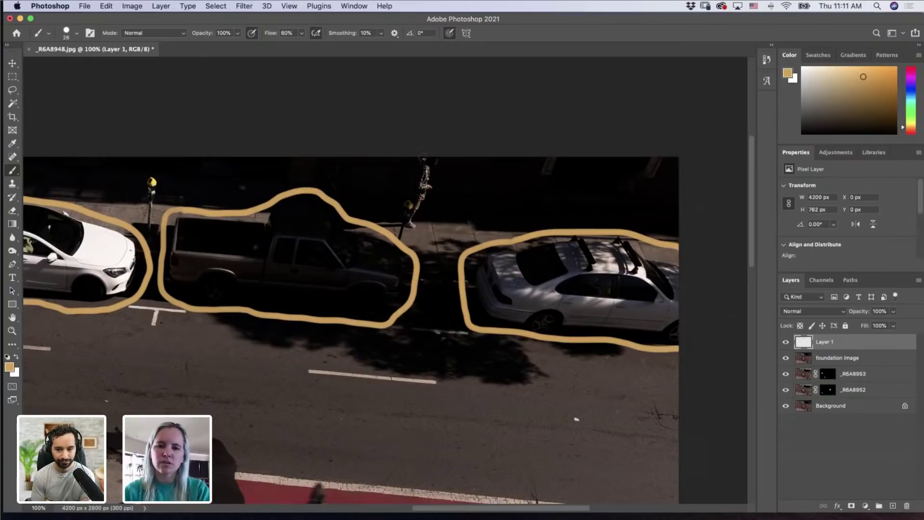
mouse_move(413, 158)
left_mouse_down()
mouse_move(415, 232)
mouse_move(444, 169)
mouse_move(439, 155)
mouse_move(421, 155)
left_mouse_up()
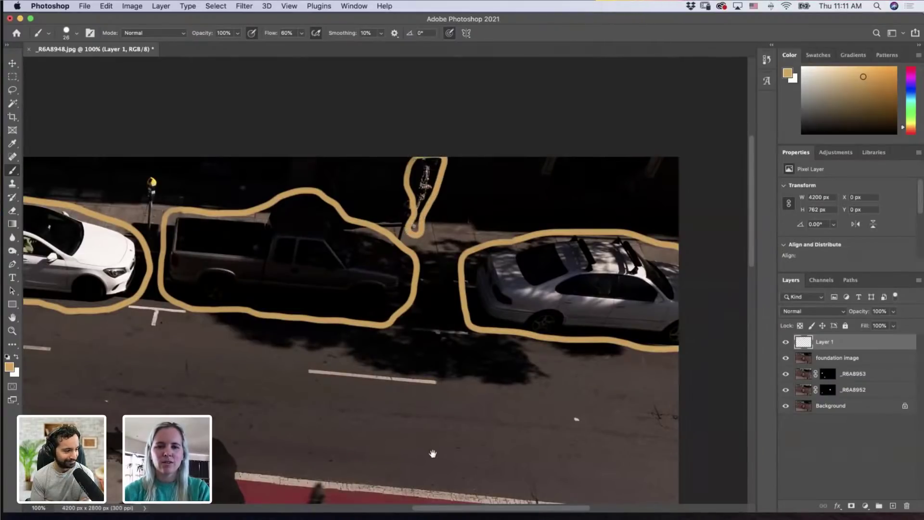
Step: Circle the white speck on the road below the silver car and the two spots beside the lower red curb
left_click_drag(433, 451, 418, 325)
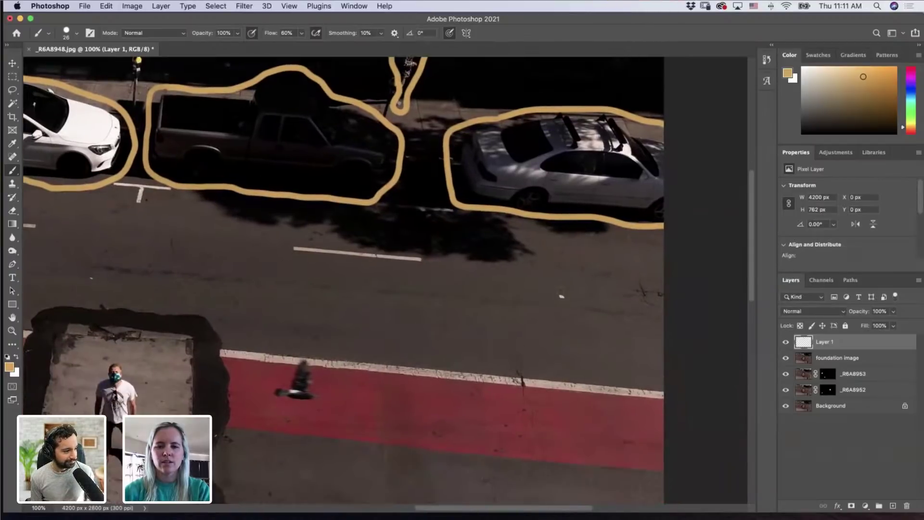
mouse_move(559, 288)
left_mouse_down()
mouse_move(560, 308)
mouse_move(563, 288)
left_mouse_up()
left_click_drag(532, 393, 517, 198)
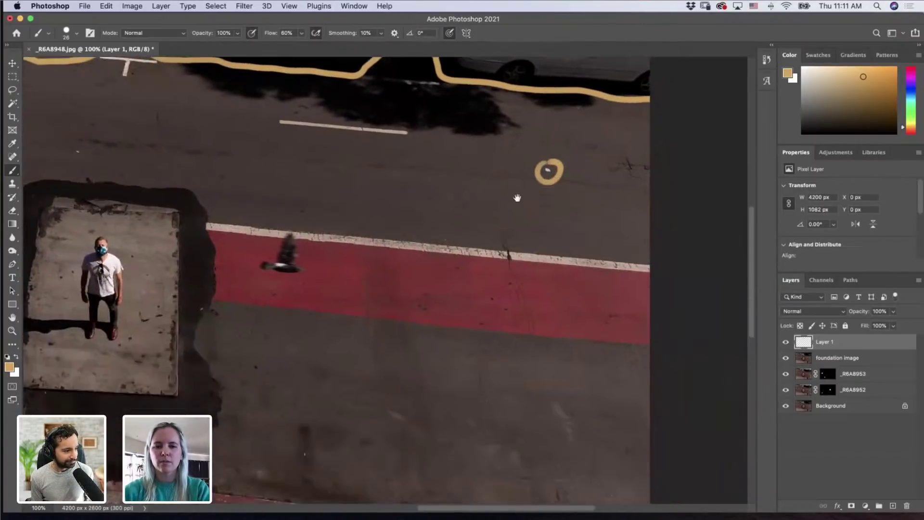
scroll(517, 198, "down", 10)
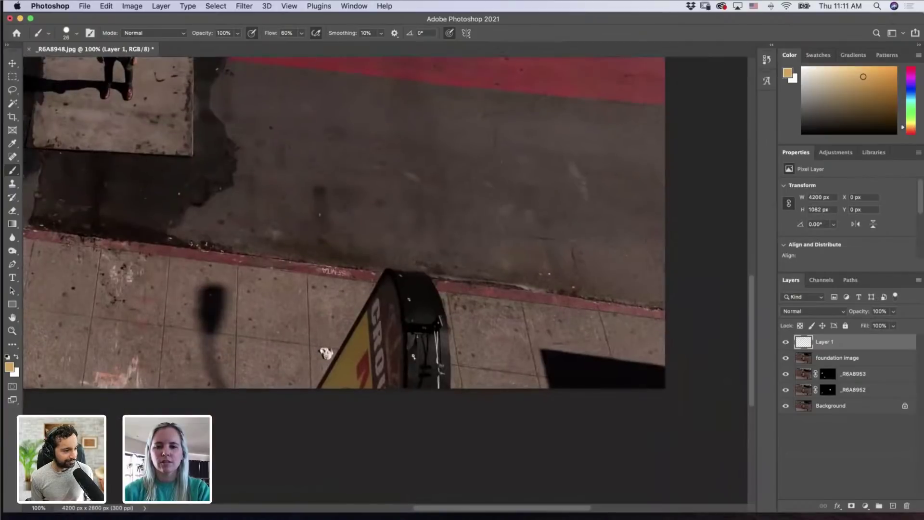
mouse_move(548, 262)
left_mouse_down()
mouse_move(532, 268)
mouse_move(551, 287)
mouse_move(558, 265)
mouse_move(570, 296)
mouse_move(579, 280)
left_mouse_up()
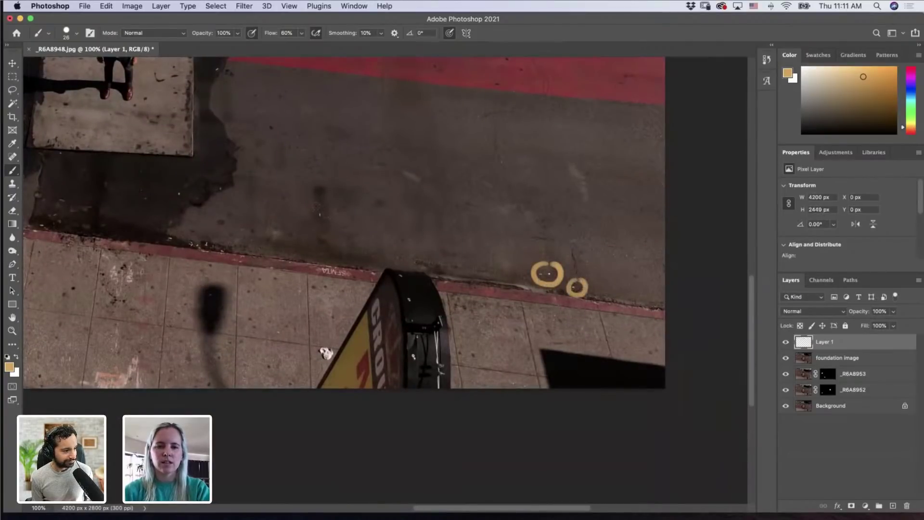
Step: Circle the speck on the road above the sign, the white litter beside the sign, and the bright spots on its casing
left_click_drag(312, 216, 311, 212)
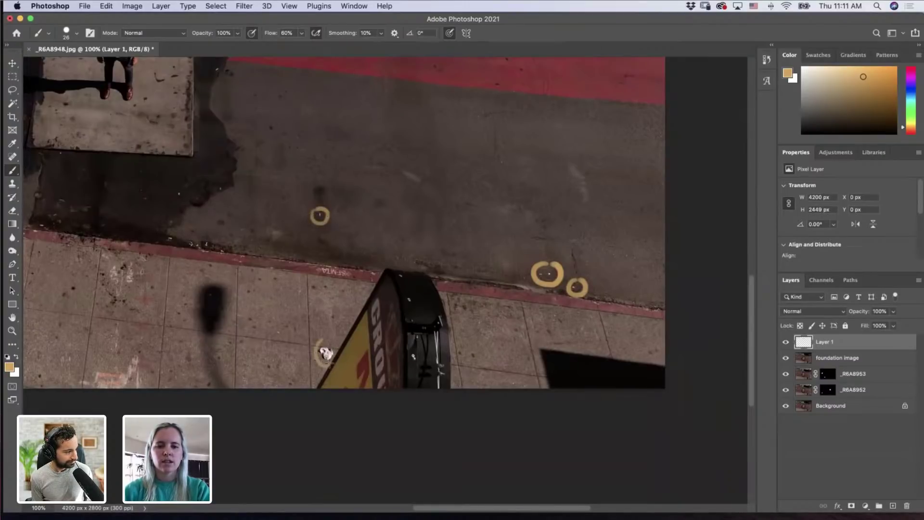
left_click_drag(338, 346, 322, 339)
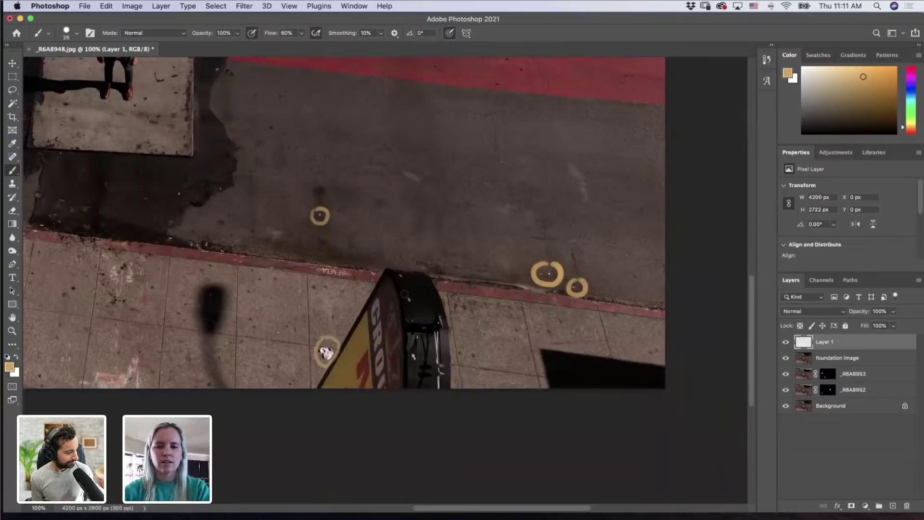
mouse_move(405, 294)
left_mouse_down()
mouse_move(415, 309)
mouse_move(401, 270)
left_mouse_up()
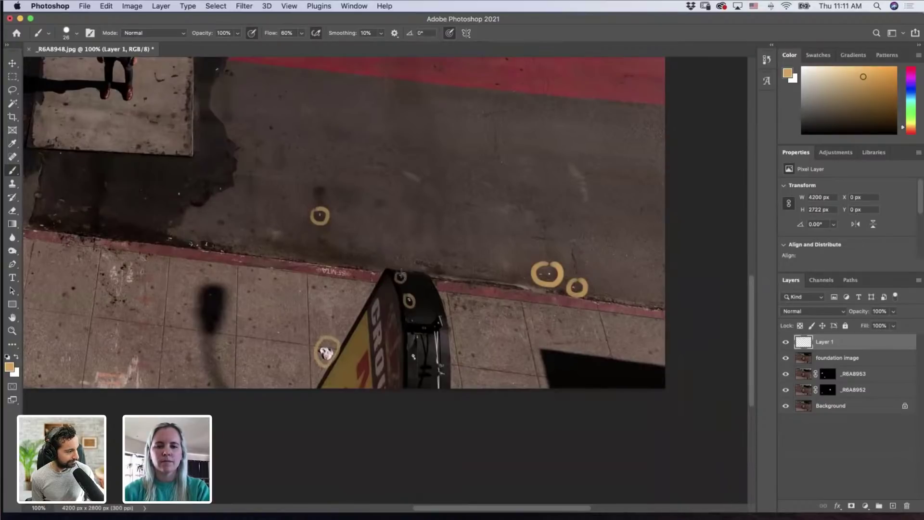
mouse_move(409, 347)
left_mouse_down()
mouse_move(406, 368)
mouse_move(417, 346)
left_mouse_up()
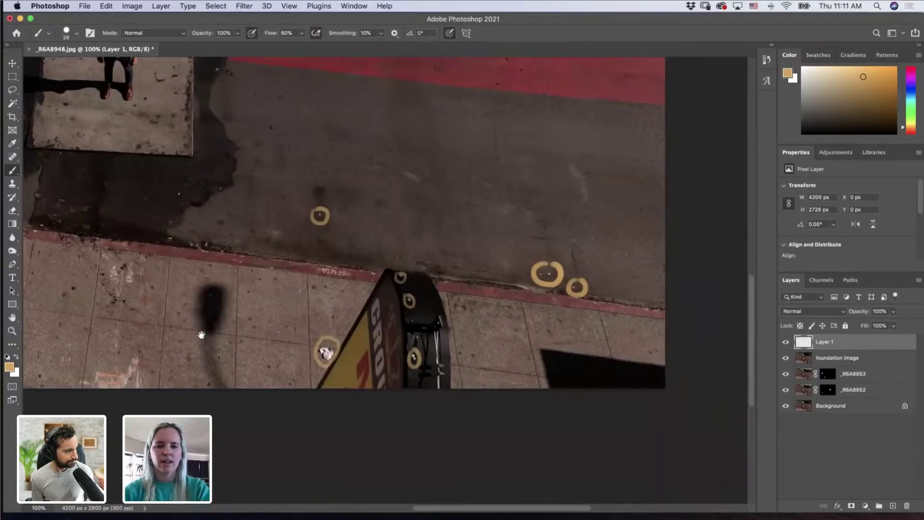
Step: Circle the small specks around the man's concrete slab, on the dark patch, the red lane, and the surrounding asphalt
left_click_drag(282, 329, 442, 319)
mouse_move(341, 176)
left_mouse_down()
mouse_move(335, 189)
mouse_move(345, 176)
left_mouse_up()
mouse_move(294, 205)
left_mouse_down()
mouse_move(385, 245)
mouse_move(386, 290)
left_mouse_up()
mouse_move(502, 137)
left_mouse_down()
mouse_move(500, 146)
mouse_move(506, 135)
left_mouse_up()
mouse_move(268, 71)
left_mouse_down()
mouse_move(269, 90)
mouse_move(274, 68)
left_mouse_up()
mouse_move(210, 234)
left_mouse_down()
mouse_move(223, 243)
mouse_move(212, 231)
left_mouse_up()
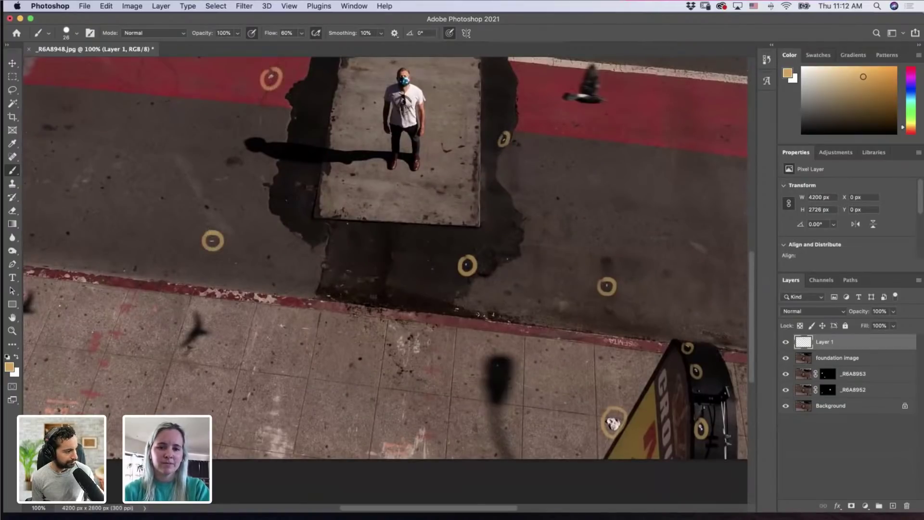
left_click_drag(351, 223, 352, 383)
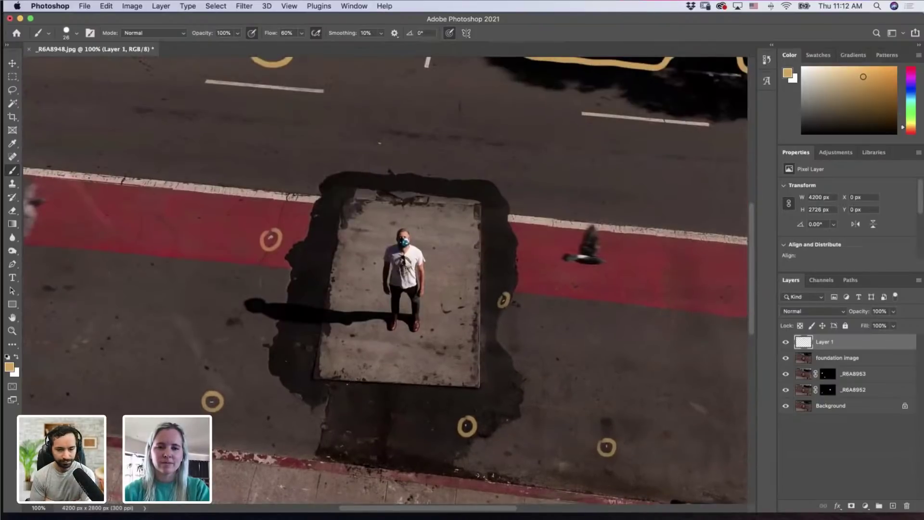
mouse_move(388, 166)
left_mouse_down()
mouse_move(405, 180)
mouse_move(389, 164)
left_mouse_up()
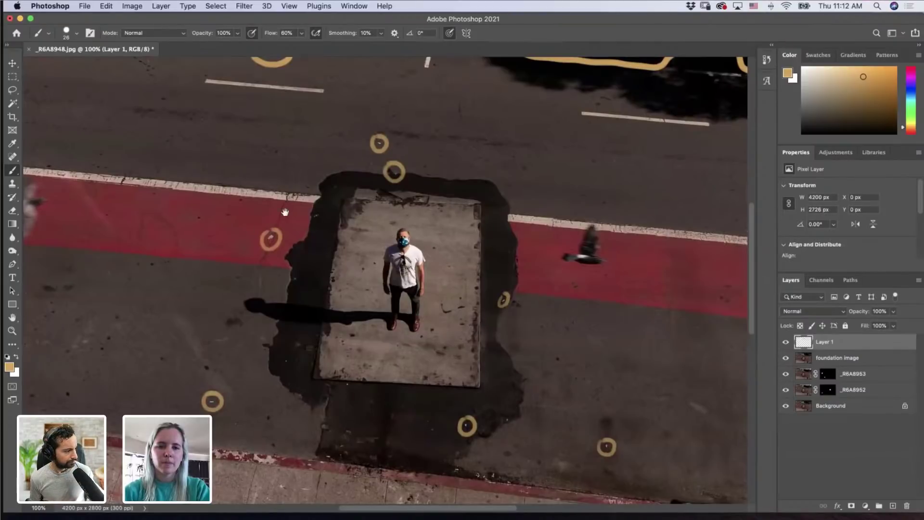
Step: Circle the remaining asphalt stains between the curb and the white car's rear shadow
left_click_drag(284, 210, 426, 111)
left_click_drag(252, 301, 301, 192)
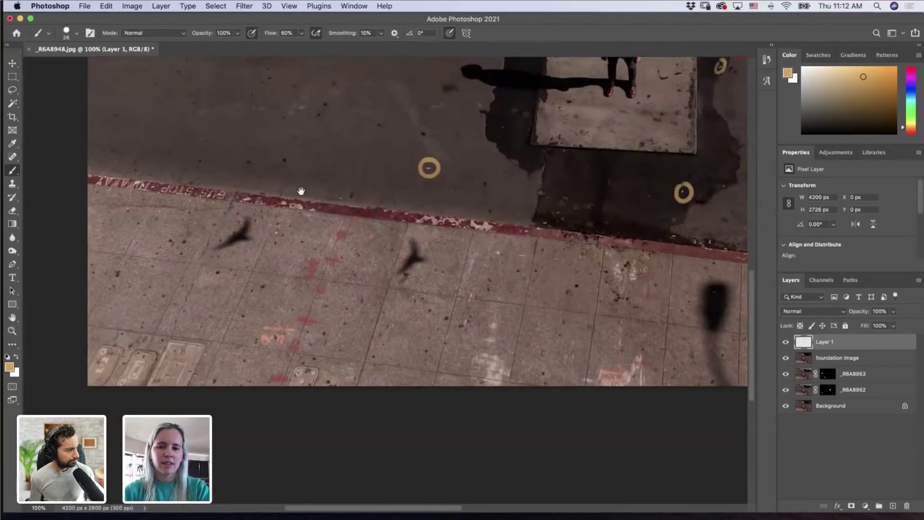
left_click_drag(300, 263, 301, 277)
scroll(301, 277, "up", 5)
scroll(291, 310, "up", 4)
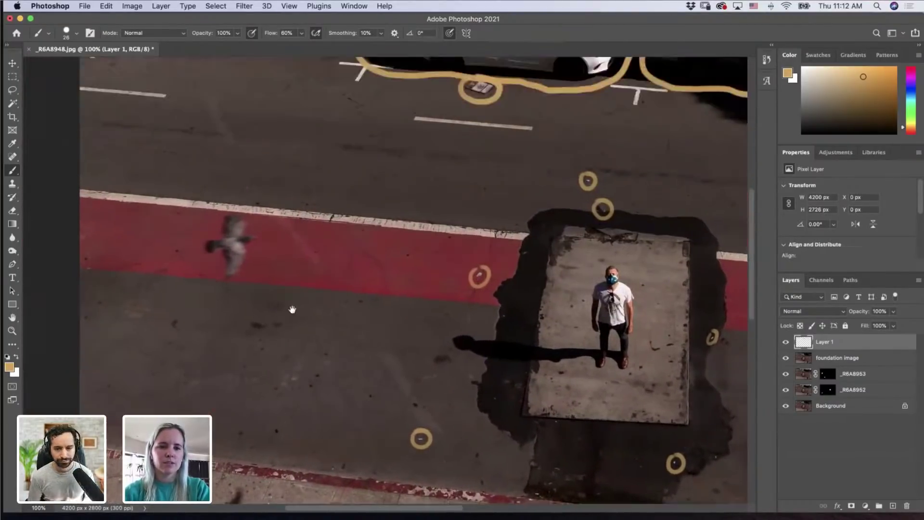
scroll(292, 311, "up", 3)
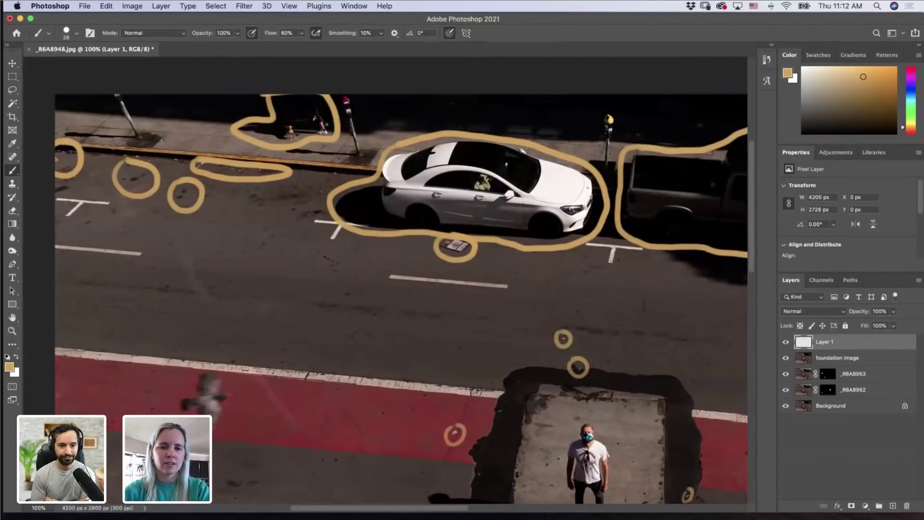
mouse_move(308, 206)
left_mouse_down()
mouse_move(291, 218)
mouse_move(318, 225)
mouse_move(329, 205)
mouse_move(313, 207)
left_mouse_up()
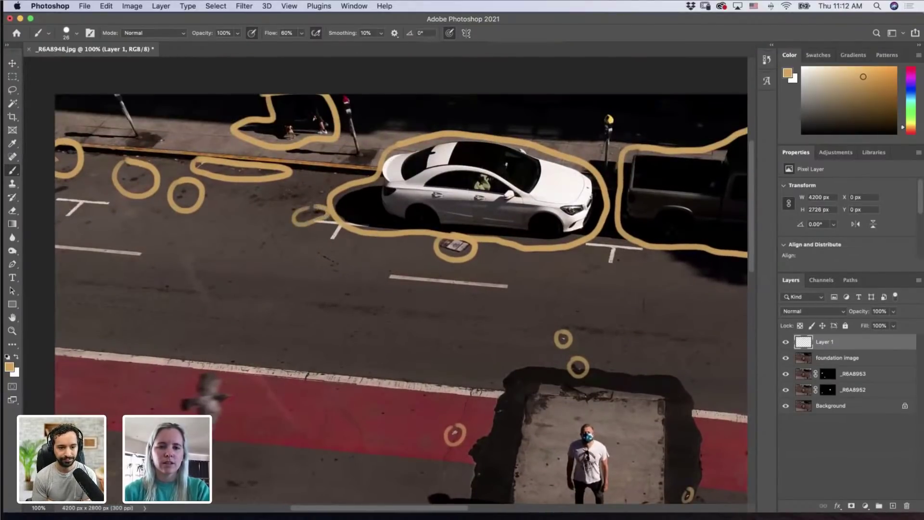
mouse_move(257, 191)
left_mouse_down()
mouse_move(243, 198)
mouse_move(260, 212)
mouse_move(296, 206)
mouse_move(315, 189)
mouse_move(256, 192)
left_mouse_up()
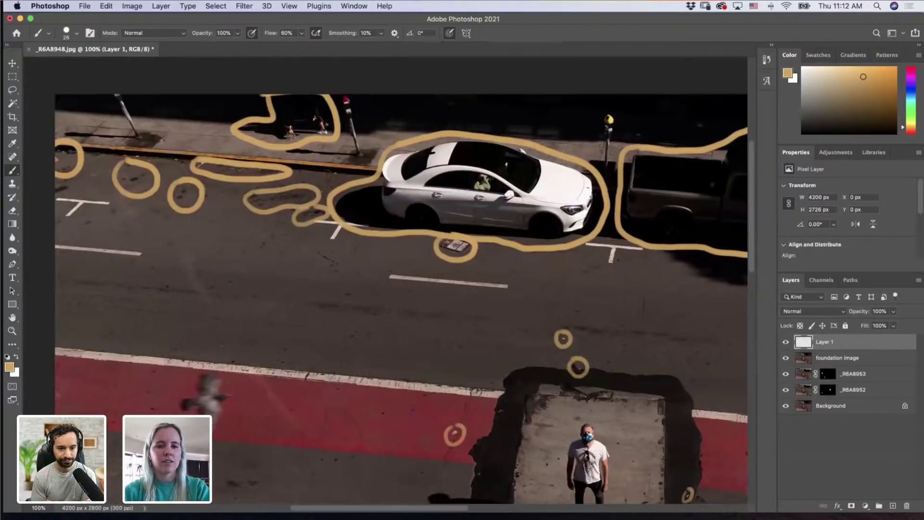
mouse_move(326, 172)
left_mouse_down()
mouse_move(331, 189)
mouse_move(329, 170)
left_mouse_up()
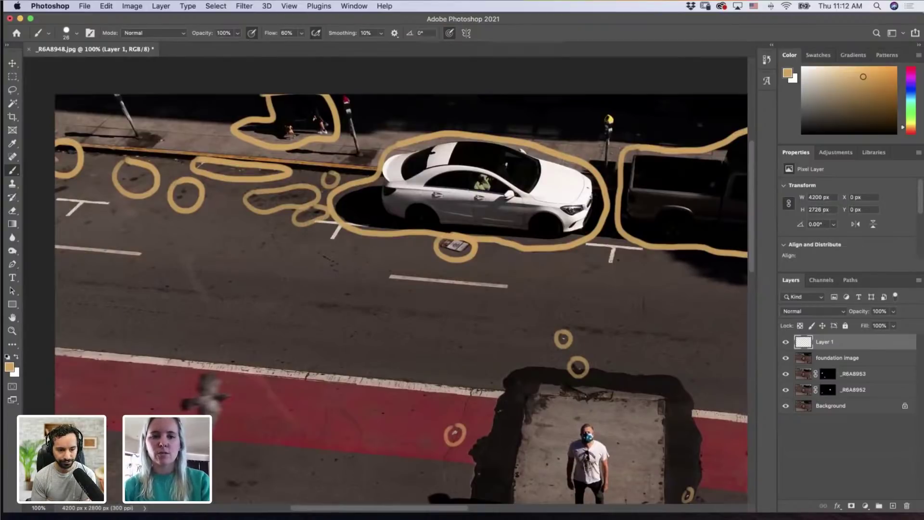
key("z")
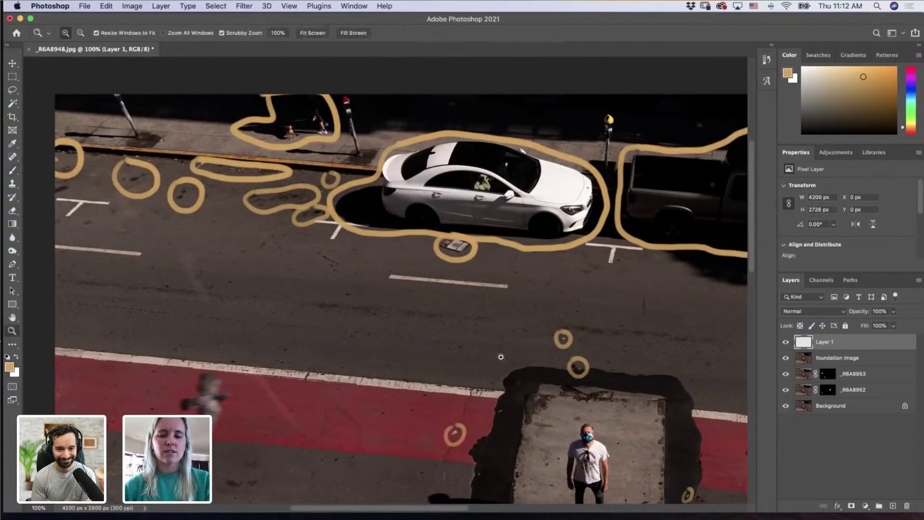
Step: Circle the three litter bits on either side of the existing small circle along the red curb below the dark patch
left_click(510, 356, "alt")
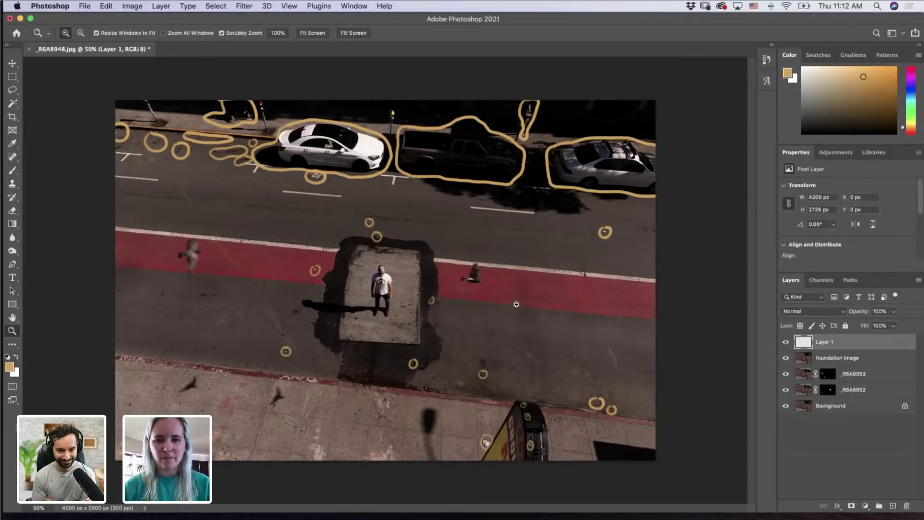
left_click_drag(430, 411, 430, 413)
key("b")
mouse_move(438, 305)
left_mouse_down("ctrl+alt")
mouse_move(402, 332)
mouse_move(415, 312)
left_mouse_up("ctrl+alt")
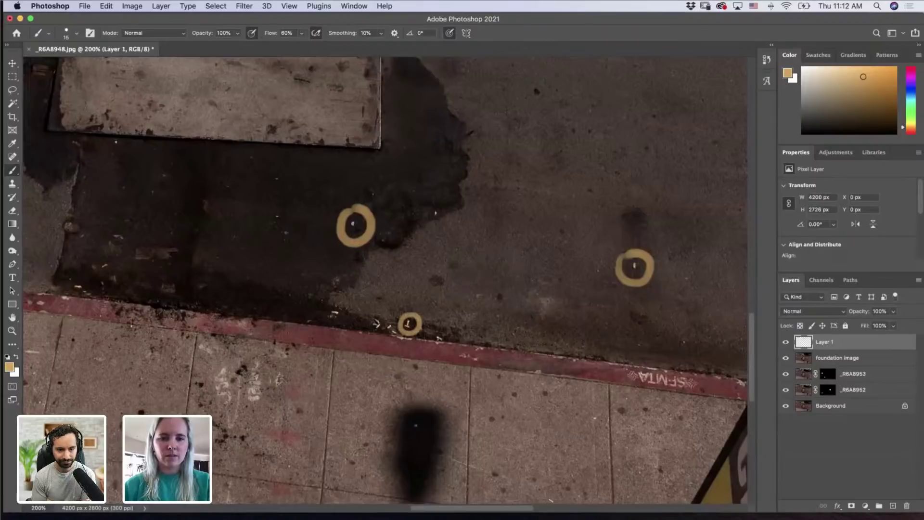
mouse_move(325, 309)
left_mouse_down()
mouse_move(349, 317)
mouse_move(345, 304)
left_mouse_up()
mouse_move(378, 313)
left_mouse_down()
mouse_move(391, 330)
mouse_move(382, 312)
left_mouse_up()
mouse_move(445, 329)
left_mouse_down()
mouse_move(430, 341)
mouse_move(441, 324)
left_mouse_up()
Step: Circle the two specks near the curb at the dark patch's lower-left end
scroll(615, 235, "left", 5)
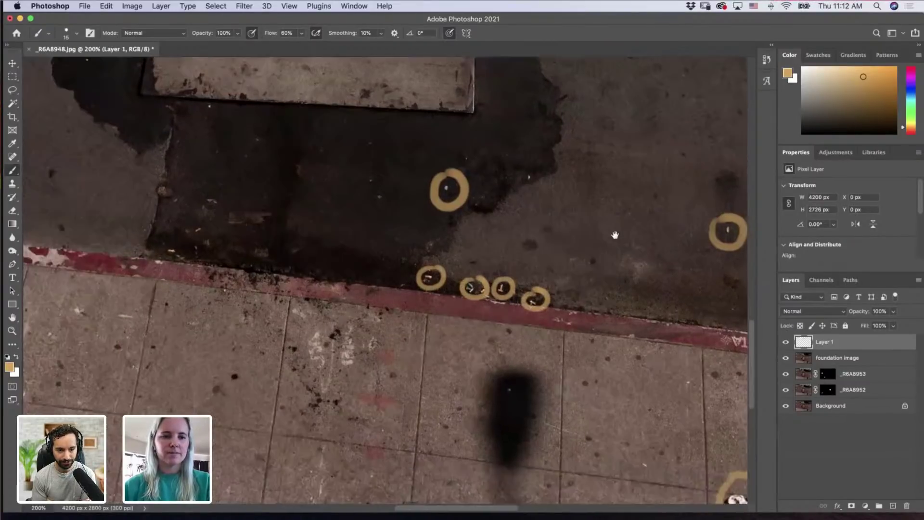
scroll(390, 258, "up", 2)
mouse_move(347, 258)
left_mouse_down()
mouse_move(334, 271)
mouse_move(355, 264)
mouse_move(347, 256)
mouse_move(385, 251)
left_mouse_up()
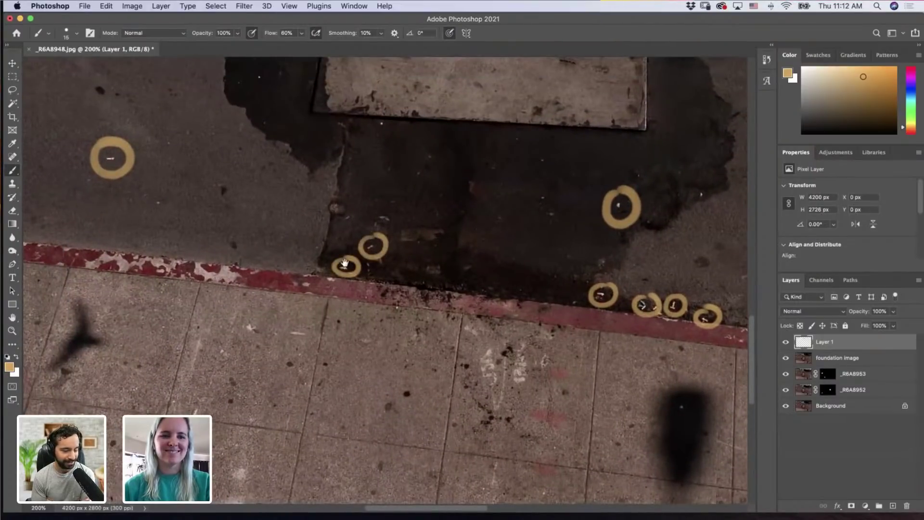
Step: Examine the lower-left road, curb and sidewalk around the bird shadows for remaining distractions
scroll(427, 292, "left", 6)
scroll(428, 292, "left", 8)
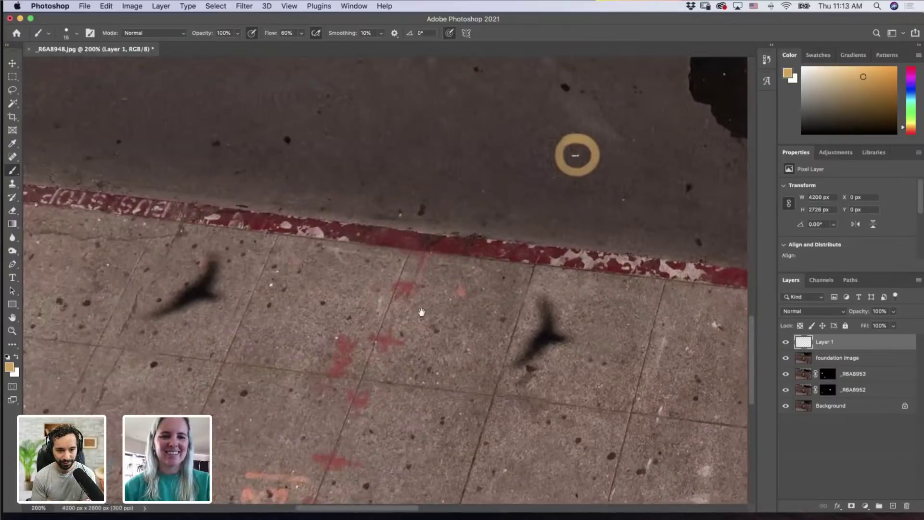
scroll(385, 327, "up", 3)
scroll(349, 309, "up", 10)
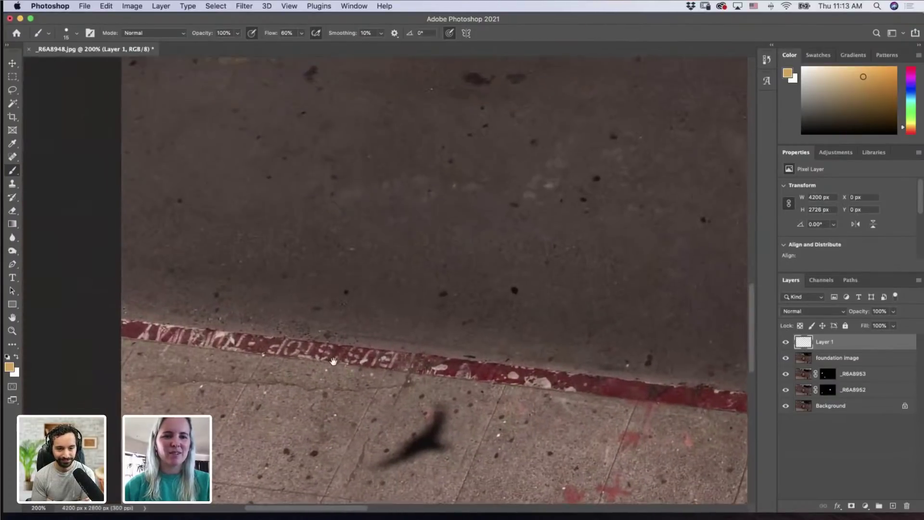
key("alt+space")
left_click(334, 361, "alt")
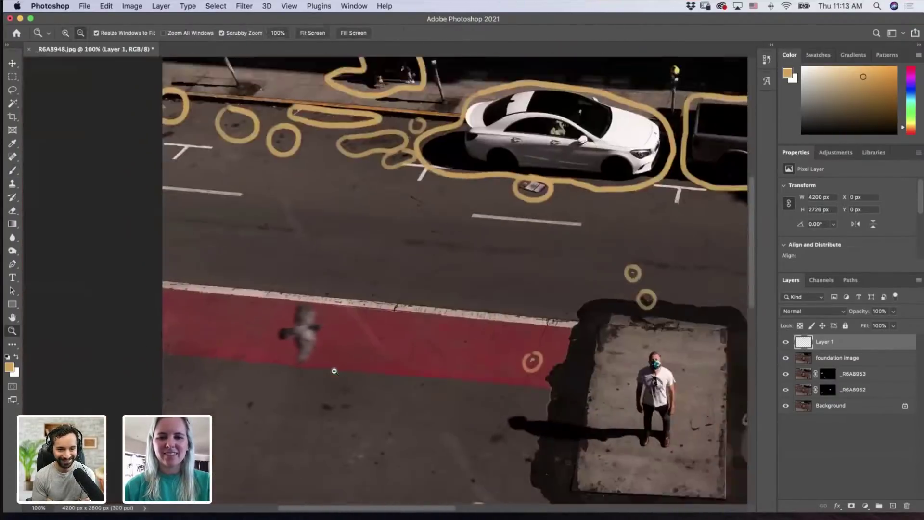
left_click(332, 368, "alt")
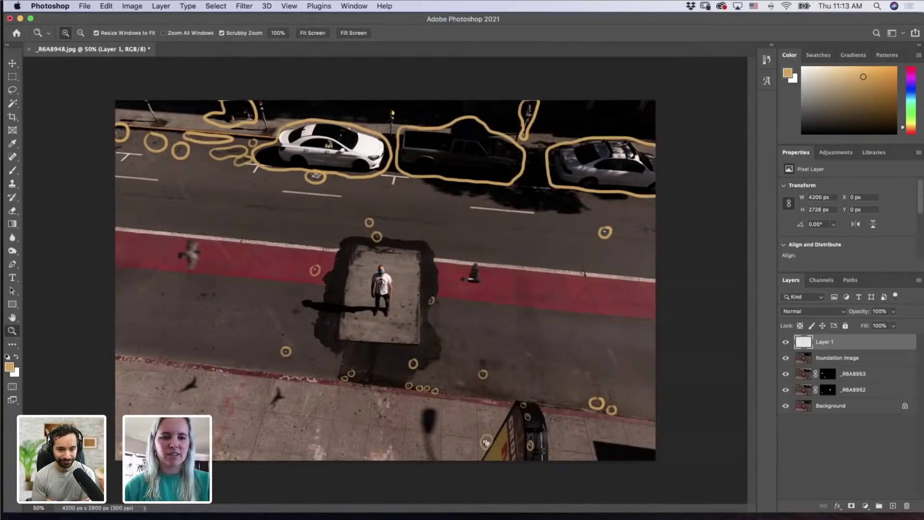
left_click(251, 446)
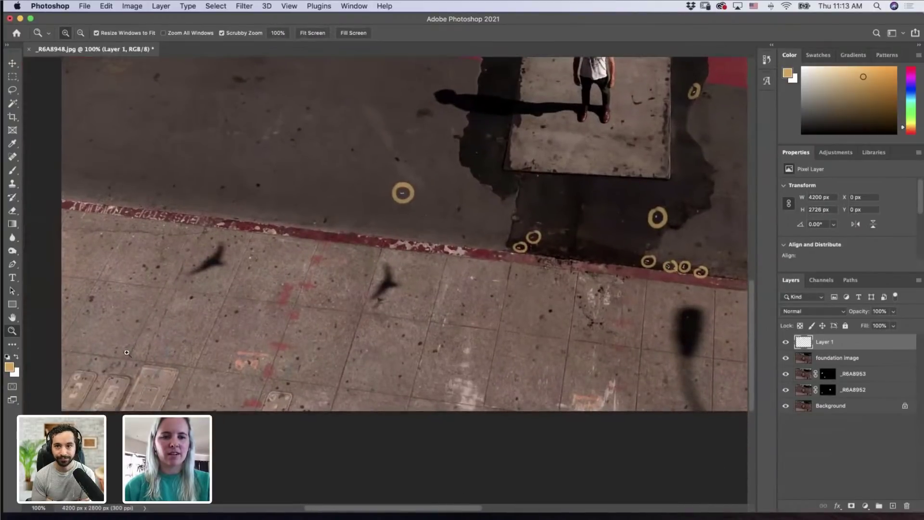
left_click(145, 376)
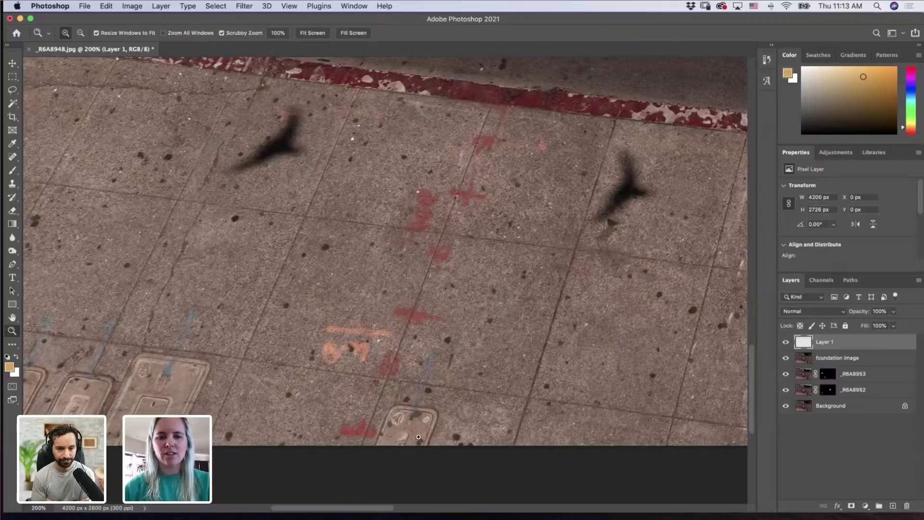
left_click(568, 356, "alt")
left_click(574, 360, "alt")
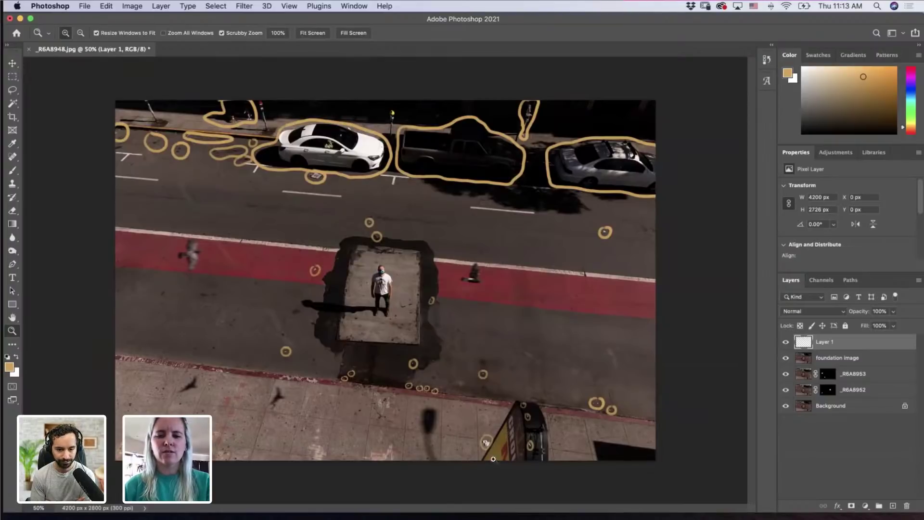
Step: Compare the photo with and without the circles by toggling the visibility of Layer 1
left_click(785, 342)
left_click(785, 342)
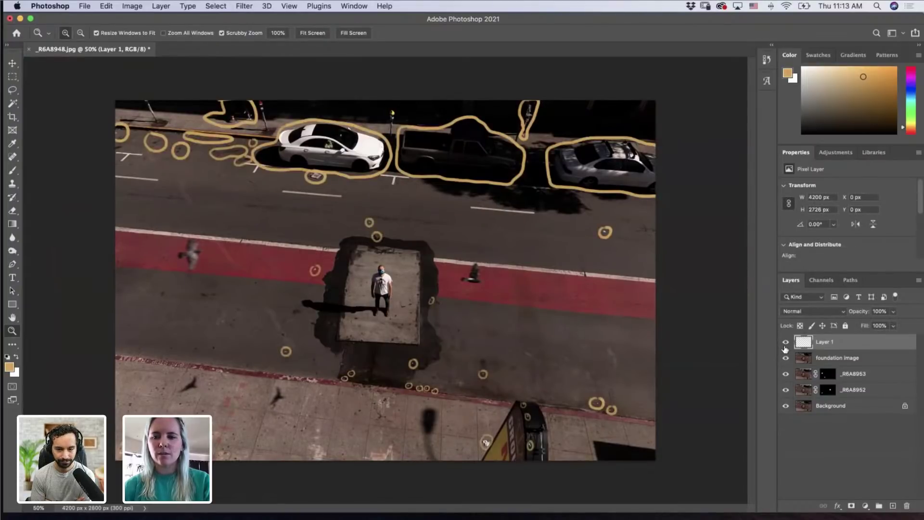
left_click(785, 342)
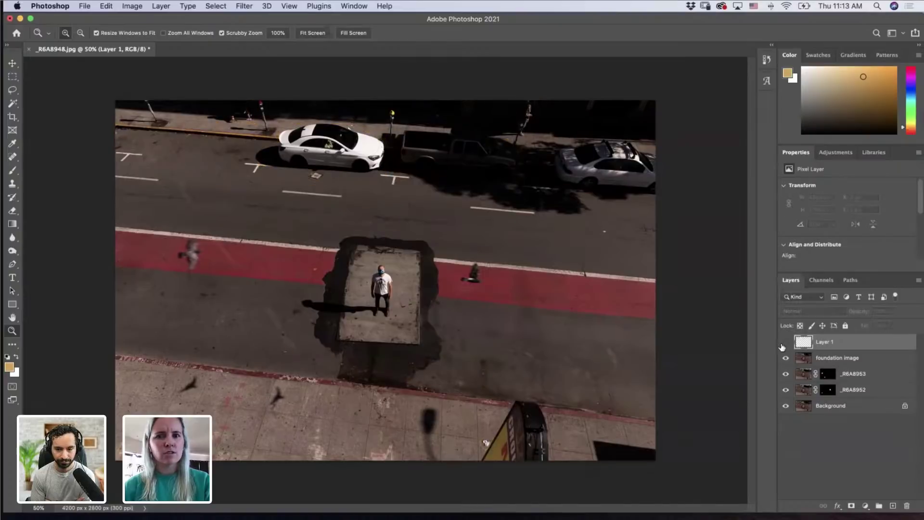
left_click(785, 343)
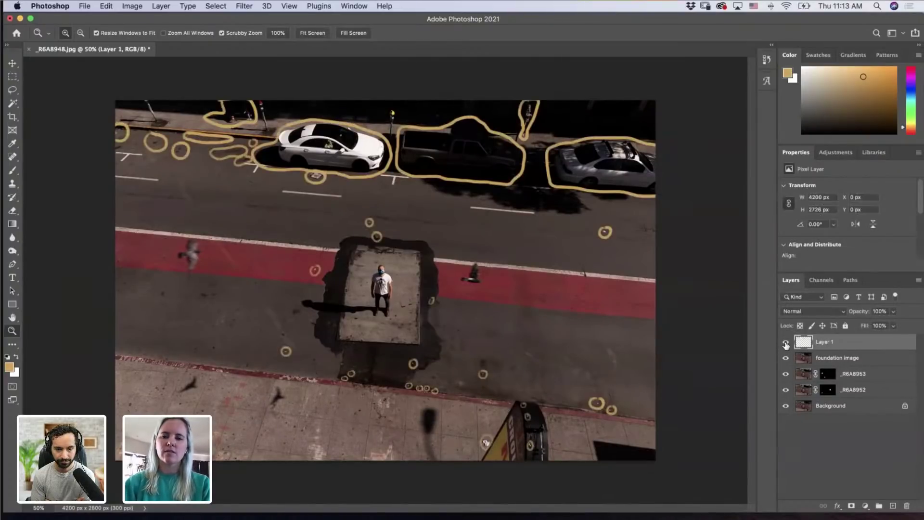
left_click(786, 342)
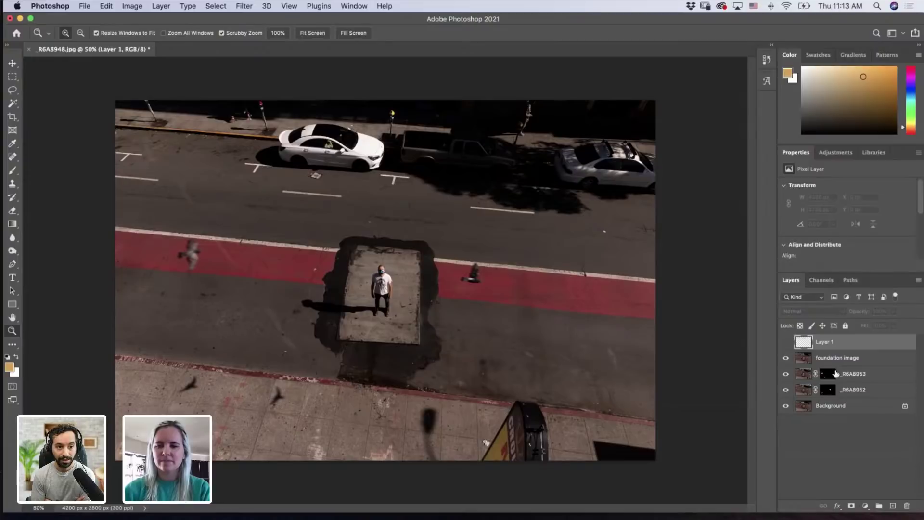
Step: Rename the circles layer to "markup" and show it again
double_click(821, 343)
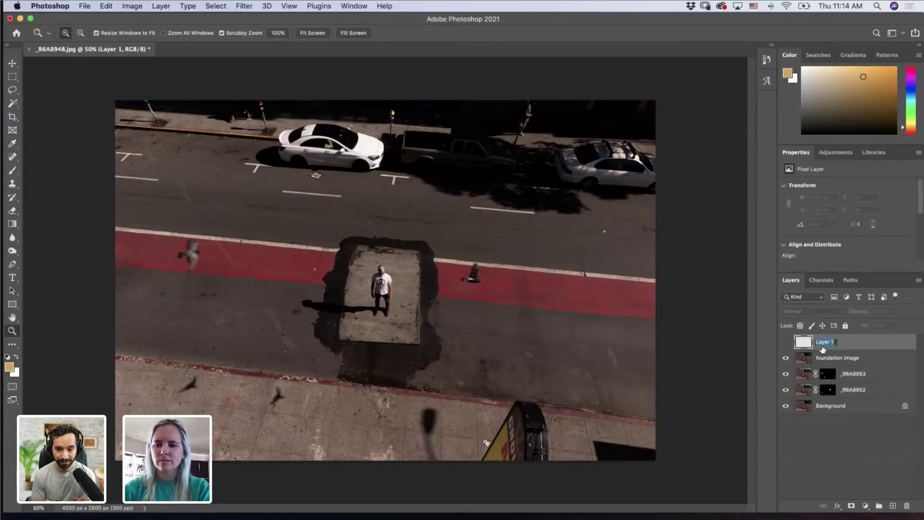
type("m")
type("e")
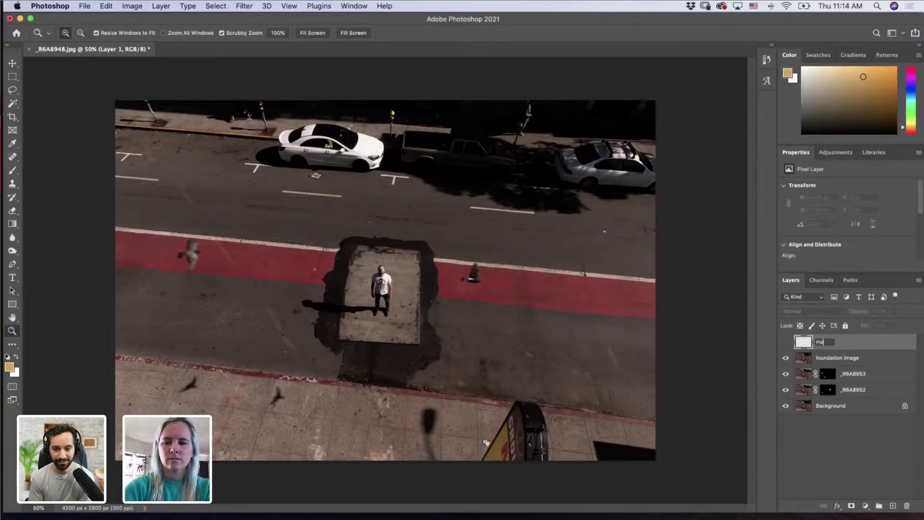
type("rkup")
key("Return")
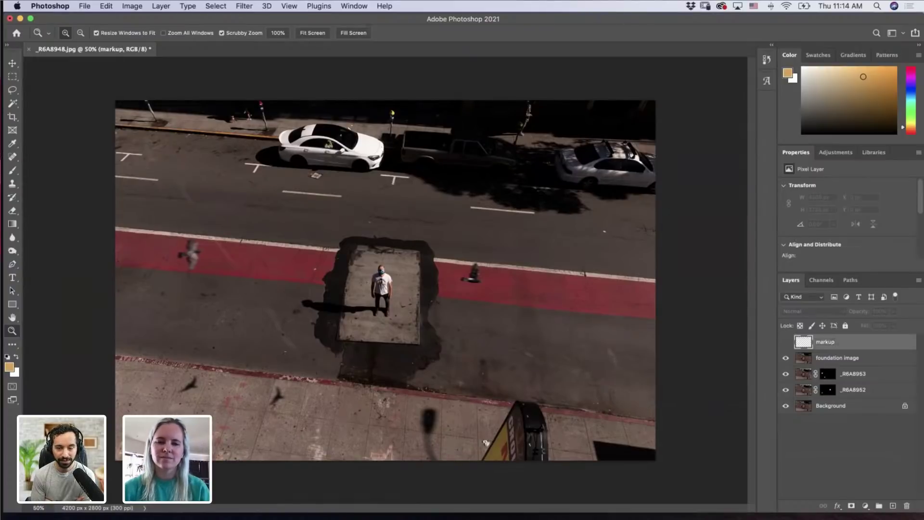
left_click(785, 342)
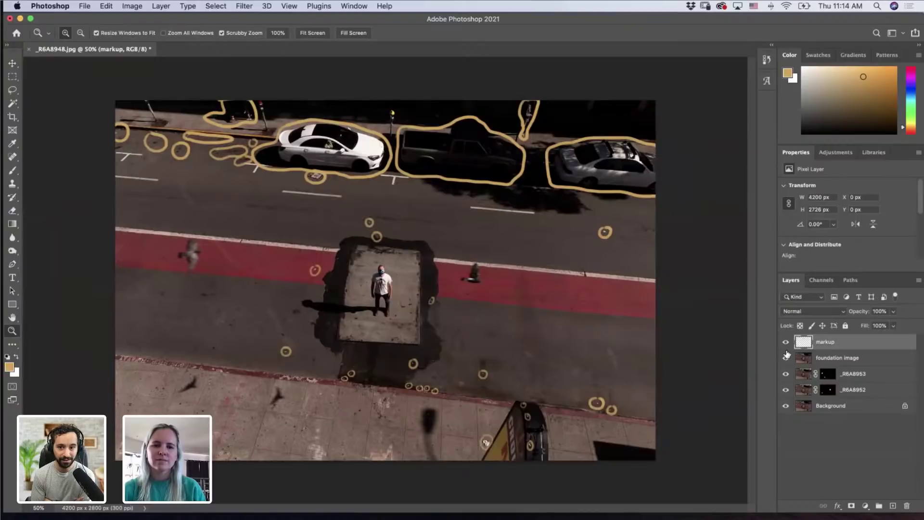
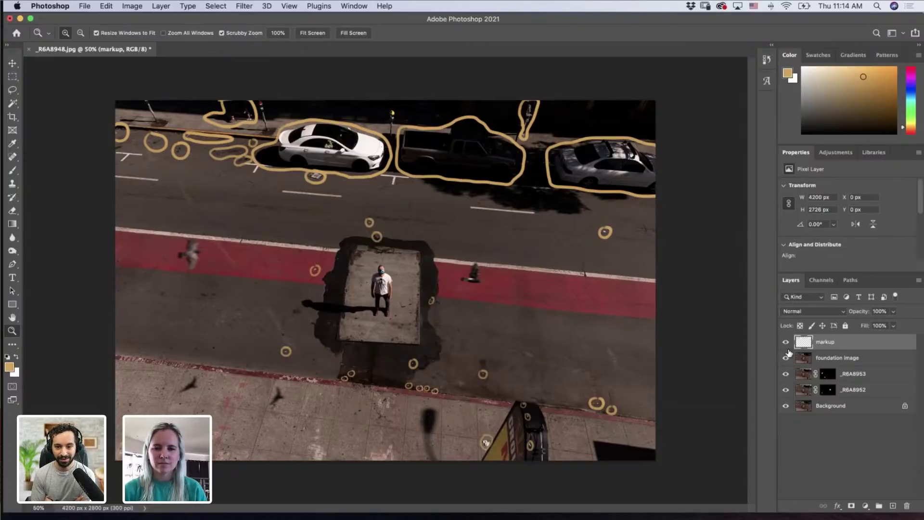
Step: Add a new layer named "clean up" above the markup layer and hide the markup layer
left_click(891, 506)
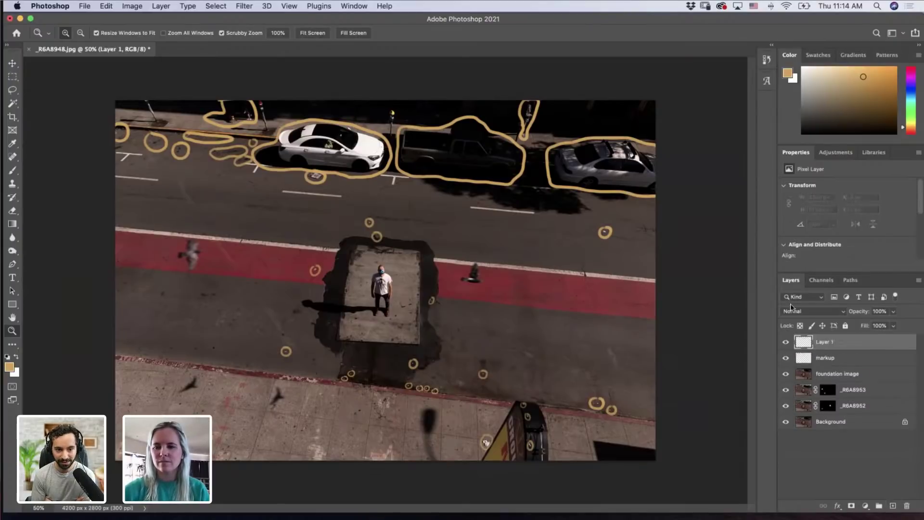
double_click(820, 342)
type("clean")
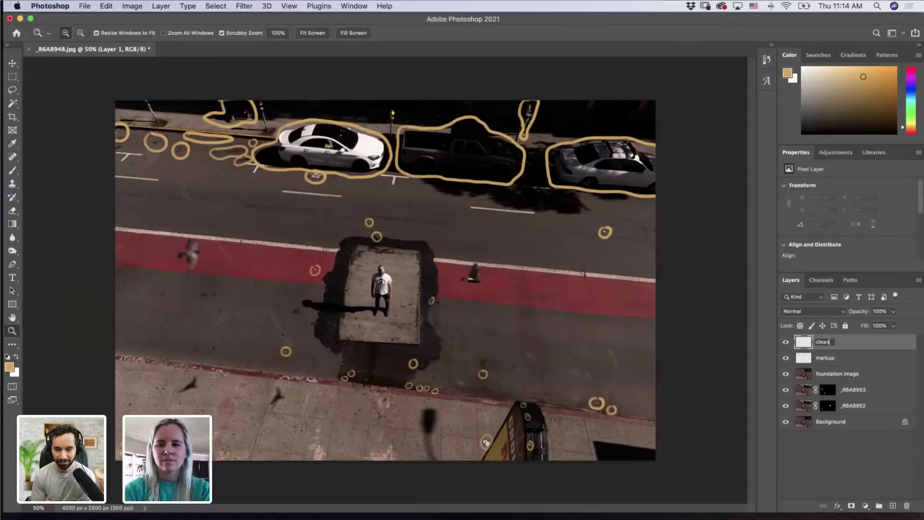
type(" up")
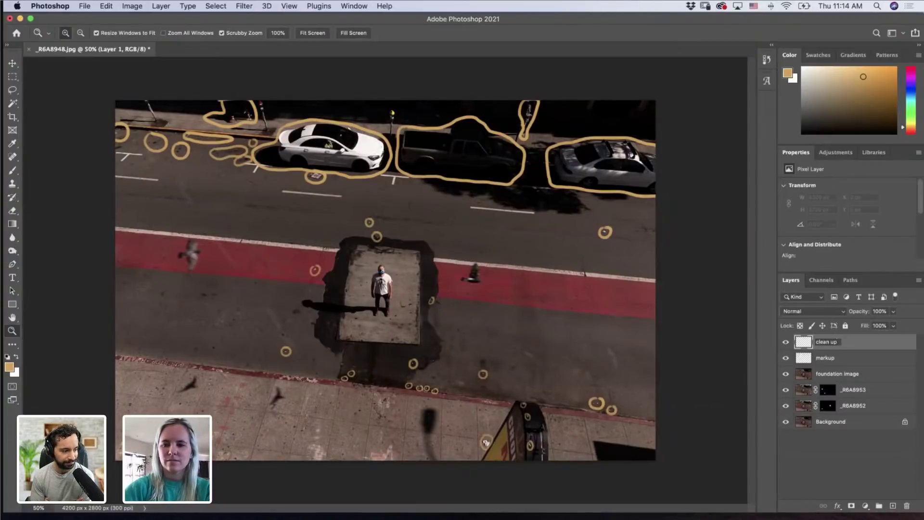
key("Return")
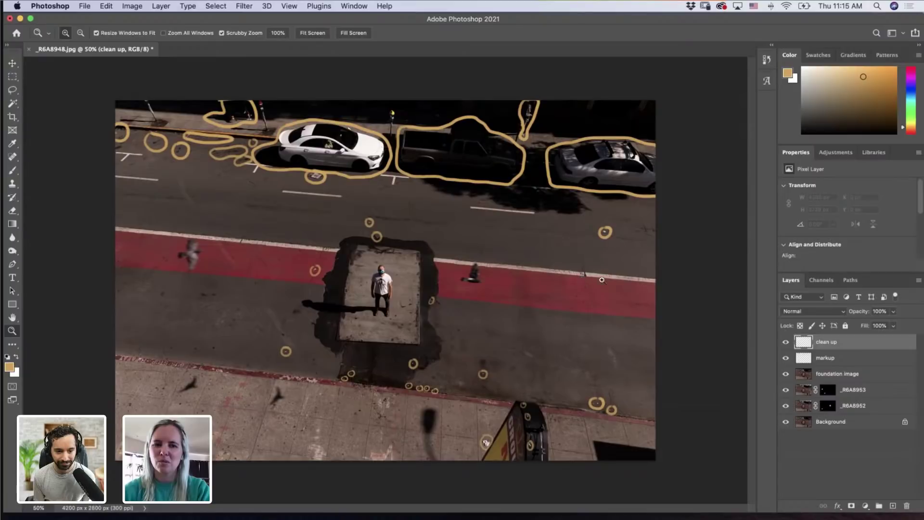
left_click(786, 358)
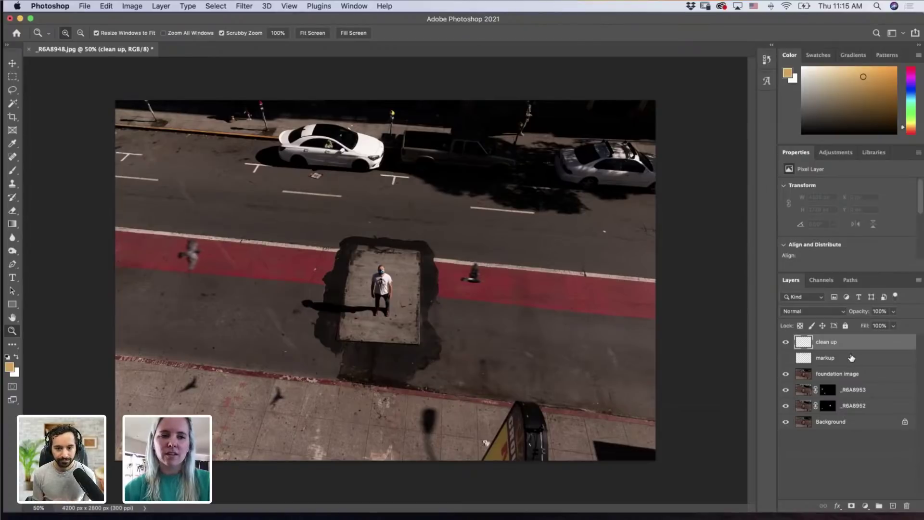
Step: Remove the orange litter and the dark stain at the road's upper-left edge with the content-aware Spot Healing Brush
left_click(116, 118)
left_click_drag(116, 118, 215, 217)
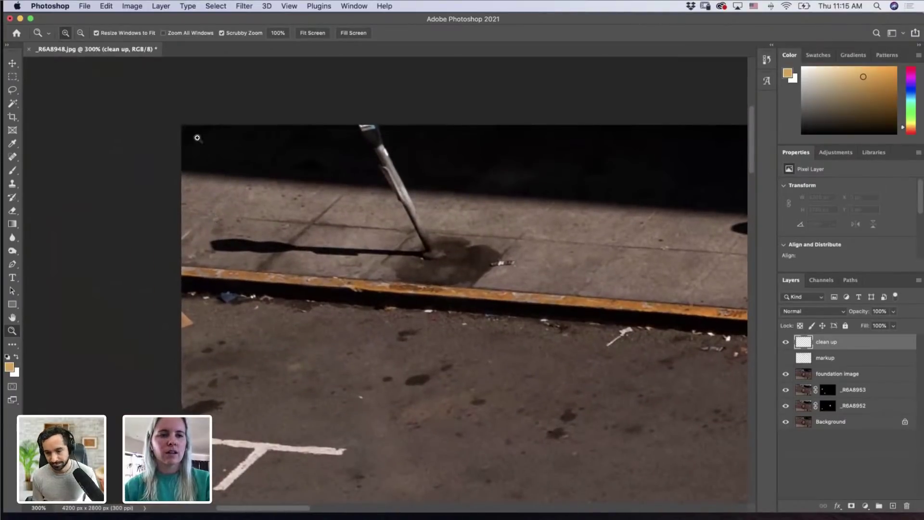
left_click(12, 157)
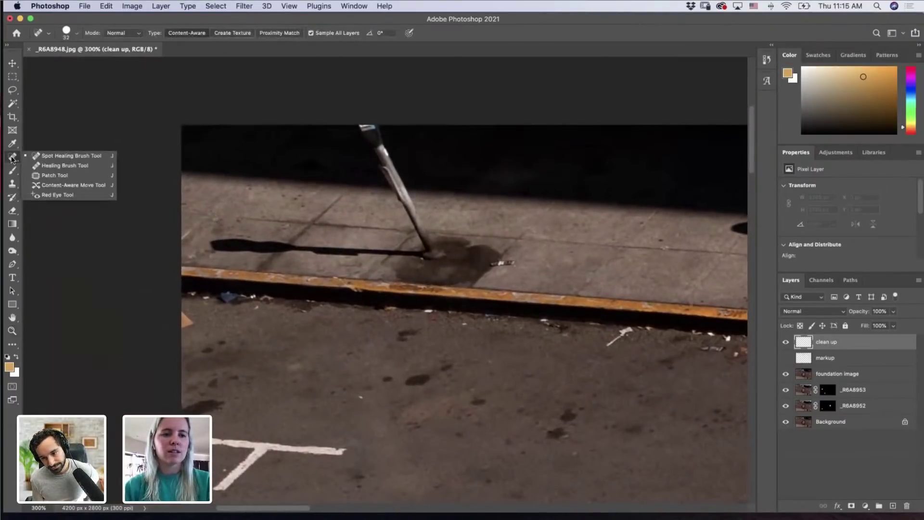
left_click(42, 157)
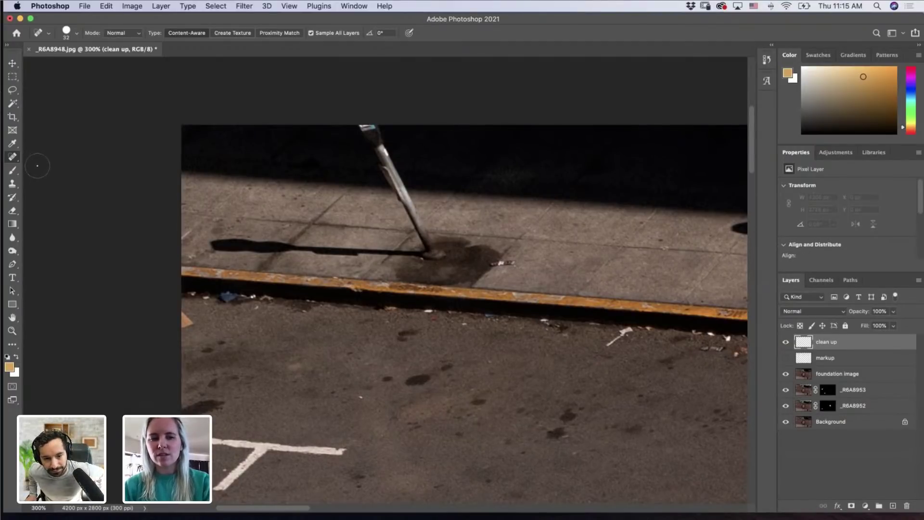
left_click_drag(183, 308, 183, 332)
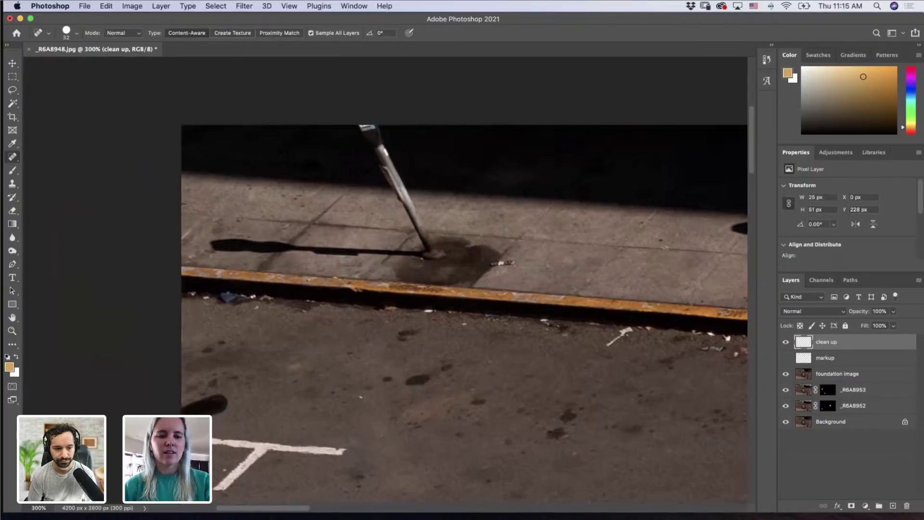
left_click_drag(195, 403, 222, 402)
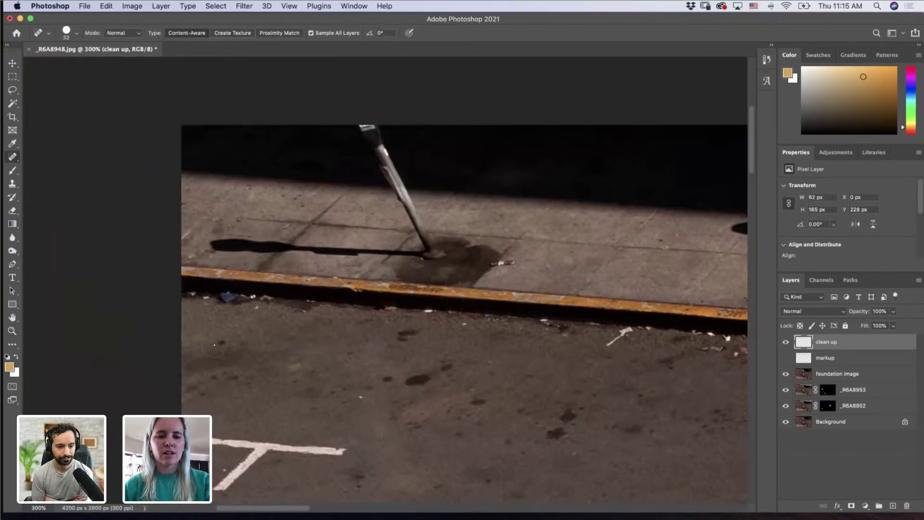
Step: Reduce the Spot Healing Brush to 21 px and heal the blue and white litter beneath the yellow curb's left end
left_click_drag(272, 345, 262, 345)
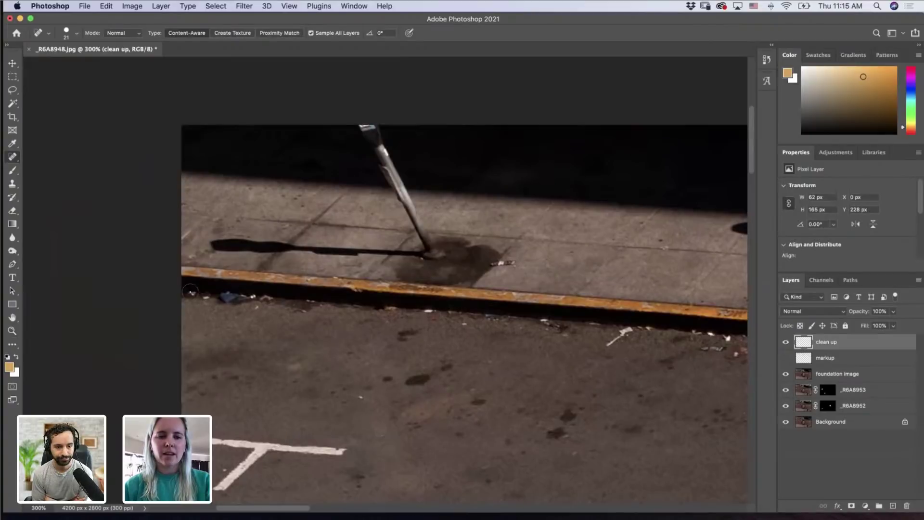
left_click_drag(190, 291, 234, 294)
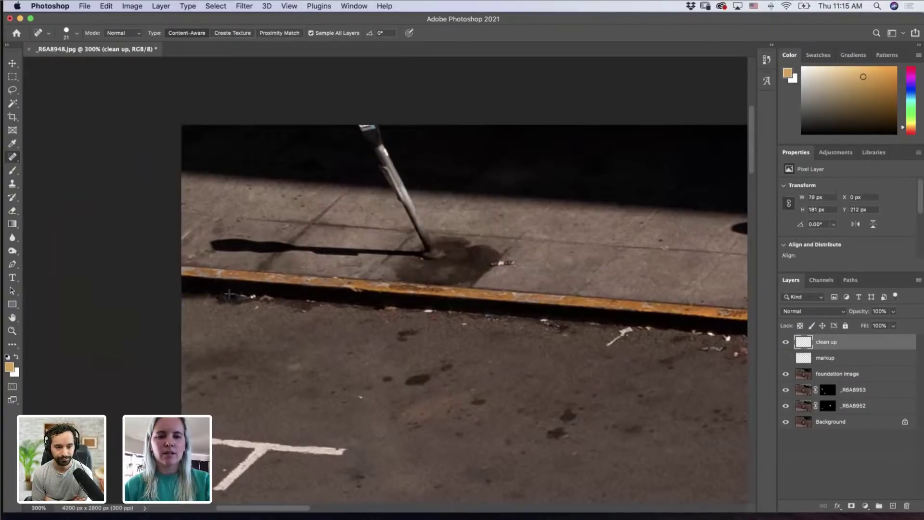
left_click(250, 293)
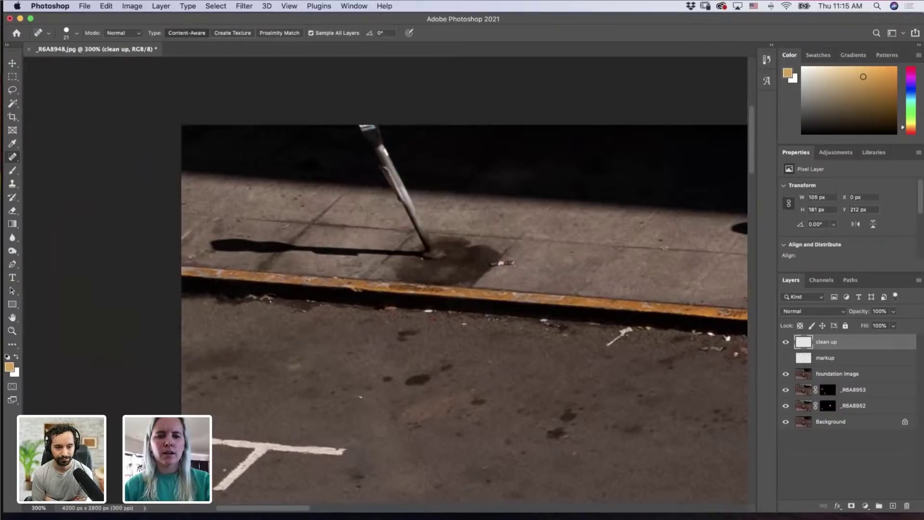
left_click(262, 297)
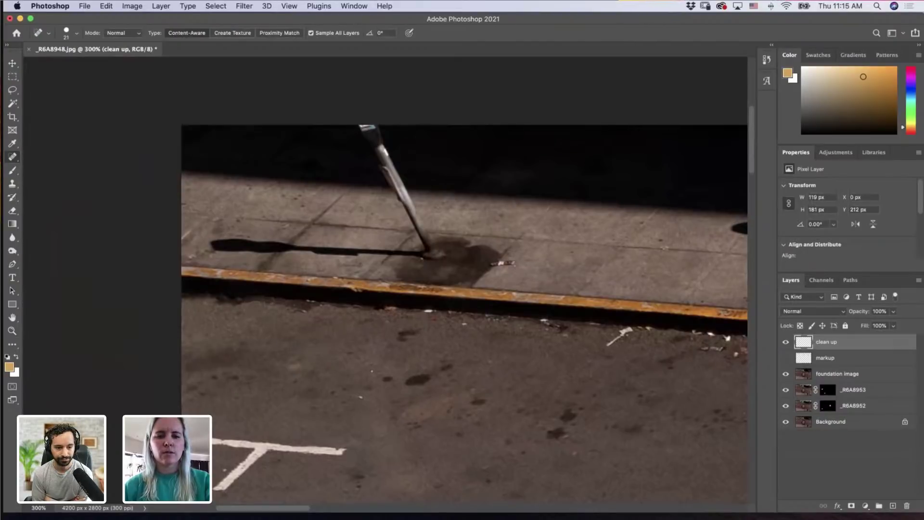
Step: Reduce the Spot Healing Brush to 16 px and heal the white specks and dark oil spots on the road above the white T marking
mouse_move(356, 365)
left_mouse_down()
mouse_move(373, 362)
mouse_move(359, 366)
mouse_move(357, 390)
mouse_move(353, 357)
mouse_move(364, 390)
left_mouse_up()
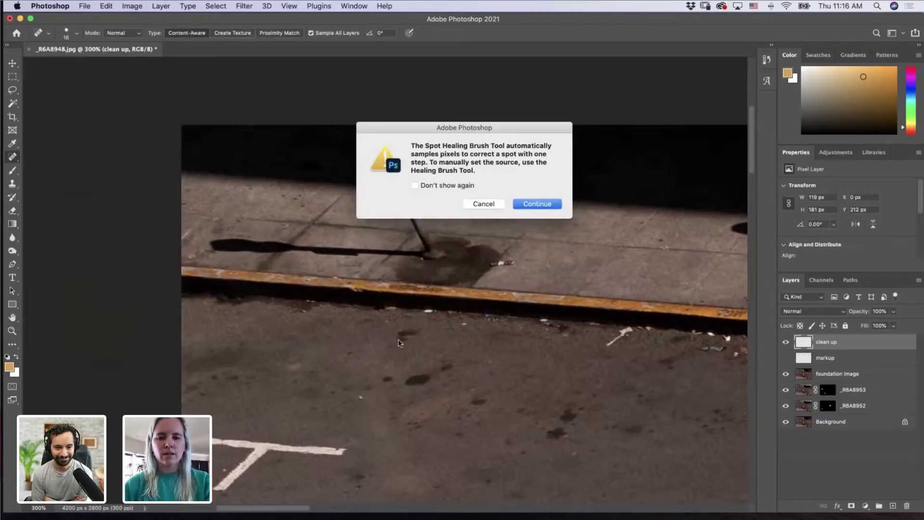
left_click(484, 204)
left_click(363, 397)
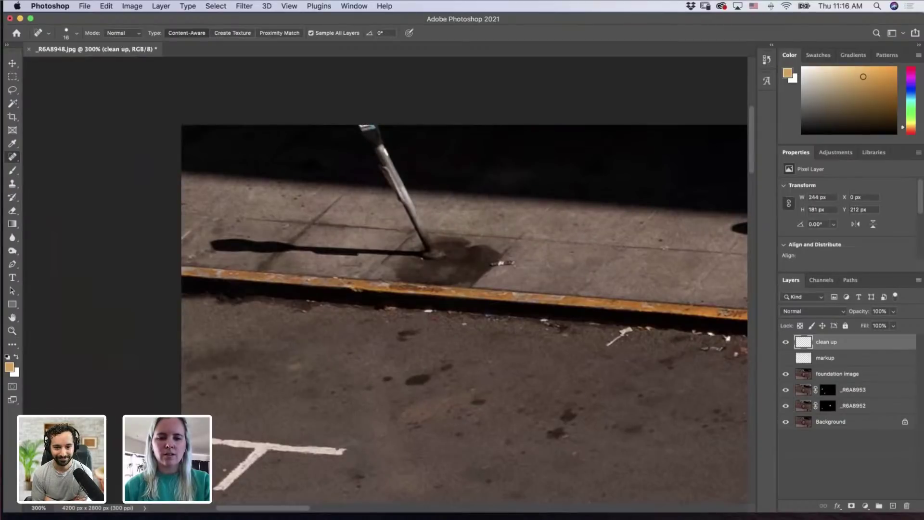
left_click(410, 332)
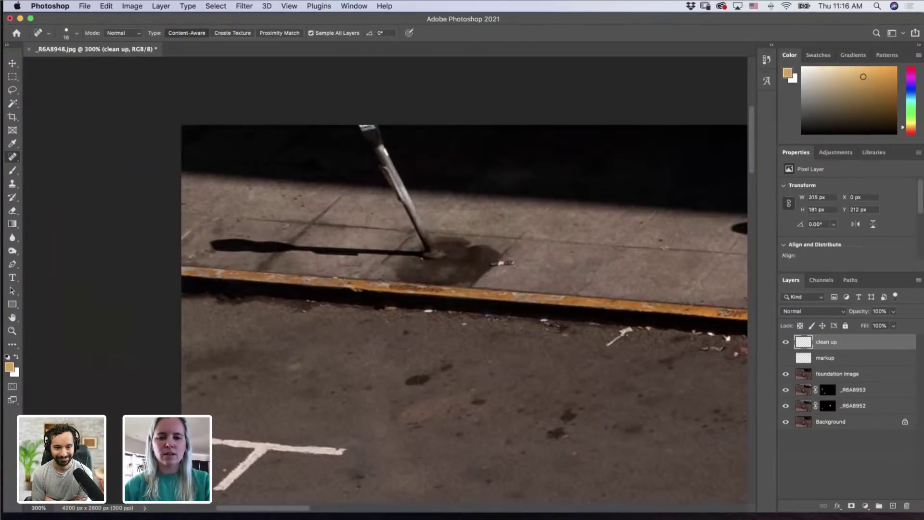
left_click(418, 379)
left_click(450, 365)
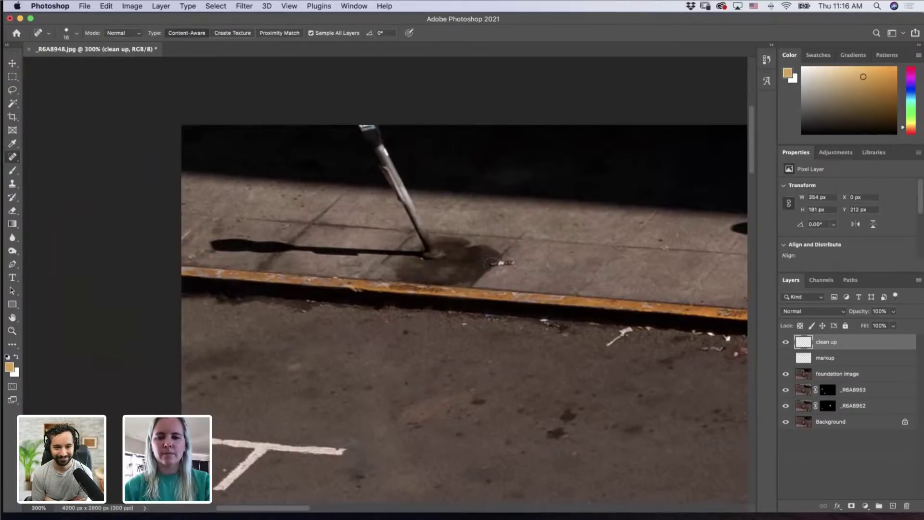
Step: Heal the litter beside the wet sidewalk stain and the white debris along the base of the yellow curb
left_click(507, 262)
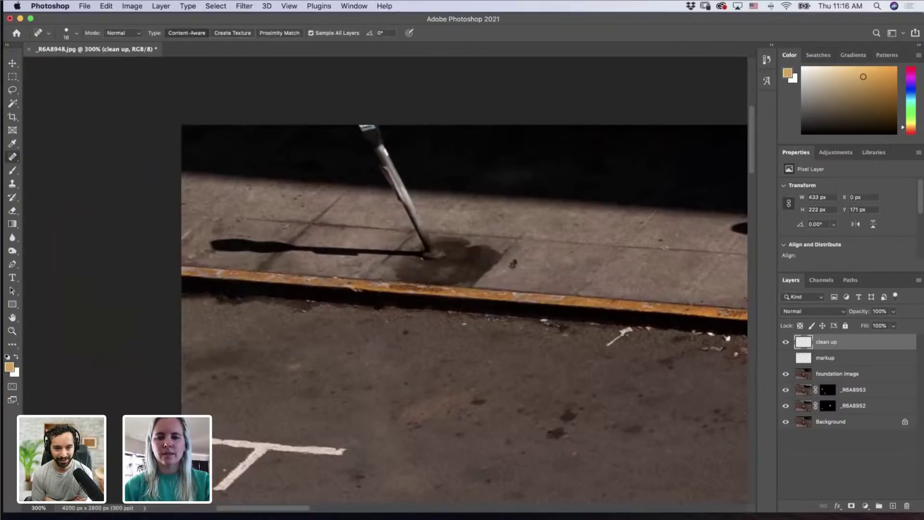
left_click(513, 263)
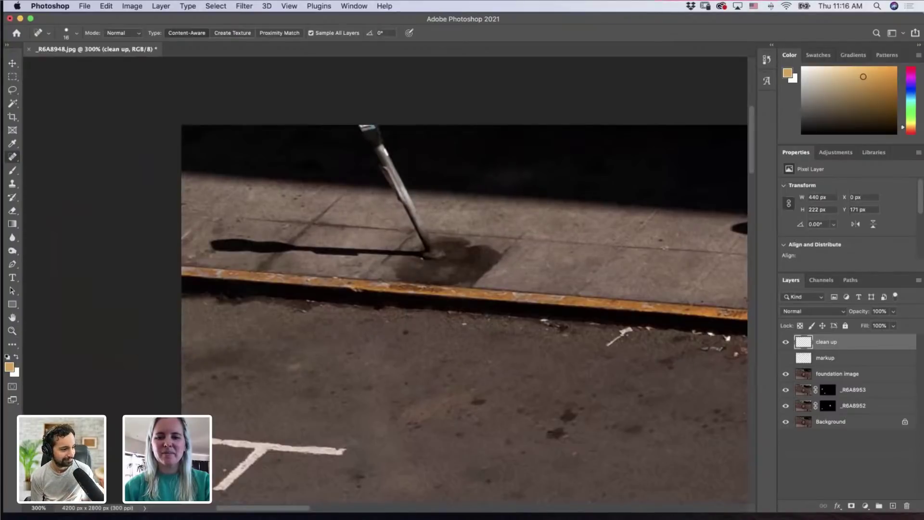
left_click(547, 322)
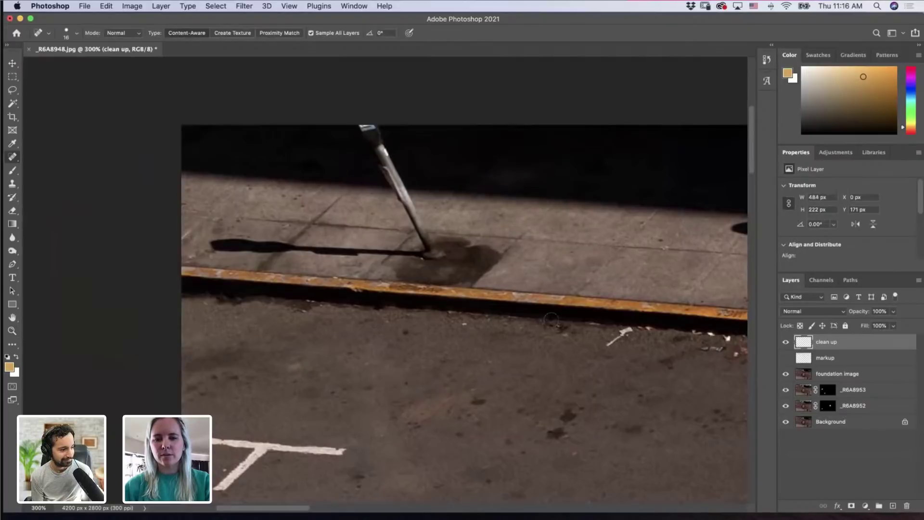
left_click(566, 332)
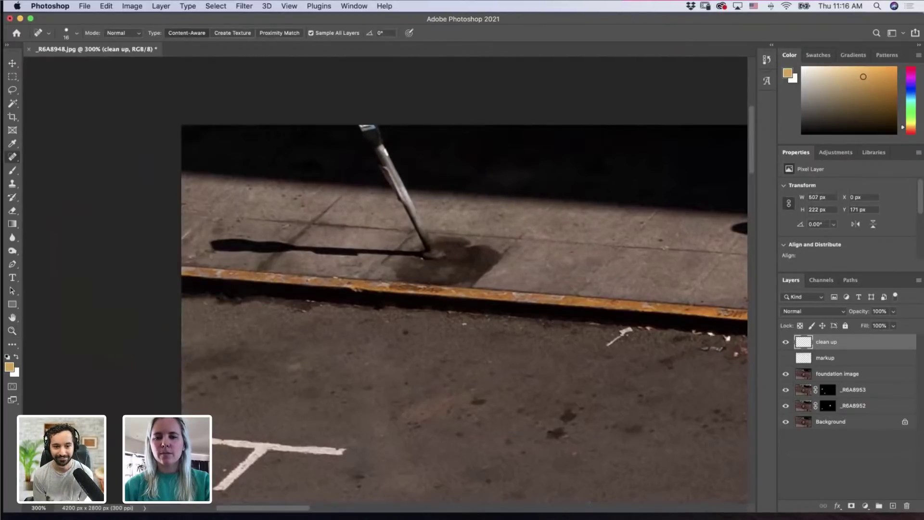
left_click(599, 323)
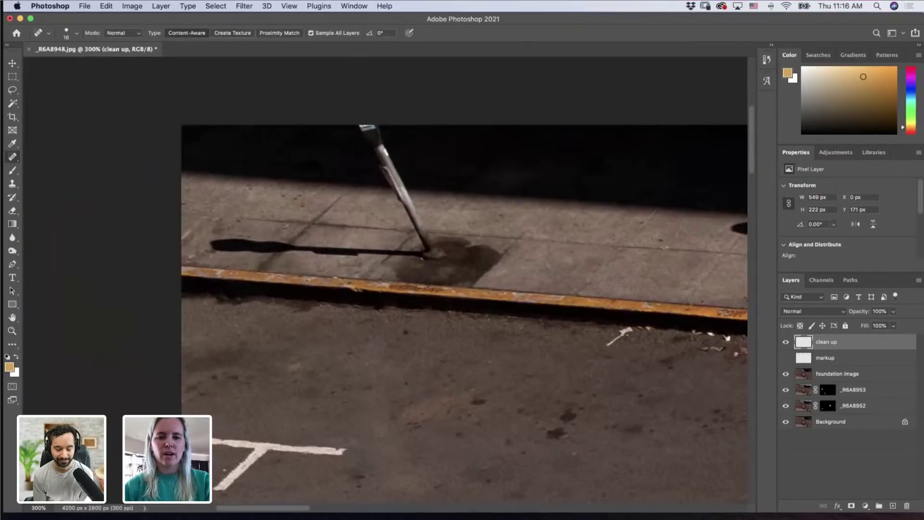
left_click(571, 153)
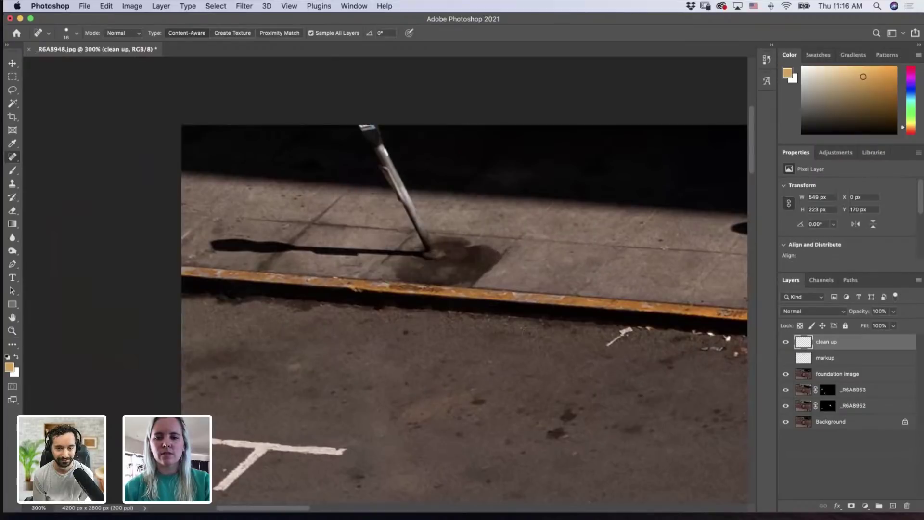
Step: Heal the white arrow-shaped mark and the scattered litter on the road beneath the curb's "TOW AWAY" lettering
left_click_drag(563, 383, 557, 386)
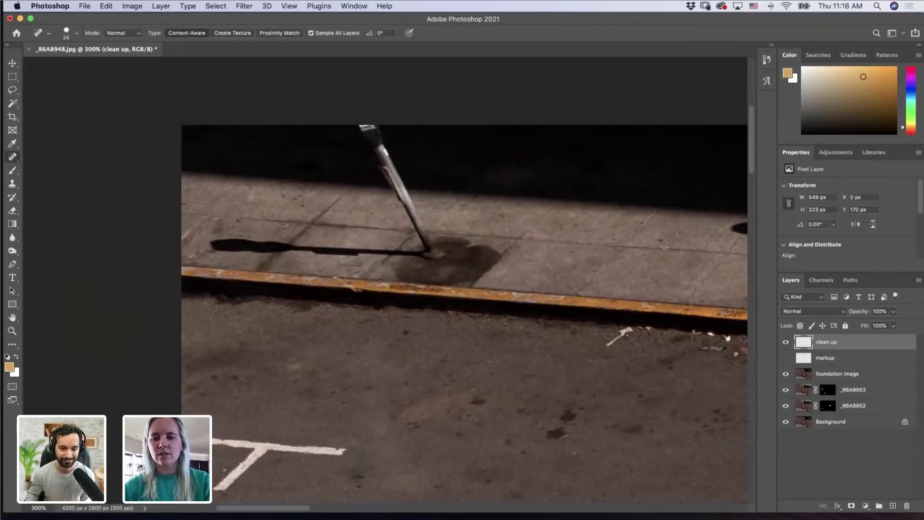
mouse_move(630, 355)
left_mouse_down()
mouse_move(625, 332)
mouse_move(639, 326)
mouse_move(604, 315)
left_mouse_up()
left_click(644, 302)
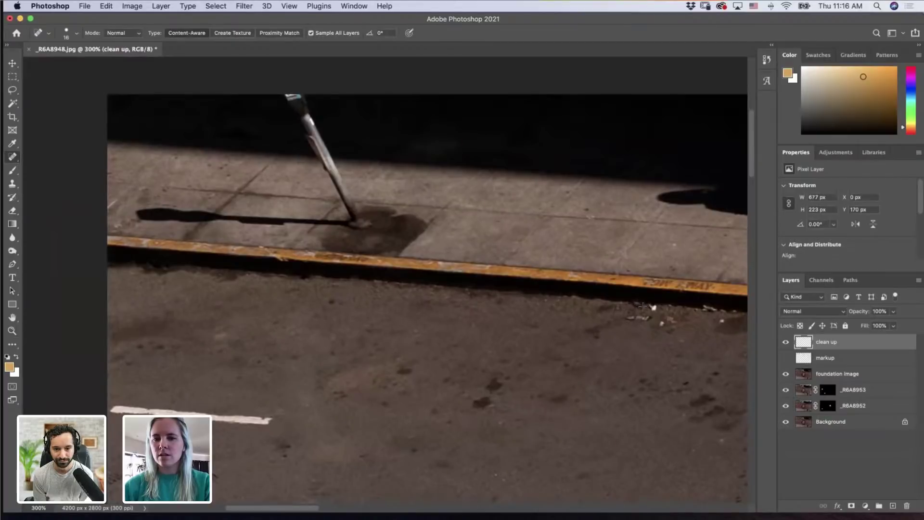
left_click(651, 306)
left_click_drag(627, 317, 650, 318)
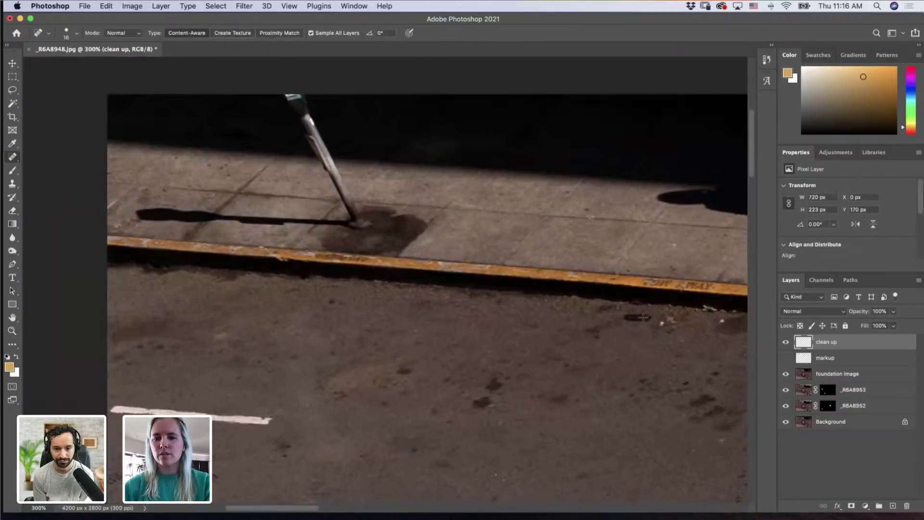
left_click(671, 319)
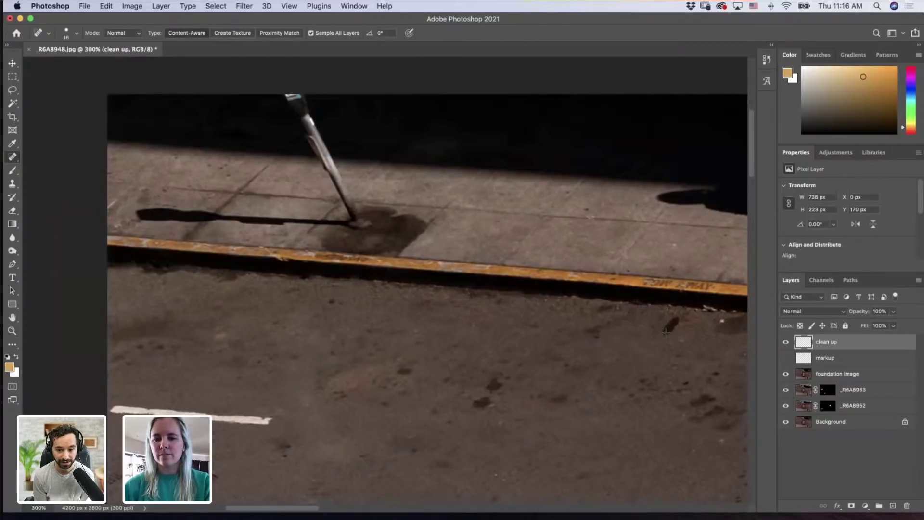
left_click(686, 311)
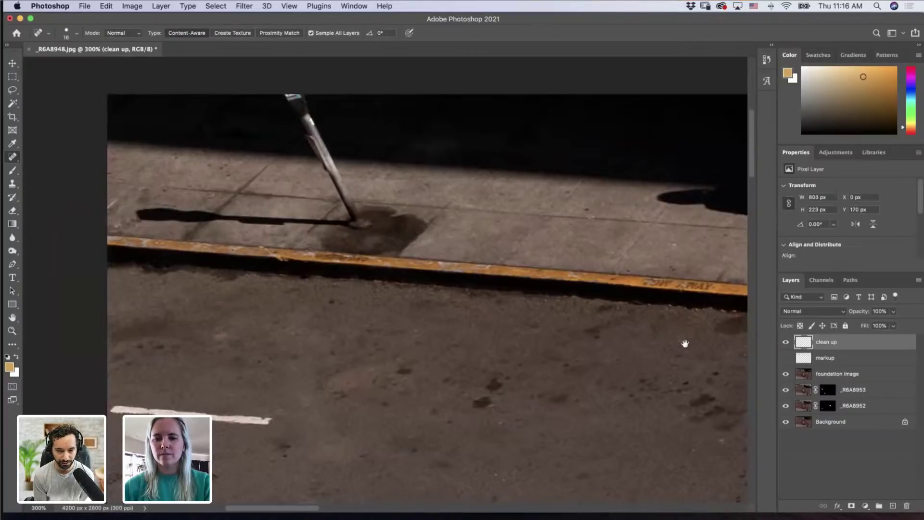
Step: Heal the cluster of dark oil spots in mid-road and the white litter at the curb's base just past the lettering
left_click_drag(685, 343, 625, 295)
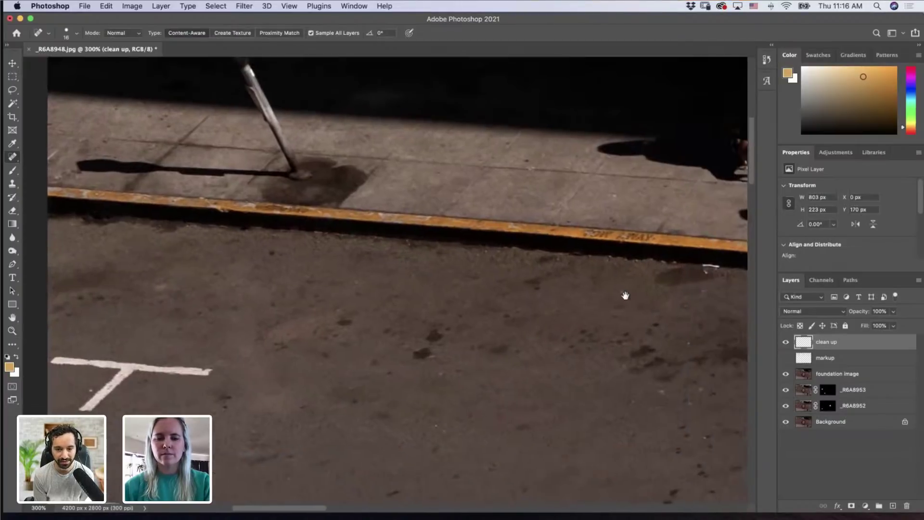
left_click(350, 322)
left_click(422, 354)
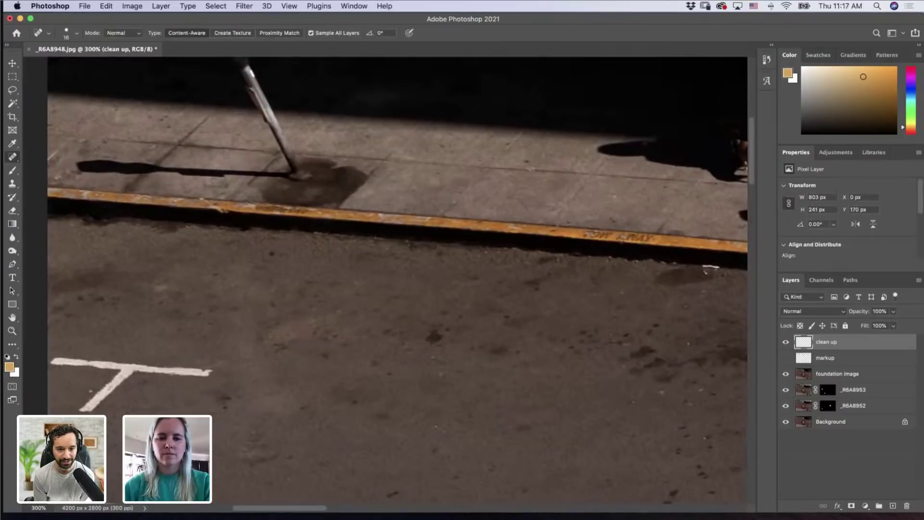
left_click(434, 335)
scroll(586, 264, "right", 5)
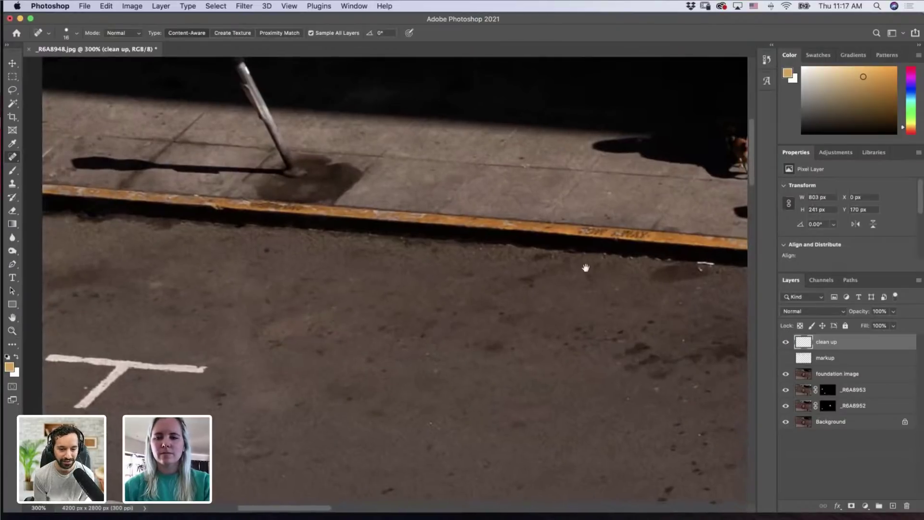
left_click(577, 243)
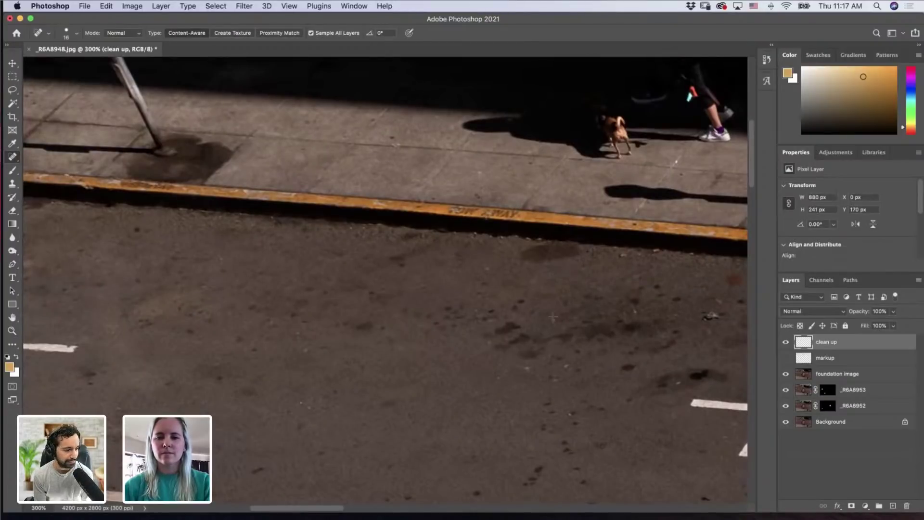
Step: Heal the pale specks around the dark road stains, the light litter piece and the reddish spot below the curb
left_click(553, 317)
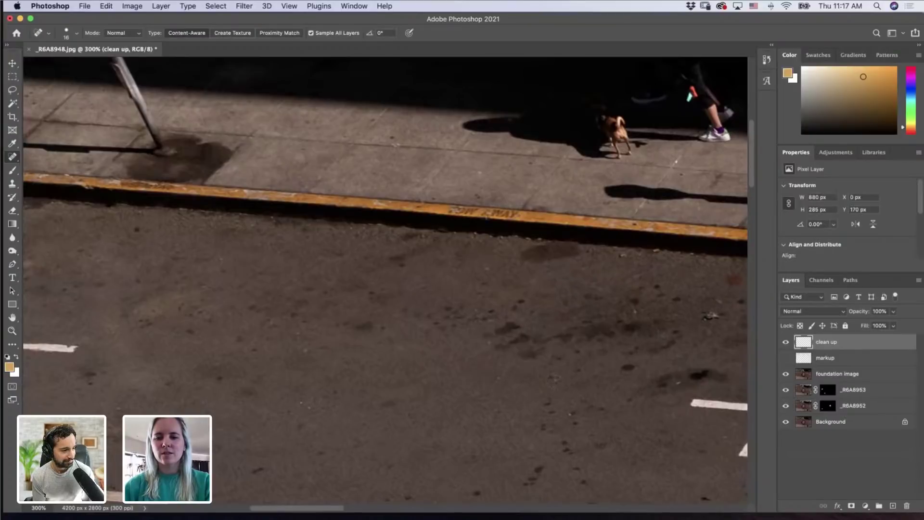
left_click(555, 379)
left_click(570, 417)
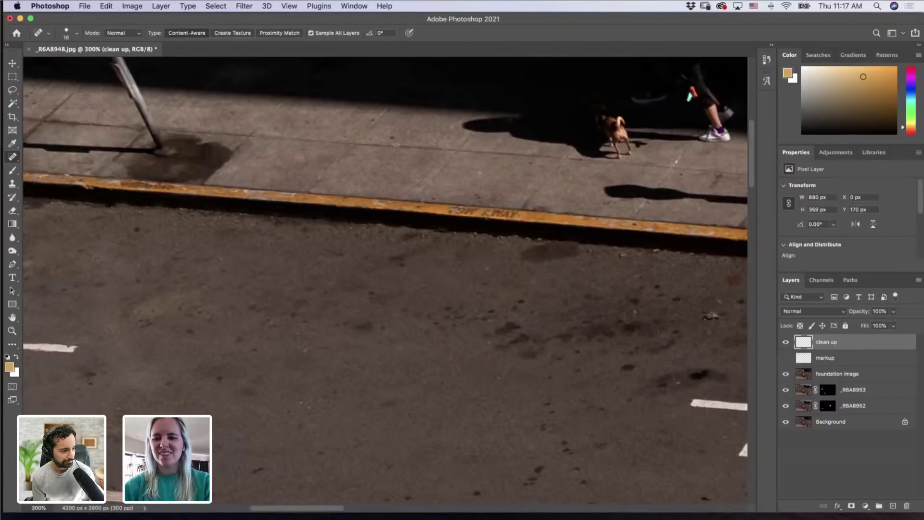
left_click(712, 316)
left_click(733, 280)
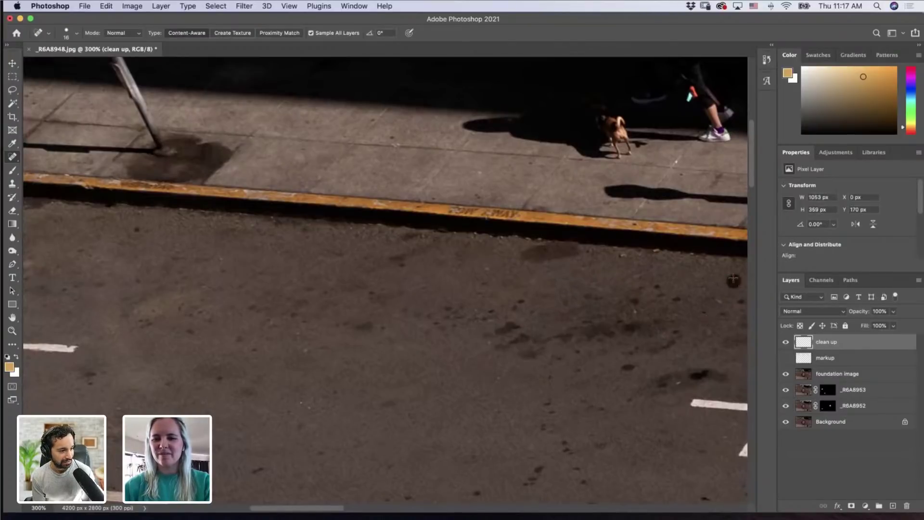
Step: Recheck the road's left end, and heal the white litter at the curb and the dark spot above the car's shadow
left_click(786, 359)
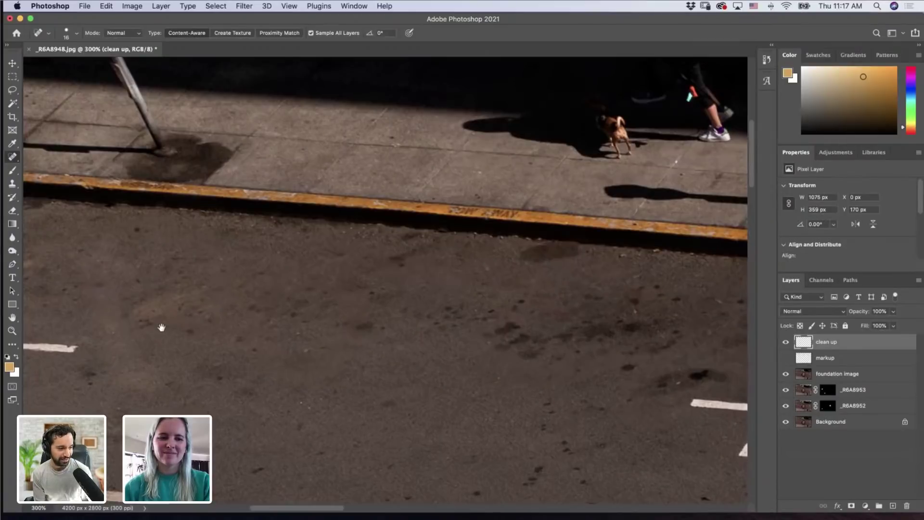
left_click_drag(160, 324, 531, 299)
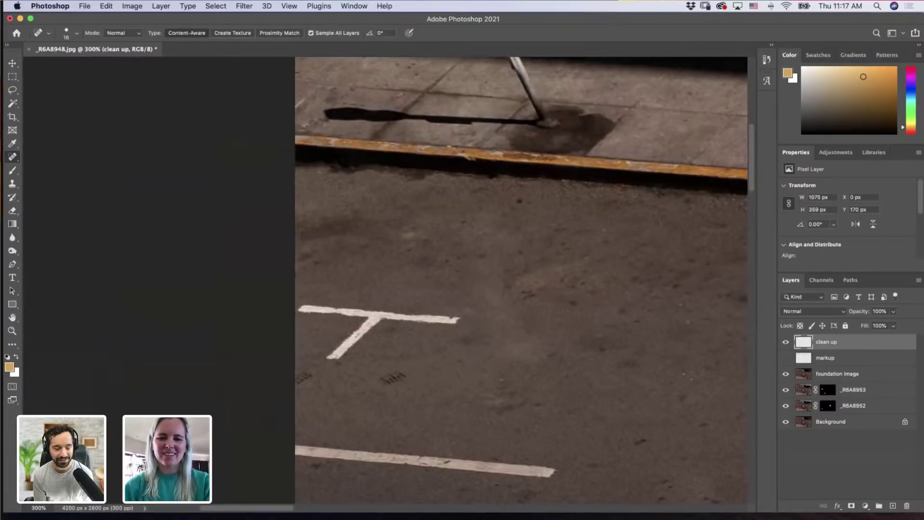
scroll(476, 333, "up", 5)
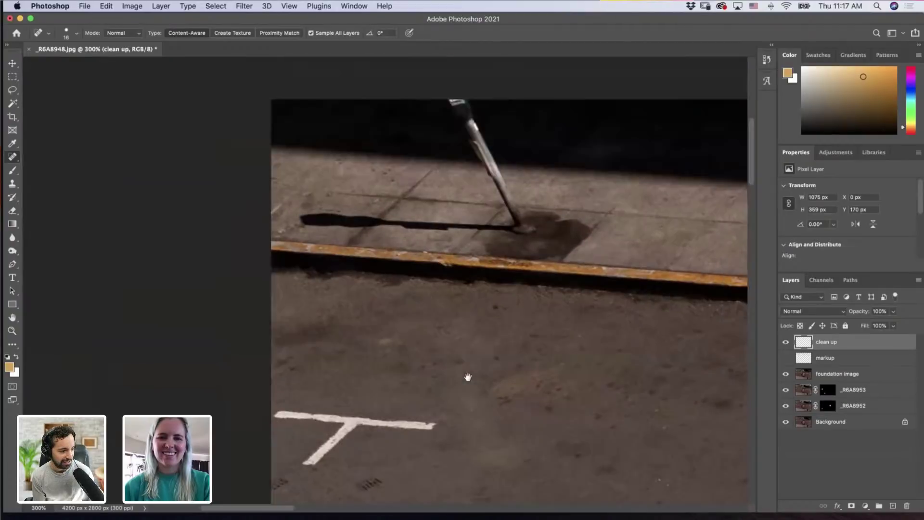
scroll(619, 398, "right", 10)
scroll(535, 369, "down", 3)
scroll(441, 274, "right", 3)
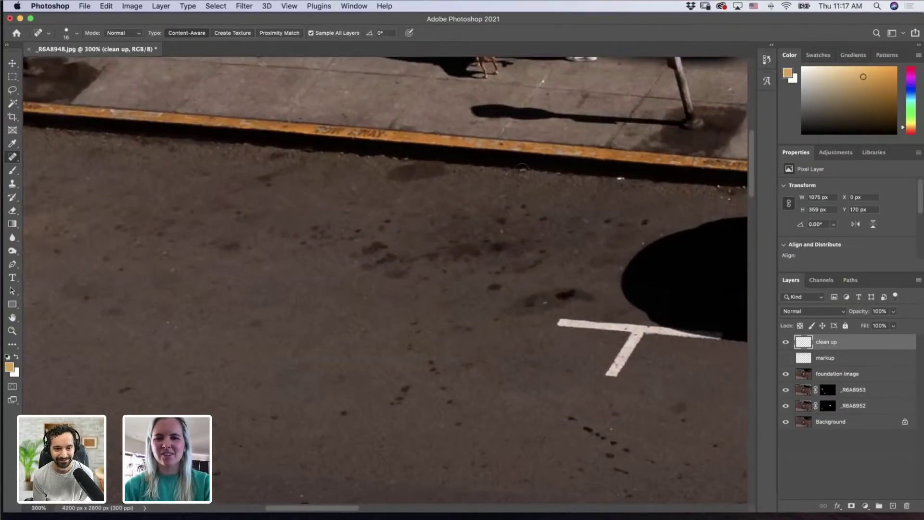
left_click_drag(616, 177, 633, 179)
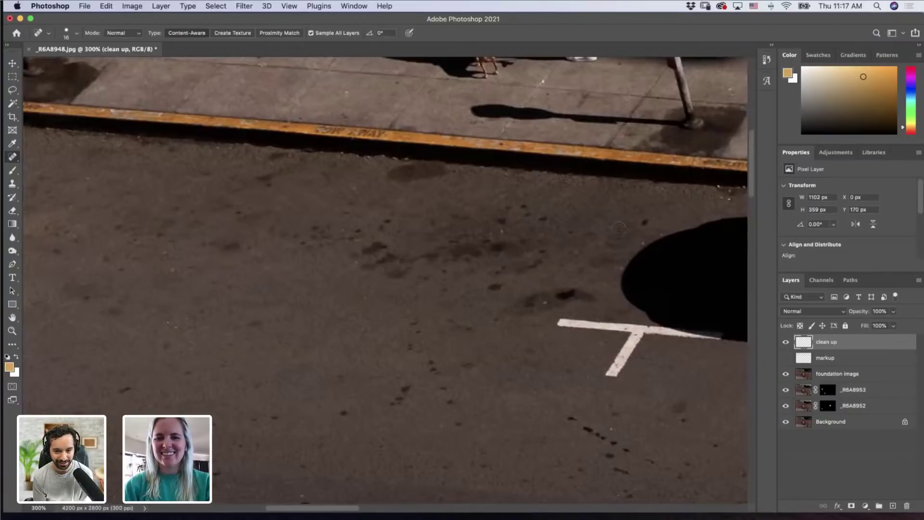
left_click(646, 222)
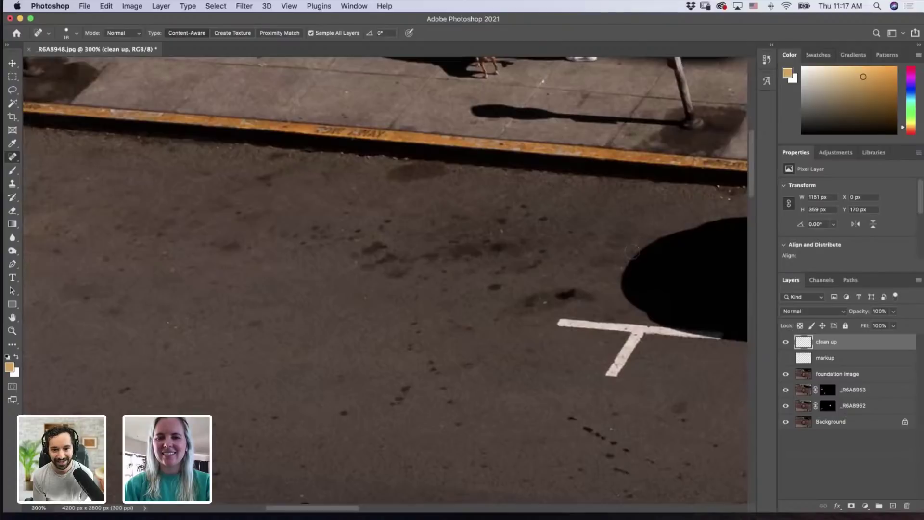
Step: Heal the dark oil spots above the second white T marking and the pale speck among the nearby road stains
left_click(566, 294)
left_click(542, 304)
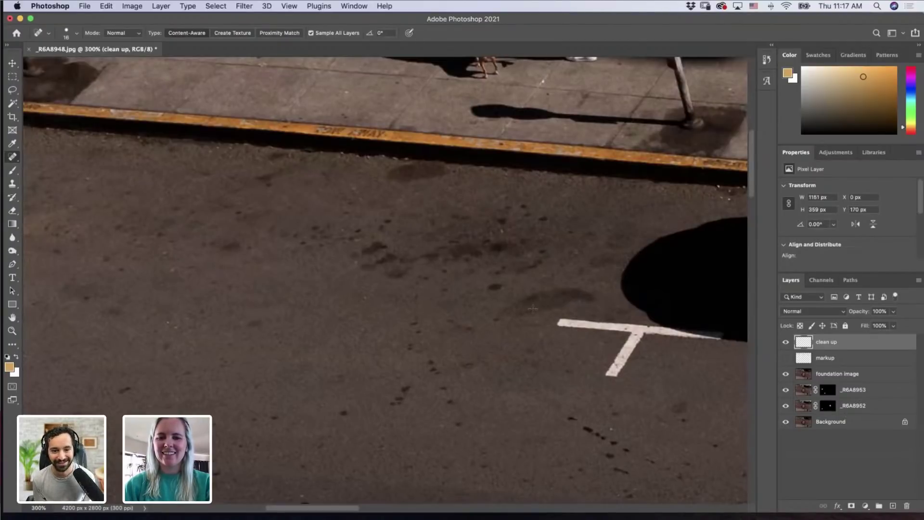
left_click(494, 288)
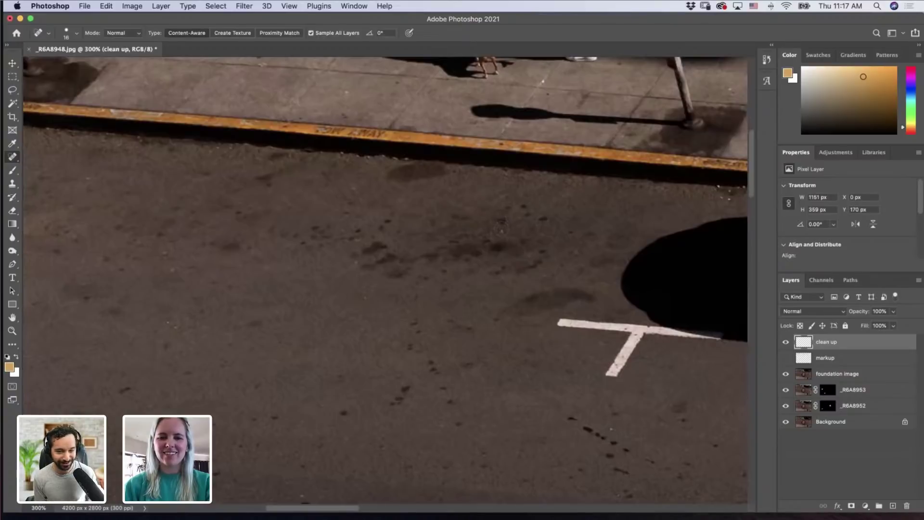
left_click(502, 230)
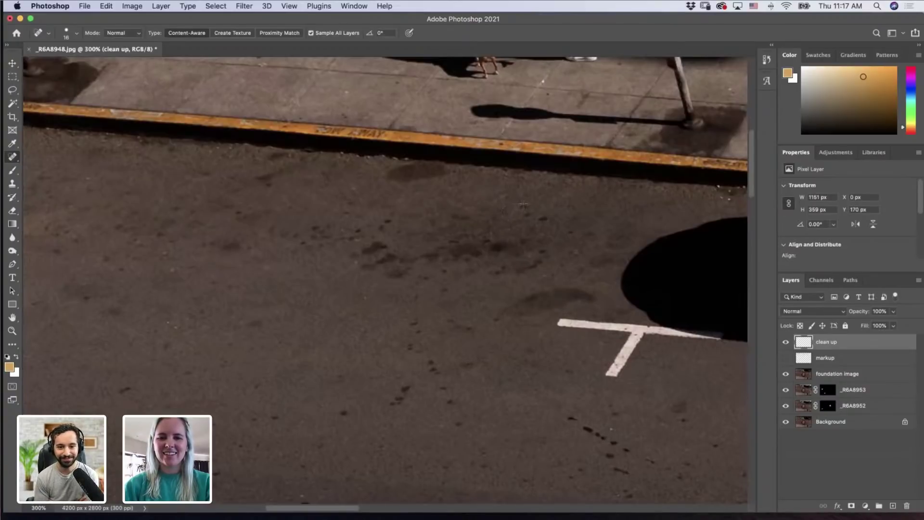
Step: Heal the debris at the curb's base behind the white car and the spot beside its rear bumper
left_click_drag(559, 212, 383, 207)
left_click(544, 180)
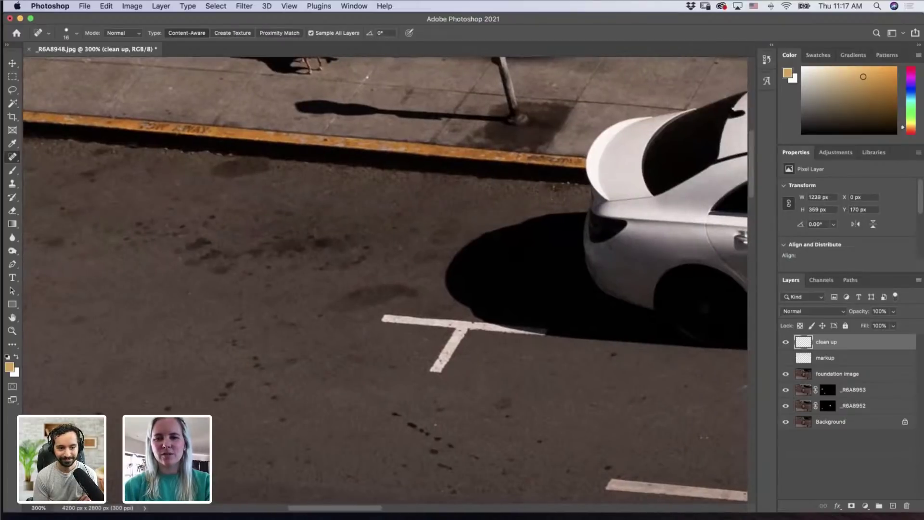
left_click(566, 182)
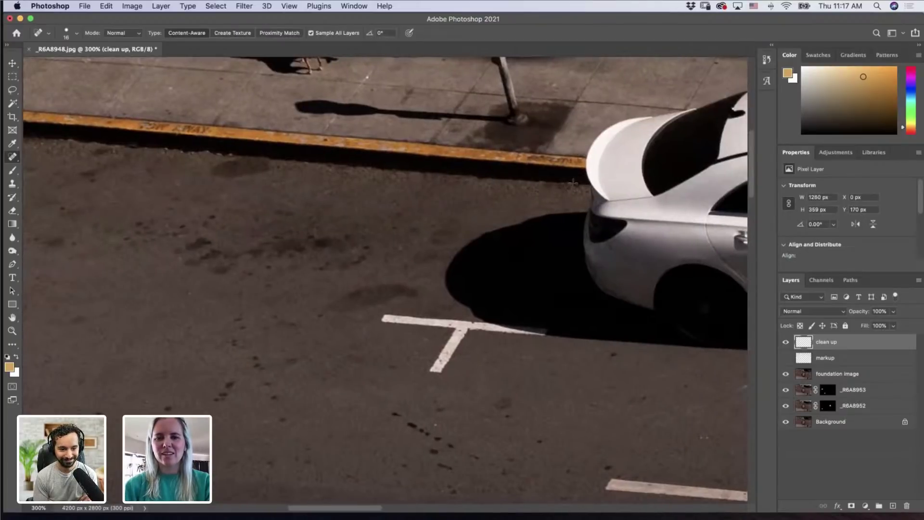
left_click(576, 220)
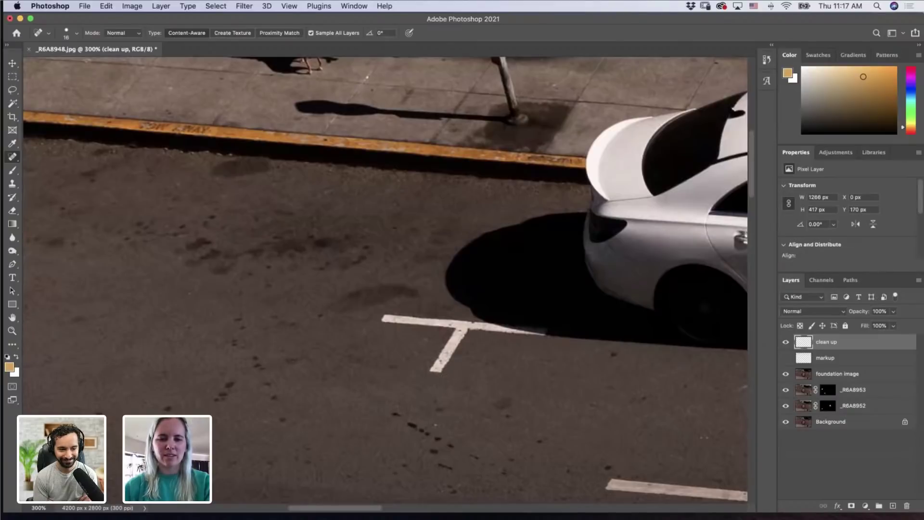
scroll(418, 274, "down", 5)
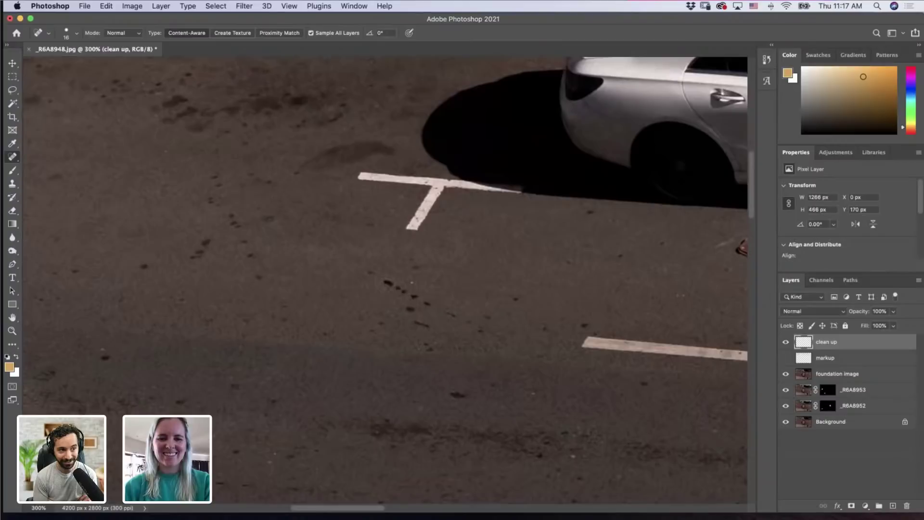
Step: Heal the trail of dark oil spots below the white T marking and the specks on the sidewalk behind the white car
mouse_move(384, 280)
left_mouse_down()
mouse_move(419, 298)
mouse_move(419, 311)
mouse_move(433, 304)
mouse_move(421, 325)
left_mouse_up()
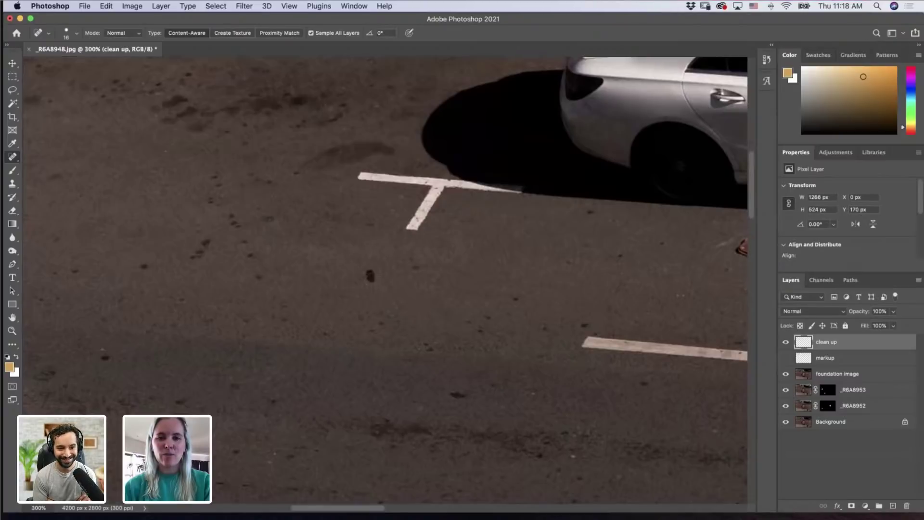
left_click_drag(524, 286, 355, 280)
scroll(495, 212, "right", 10)
scroll(419, 299, "up", 8)
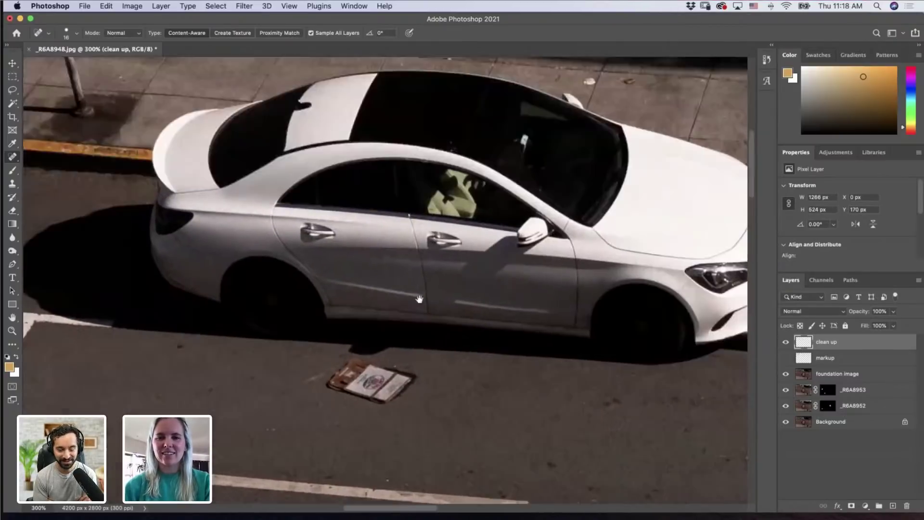
left_click(327, 180)
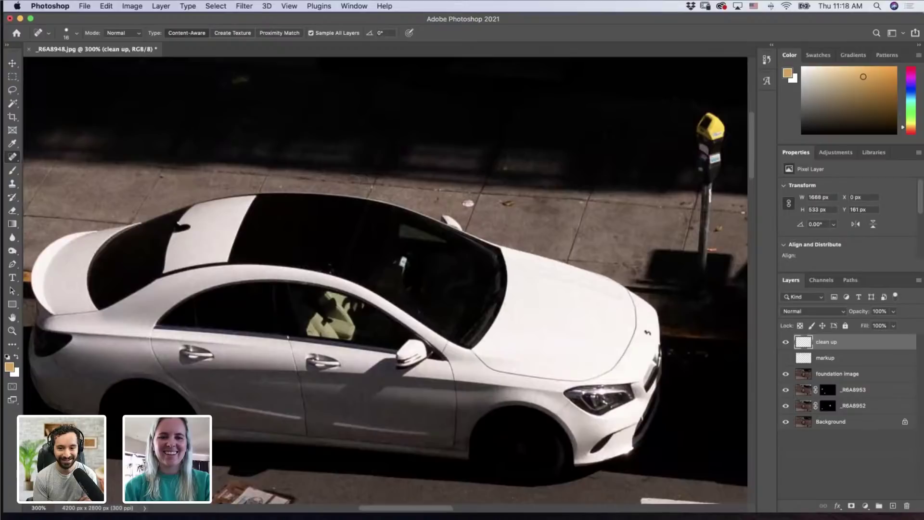
left_click(240, 81)
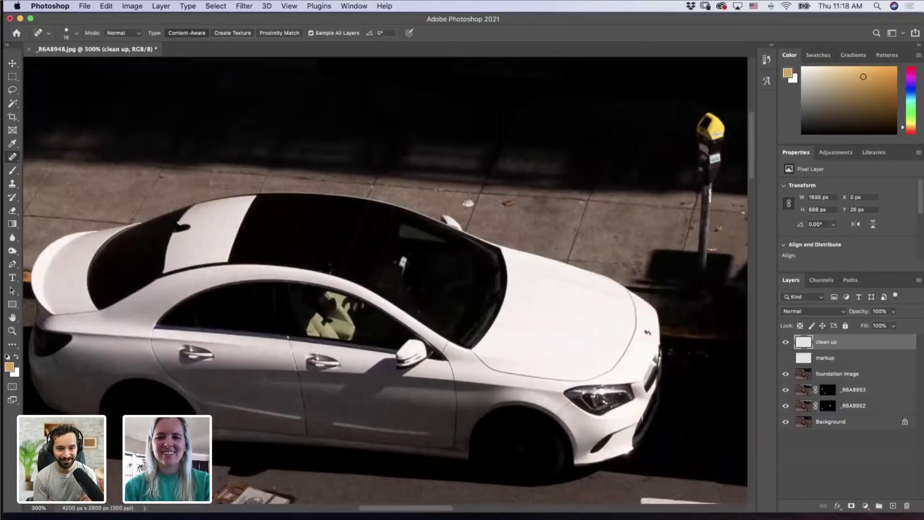
left_click(507, 203)
Step: Heal the leaves and specks around the yellow parking meter and the small litter in the gutter between the white car and the pickup
scroll(508, 204, "right", 10)
scroll(508, 204, "down", 3)
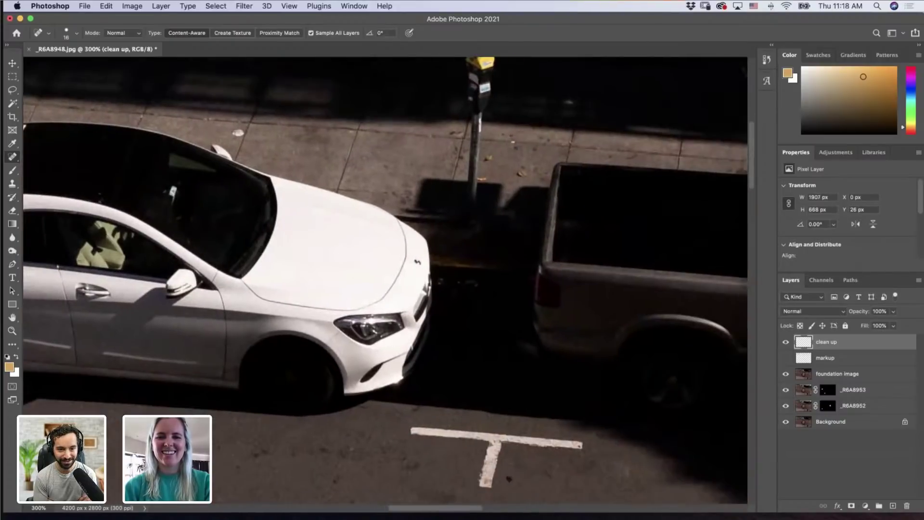
left_click(454, 130)
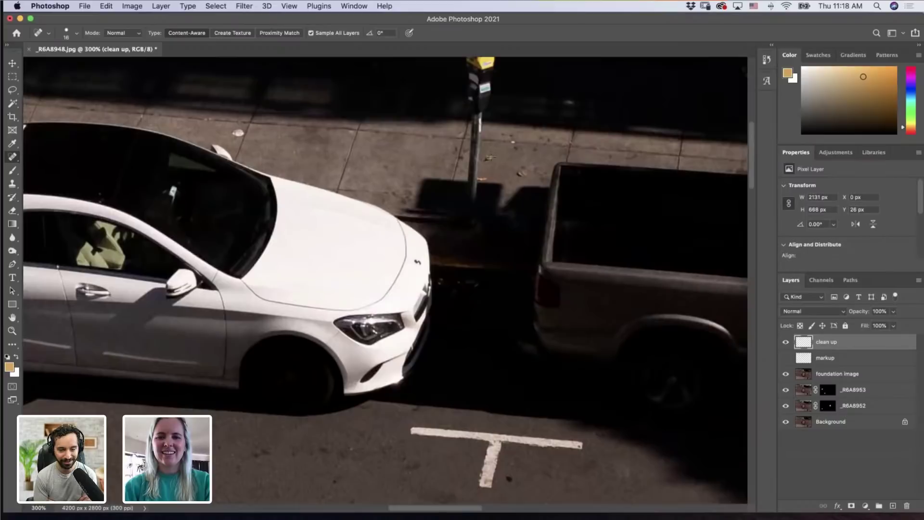
left_click(489, 157)
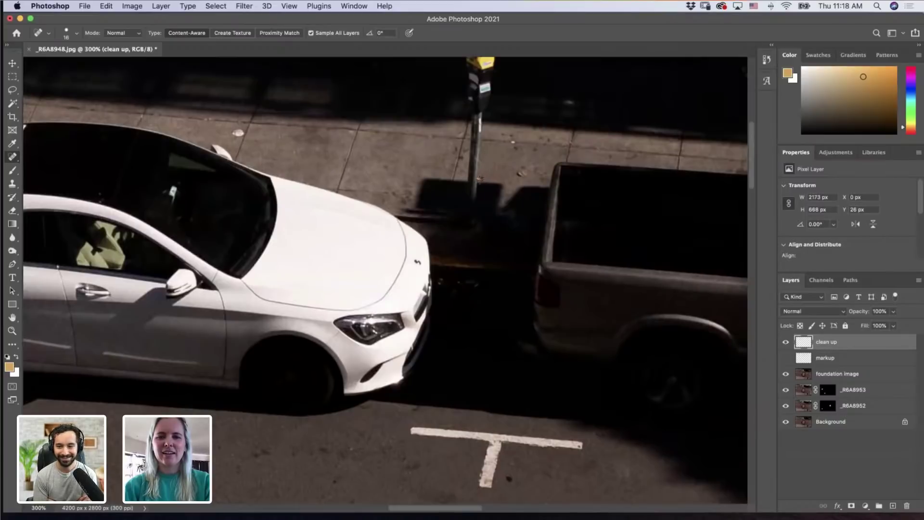
left_click(521, 174)
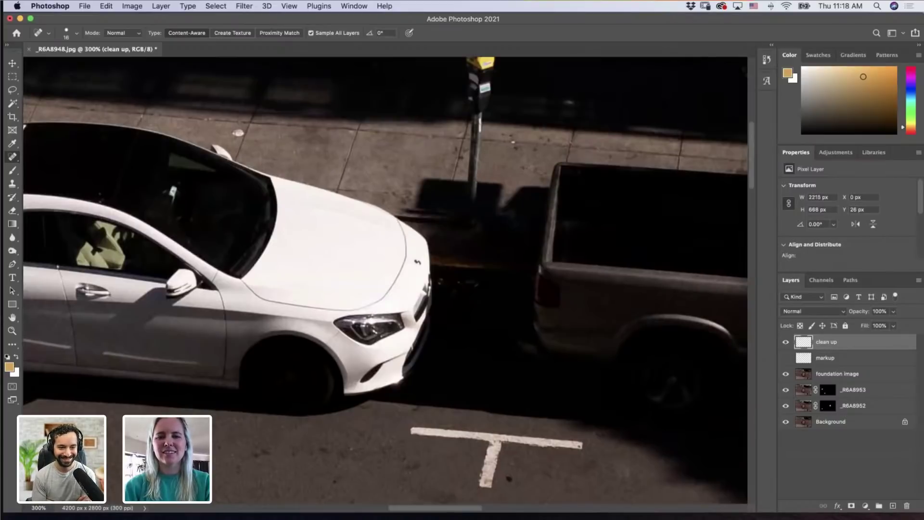
left_click(530, 149)
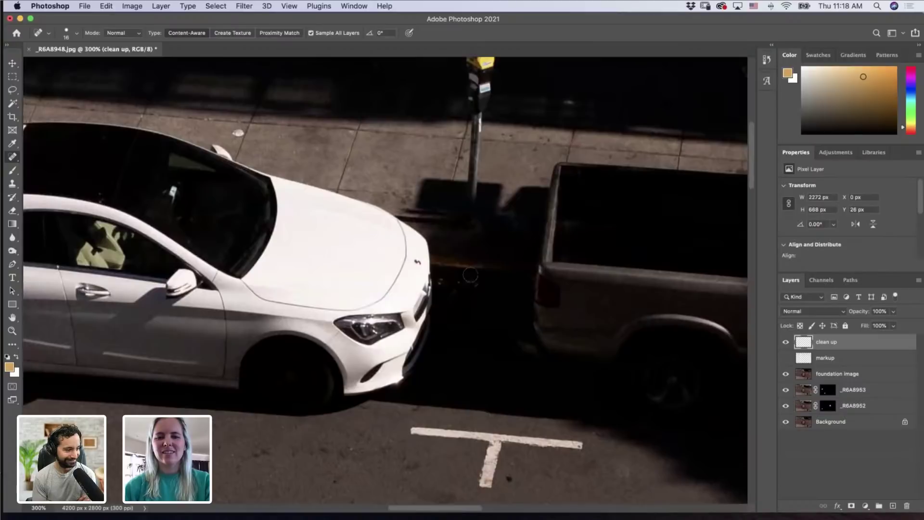
left_click_drag(442, 279, 480, 287)
Step: Heal the pale litter spot on the shaded sidewalk behind the pickup's bed
scroll(502, 291, "right", 10)
scroll(501, 291, "up", 3)
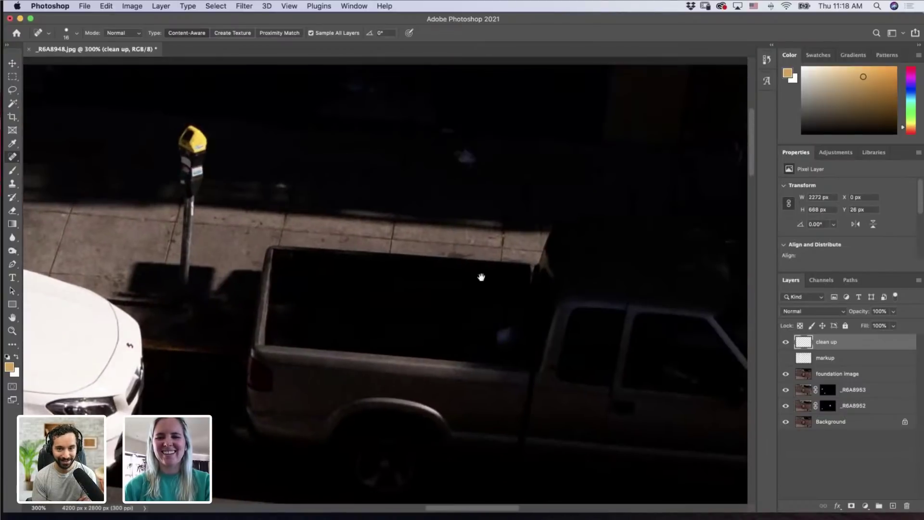
left_click_drag(461, 157, 473, 157)
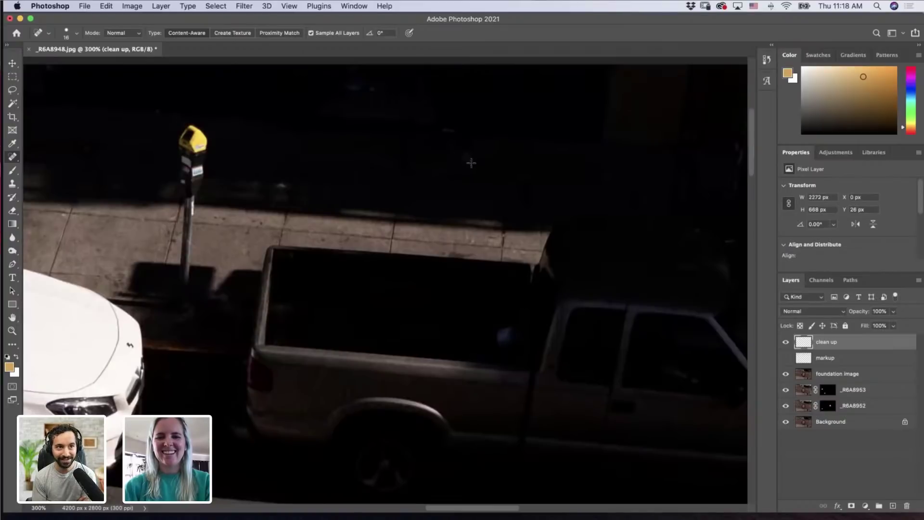
scroll(447, 244, "up", 3)
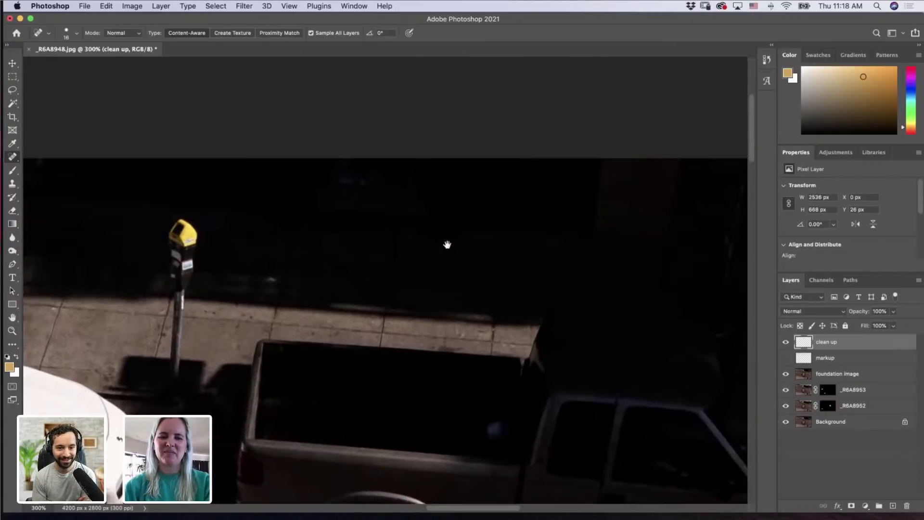
Step: Heal the gutter litter in front of the pickup and the pale litter at the sidewalk's shadow edge near the pedestrian
scroll(326, 128, "right", 6)
scroll(326, 128, "down", 5)
left_click_drag(545, 249, 314, 244)
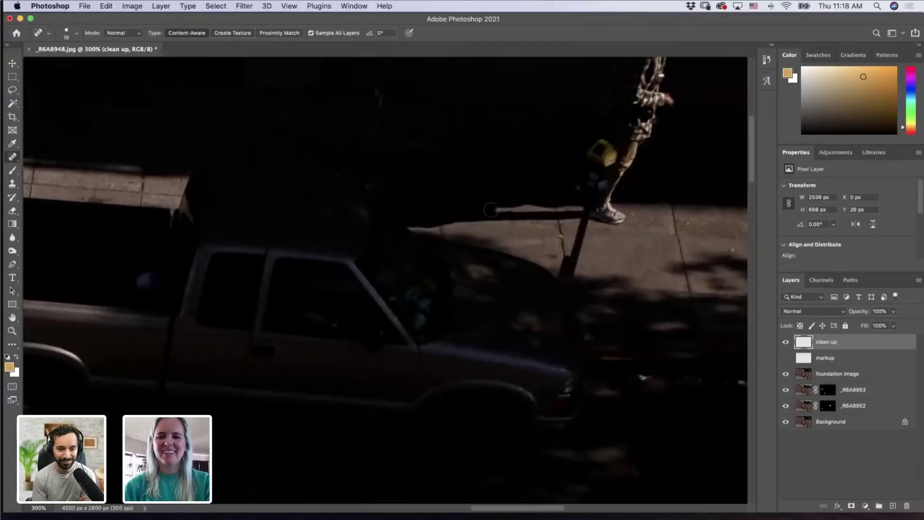
left_click_drag(565, 202, 454, 162)
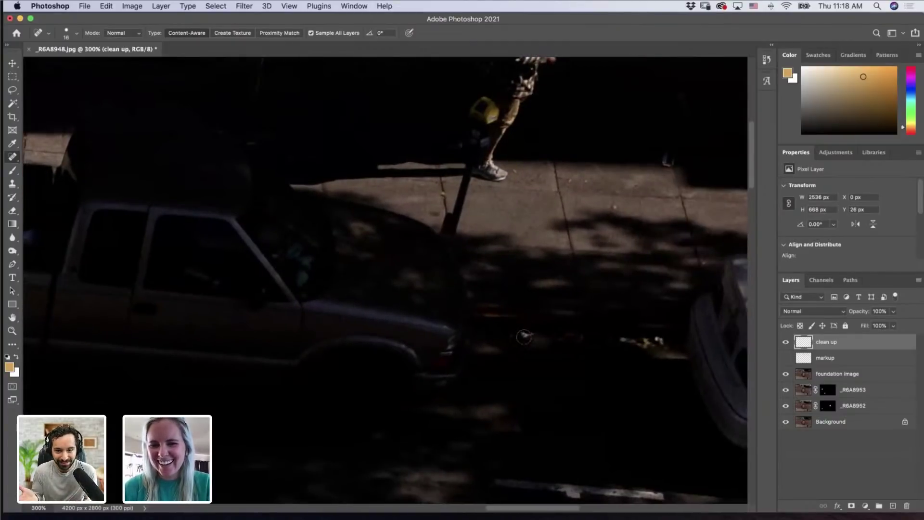
left_click(528, 337)
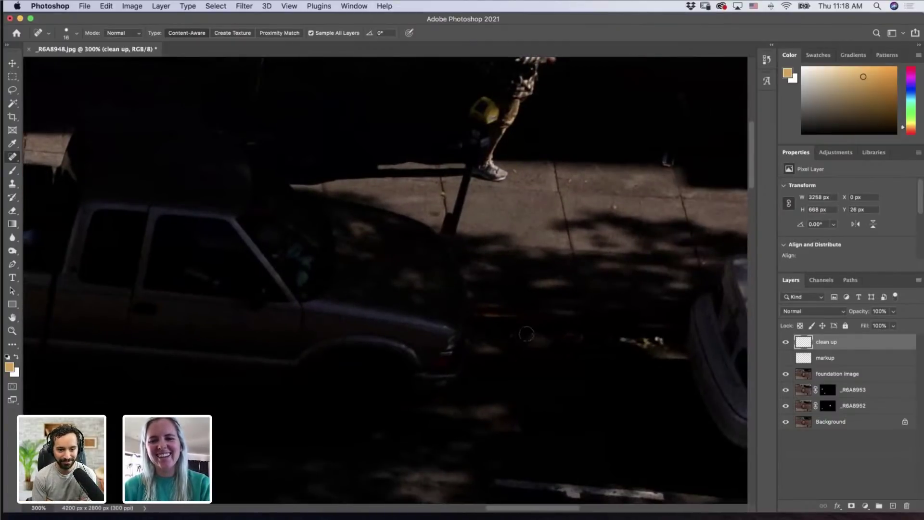
left_click(578, 344)
left_click(628, 343)
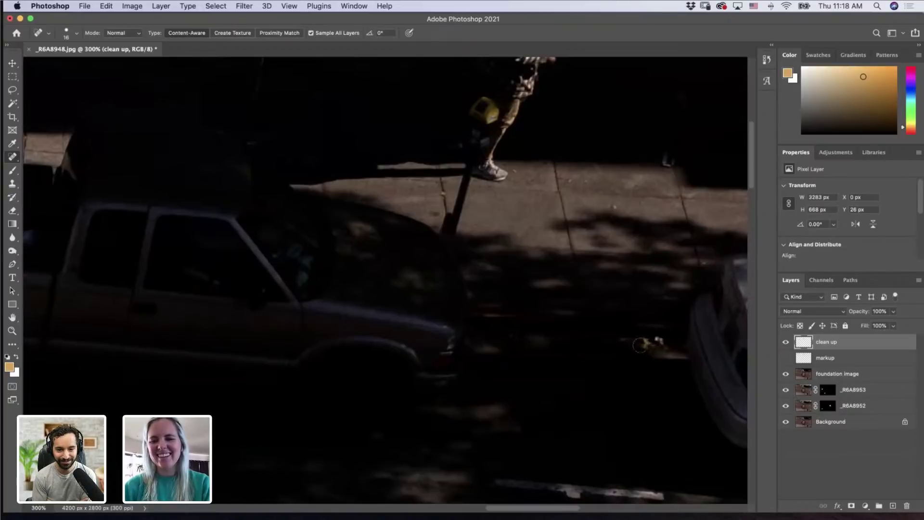
left_click(656, 341)
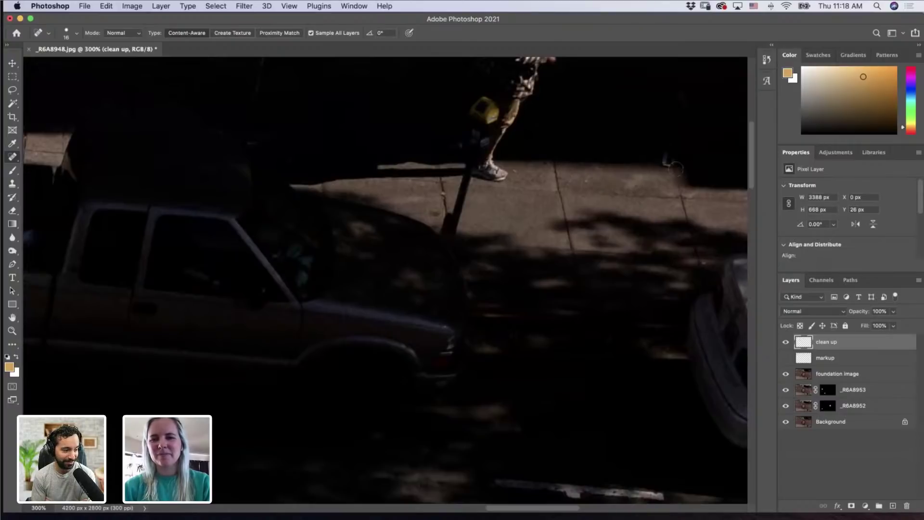
left_click(667, 159)
left_click(661, 164)
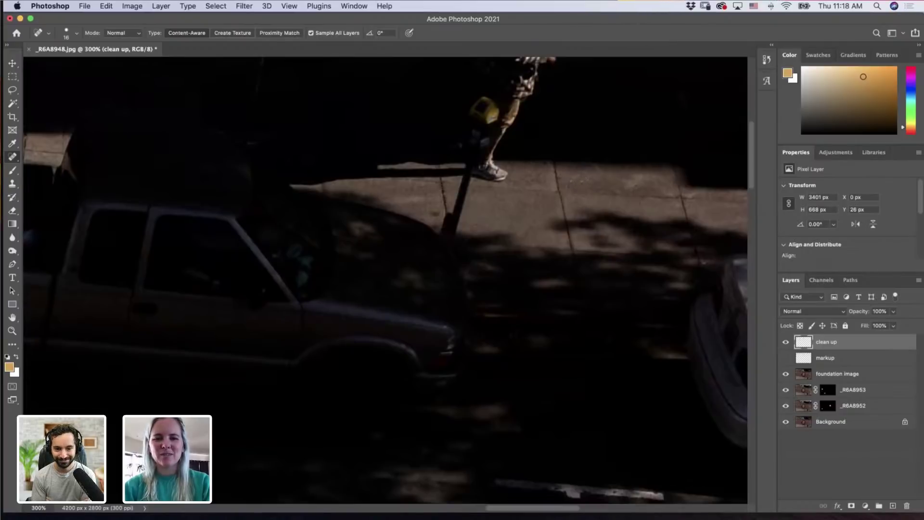
Step: Check the area around the silver car with the roof rack and heal the pale specks on the road beside its shadow
left_click_drag(515, 324, 488, 260)
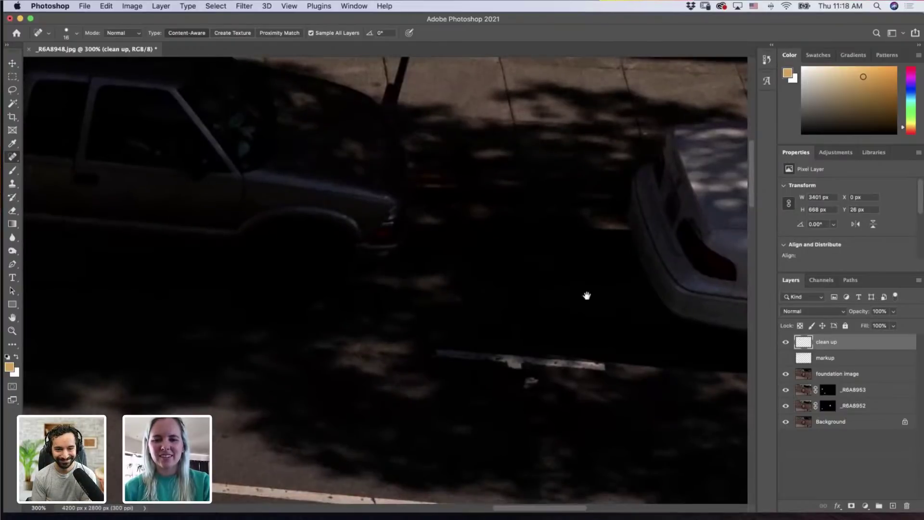
left_click_drag(587, 294, 367, 369)
left_click_drag(534, 178, 339, 239)
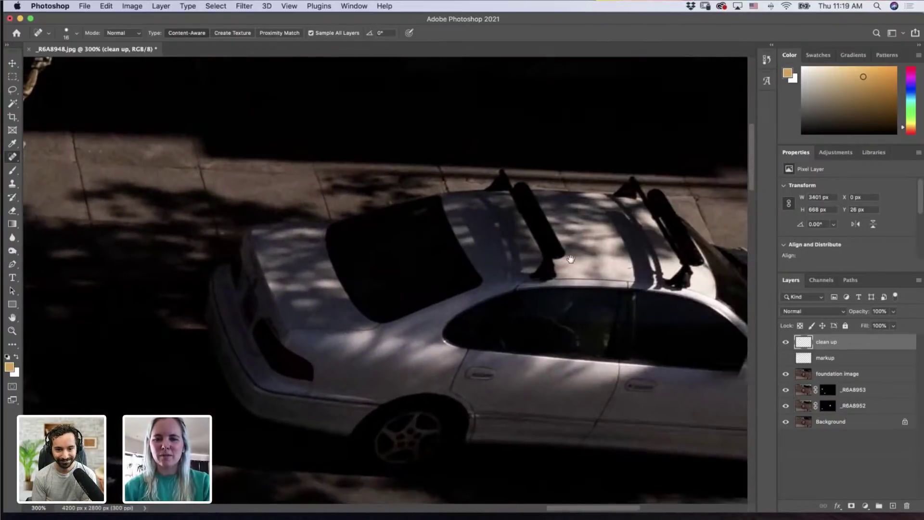
left_click_drag(423, 239, 231, 203)
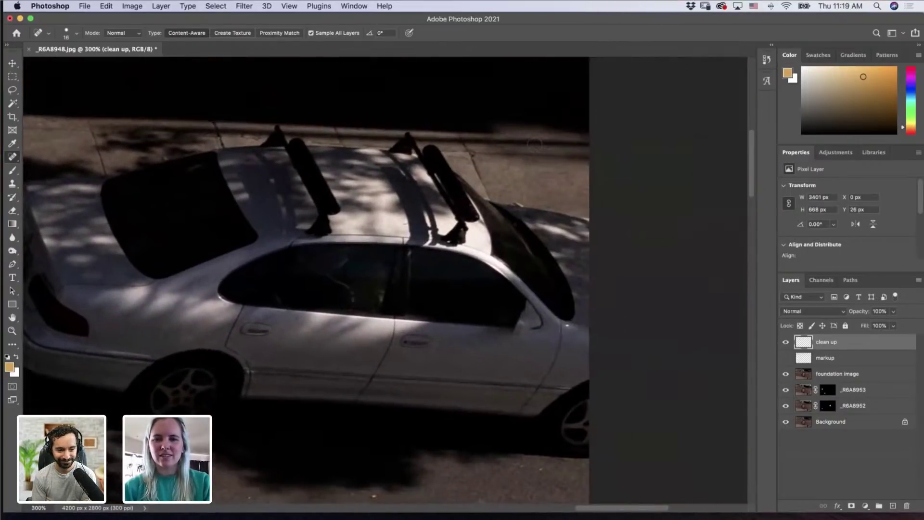
left_click_drag(429, 349, 505, 149)
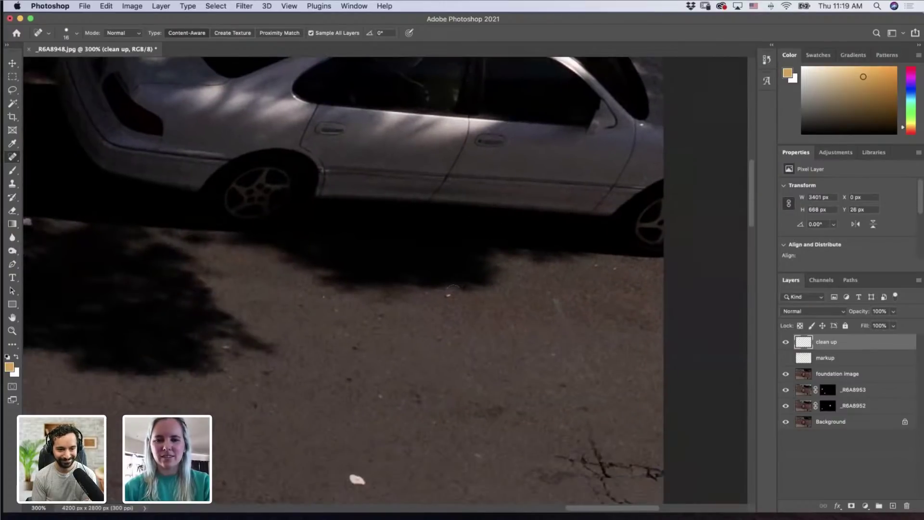
left_click(448, 294)
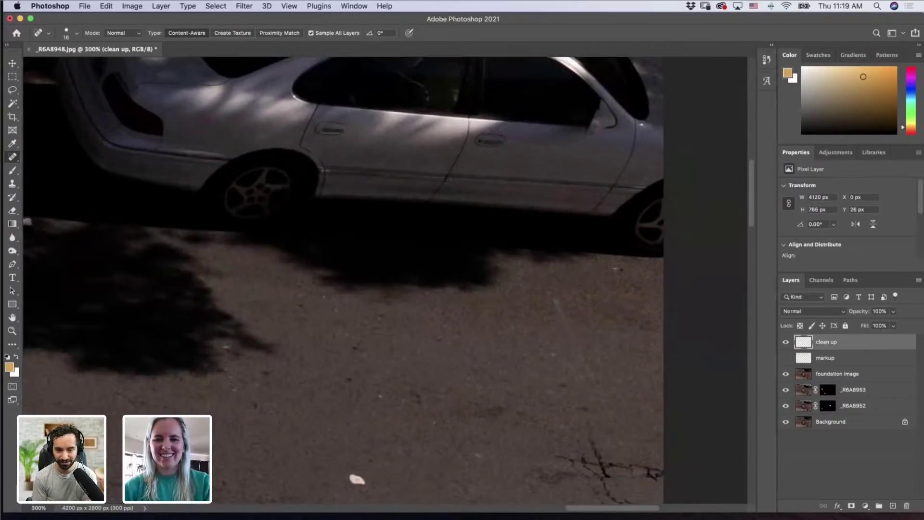
left_click(614, 269)
Step: Heal the dark spots above the white lane dash beside the tree shadow
left_click_drag(464, 318, 582, 284)
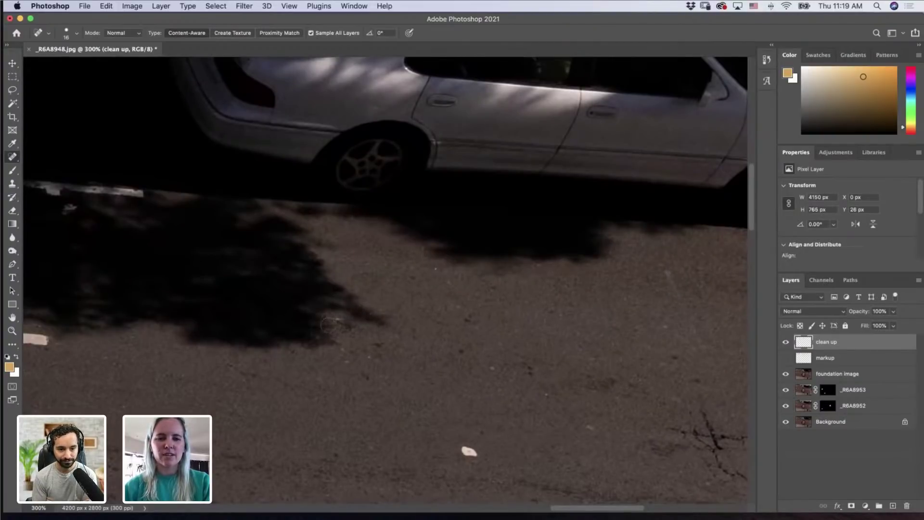
left_click_drag(305, 316, 475, 315)
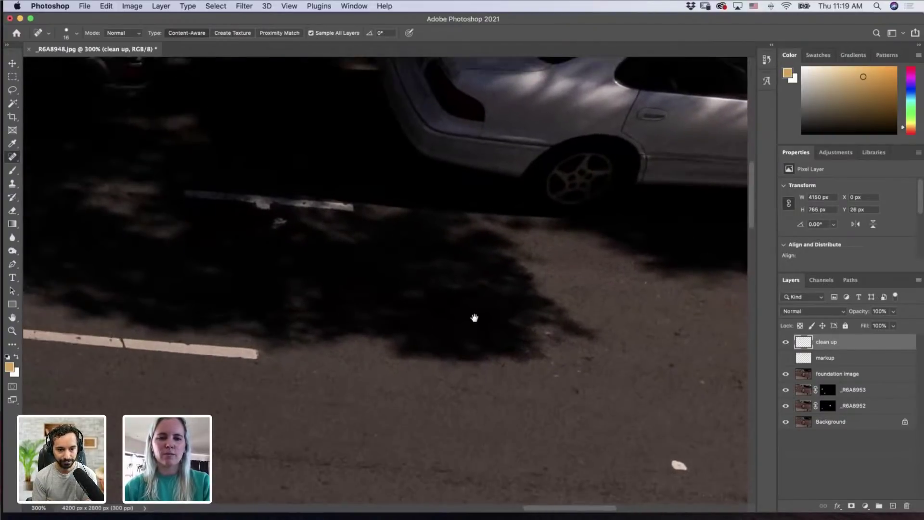
left_click_drag(219, 237, 414, 225)
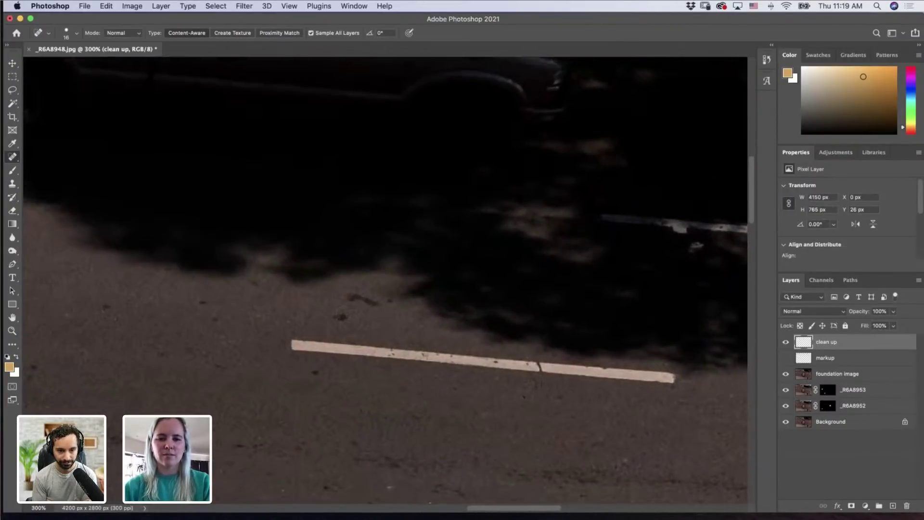
mouse_move(337, 316)
left_mouse_down()
mouse_move(374, 302)
mouse_move(354, 296)
left_mouse_up()
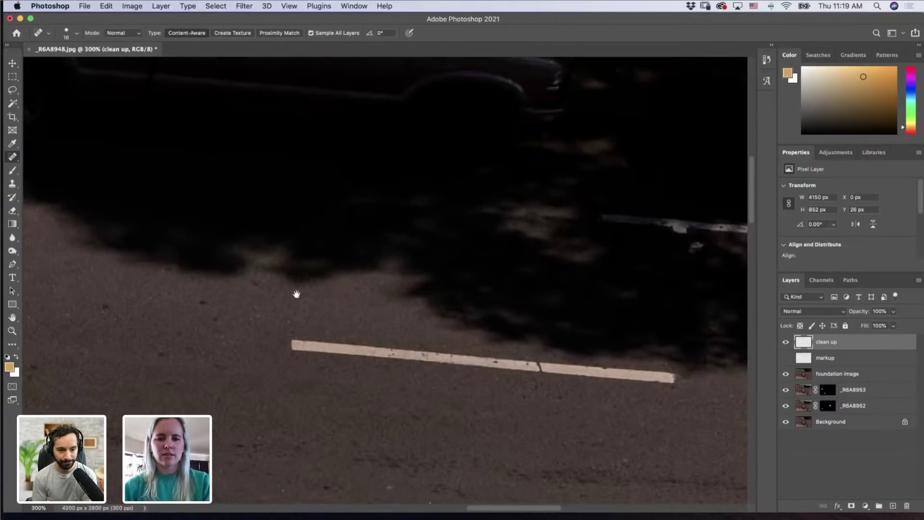
Step: Heal the dark spot on the road beside the white T marking in front of the white car
left_click_drag(295, 295, 446, 309)
left_click_drag(239, 252, 414, 289)
scroll(335, 234, "left", 5)
scroll(336, 233, "down", 2)
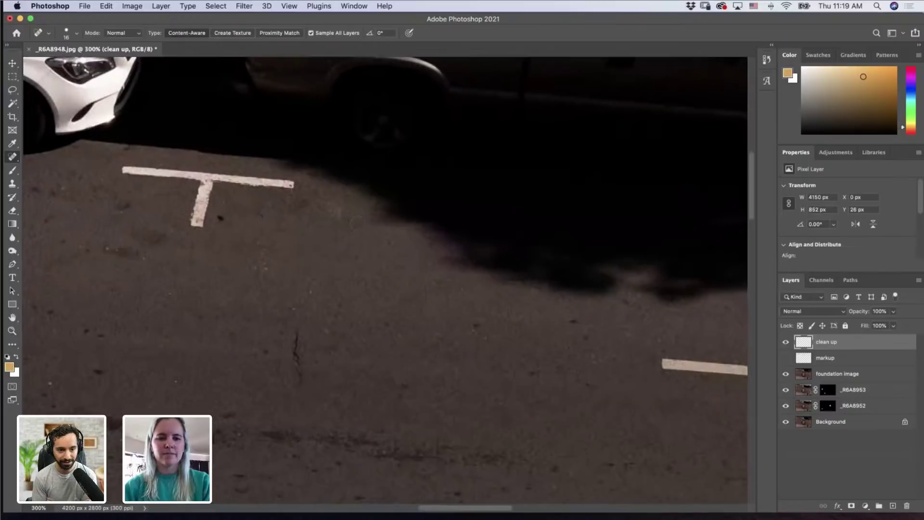
scroll(337, 243, "left", 5)
scroll(336, 242, "down", 1)
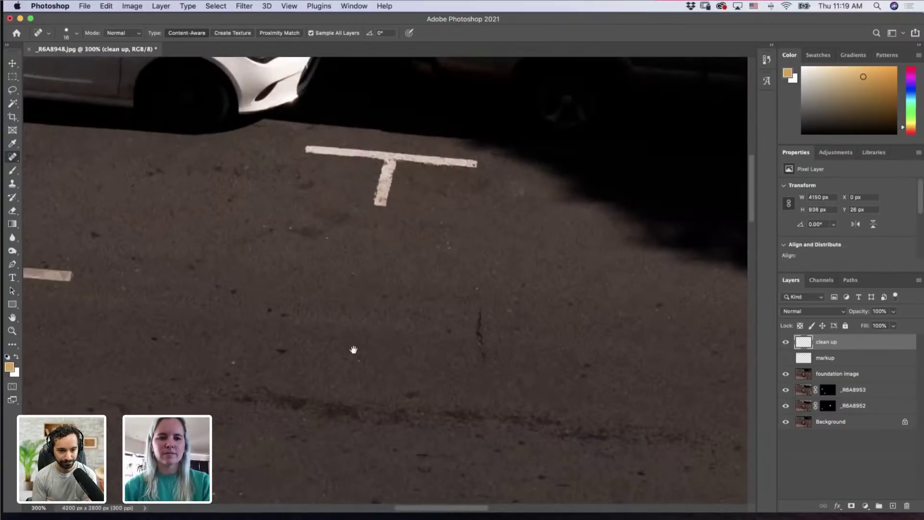
Step: Enlarge the healing brush to 64 and heal away the flattened box on the road beside the white car
scroll(353, 349, "left", 10)
scroll(354, 350, "up", 3)
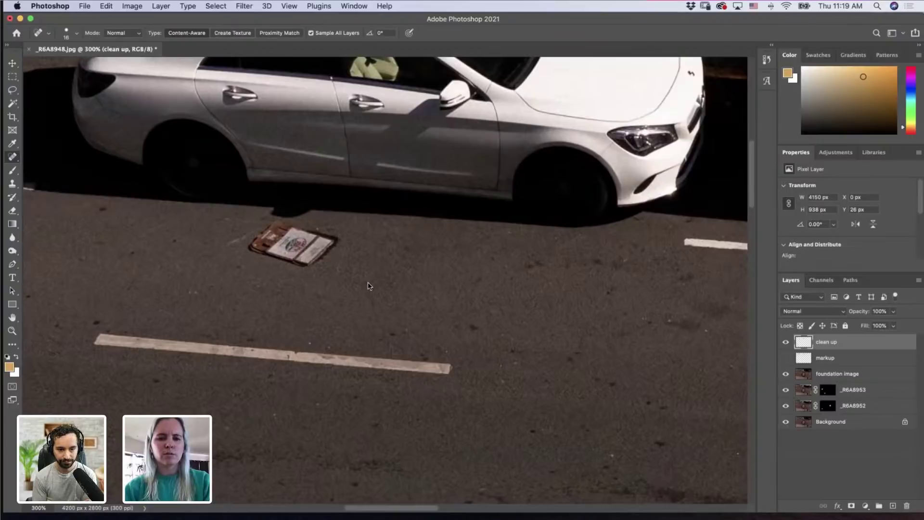
mouse_move(355, 284)
left_mouse_down()
mouse_move(386, 282)
mouse_move(373, 283)
mouse_move(392, 264)
mouse_move(338, 245)
mouse_move(379, 264)
left_mouse_up()
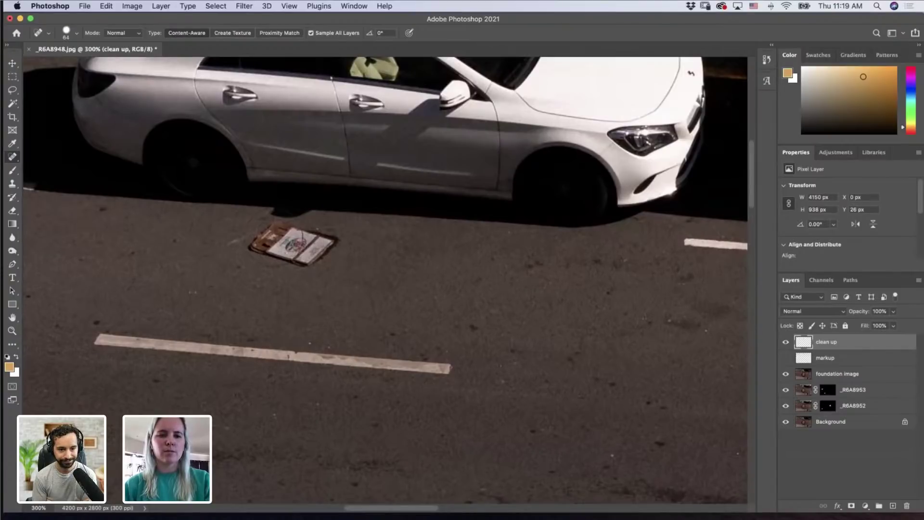
left_click_drag(253, 235, 345, 259)
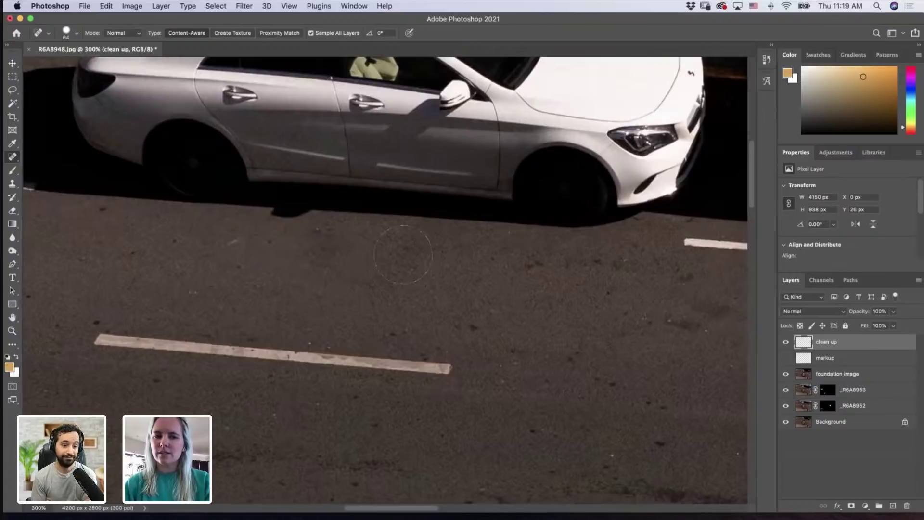
Step: Zoom out to 200% and review the road and sidewalk behind the white car for remaining blemishes
key("z")
left_click(207, 269, "alt")
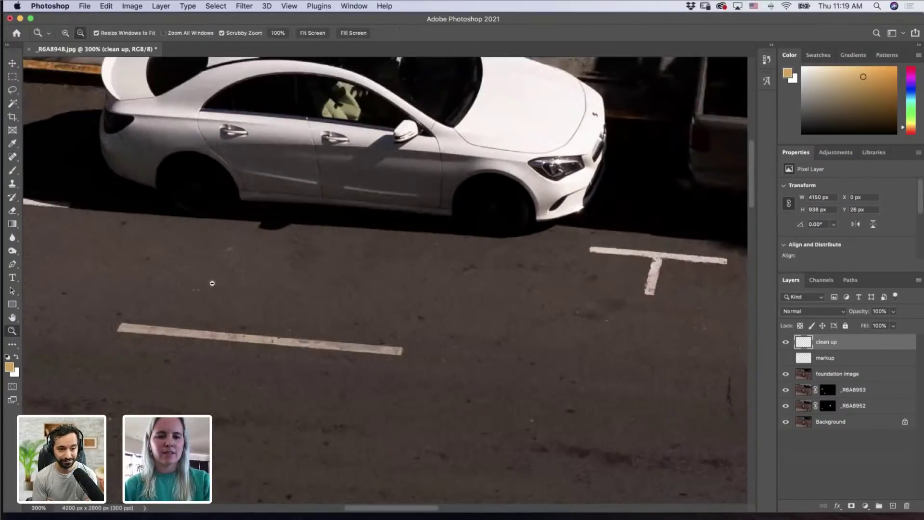
scroll(374, 230, "left", 5)
scroll(374, 229, "left", 6)
scroll(374, 229, "up", 3)
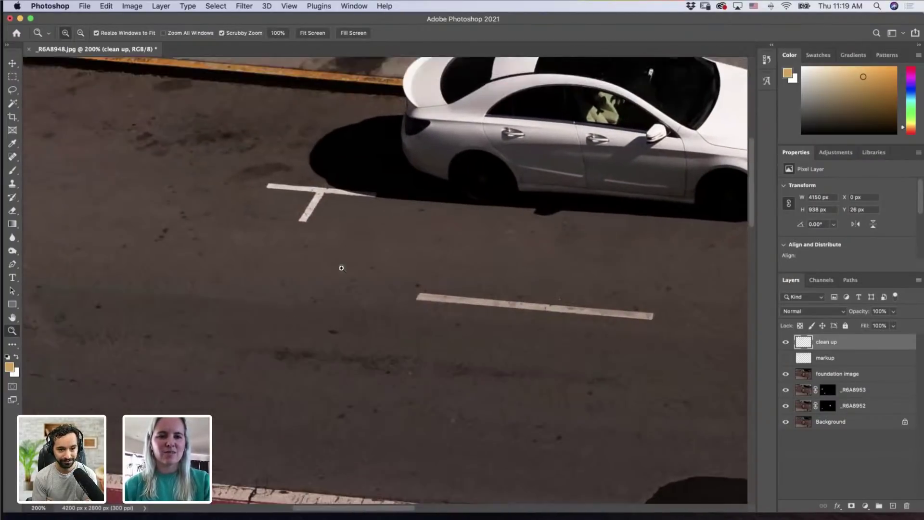
scroll(382, 319, "left", 2)
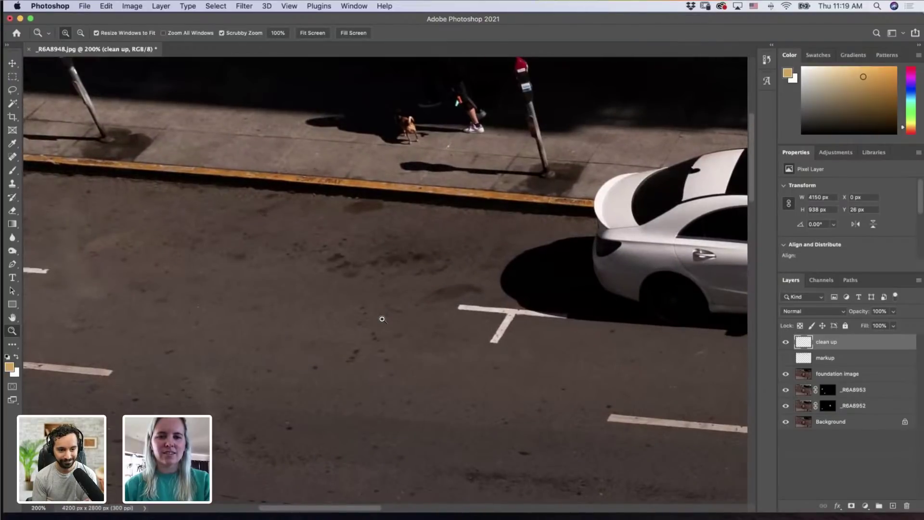
Step: Try to heal away the small dog on the sidewalk with a resized healing brush, and undo the stroke
scroll(317, 337, "up", 3)
scroll(320, 360, "up", 4)
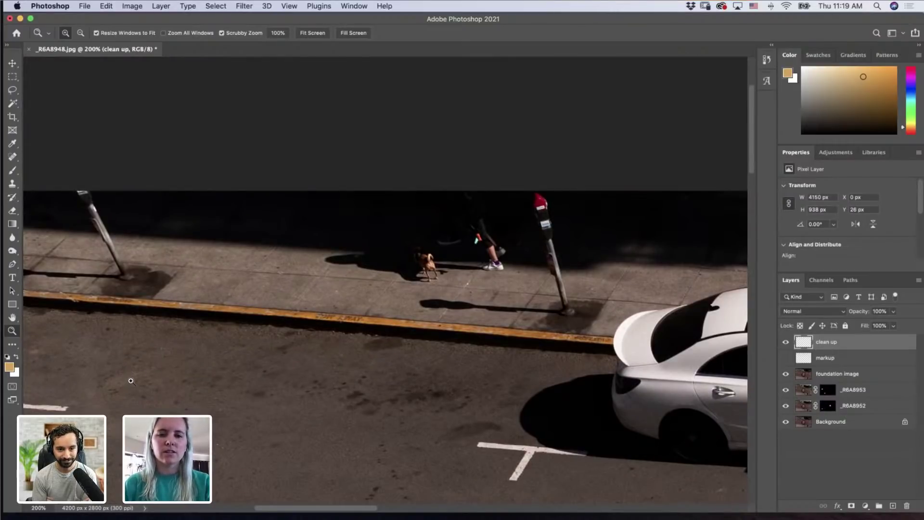
left_click(12, 159)
left_click(12, 159)
left_click(32, 162)
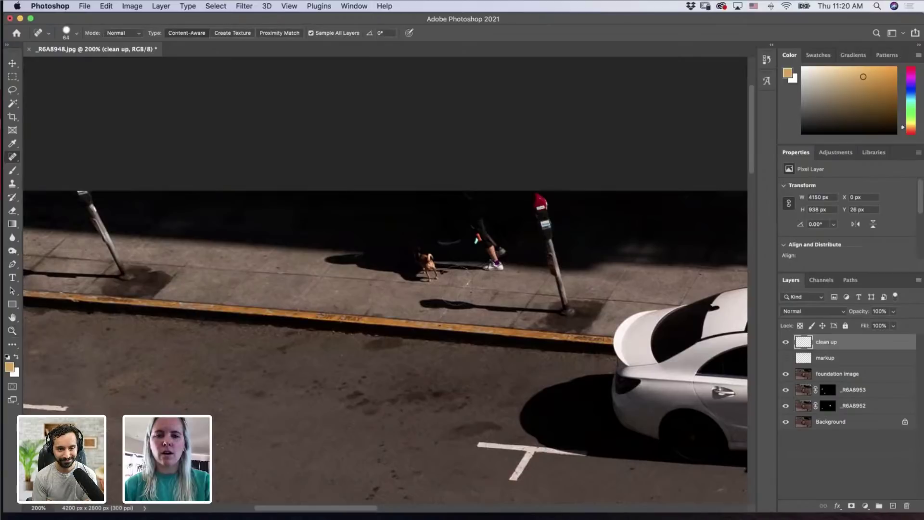
left_click_drag(493, 269, 510, 270)
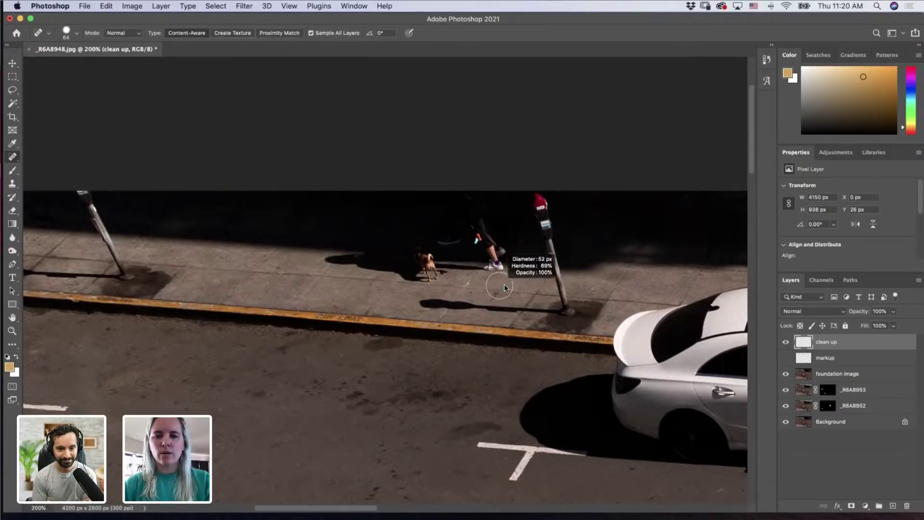
mouse_move(423, 264)
left_mouse_down()
mouse_move(446, 291)
mouse_move(422, 249)
mouse_move(414, 288)
left_mouse_up()
key("z")
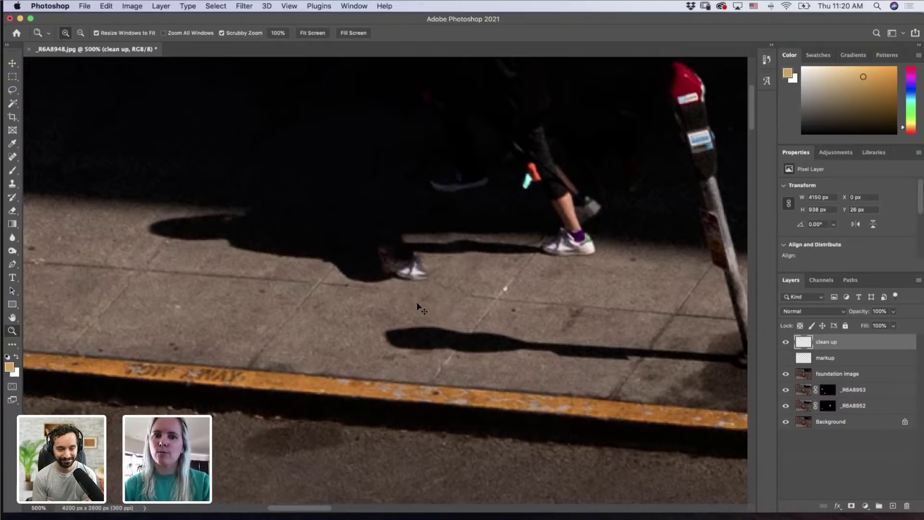
key("super+z")
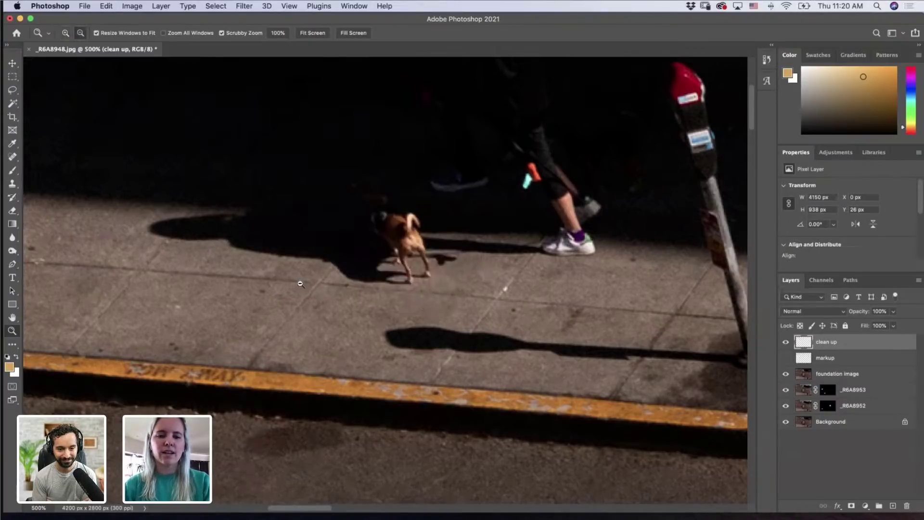
Step: Review the road and the concrete slab around the standing man for blemishes, checking against the markup layer
left_click(303, 295, "alt")
left_click(299, 305, "alt")
left_click(298, 312, "alt")
left_click(297, 314, "alt")
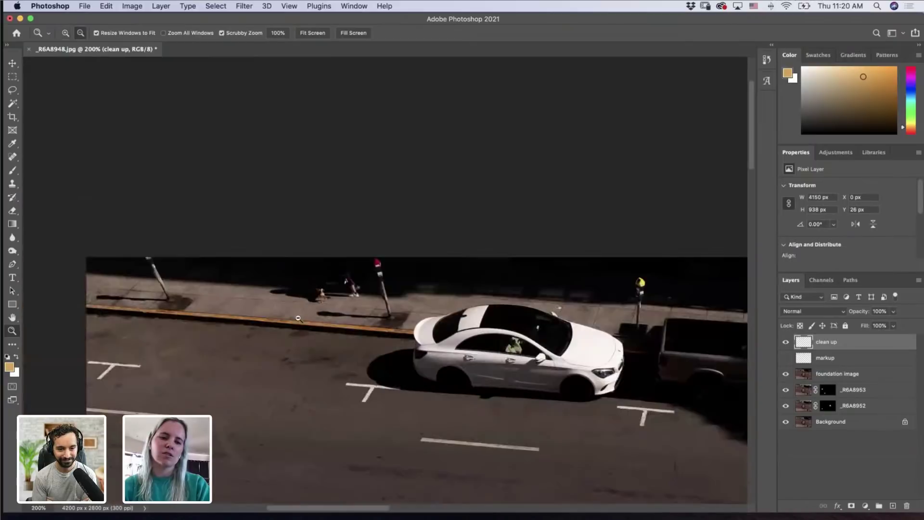
scroll(267, 335, "down", 6)
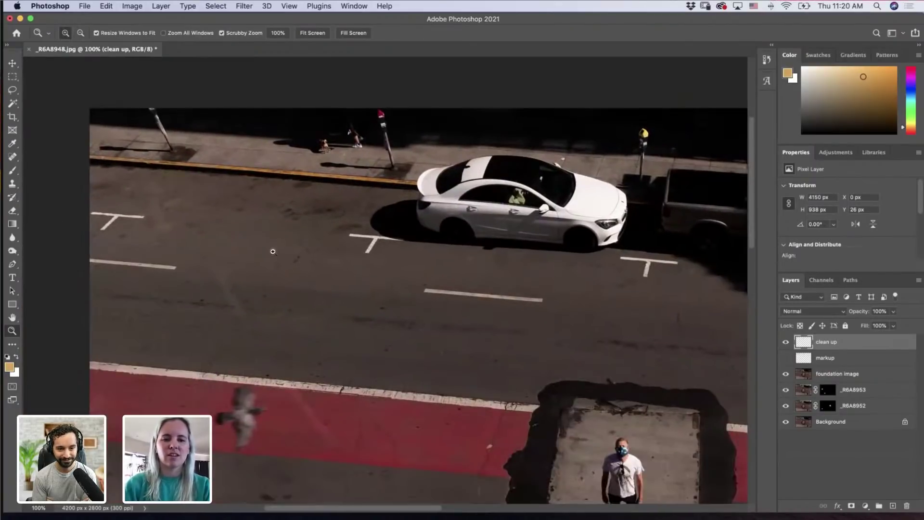
left_click_drag(268, 308, 265, 236)
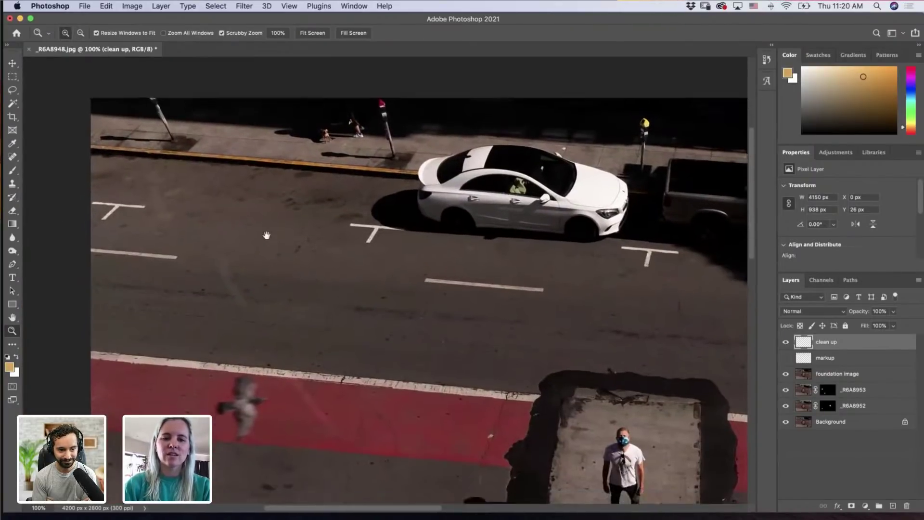
left_click_drag(274, 276, 261, 229)
left_click_drag(270, 273, 268, 233)
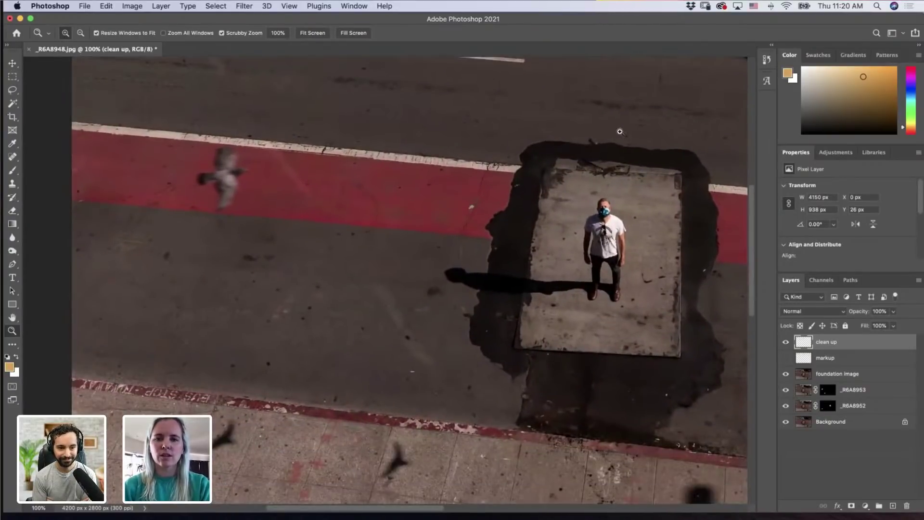
left_click_drag(620, 131, 618, 136)
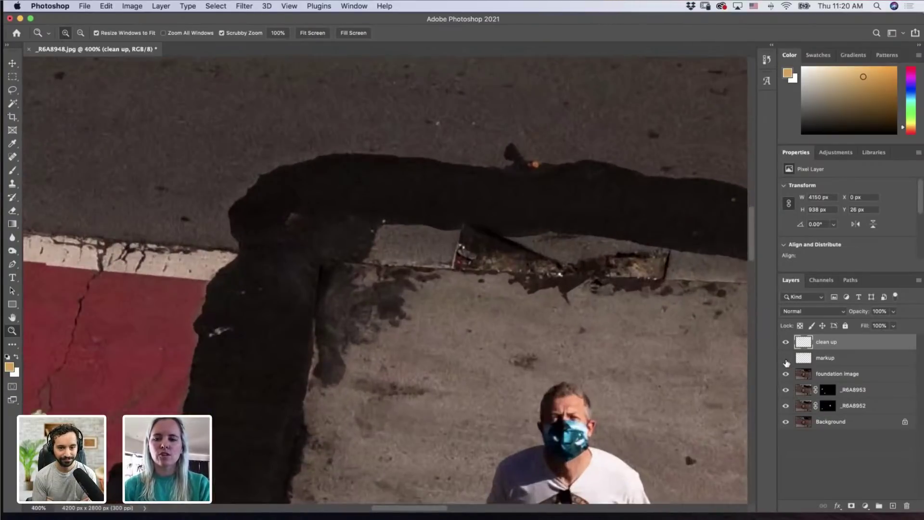
left_click(785, 358)
left_click(786, 359)
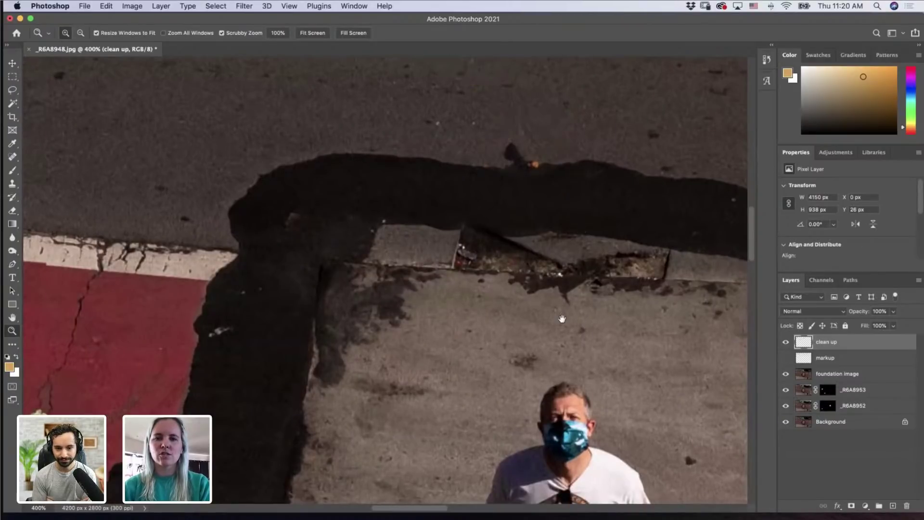
Step: Reduce the healing brush to 32 and heal away the orange litter and dark lump at the asphalt border above the concrete slab
scroll(398, 239, "up", 5)
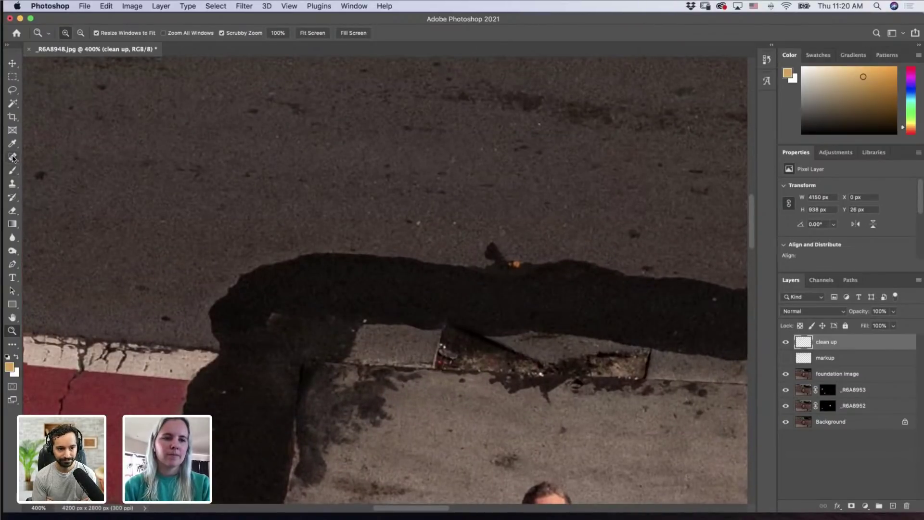
left_click(13, 157)
left_click(48, 157)
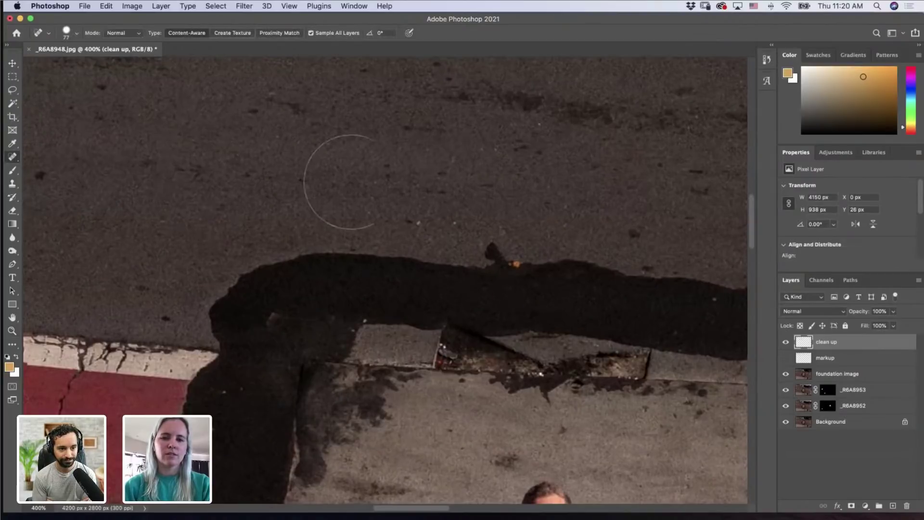
left_click_drag(531, 223, 492, 222)
left_click(513, 263)
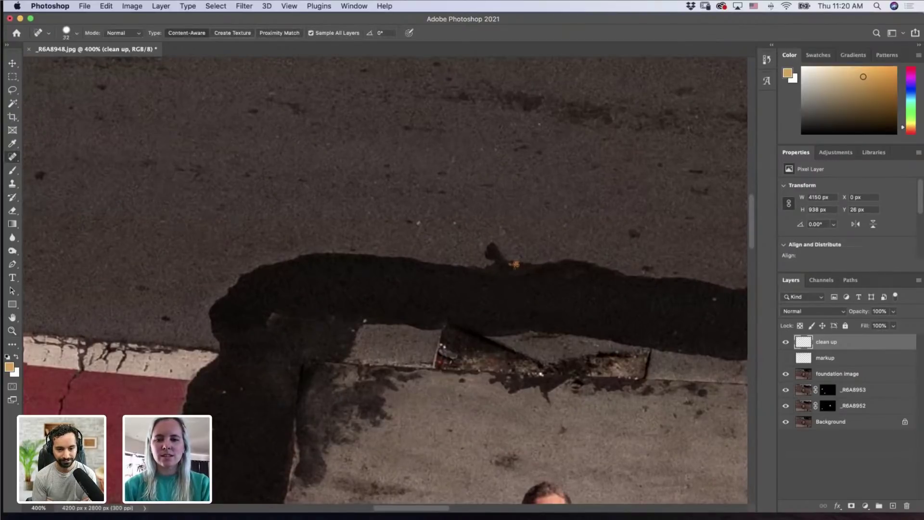
left_click(487, 250)
left_click(491, 252)
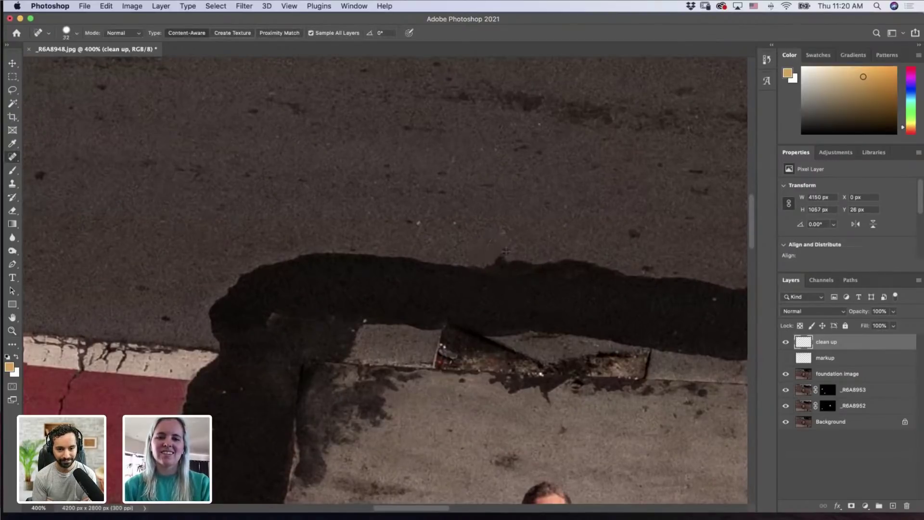
Step: Heal the pale specks on the dark asphalt border along both sides of the concrete slab
scroll(438, 216, "down", 5)
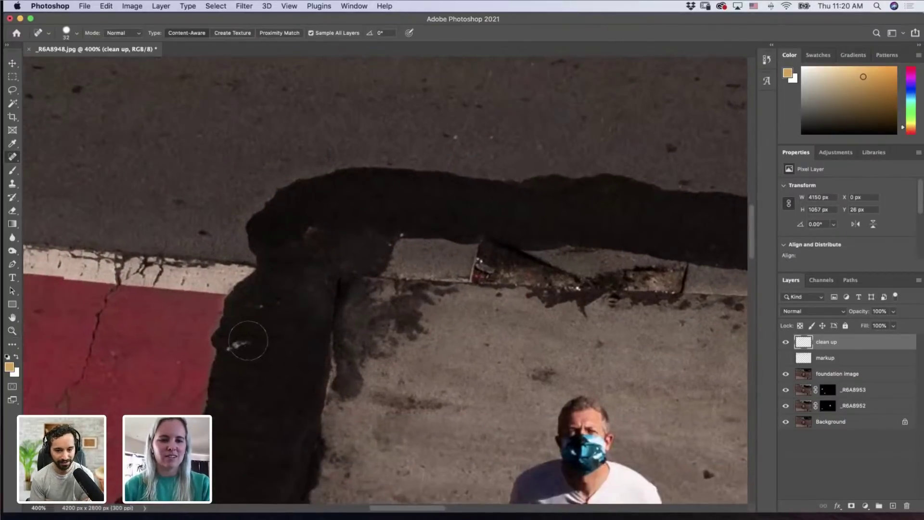
left_click_drag(243, 336, 231, 348)
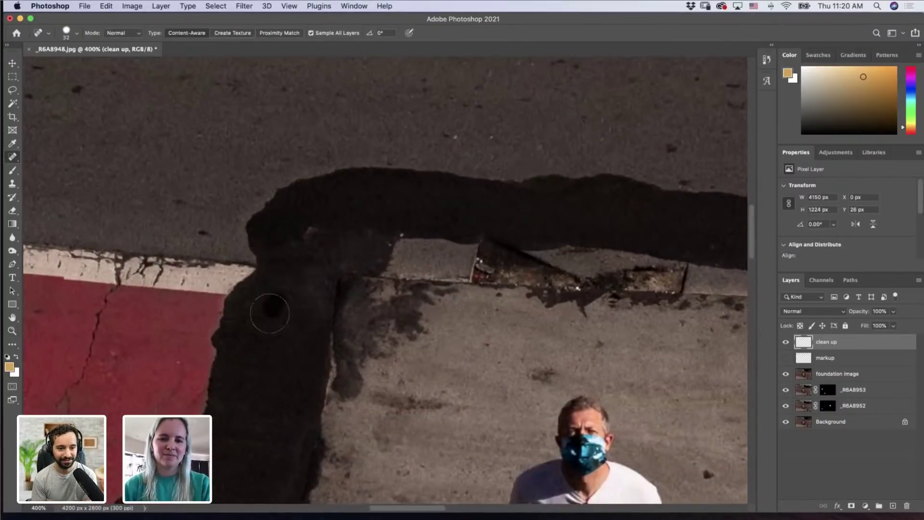
scroll(366, 333, "right", 10)
scroll(481, 301, "down", 8)
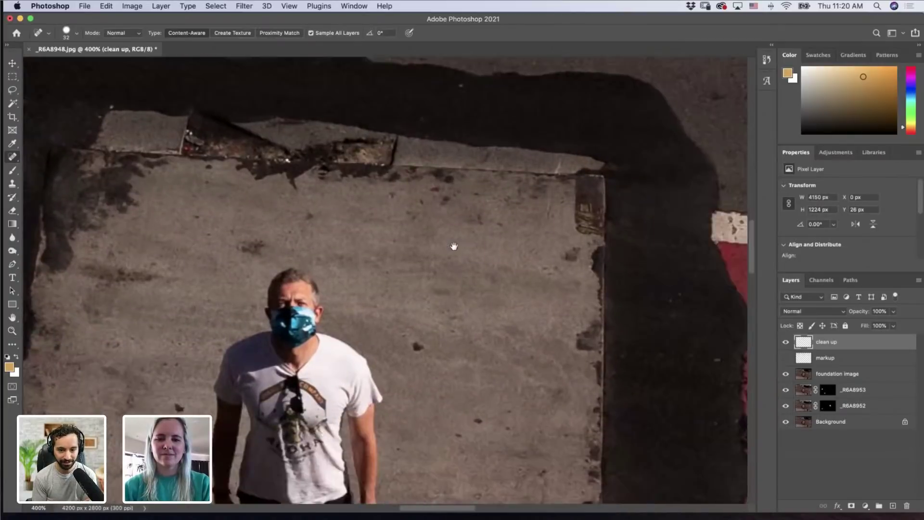
scroll(612, 347, "down", 3)
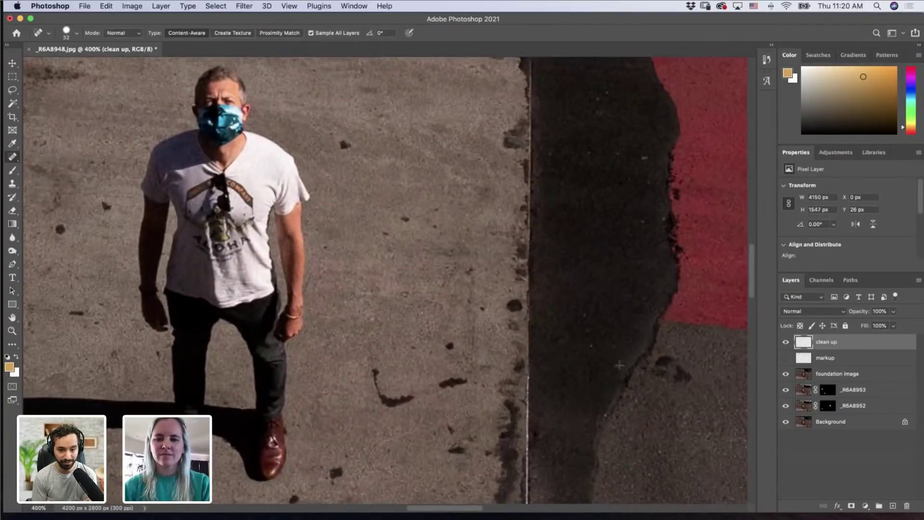
left_click_drag(620, 358, 618, 371)
Step: Heal the white specks on the dark asphalt below the concrete slab's lower right corner
scroll(423, 231, "down", 15)
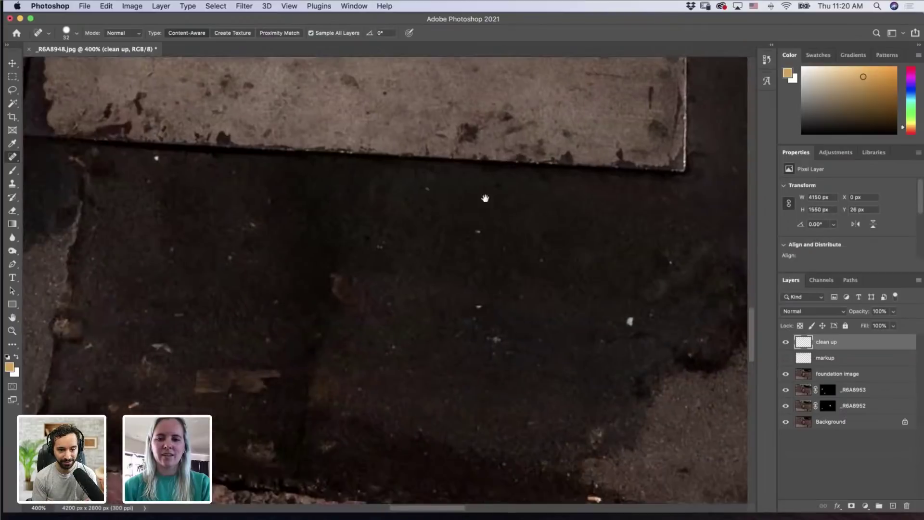
scroll(485, 198, "right", 10)
scroll(485, 198, "down", 3)
left_click(442, 199)
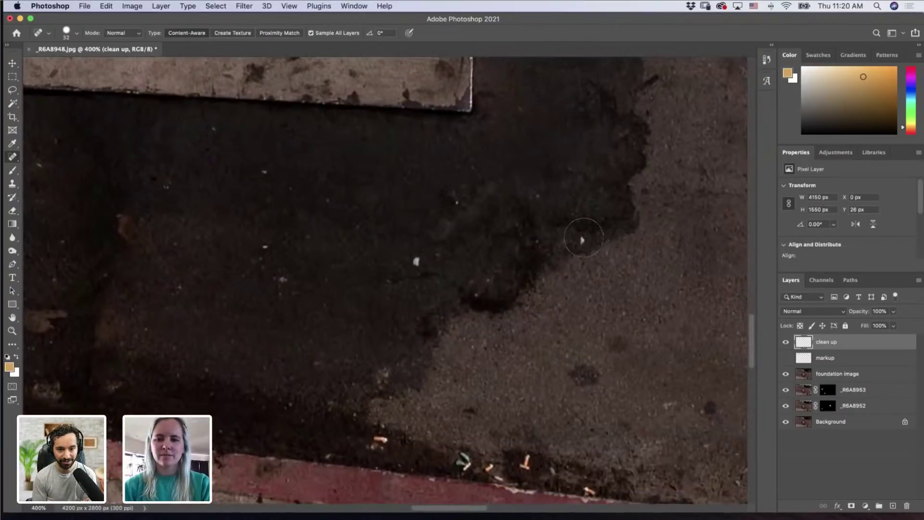
left_click(443, 221)
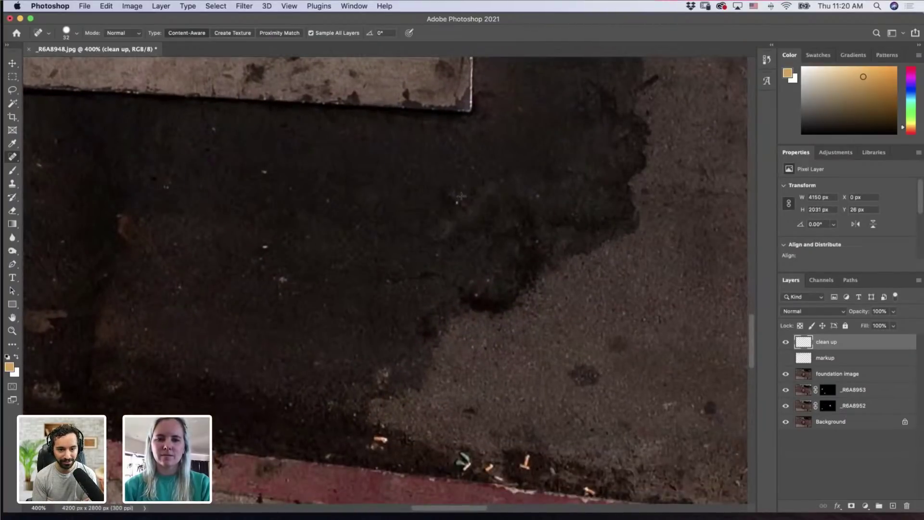
left_click(486, 291)
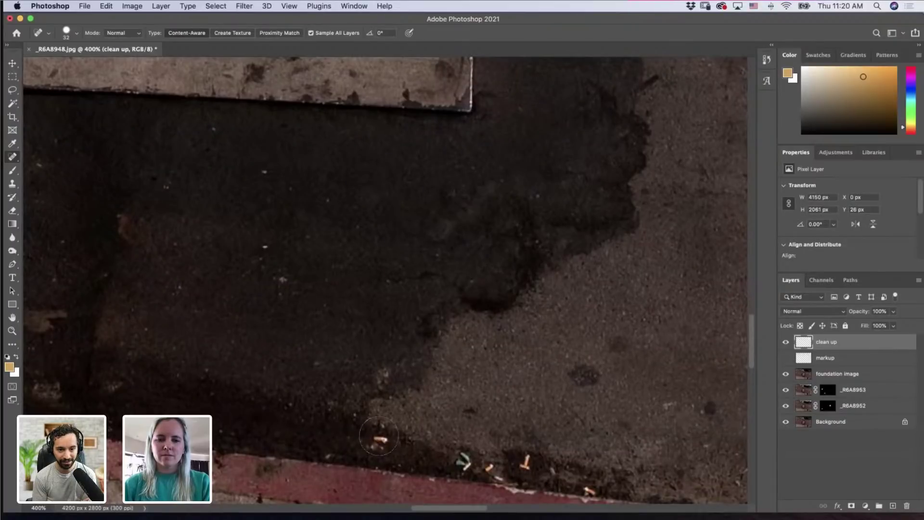
Step: Heal away the cigarette butts and green scrap of litter along the red curb below the concrete slab
left_click(463, 461)
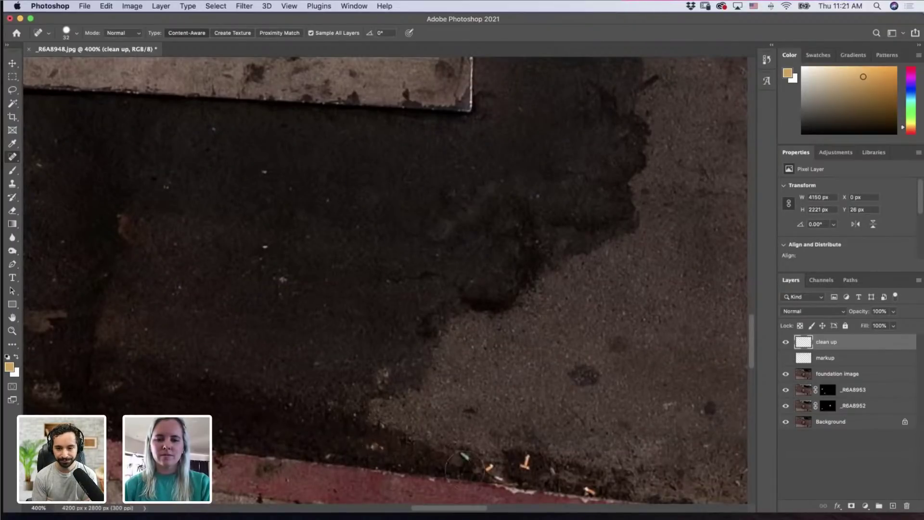
left_click(525, 462)
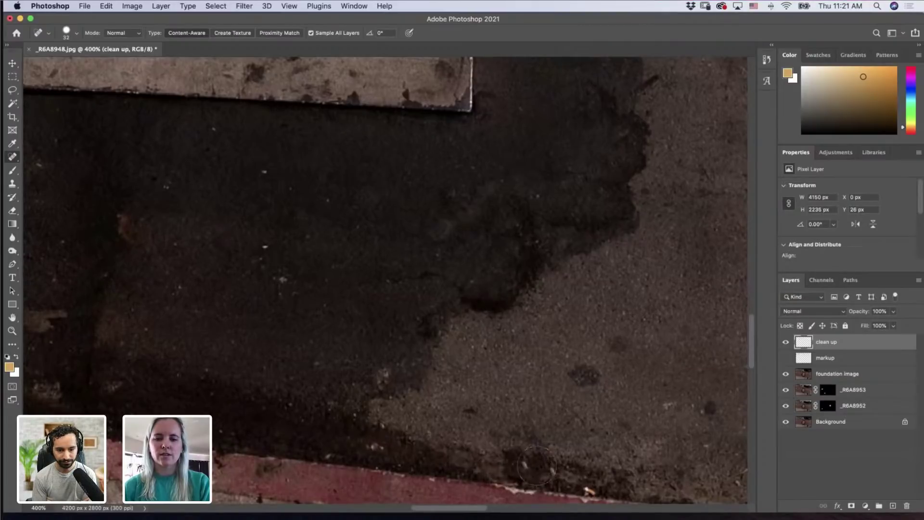
left_click(529, 470)
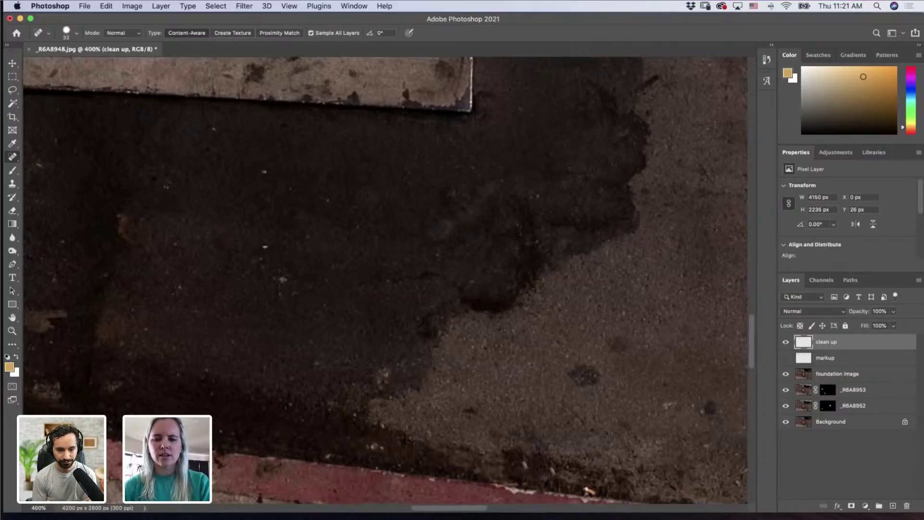
left_click(593, 490)
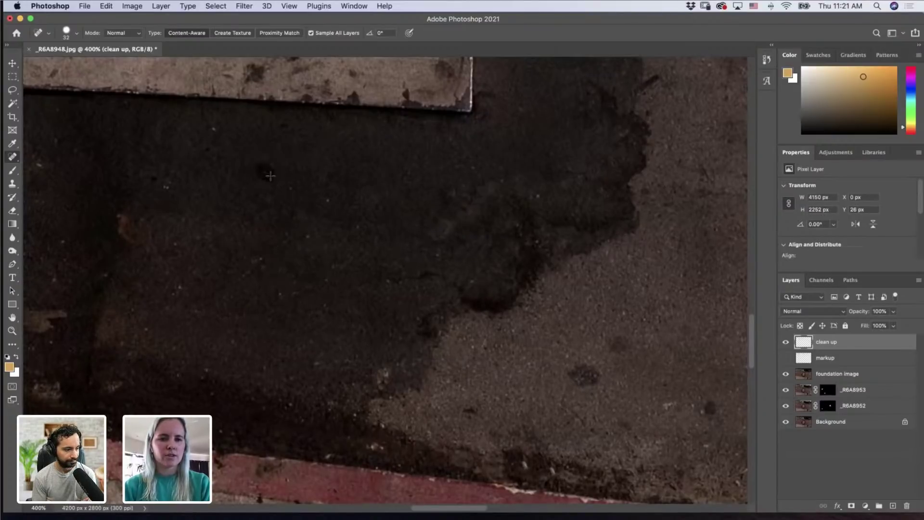
Step: Heal the orange scrap by the curb and the white specks below and beside the concrete slab's lower left corner
scroll(375, 326, "left", 10)
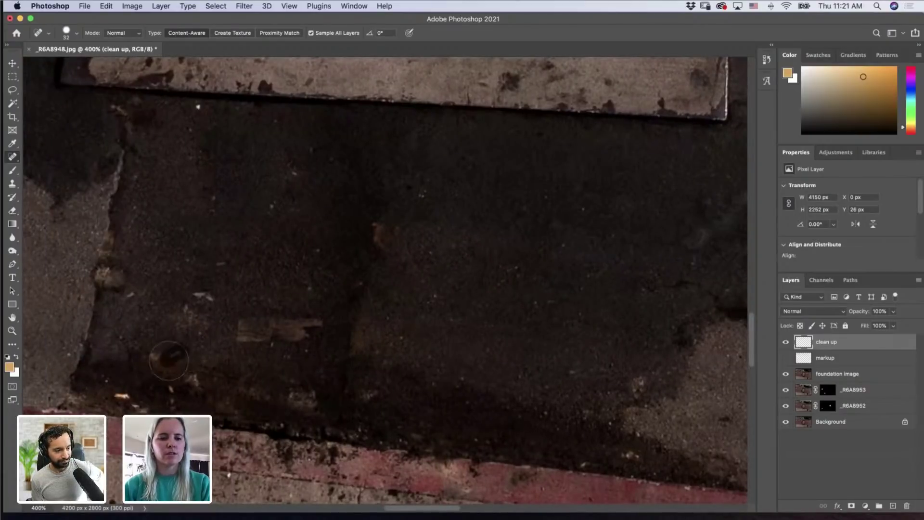
left_click(120, 394)
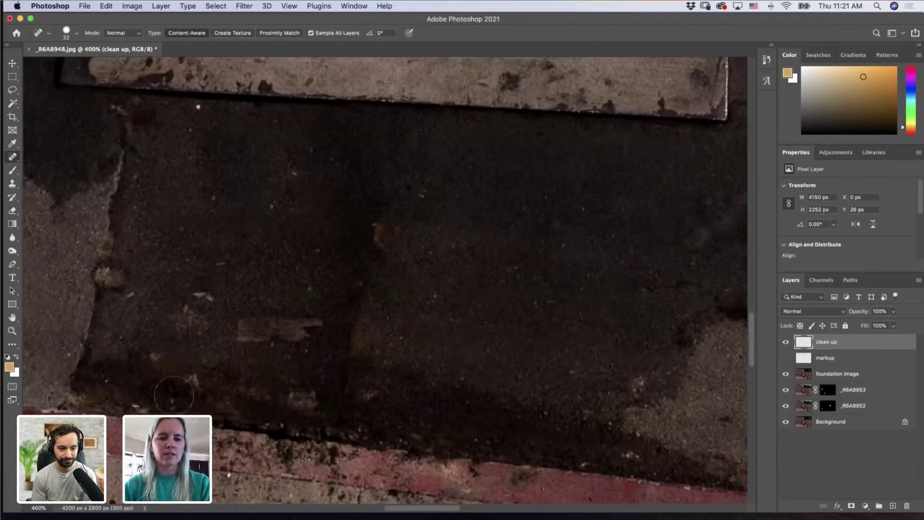
left_click(198, 106)
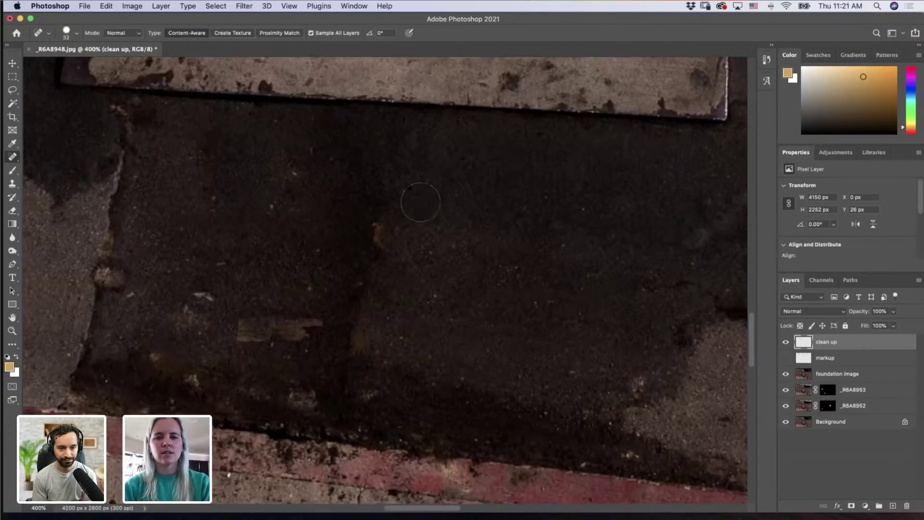
scroll(298, 371, "up", 5)
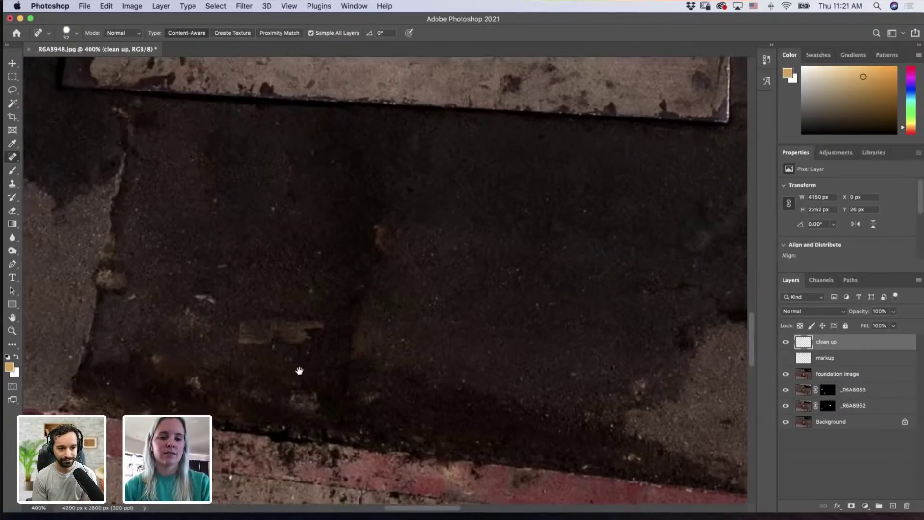
left_click_drag(220, 180, 264, 266)
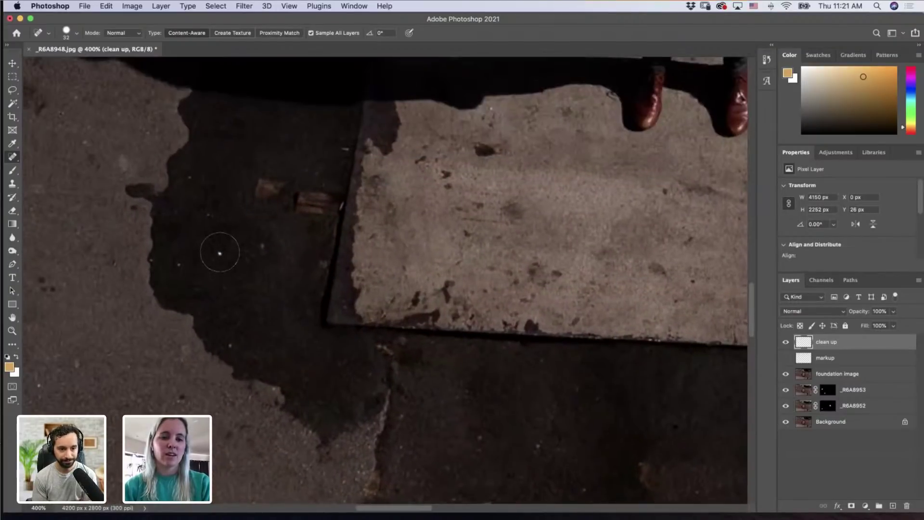
Step: Zoom out to 50% and review the cleaned street photo as a whole
scroll(246, 341, "up", 5)
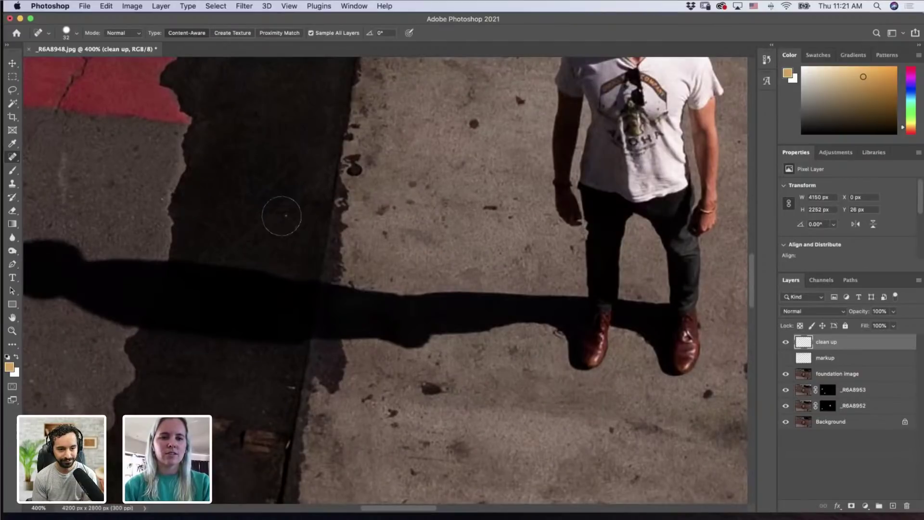
key("z")
left_click(373, 274, "alt")
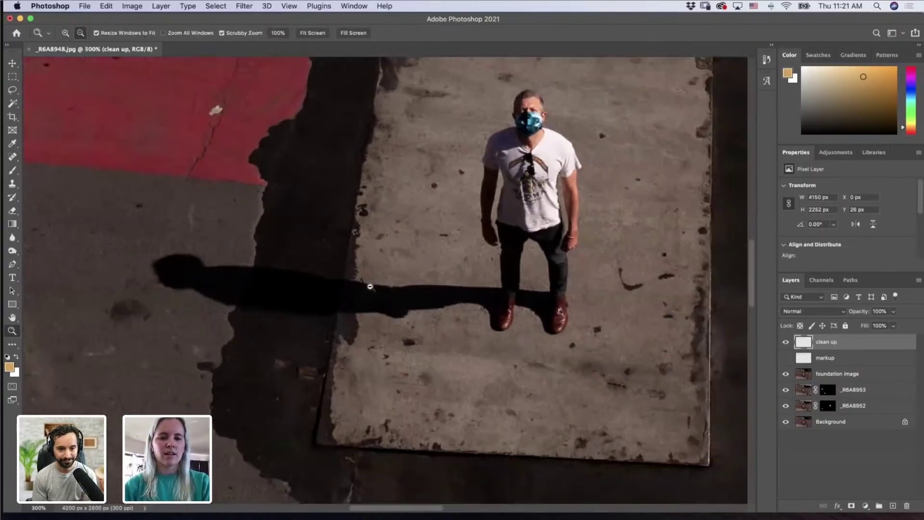
left_click(372, 285, "alt")
left_click(372, 284, "alt")
left_click(360, 284, "alt")
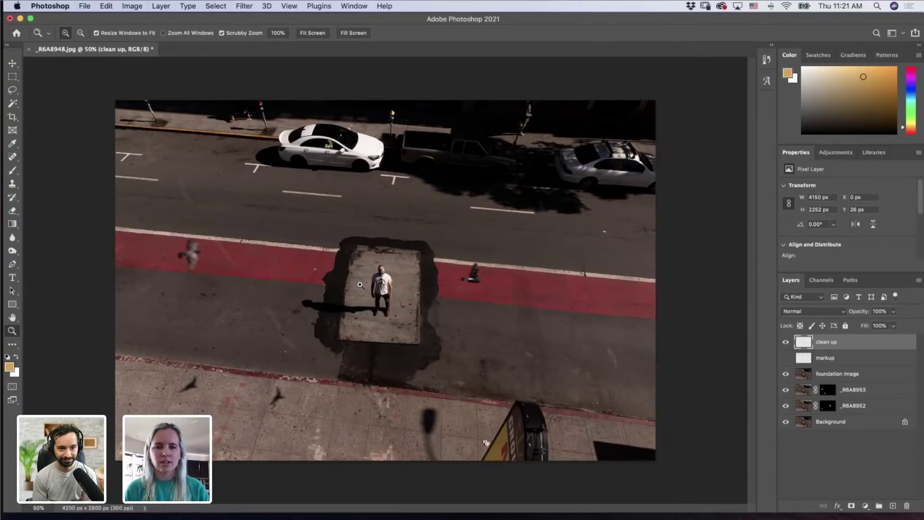
Step: Compare the photo with and without the clean up layer by hiding and showing that layer
left_click(786, 343)
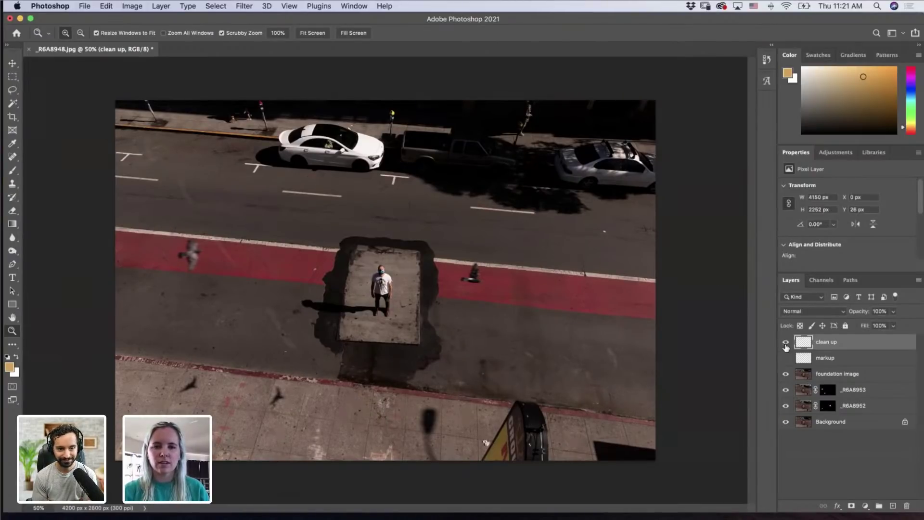
left_click(785, 342)
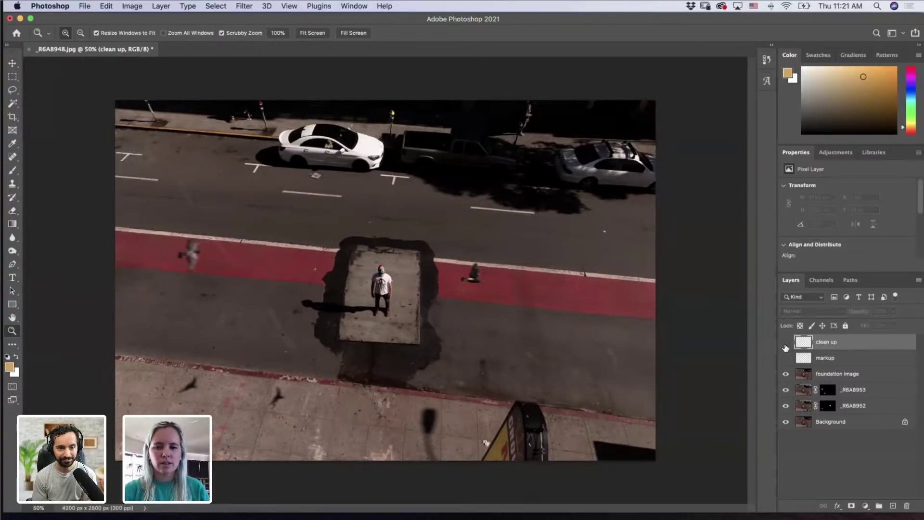
left_click(786, 342)
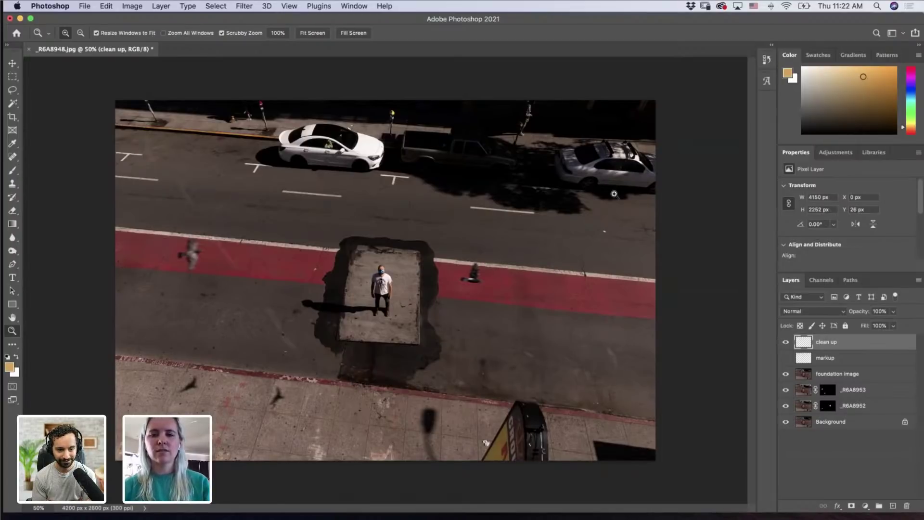
Step: Heal the white scrap on the asphalt above the red lane, below the shadow of the parked silver car
left_click(623, 238)
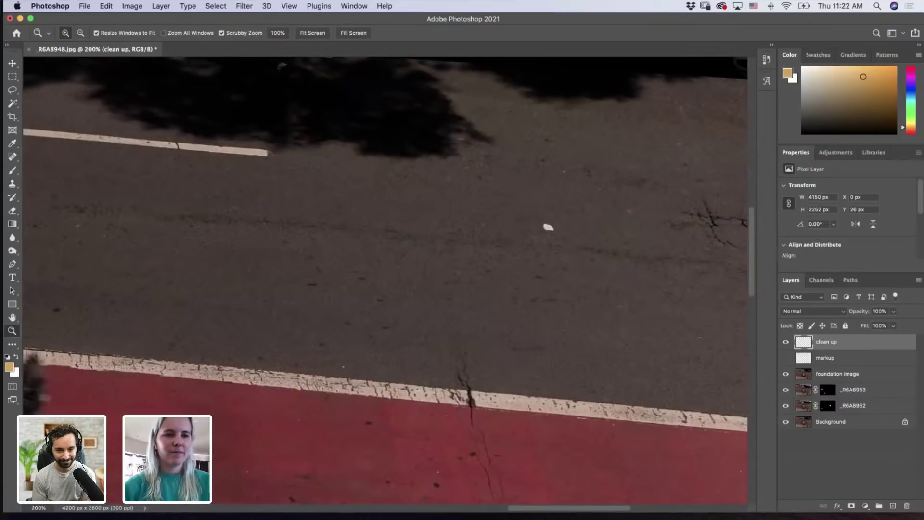
key("j")
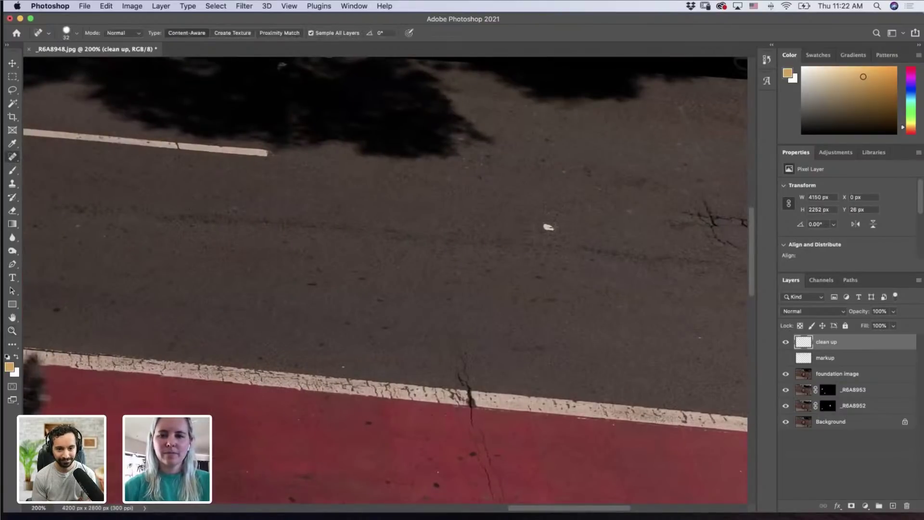
left_click(548, 226)
Step: Heal away the white and orange specks on the asphalt beside the red curb, to the right of the black and yellow sign
scroll(435, 211, "down", 5)
scroll(434, 210, "left", 3)
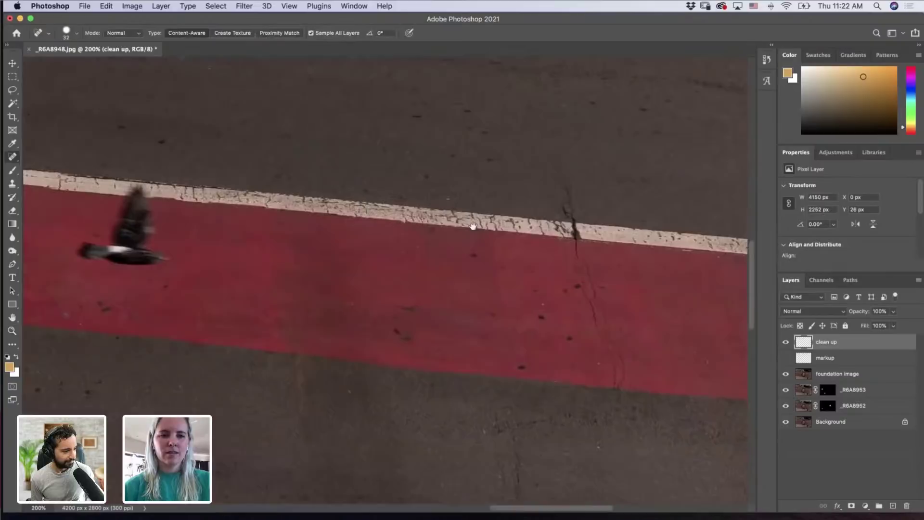
scroll(414, 287, "left", 10)
scroll(414, 287, "down", 3)
key("z")
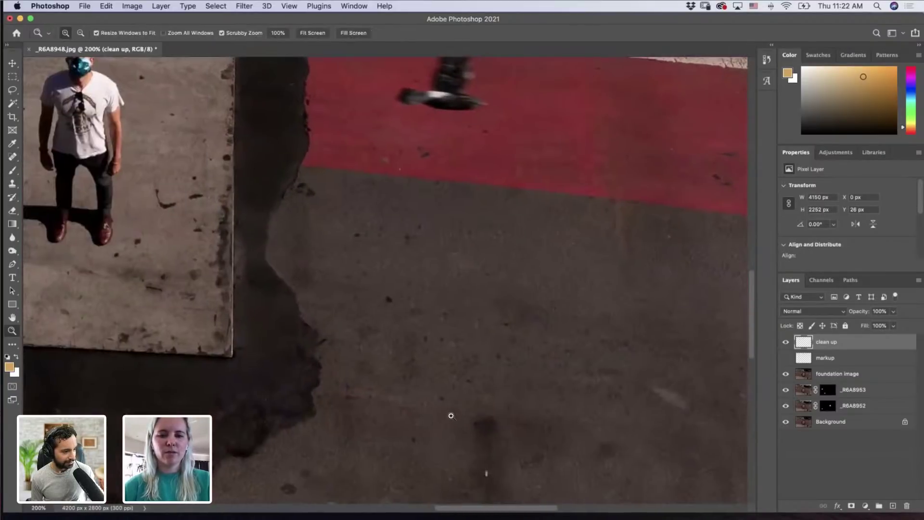
scroll(409, 320, "down", 3)
scroll(417, 330, "up", 6)
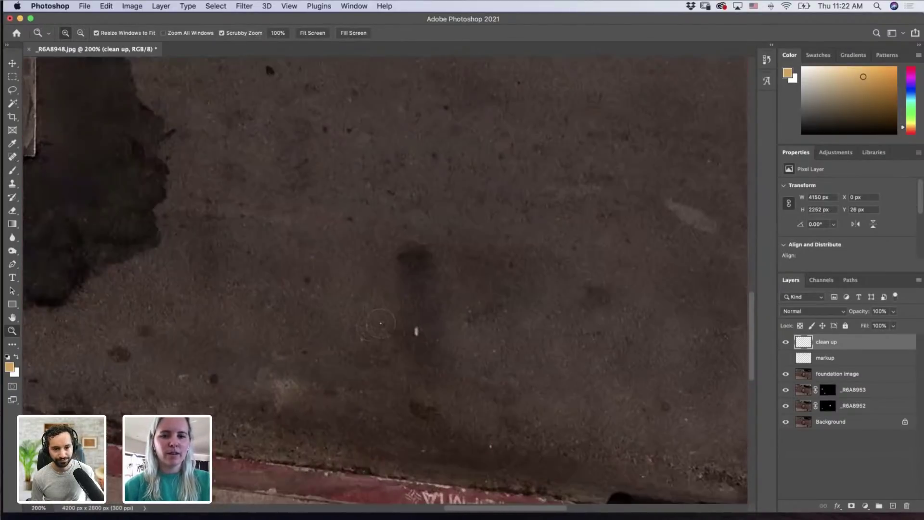
left_click(347, 391, "alt")
left_click(347, 390, "alt")
left_click(346, 391, "alt")
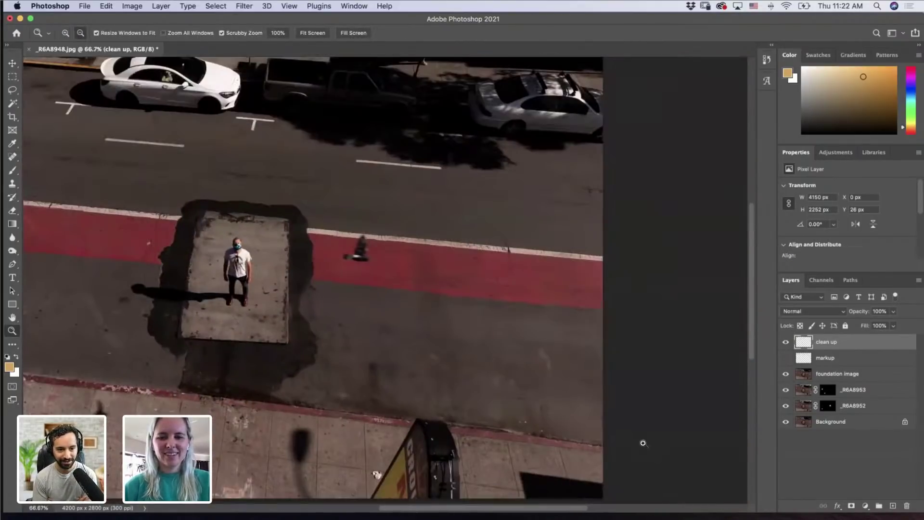
scroll(642, 442, "down", 3)
scroll(345, 457, "up", 5)
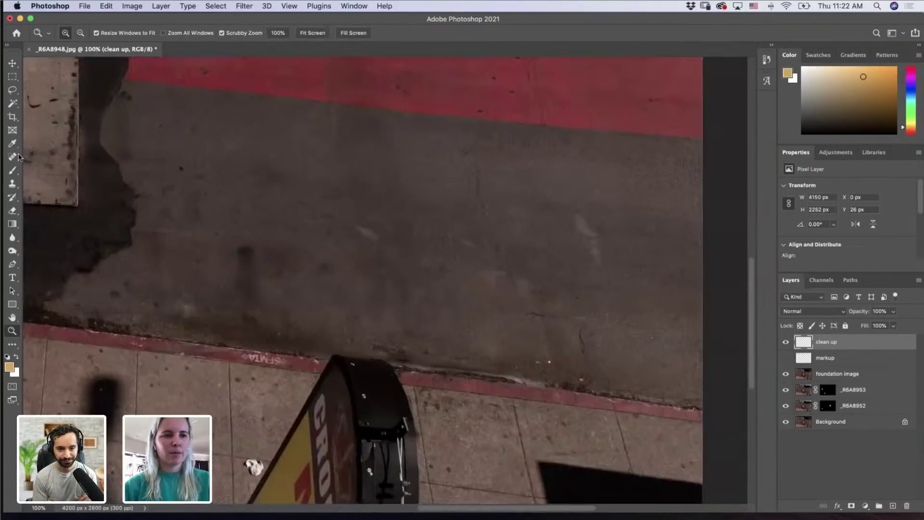
left_click(495, 325)
key("j")
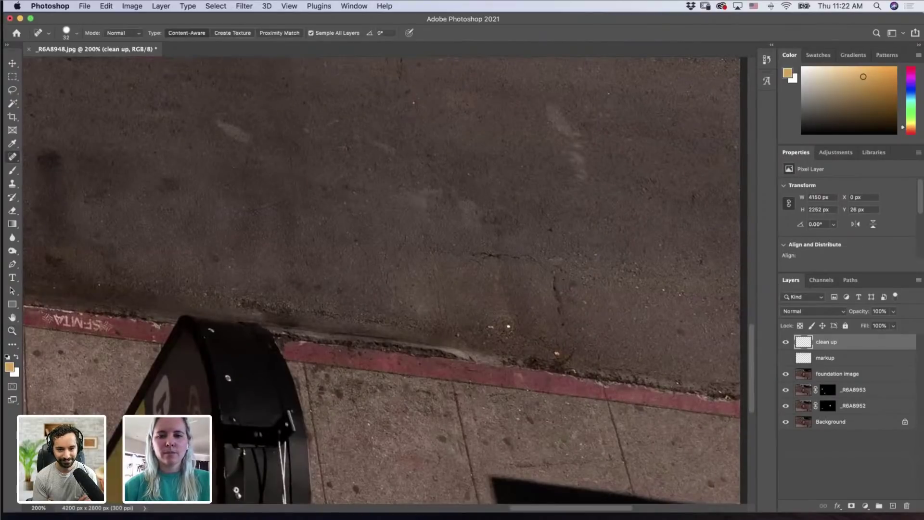
left_click(491, 327)
left_click(556, 354)
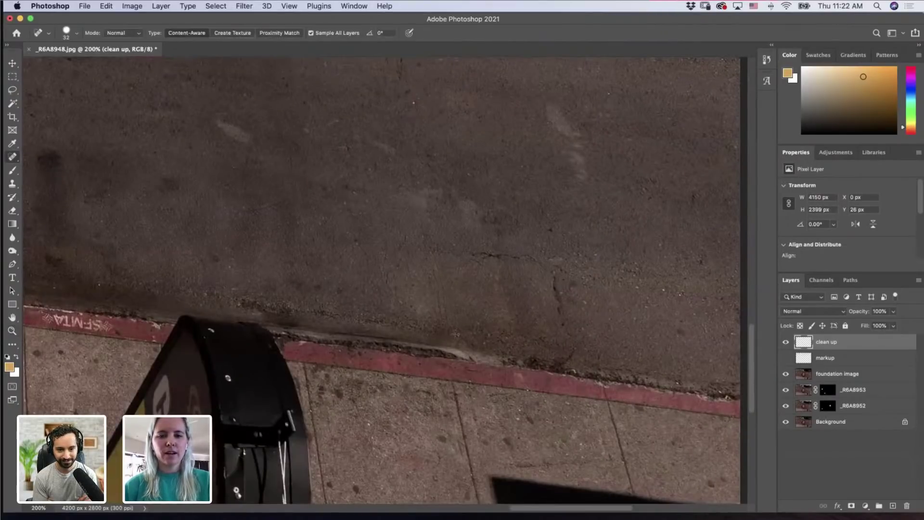
Step: Check the markup layer's circles, hide it again, and heal the white screws on the black edge of the sign
scroll(306, 214, "down", 5)
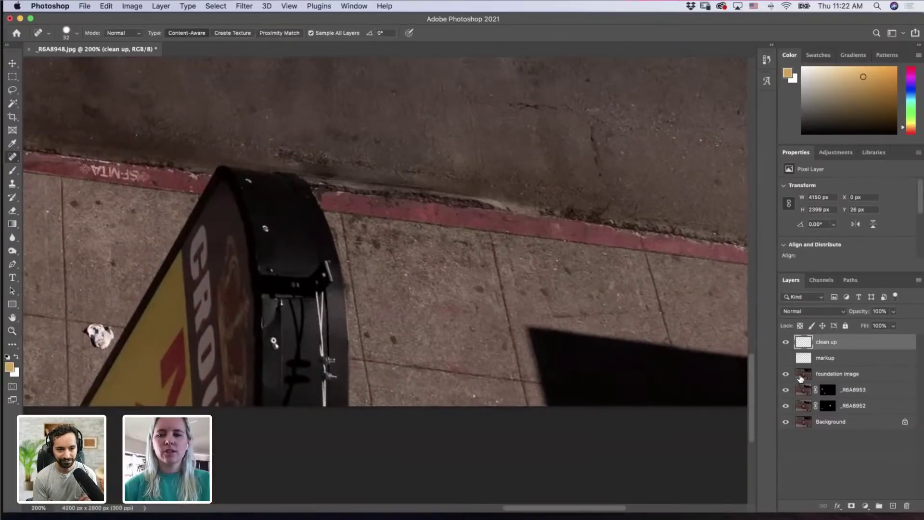
left_click(785, 358)
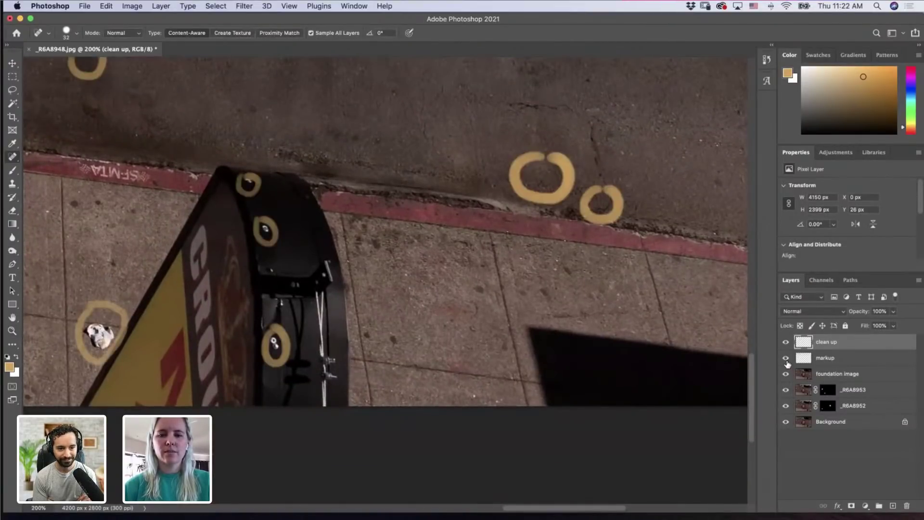
left_click(785, 358)
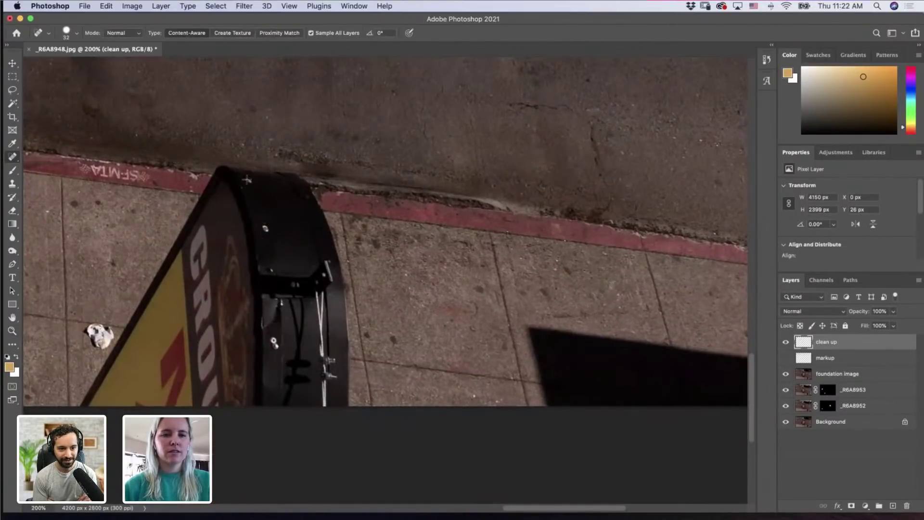
left_click(265, 228)
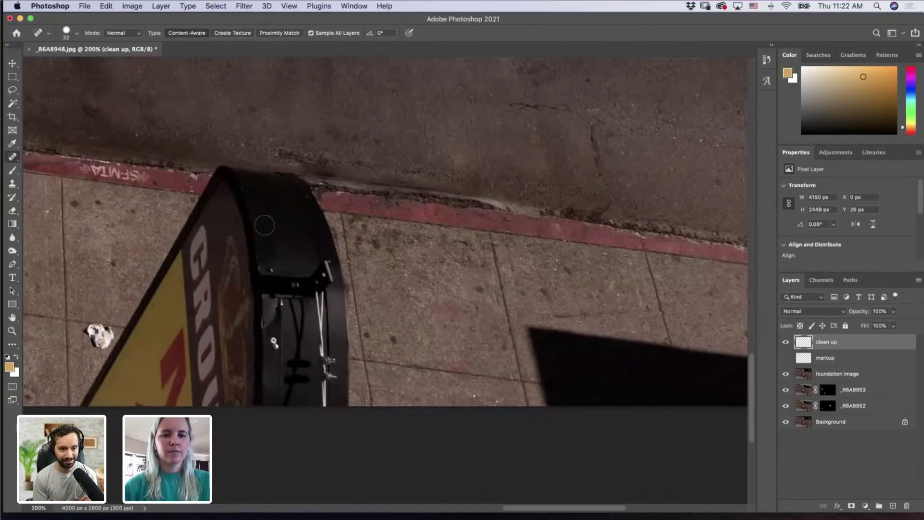
left_click(272, 341)
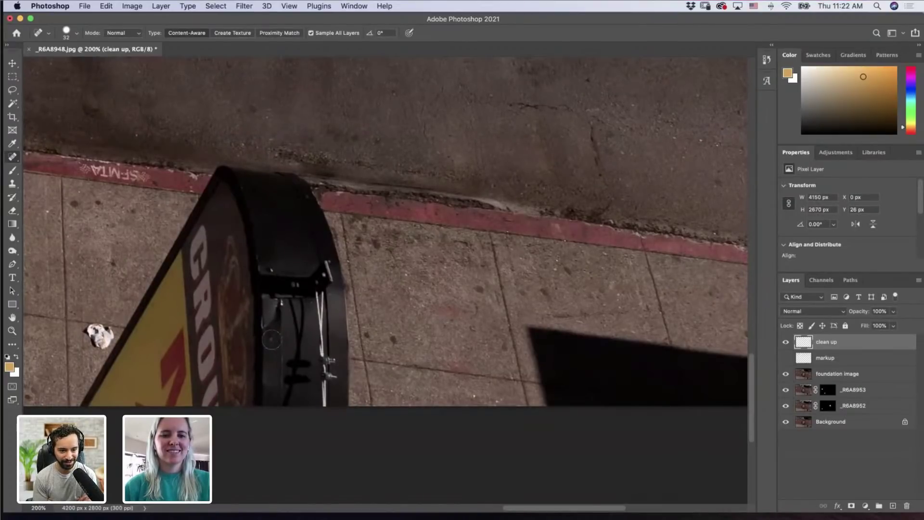
Step: Heal away the crumpled litter on the sidewalk beside the yellow sign with a 45 px brush
left_click_drag(53, 328, 195, 247)
key("z")
left_click(236, 266)
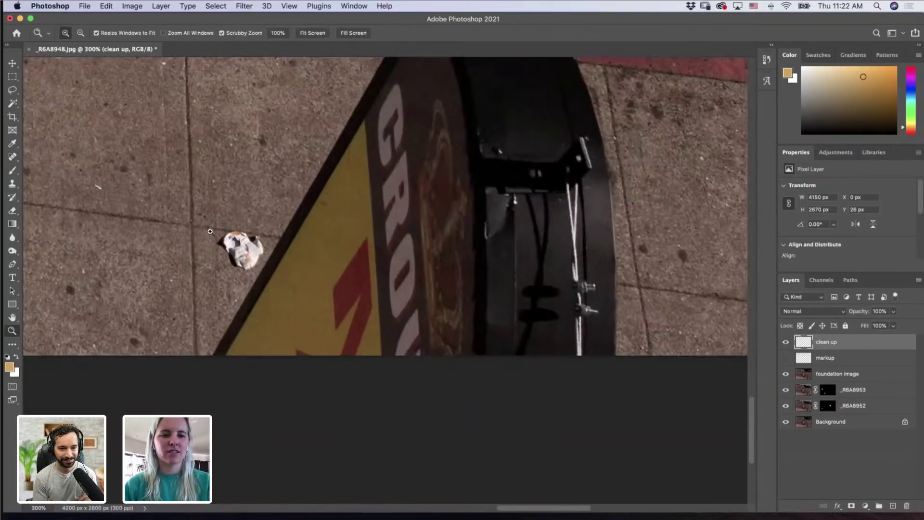
key("j")
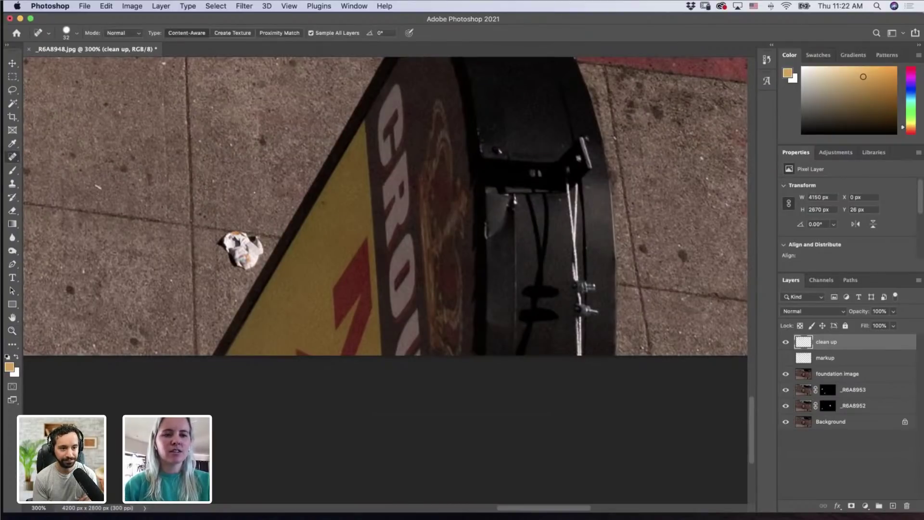
mouse_move(284, 236)
left_mouse_down()
mouse_move(235, 225)
mouse_move(217, 257)
mouse_move(240, 240)
mouse_move(230, 263)
left_mouse_up()
mouse_move(277, 244)
left_mouse_down()
mouse_move(248, 269)
mouse_move(255, 283)
left_mouse_up()
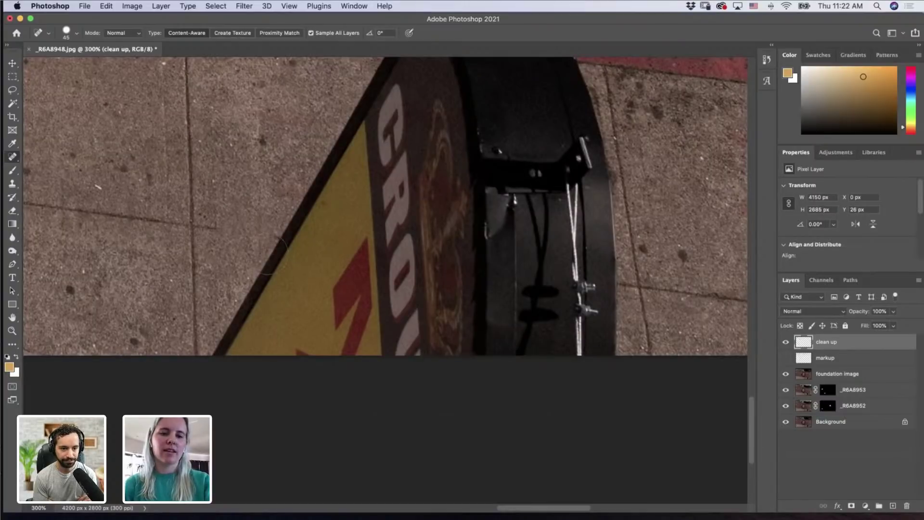
Step: Heal the dark spots and the white speck on the asphalt just above the red curb, left of the concrete slab
key("z")
left_click(267, 248, "alt")
left_click(258, 271, "alt")
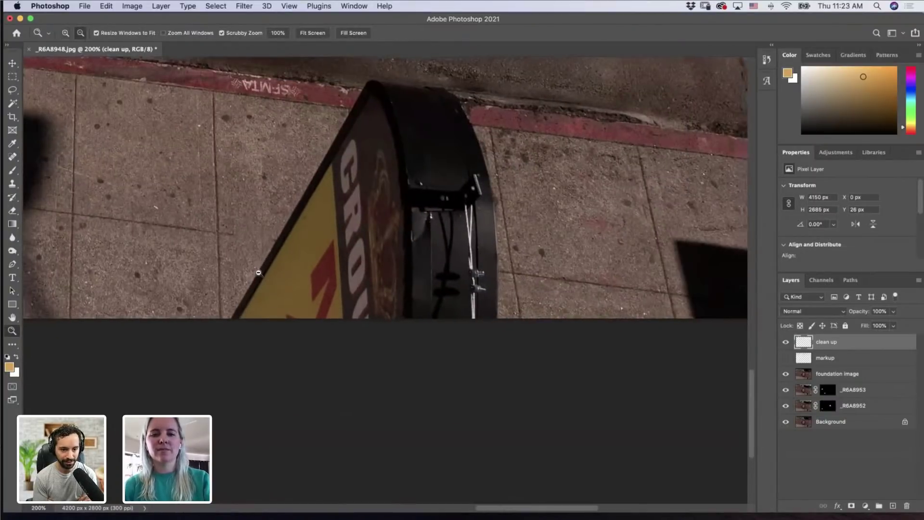
left_click(264, 275, "alt")
left_click_drag(196, 268, 504, 294)
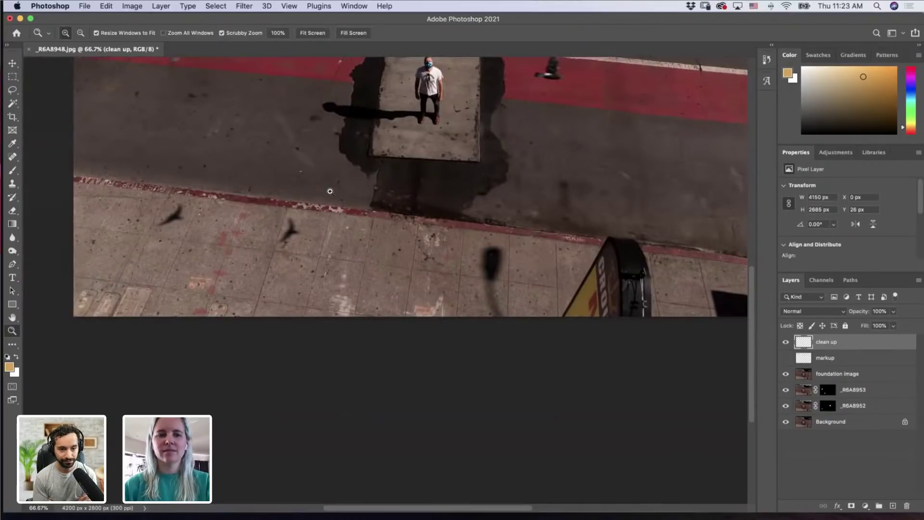
left_click(279, 226)
left_click(289, 212)
key("j")
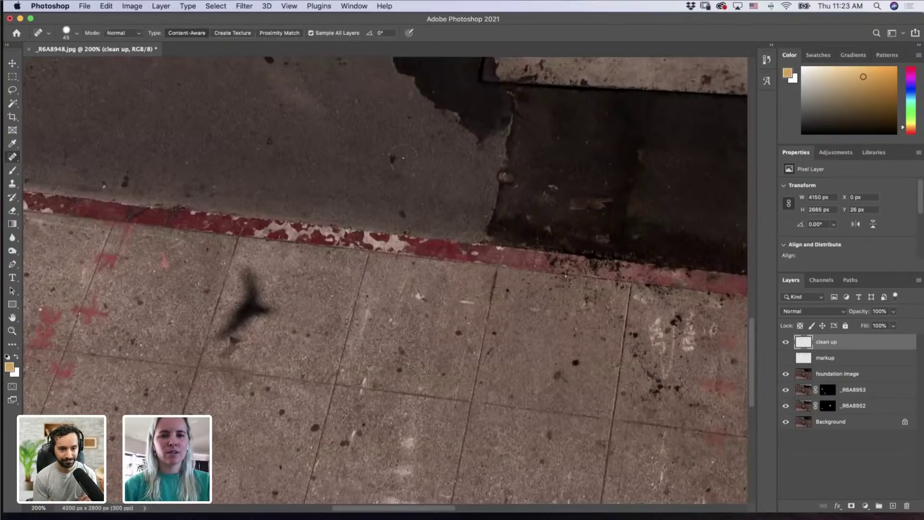
left_click_drag(393, 155, 393, 165)
left_click(403, 214)
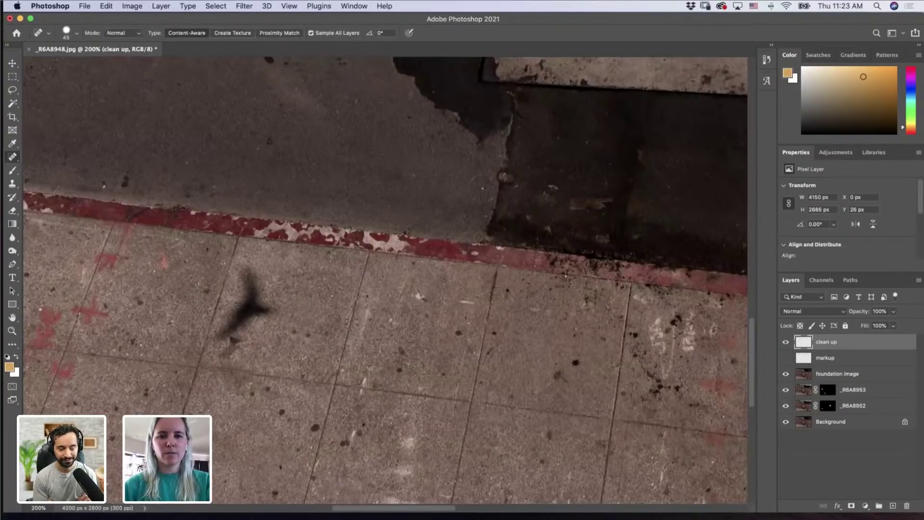
left_click(104, 186)
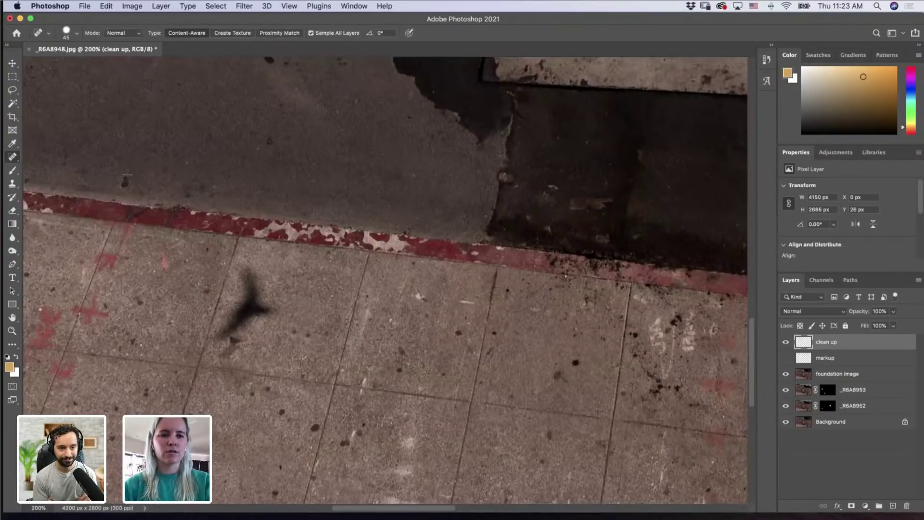
left_click_drag(127, 175, 122, 189)
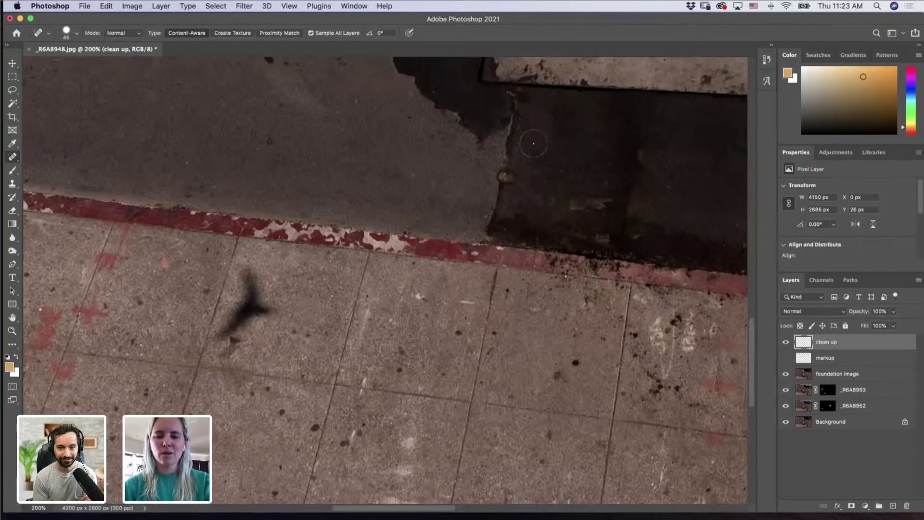
Step: Heal the debris on the dark patch around the concrete slab and the white scrap on the red lane's crack beside it
scroll(435, 261, "up", 10)
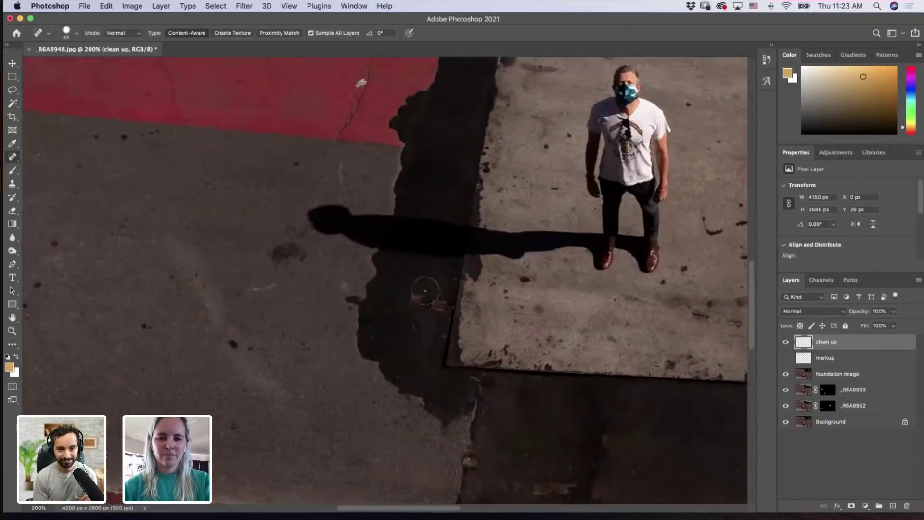
scroll(425, 291, "up", 1)
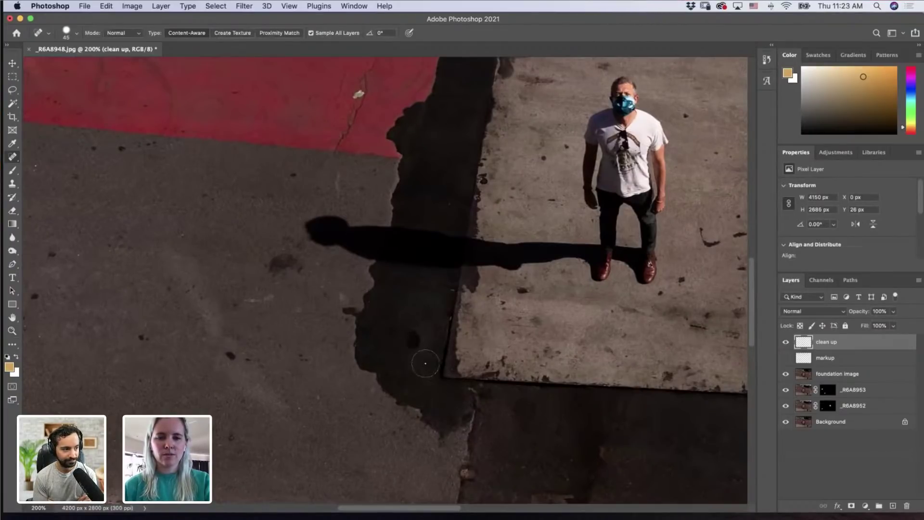
left_click_drag(463, 200, 425, 314)
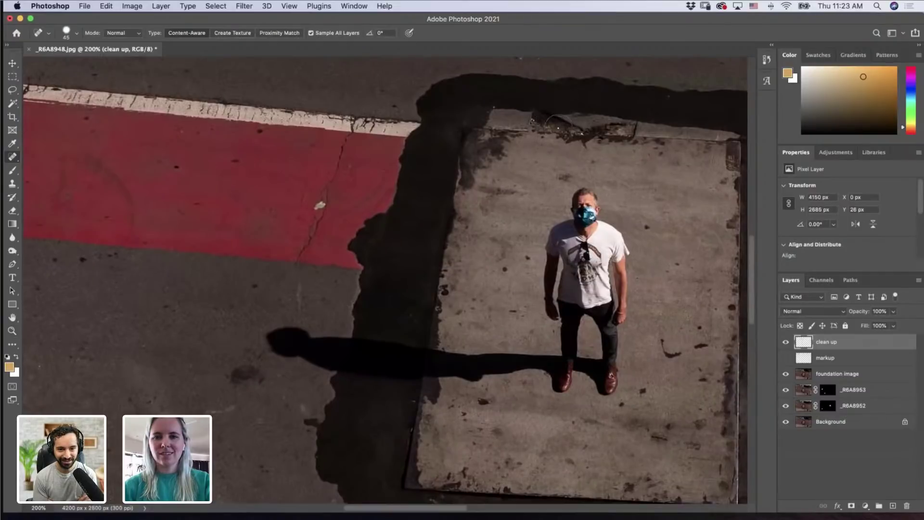
left_click(319, 206)
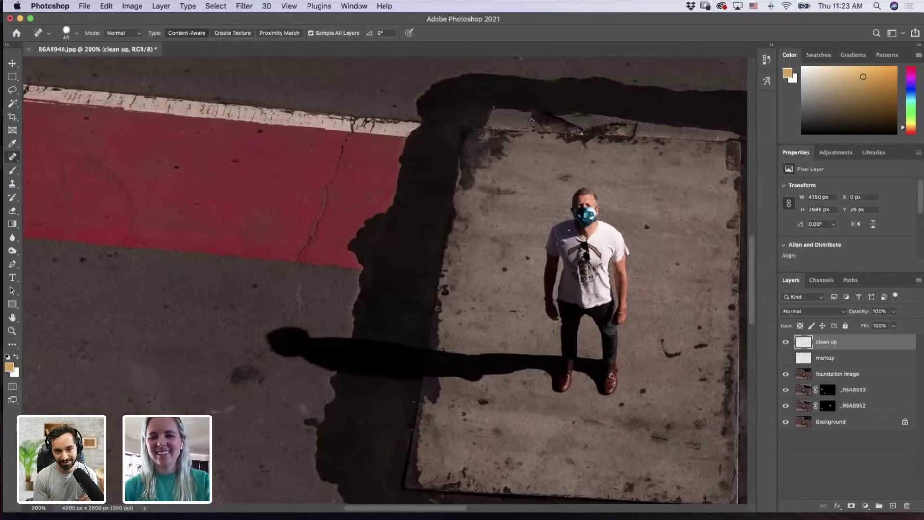
Step: Inspect the cleaned areas around the slab, curb, sidewalk and red lane at 200%, and view the whole photo at 50%
scroll(457, 165, "down", 5)
left_click_drag(495, 301, 475, 239)
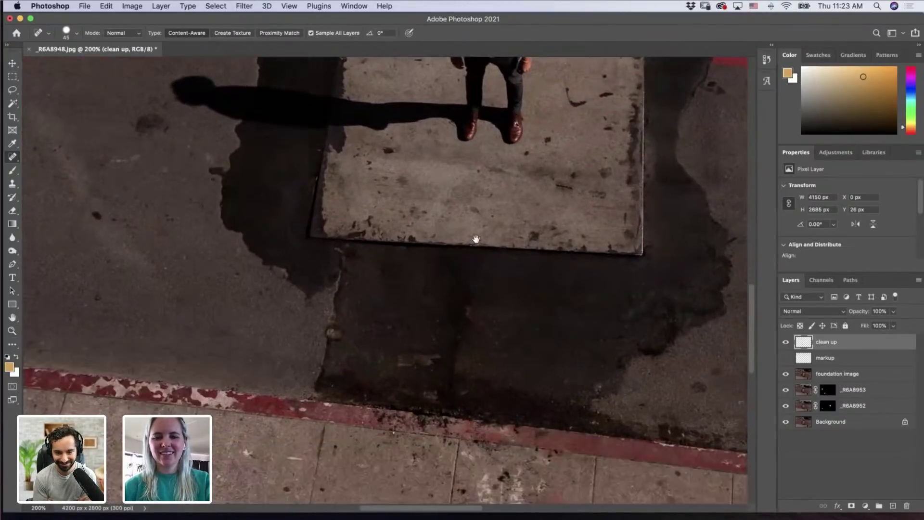
scroll(476, 239, "down", 4)
scroll(334, 241, "left", 10)
scroll(334, 241, "up", 3)
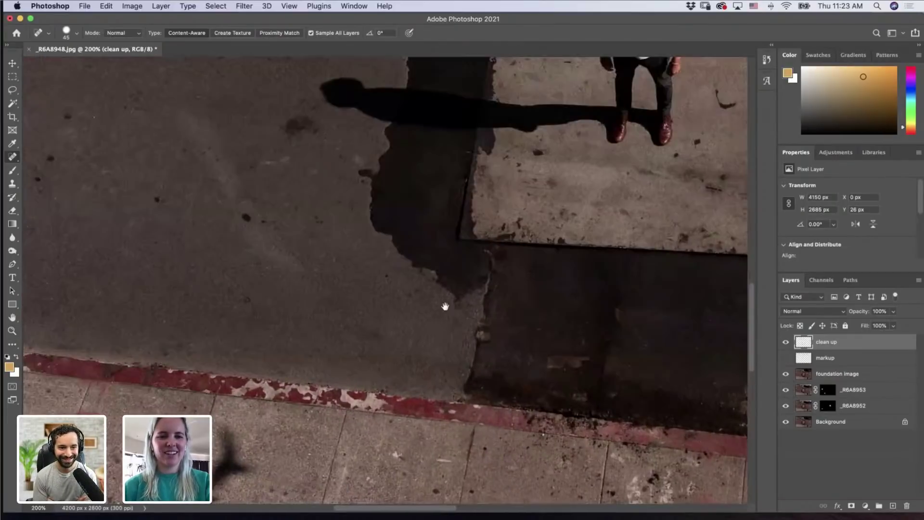
scroll(338, 185, "down", 4)
scroll(338, 186, "left", 5)
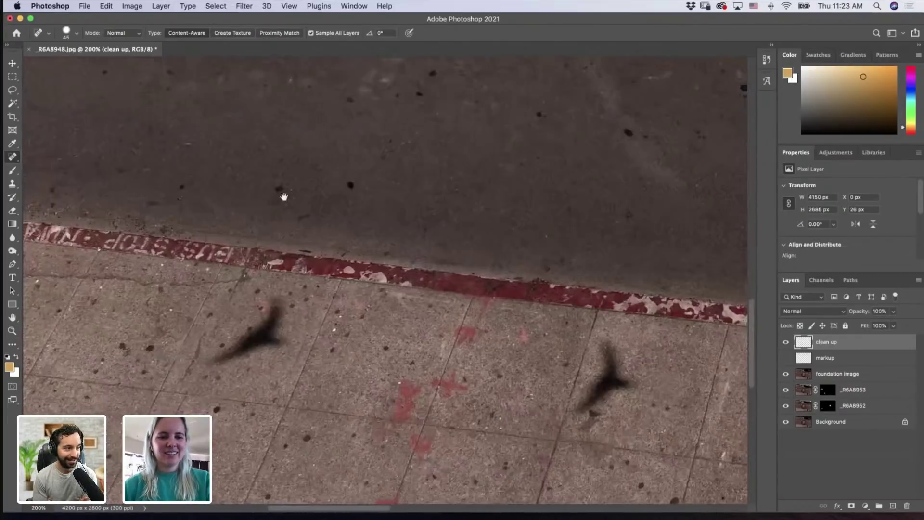
scroll(414, 350, "left", 8)
scroll(414, 350, "up", 6)
scroll(327, 143, "up", 15)
scroll(287, 171, "right", 5)
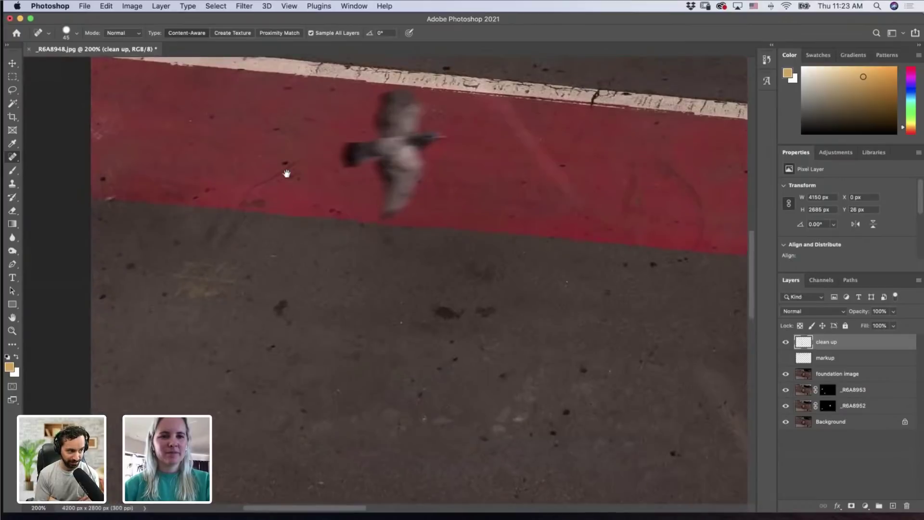
key("z")
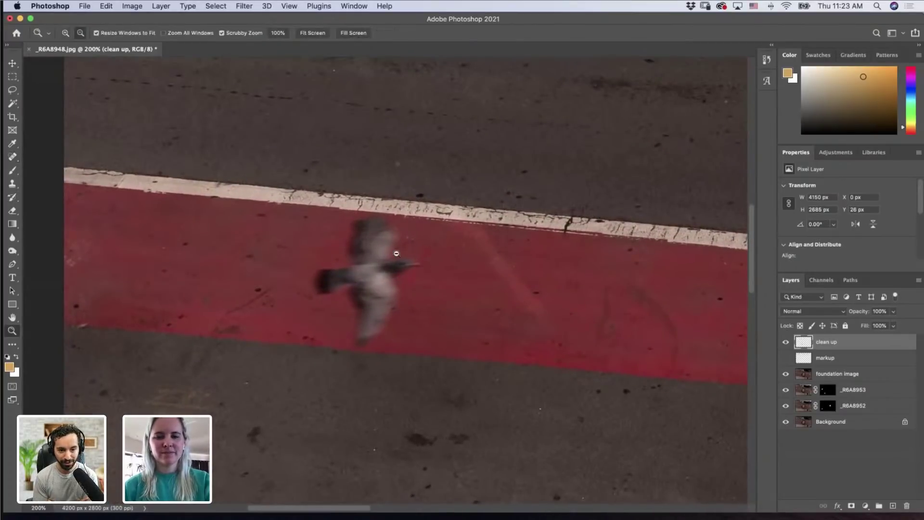
left_click(385, 260, "alt")
left_click(390, 255, "alt")
left_click(394, 252, "alt")
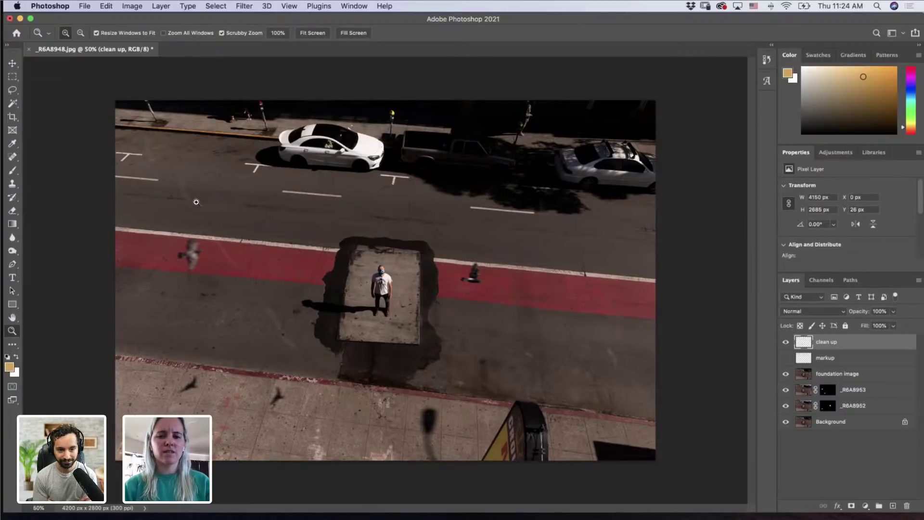
Step: Switch to the Finder, open _R6A8948 copy 3.jpg from the EMPTY STREETS _EDIT folder in Preview, and fit the whole photo in view
left_click(19, 19)
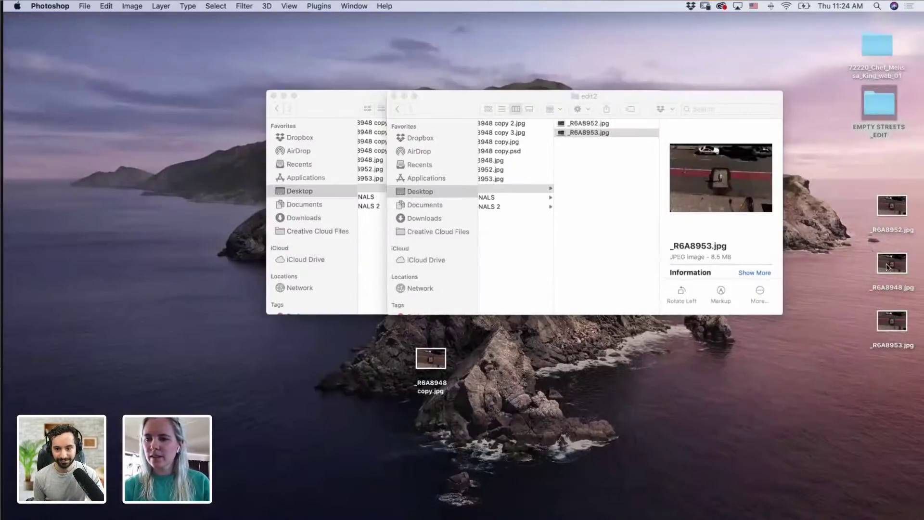
left_click(892, 263)
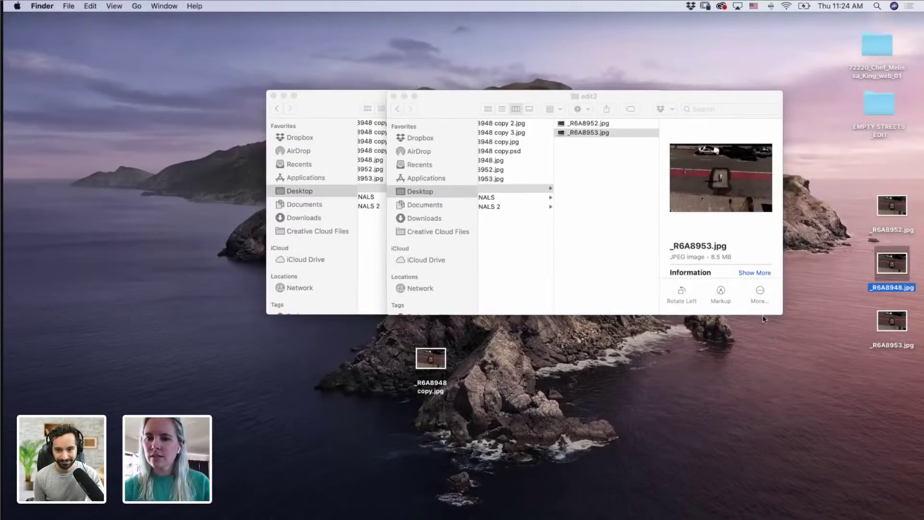
left_click(506, 218)
left_click(512, 161)
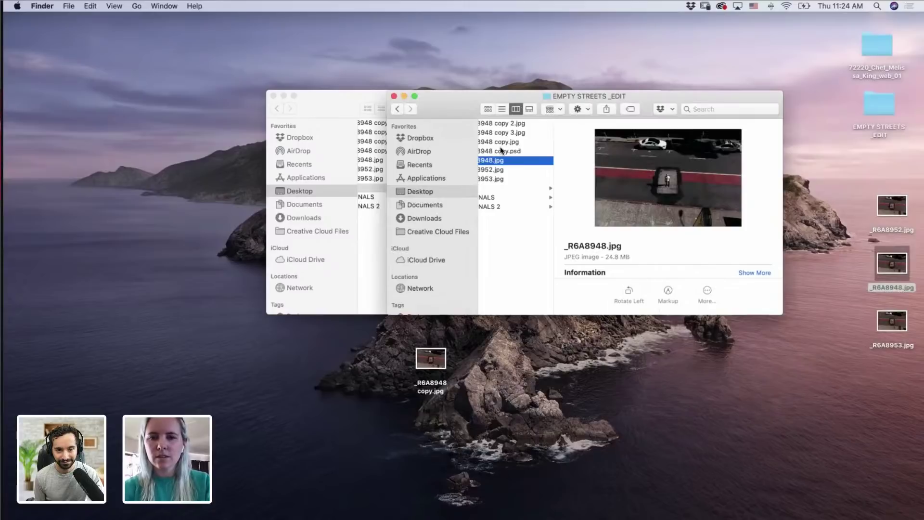
left_click(502, 132)
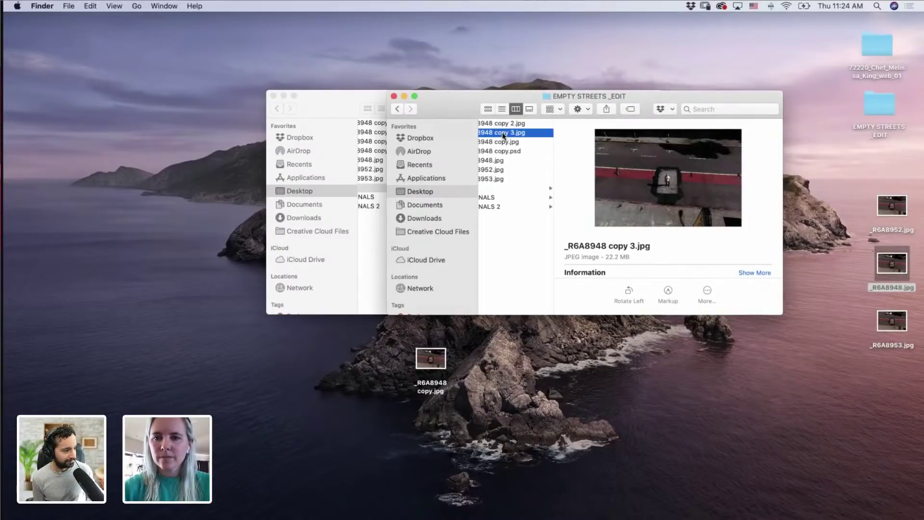
double_click(503, 133)
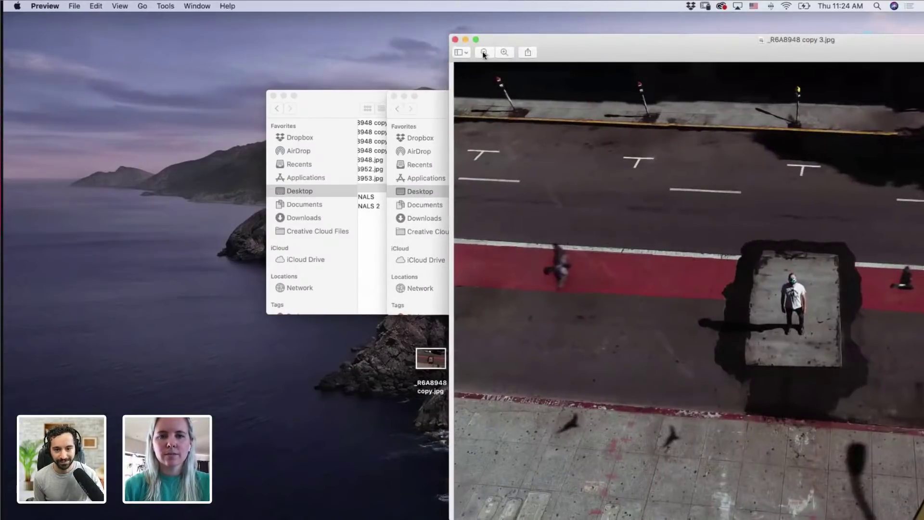
double_click(484, 55)
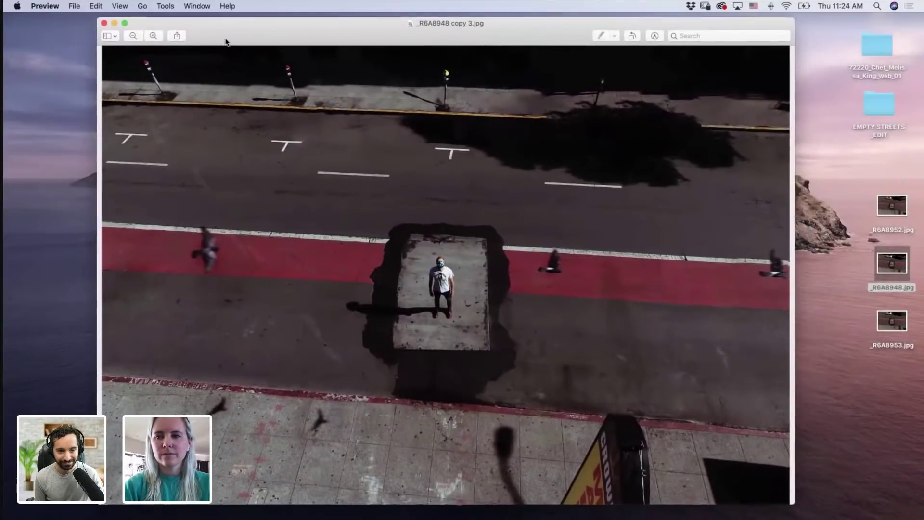
left_click_drag(226, 42, 226, 40)
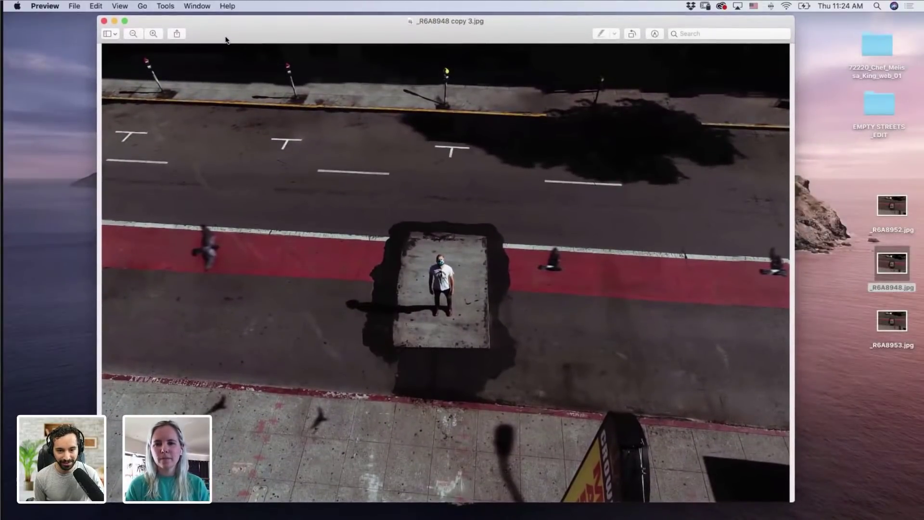